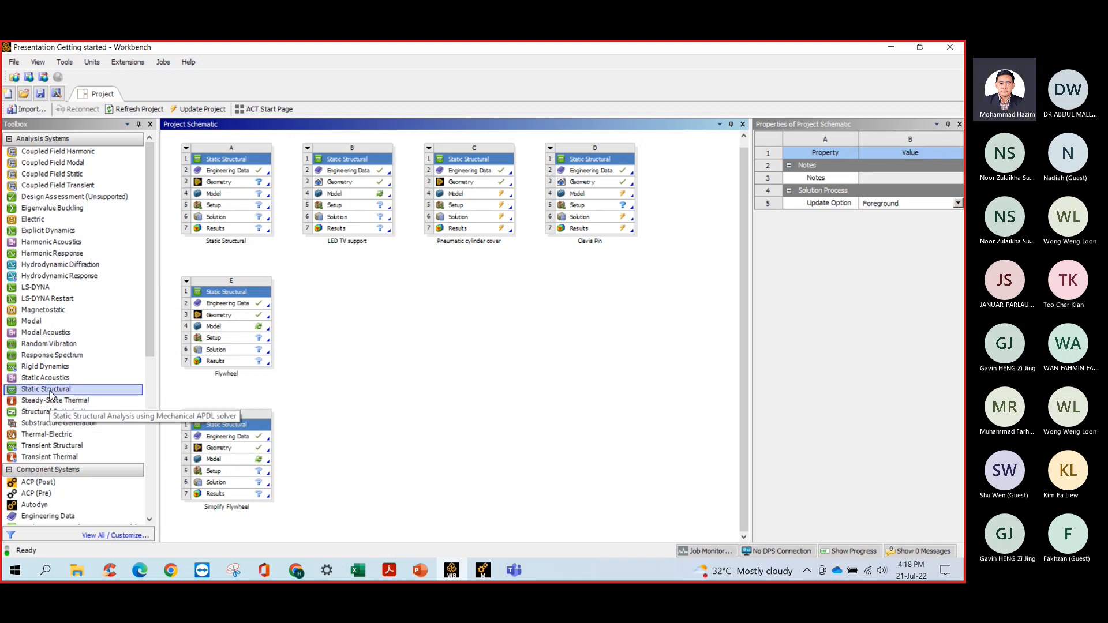
Add a Static Structural analysis system to the project schematic beside the Flywheel system, keeping its default name.
{"action": "left_click_drag", "start_coordinate": [51, 395], "coordinate": [365, 311]}
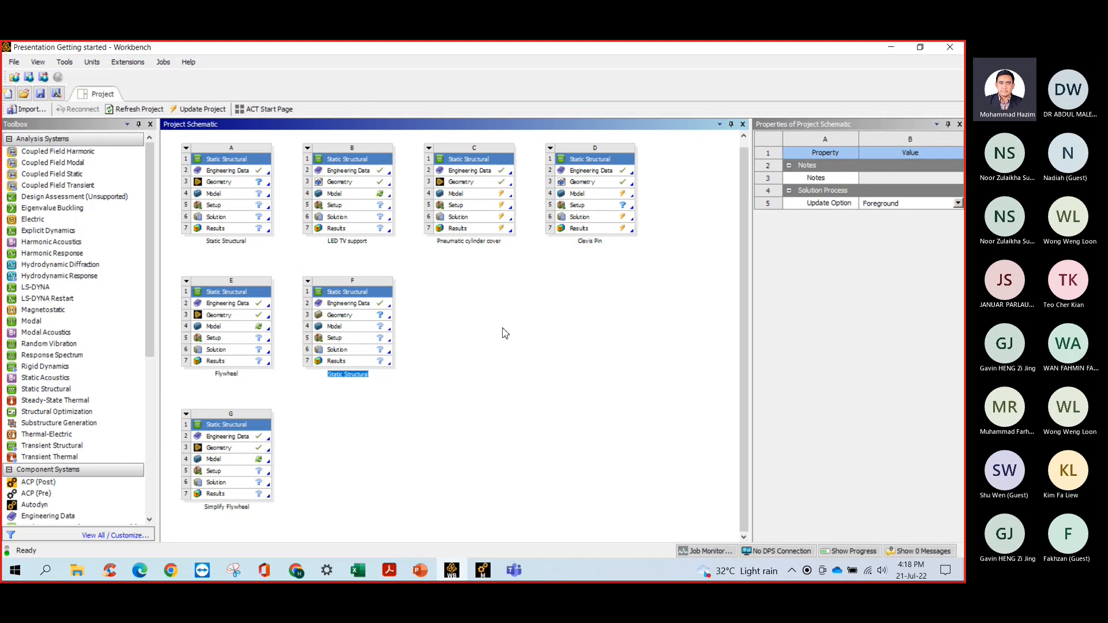
{"action": "left_click", "coordinate": [527, 353]}
Rename analysis system A in the project schematic as "Test".
{"action": "left_click", "coordinate": [235, 242]}
{"action": "double_click", "coordinate": [235, 241]}
{"action": "key", "text": "BackSpace"}
{"action": "key", "text": "BackSpace"}
{"action": "key", "text": "BackSpace"}
{"action": "key", "text": "BackSpace"}
{"action": "key", "text": "BackSpace"}
{"action": "key", "text": "BackSpace"}
{"action": "key", "text": "BackSpace"}
{"action": "key", "text": "BackSpace"}
{"action": "type", "text": "test"}
{"action": "key", "text": "BackSpace"}
{"action": "key", "text": "BackSpace"}
{"action": "key", "text": "BackSpace"}
{"action": "key", "text": "BackSpace"}
{"action": "type", "text": "T"}
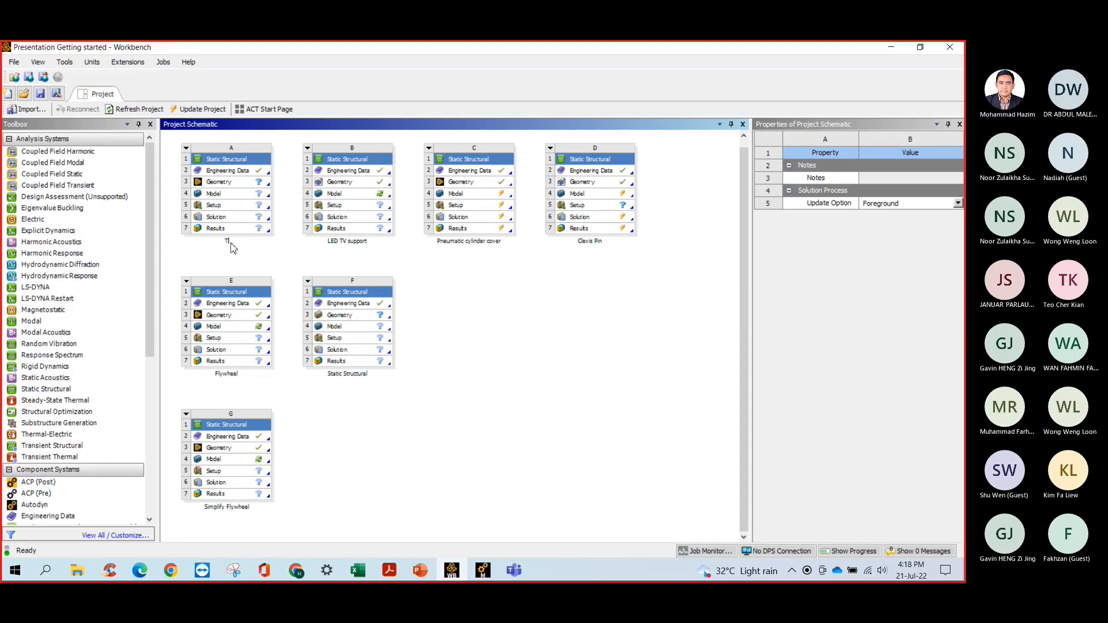
{"action": "type", "text": "est"}
{"action": "key", "text": "Return"}
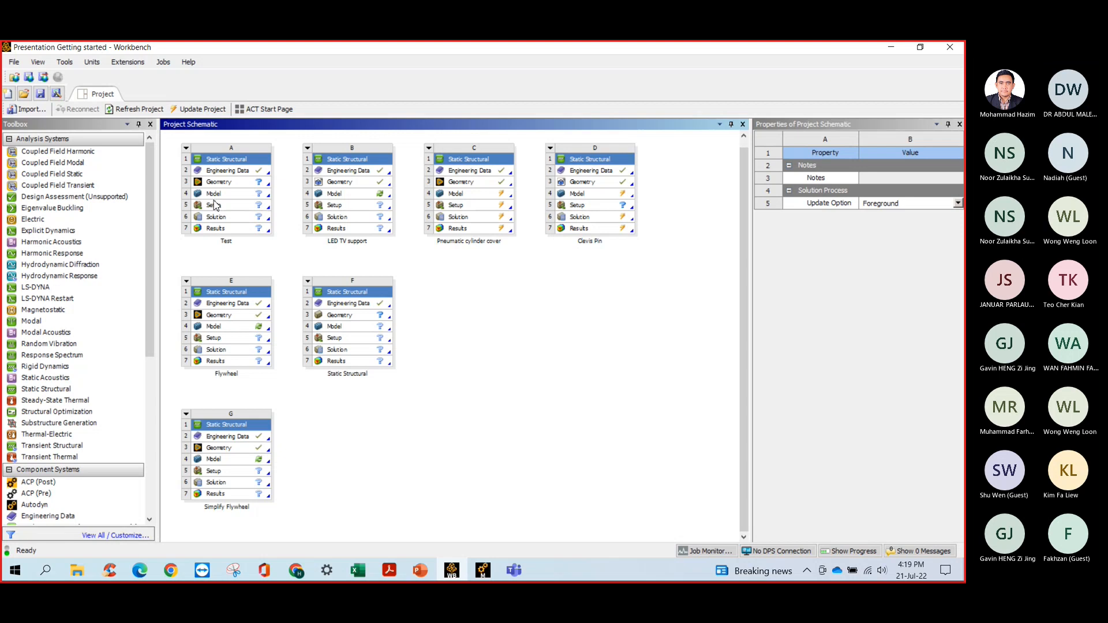
Open the Test system's Engineering Data and add a new material named "Stainless Steel".
{"action": "double_click", "coordinate": [223, 172]}
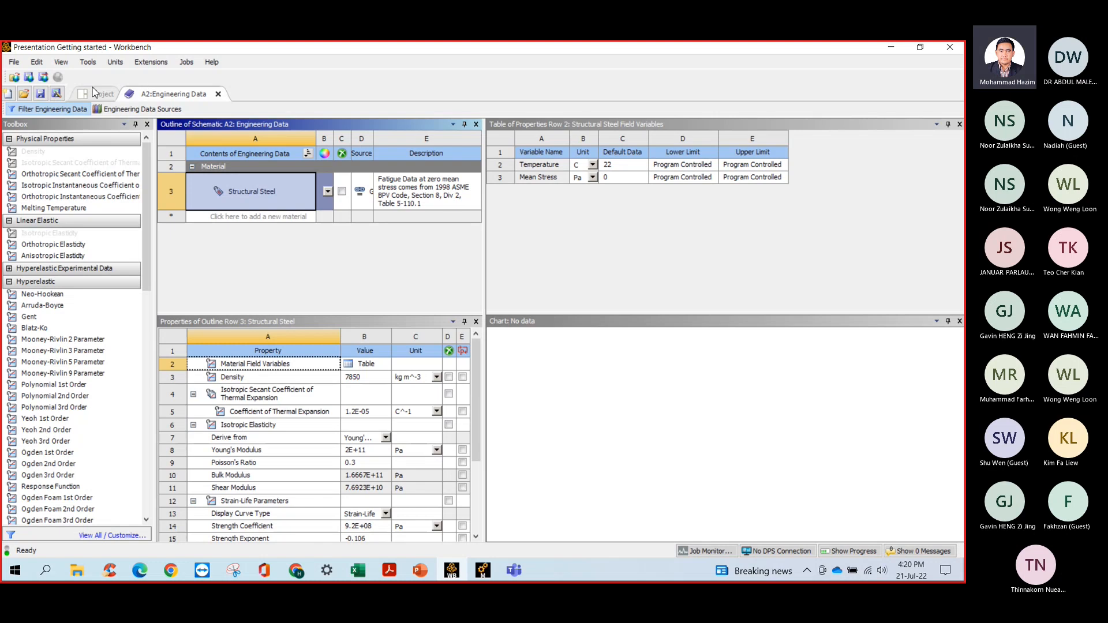
{"action": "left_click", "coordinate": [267, 217]}
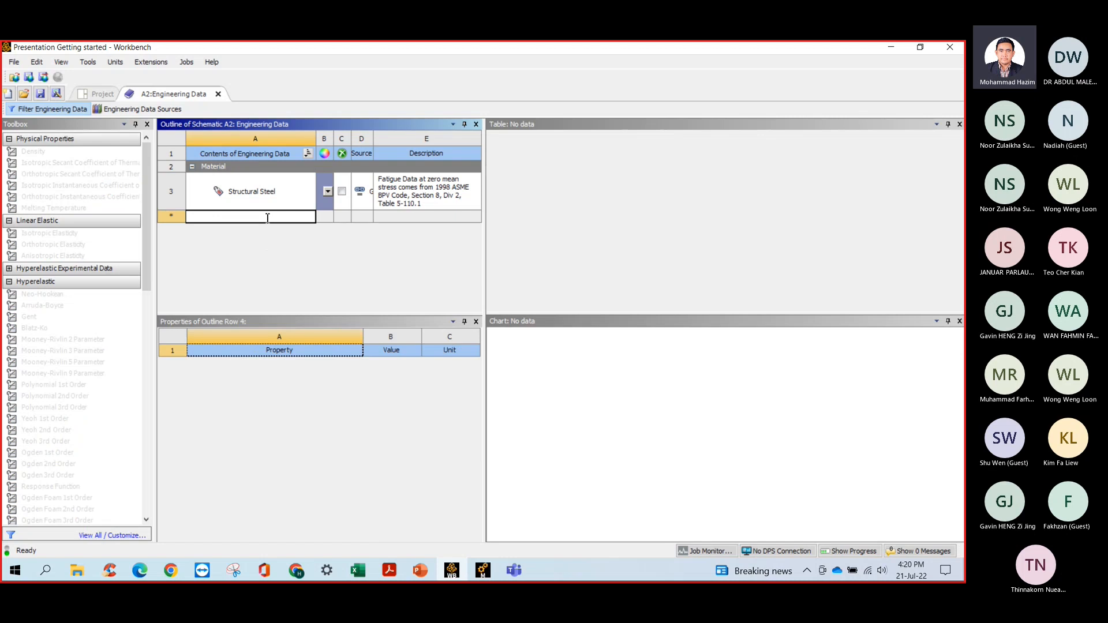
{"action": "type", "text": "S"}
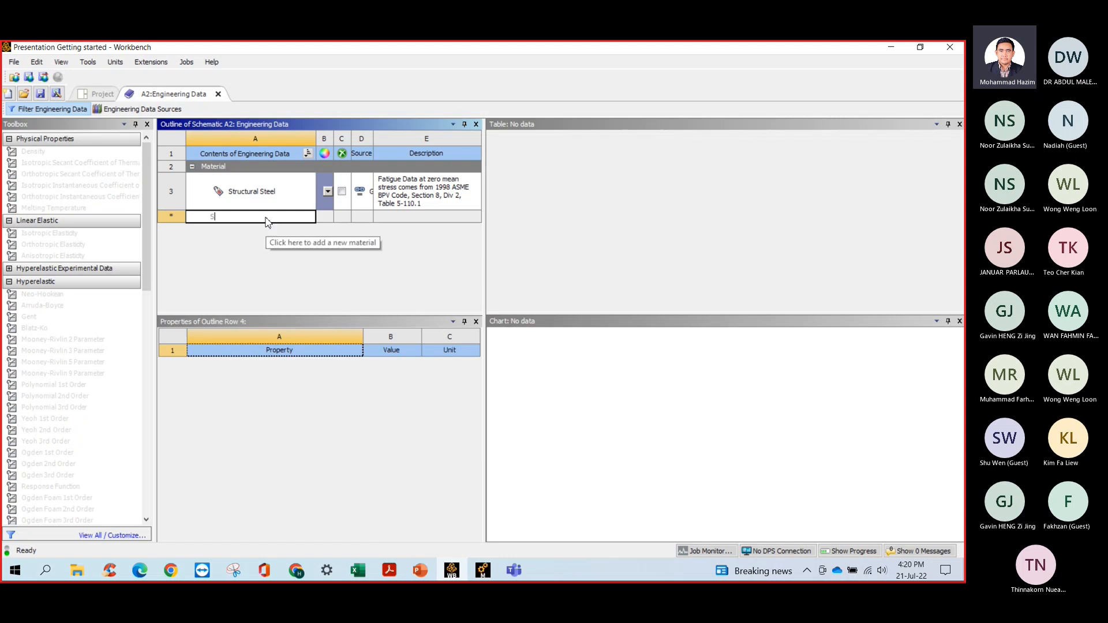
{"action": "type", "text": "tainless "}
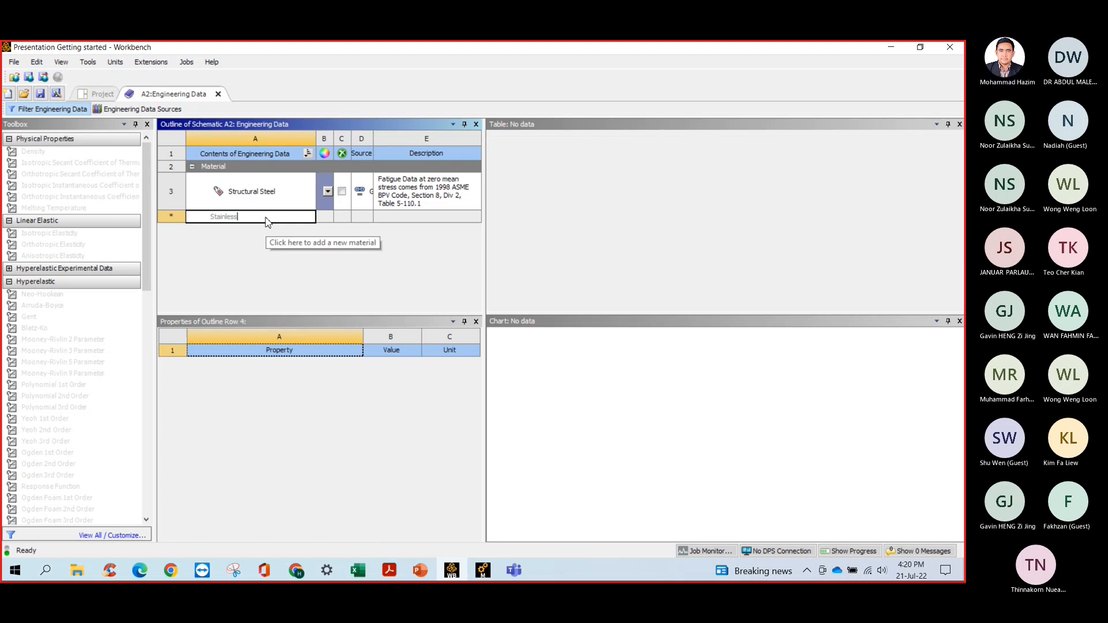
{"action": "type", "text": "Ste"}
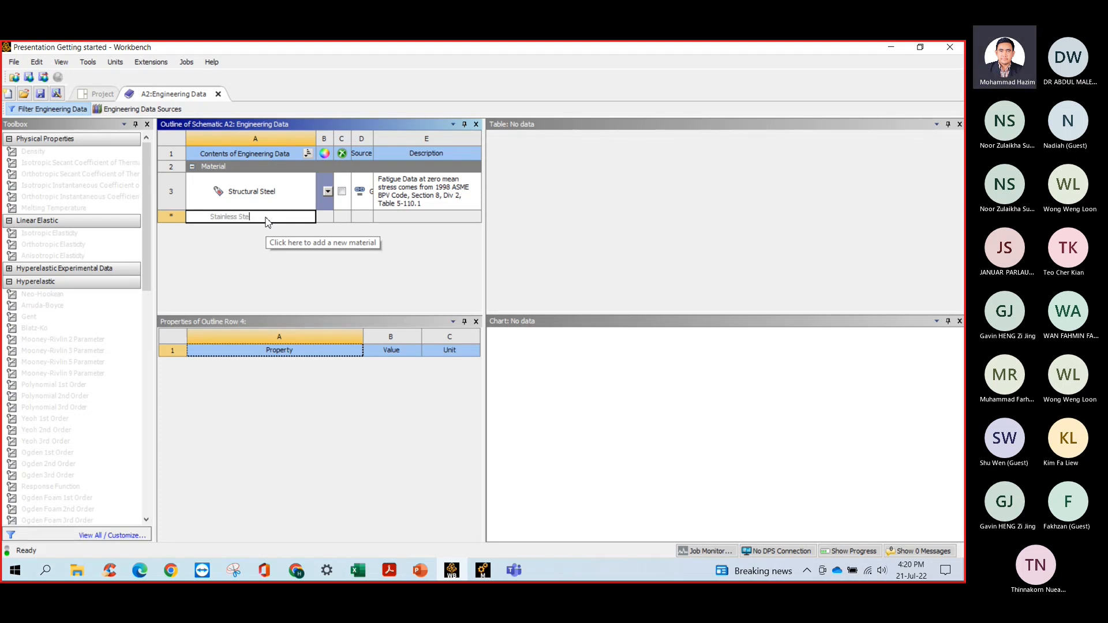
{"action": "type", "text": "llel"}
{"action": "type", "text": "l"}
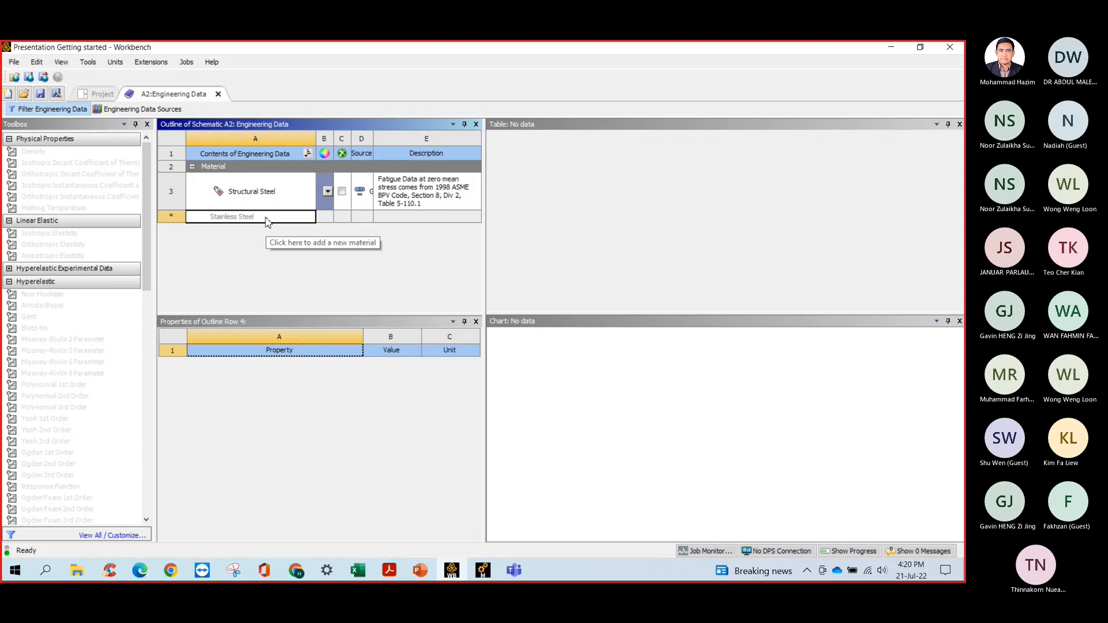
{"action": "key", "text": "Return"}
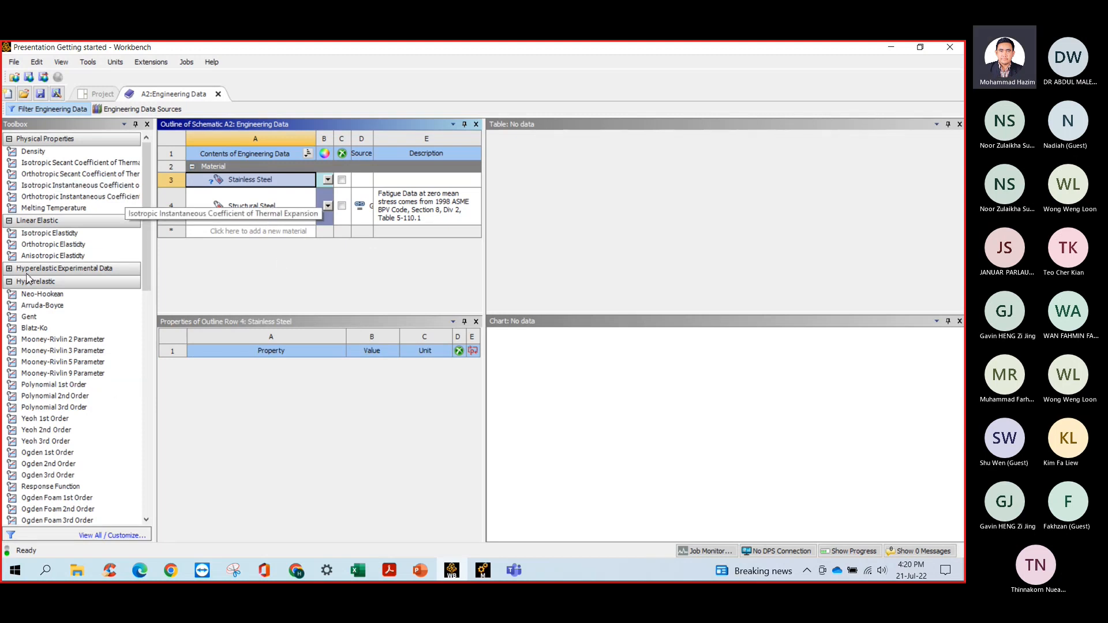
Add the Isotropic Elasticity property to the Stainless Steel material.
{"action": "left_click", "coordinate": [42, 235]}
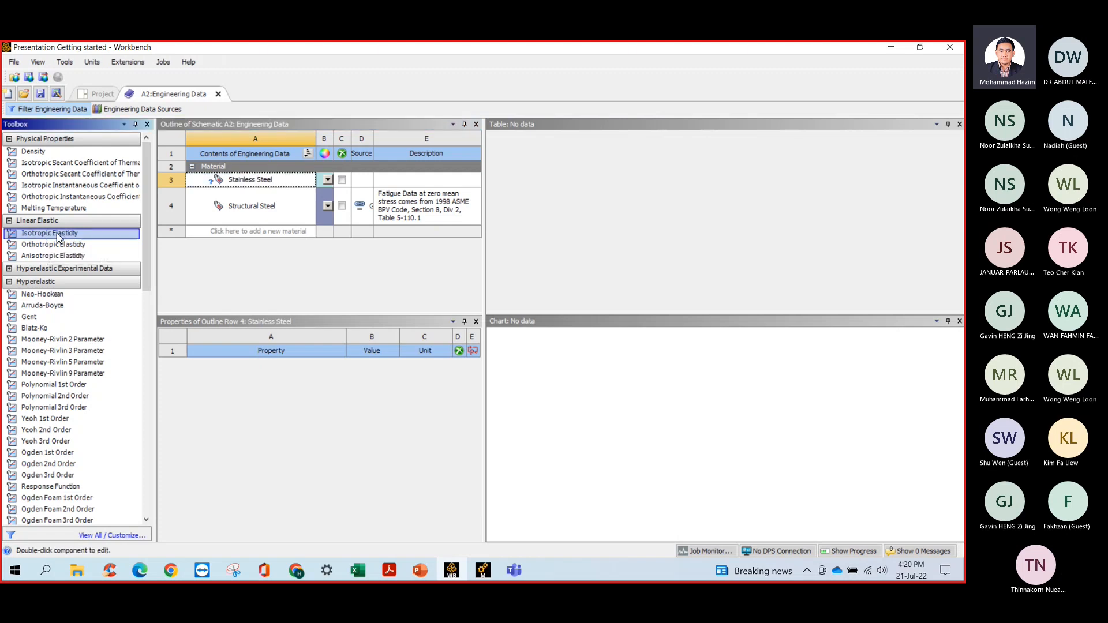
{"action": "left_click_drag", "start_coordinate": [58, 237], "coordinate": [242, 180]}
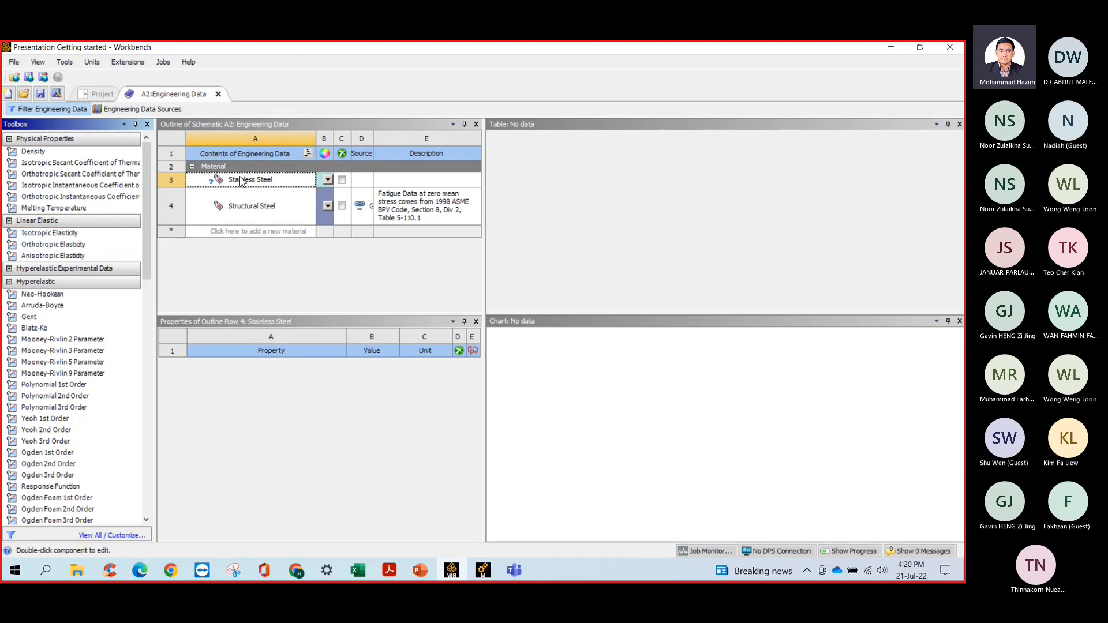
Set the Young's Modulus of Stainless Steel to 5 Pa.
{"action": "left_click", "coordinate": [268, 403]}
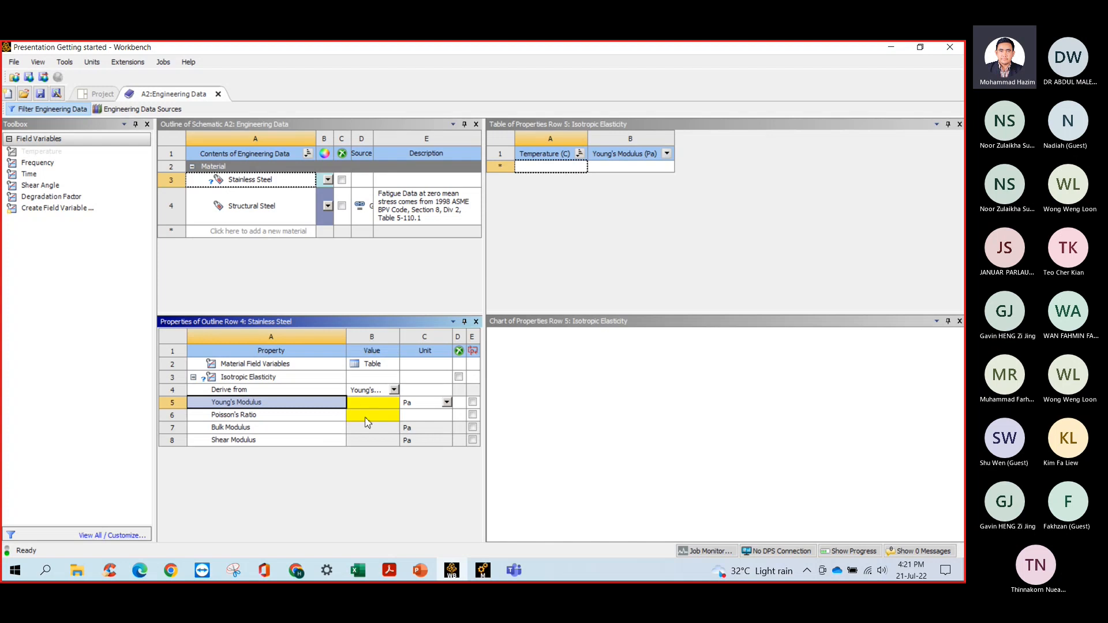
{"action": "left_click", "coordinate": [376, 403]}
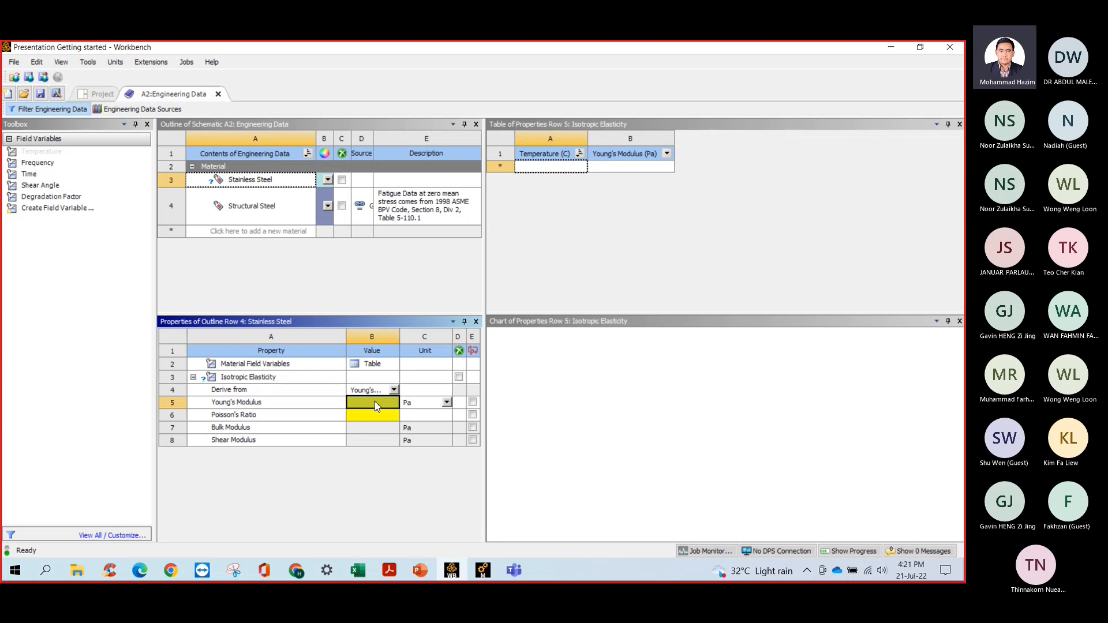
{"action": "type", "text": "5"}
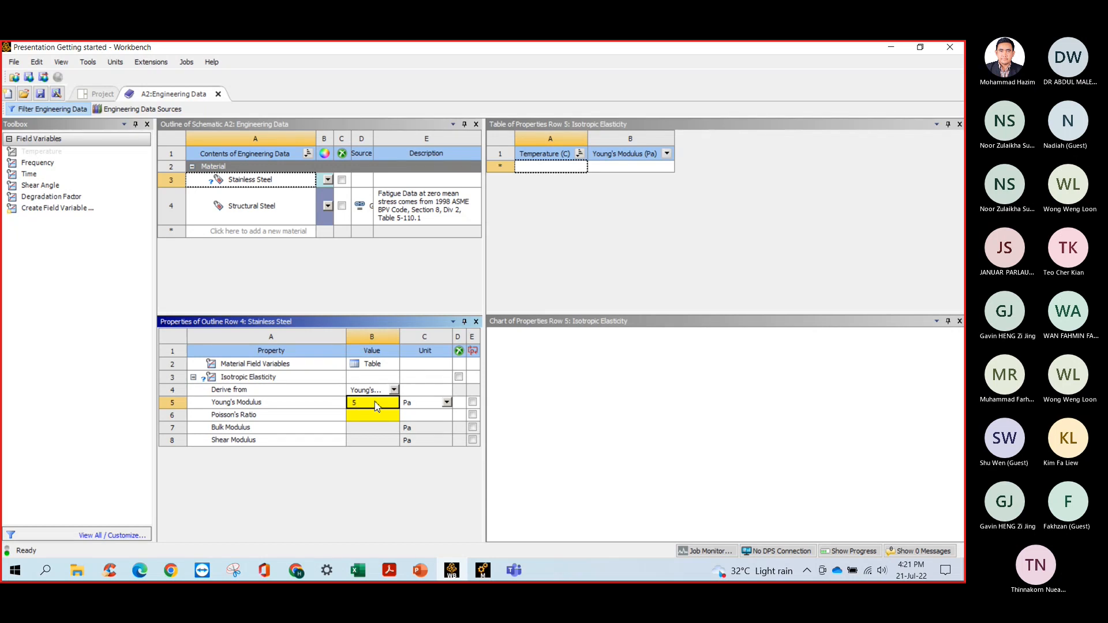
{"action": "type", "text": "G"}
{"action": "key", "text": "BackSpace"}
{"action": "key", "text": "Return"}
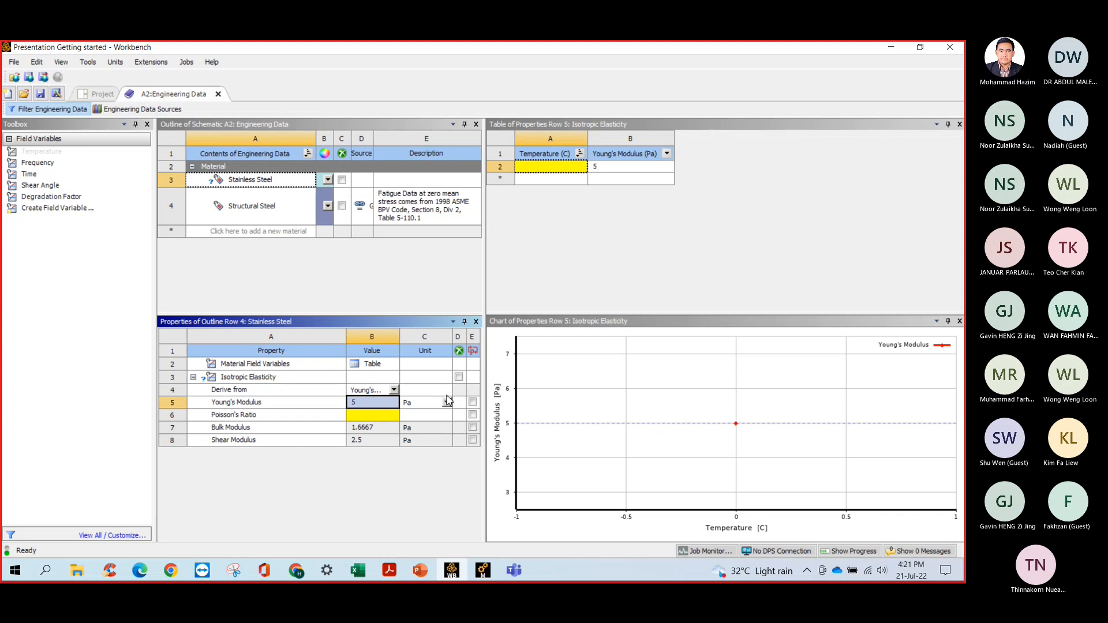
Change the unit of the Stainless Steel Young's Modulus to MPa.
{"action": "left_click", "coordinate": [447, 402]}
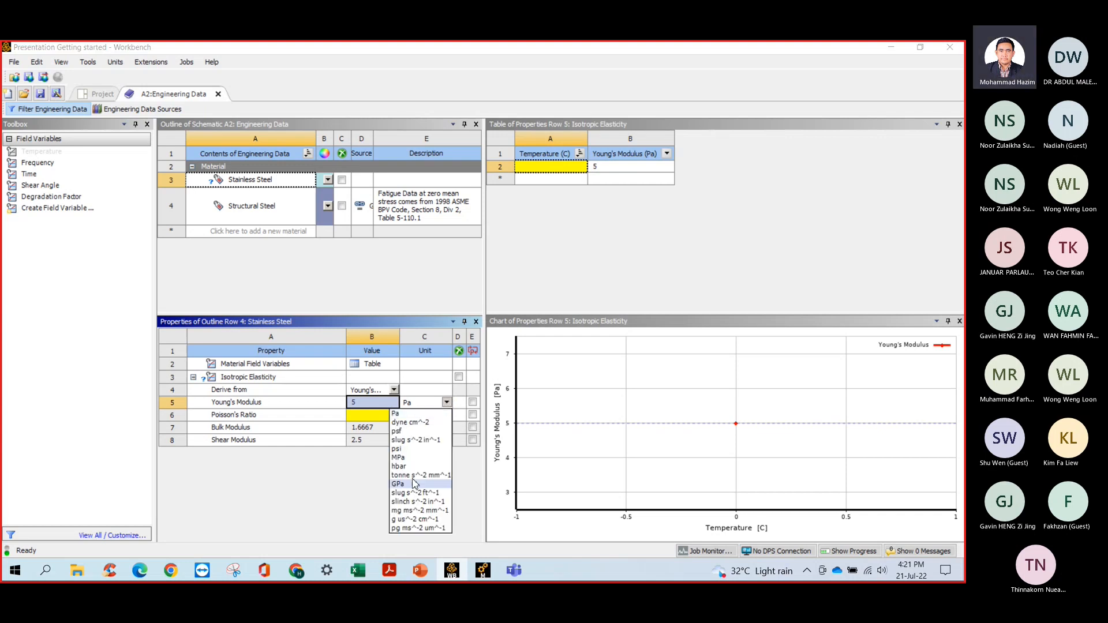
{"action": "left_click", "coordinate": [404, 458]}
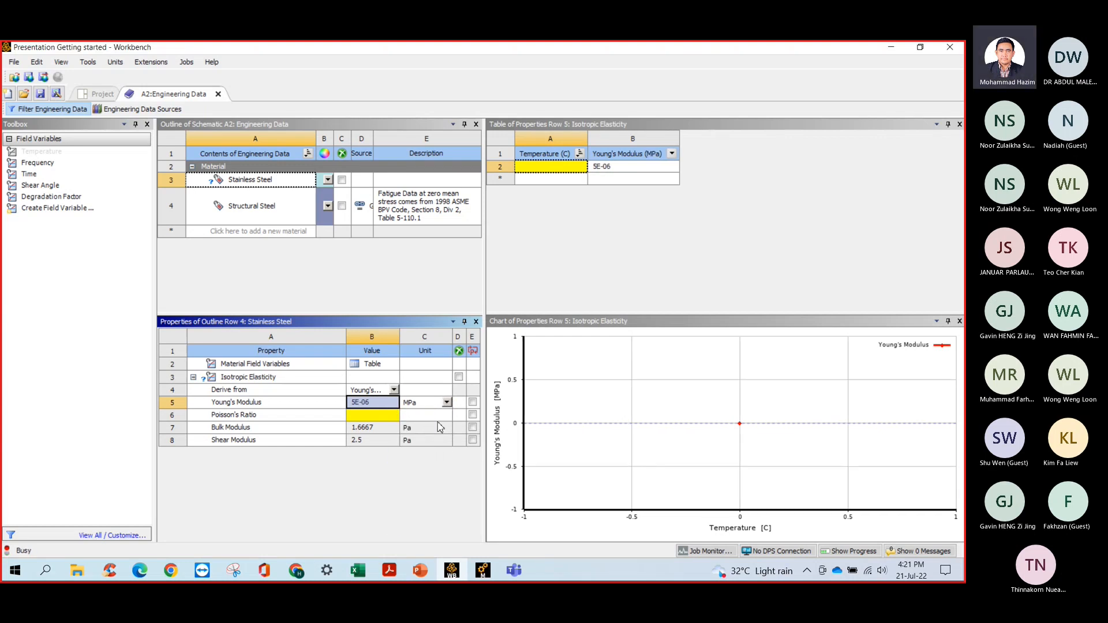
{"action": "double_click", "coordinate": [372, 404]}
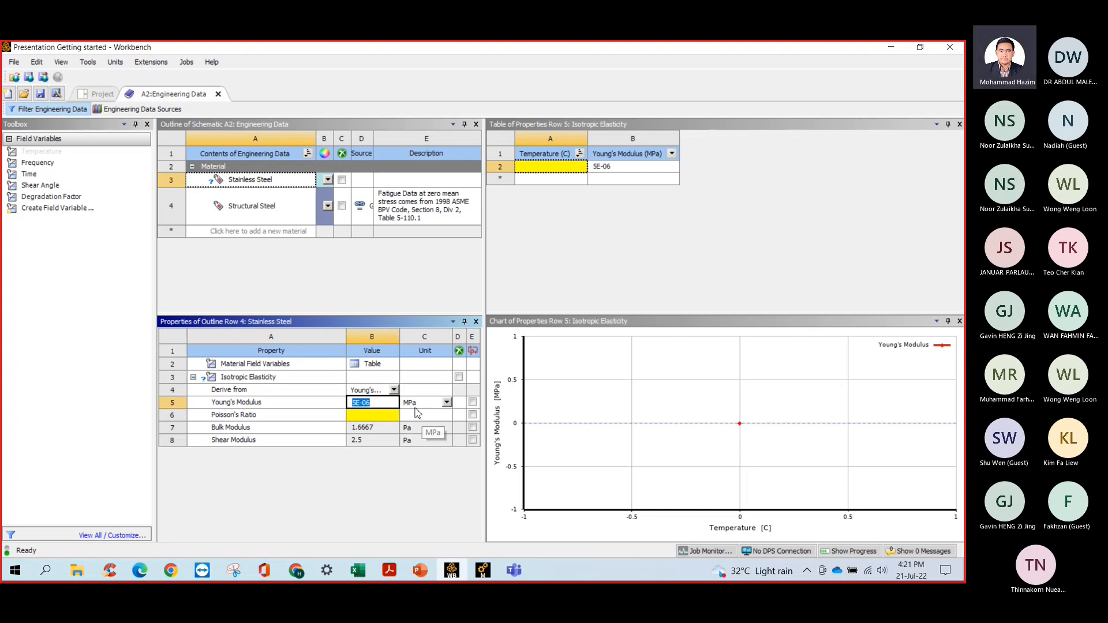
{"action": "left_click", "coordinate": [364, 415]}
{"action": "left_click", "coordinate": [369, 405]}
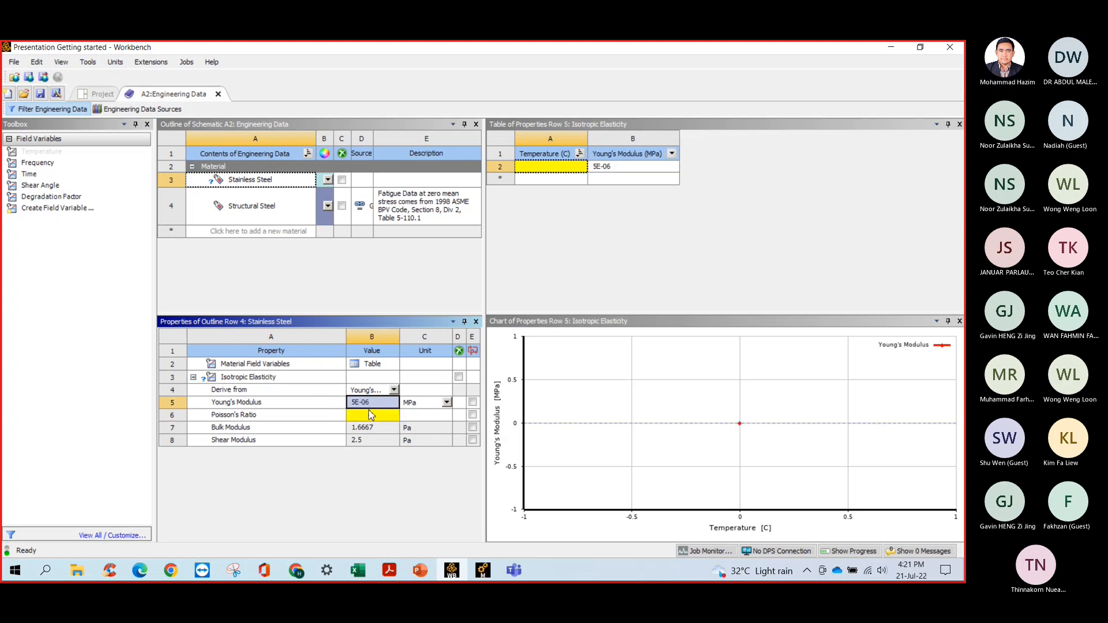
Set the Poisson's Ratio of Stainless Steel to 0.33.
{"action": "left_click", "coordinate": [361, 417]}
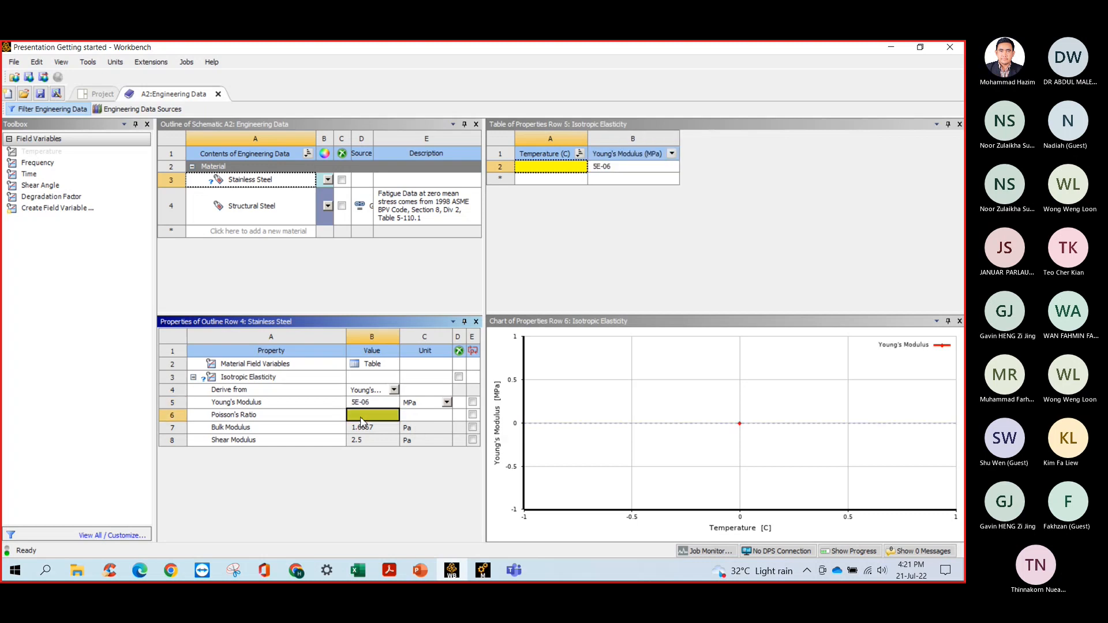
{"action": "type", "text": "0.33"}
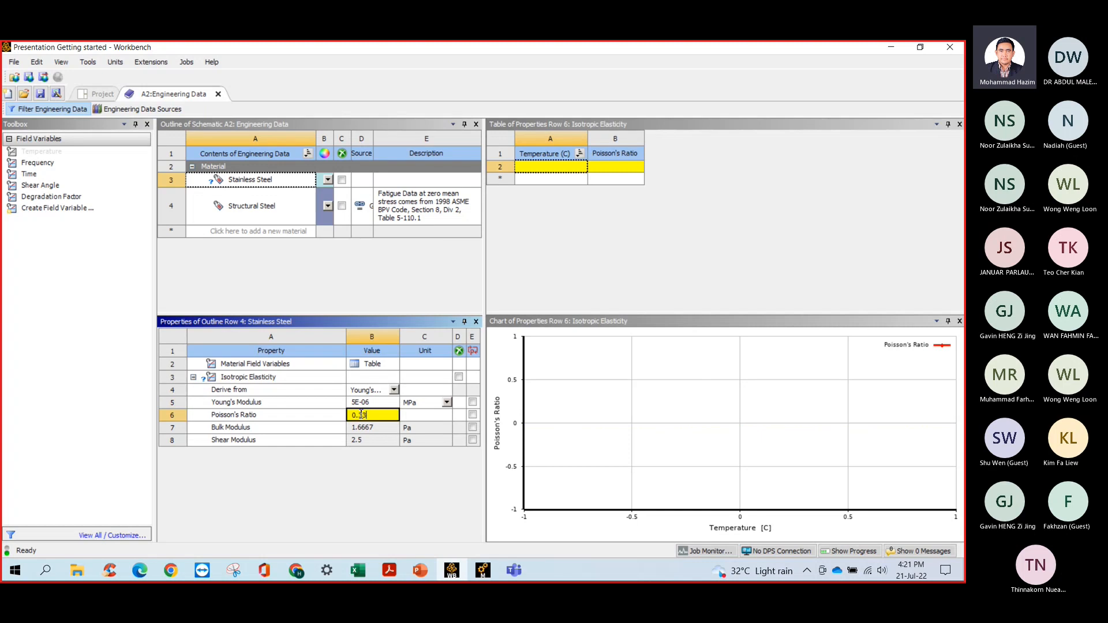
{"action": "key", "text": "Return"}
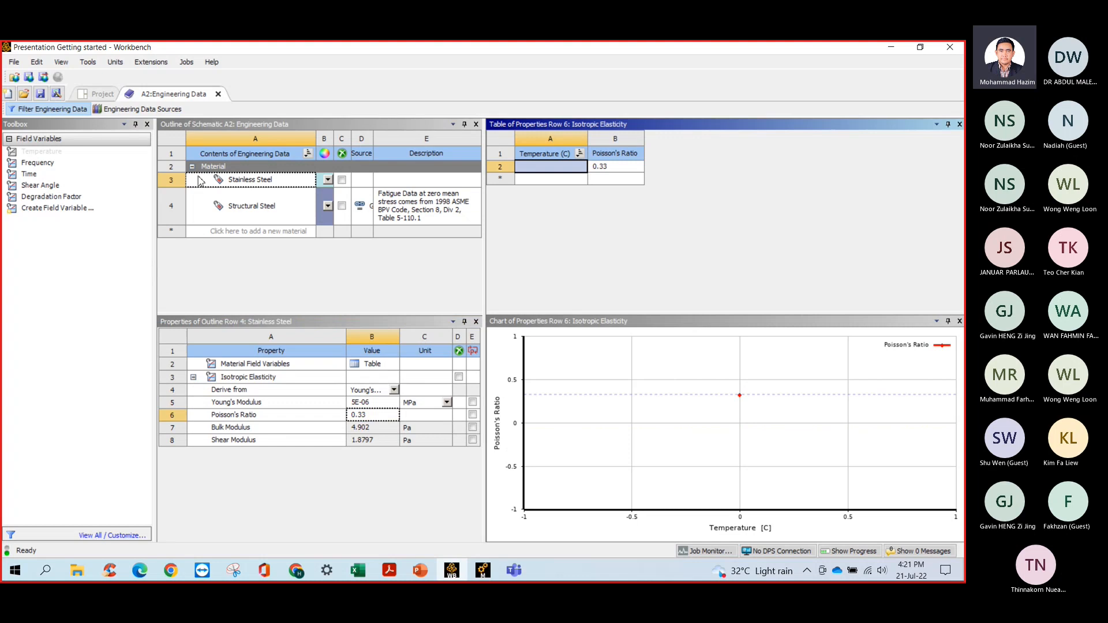
Show the Engineering Data Sources and display the contents of the General Materials library.
{"action": "left_click", "coordinate": [117, 110]}
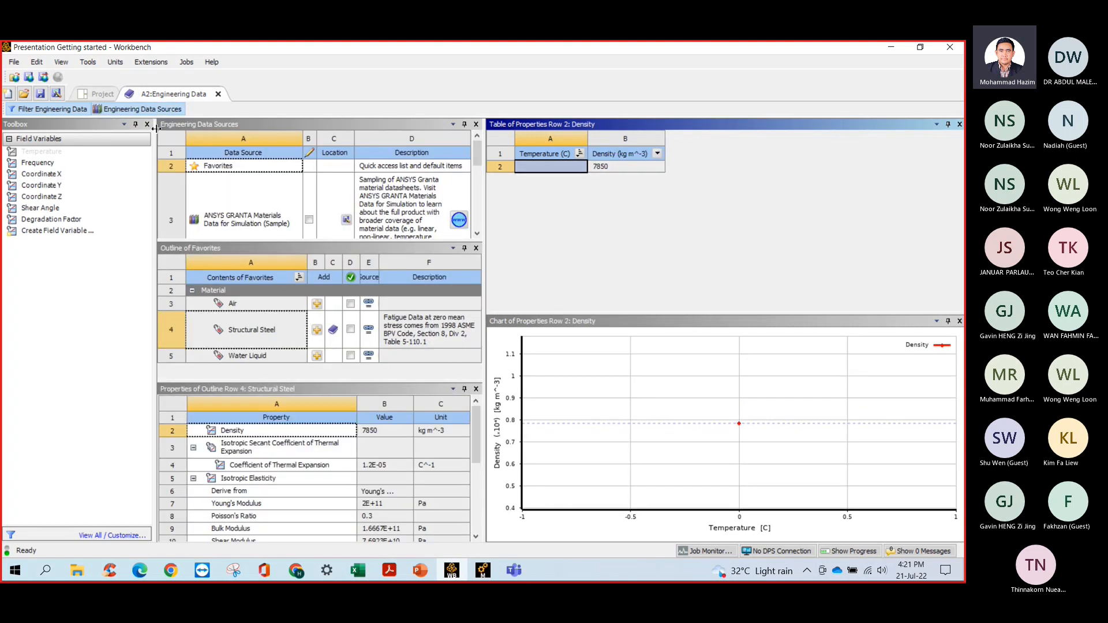
{"action": "scroll", "coordinate": [248, 209], "scroll_direction": "down", "scroll_amount": 3}
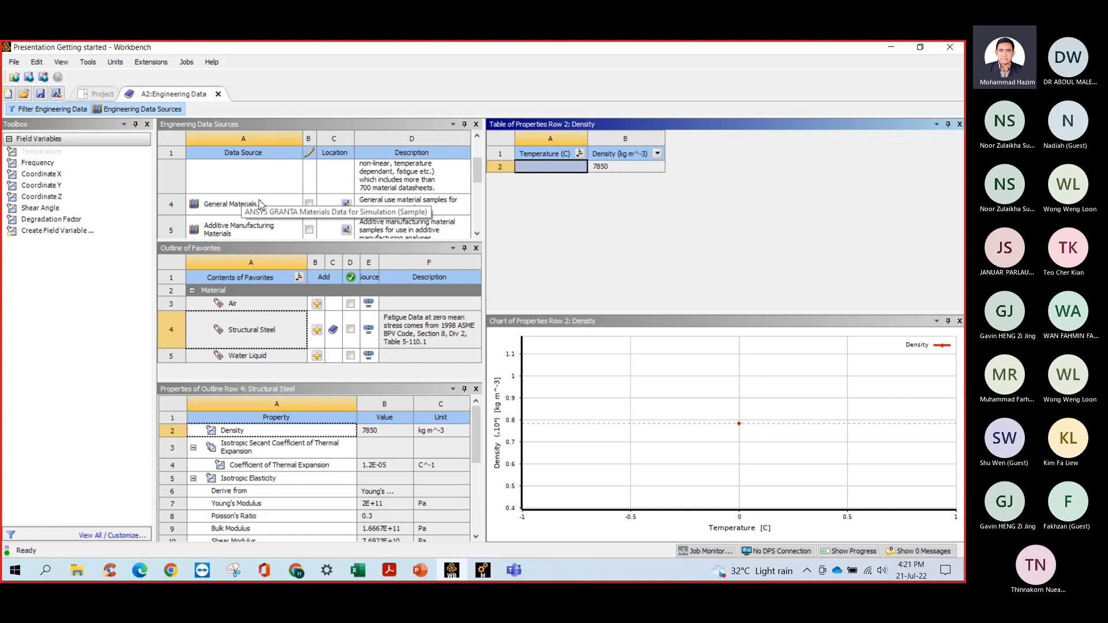
{"action": "scroll", "coordinate": [254, 205], "scroll_direction": "down", "scroll_amount": 2}
{"action": "scroll", "coordinate": [251, 206], "scroll_direction": "up", "scroll_amount": 2}
{"action": "scroll", "coordinate": [248, 207], "scroll_direction": "down", "scroll_amount": 2}
{"action": "scroll", "coordinate": [247, 206], "scroll_direction": "up", "scroll_amount": 4}
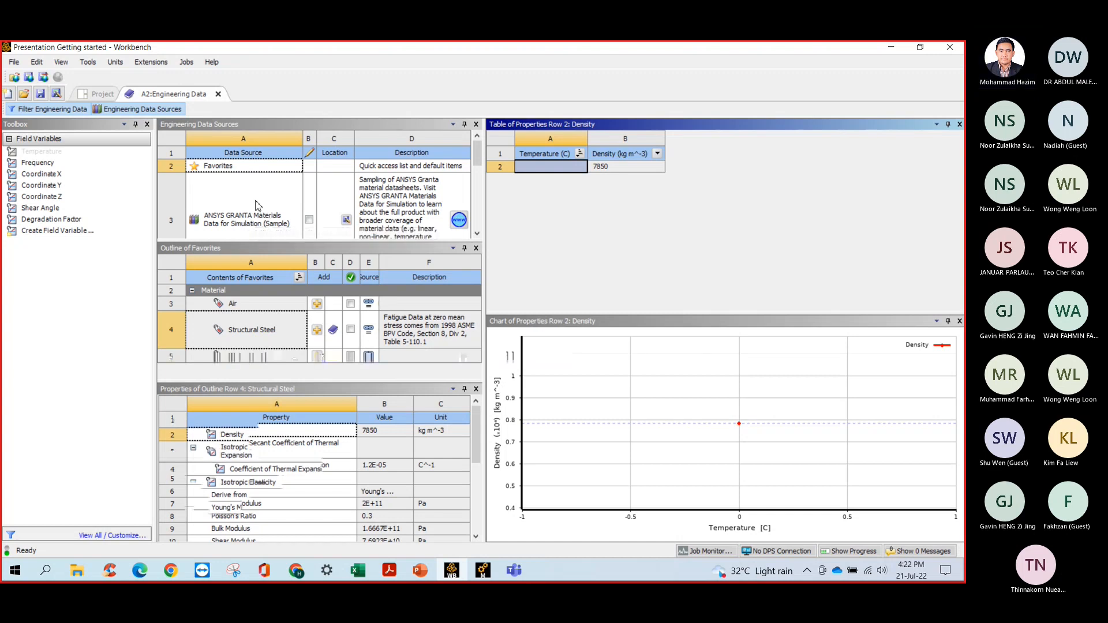
{"action": "scroll", "coordinate": [262, 208], "scroll_direction": "down", "scroll_amount": 3}
{"action": "scroll", "coordinate": [248, 204], "scroll_direction": "up", "scroll_amount": 1}
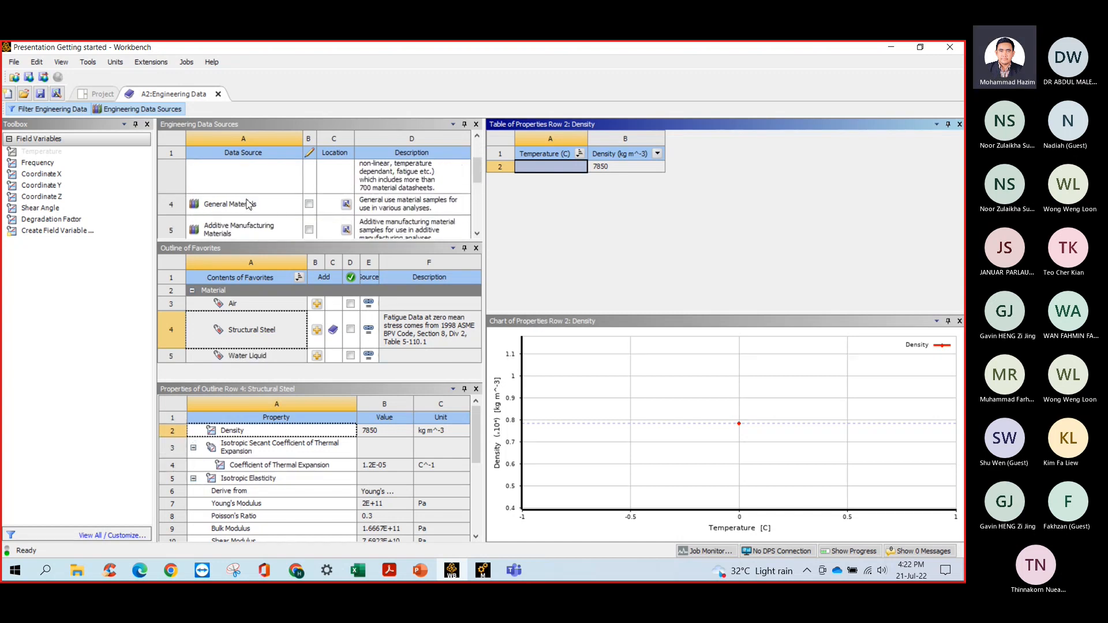
{"action": "scroll", "coordinate": [248, 205], "scroll_direction": "down", "scroll_amount": 1}
{"action": "scroll", "coordinate": [253, 215], "scroll_direction": "up", "scroll_amount": 1}
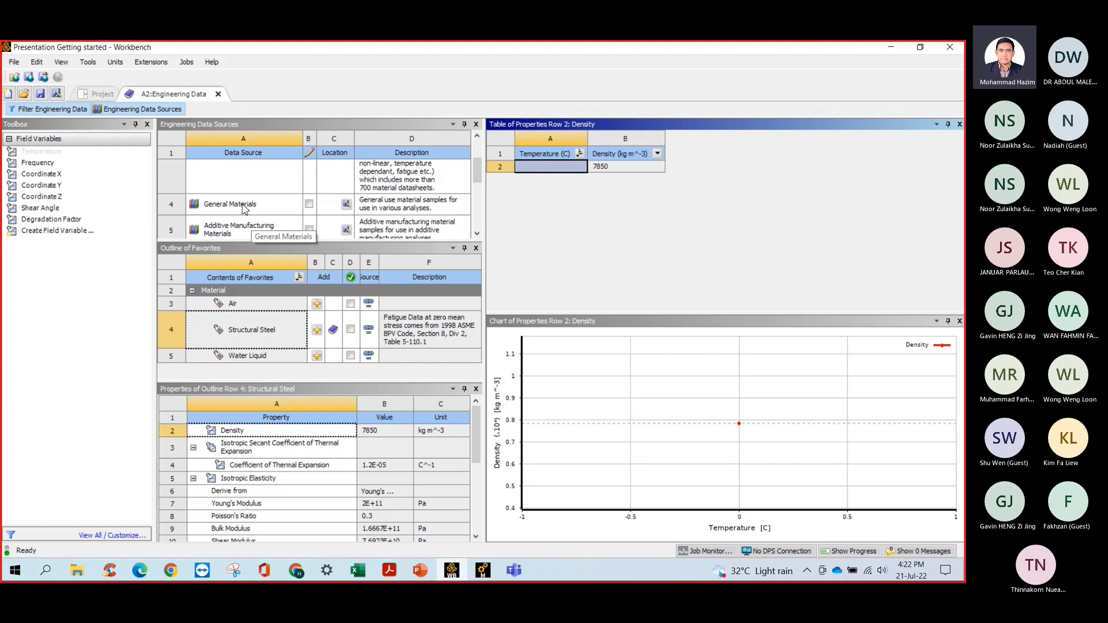
{"action": "left_click", "coordinate": [238, 204]}
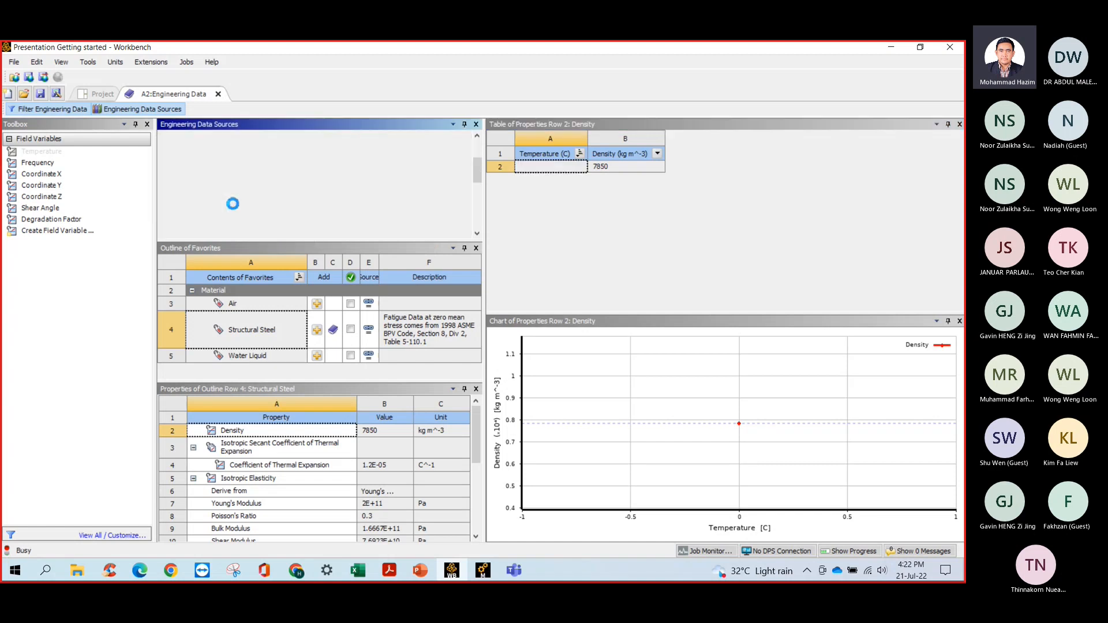
Look through the predefined materials available in the General Materials library.
{"action": "scroll", "coordinate": [254, 204], "scroll_direction": "down", "scroll_amount": 1}
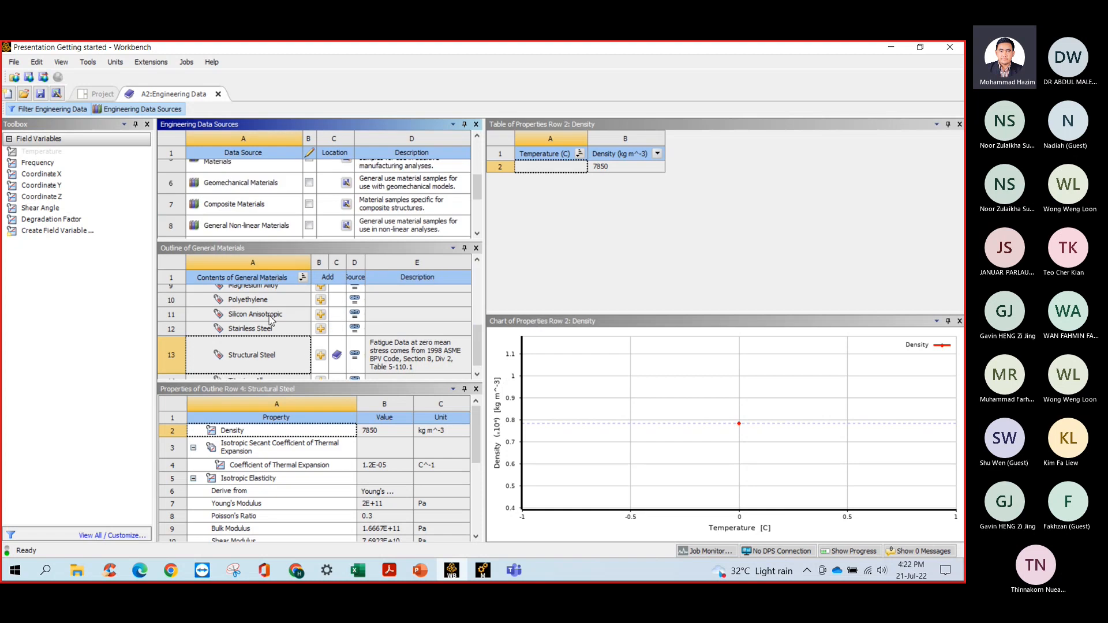
{"action": "scroll", "coordinate": [270, 320], "scroll_direction": "up", "scroll_amount": 3}
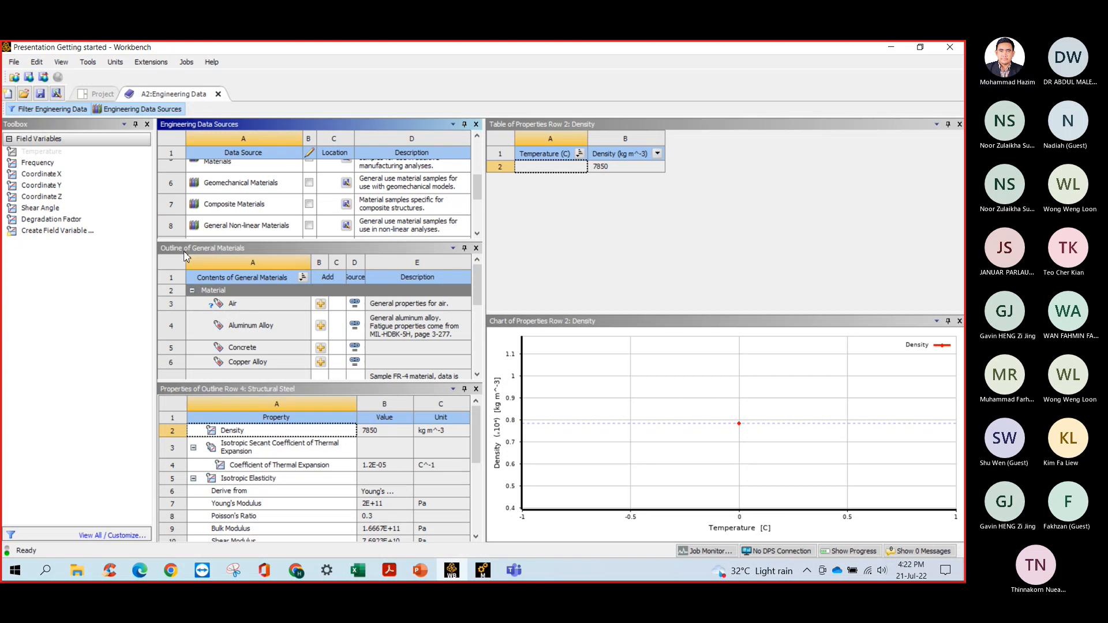
{"action": "scroll", "coordinate": [261, 316], "scroll_direction": "down", "scroll_amount": 1}
{"action": "scroll", "coordinate": [264, 320], "scroll_direction": "up", "scroll_amount": 1}
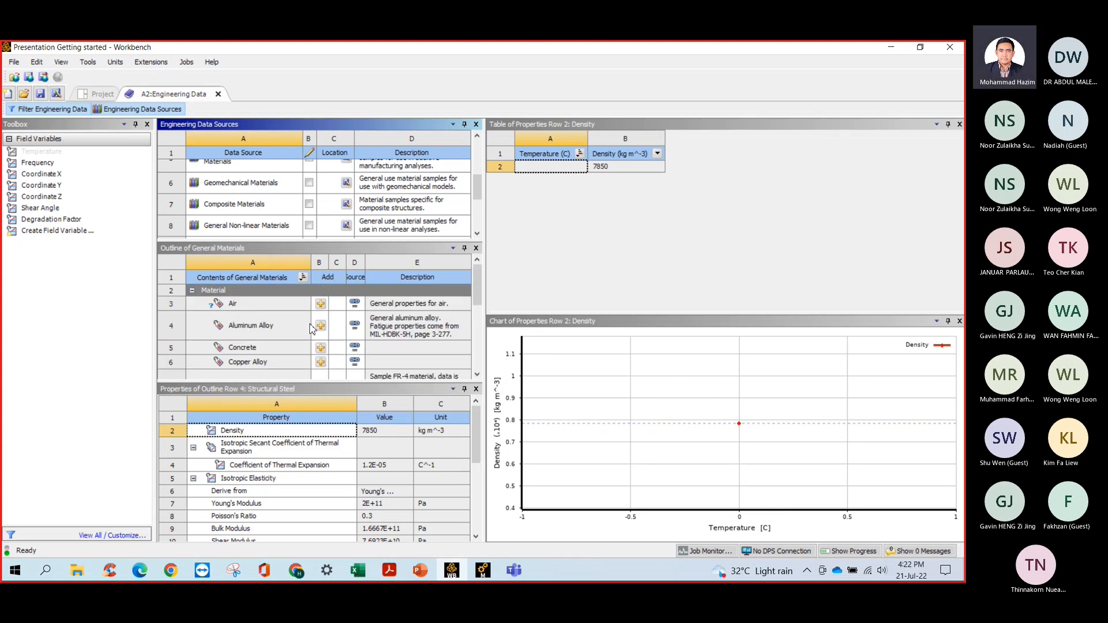
{"action": "scroll", "coordinate": [258, 325], "scroll_direction": "down", "scroll_amount": 3}
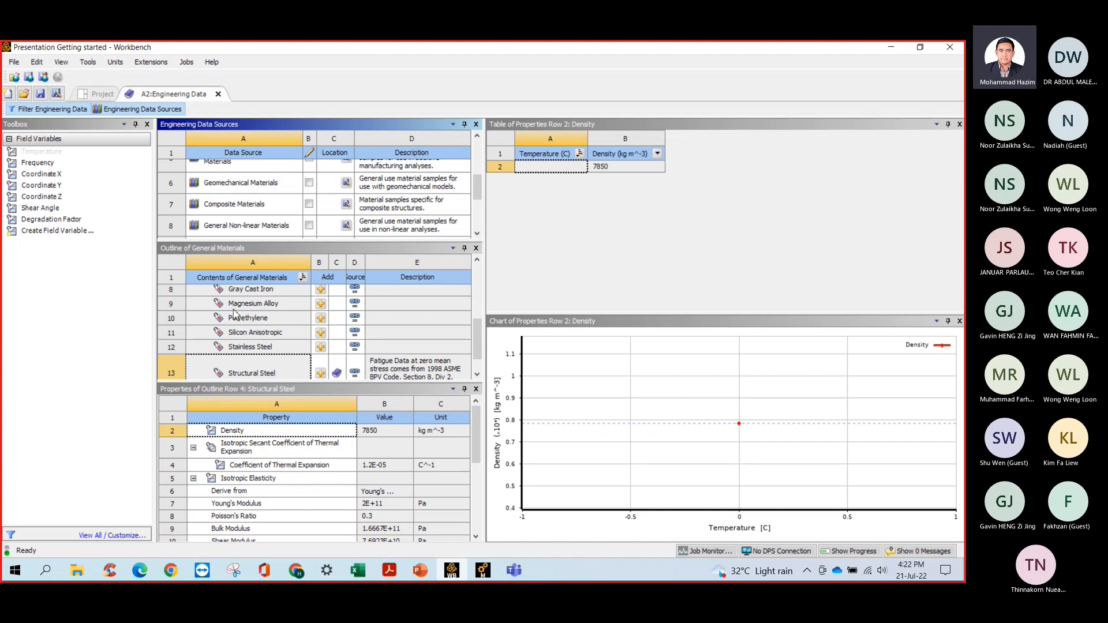
{"action": "scroll", "coordinate": [268, 313], "scroll_direction": "up", "scroll_amount": 1}
{"action": "scroll", "coordinate": [259, 317], "scroll_direction": "down", "scroll_amount": 2}
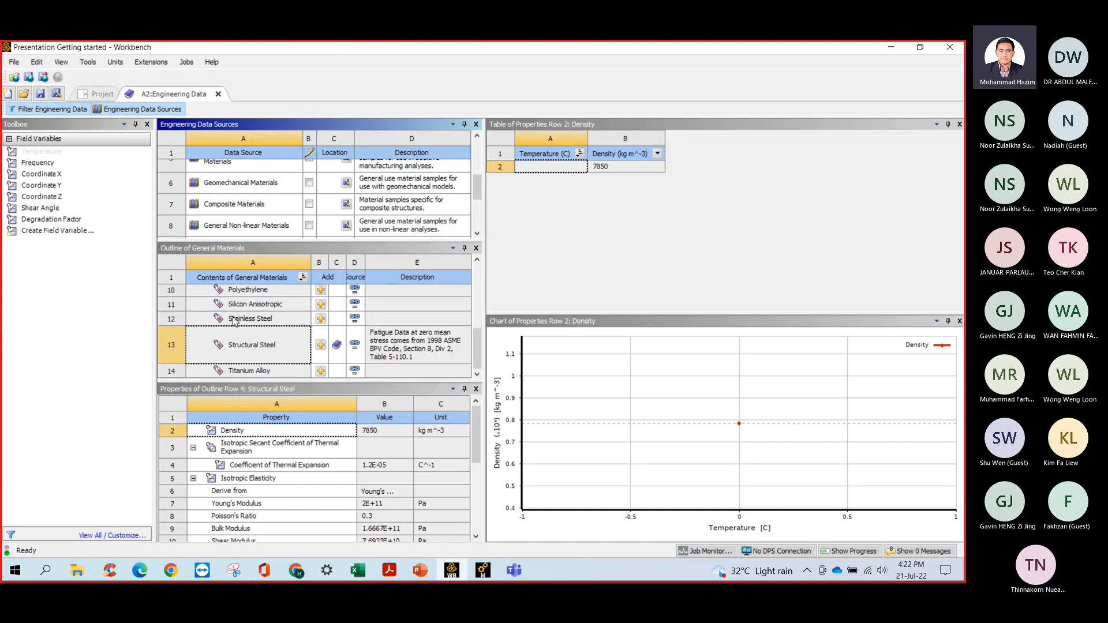
{"action": "scroll", "coordinate": [254, 312], "scroll_direction": "up", "scroll_amount": 1}
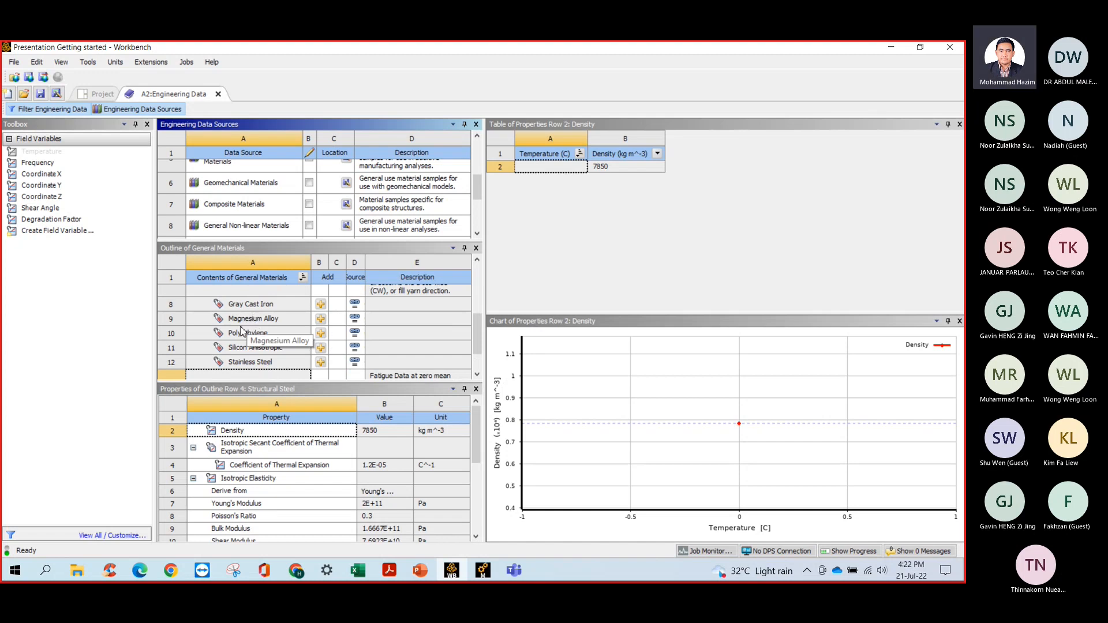
Add Stainless Steel from the General Materials library to the engineering data and return to the analysis's own material list.
{"action": "scroll", "coordinate": [249, 342], "scroll_direction": "down", "scroll_amount": 1}
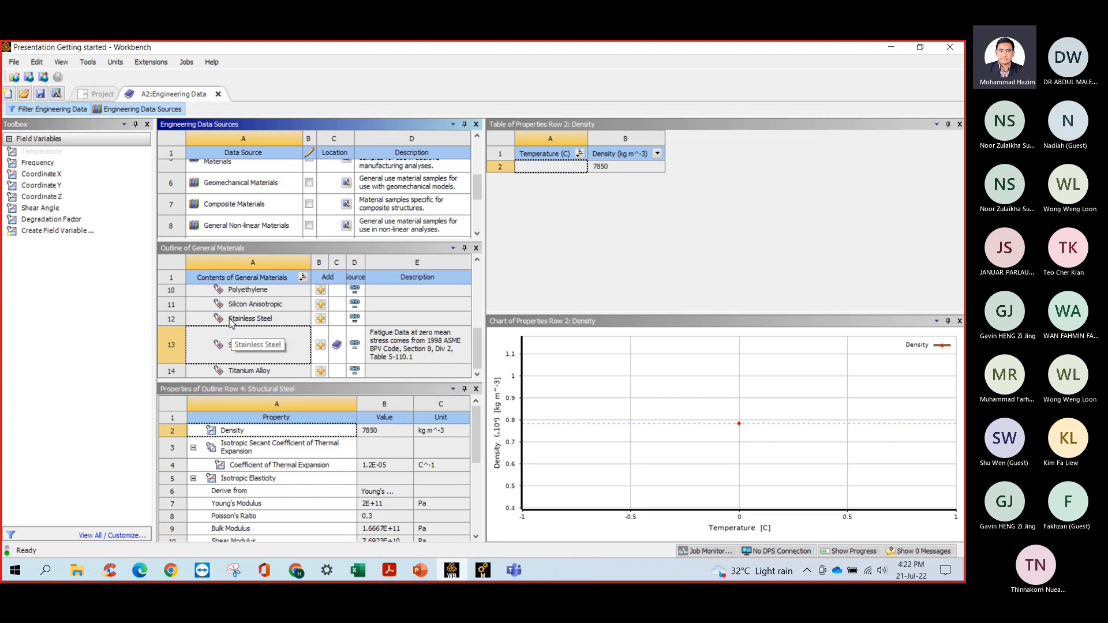
{"action": "left_click", "coordinate": [321, 321]}
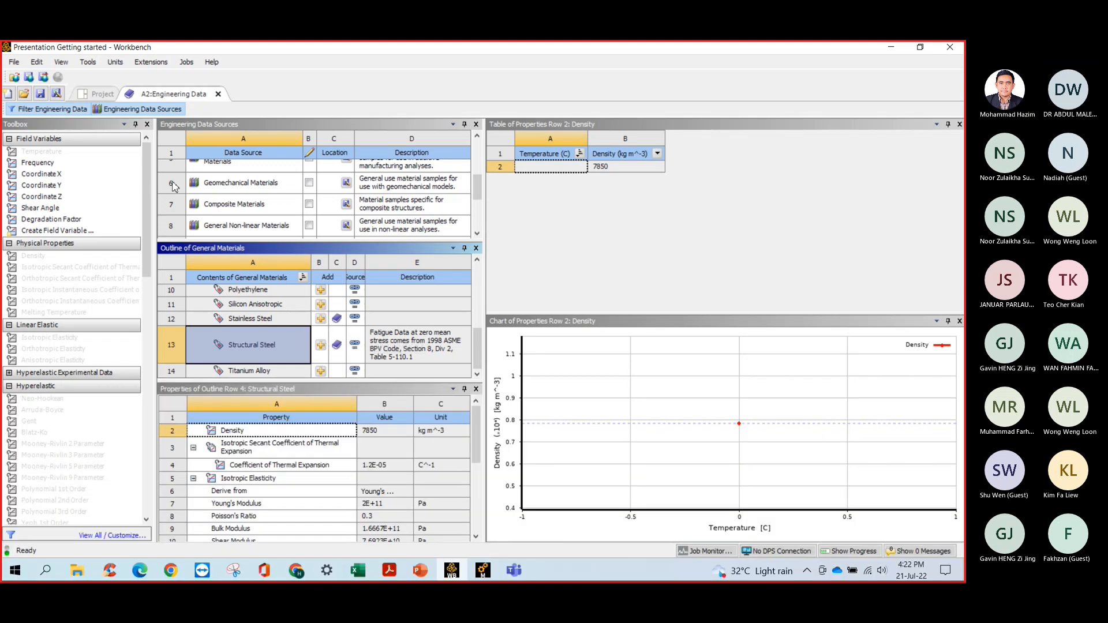
{"action": "left_click", "coordinate": [320, 318]}
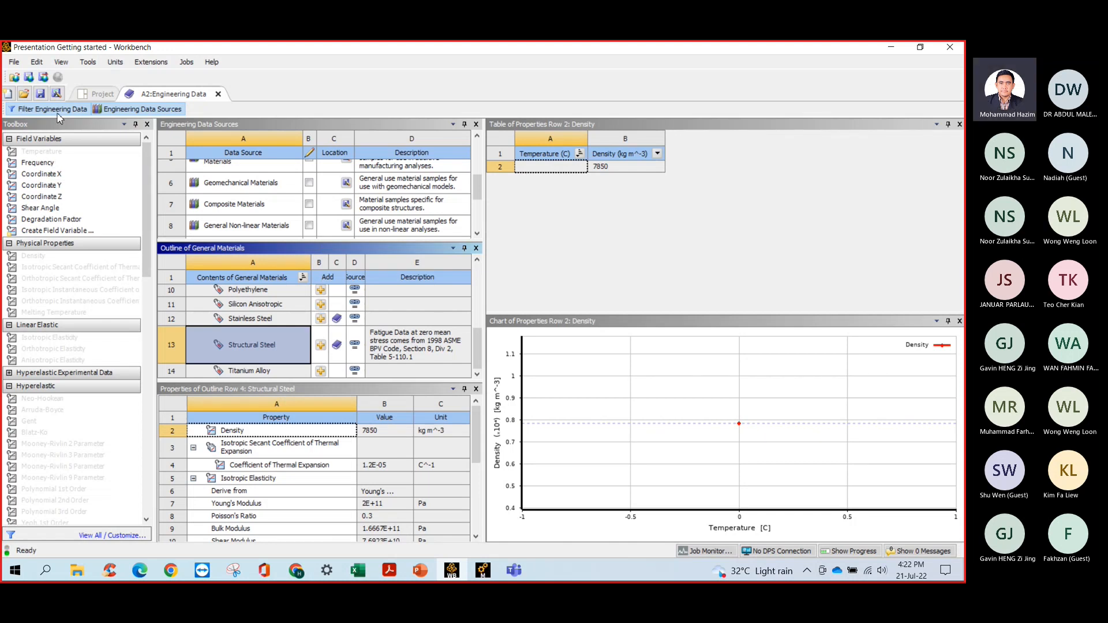
{"action": "left_click", "coordinate": [153, 109]}
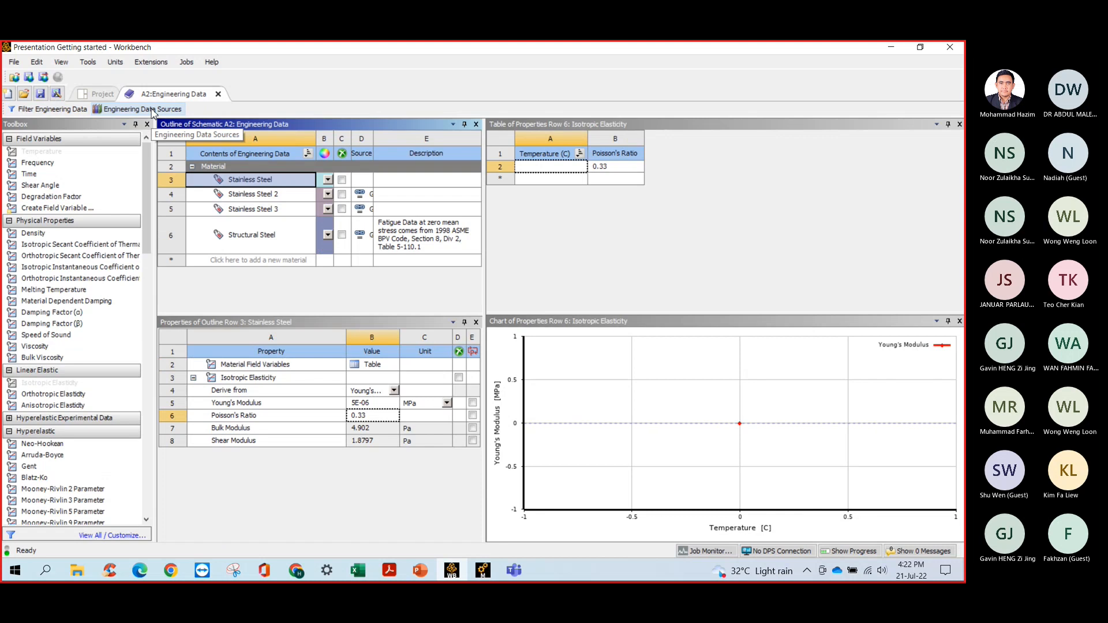
Delete Stainless Steel 2 and the custom Stainless Steel from the material list, then close Engineering Data.
{"action": "left_click", "coordinate": [283, 195]}
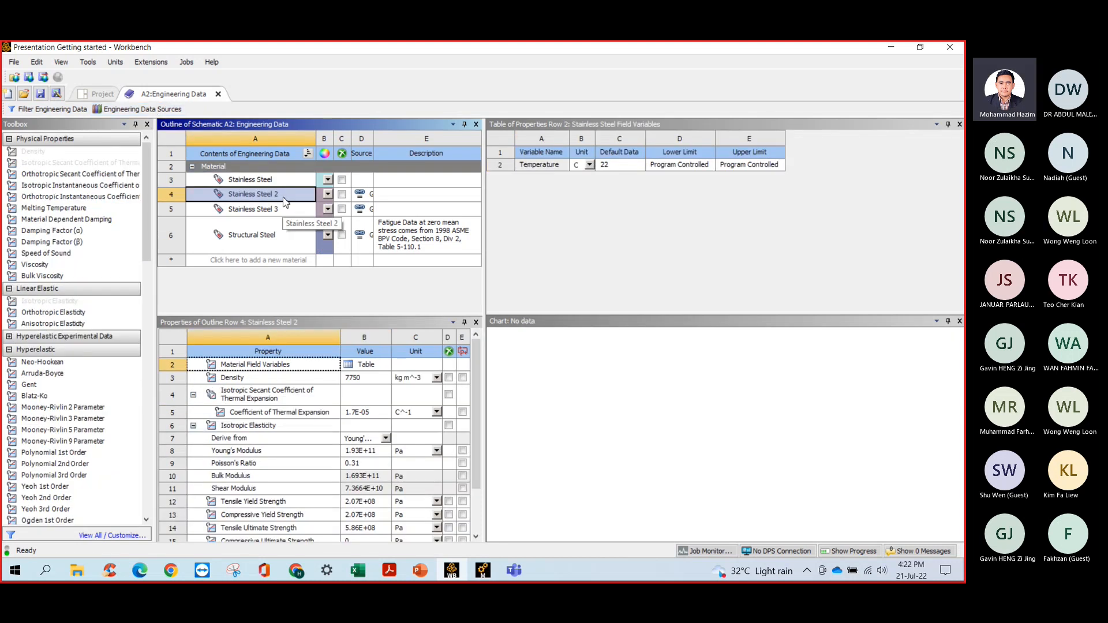
{"action": "right_click", "coordinate": [284, 202]}
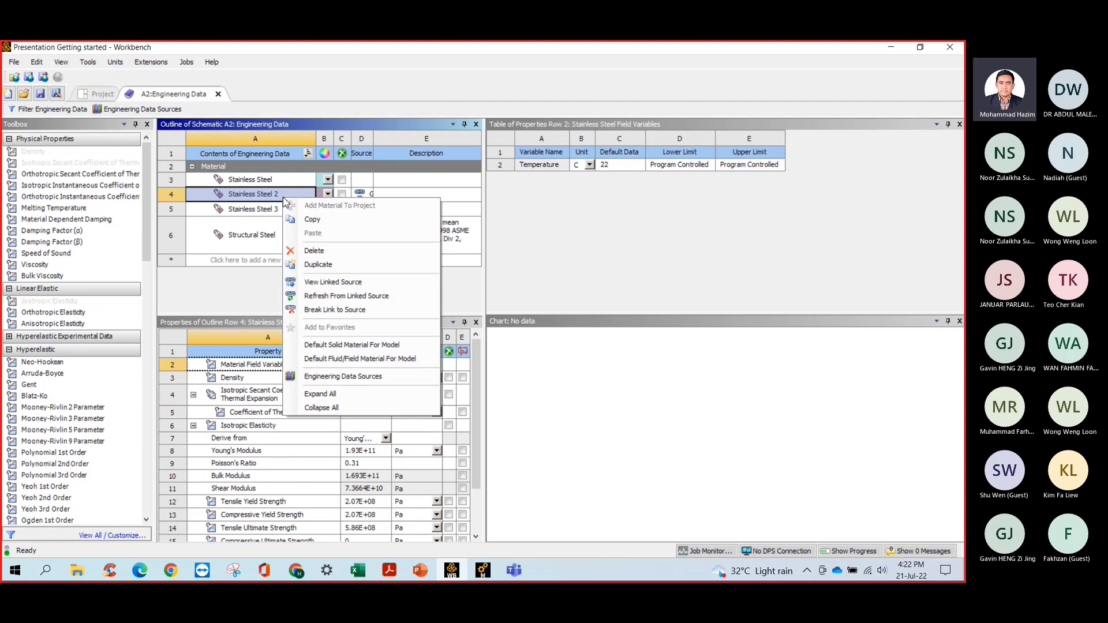
{"action": "left_click", "coordinate": [306, 252]}
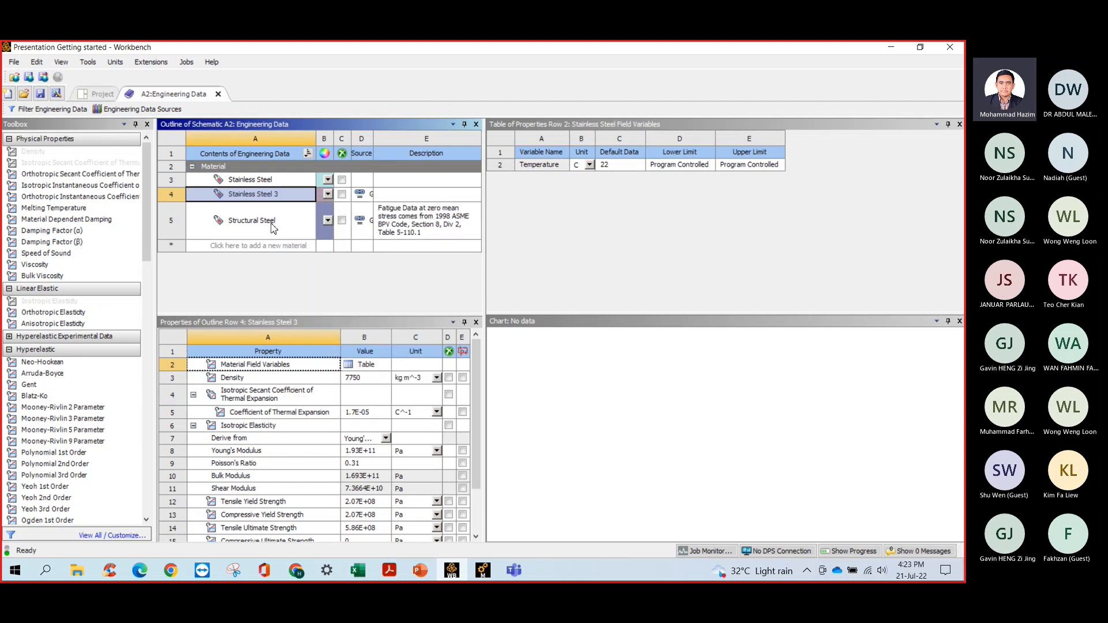
{"action": "right_click", "coordinate": [284, 197]}
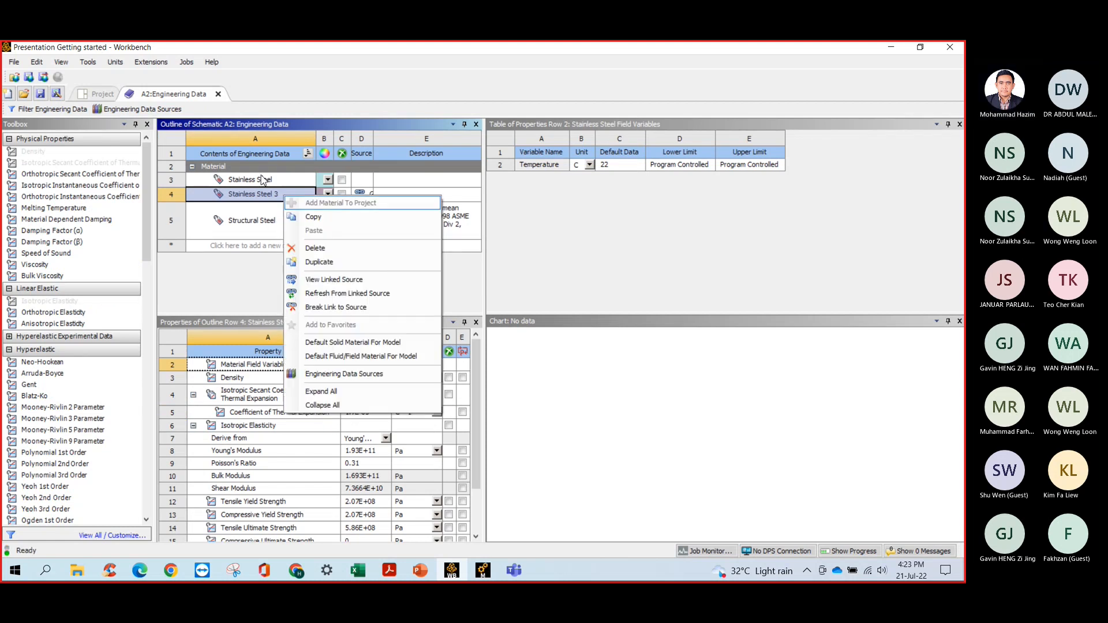
{"action": "left_click", "coordinate": [314, 247]}
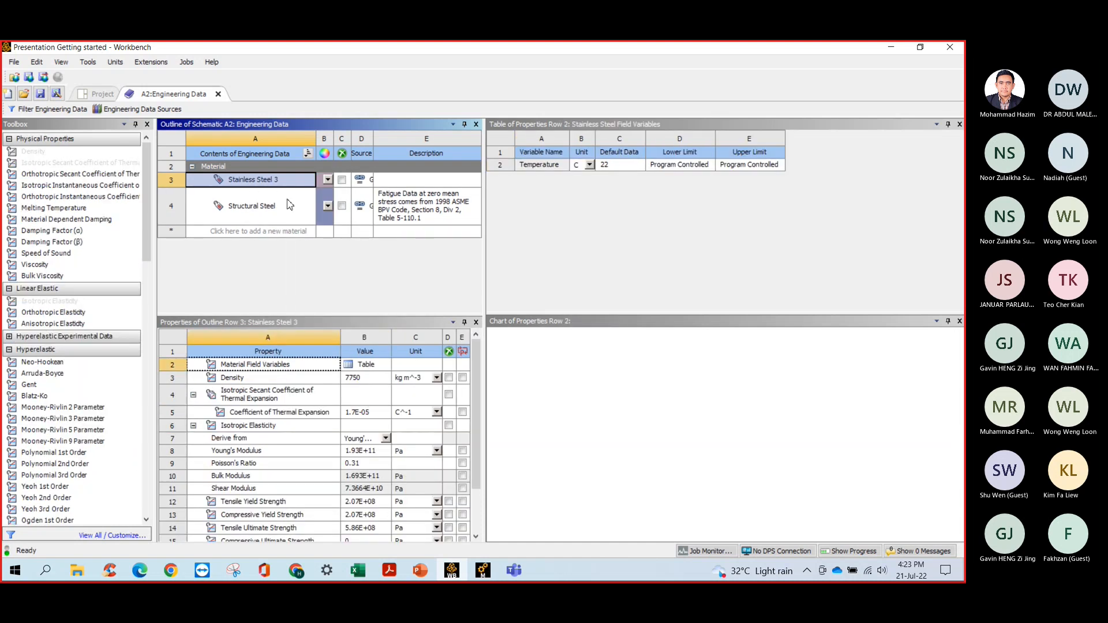
{"action": "left_click", "coordinate": [279, 181]}
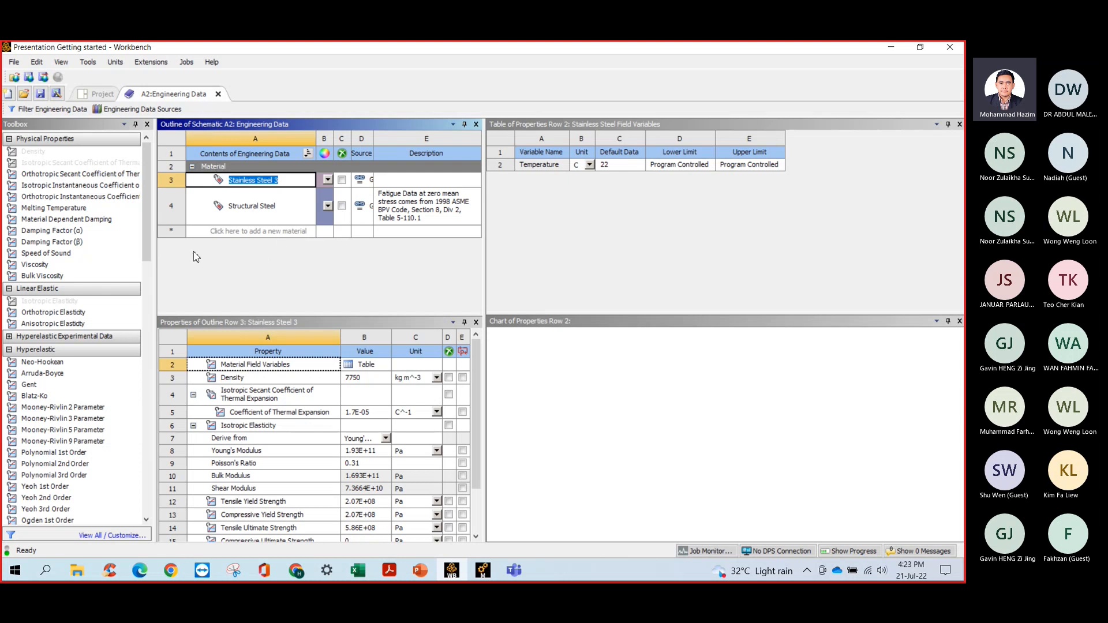
{"action": "left_click", "coordinate": [218, 94]}
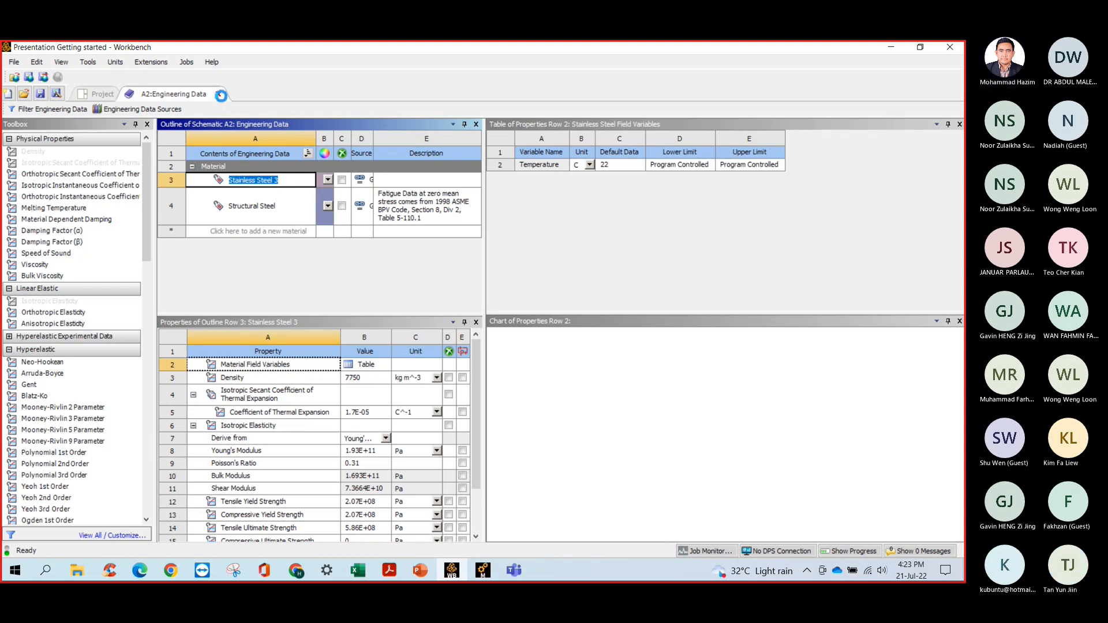
Create a new DesignModeler geometry for the Test Static Structural system.
{"action": "left_click", "coordinate": [231, 182]}
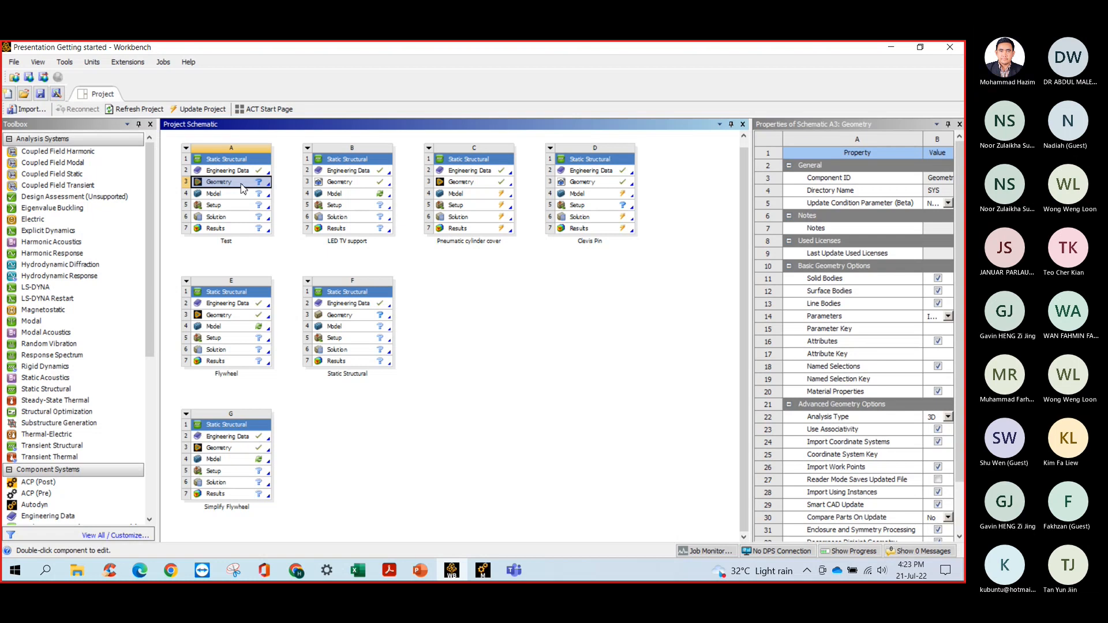
{"action": "right_click", "coordinate": [220, 183]}
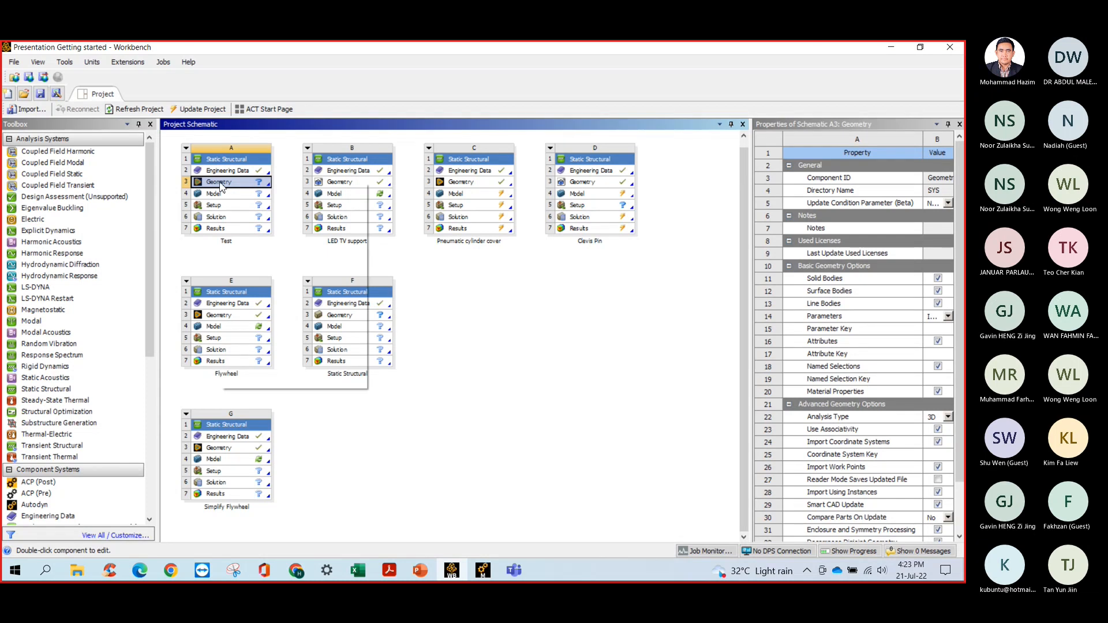
{"action": "left_click", "coordinate": [486, 341]}
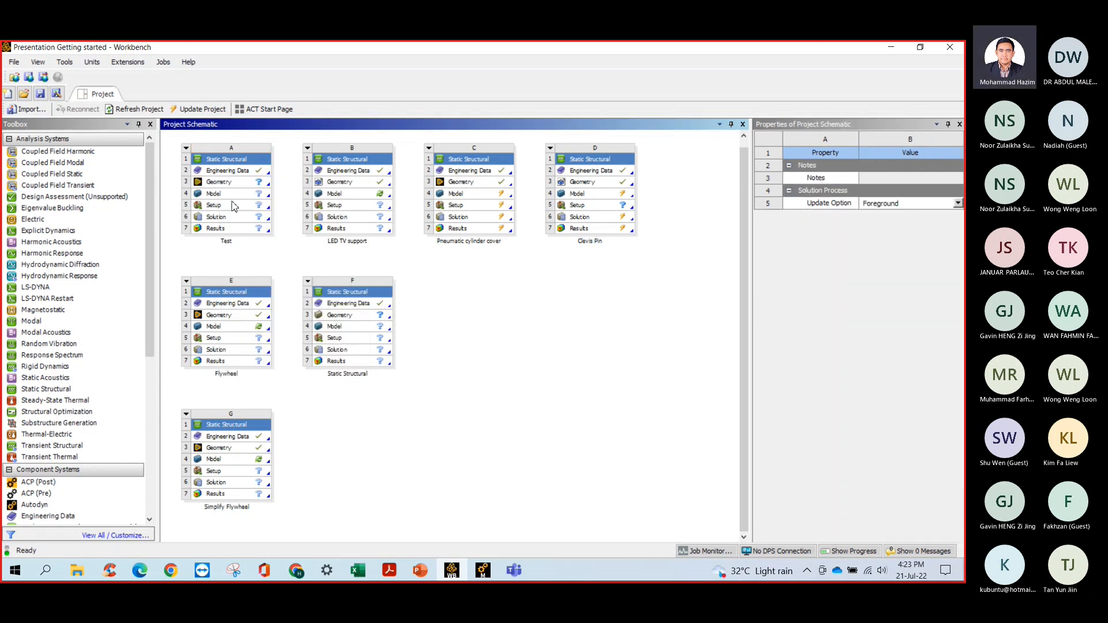
{"action": "right_click", "coordinate": [242, 186]}
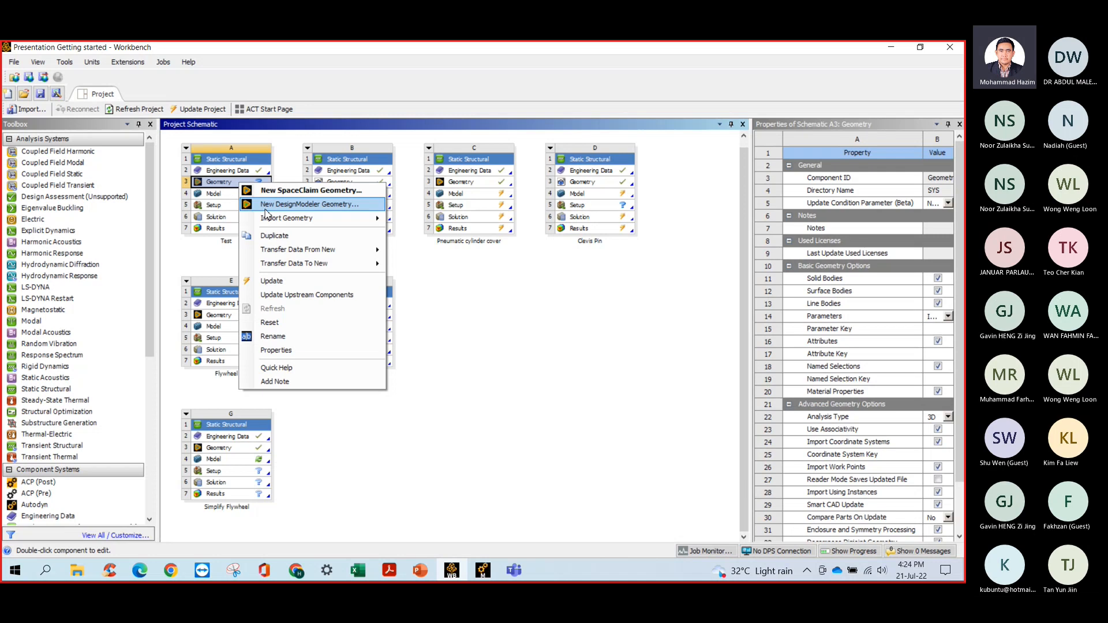
{"action": "left_click", "coordinate": [312, 205]}
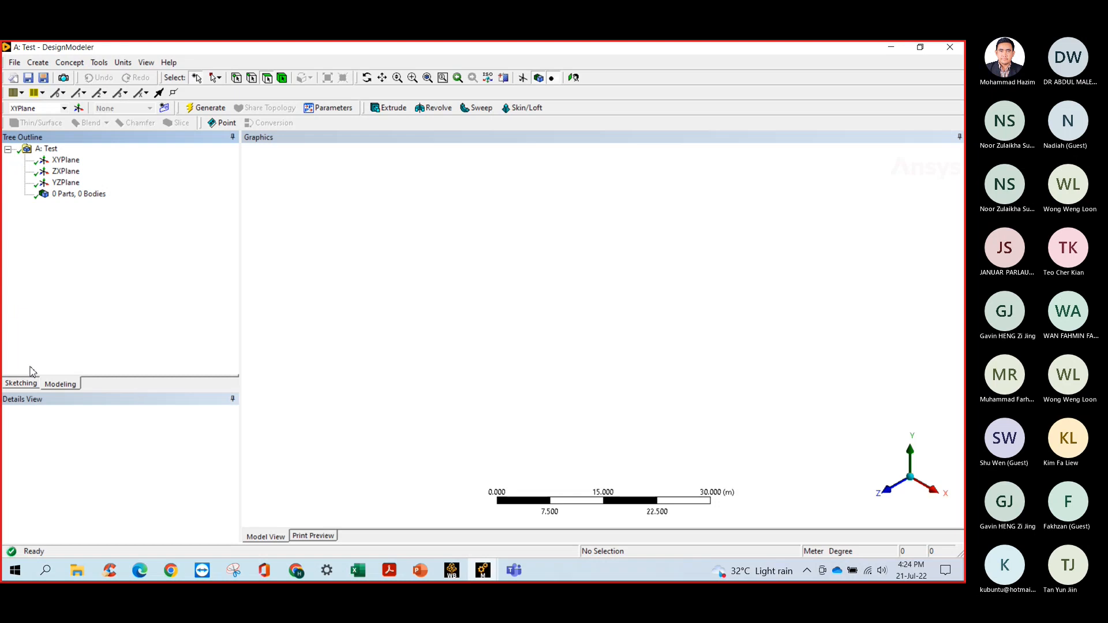
Switch to Sketching mode and set the length unit to Inch.
{"action": "left_click", "coordinate": [17, 385]}
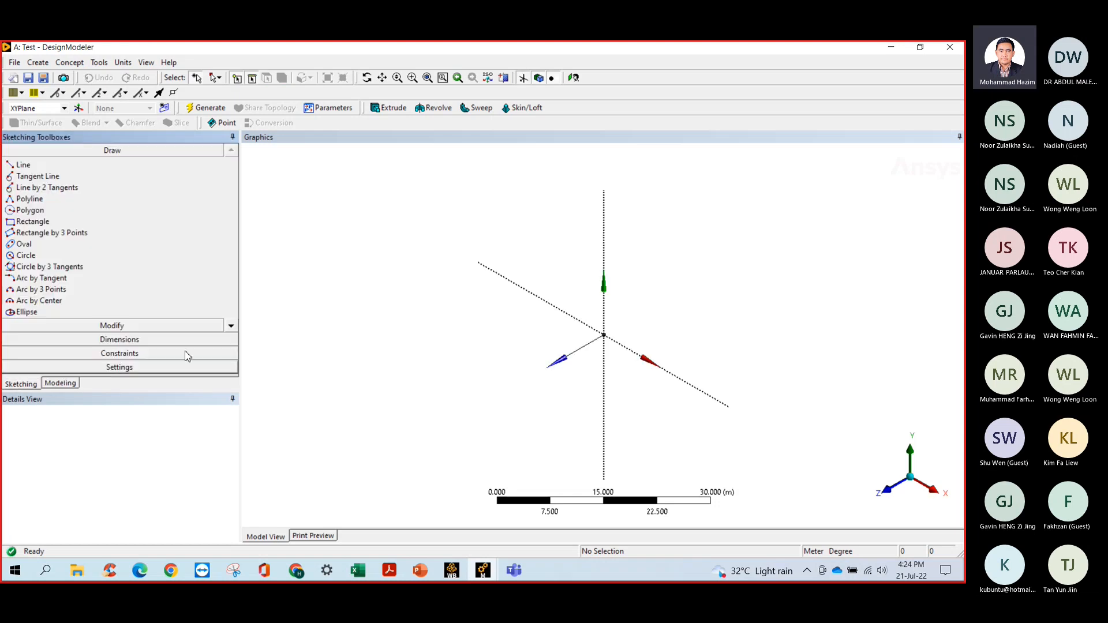
{"action": "left_click", "coordinate": [61, 385]}
{"action": "left_click", "coordinate": [25, 386]}
{"action": "left_click", "coordinate": [131, 65]}
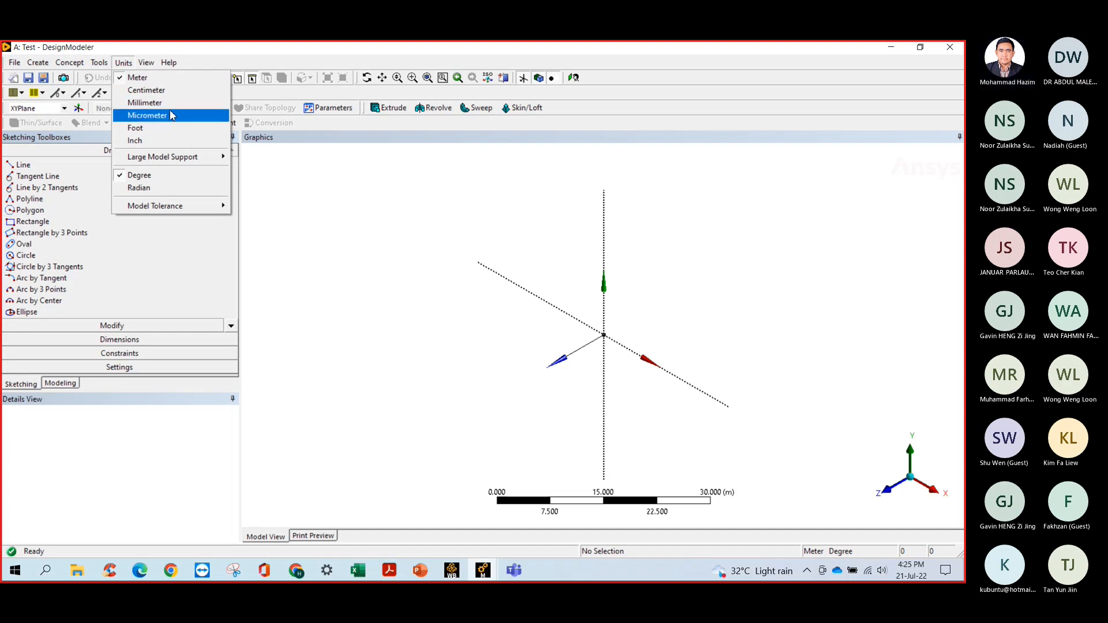
{"action": "left_click", "coordinate": [121, 66]}
{"action": "left_click", "coordinate": [121, 67]}
{"action": "left_click", "coordinate": [121, 68]}
{"action": "left_click", "coordinate": [120, 68]}
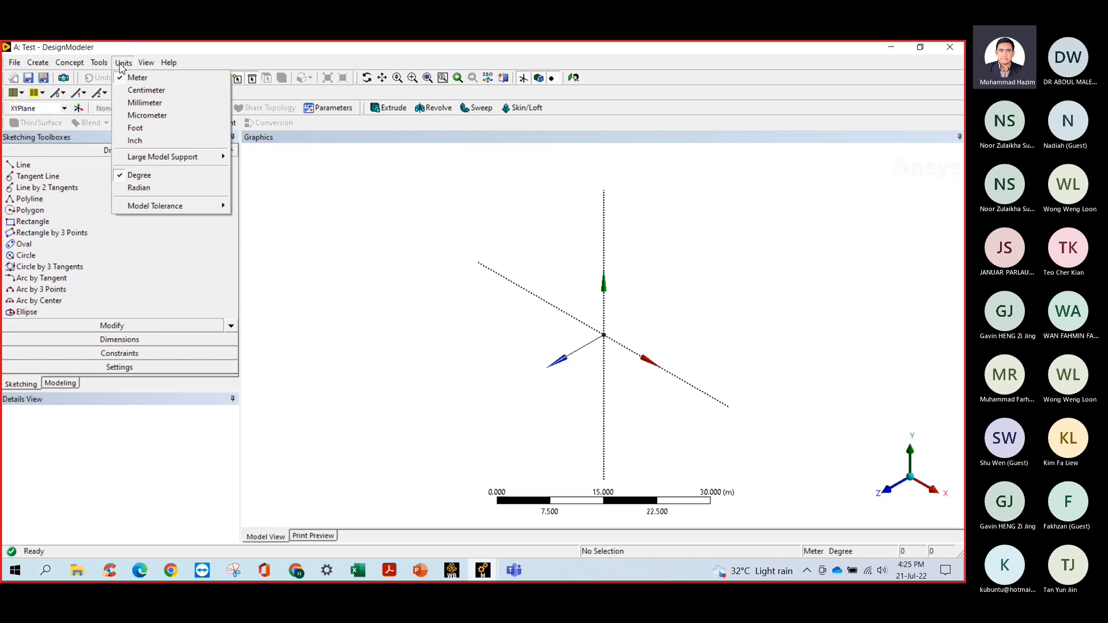
{"action": "left_click", "coordinate": [146, 144]}
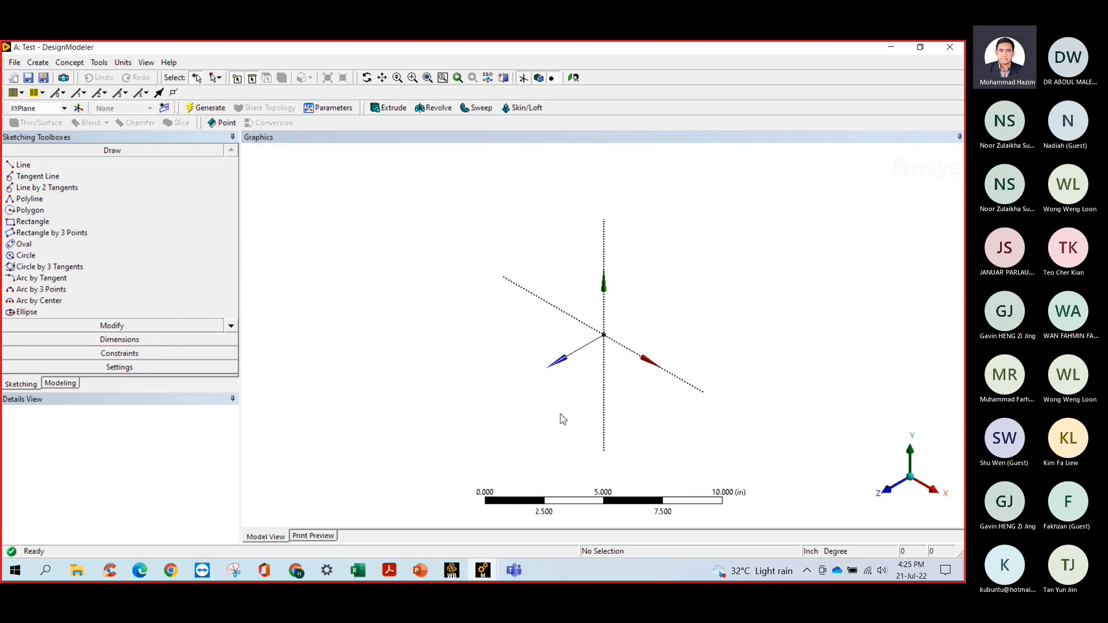
Show the sketch grid in 2D on the XY plane with snapping enabled, and open the Major Grid Spacing setting.
{"action": "left_click", "coordinate": [901, 486]}
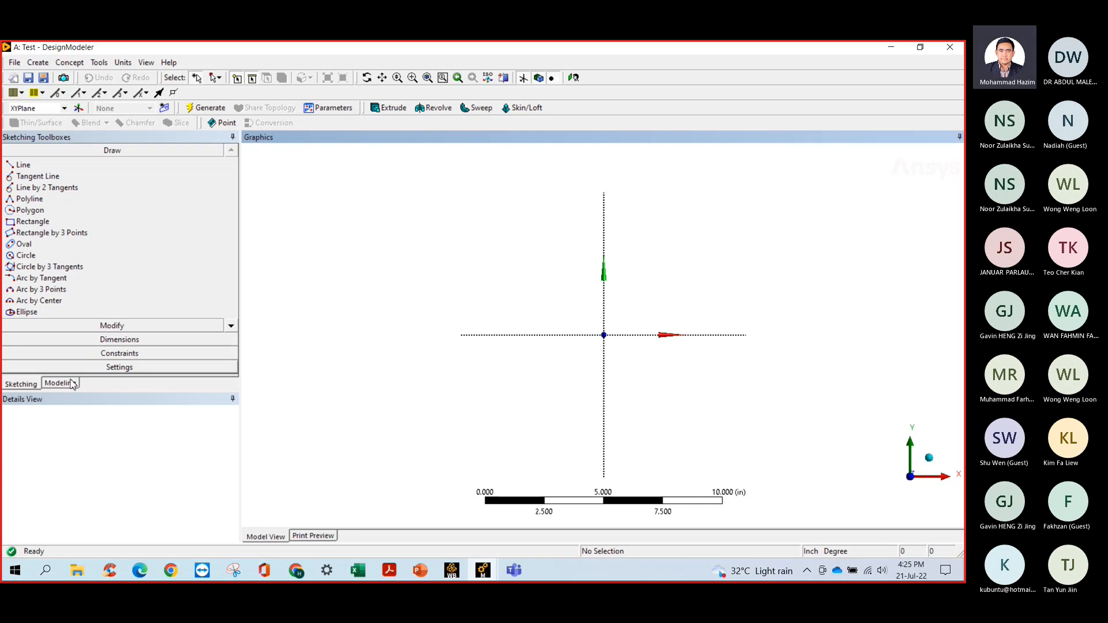
{"action": "left_click", "coordinate": [23, 384]}
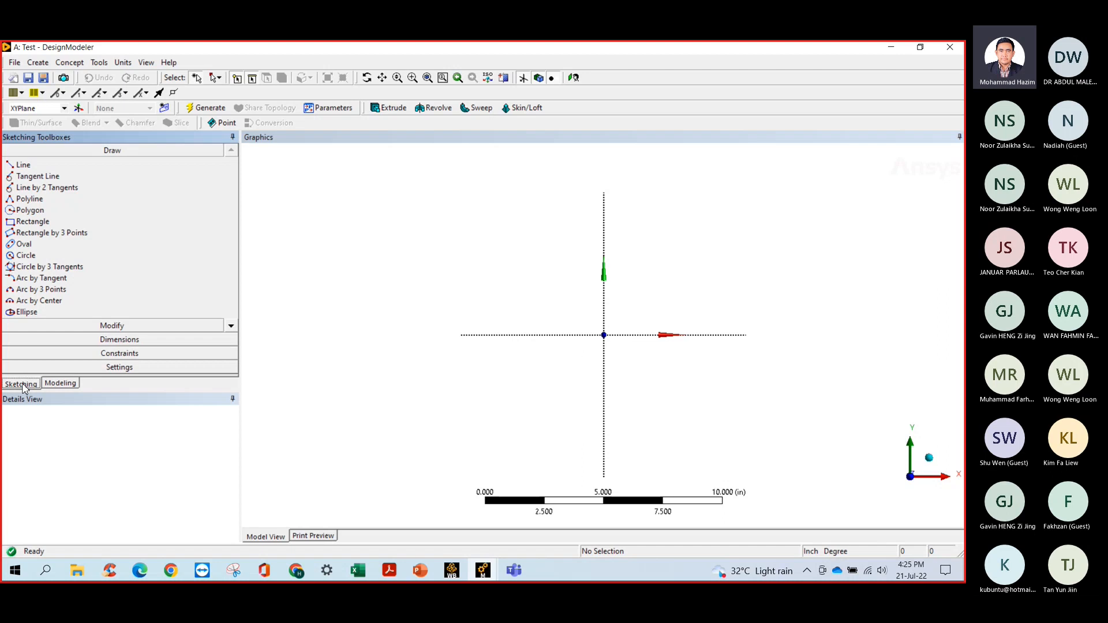
{"action": "left_click", "coordinate": [60, 384]}
{"action": "left_click", "coordinate": [22, 385]}
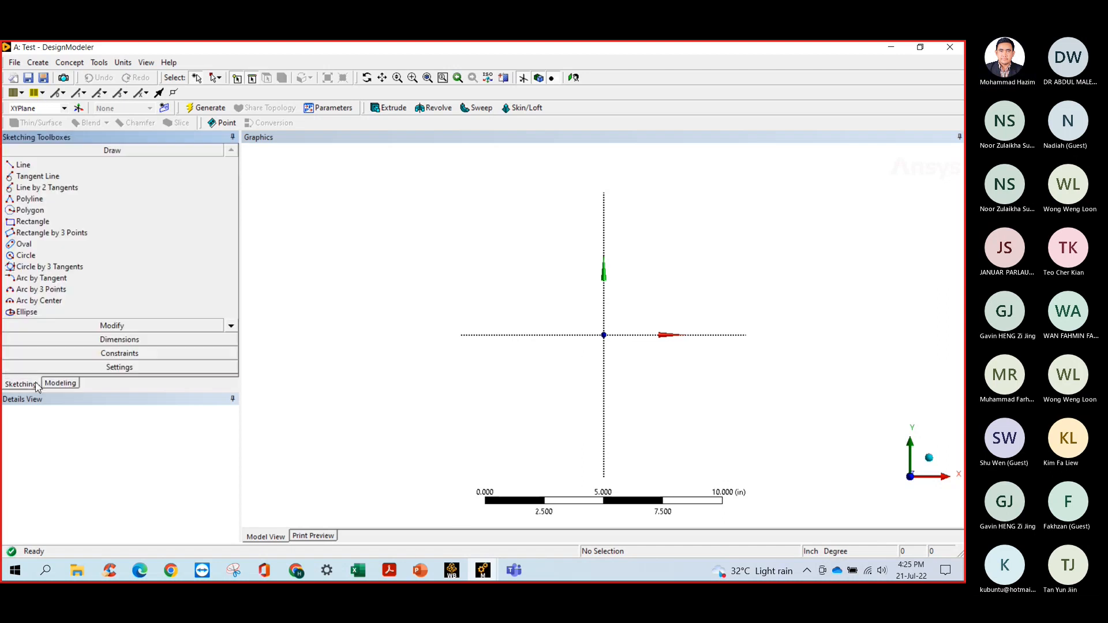
{"action": "left_click", "coordinate": [127, 371]}
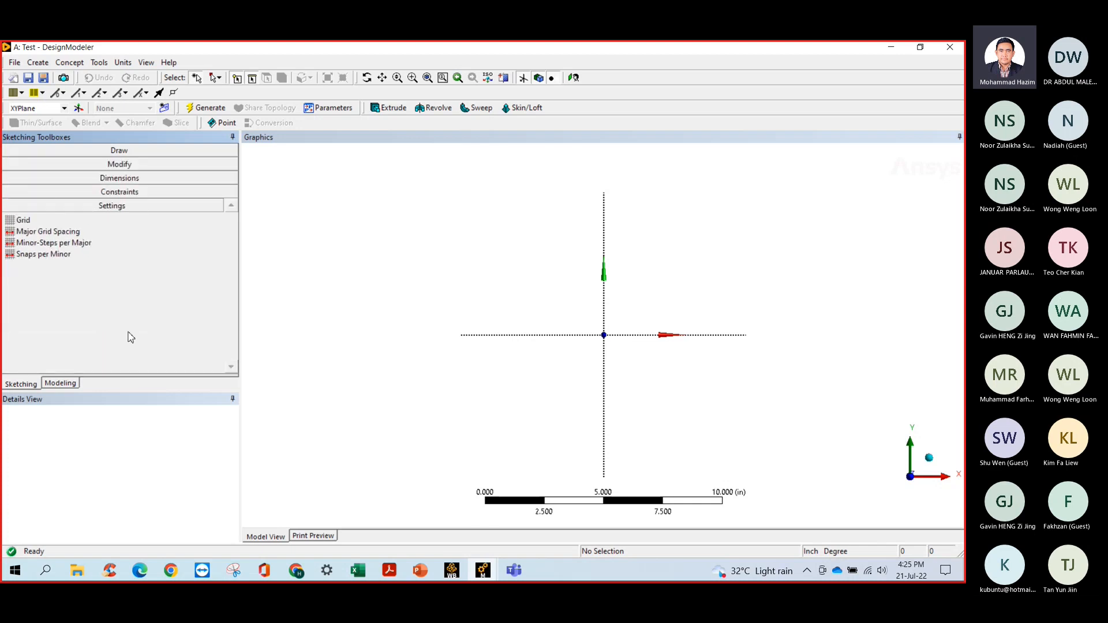
{"action": "left_click", "coordinate": [44, 225]}
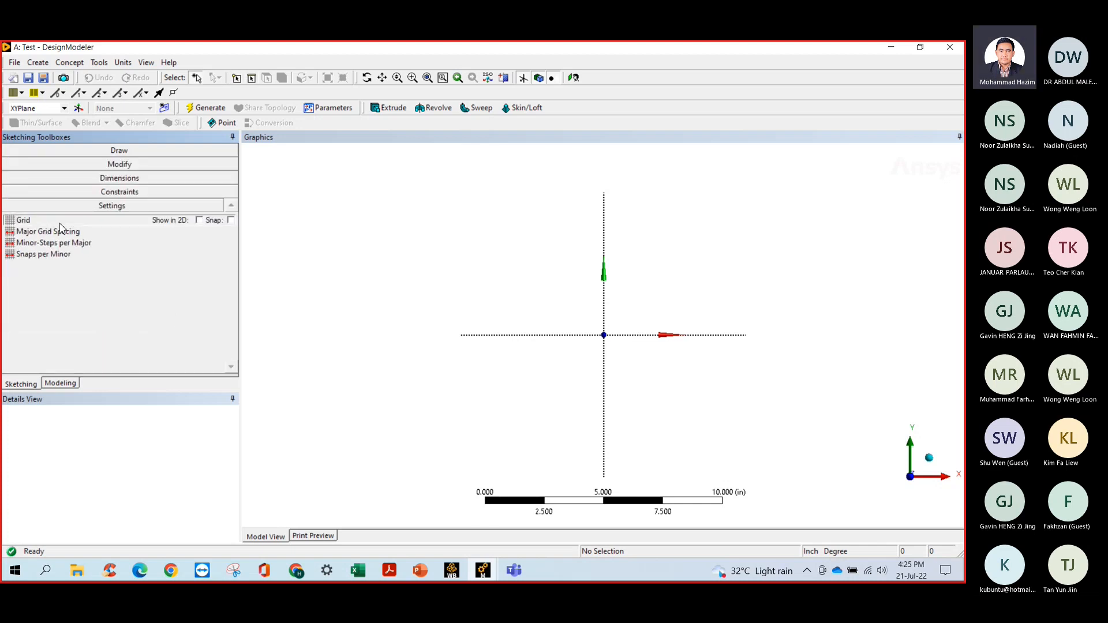
{"action": "left_click", "coordinate": [199, 221]}
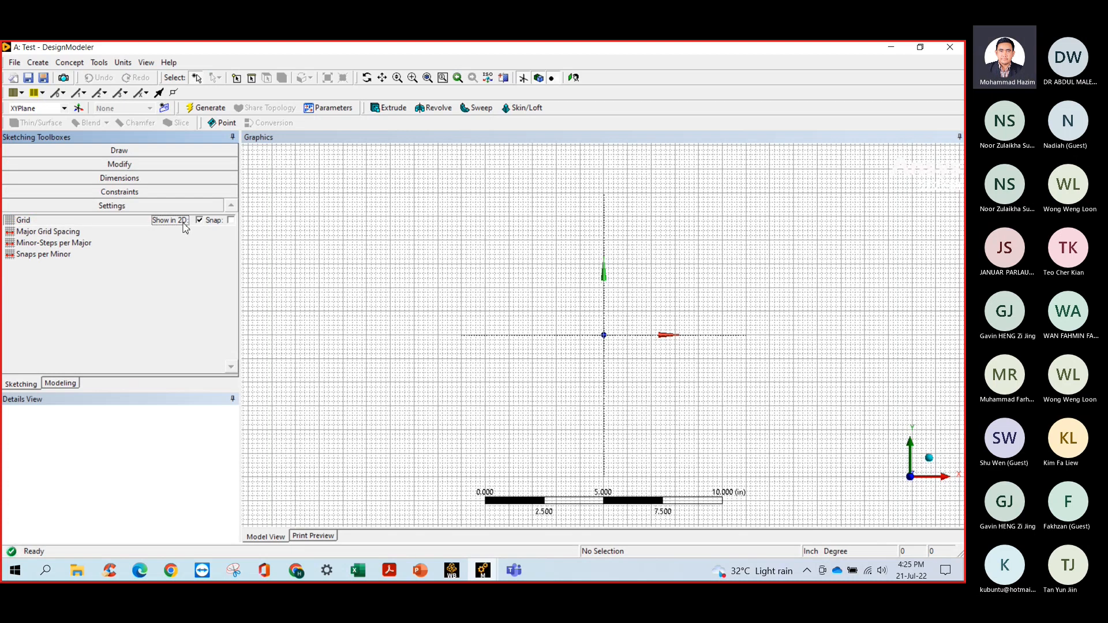
{"action": "left_click", "coordinate": [231, 221]}
{"action": "left_click", "coordinate": [40, 235]}
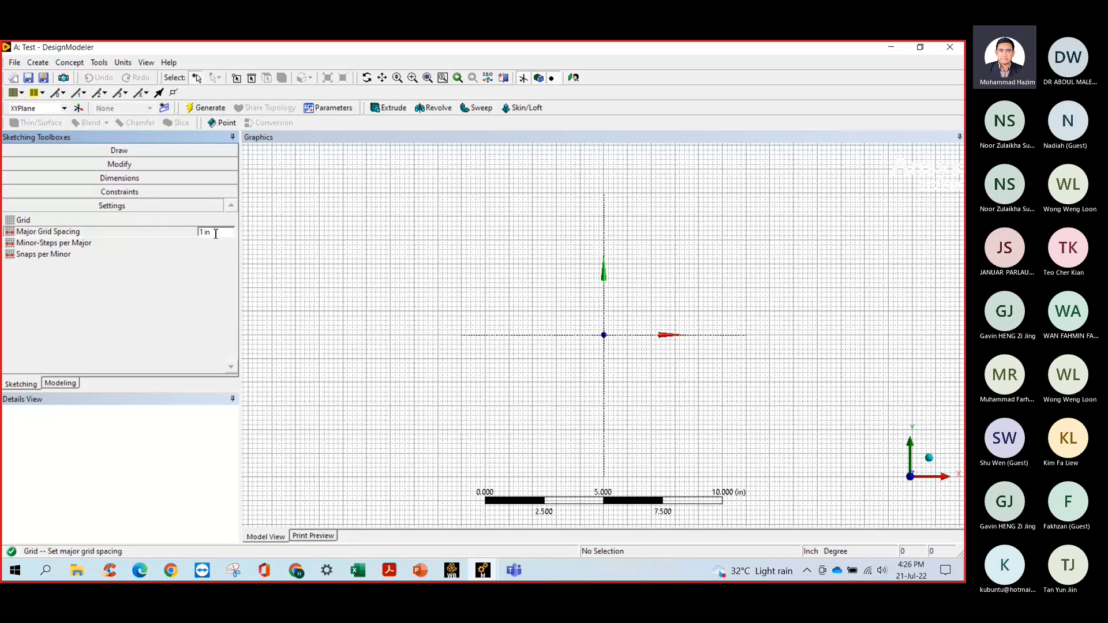
{"action": "scroll", "coordinate": [616, 344], "scroll_direction": "up", "scroll_amount": 1}
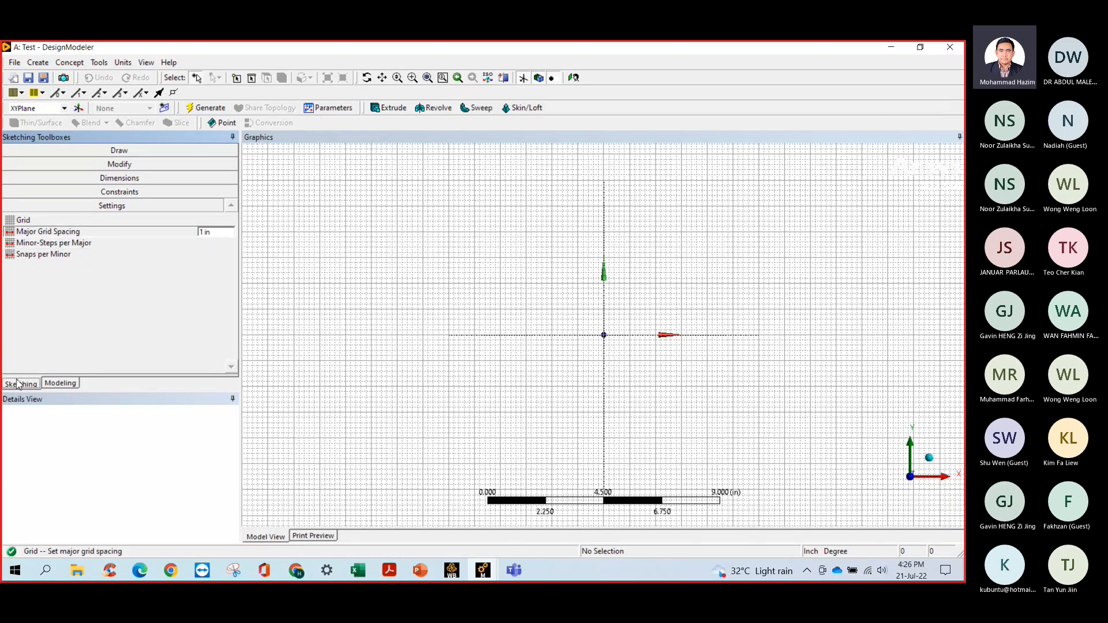
Draw a rectangle around the origin on the XY plane, about 10 in wide and 2.4 in high.
{"action": "left_click", "coordinate": [101, 151]}
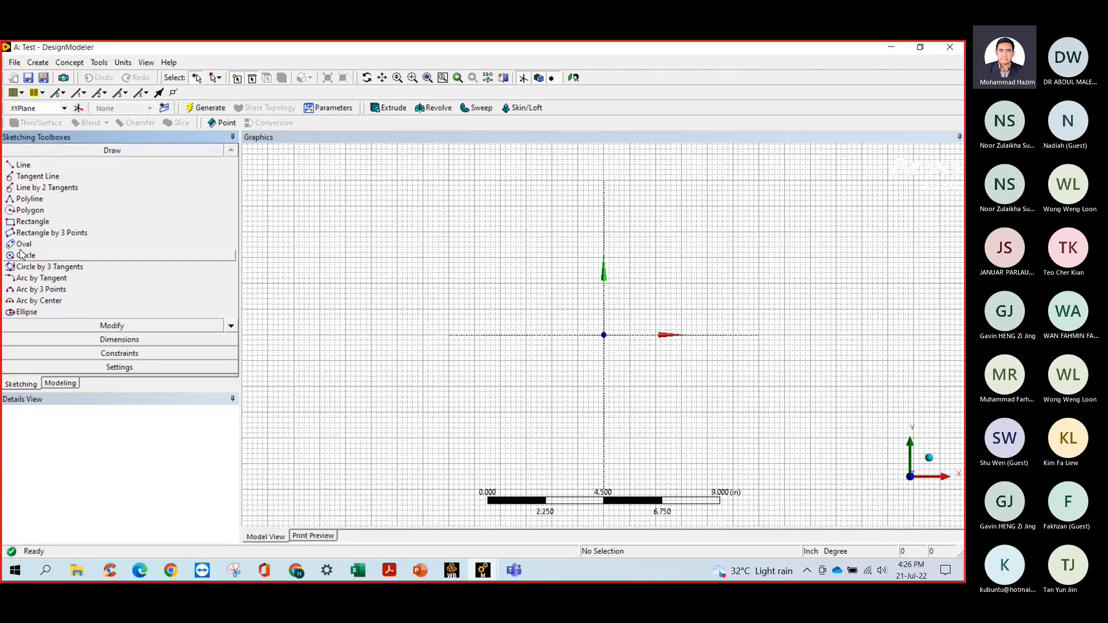
{"action": "left_click", "coordinate": [40, 224]}
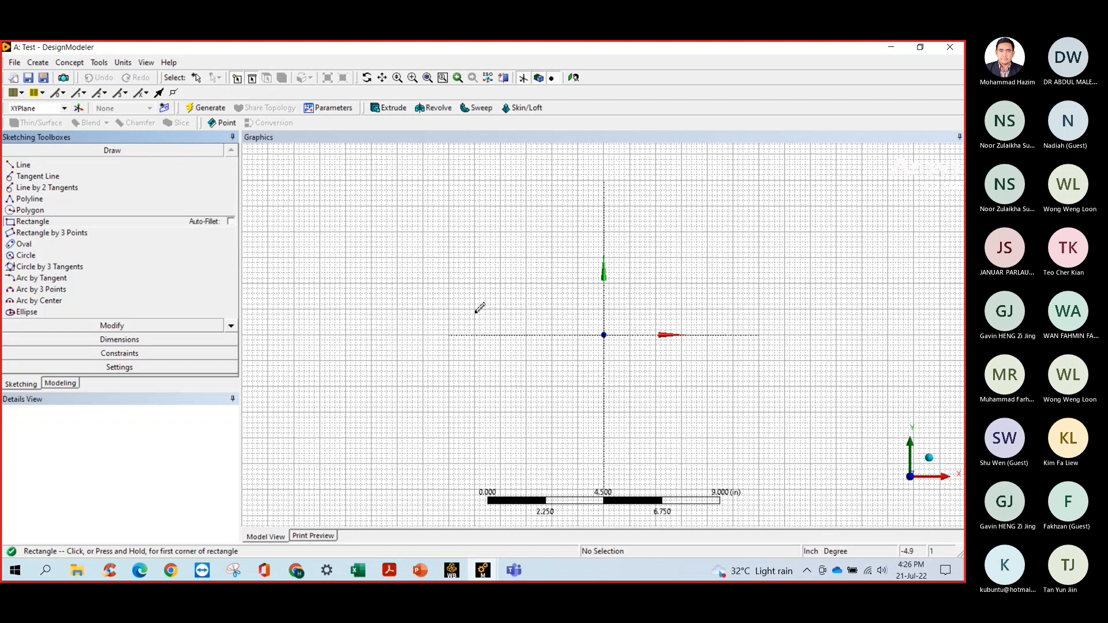
{"action": "left_click", "coordinate": [475, 309]}
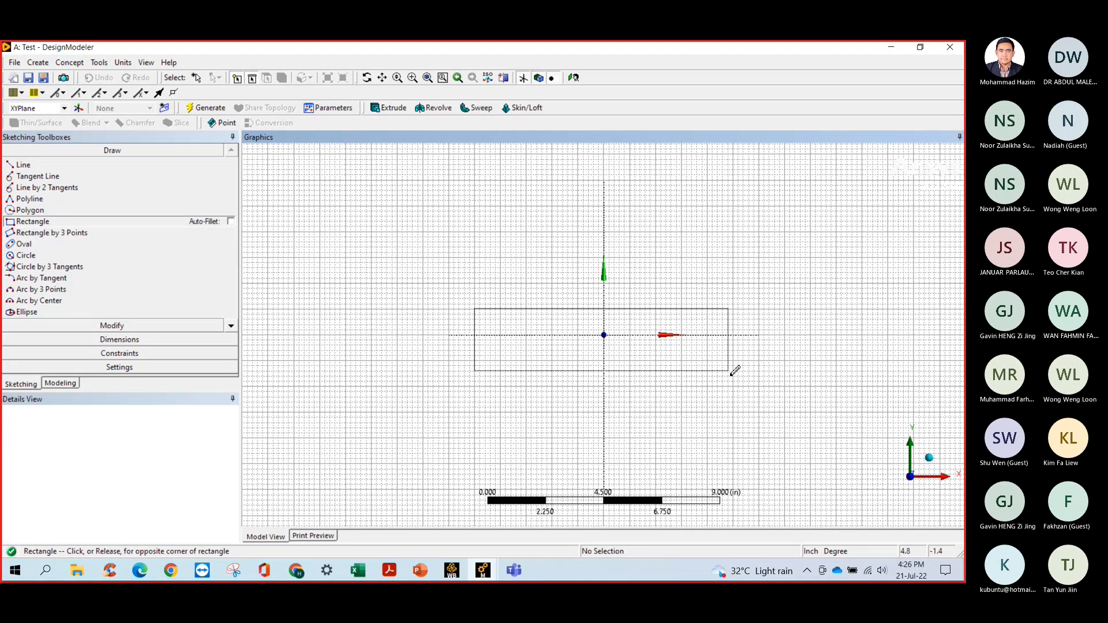
{"action": "left_click", "coordinate": [733, 371]}
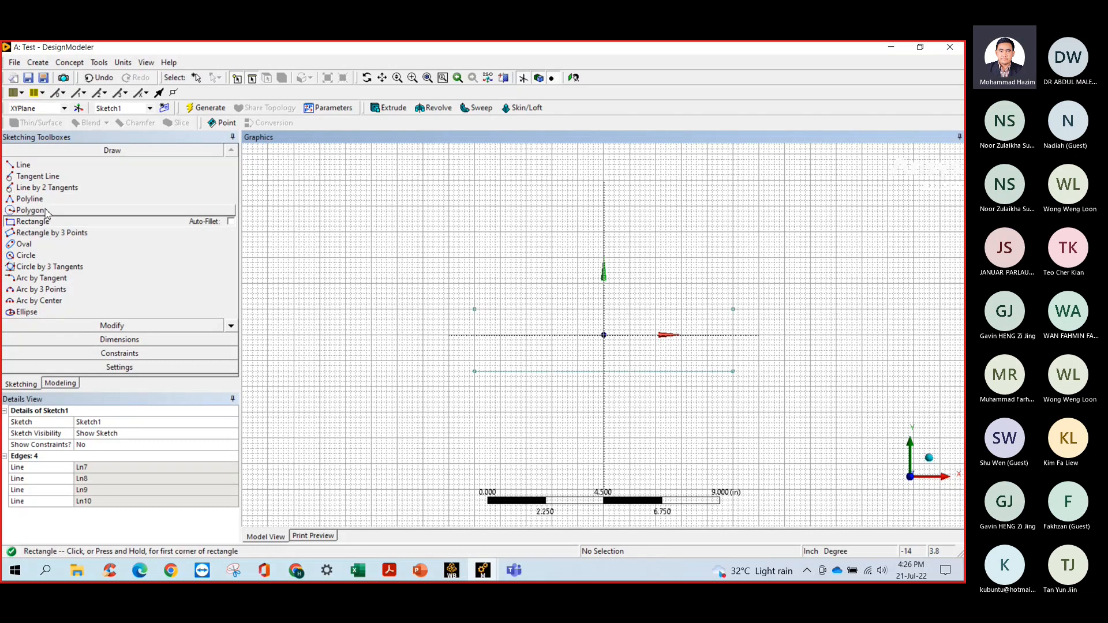
Add a horizontal dimension for the rectangle's width, placed above its upper edge.
{"action": "left_click", "coordinate": [120, 339]}
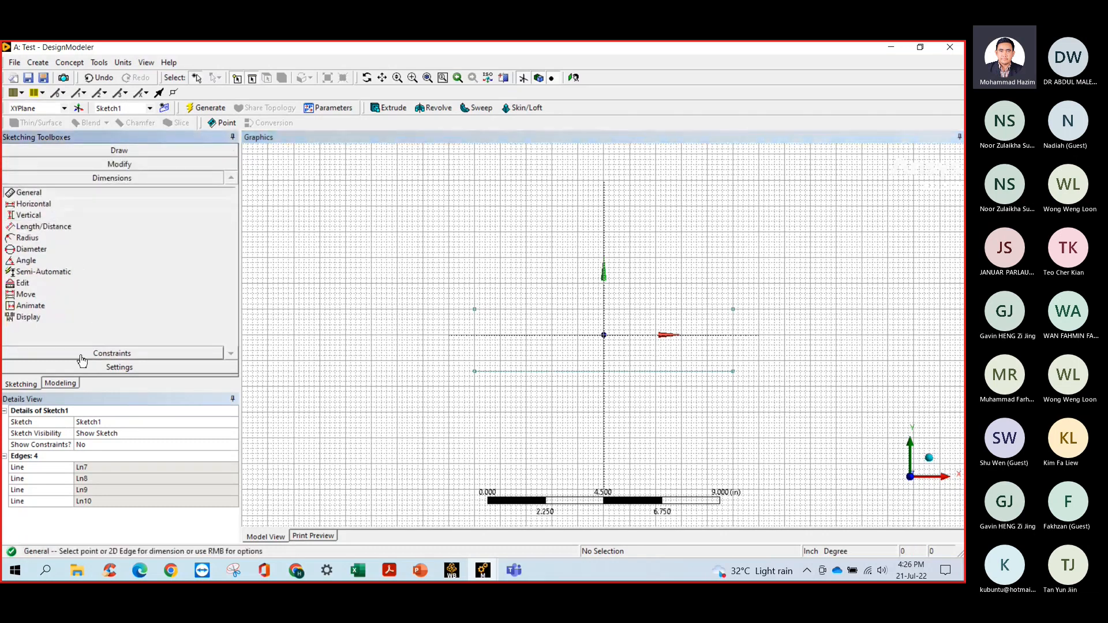
{"action": "left_click", "coordinate": [34, 204]}
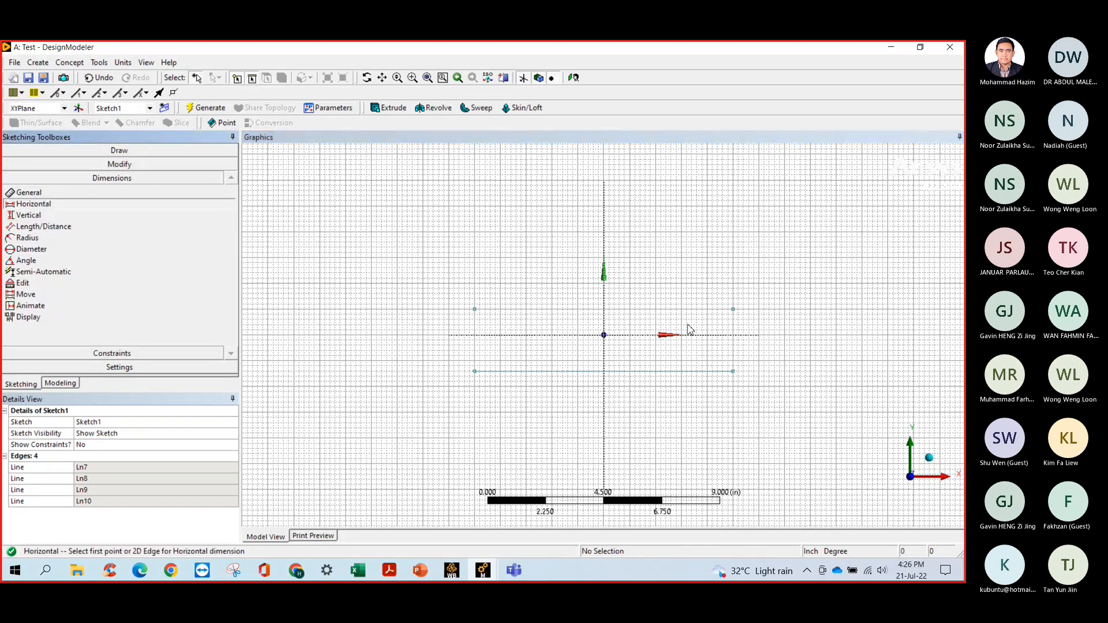
{"action": "left_click", "coordinate": [475, 309]}
{"action": "left_click", "coordinate": [733, 310]}
{"action": "left_click", "coordinate": [623, 271]}
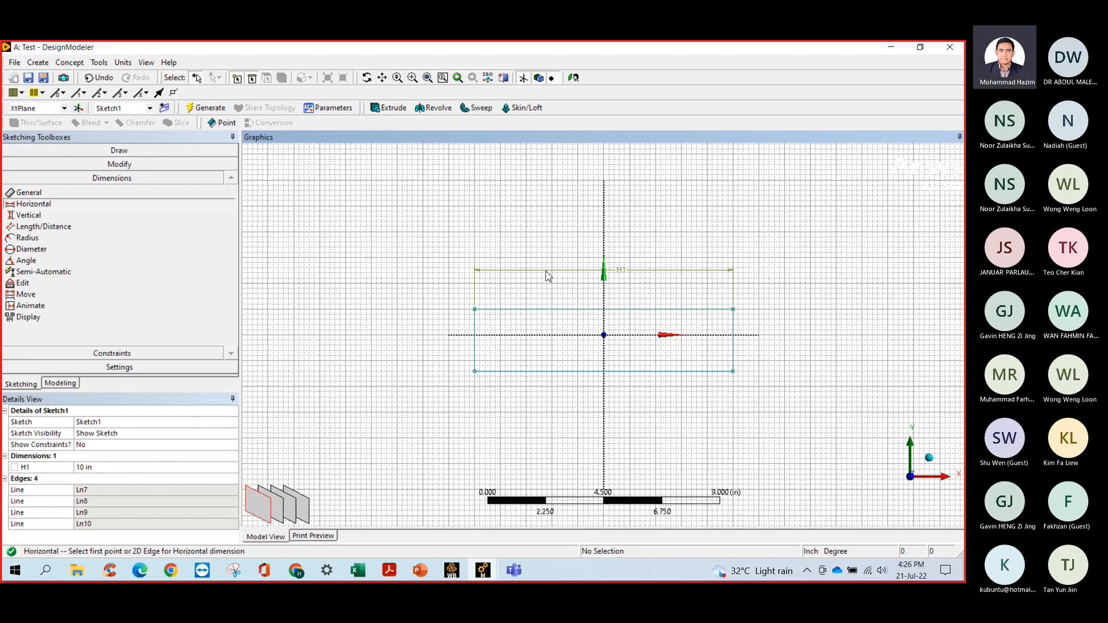
Add a vertical dimension for the rectangle's height beside its left edge and set it to 3 in.
{"action": "left_click", "coordinate": [26, 216]}
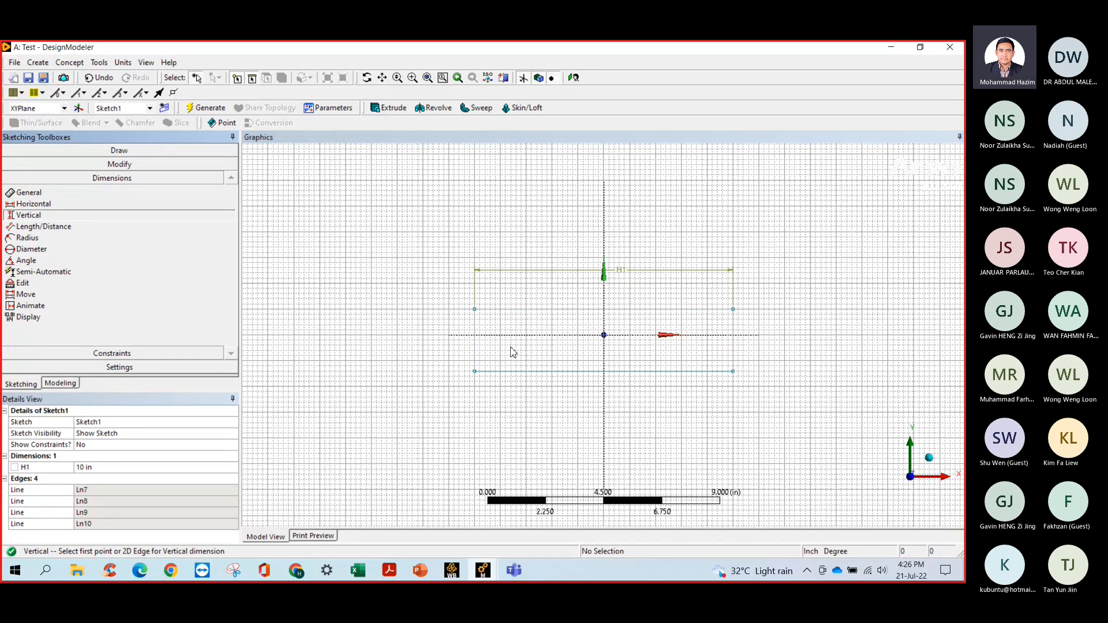
{"action": "left_click", "coordinate": [473, 323]}
{"action": "left_click", "coordinate": [433, 362]}
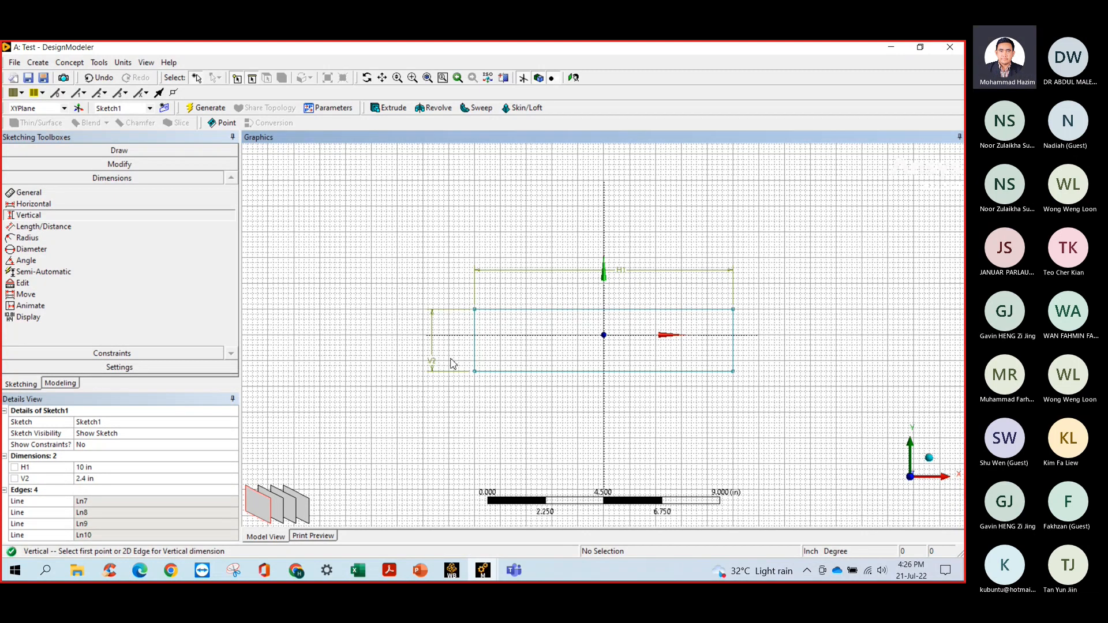
{"action": "left_click", "coordinate": [99, 479]}
{"action": "type", "text": "3"}
{"action": "key", "text": "Return"}
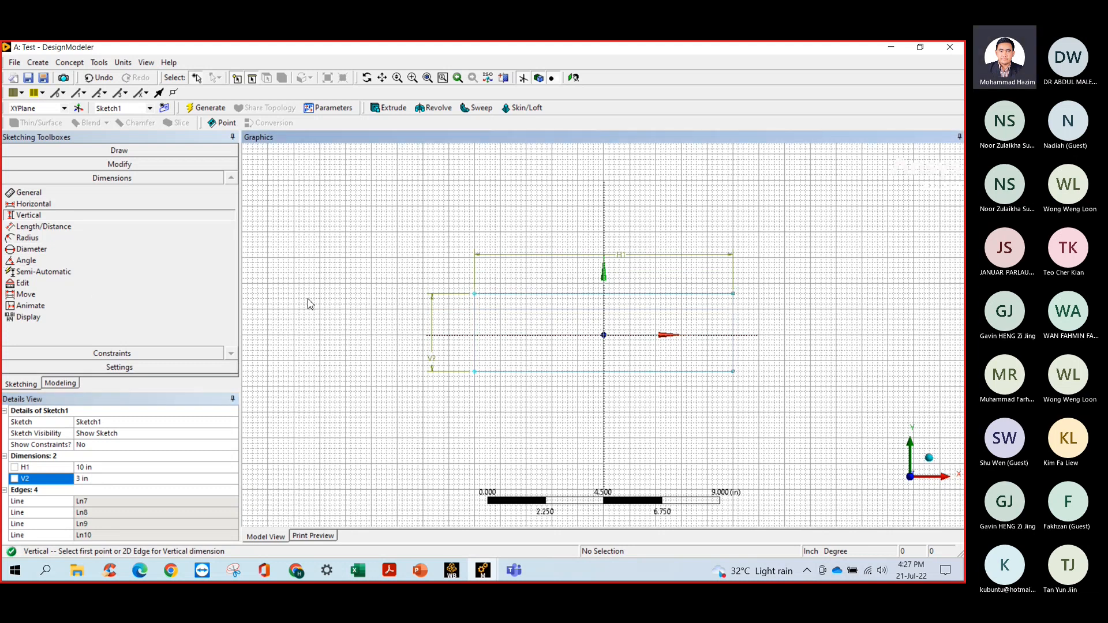
Draw a circle centred on the origin inside the rectangle, with a radius of about 0.9 in.
{"action": "left_click", "coordinate": [32, 249]}
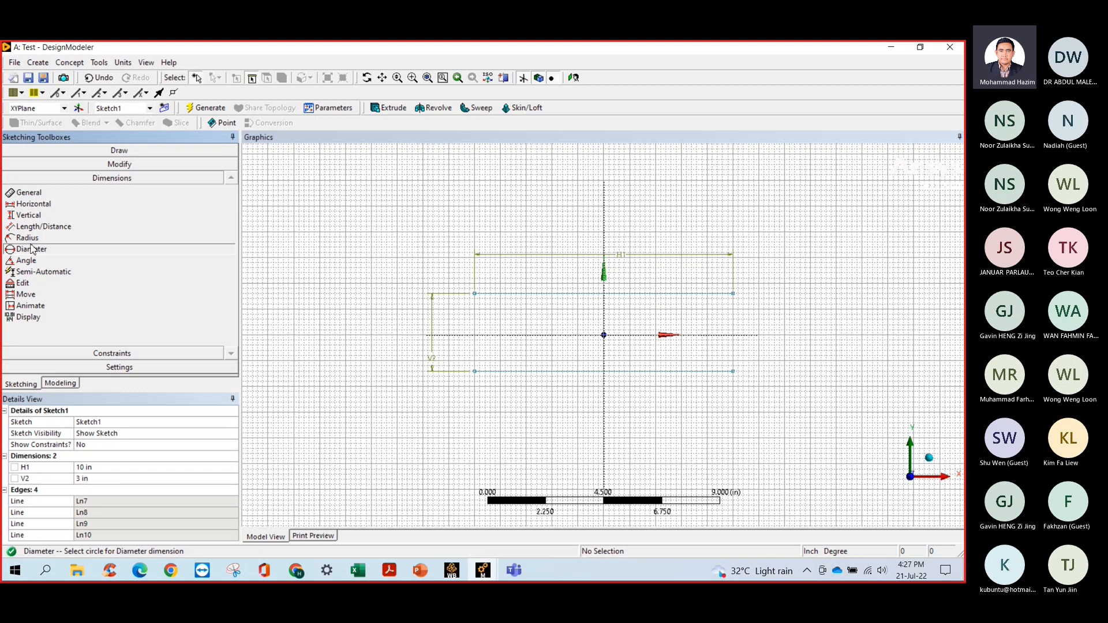
{"action": "left_click", "coordinate": [70, 151]}
{"action": "left_click", "coordinate": [25, 255]}
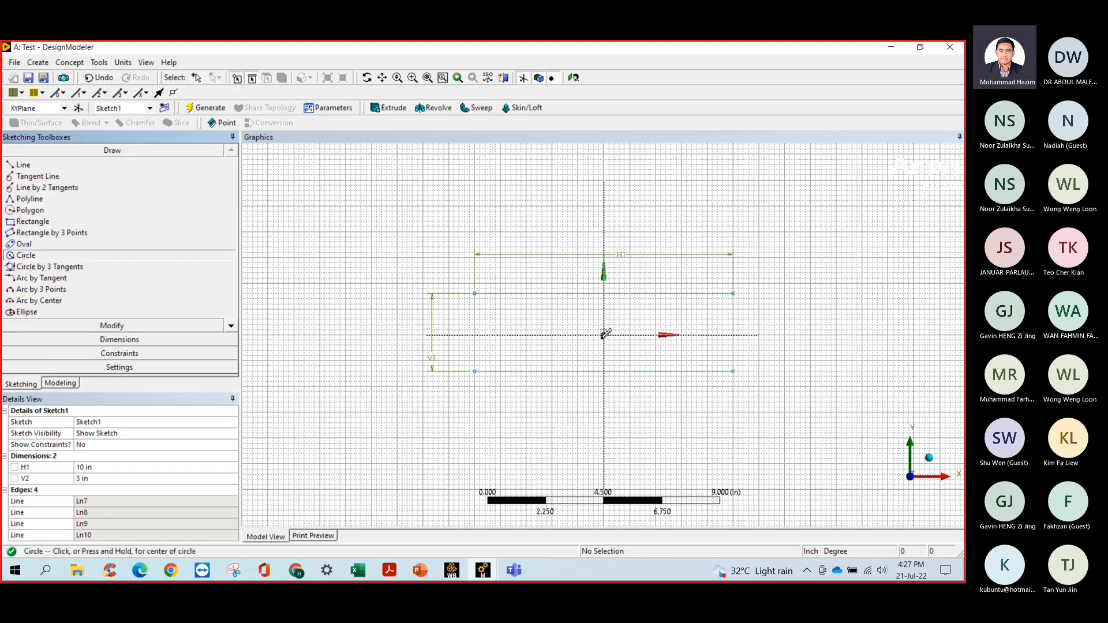
{"action": "left_click", "coordinate": [604, 335]}
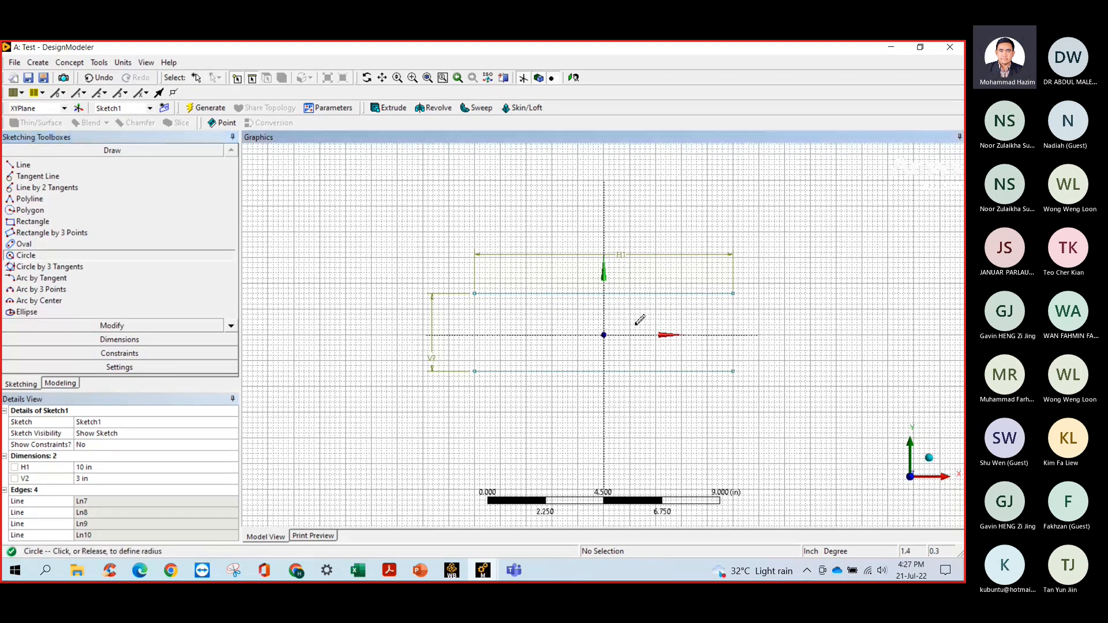
{"action": "left_click", "coordinate": [625, 324]}
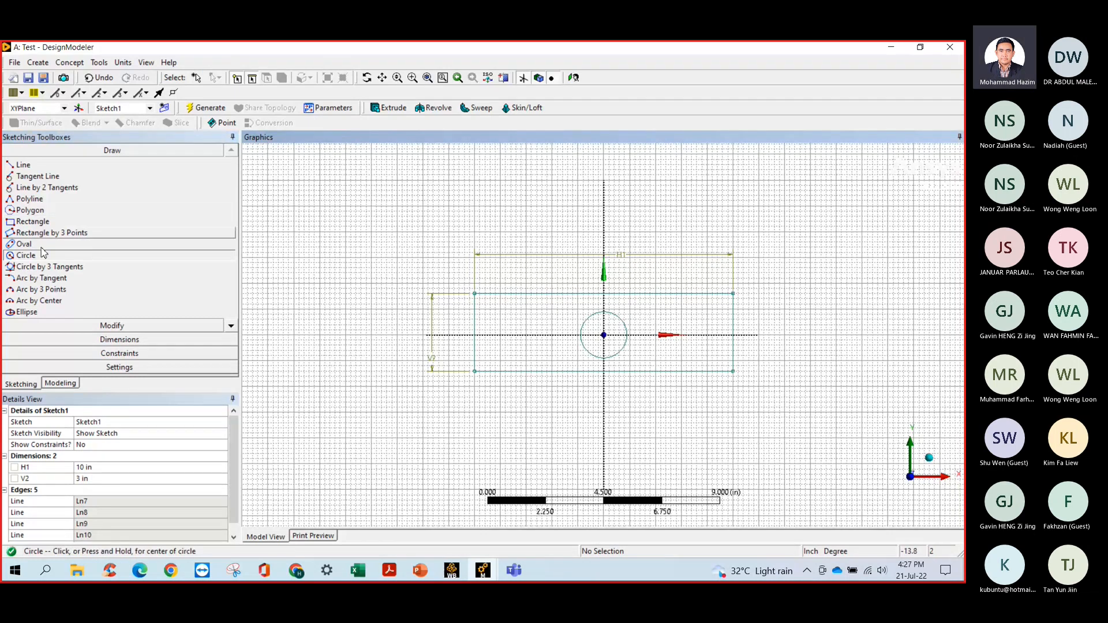
Add a radius dimension to the circle and set it to 1 in.
{"action": "left_click", "coordinate": [106, 342]}
{"action": "left_click", "coordinate": [27, 237]}
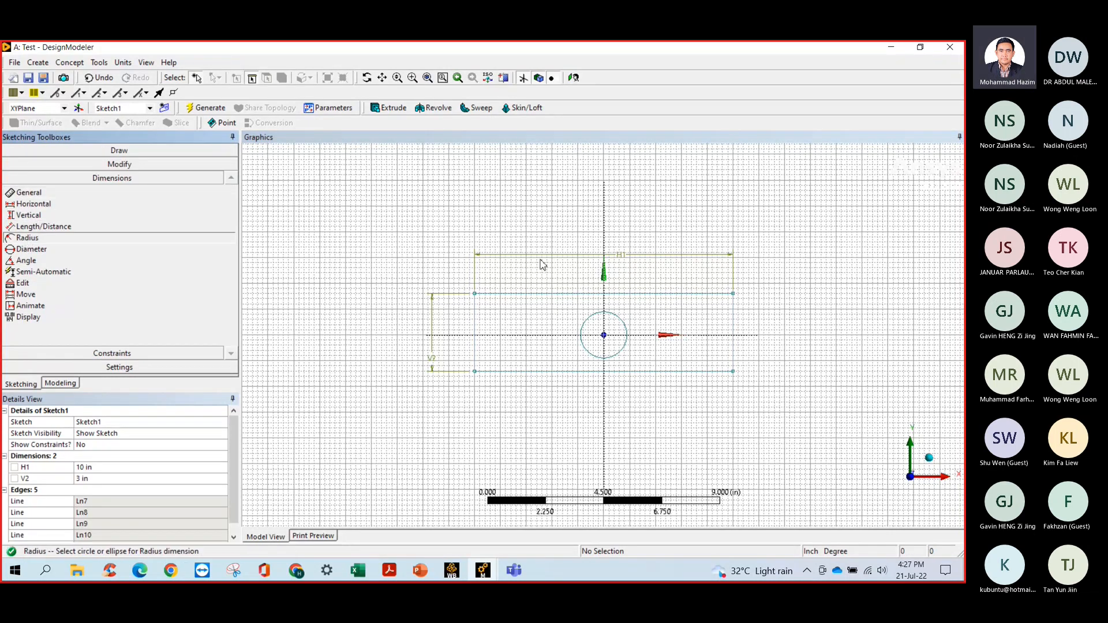
{"action": "left_click", "coordinate": [628, 319]}
{"action": "left_click", "coordinate": [649, 279]}
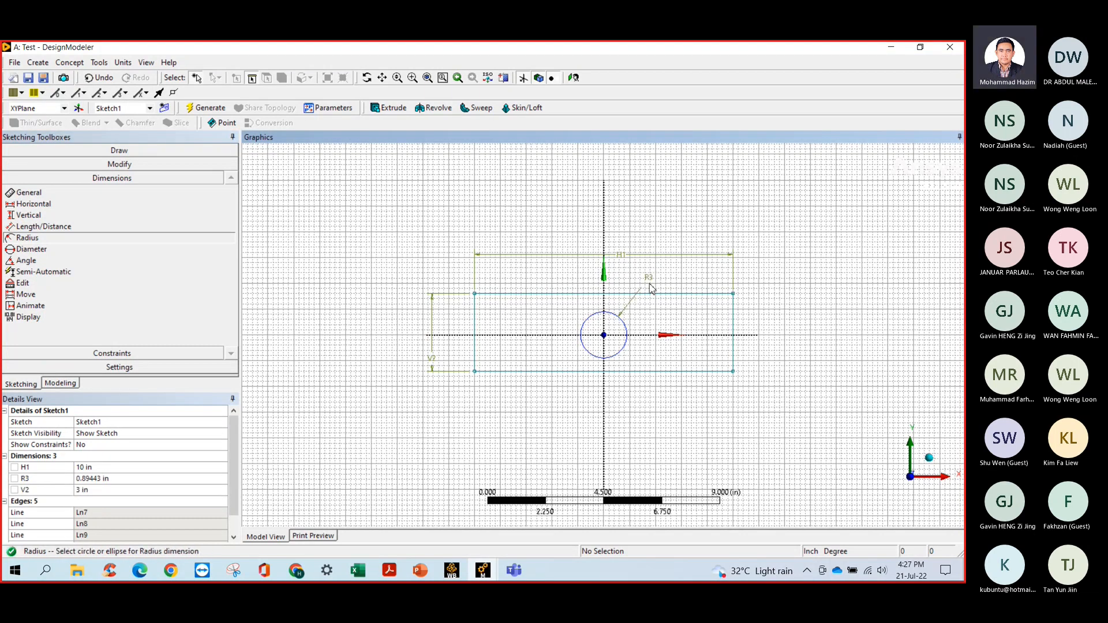
{"action": "left_click", "coordinate": [94, 479]}
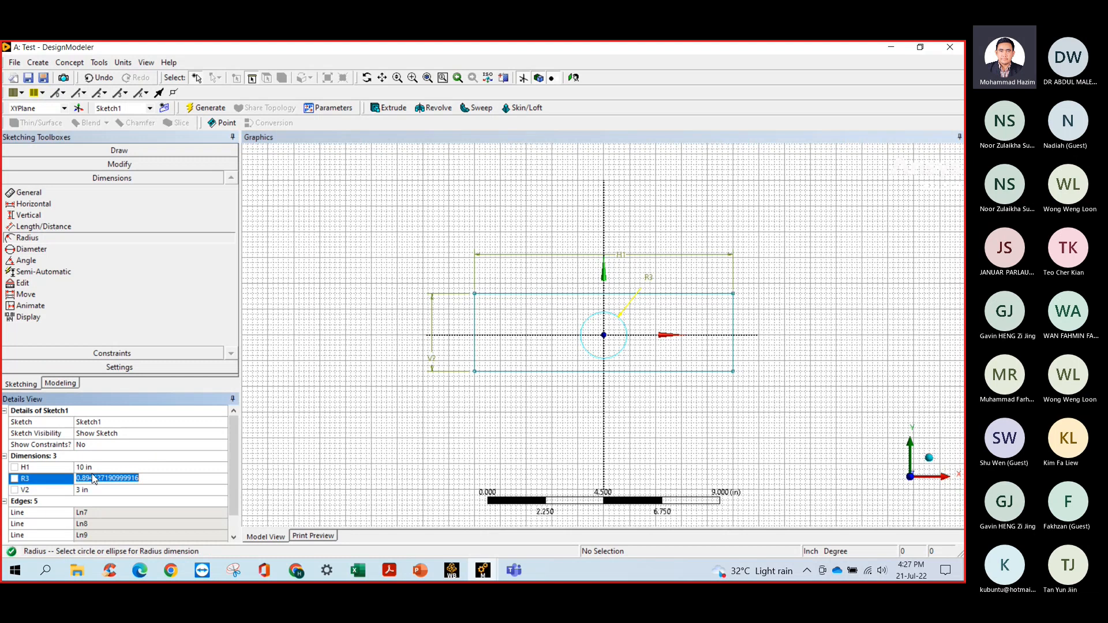
{"action": "key", "text": "BackSpace"}
{"action": "type", "text": "1"}
{"action": "key", "text": "Return"}
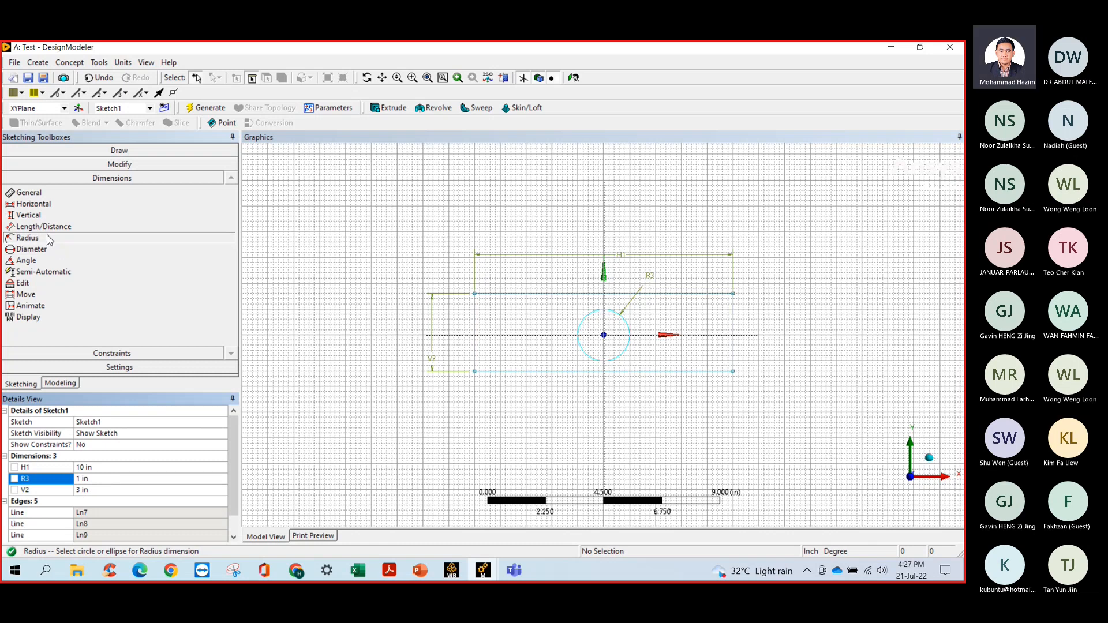
Add a horizontal dimension from the circle's centre to the rectangle's left edge, placed below the rectangle.
{"action": "left_click", "coordinate": [28, 217]}
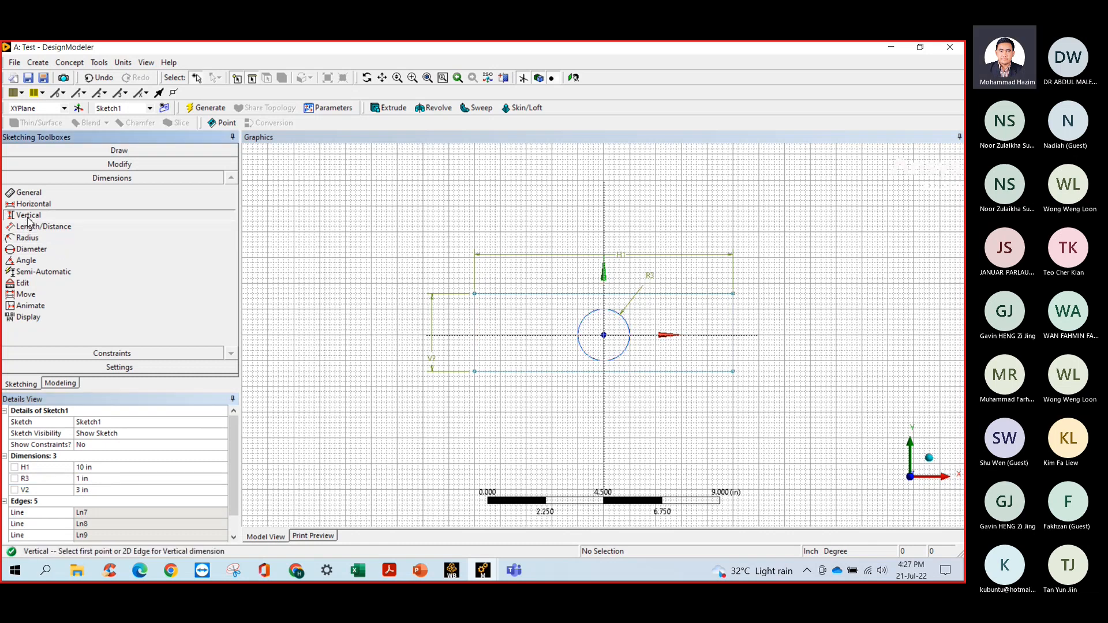
{"action": "left_click", "coordinate": [34, 204]}
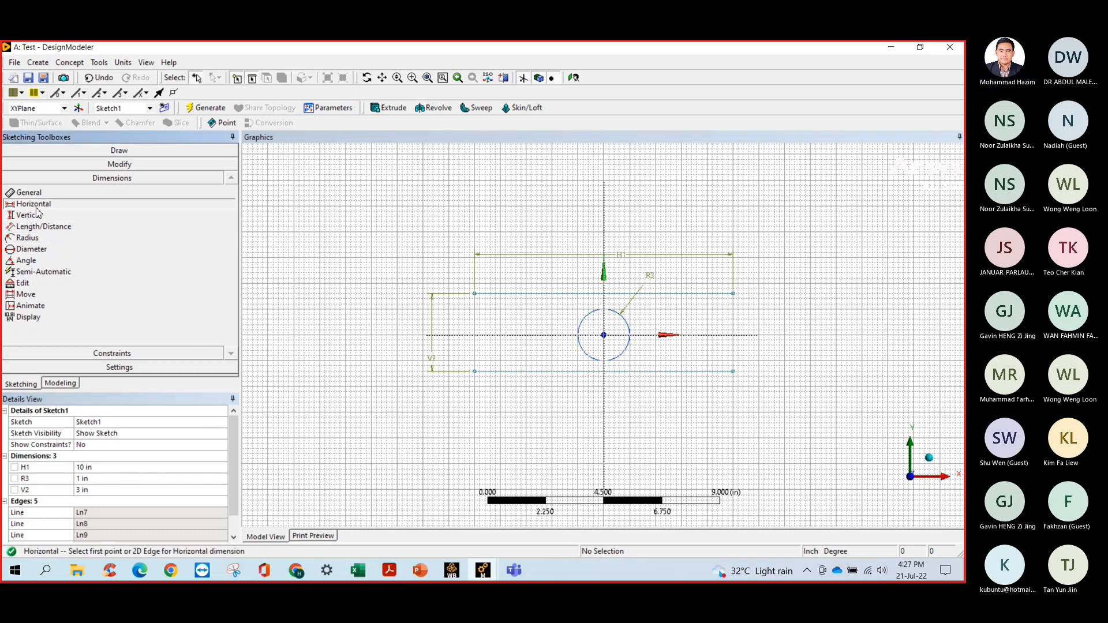
{"action": "left_click", "coordinate": [604, 336]}
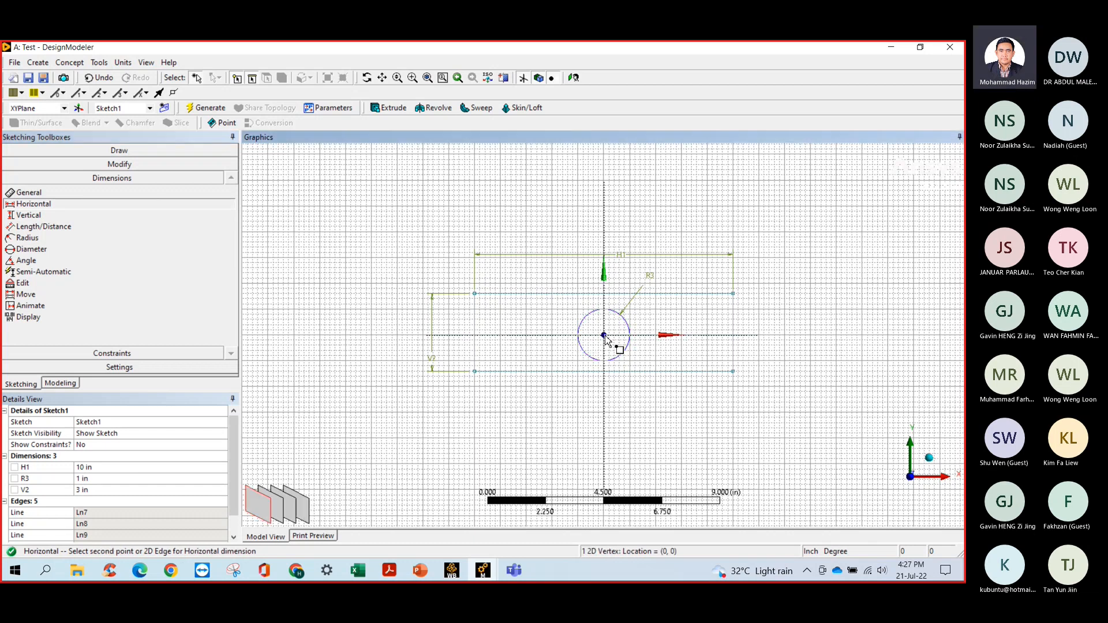
{"action": "left_click", "coordinate": [475, 334]}
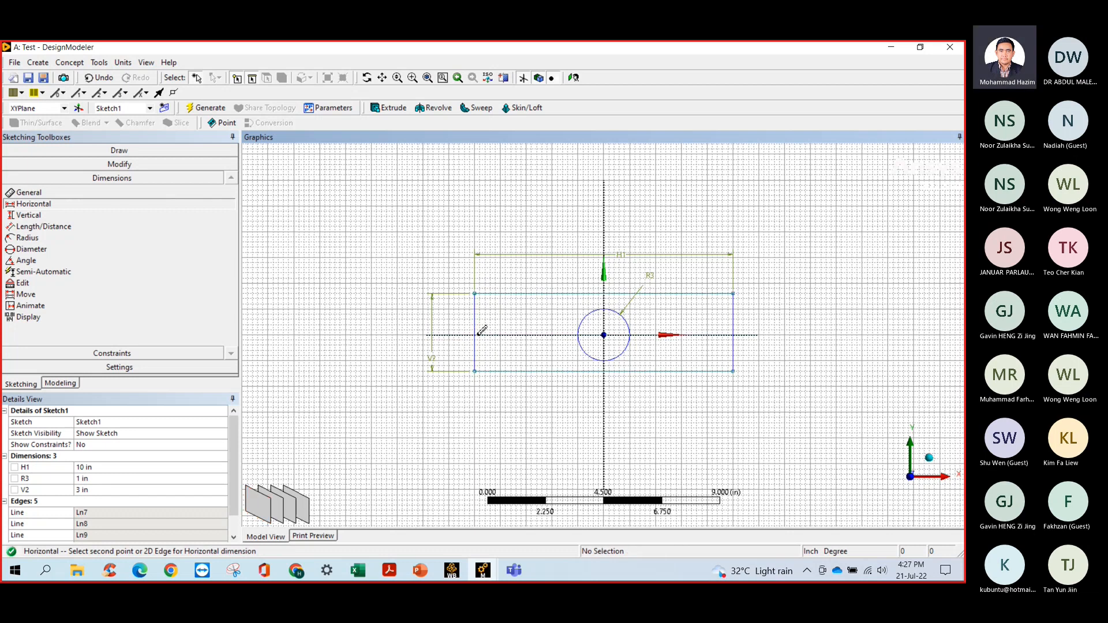
{"action": "left_click", "coordinate": [507, 404]}
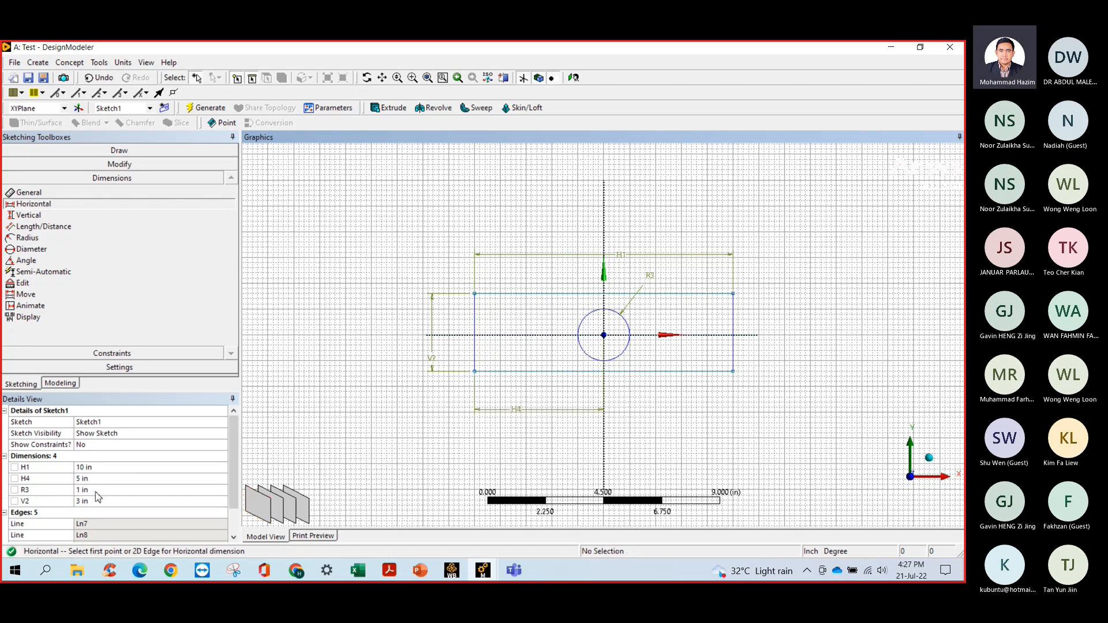
{"action": "left_click", "coordinate": [620, 337]}
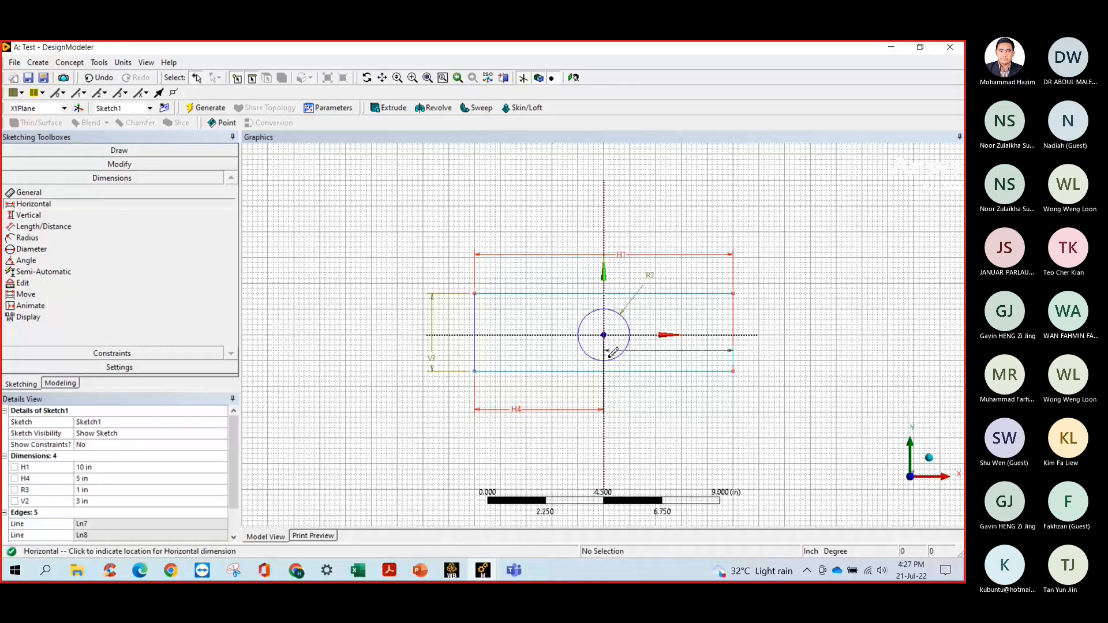
{"action": "left_click", "coordinate": [760, 328]}
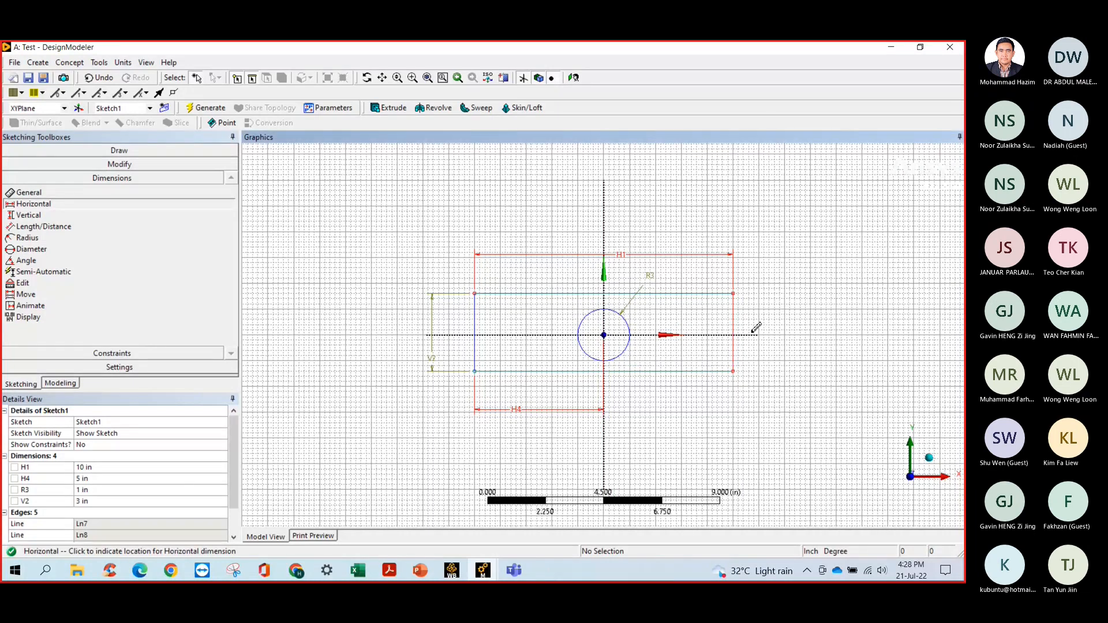
Add a vertical dimension from the circle's centre to the rectangle's lower edge and set it to 1.5 in.
{"action": "left_click", "coordinate": [27, 214]}
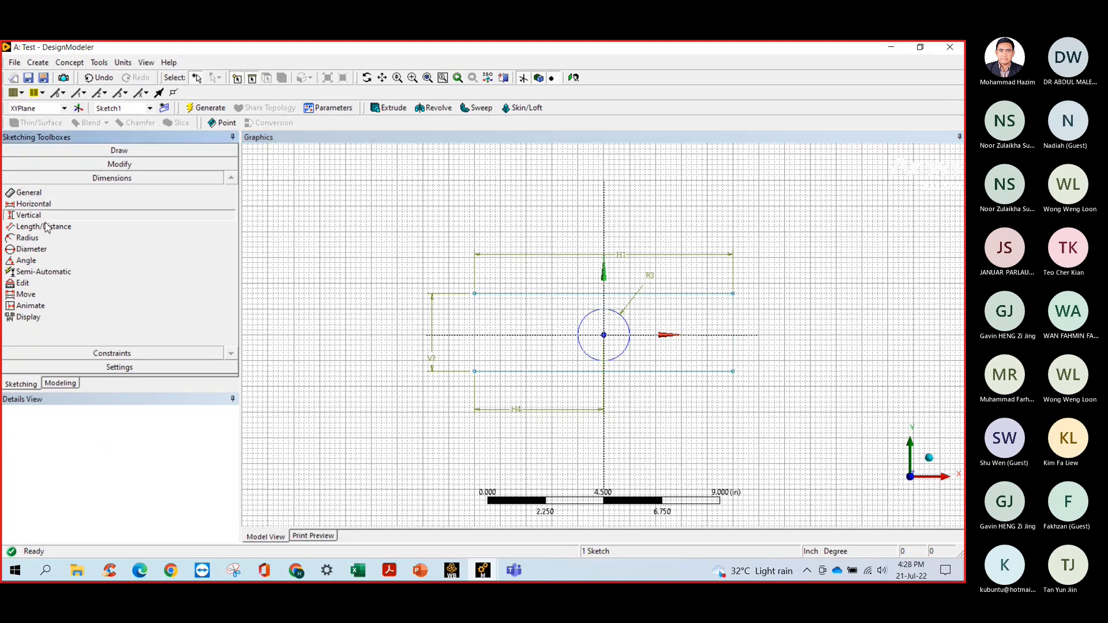
{"action": "left_click", "coordinate": [604, 333]}
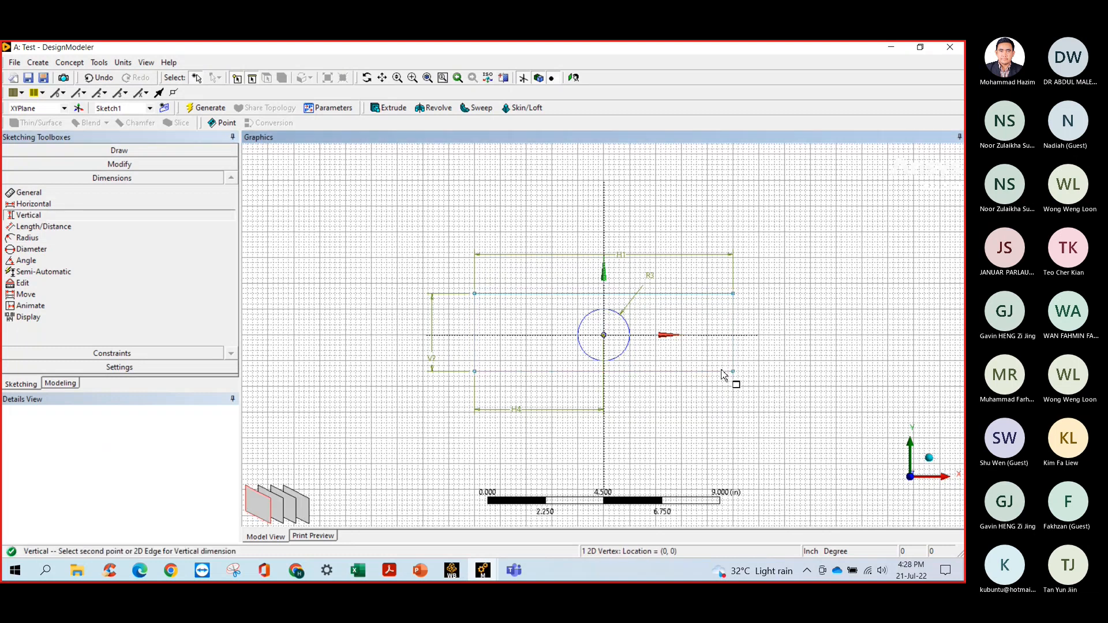
{"action": "left_click", "coordinate": [704, 372]}
{"action": "left_click", "coordinate": [794, 363]}
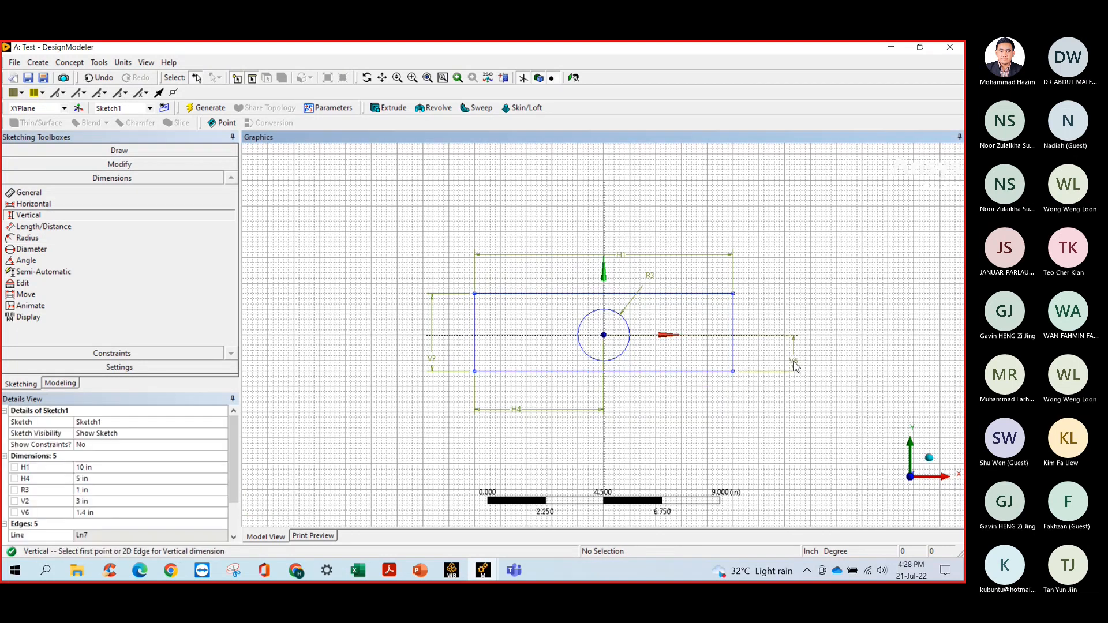
{"action": "left_click", "coordinate": [93, 511]}
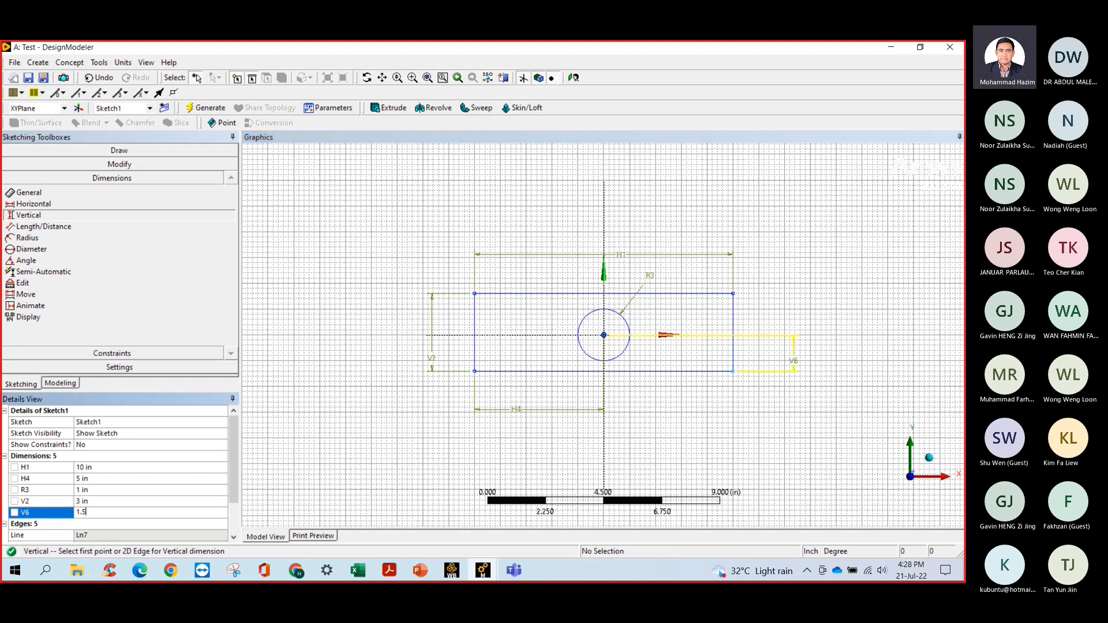
{"action": "type", "text": "1.5"}
{"action": "key", "text": "Return"}
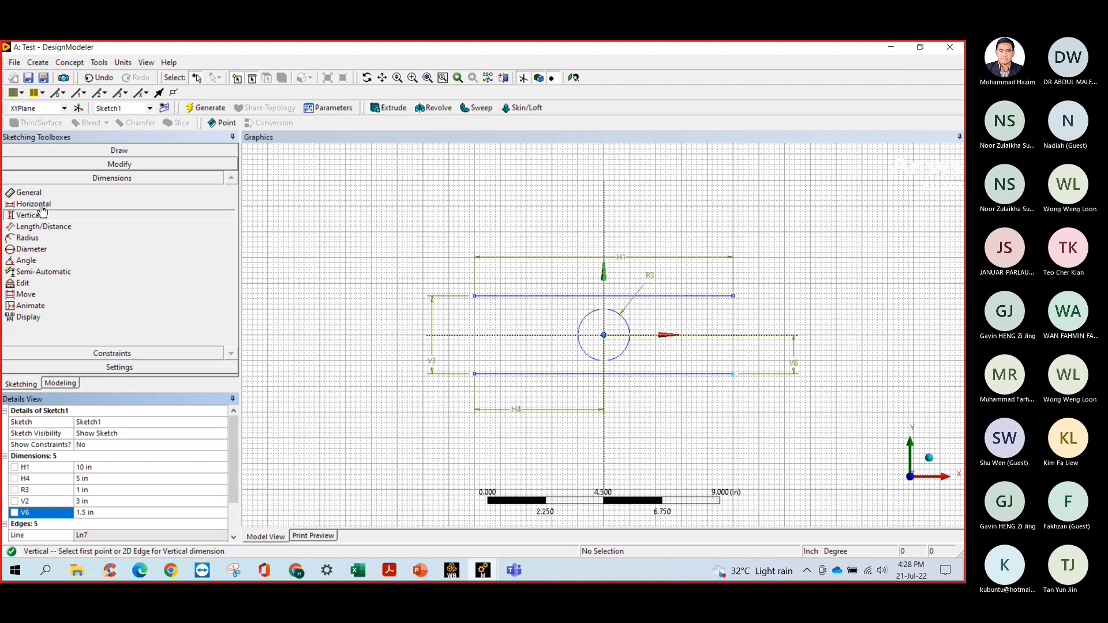
Extrude Sketch1 by 2 in with Add Material, generate the body, and show it in isometric view.
{"action": "left_click", "coordinate": [58, 384]}
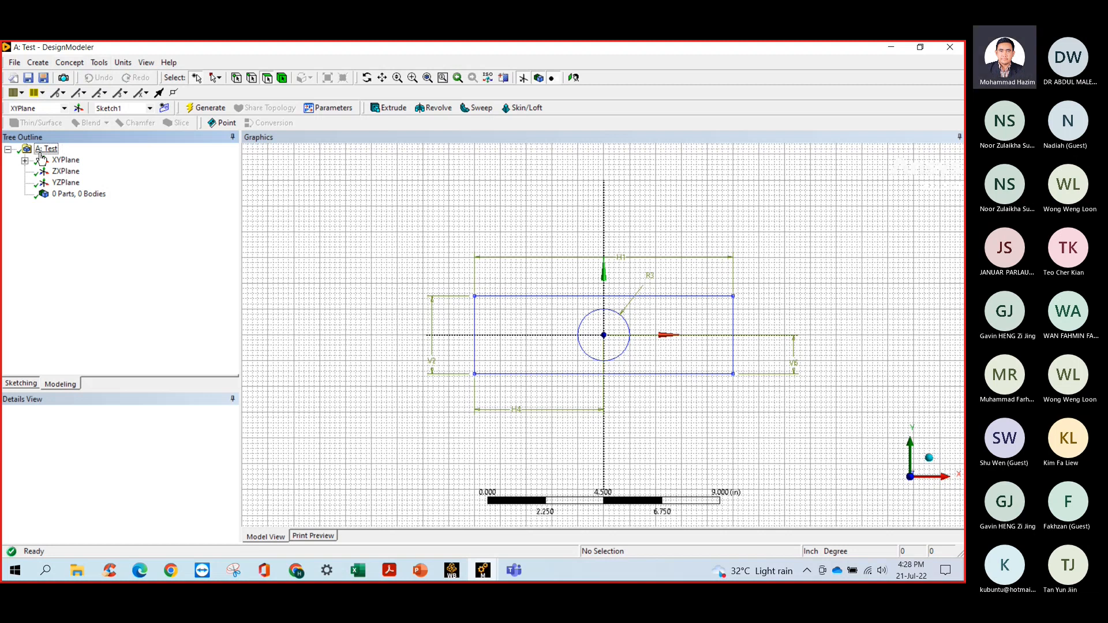
{"action": "left_click", "coordinate": [72, 64]}
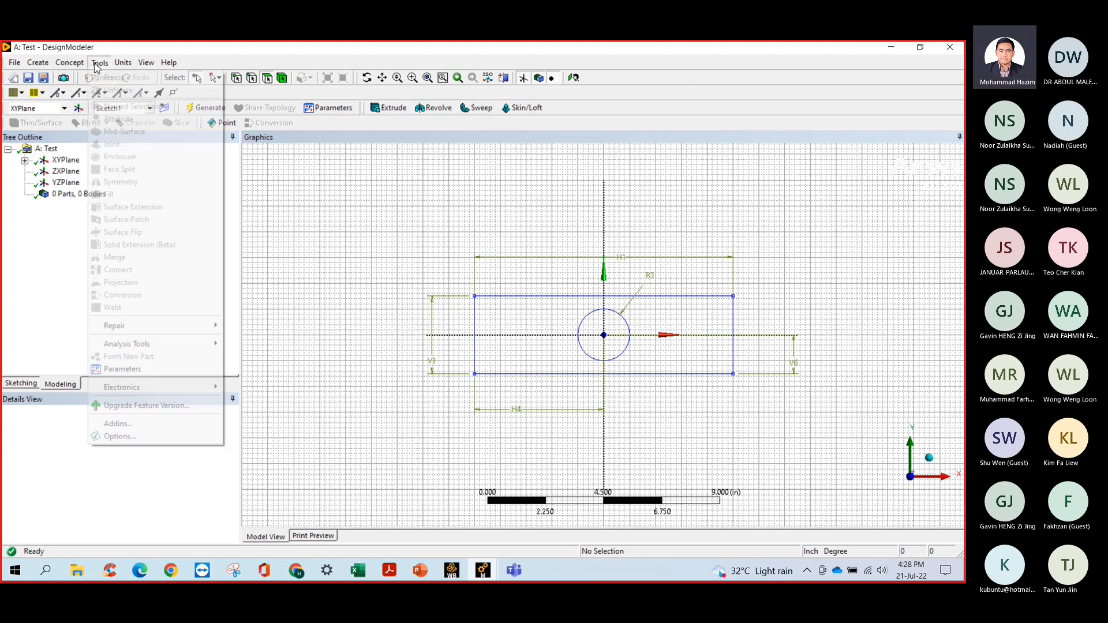
{"action": "mouse_move", "coordinate": [43, 64]}
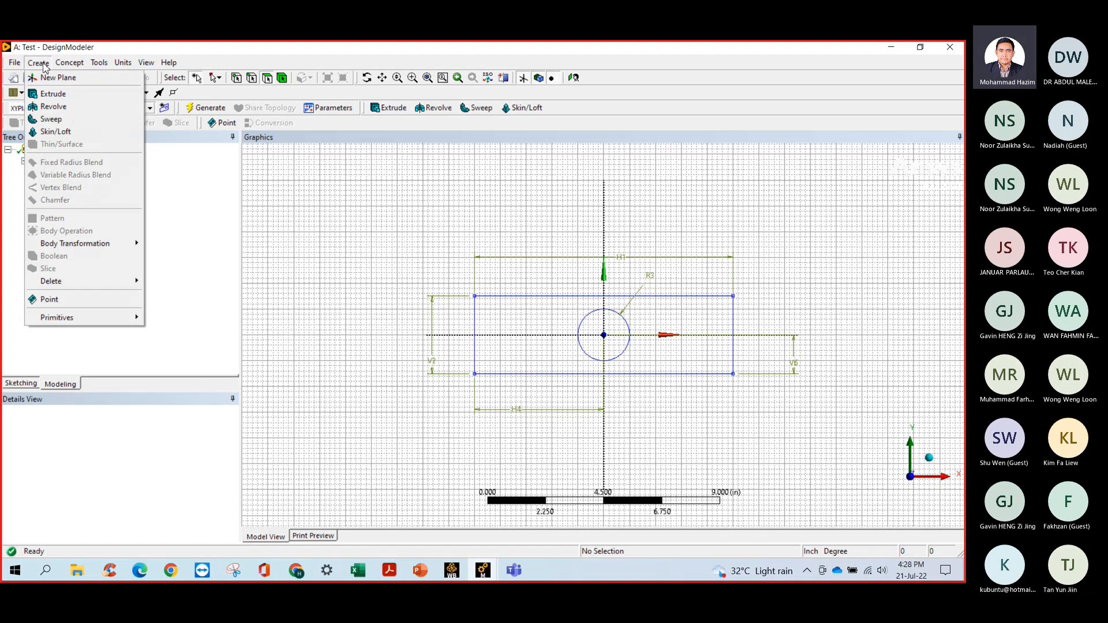
{"action": "left_click", "coordinate": [53, 94]}
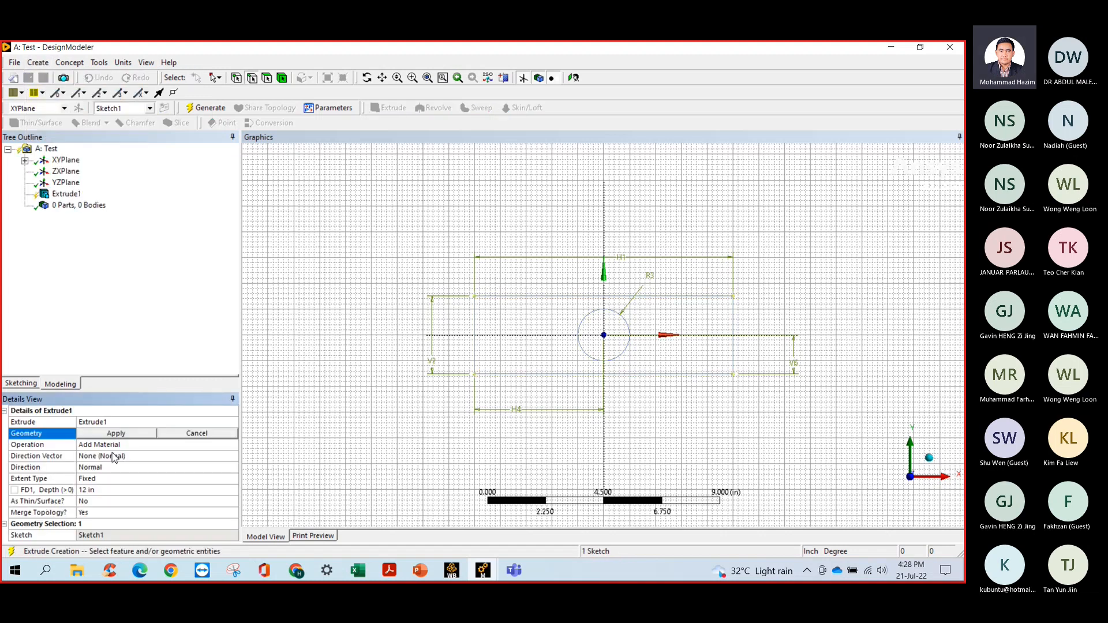
{"action": "left_click", "coordinate": [95, 491]}
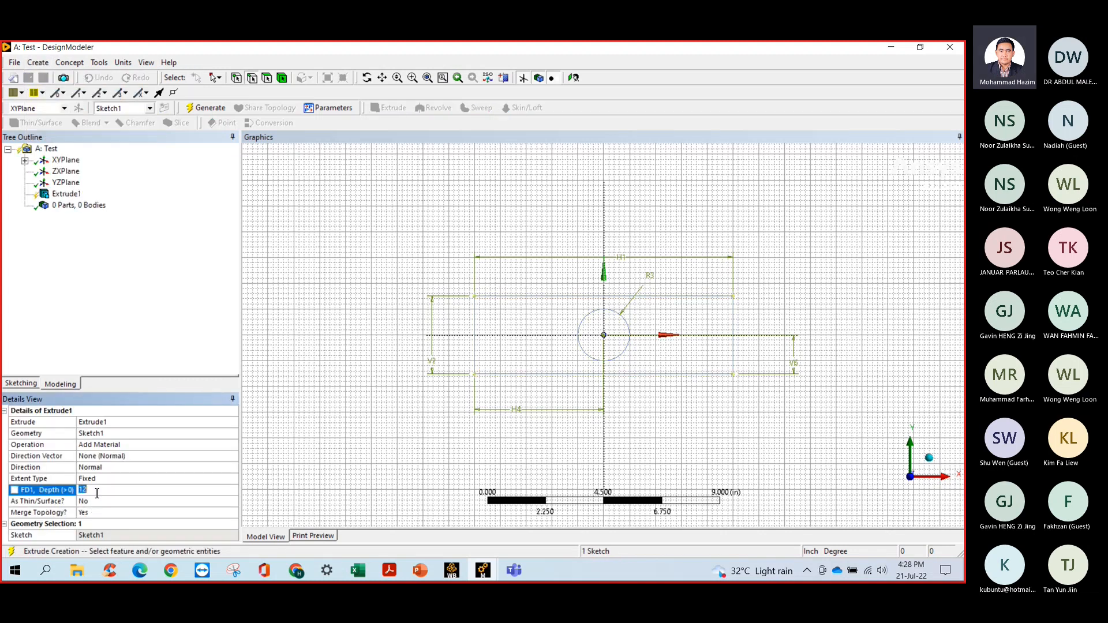
{"action": "key", "text": "BackSpace"}
{"action": "left_click", "coordinate": [157, 446]}
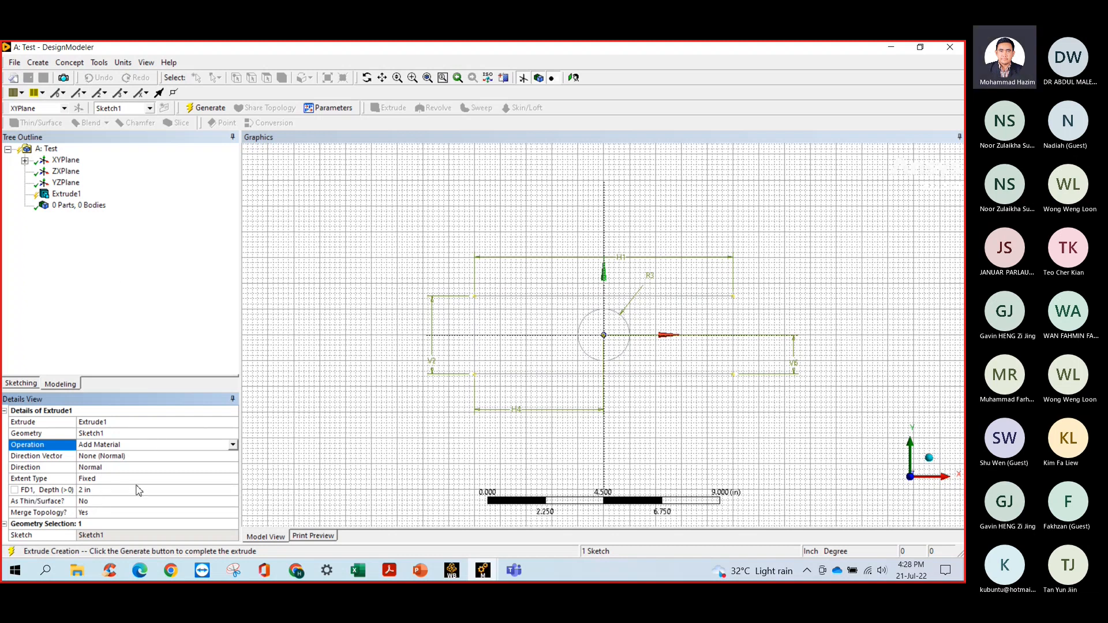
{"action": "right_click", "coordinate": [73, 199]}
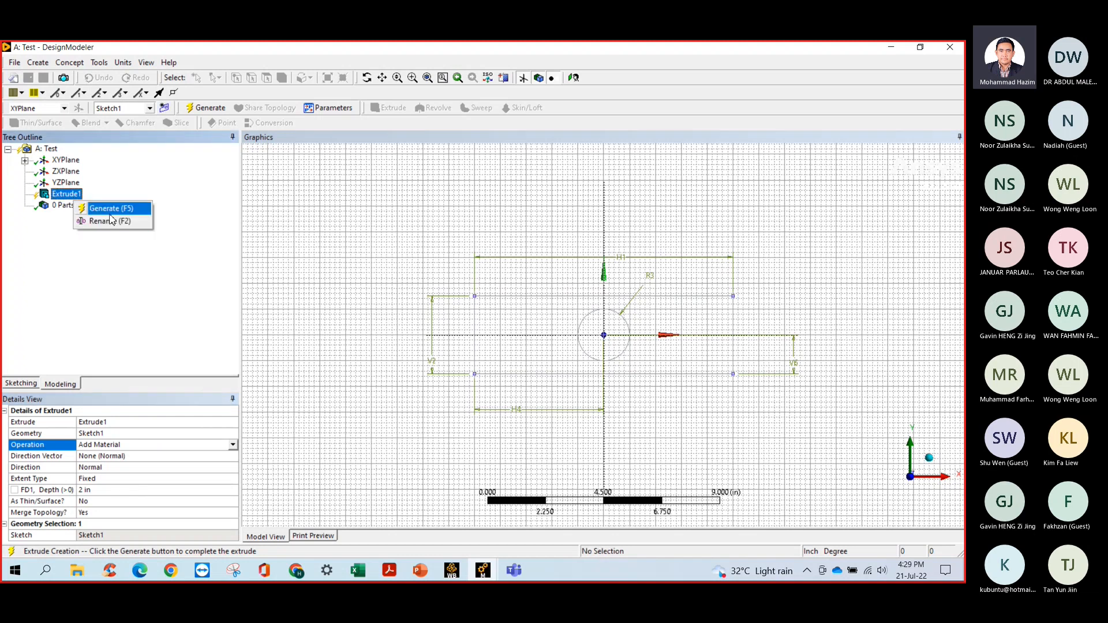
{"action": "left_click", "coordinate": [111, 210]}
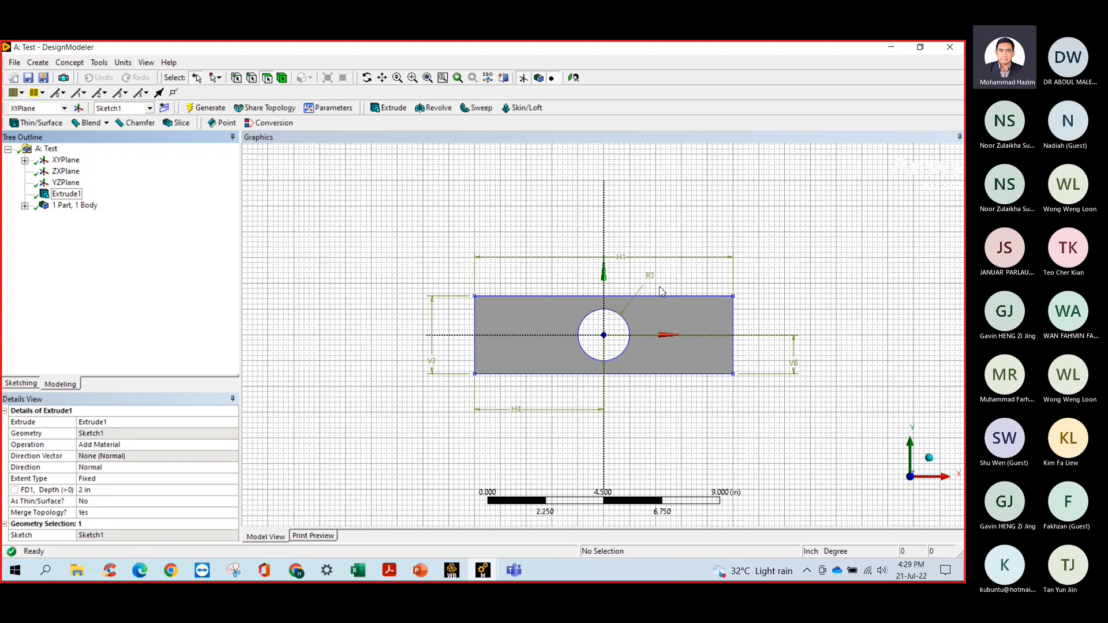
{"action": "left_click", "coordinate": [929, 458]}
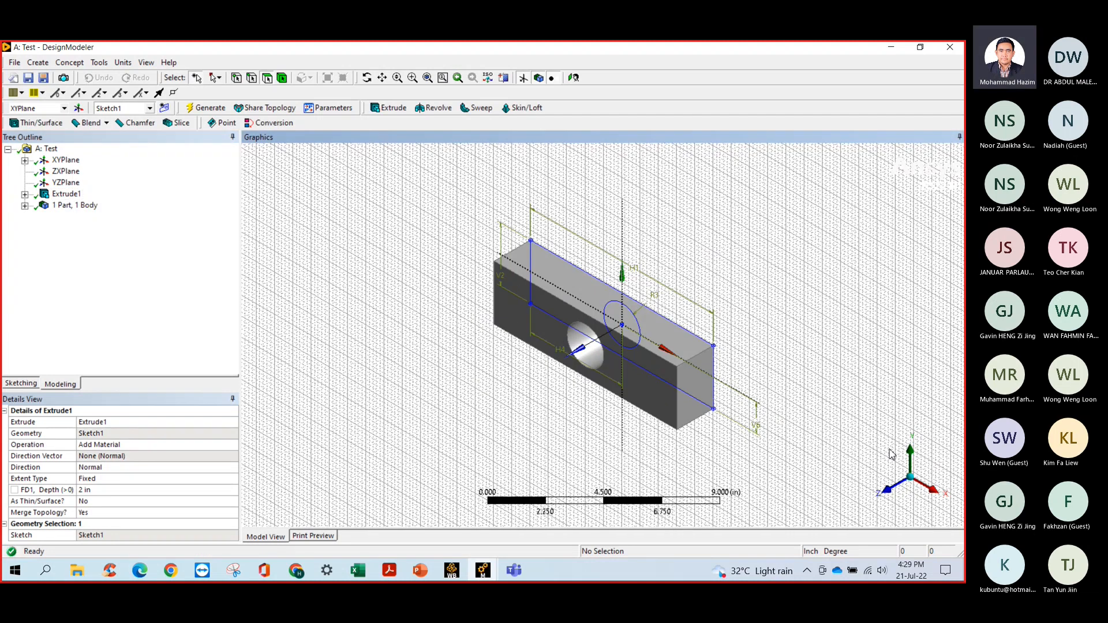
{"action": "scroll", "coordinate": [473, 344], "scroll_direction": "up", "scroll_amount": 3}
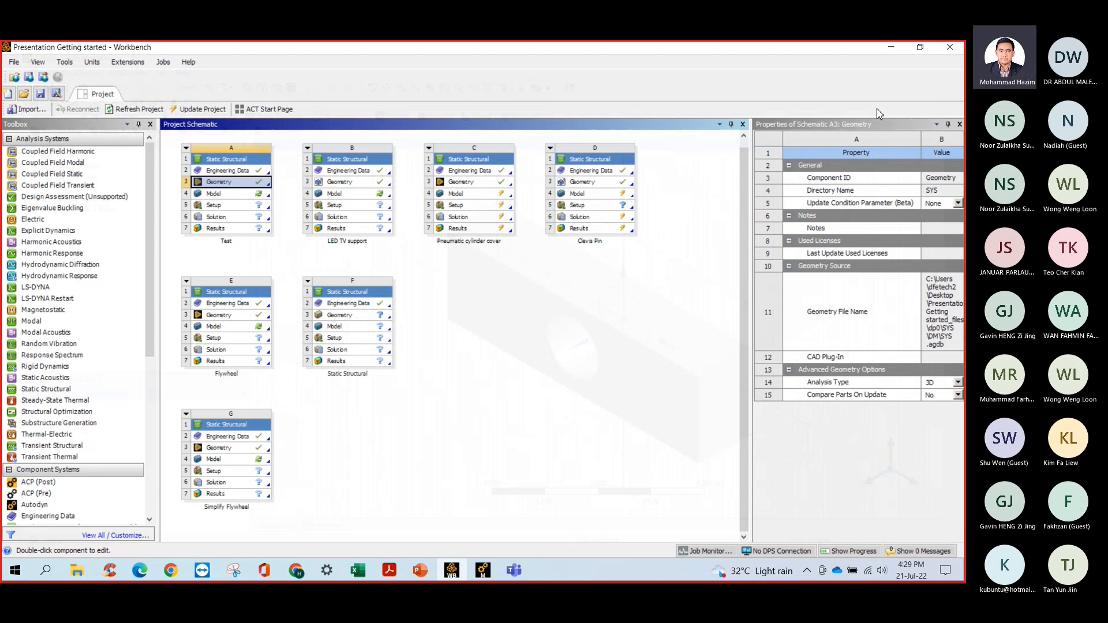
Switch to Workbench and open the Model of the Test static structural system in Mechanical.
{"action": "left_click", "coordinate": [198, 195]}
{"action": "right_click", "coordinate": [198, 195]}
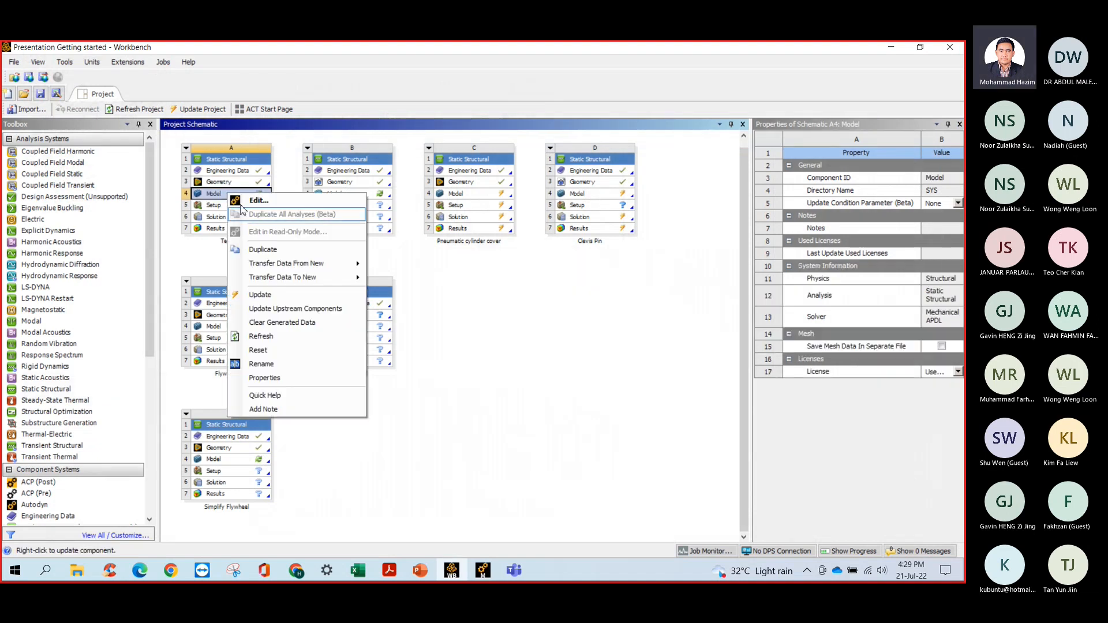
{"action": "double_click", "coordinate": [197, 197]}
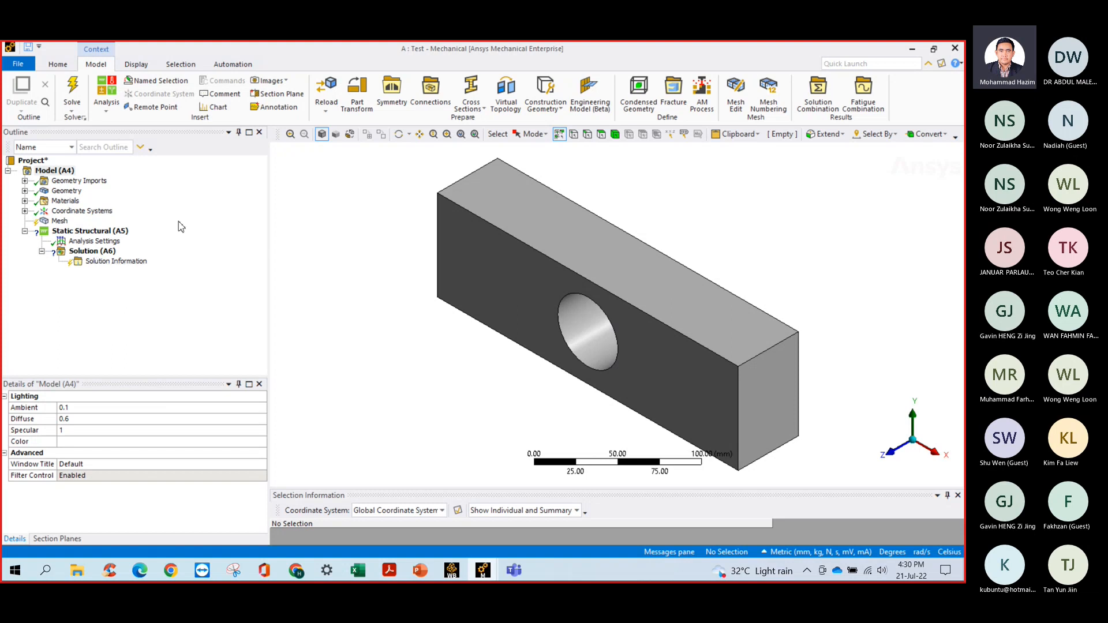
Expand the model's Materials and Geometry branches and review the material assignment of the Solid body.
{"action": "scroll", "coordinate": [398, 222], "scroll_direction": "down", "scroll_amount": 1}
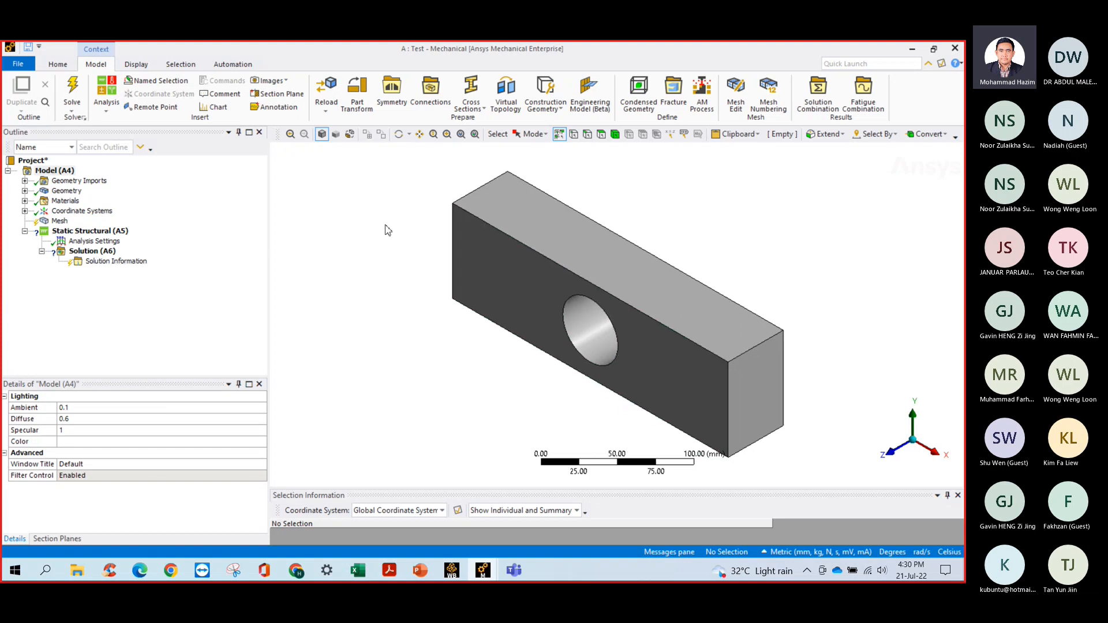
{"action": "scroll", "coordinate": [424, 231], "scroll_direction": "down", "scroll_amount": 2}
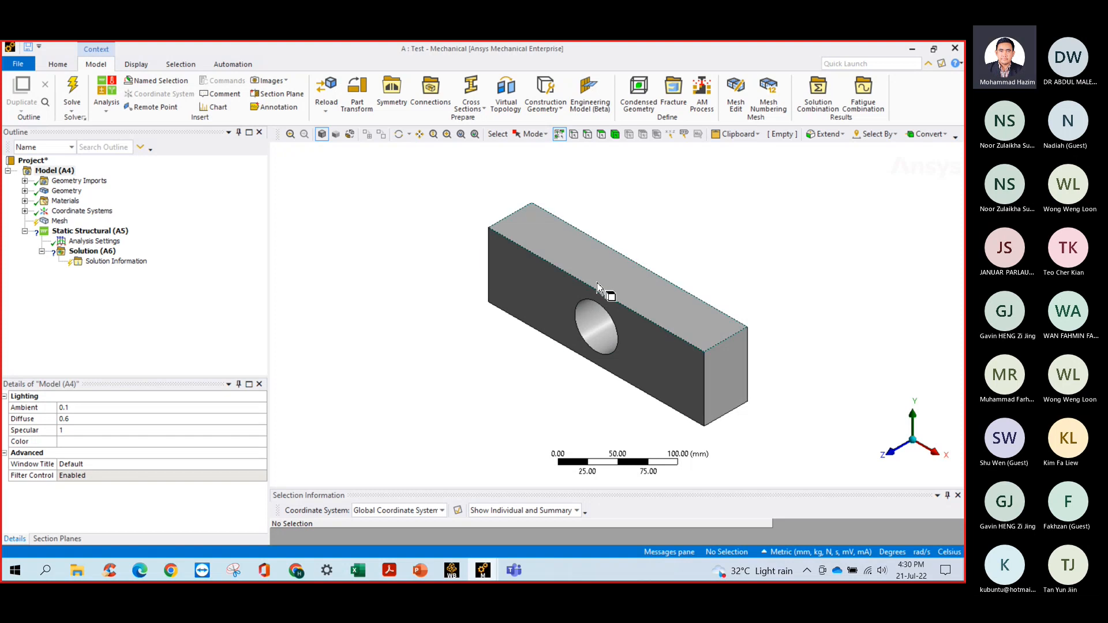
{"action": "left_click", "coordinate": [25, 201]}
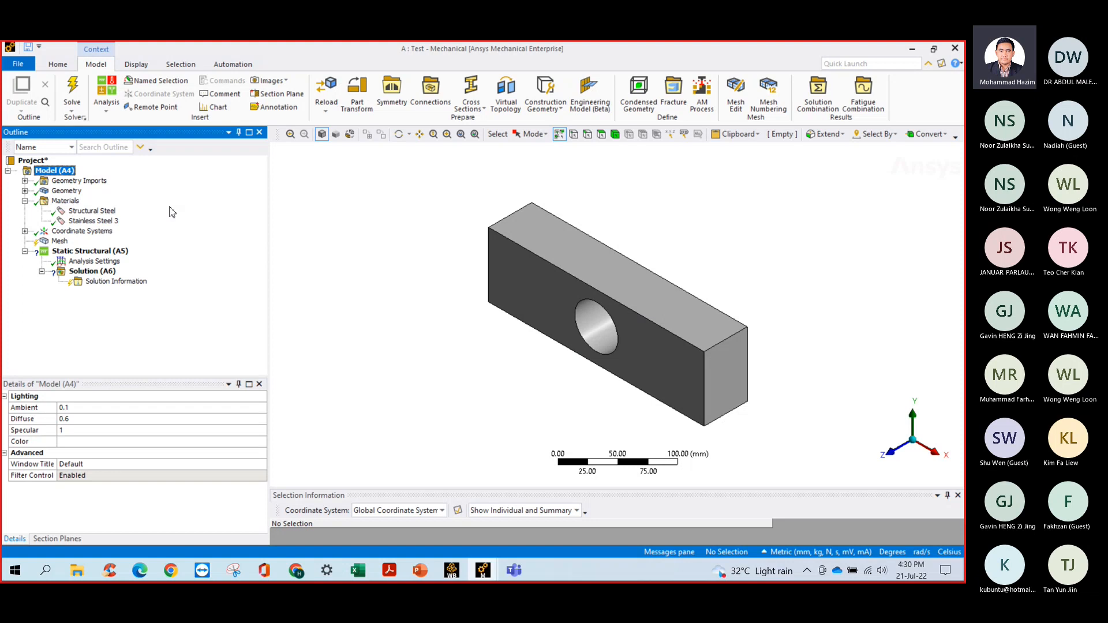
{"action": "left_click", "coordinate": [26, 192]}
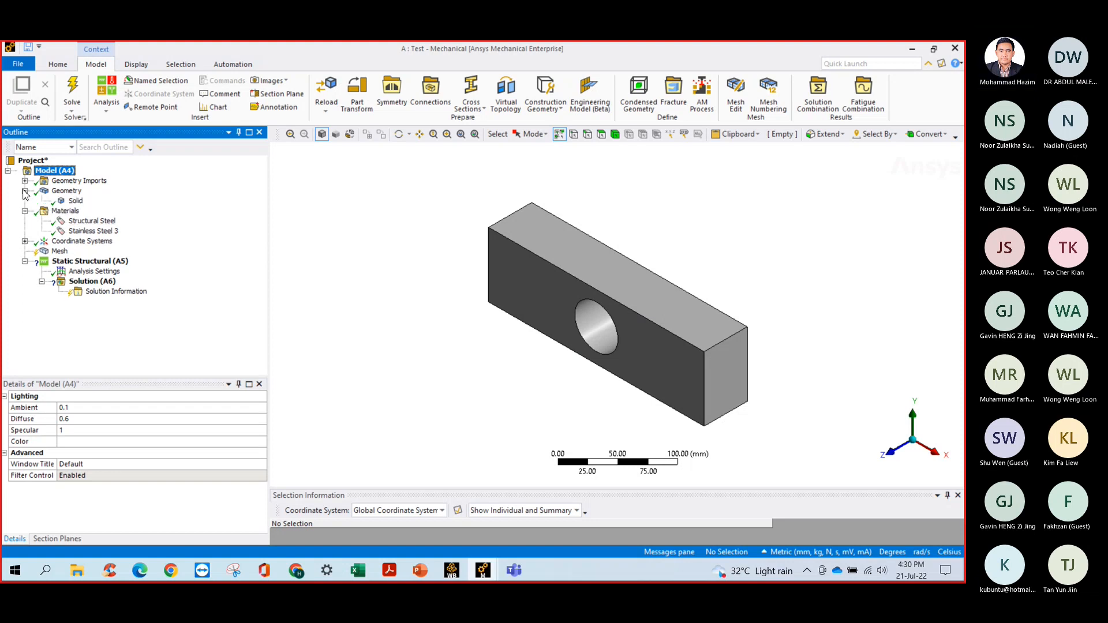
{"action": "left_click", "coordinate": [82, 203]}
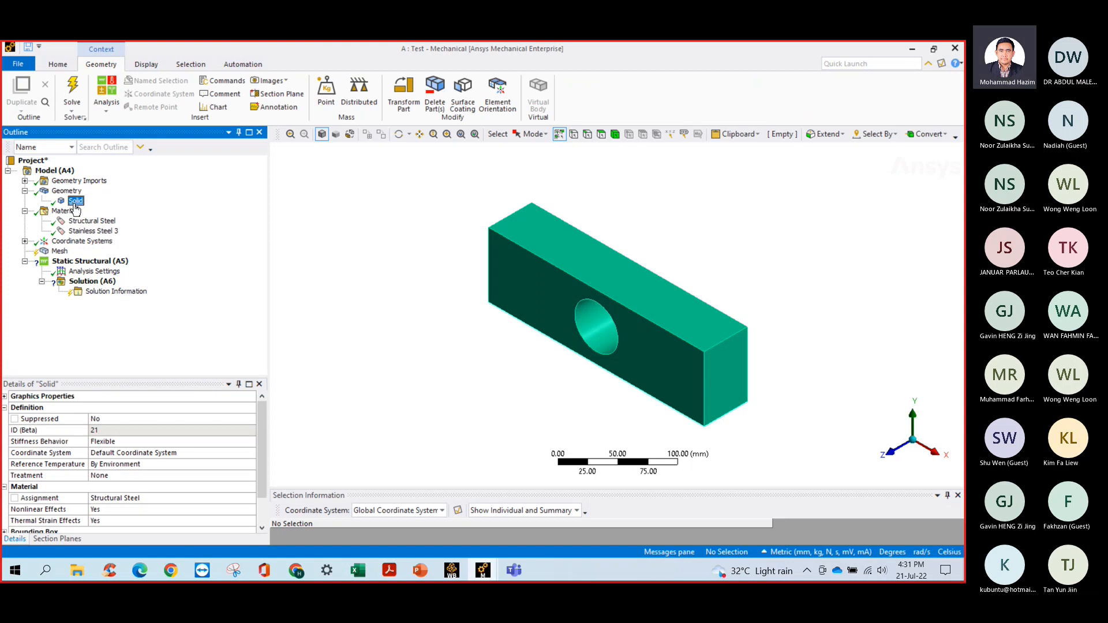
{"action": "scroll", "coordinate": [147, 450], "scroll_direction": "down", "scroll_amount": 1}
{"action": "scroll", "coordinate": [144, 456], "scroll_direction": "up", "scroll_amount": 1}
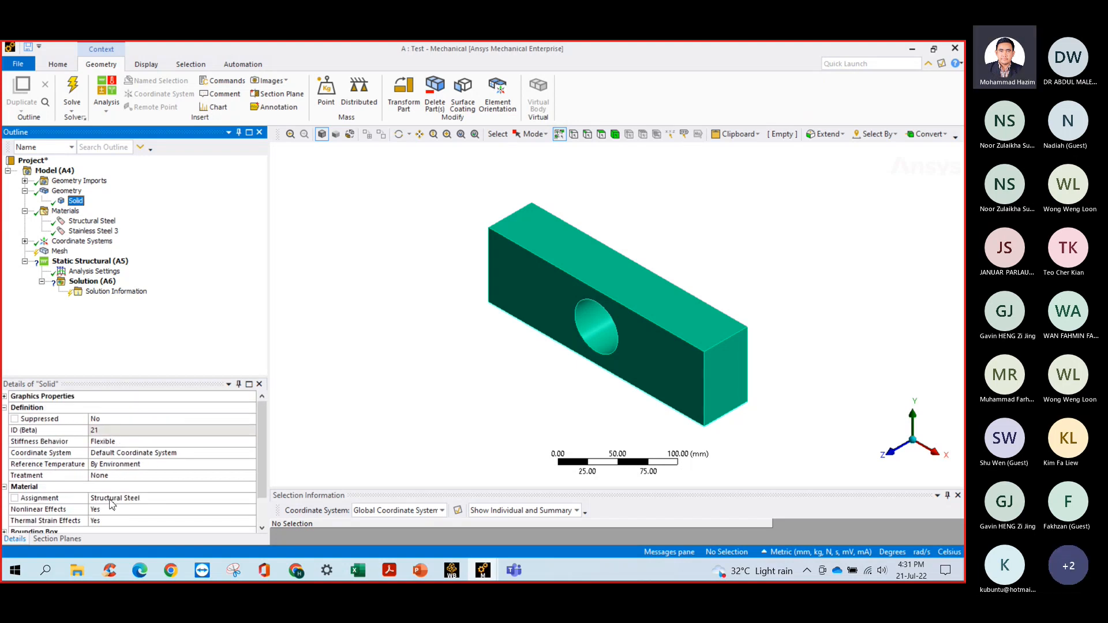
{"action": "left_click", "coordinate": [202, 499]}
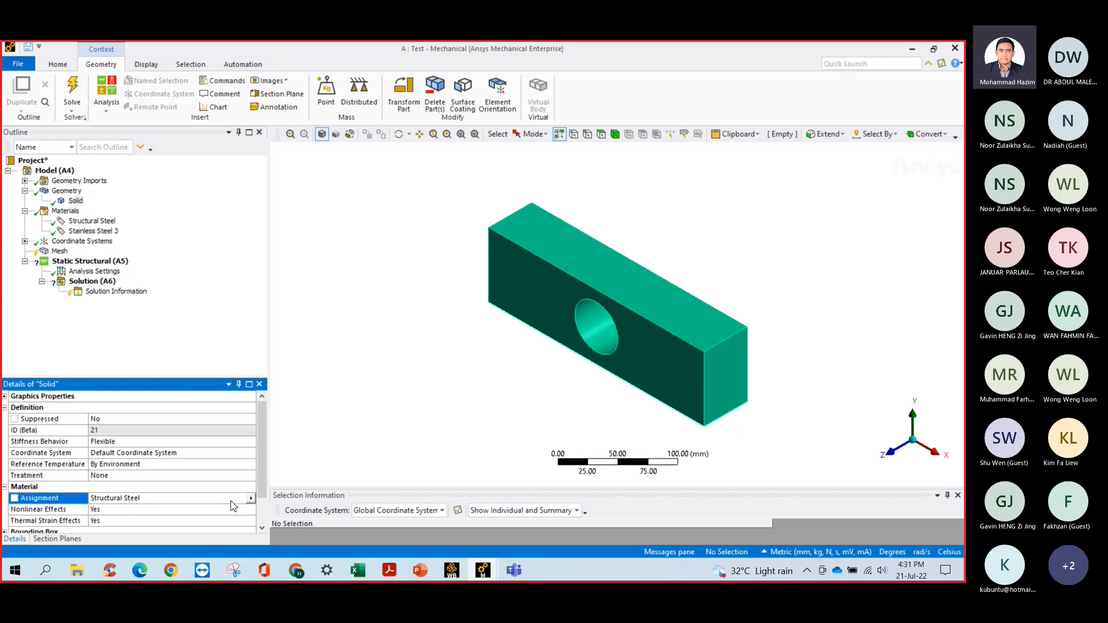
{"action": "left_click", "coordinate": [250, 500]}
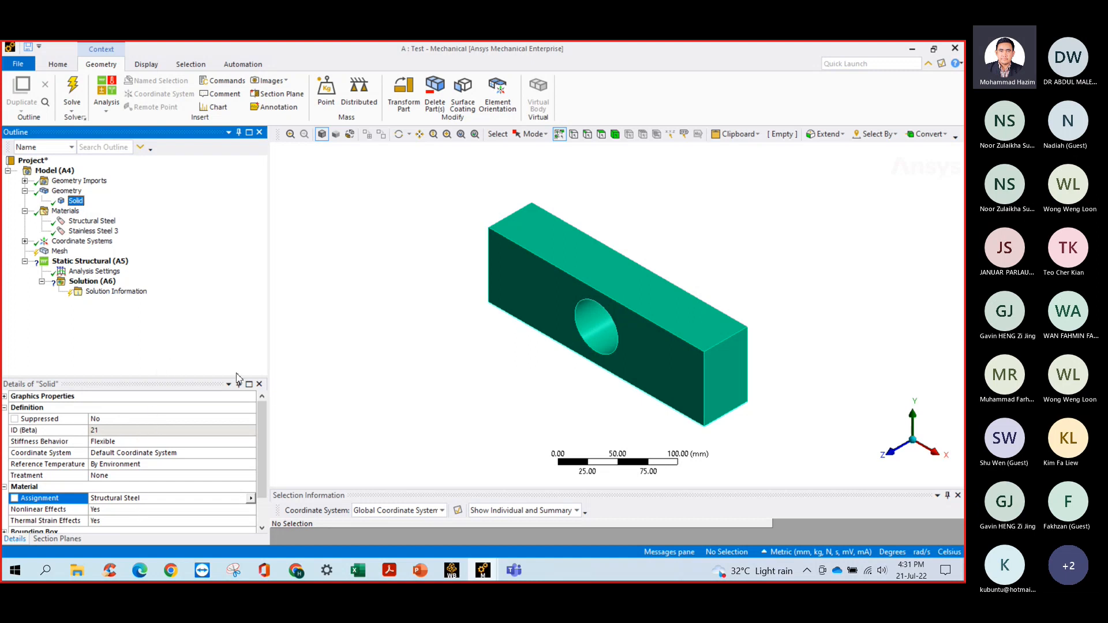
Switch to PowerPoint to check the cantilever beam study specification, and return to the Test model in Mechanical.
{"action": "left_click", "coordinate": [419, 571]}
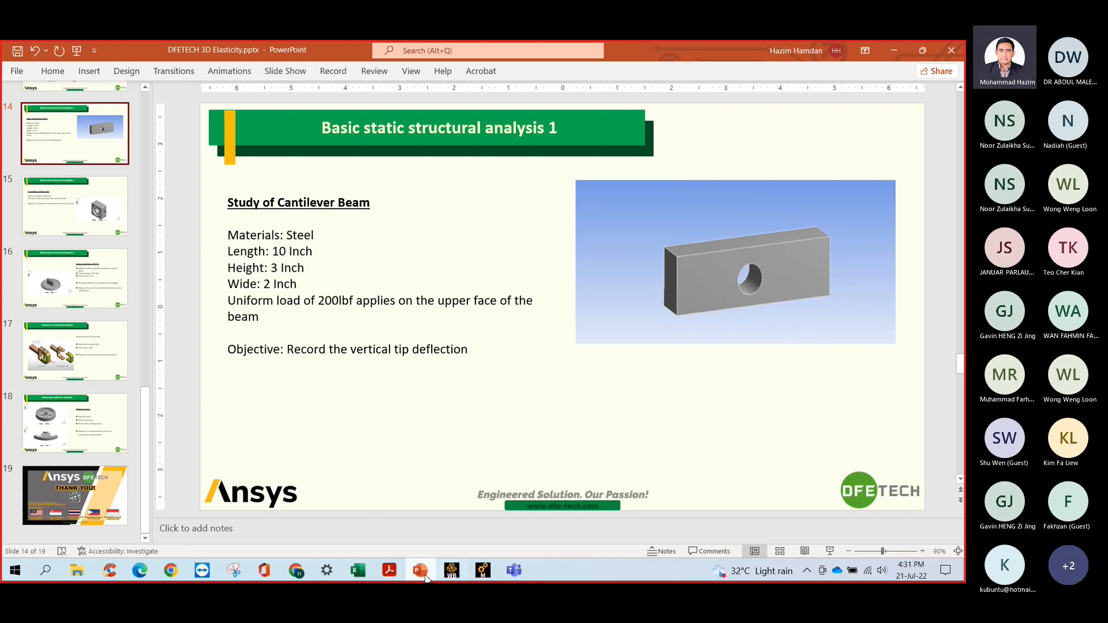
{"action": "left_click", "coordinate": [451, 572]}
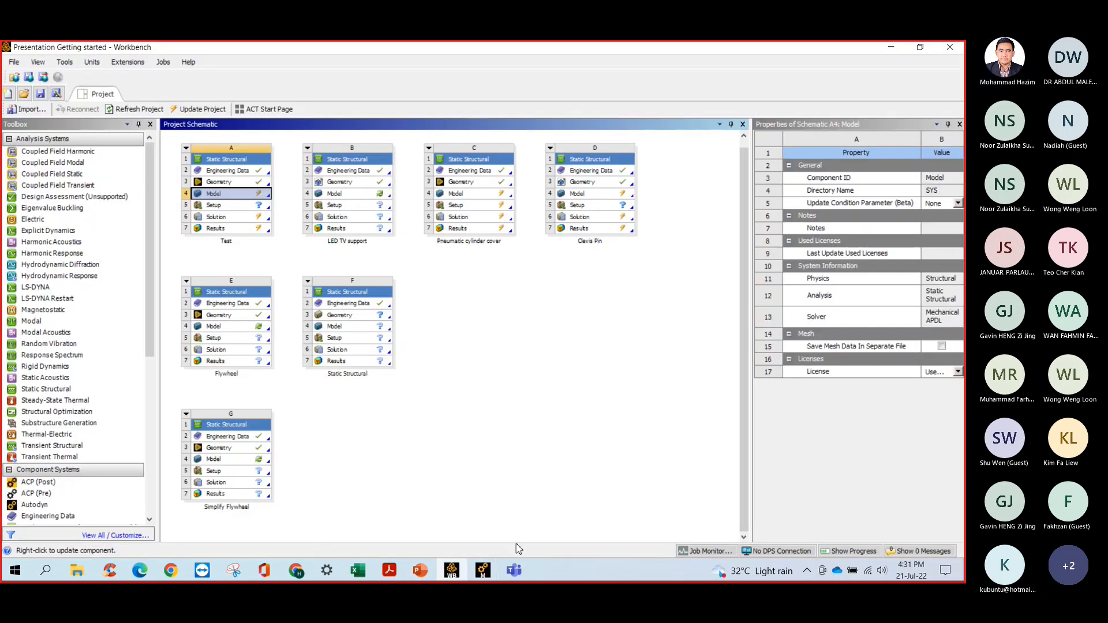
{"action": "mouse_move", "coordinate": [482, 570]}
{"action": "left_click", "coordinate": [536, 518]}
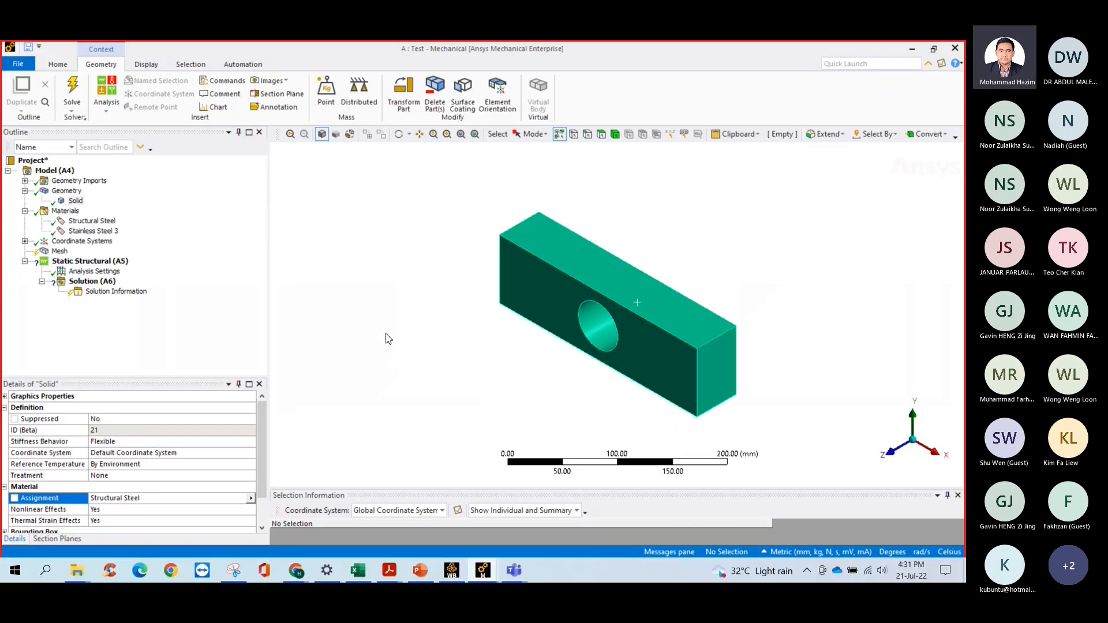
Add a Fixed Support to the Static Structural analysis and apply it to the block's negative-X end face.
{"action": "left_click", "coordinate": [99, 263]}
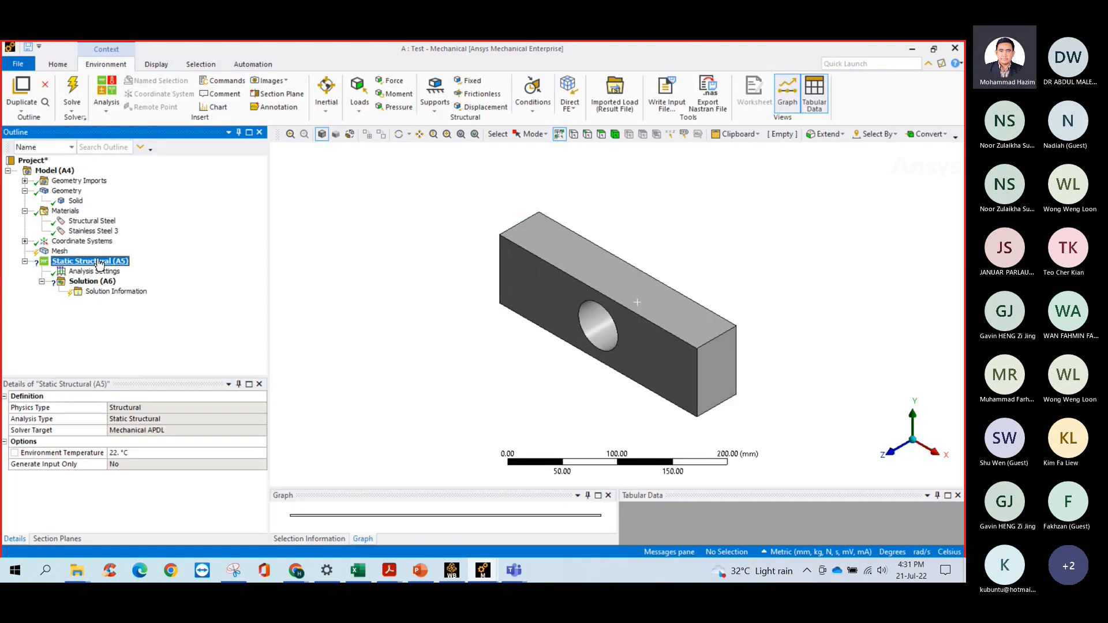
{"action": "right_click", "coordinate": [99, 264]}
{"action": "mouse_move", "coordinate": [214, 267]}
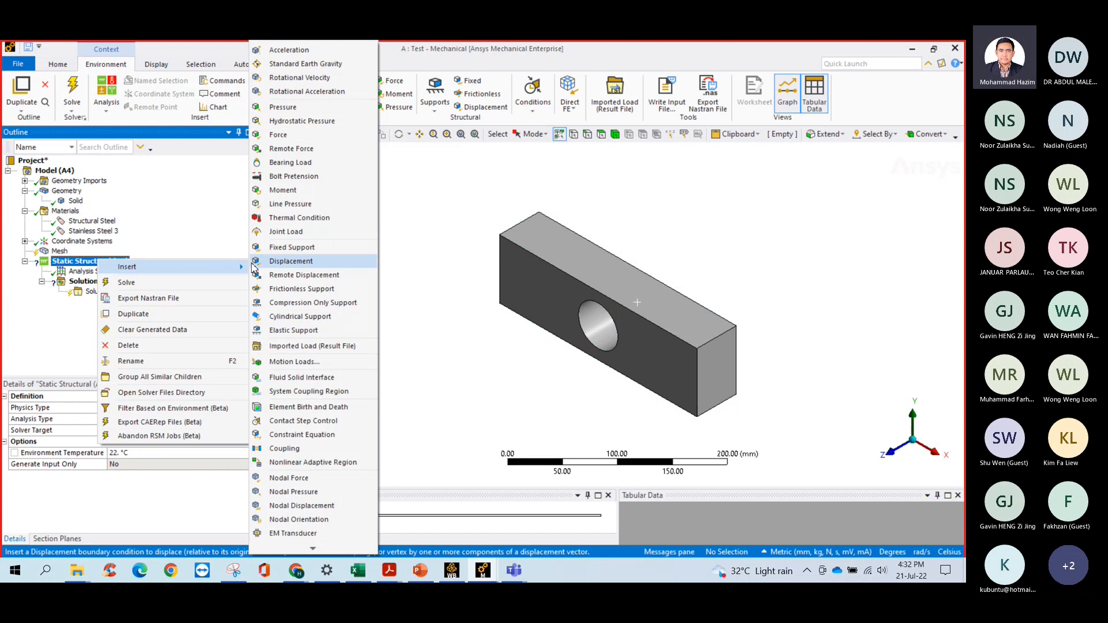
{"action": "left_click", "coordinate": [287, 249]}
{"action": "middle_click_drag", "start_coordinate": [433, 266], "coordinate": [542, 305]}
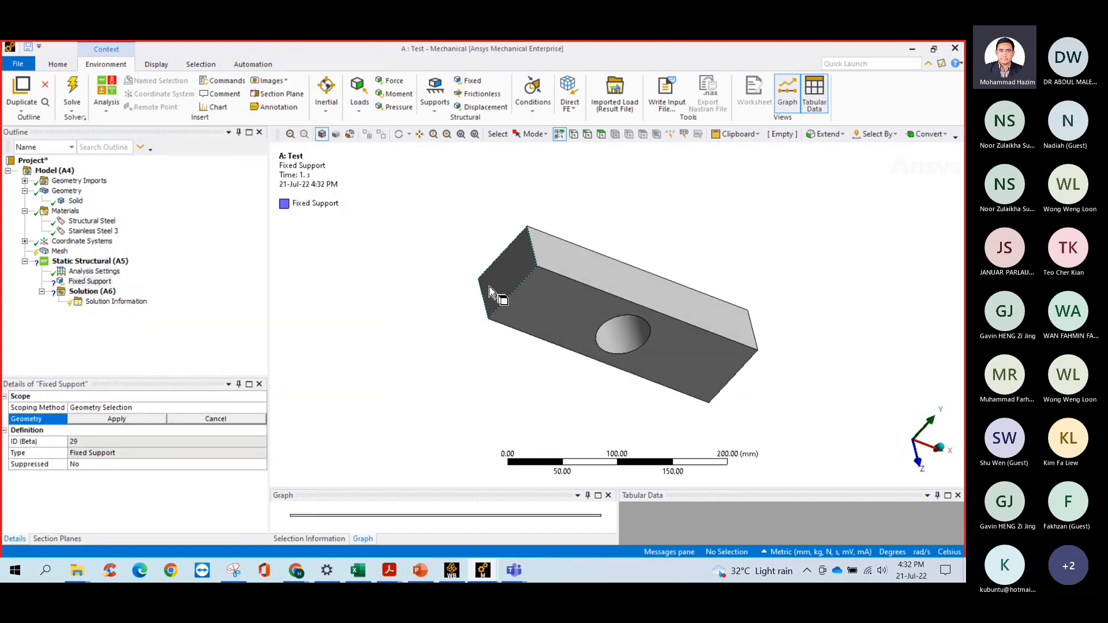
{"action": "left_click", "coordinate": [509, 277]}
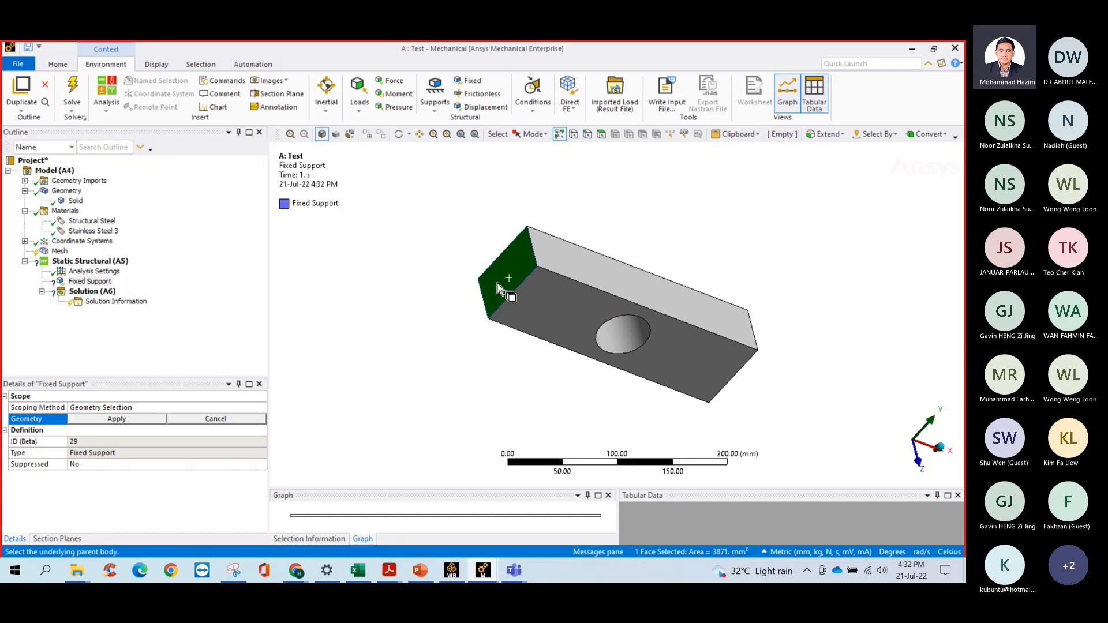
{"action": "left_click", "coordinate": [117, 420]}
{"action": "middle_click_drag", "start_coordinate": [473, 383], "coordinate": [434, 366]}
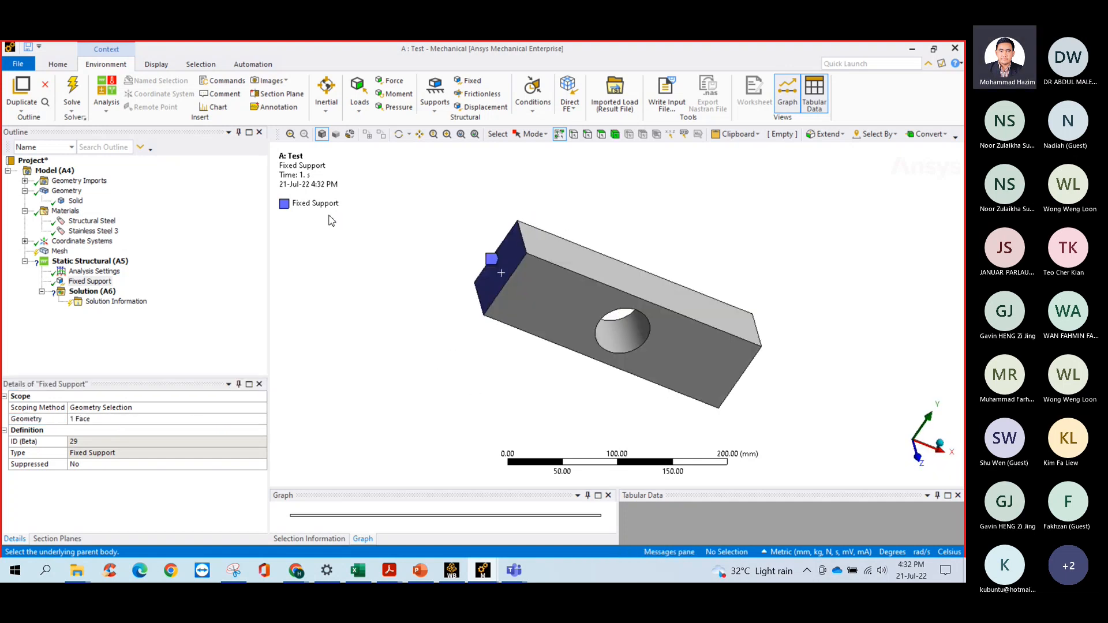
Insert a Force load in the Static Structural analysis and pick the block's positive-X end face with face selection.
{"action": "middle_click_drag", "start_coordinate": [507, 272], "coordinate": [292, 291]}
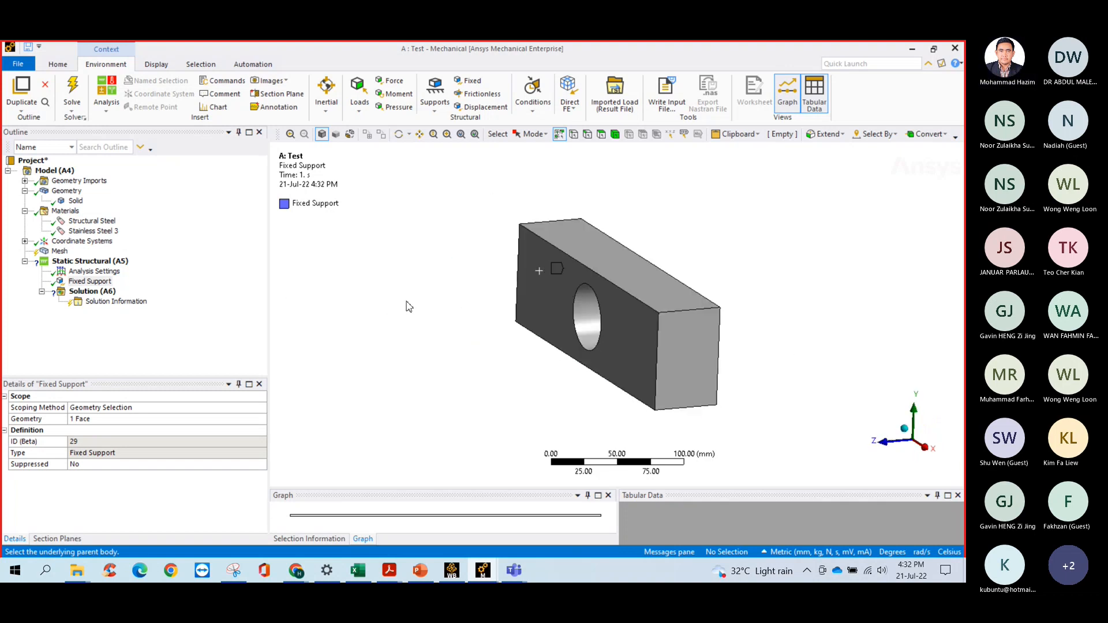
{"action": "middle_click_drag", "start_coordinate": [443, 315], "coordinate": [458, 314]}
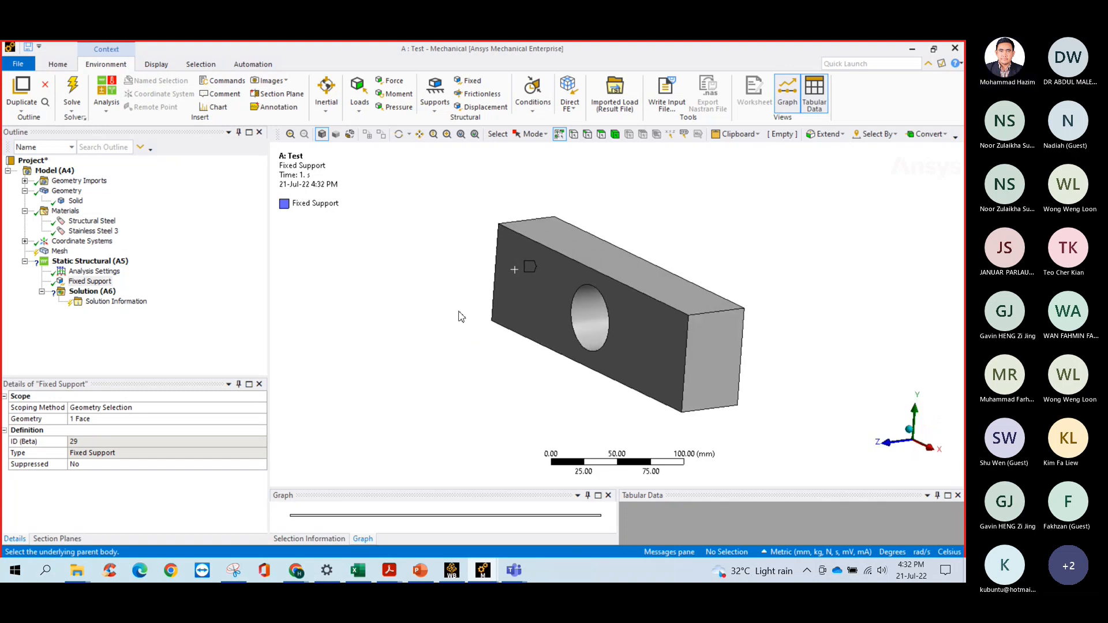
{"action": "right_click", "coordinate": [122, 262]}
{"action": "mouse_move", "coordinate": [191, 267]}
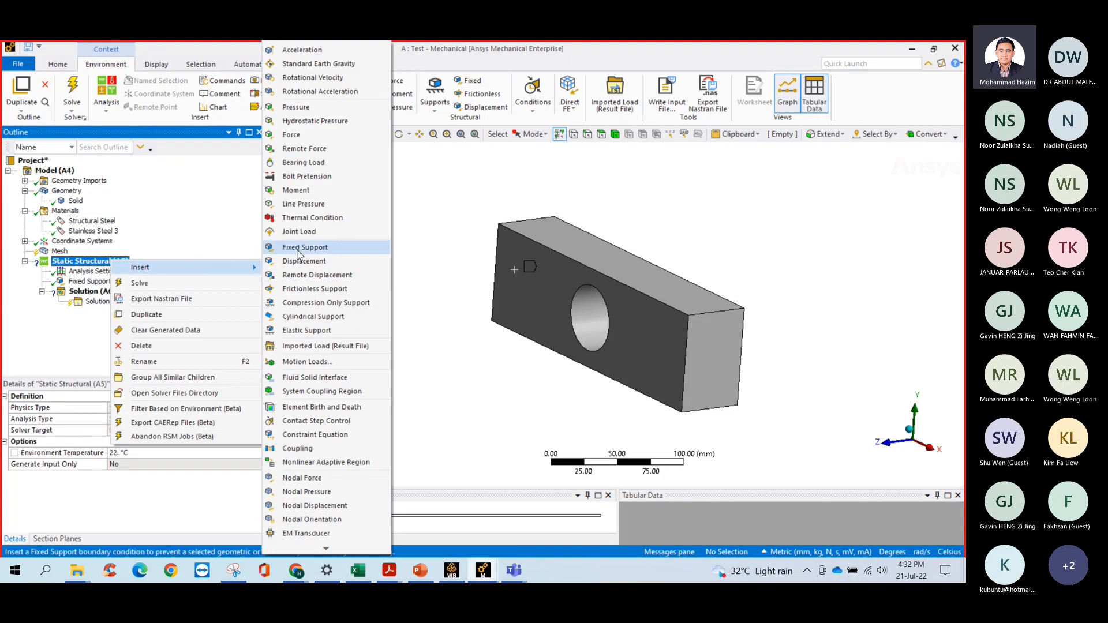
{"action": "left_click", "coordinate": [292, 135]}
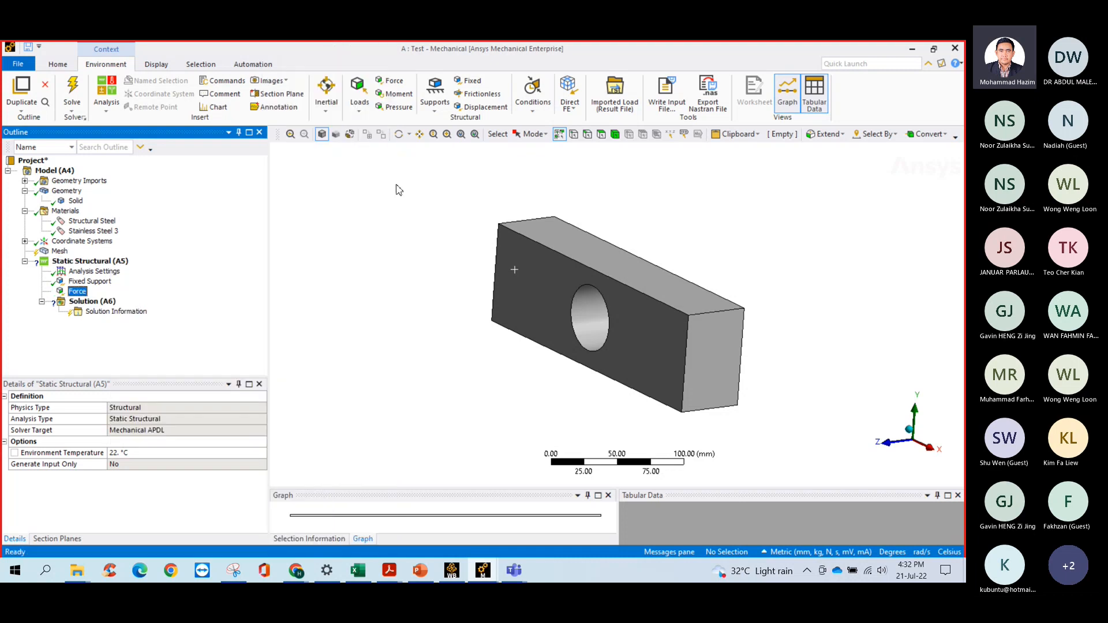
{"action": "left_click", "coordinate": [601, 134]}
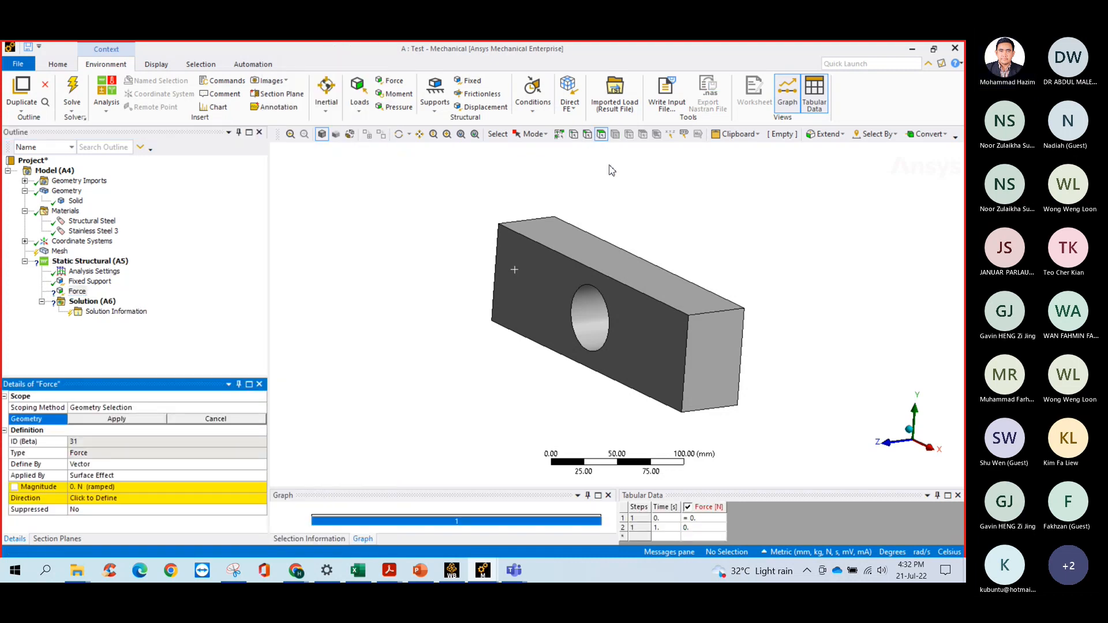
{"action": "left_click", "coordinate": [719, 365]}
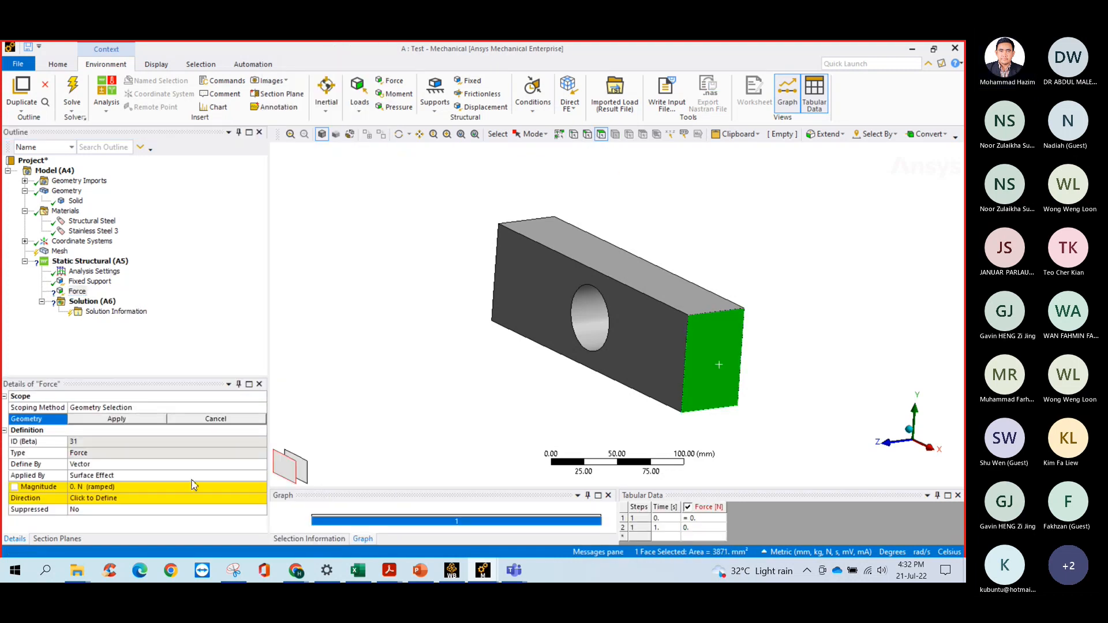
{"action": "left_click", "coordinate": [94, 487]}
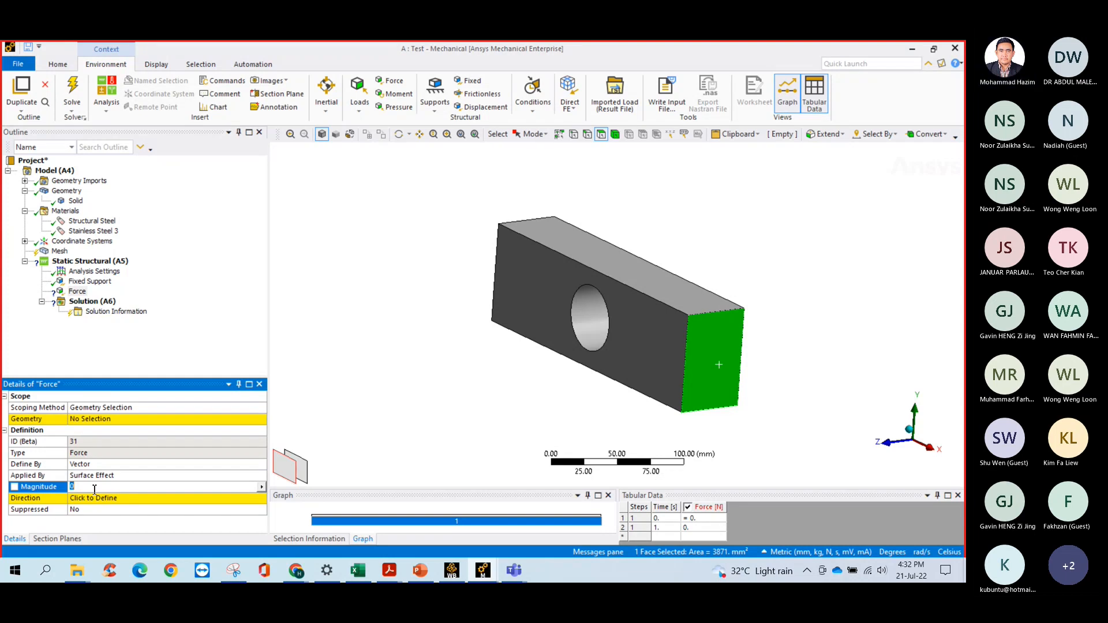
Define the force by components in the Global Coordinate System and set its X component to 200 N.
{"action": "left_click", "coordinate": [91, 465]}
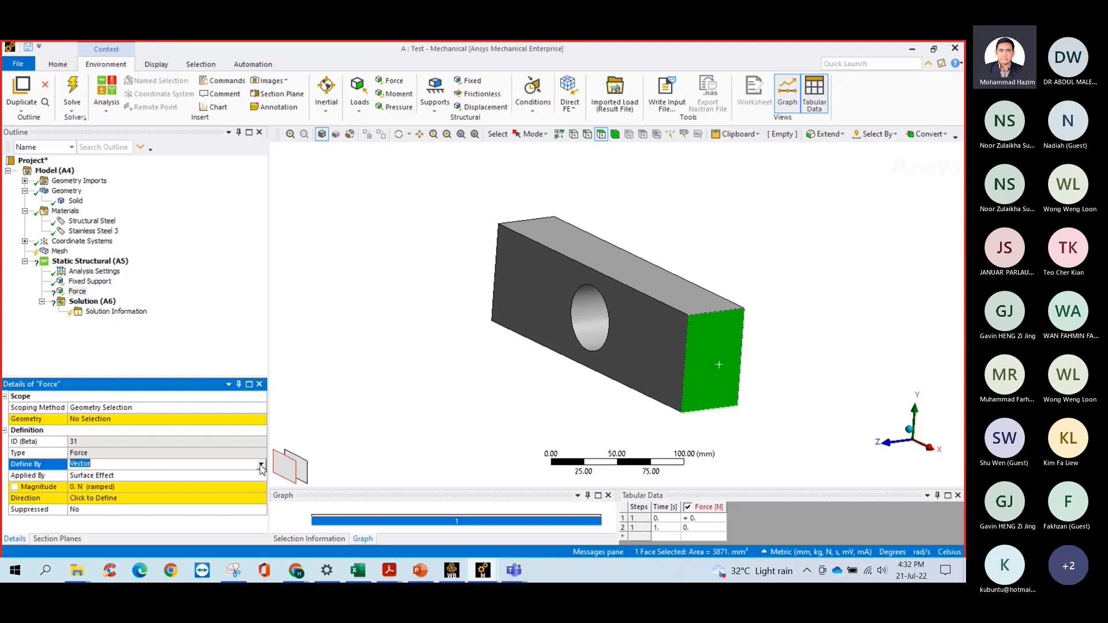
{"action": "left_click", "coordinate": [929, 447]}
{"action": "left_click", "coordinate": [882, 441]}
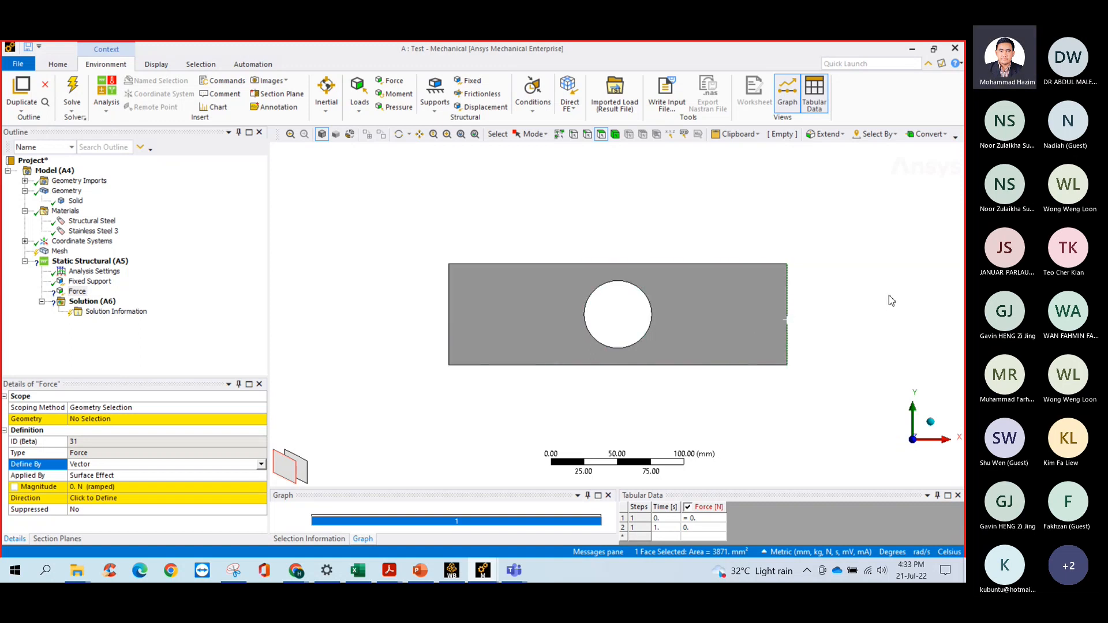
{"action": "left_click", "coordinate": [262, 466]}
{"action": "left_click", "coordinate": [117, 475]}
{"action": "left_click", "coordinate": [86, 510]}
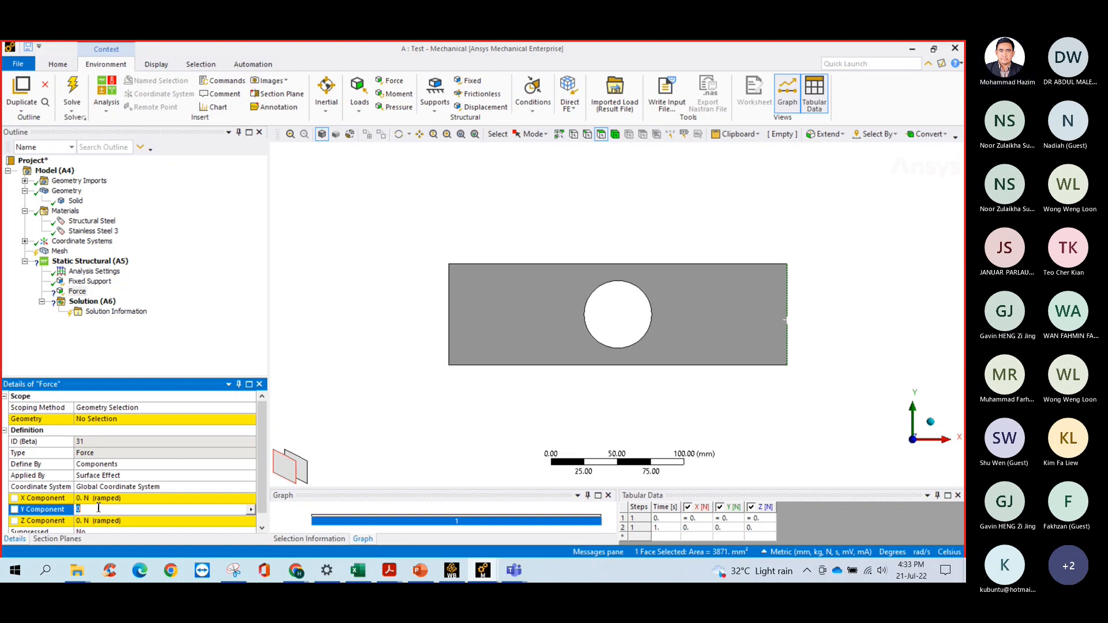
{"action": "left_click", "coordinate": [103, 498]}
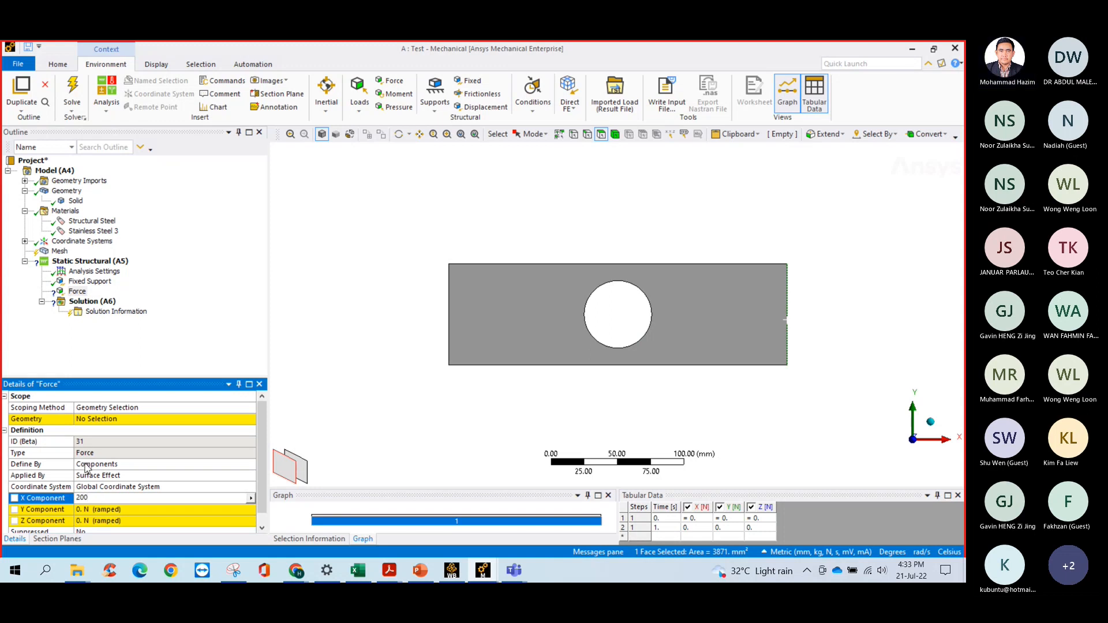
{"action": "left_click", "coordinate": [379, 397]}
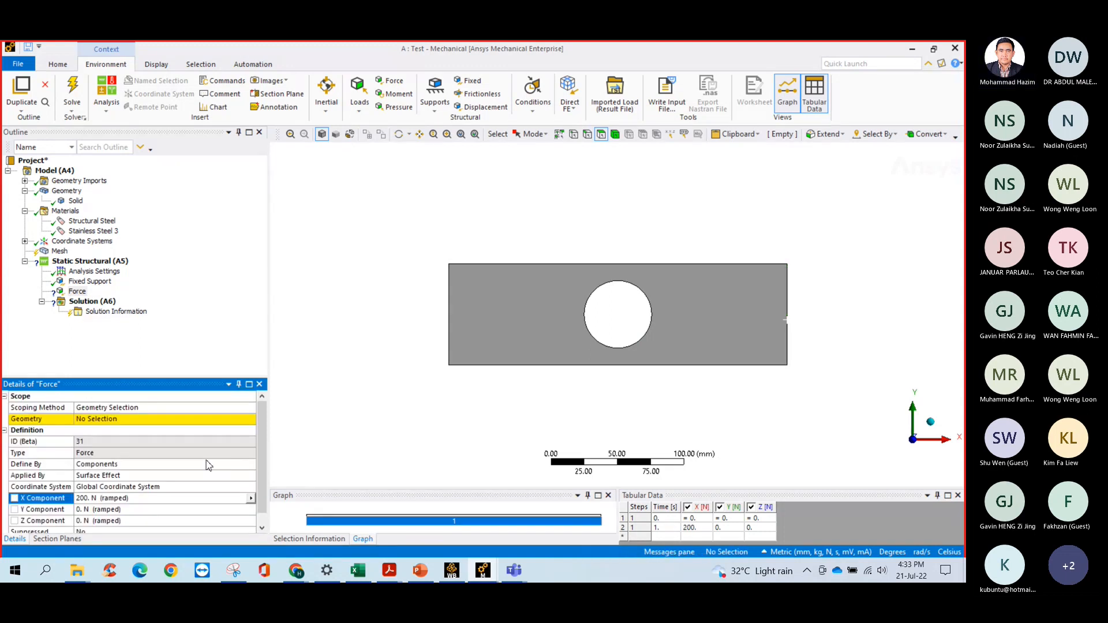
Scope the force to the block's positive-X end face, opposite the fixed support.
{"action": "left_click", "coordinate": [111, 421]}
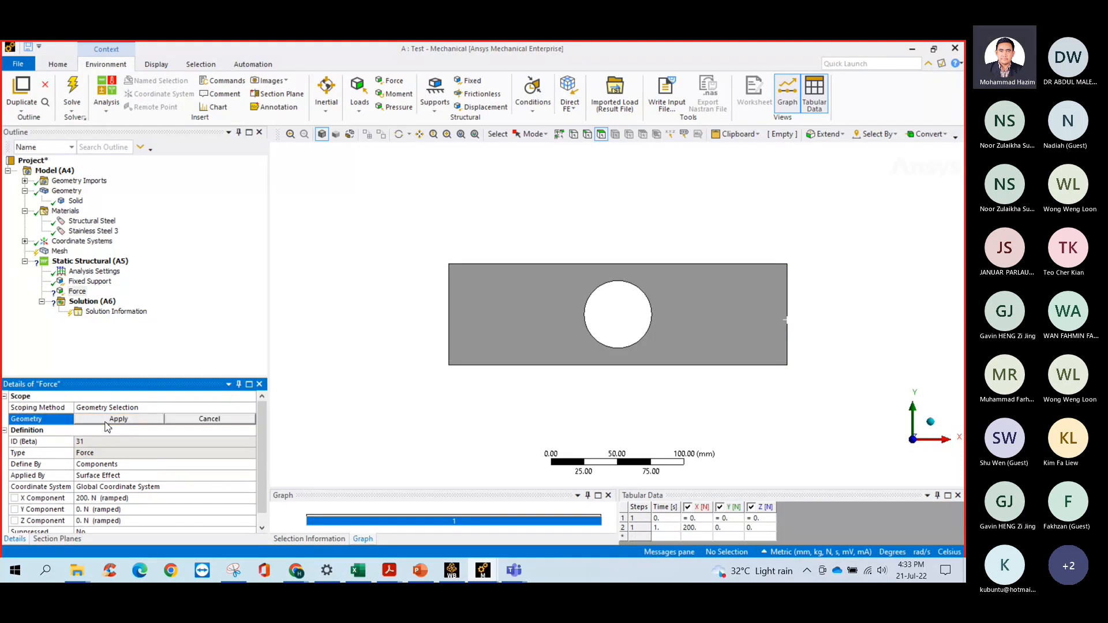
{"action": "middle_click_drag", "start_coordinate": [705, 377], "coordinate": [608, 385]}
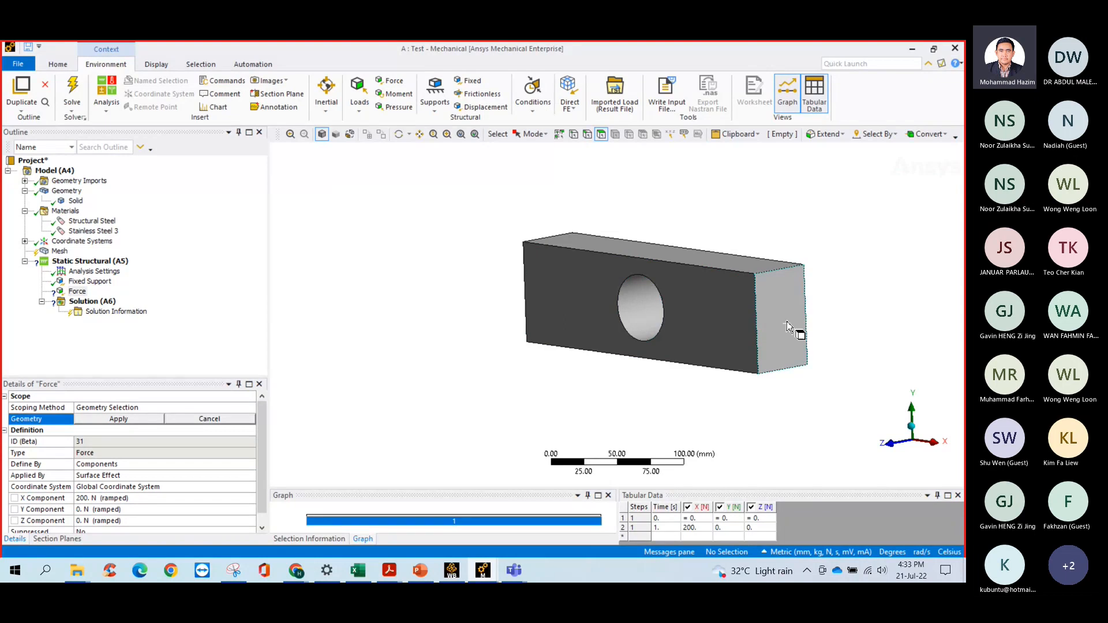
{"action": "left_click", "coordinate": [787, 321]}
{"action": "left_click", "coordinate": [120, 419]}
{"action": "middle_click_drag", "start_coordinate": [684, 363], "coordinate": [827, 336]}
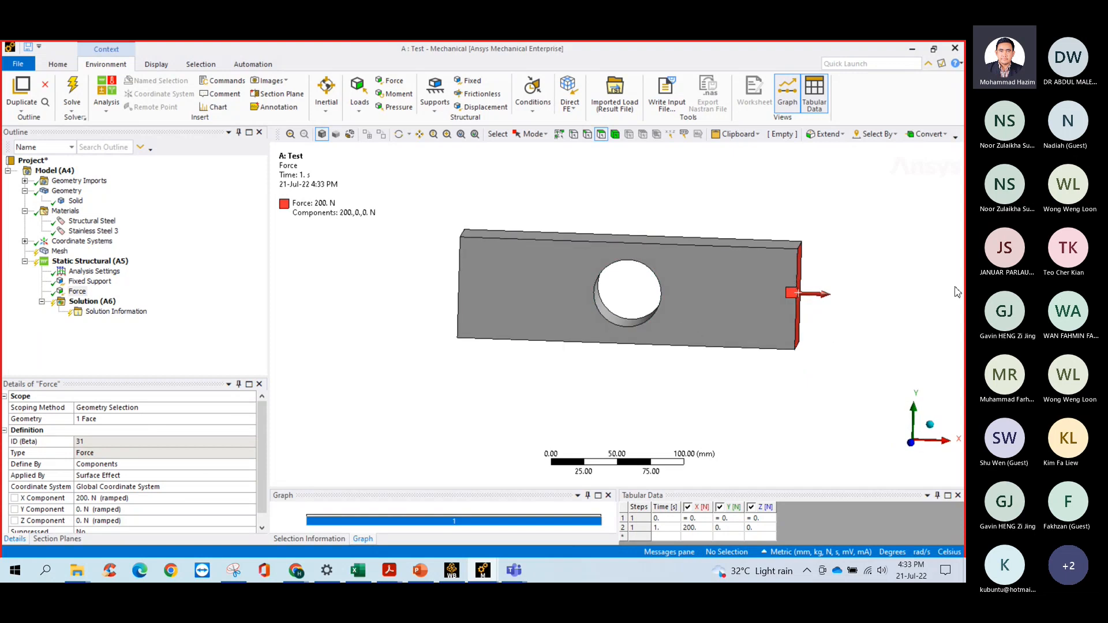
Generate the mesh of the block with the default element size.
{"action": "left_click", "coordinate": [77, 291]}
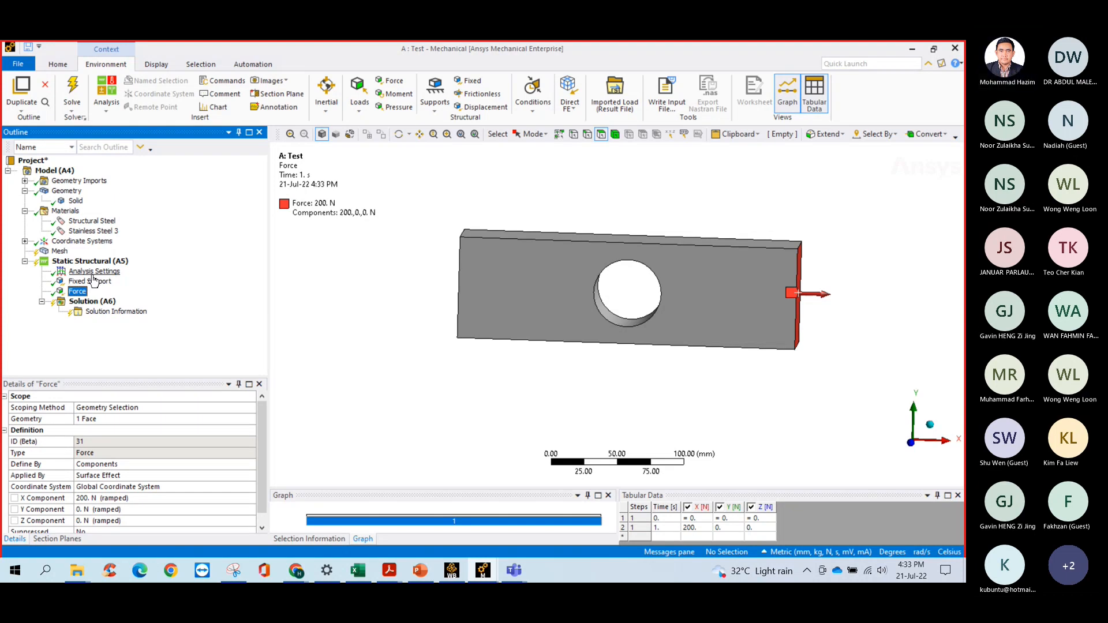
{"action": "left_click", "coordinate": [60, 251]}
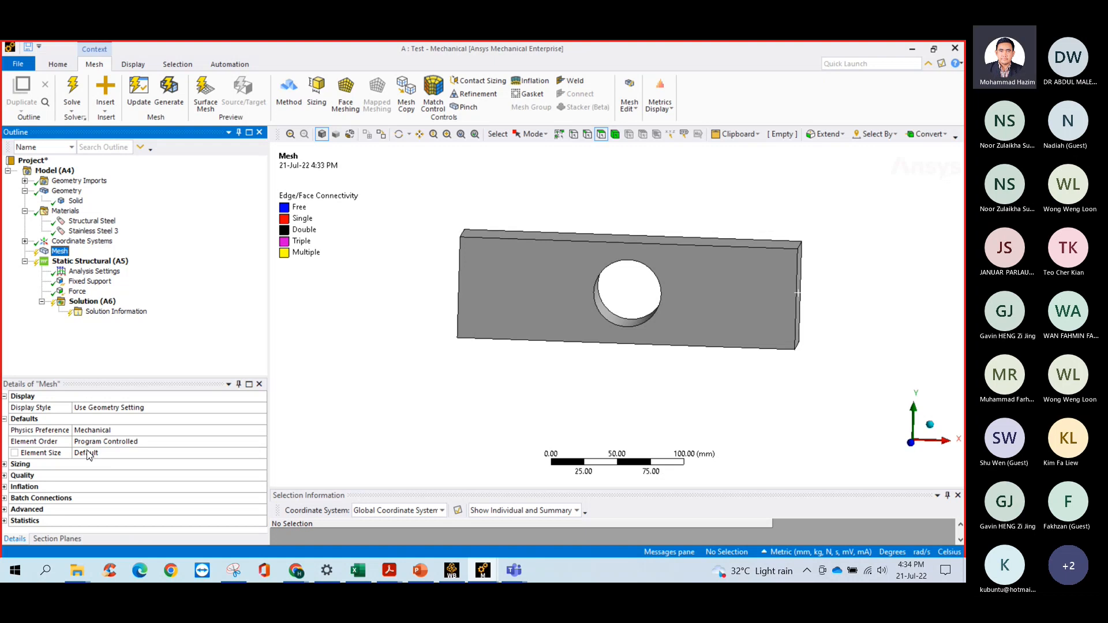
{"action": "right_click", "coordinate": [61, 252]}
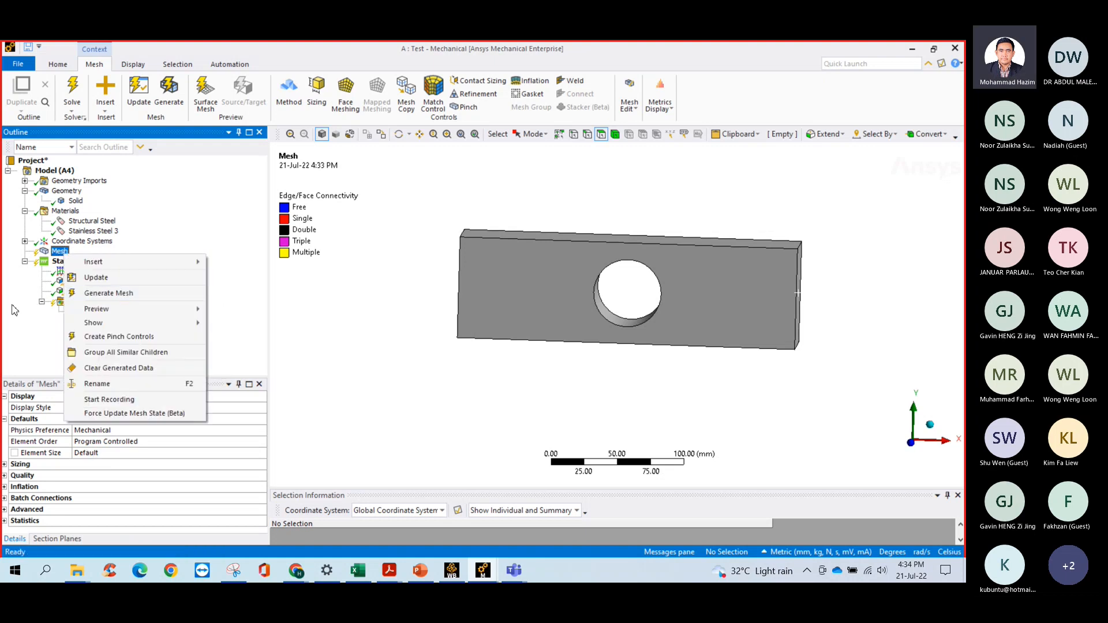
{"action": "left_click", "coordinate": [106, 298]}
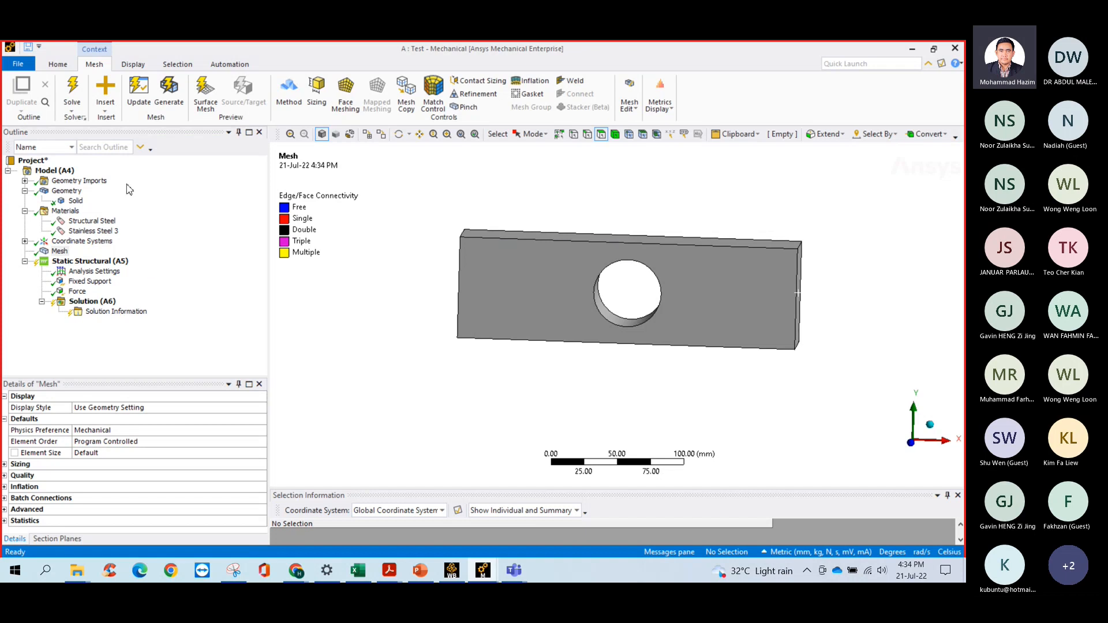
Display the mesh on the block and examine the node and element counts in the mesh statistics.
{"action": "left_click", "coordinate": [367, 134]}
{"action": "mouse_move", "coordinate": [517, 300]}
{"action": "middle_mouse_down"}
{"action": "mouse_move", "coordinate": [529, 307]}
{"action": "mouse_move", "coordinate": [502, 304]}
{"action": "middle_mouse_up"}
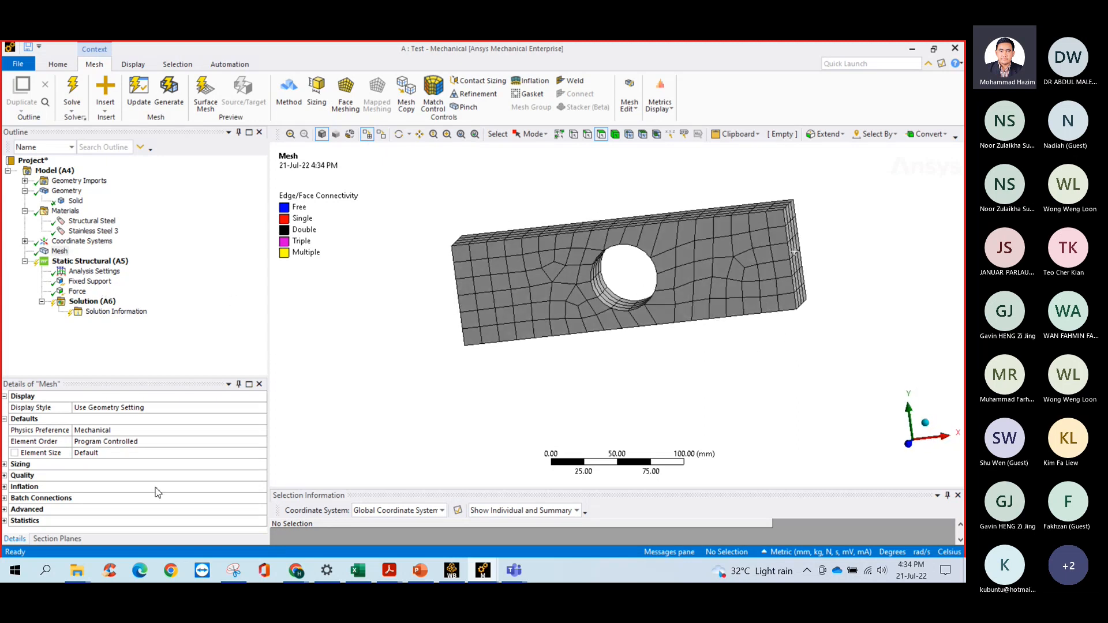
{"action": "left_click", "coordinate": [4, 521]}
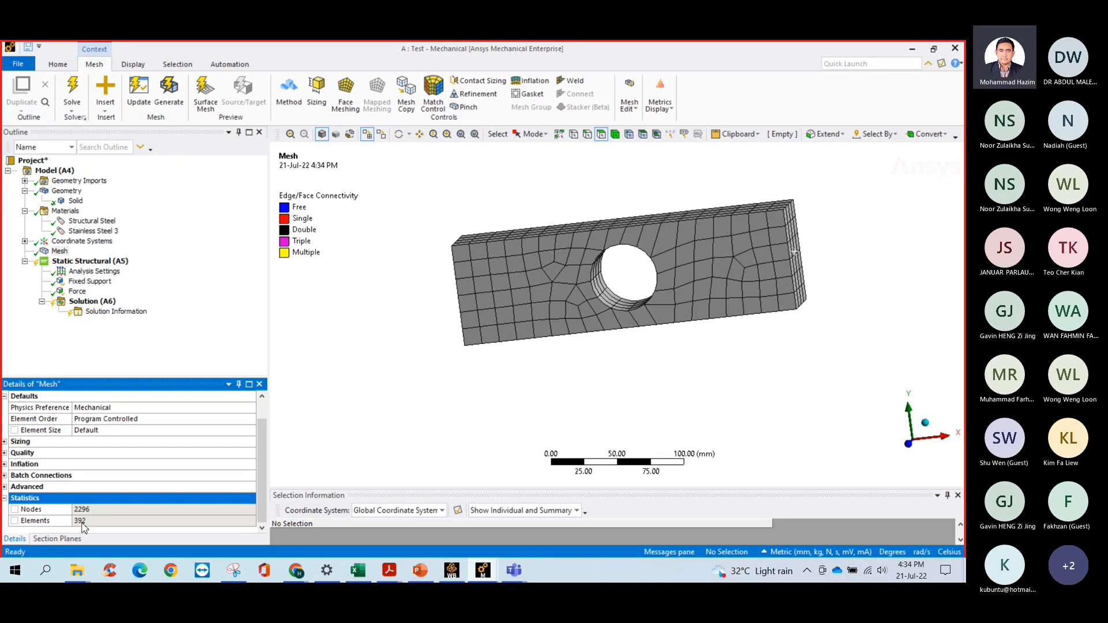
{"action": "middle_click_drag", "start_coordinate": [341, 386], "coordinate": [375, 374]}
{"action": "scroll", "coordinate": [133, 473], "scroll_direction": "up", "scroll_amount": 1}
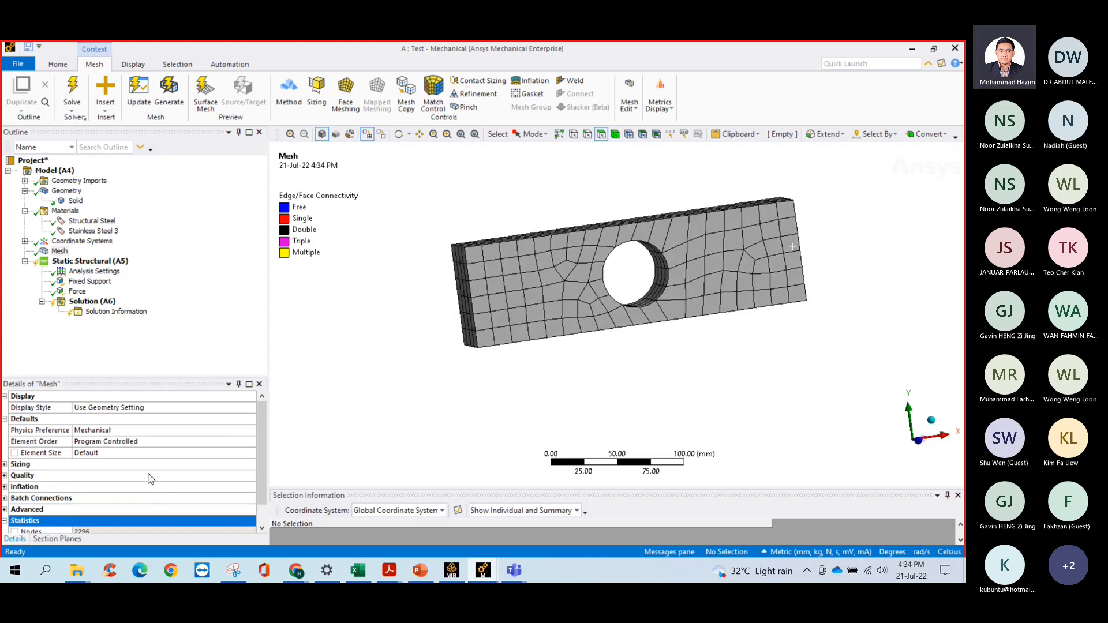
{"action": "left_click", "coordinate": [129, 453]}
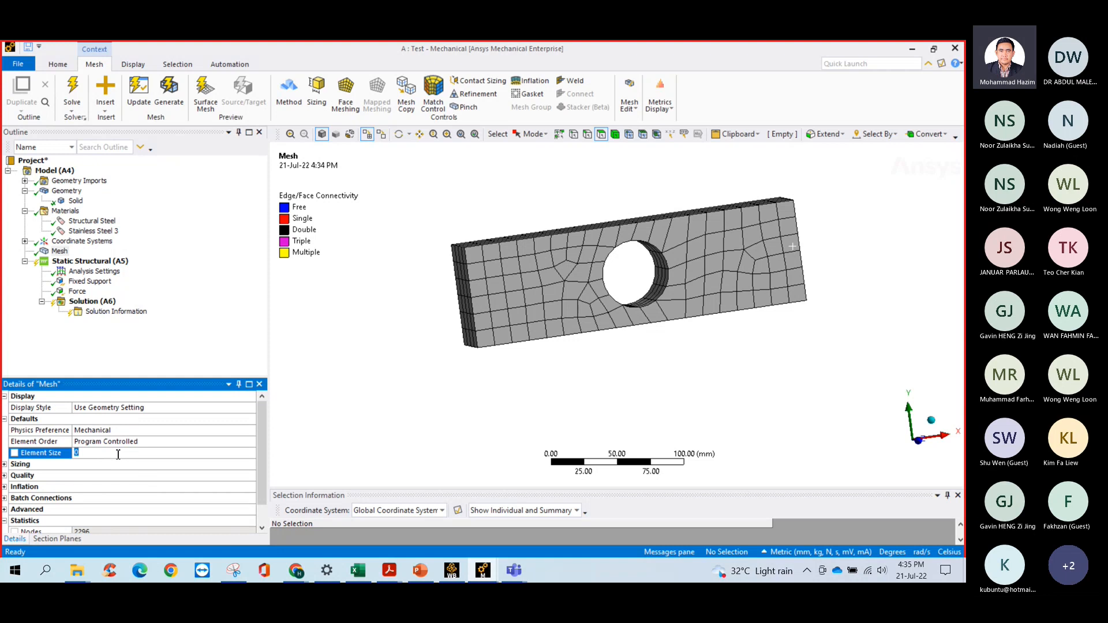
{"action": "key", "text": "BackSpace"}
{"action": "type", "text": "0."}
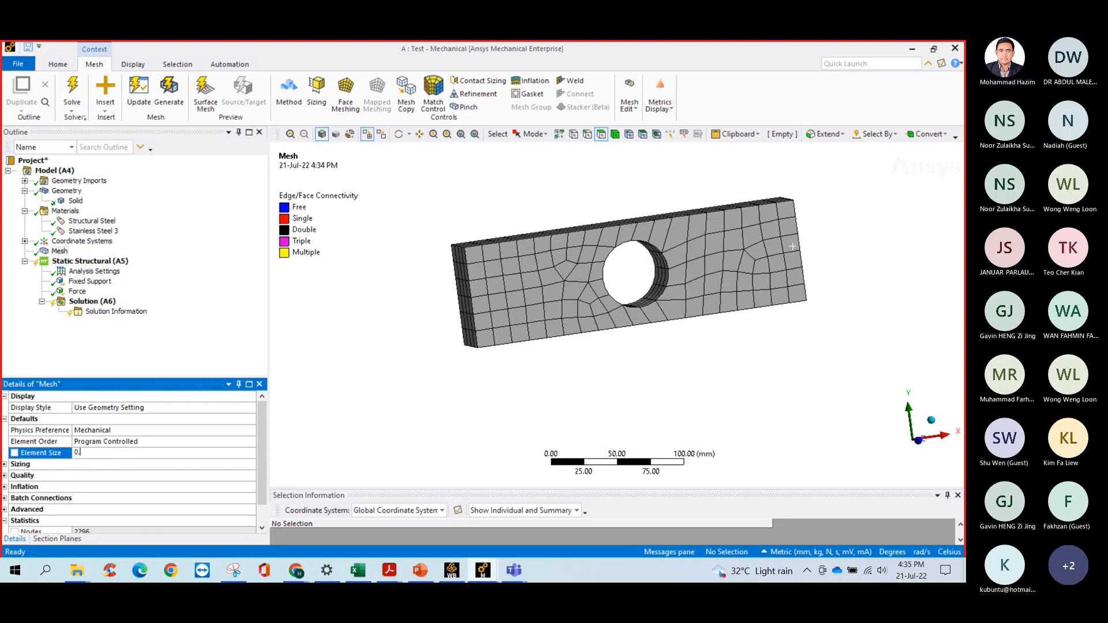
{"action": "type", "text": "5"}
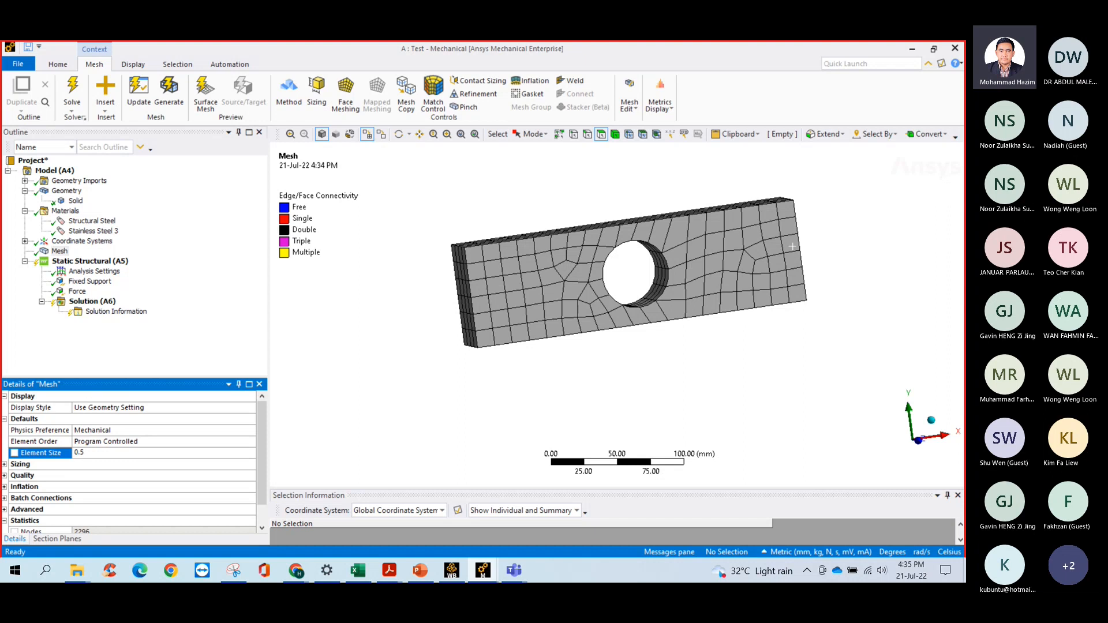
{"action": "key", "text": "Return"}
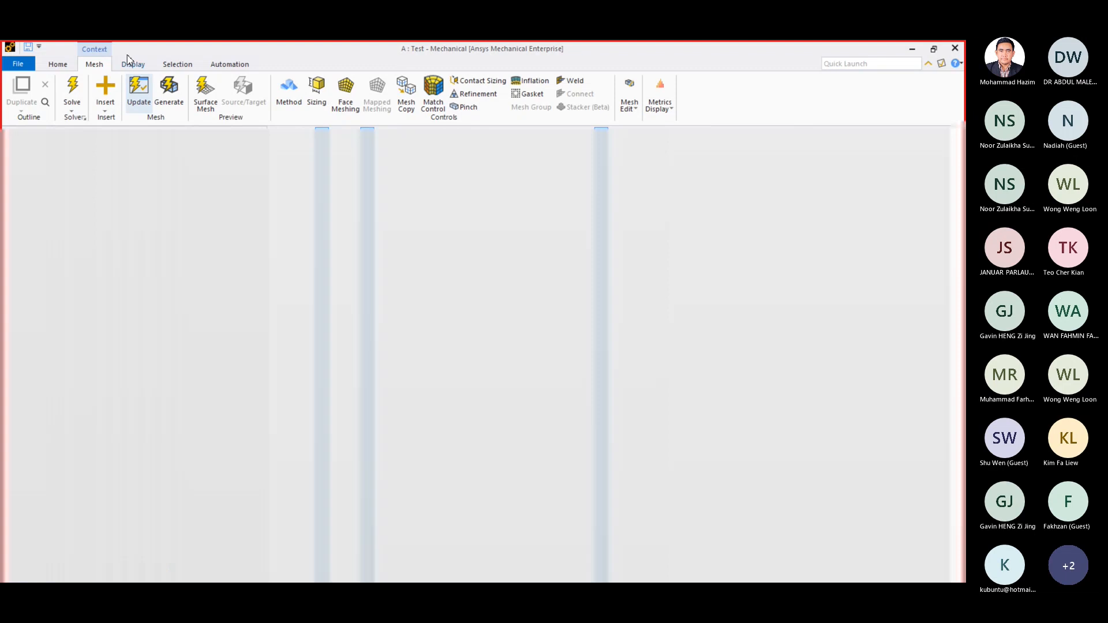
Switch the unit system to U.S. Customary (in, lbm, lbf, °F, s, V, A).
{"action": "left_click", "coordinate": [58, 64]}
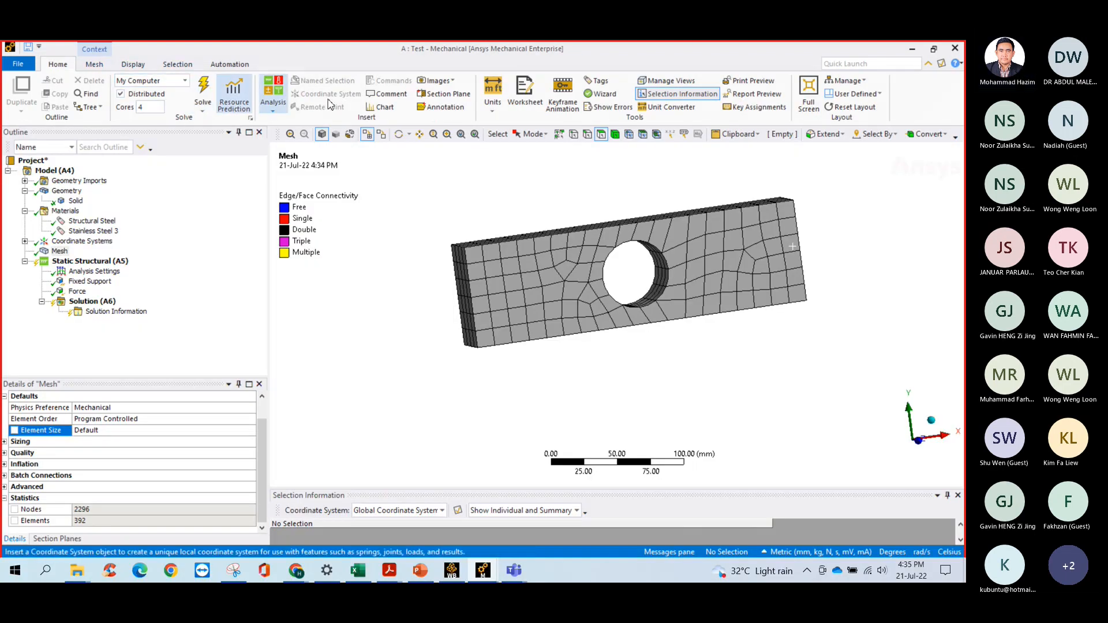
{"action": "left_click", "coordinate": [494, 113]}
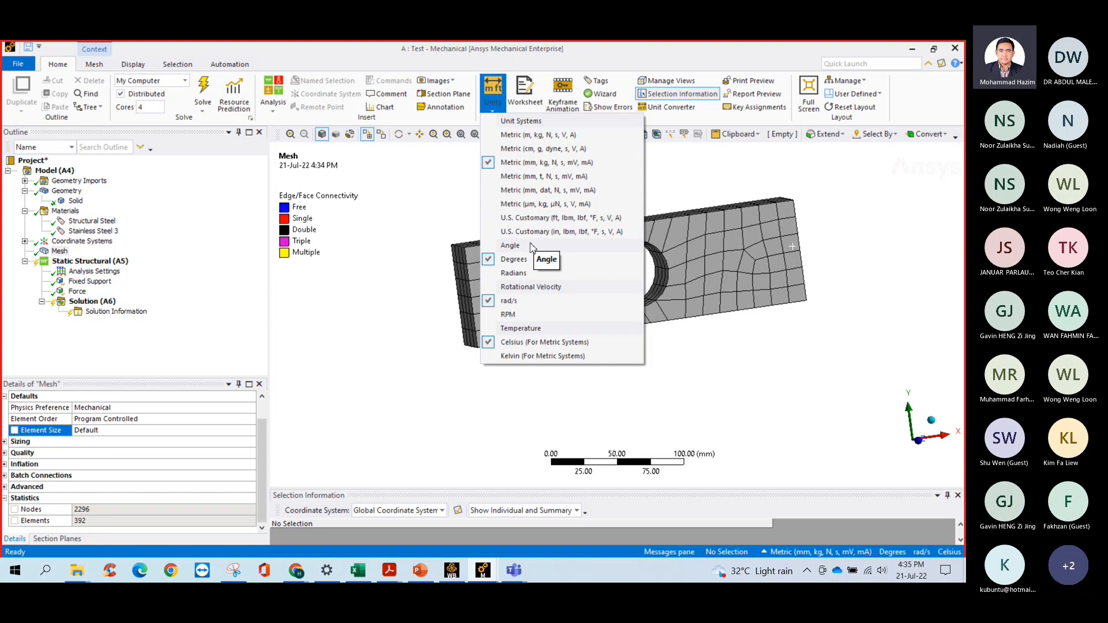
{"action": "left_click", "coordinate": [562, 231]}
Set the mesh element size to 0.5 in and regenerate the mesh of the block.
{"action": "left_click", "coordinate": [110, 453]}
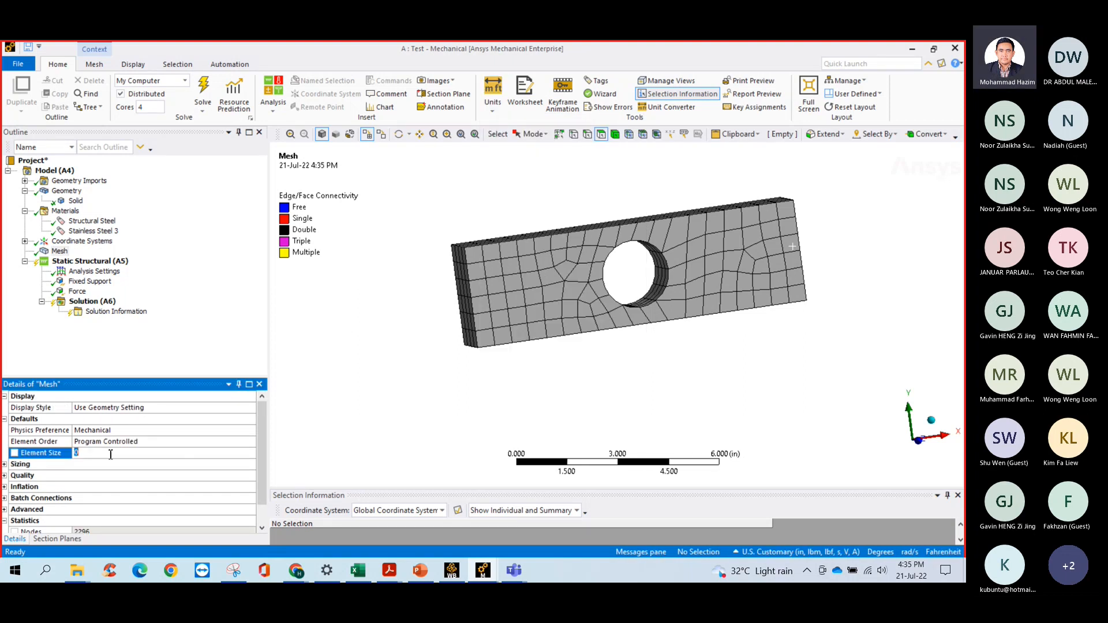
{"action": "type", "text": "0.5"}
{"action": "key", "text": "Return"}
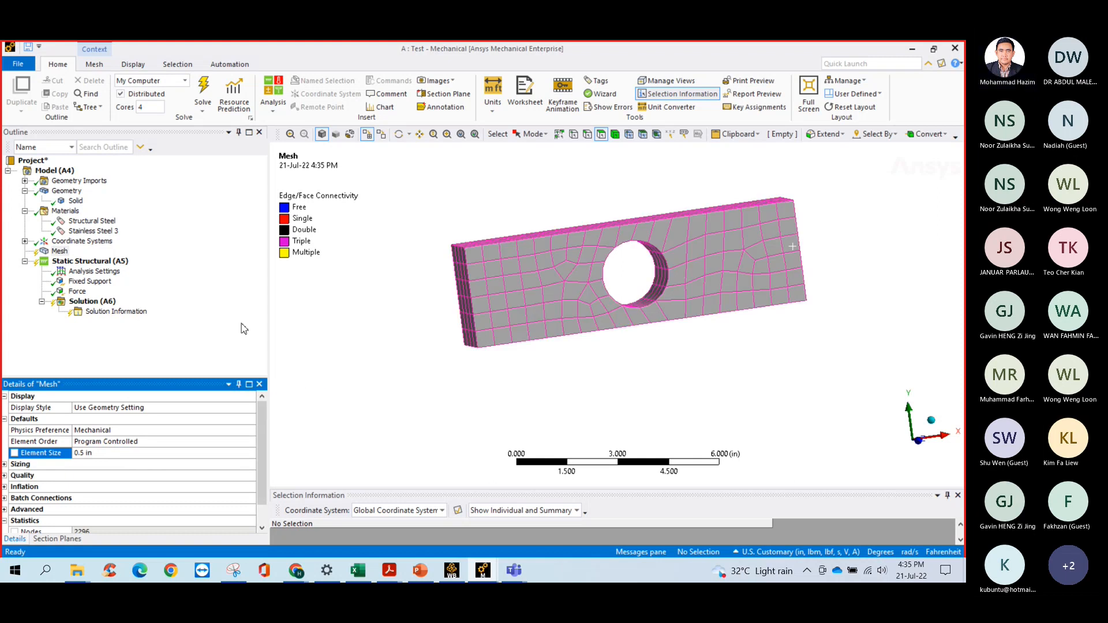
{"action": "right_click", "coordinate": [61, 252]}
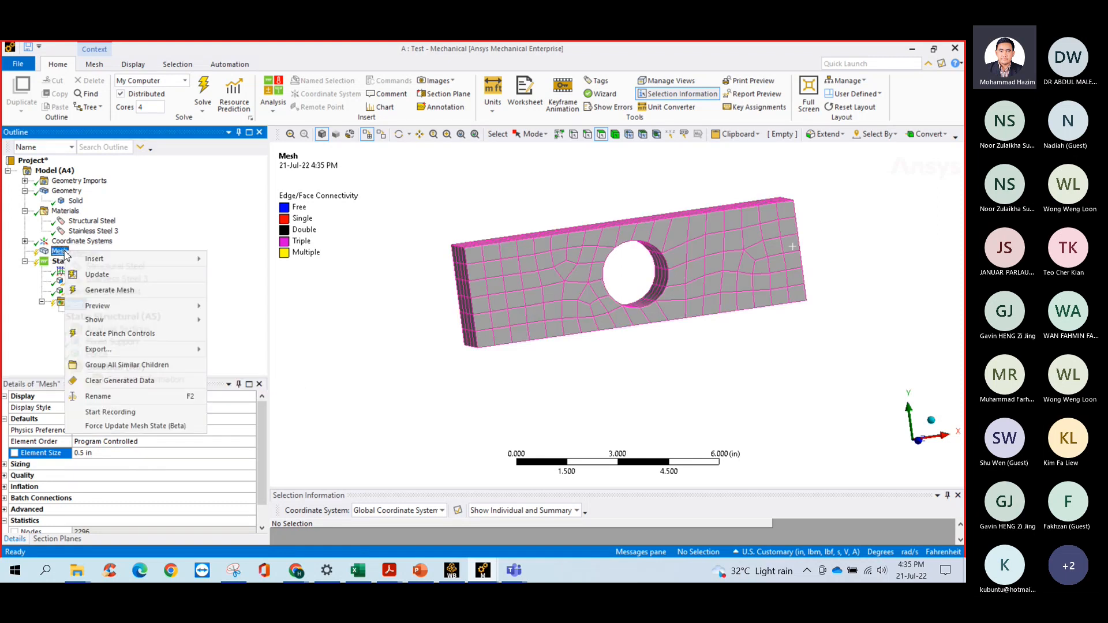
{"action": "left_click", "coordinate": [128, 294]}
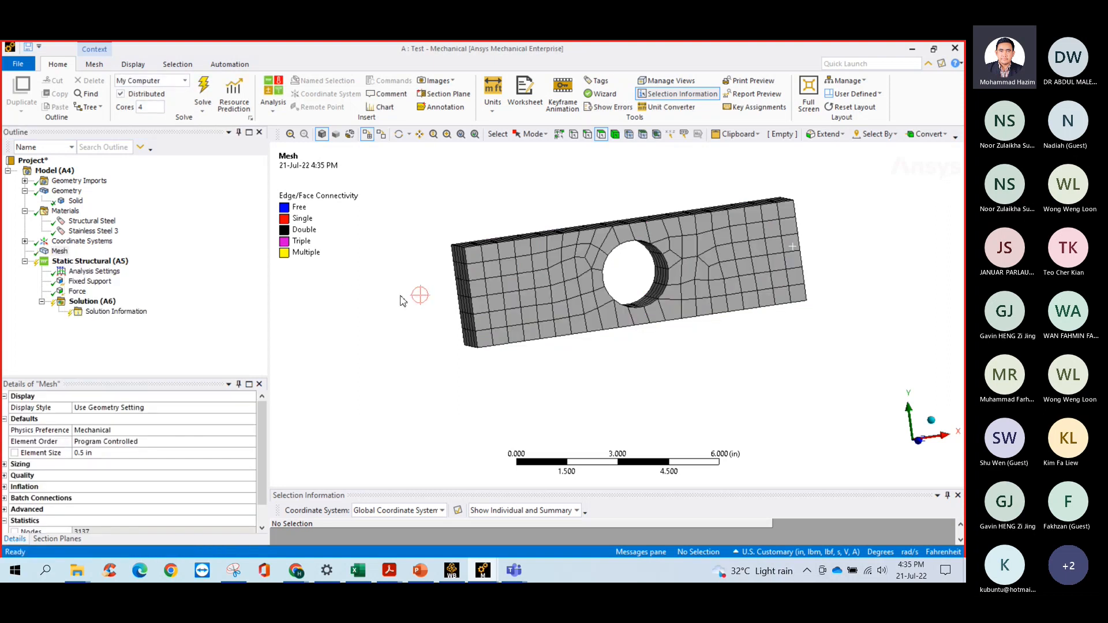
{"action": "scroll", "coordinate": [387, 310], "scroll_direction": "down", "scroll_amount": 1}
{"action": "scroll", "coordinate": [104, 508], "scroll_direction": "down", "scroll_amount": 2}
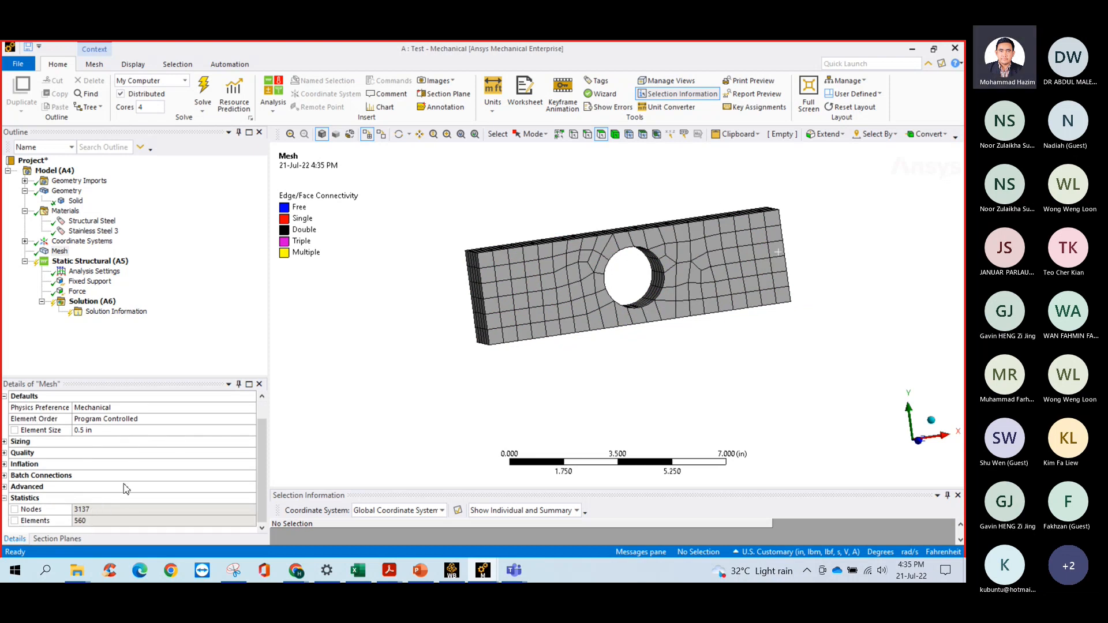
{"action": "mouse_move", "coordinate": [422, 318]}
{"action": "middle_mouse_down"}
{"action": "mouse_move", "coordinate": [393, 331]}
{"action": "mouse_move", "coordinate": [436, 330]}
{"action": "middle_mouse_up"}
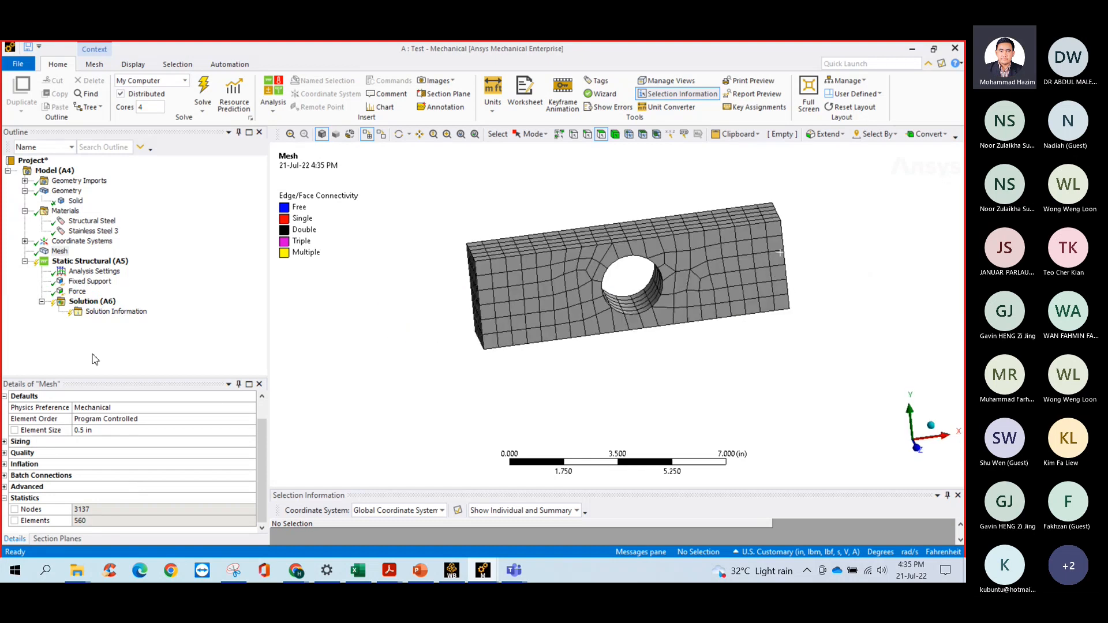
Set the adaptive sizing Resolution of the mesh to 4.
{"action": "left_click", "coordinate": [4, 441]}
{"action": "left_click", "coordinate": [95, 453]}
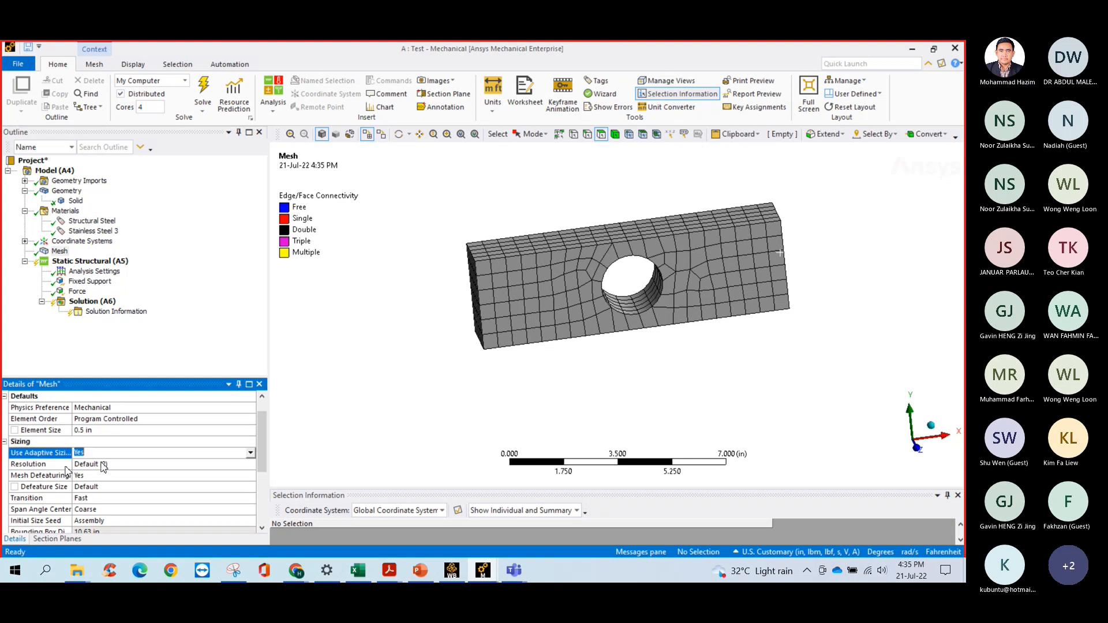
{"action": "left_click", "coordinate": [102, 465]}
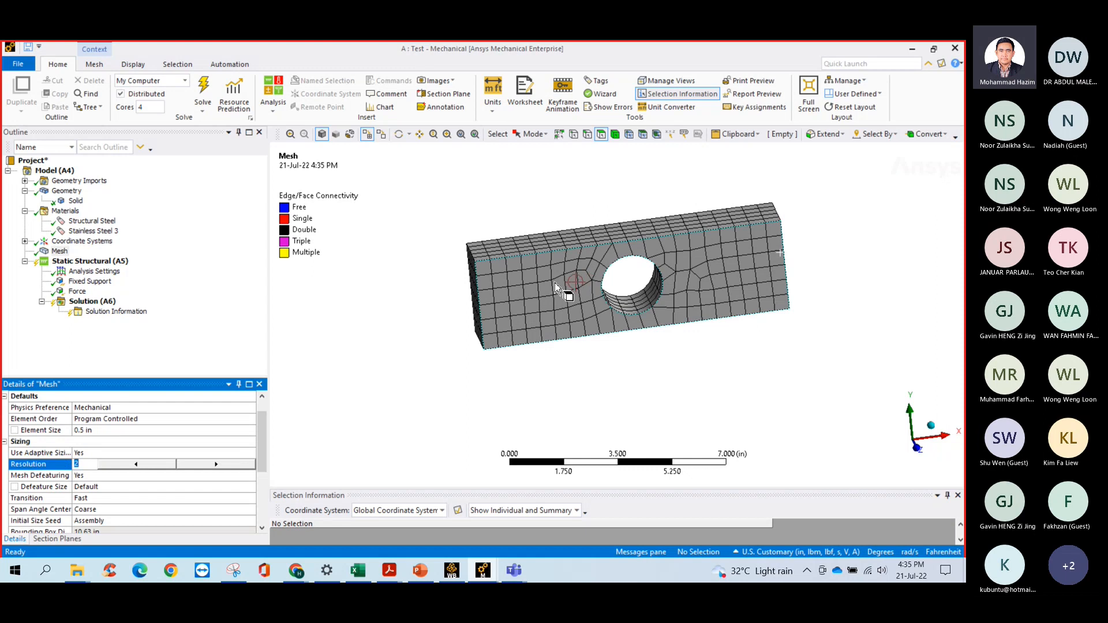
{"action": "left_click", "coordinate": [216, 465]}
{"action": "left_click", "coordinate": [217, 465]}
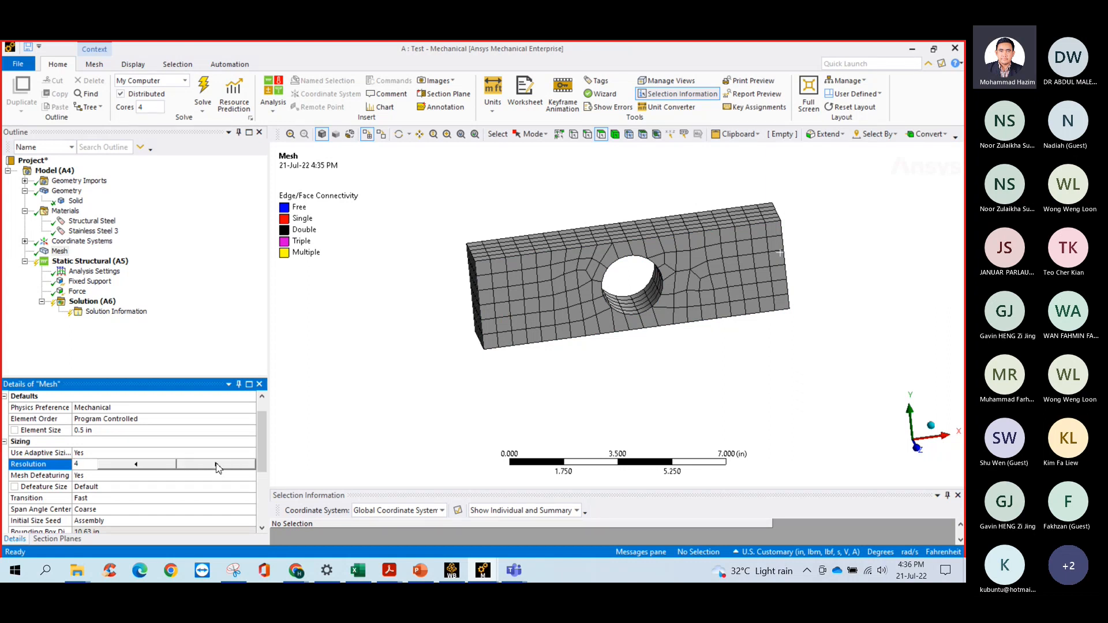
{"action": "scroll", "coordinate": [275, 346], "scroll_direction": "down", "scroll_amount": 1}
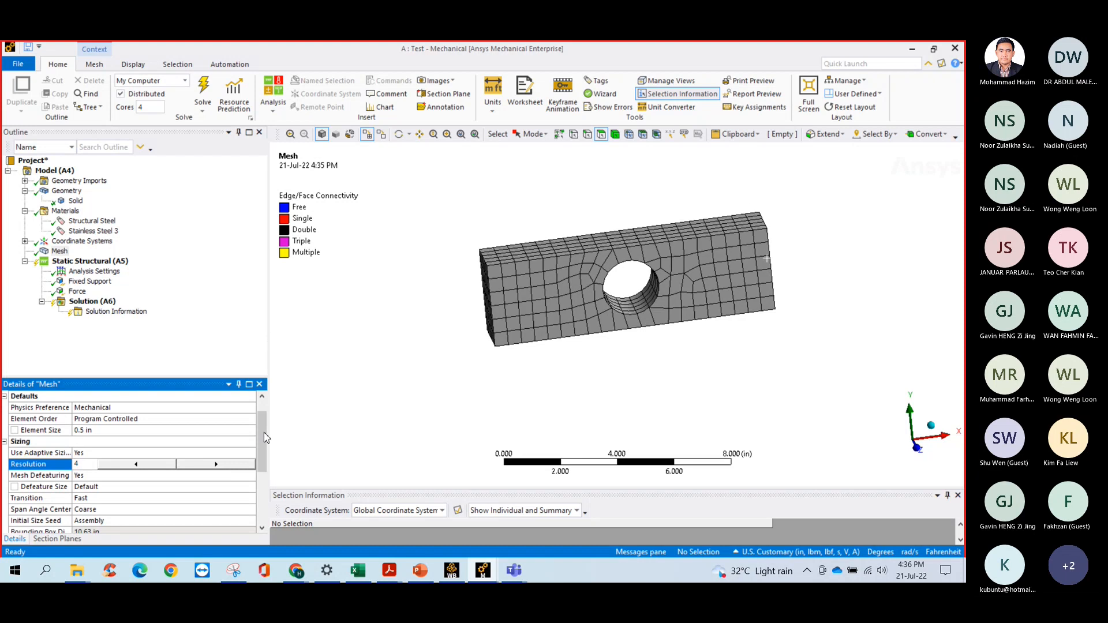
{"action": "mouse_move", "coordinate": [264, 441]}
{"action": "left_mouse_down"}
{"action": "mouse_move", "coordinate": [263, 485]}
{"action": "mouse_move", "coordinate": [263, 446]}
{"action": "left_mouse_up"}
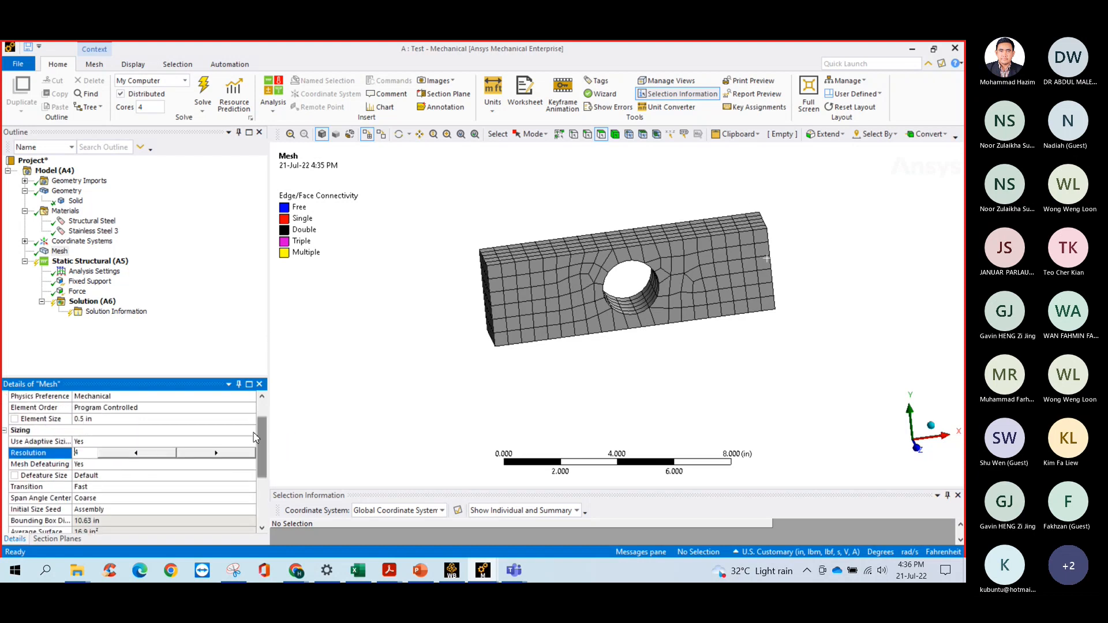
{"action": "left_click", "coordinate": [212, 346]}
Regenerate the mesh with the changed resolution and inspect the elements around the hole.
{"action": "right_click", "coordinate": [57, 250]}
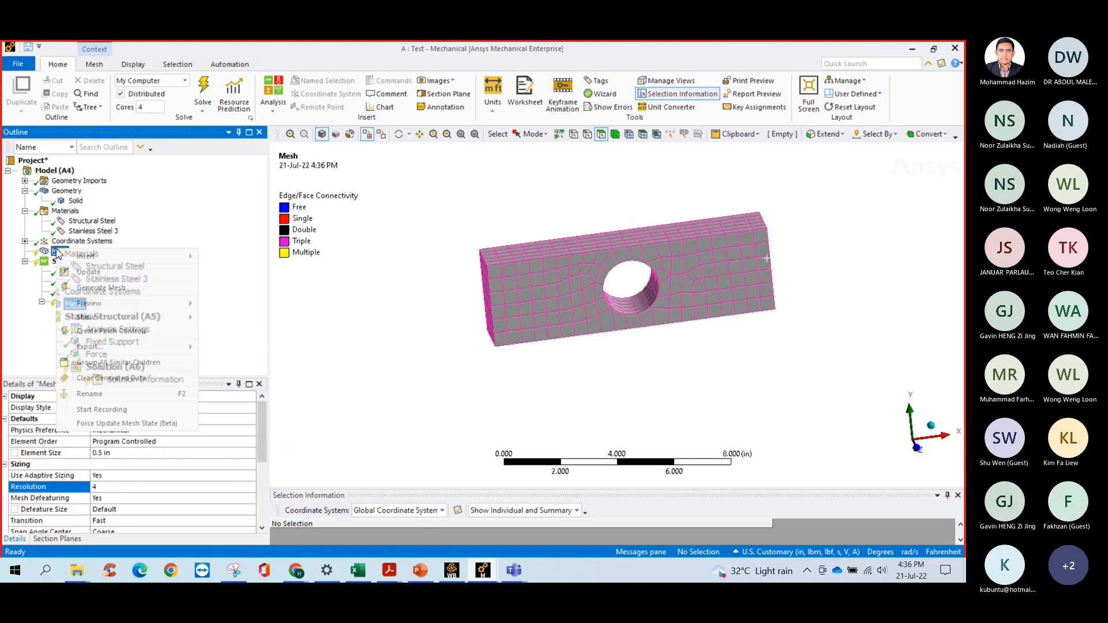
{"action": "left_click", "coordinate": [98, 288]}
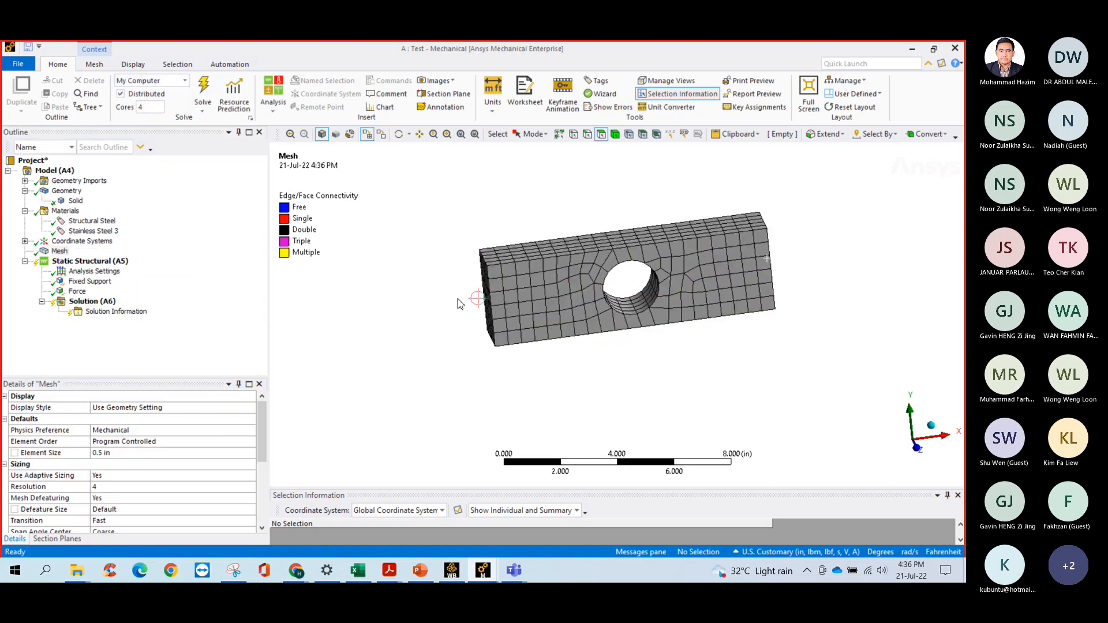
{"action": "mouse_move", "coordinate": [472, 307]}
{"action": "middle_mouse_down"}
{"action": "mouse_move", "coordinate": [506, 280]}
{"action": "mouse_move", "coordinate": [554, 279]}
{"action": "mouse_move", "coordinate": [470, 306]}
{"action": "mouse_move", "coordinate": [497, 303]}
{"action": "mouse_move", "coordinate": [480, 312]}
{"action": "middle_mouse_up"}
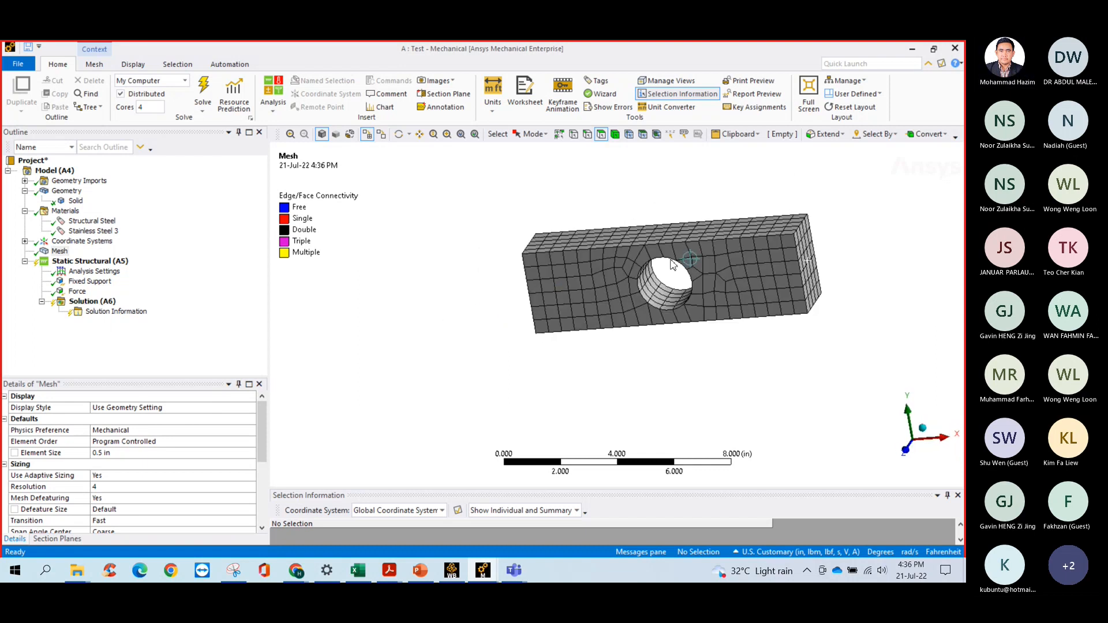
{"action": "middle_click_drag", "start_coordinate": [671, 264], "coordinate": [637, 286]}
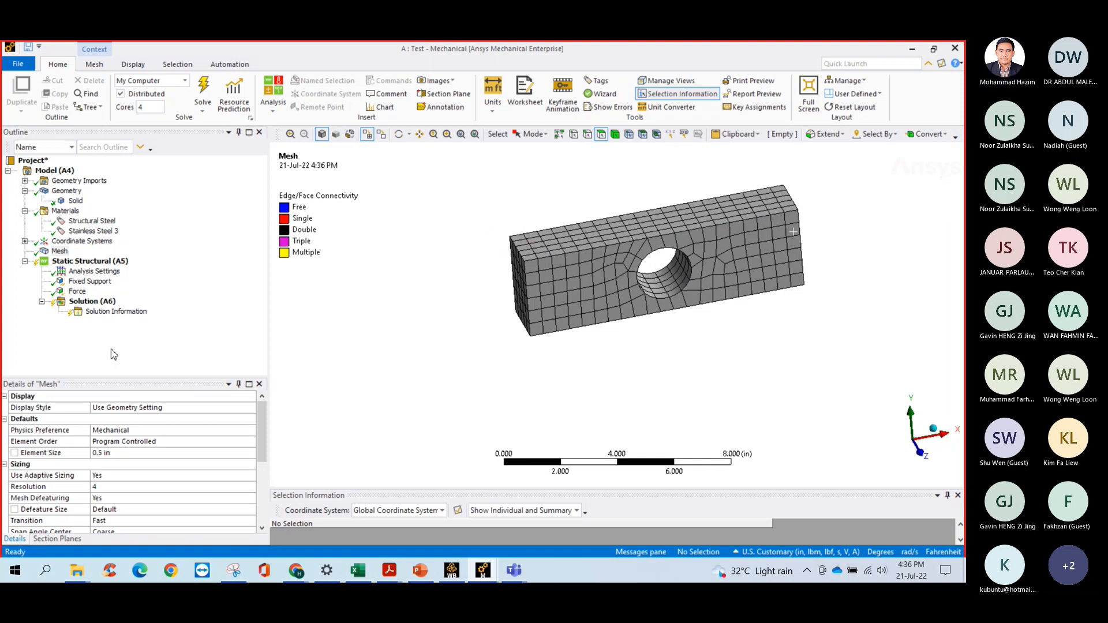
Insert a Total Deformation result under the Static Structural solution.
{"action": "left_click", "coordinate": [92, 301]}
{"action": "right_click", "coordinate": [92, 302]}
{"action": "mouse_move", "coordinate": [151, 315]}
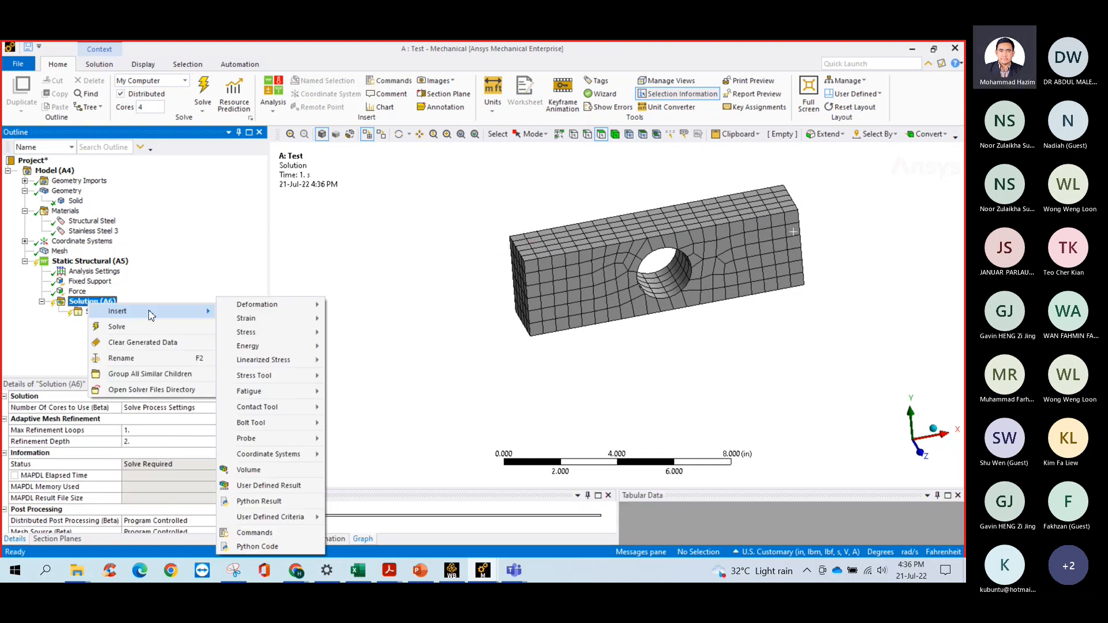
{"action": "mouse_move", "coordinate": [279, 304]}
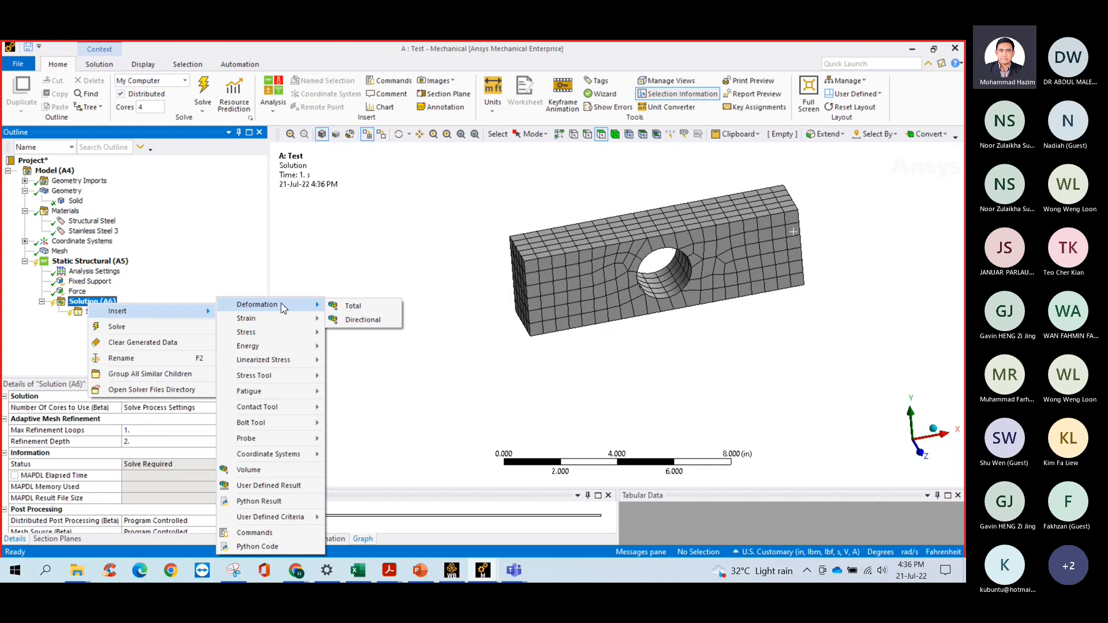
{"action": "left_click", "coordinate": [352, 307]}
Insert an Equivalent (von-Mises) Stress result for all bodies under the solution.
{"action": "right_click", "coordinate": [107, 301]}
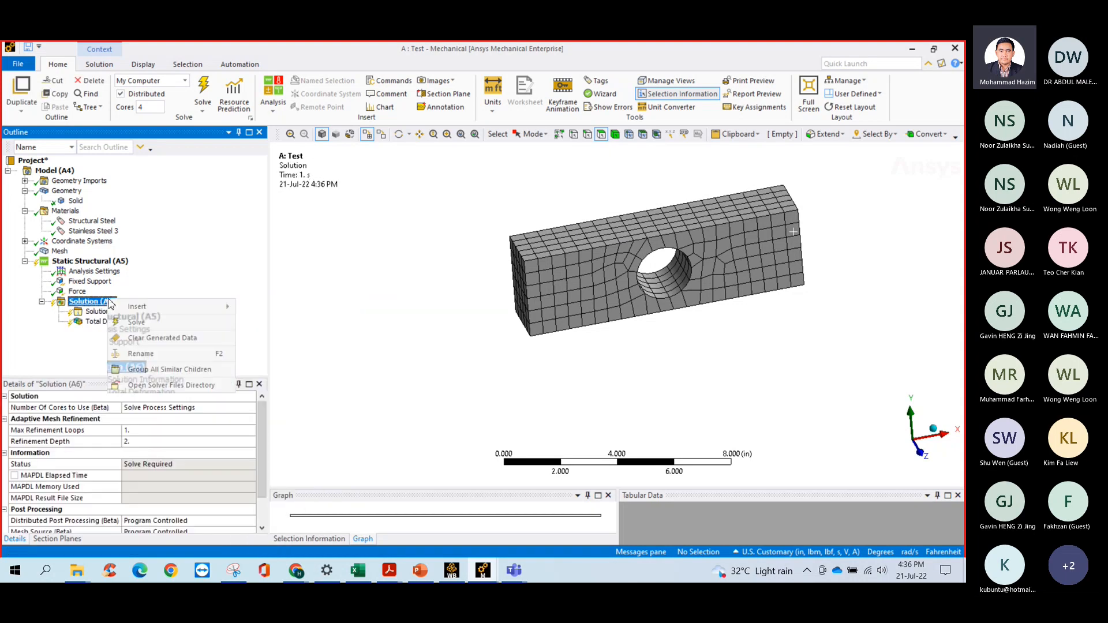
{"action": "mouse_move", "coordinate": [195, 309]}
{"action": "mouse_move", "coordinate": [323, 333]}
{"action": "left_click", "coordinate": [371, 336]}
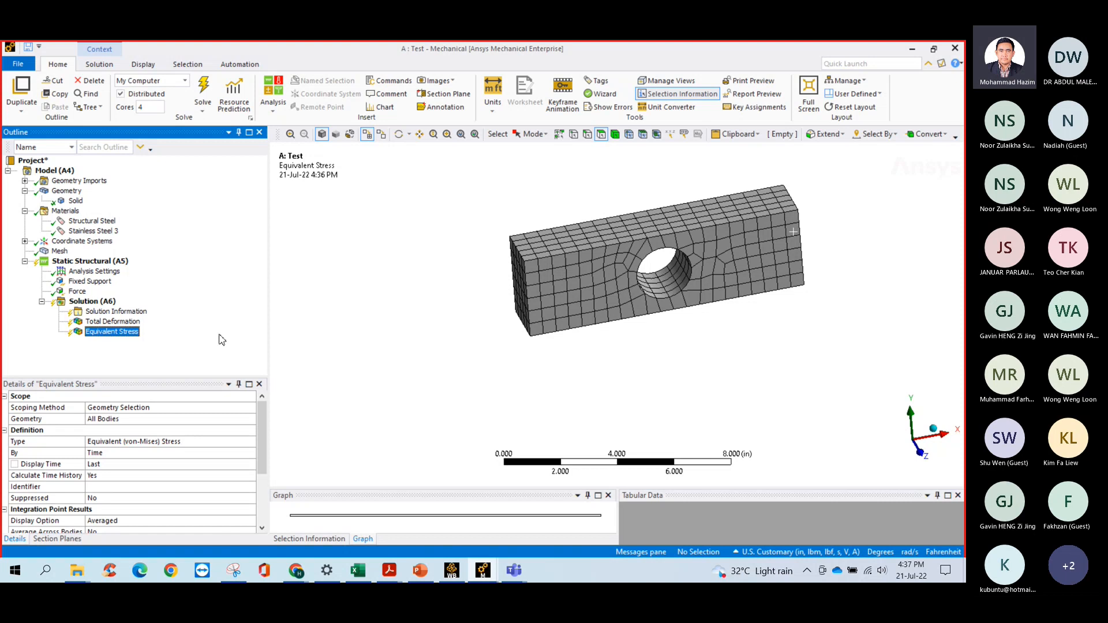
Solve the static structural analysis and inspect the equivalent stress contours from several angles.
{"action": "key", "text": "F5"}
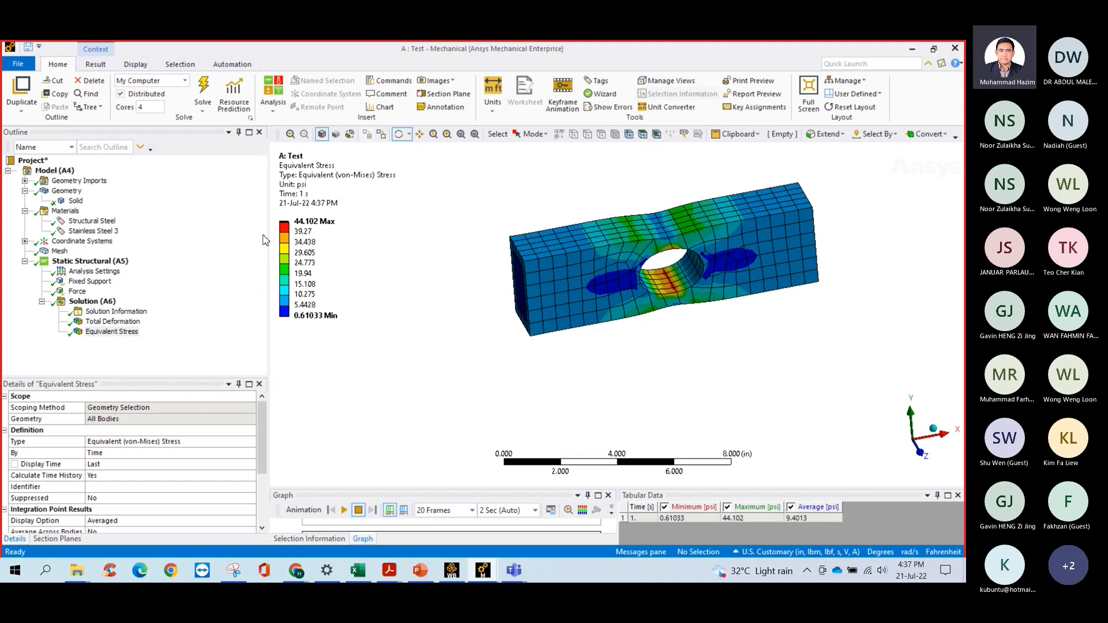
{"action": "left_click_drag", "start_coordinate": [441, 257], "coordinate": [361, 307]}
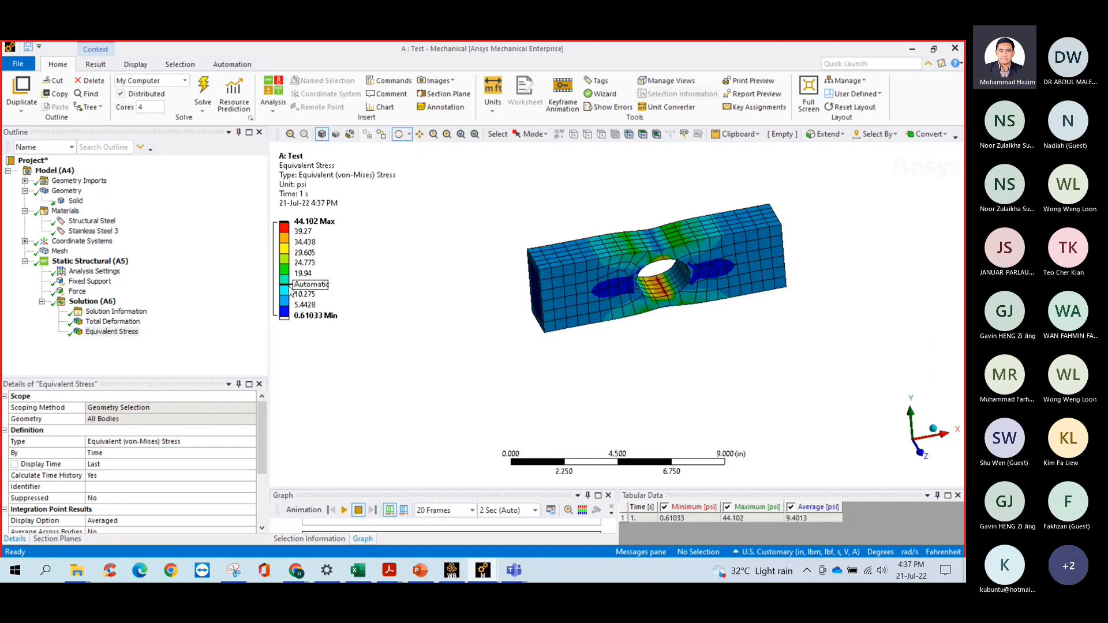
{"action": "left_click_drag", "start_coordinate": [601, 275], "coordinate": [547, 253]}
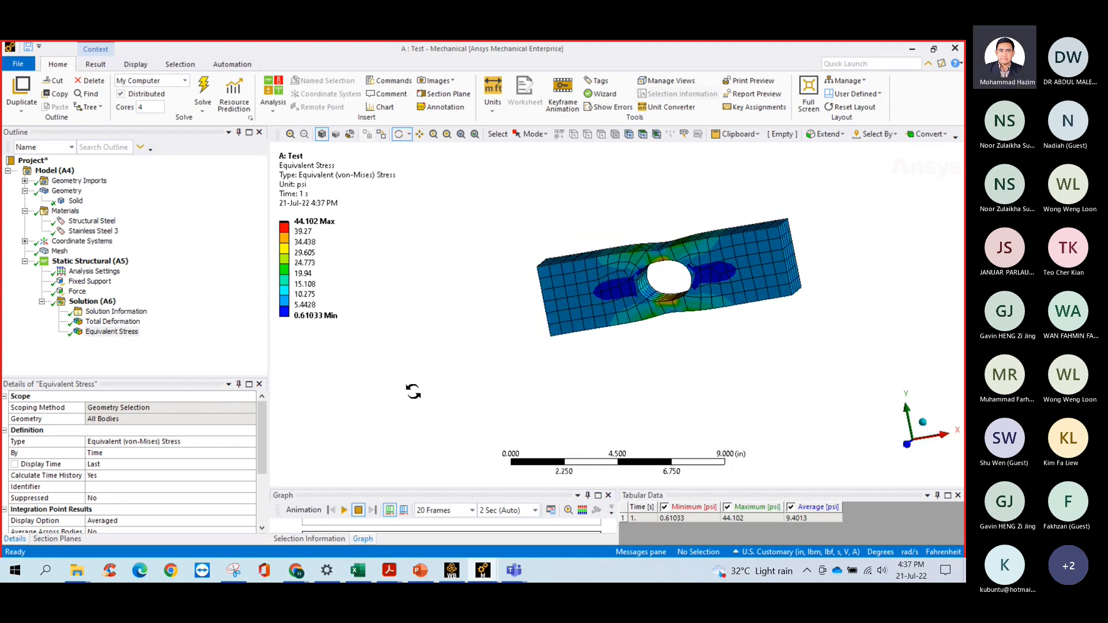
{"action": "left_click_drag", "start_coordinate": [612, 281], "coordinate": [692, 278]}
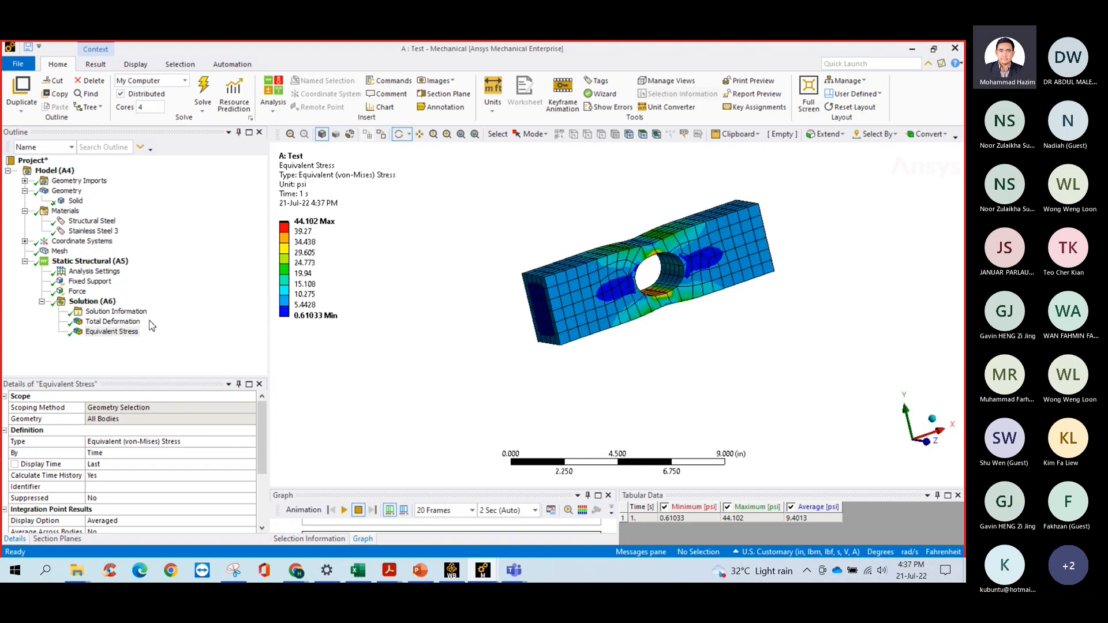
Compare the Total Deformation and Equivalent Stress contours on the block, finishing on Total Deformation.
{"action": "left_click", "coordinate": [113, 322]}
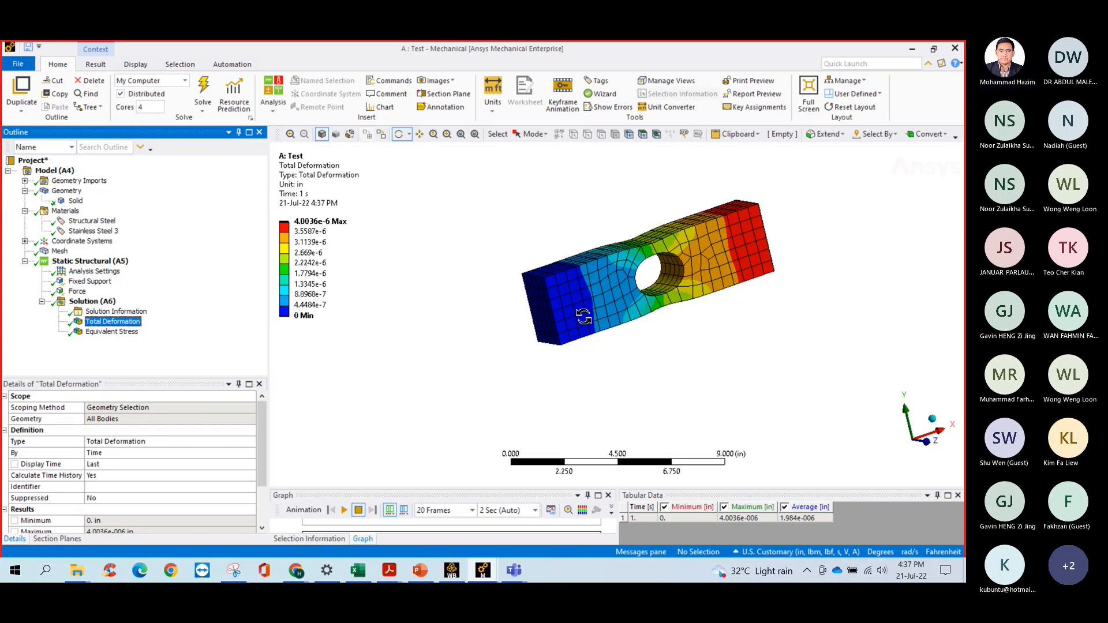
{"action": "left_click_drag", "start_coordinate": [569, 317], "coordinate": [525, 327]}
{"action": "left_click", "coordinate": [110, 331]}
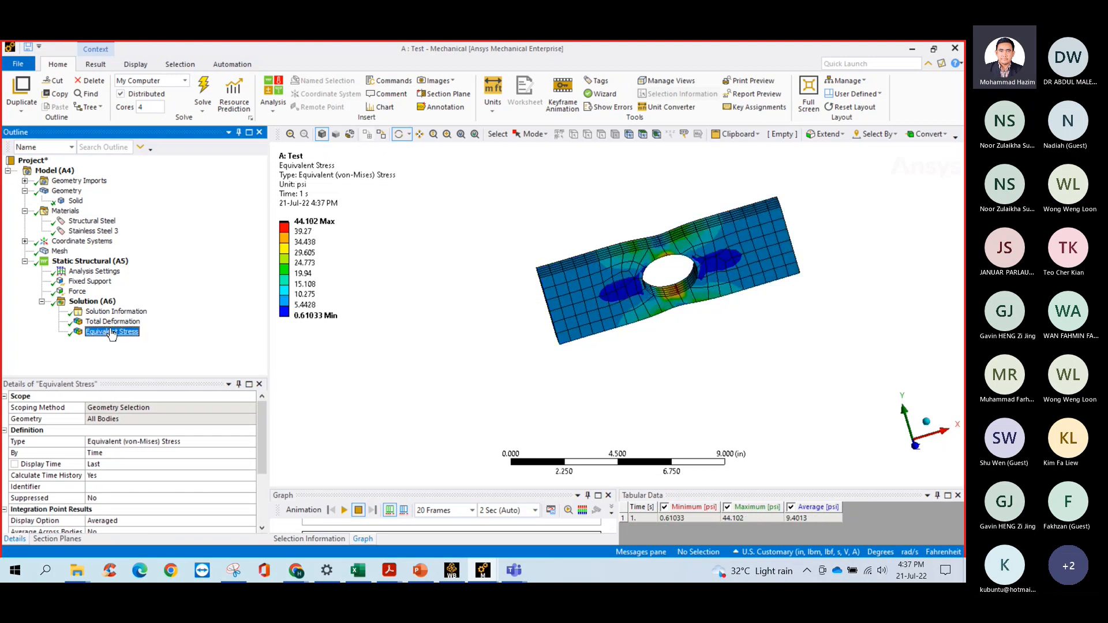
{"action": "left_click", "coordinate": [111, 321]}
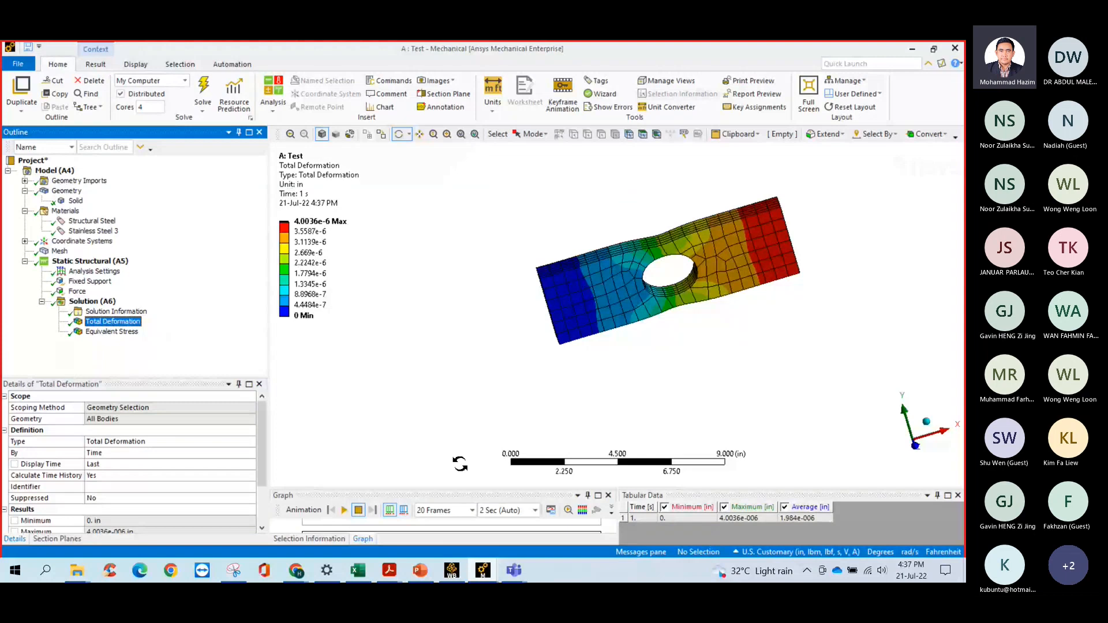
Animate the Total Deformation result of the block and compare it with the Equivalent Stress contours.
{"action": "left_click", "coordinate": [346, 512]}
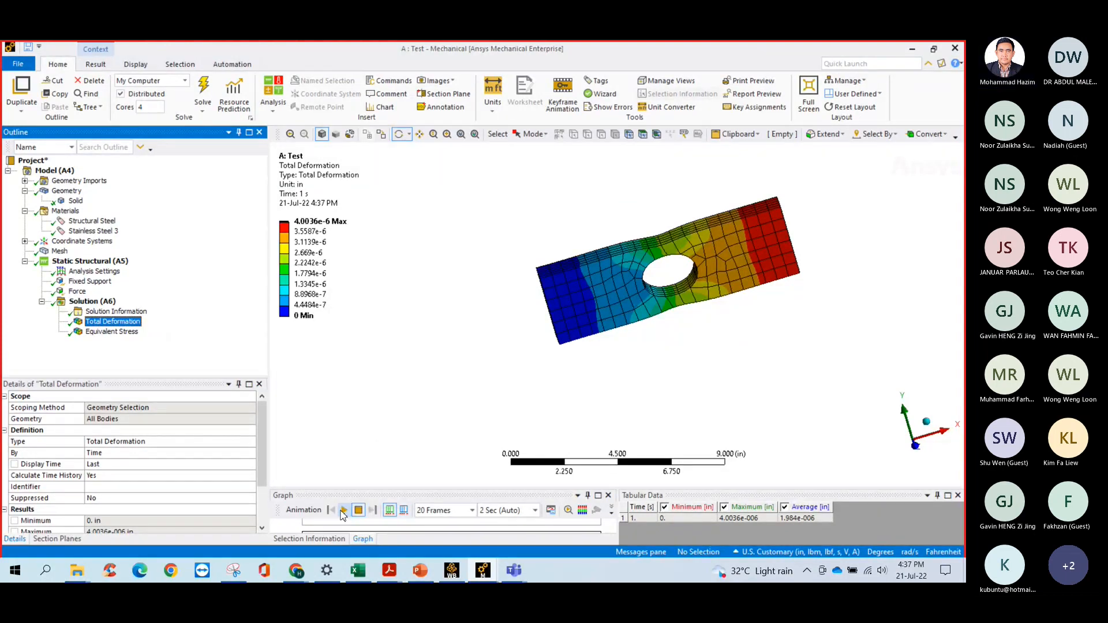
{"action": "scroll", "coordinate": [681, 465], "scroll_direction": "down", "scroll_amount": 1}
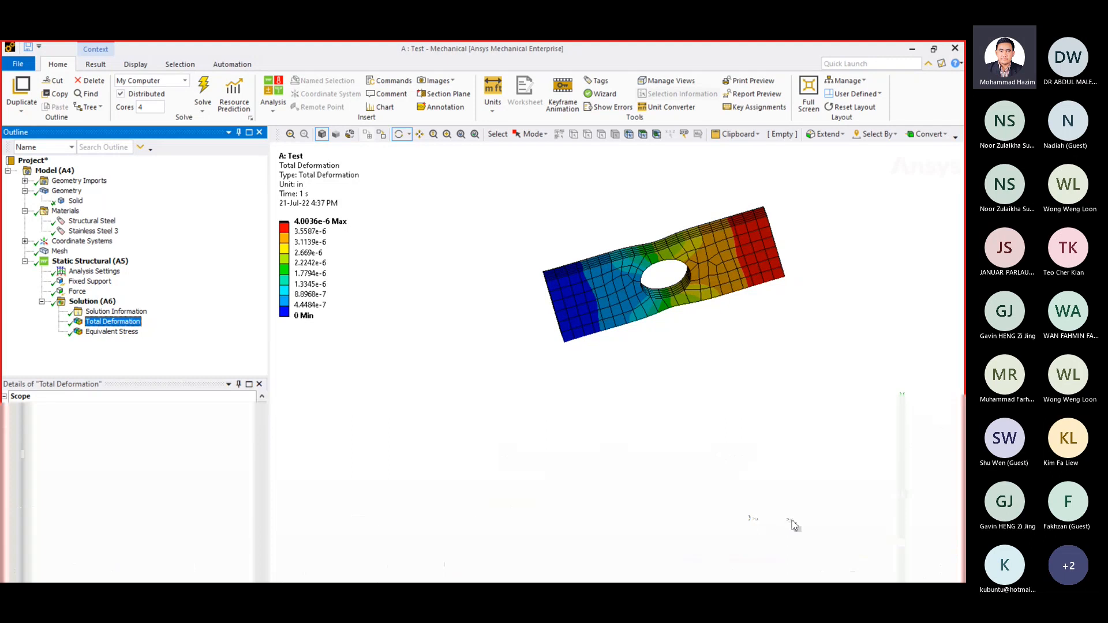
{"action": "left_click", "coordinate": [345, 510]}
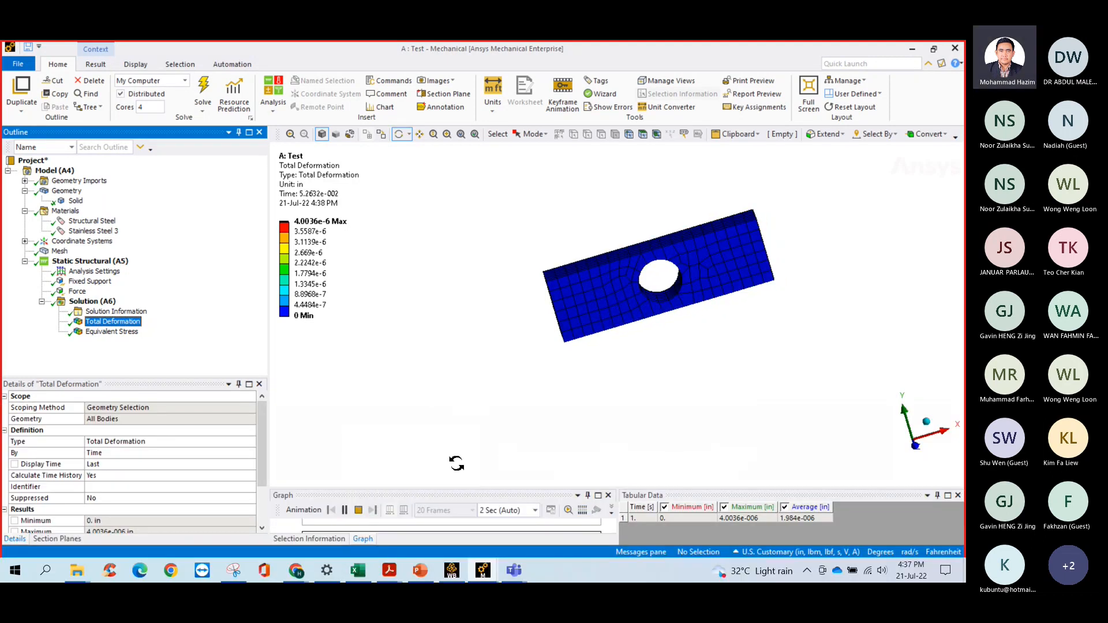
{"action": "left_click", "coordinate": [113, 332]}
{"action": "left_click", "coordinate": [113, 322]}
{"action": "left_click", "coordinate": [113, 332]}
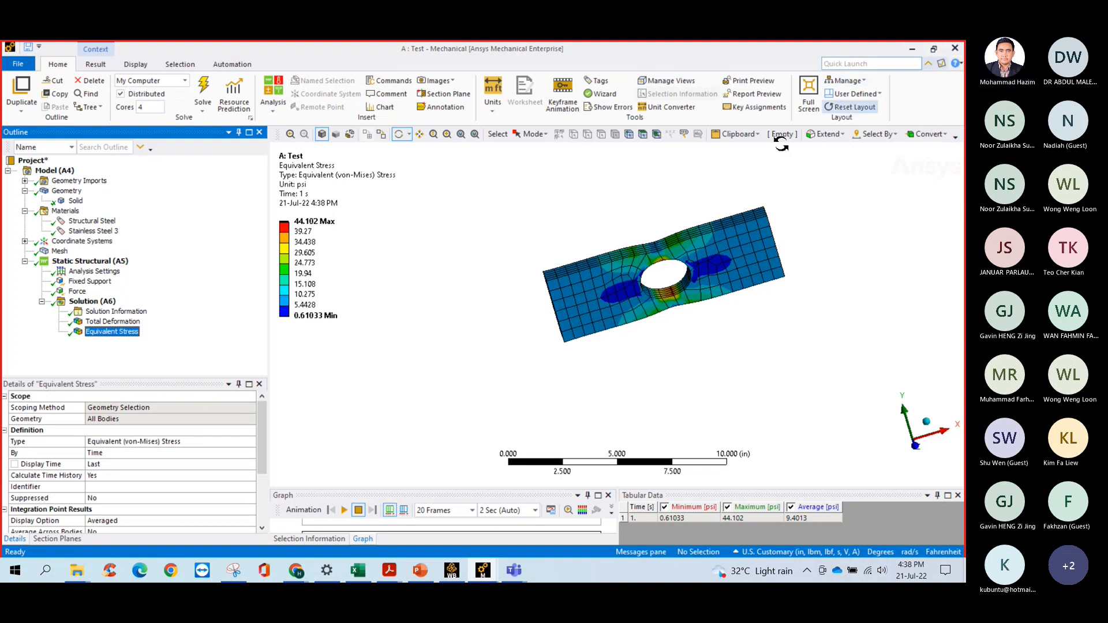
Close the Test model and switch to PowerPoint to show the Pneumatics cylinder cover slide.
{"action": "left_click", "coordinate": [951, 51]}
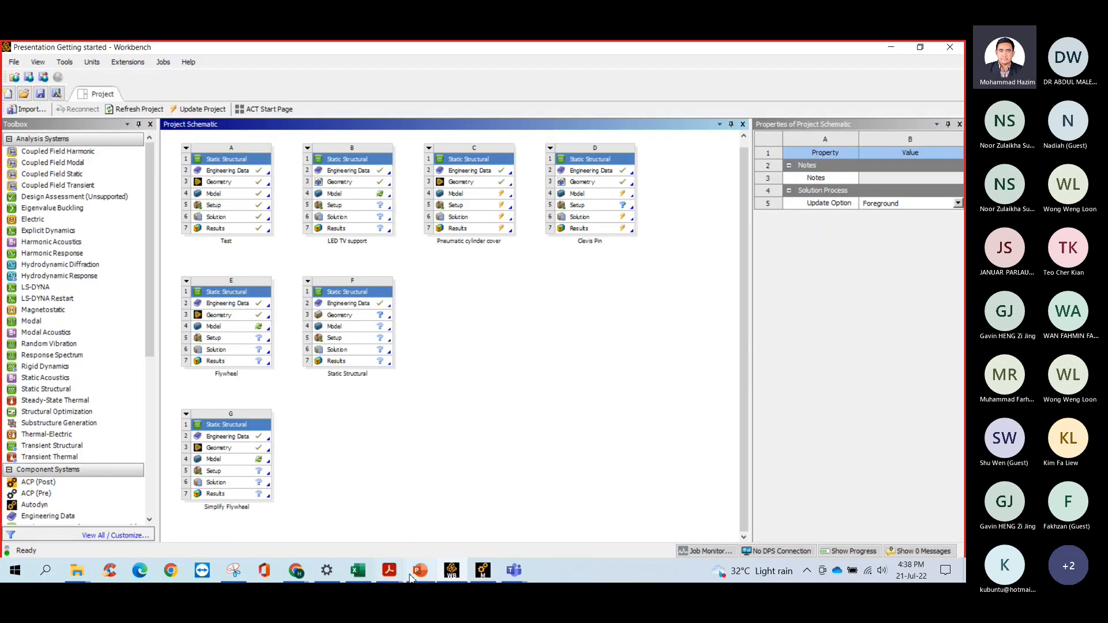
{"action": "left_click", "coordinate": [421, 570]}
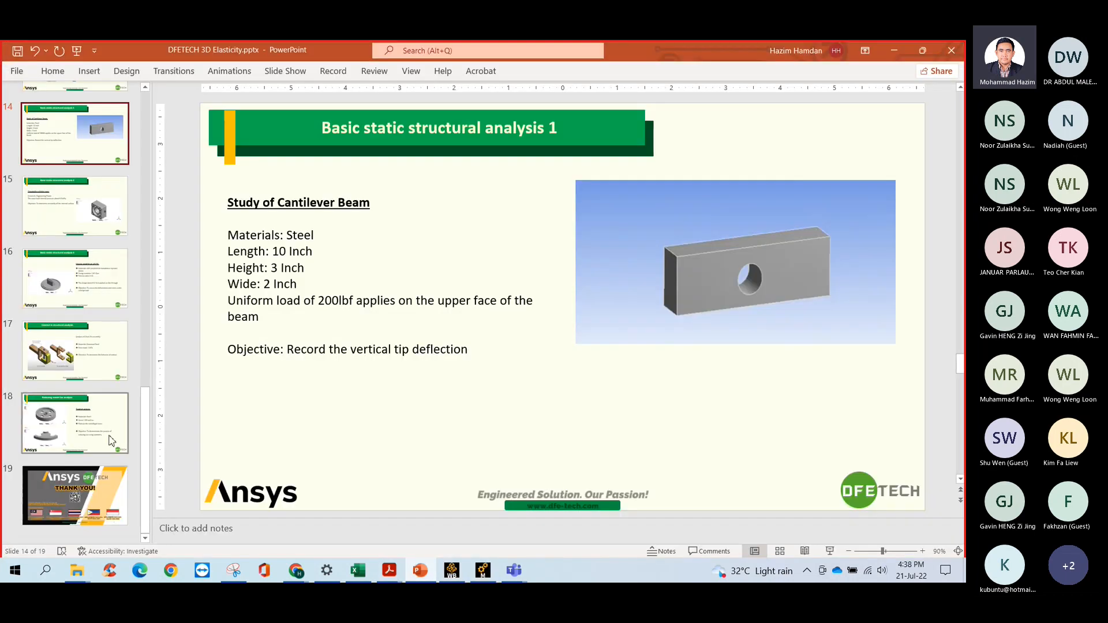
{"action": "scroll", "coordinate": [109, 404], "scroll_direction": "up", "scroll_amount": 2}
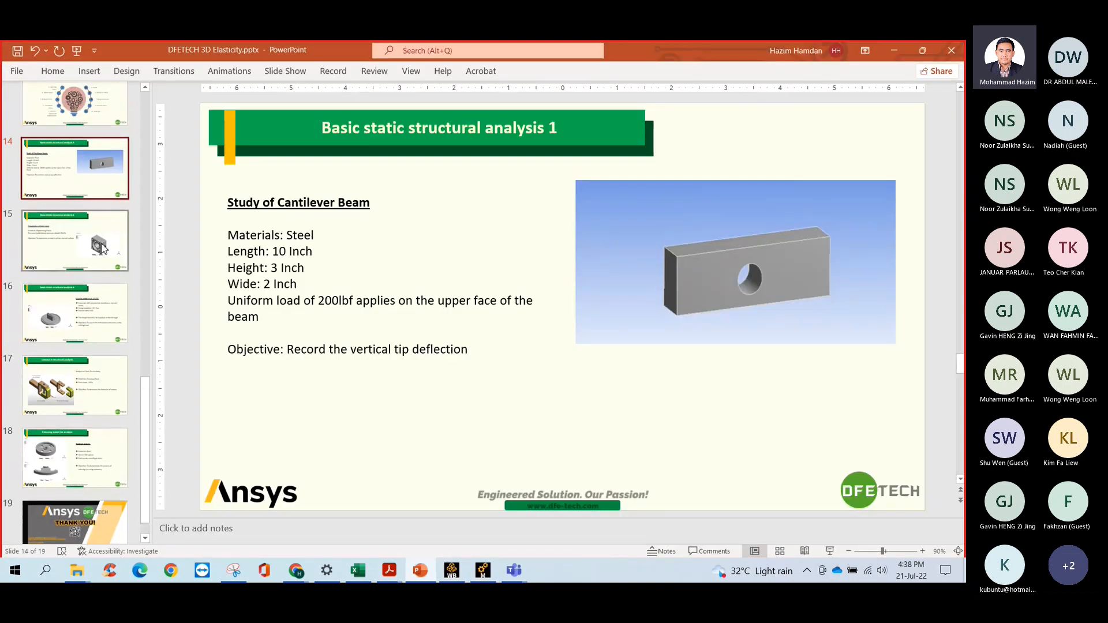
{"action": "left_click", "coordinate": [93, 282]}
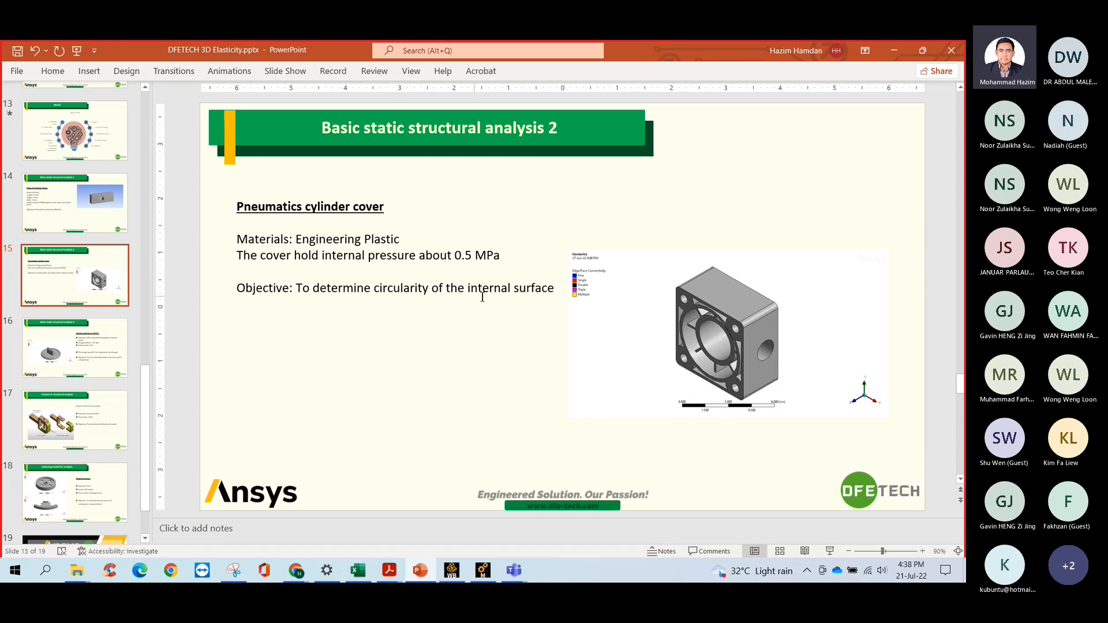
Close the already open Mechanical session of the Pneumatic cylinder cover and switch to Workbench.
{"action": "left_click", "coordinate": [482, 571]}
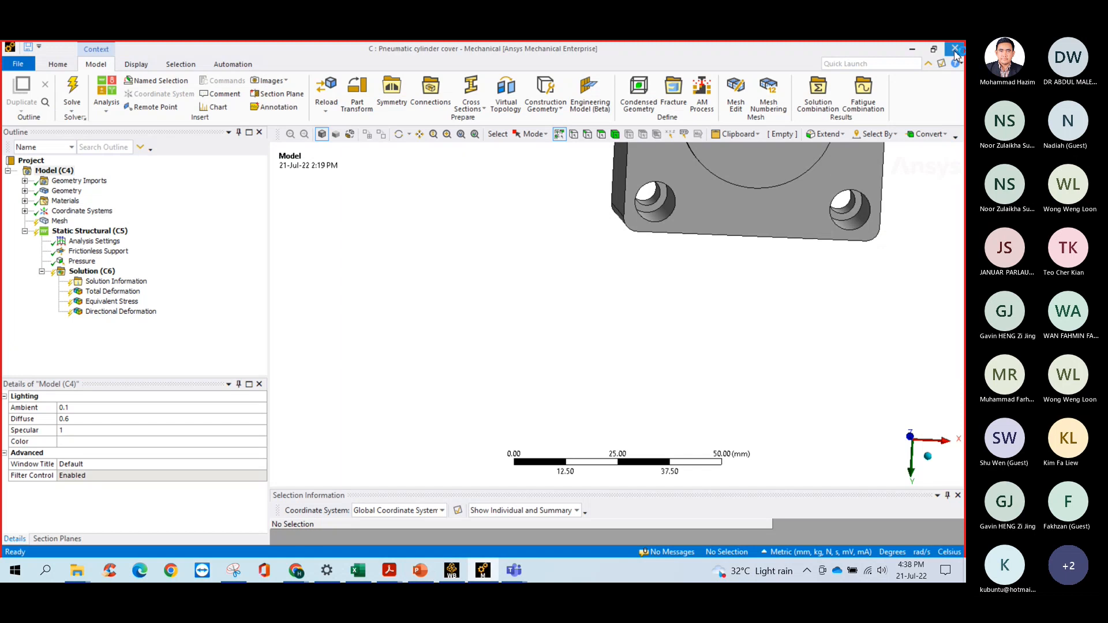
{"action": "key", "text": "alt+Tab"}
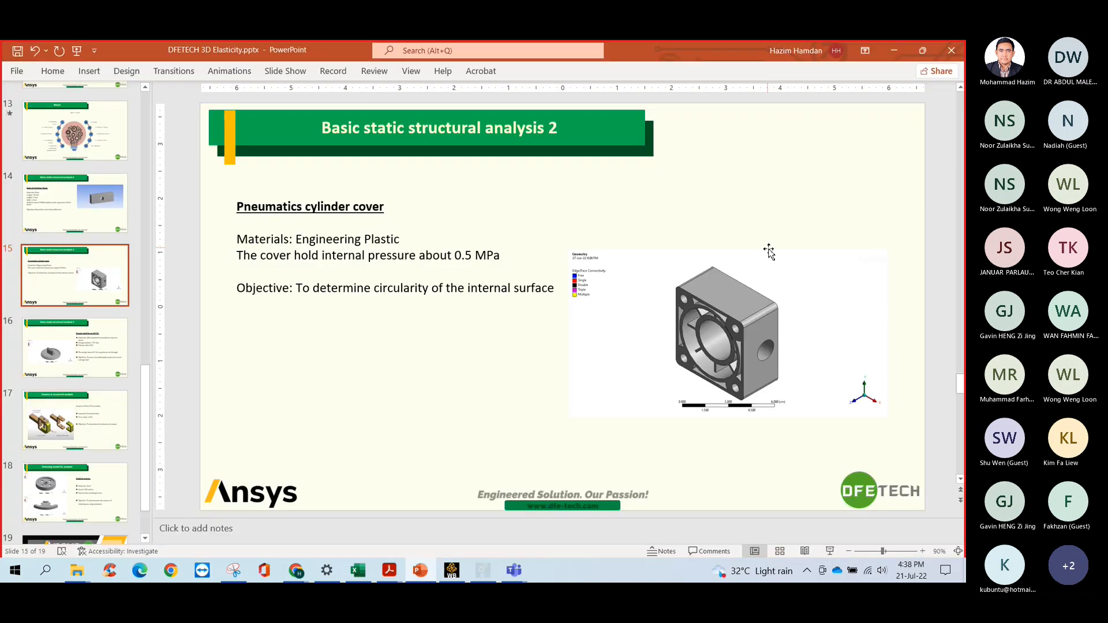
{"action": "left_click", "coordinate": [452, 571]}
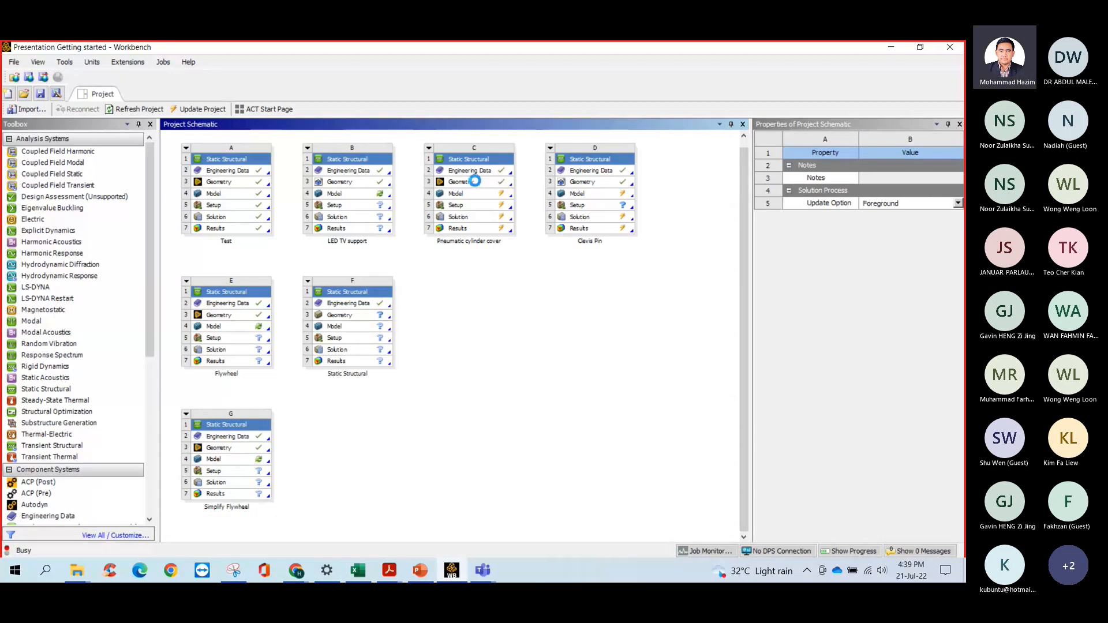
Open the Model of the Pneumatic cylinder cover system for editing in Mechanical.
{"action": "left_click", "coordinate": [472, 182]}
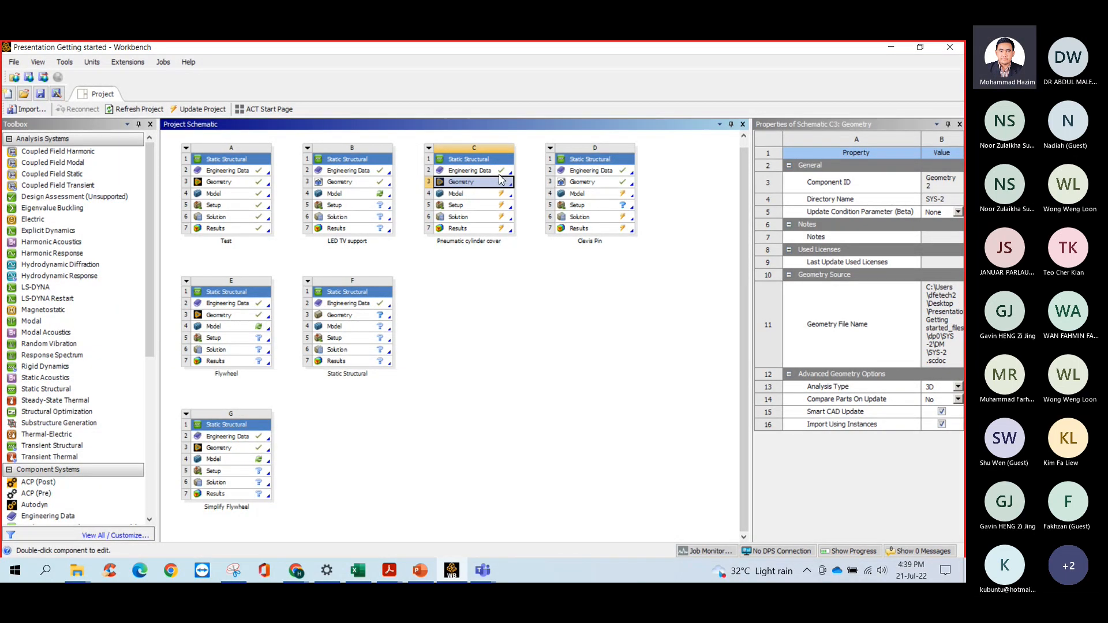
{"action": "left_click", "coordinate": [483, 198]}
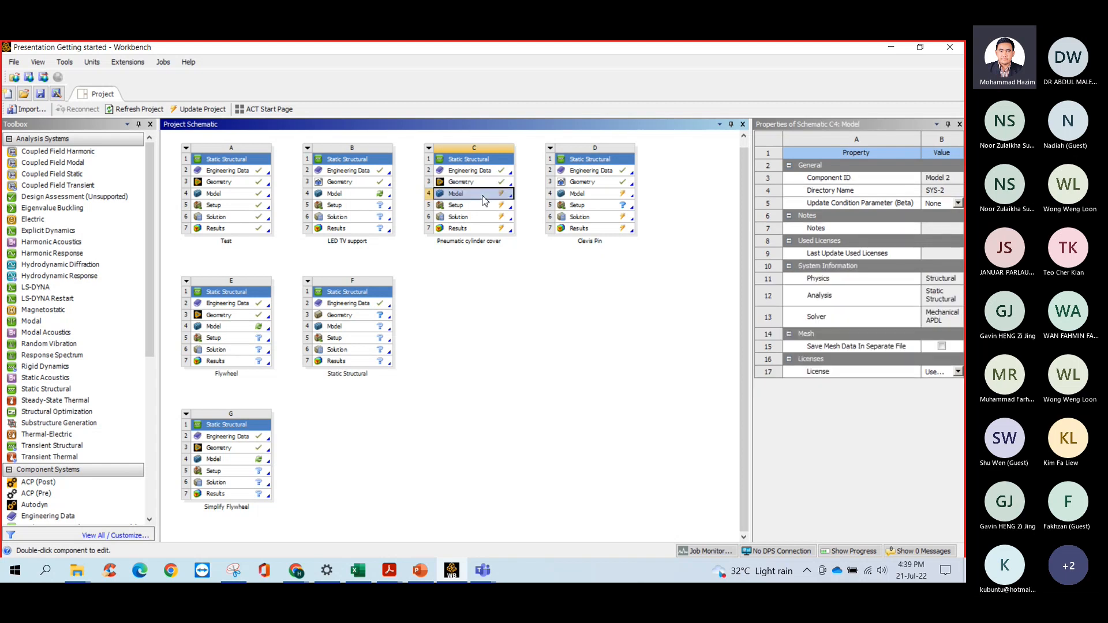
{"action": "right_click", "coordinate": [483, 198]}
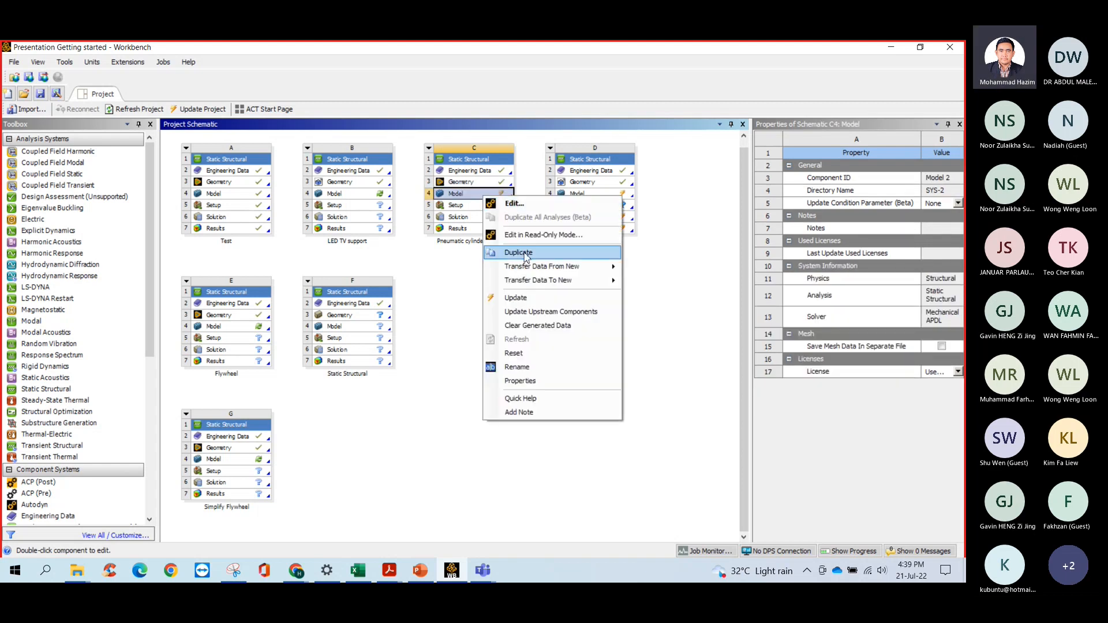
{"action": "left_click", "coordinate": [472, 248]}
{"action": "left_click", "coordinate": [471, 193]}
{"action": "double_click", "coordinate": [471, 194]}
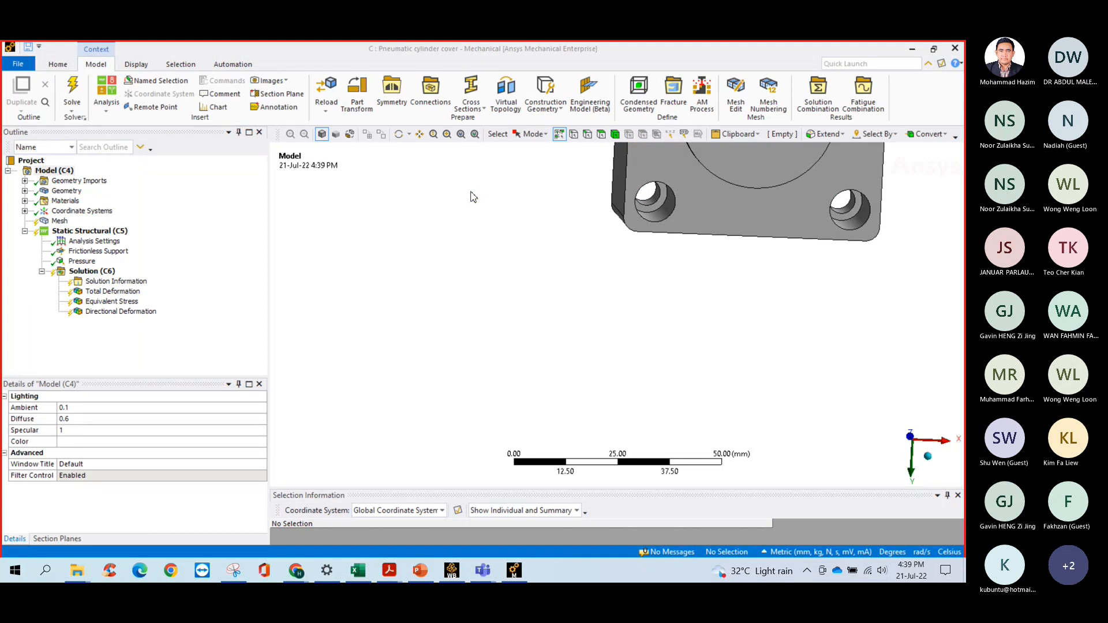
Examine the pneumatic cylinder cover geometry from several angles, finishing in an isometric view of its ribbed face and side bore.
{"action": "scroll", "coordinate": [564, 265], "scroll_direction": "down", "scroll_amount": 5}
{"action": "middle_click_drag", "start_coordinate": [577, 239], "coordinate": [760, 269]}
{"action": "scroll", "coordinate": [613, 241], "scroll_direction": "down", "scroll_amount": 3}
{"action": "scroll", "coordinate": [613, 241], "scroll_direction": "up", "scroll_amount": 6}
{"action": "scroll", "coordinate": [579, 241], "scroll_direction": "down", "scroll_amount": 3}
{"action": "middle_click_drag", "start_coordinate": [497, 240], "coordinate": [570, 208]}
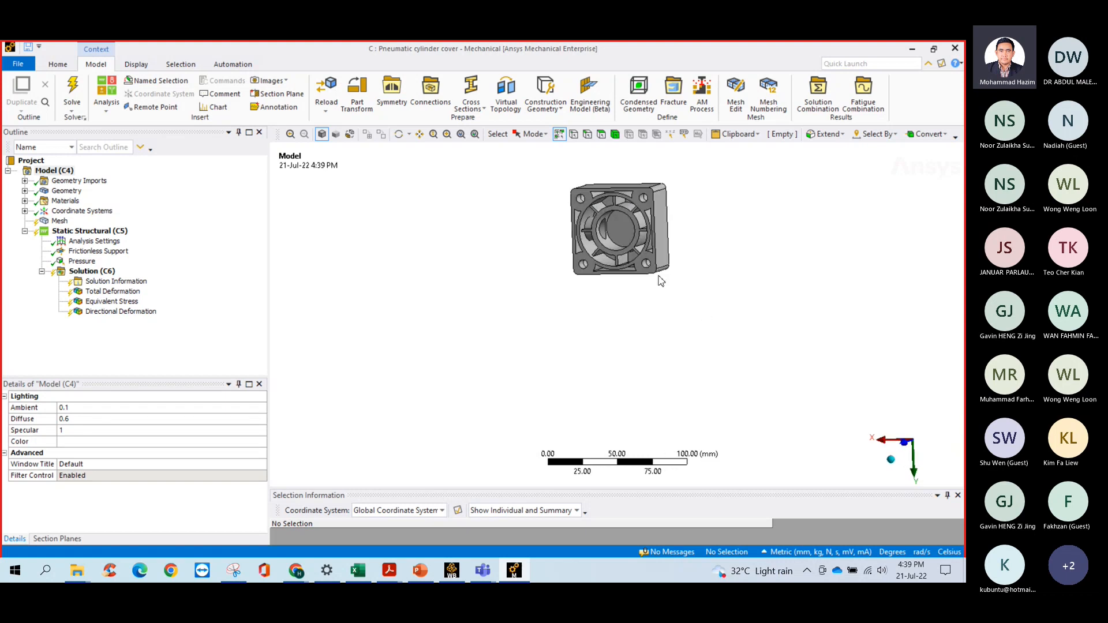
{"action": "scroll", "coordinate": [705, 274], "scroll_direction": "down", "scroll_amount": 2}
{"action": "scroll", "coordinate": [517, 190], "scroll_direction": "up", "scroll_amount": 3}
{"action": "scroll", "coordinate": [506, 196], "scroll_direction": "up", "scroll_amount": 3}
{"action": "scroll", "coordinate": [567, 228], "scroll_direction": "down", "scroll_amount": 3}
{"action": "middle_click_drag", "start_coordinate": [577, 226], "coordinate": [669, 254]}
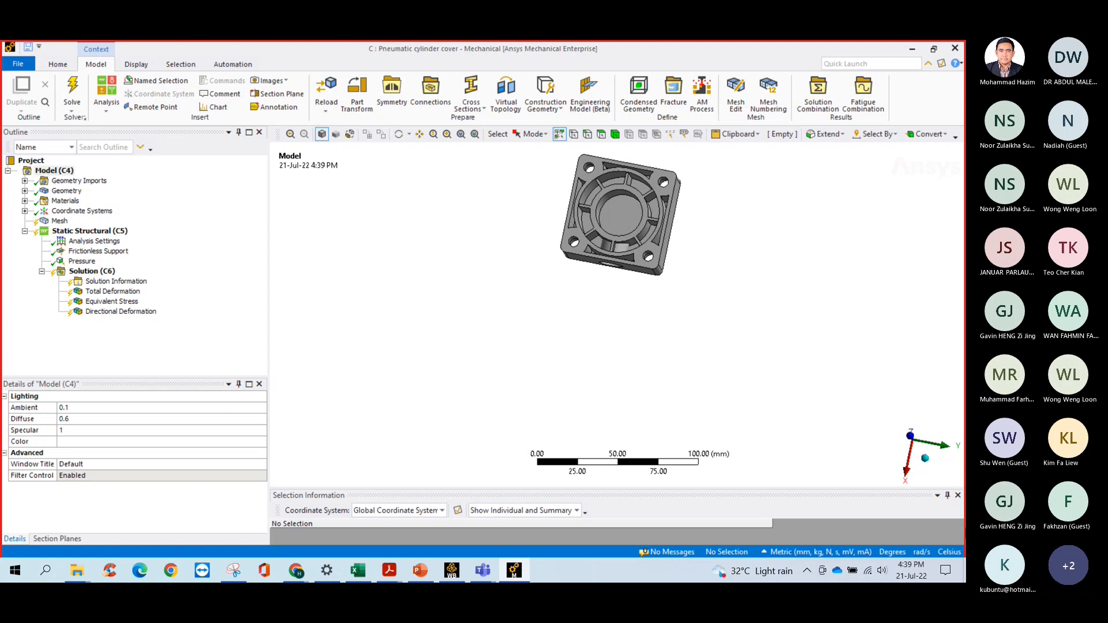
{"action": "left_click", "coordinate": [925, 458]}
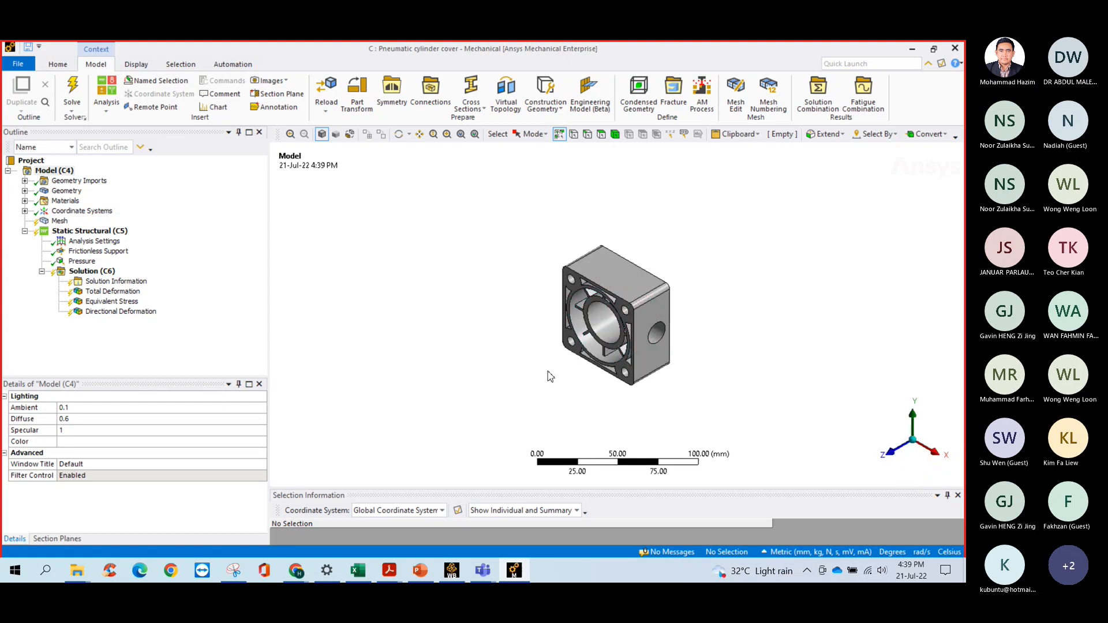
{"action": "scroll", "coordinate": [543, 380], "scroll_direction": "up", "scroll_amount": 2}
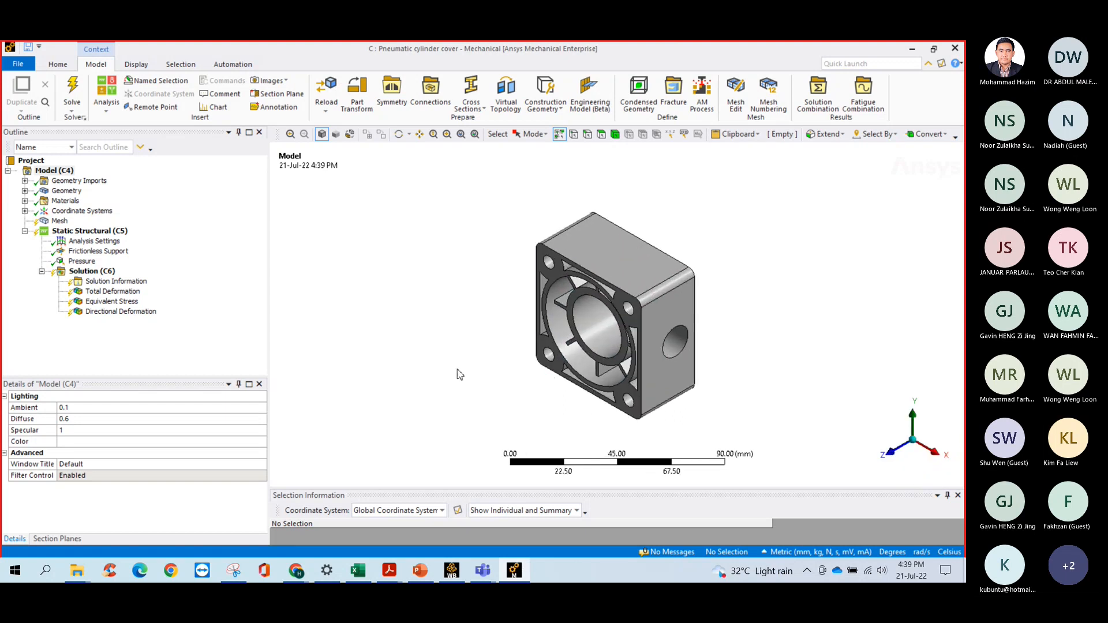
{"action": "mouse_move", "coordinate": [442, 378]}
{"action": "middle_mouse_down"}
{"action": "mouse_move", "coordinate": [451, 361]}
{"action": "mouse_move", "coordinate": [438, 370]}
{"action": "middle_mouse_up"}
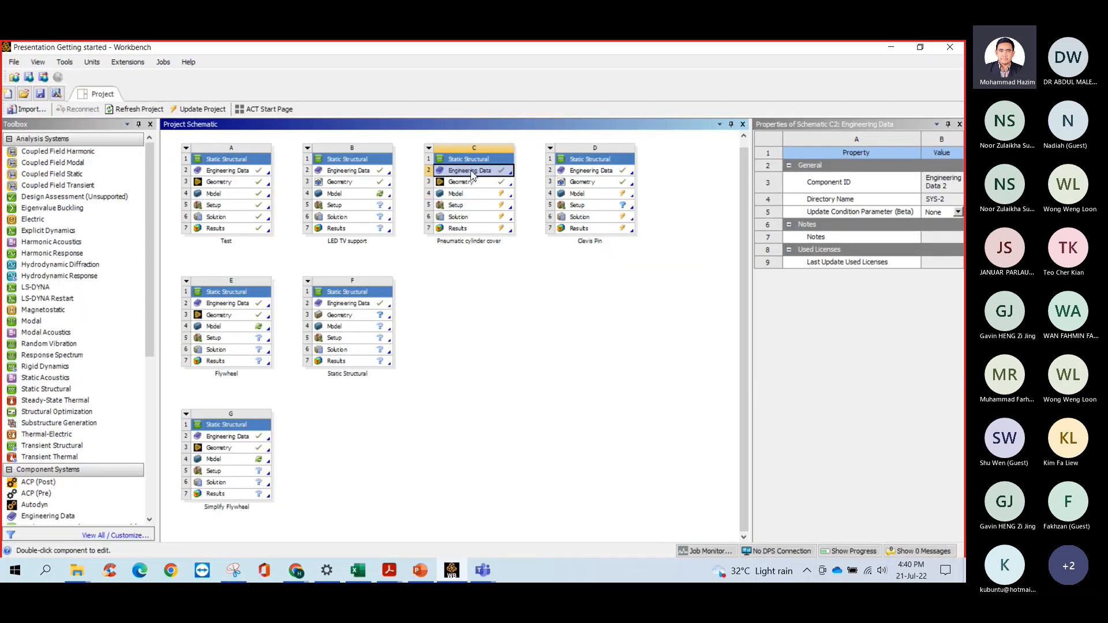
Add a new material named ABS Plastic to the Engineering Data of the Pneumatic cylinder cover system.
{"action": "double_click", "coordinate": [472, 172]}
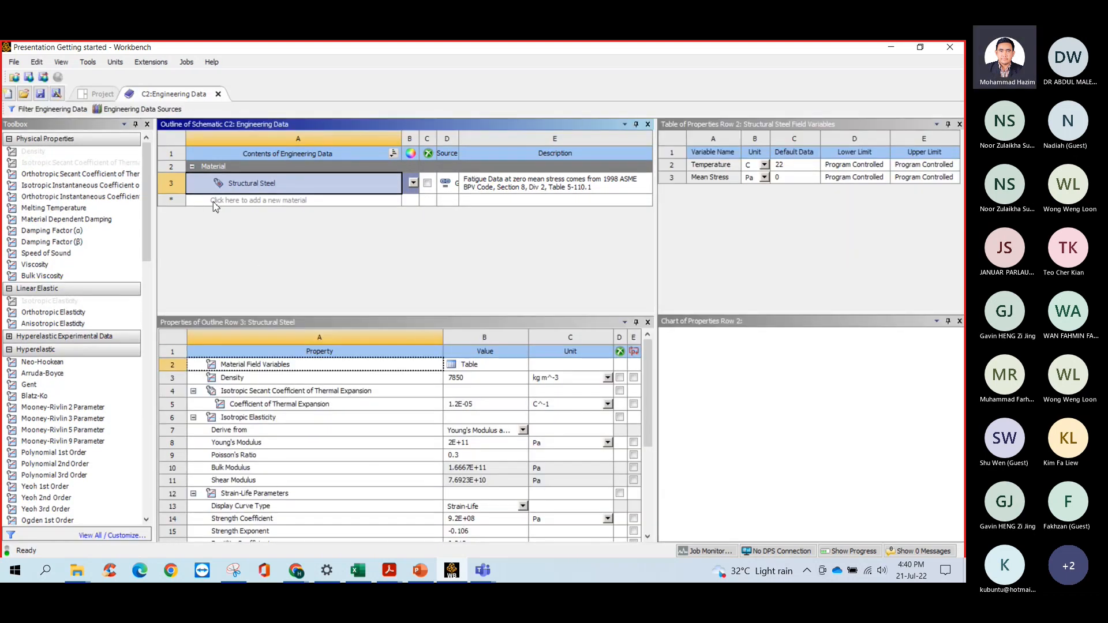
{"action": "left_click", "coordinate": [213, 202]}
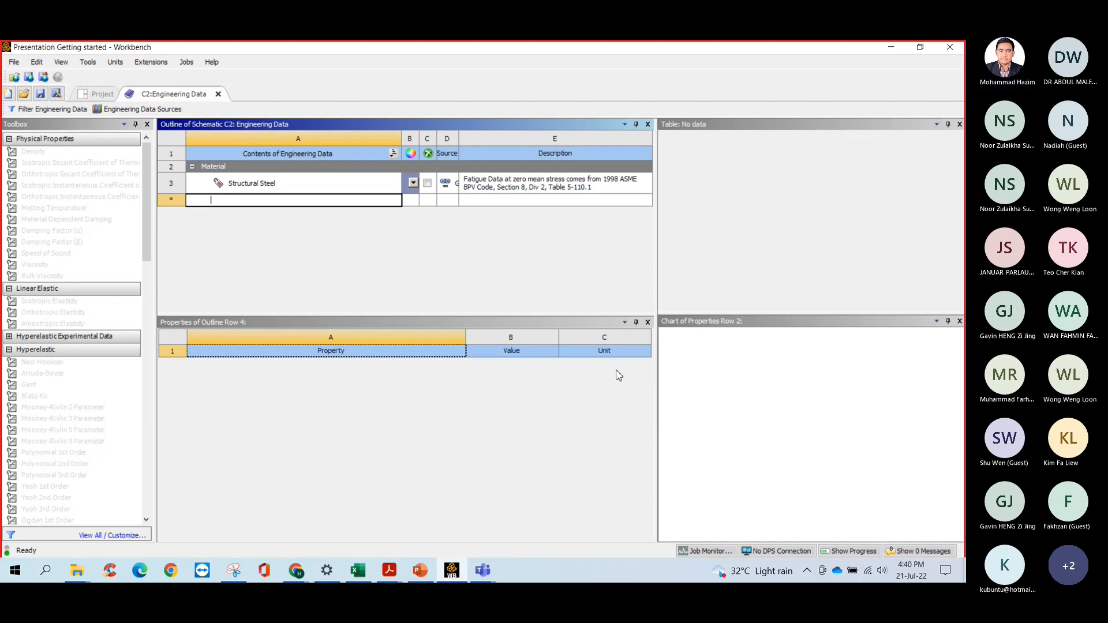
{"action": "type", "text": "AB"}
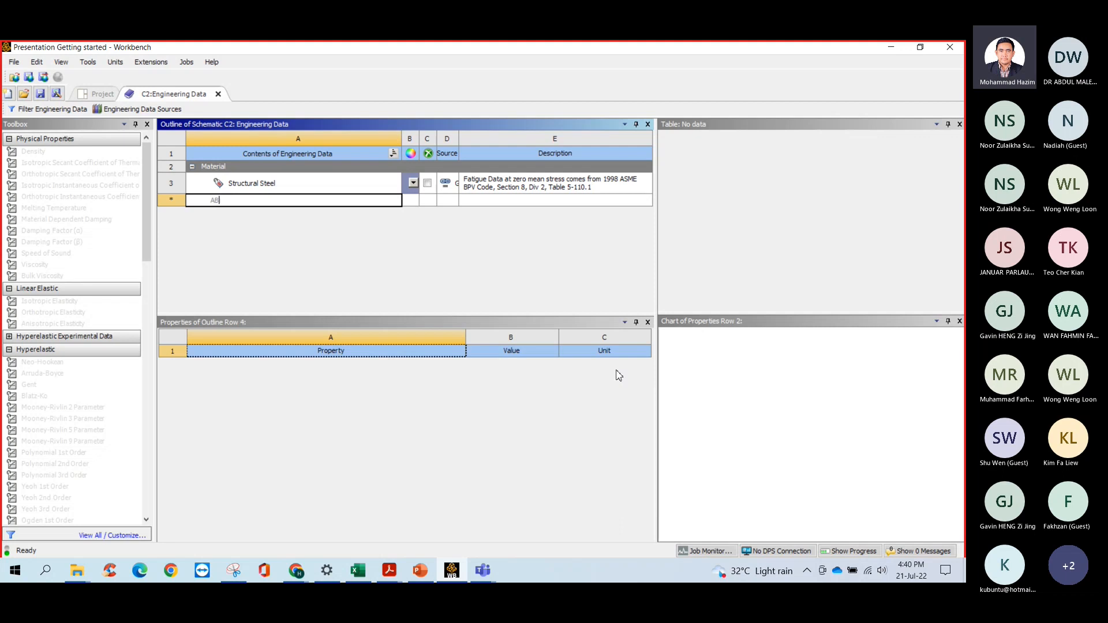
{"action": "type", "text": "S Plastic"}
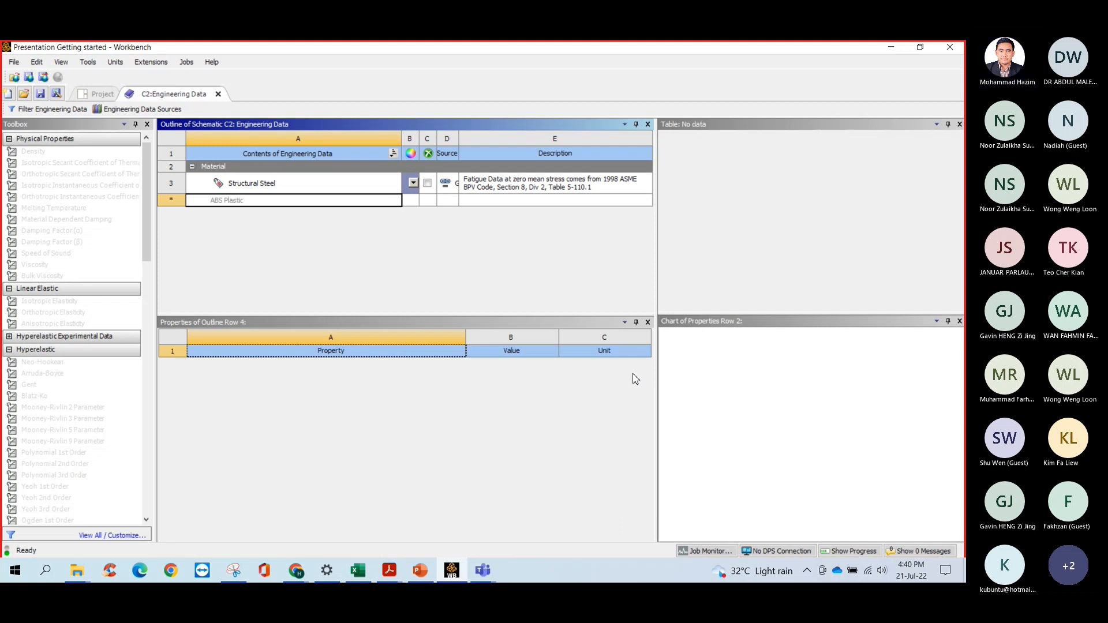
{"action": "key", "text": "Return"}
Add the Isotropic Elasticity property to ABS Plastic, keeping it derived from Young's Modulus and Poisson's Ratio.
{"action": "left_click_drag", "start_coordinate": [49, 301], "coordinate": [269, 181]}
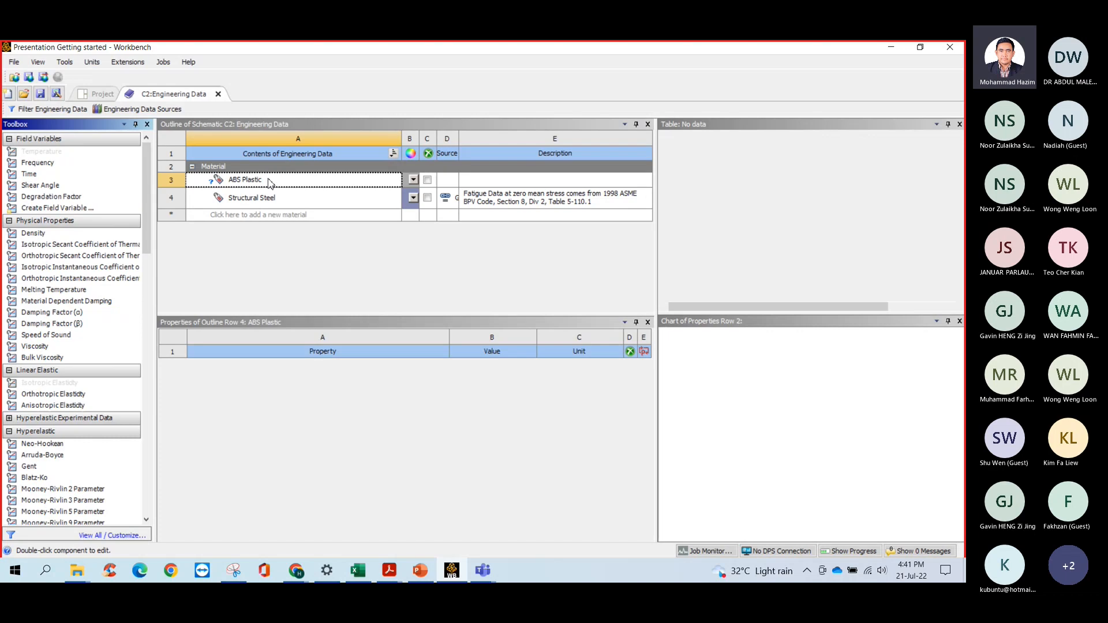
{"action": "left_click", "coordinate": [496, 392]}
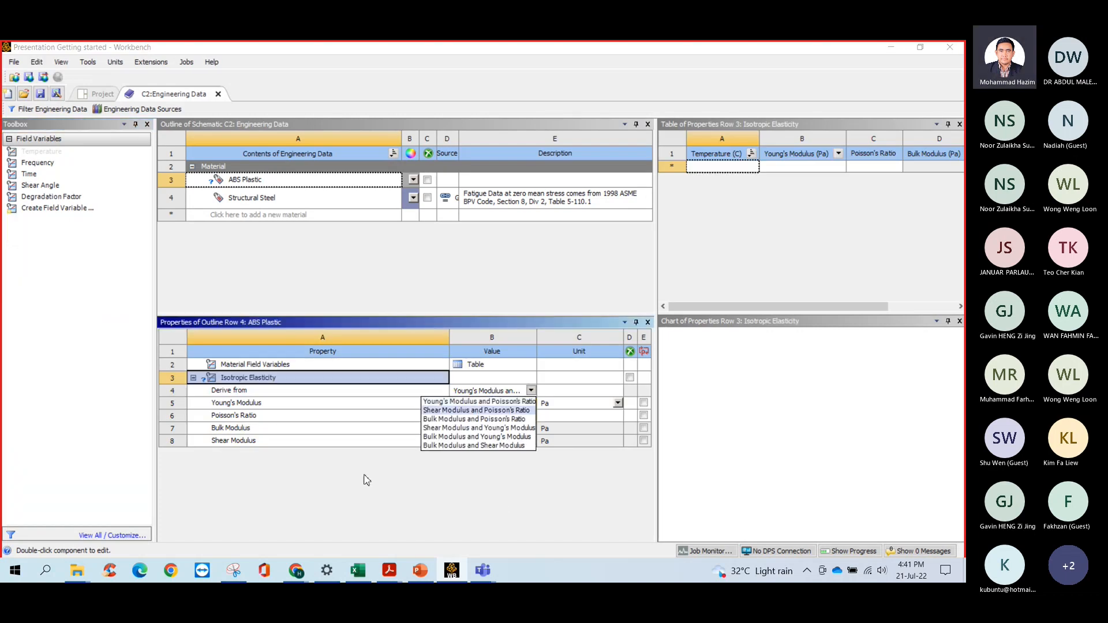
{"action": "left_click", "coordinate": [420, 570]}
{"action": "left_click", "coordinate": [451, 571]}
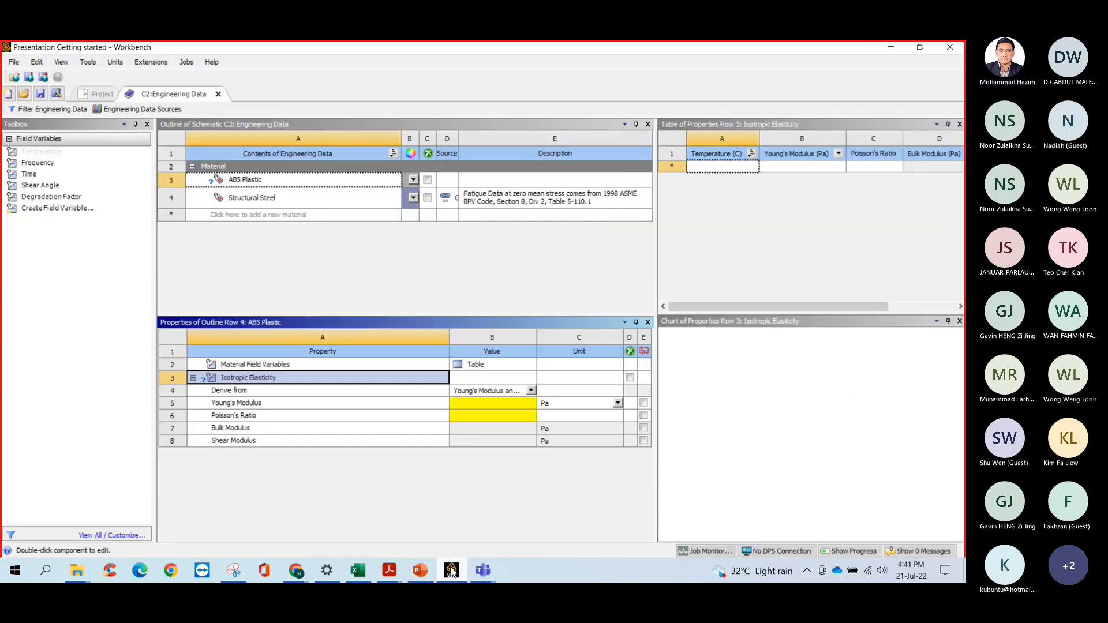
Set the Young's Modulus of ABS Plastic to 2.2e10 Pa.
{"action": "left_click", "coordinate": [485, 404]}
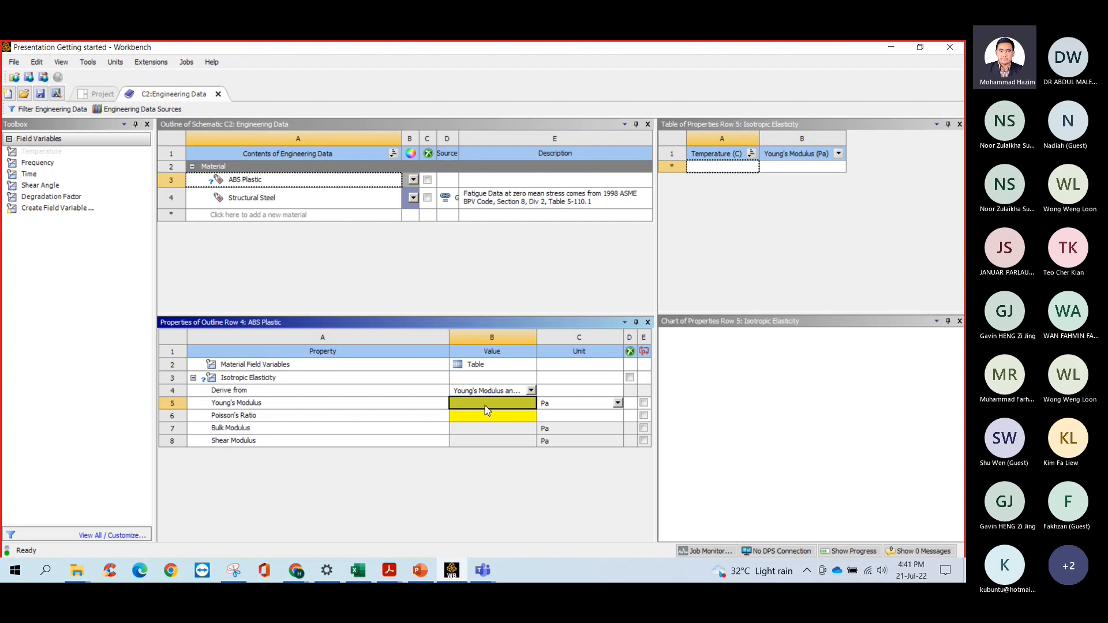
{"action": "type", "text": "2.2"}
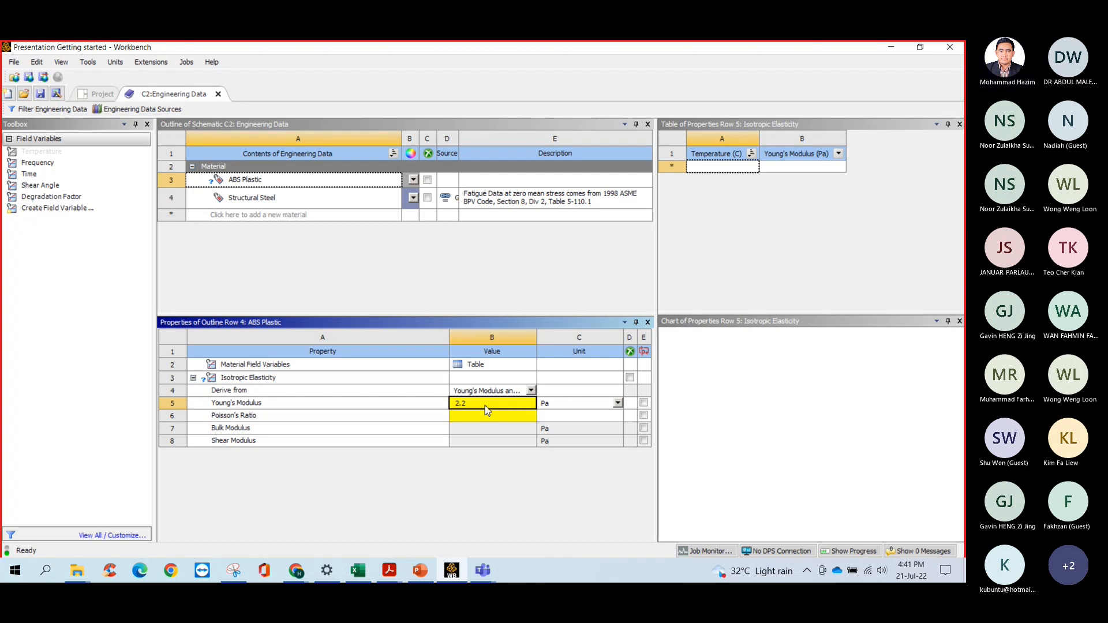
{"action": "type", "text": "e10"}
{"action": "key", "text": "Return"}
Set the Poisson's Ratio of ABS Plastic to 0.3.
{"action": "left_click", "coordinate": [487, 415]}
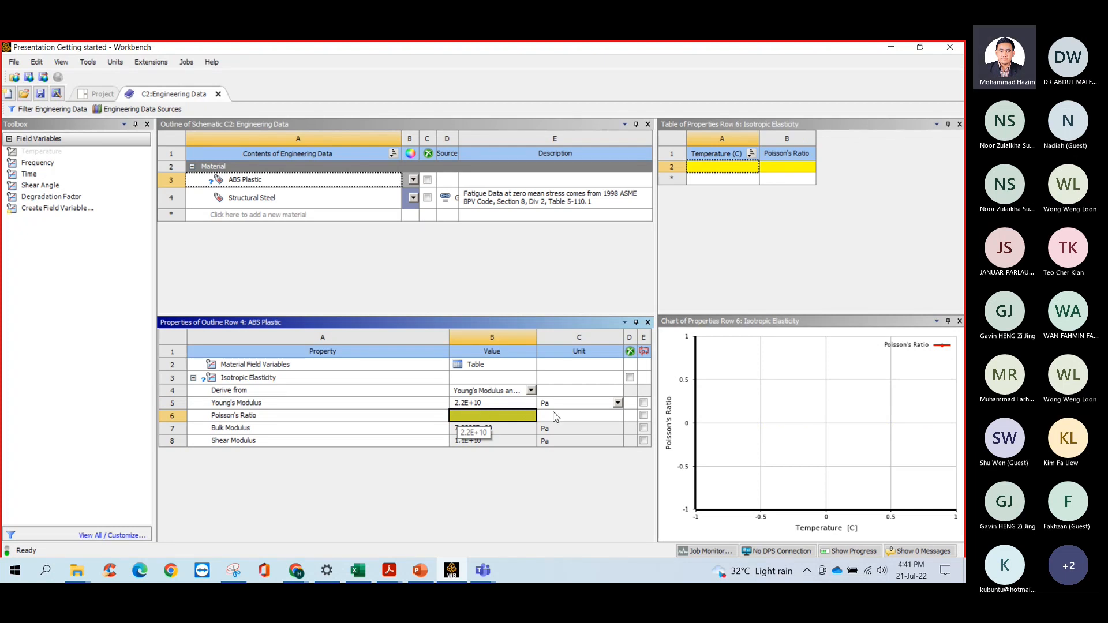
{"action": "left_click", "coordinate": [483, 415]}
{"action": "type", "text": "0.3"}
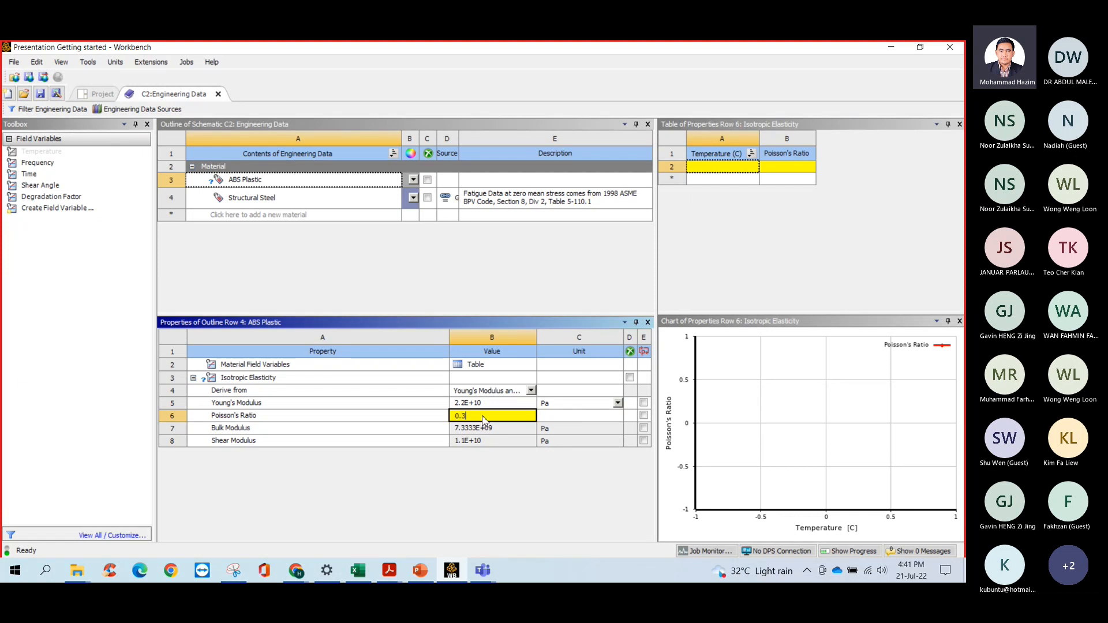
{"action": "left_click", "coordinate": [416, 473]}
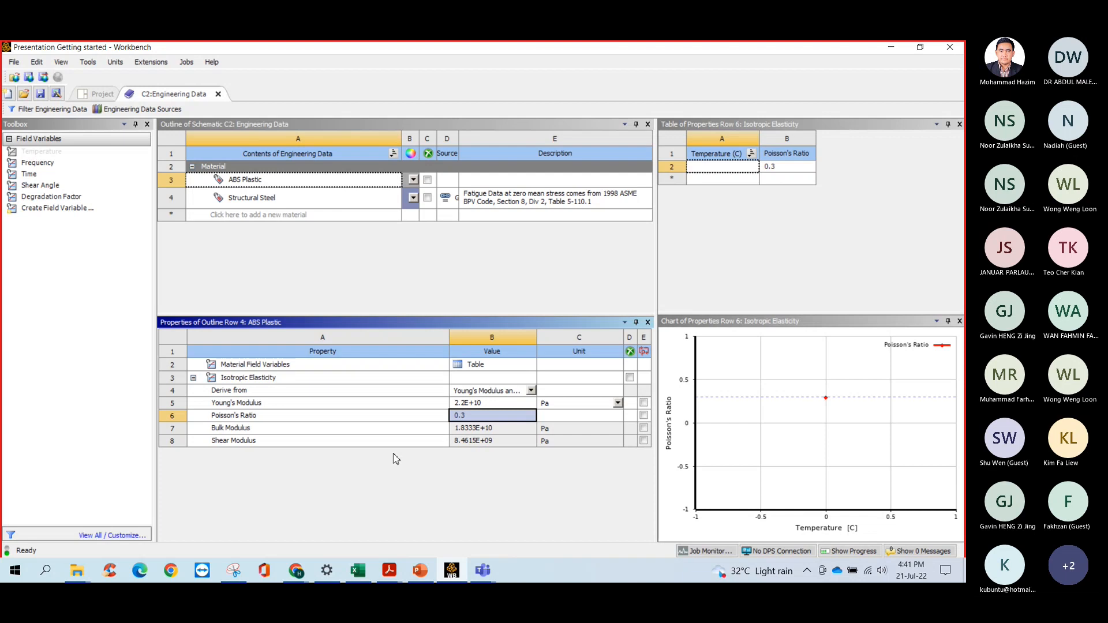
{"action": "left_click", "coordinate": [372, 406]}
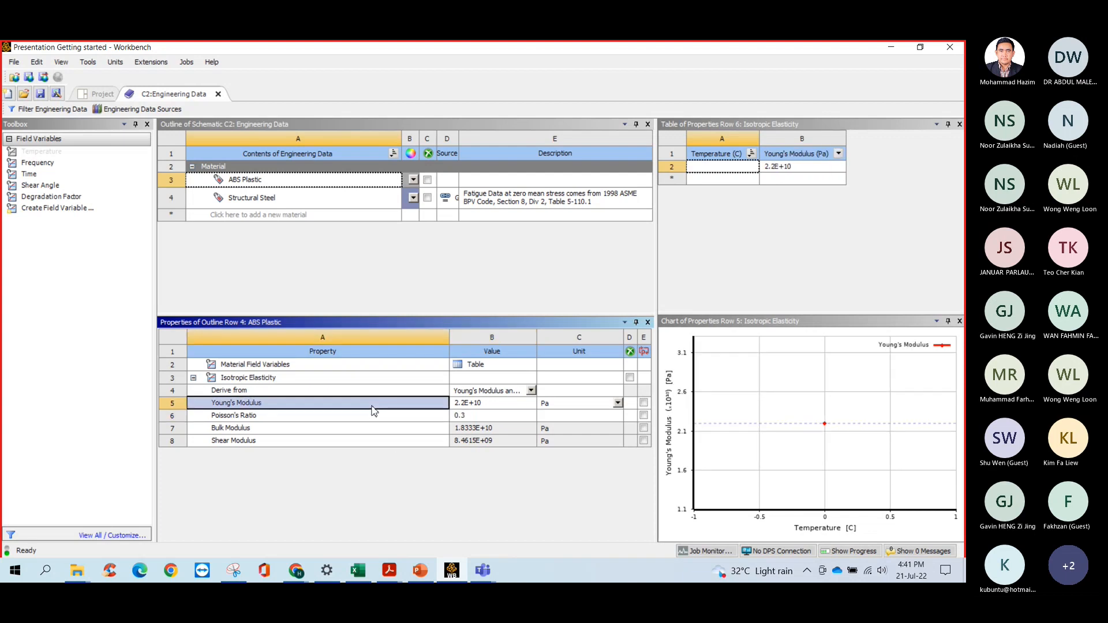
{"action": "left_click", "coordinate": [335, 303]}
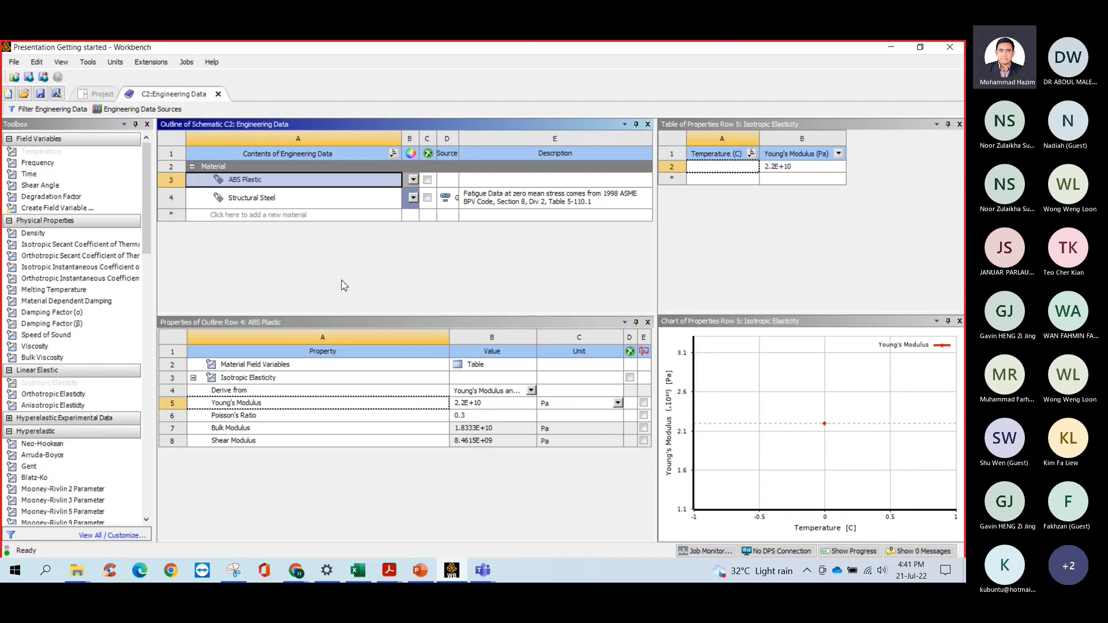
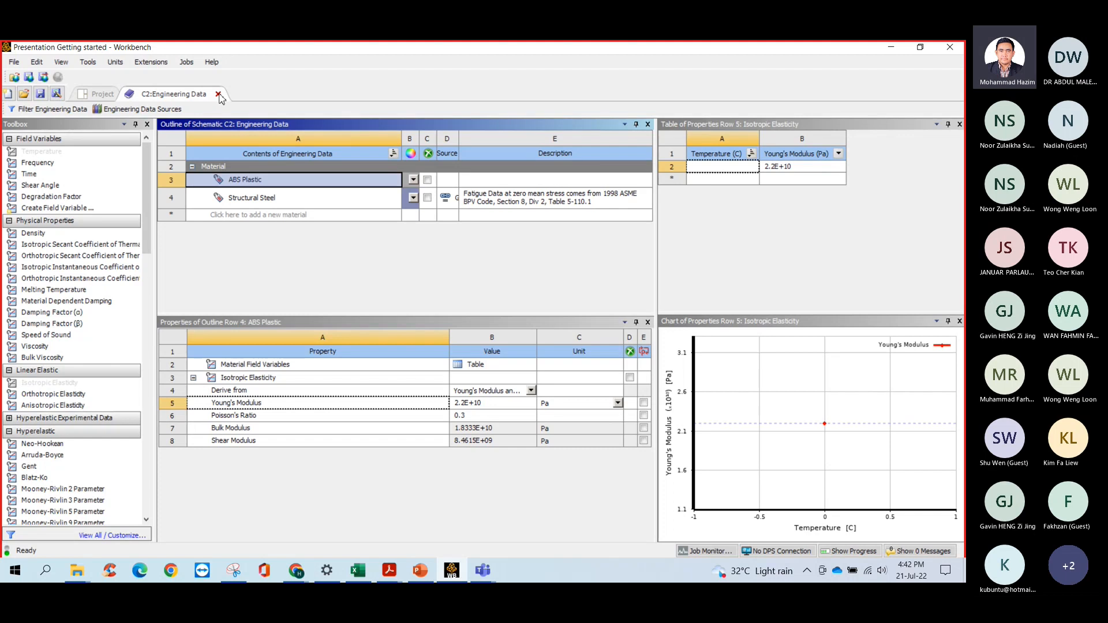
Close the Engineering Data and open the Model of the Pneumatic cylinder cover system in Mechanical.
{"action": "left_click", "coordinate": [218, 94]}
{"action": "left_click", "coordinate": [483, 196]}
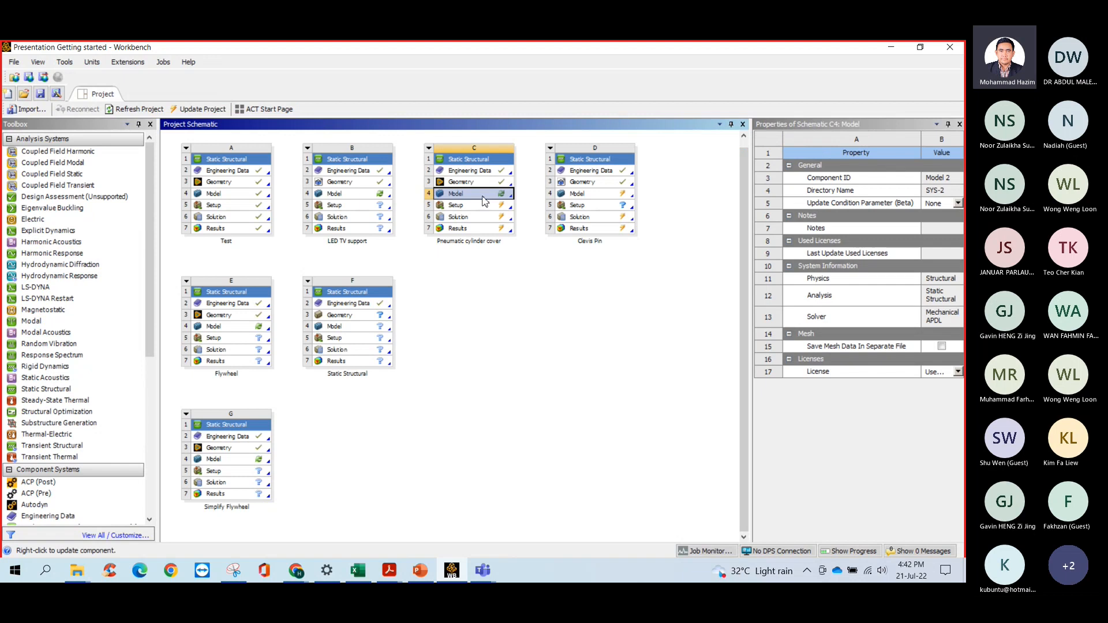
{"action": "double_click", "coordinate": [483, 200]}
{"action": "left_click", "coordinate": [524, 332]}
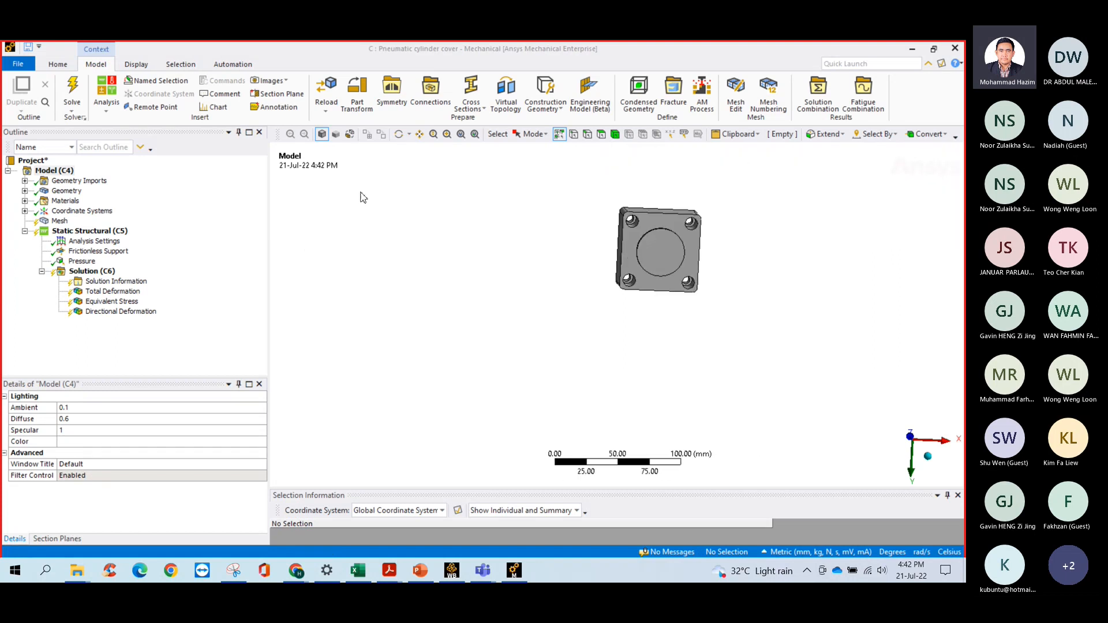
Check which unit system is active among the available Mechanical unit systems.
{"action": "left_click", "coordinate": [58, 64]}
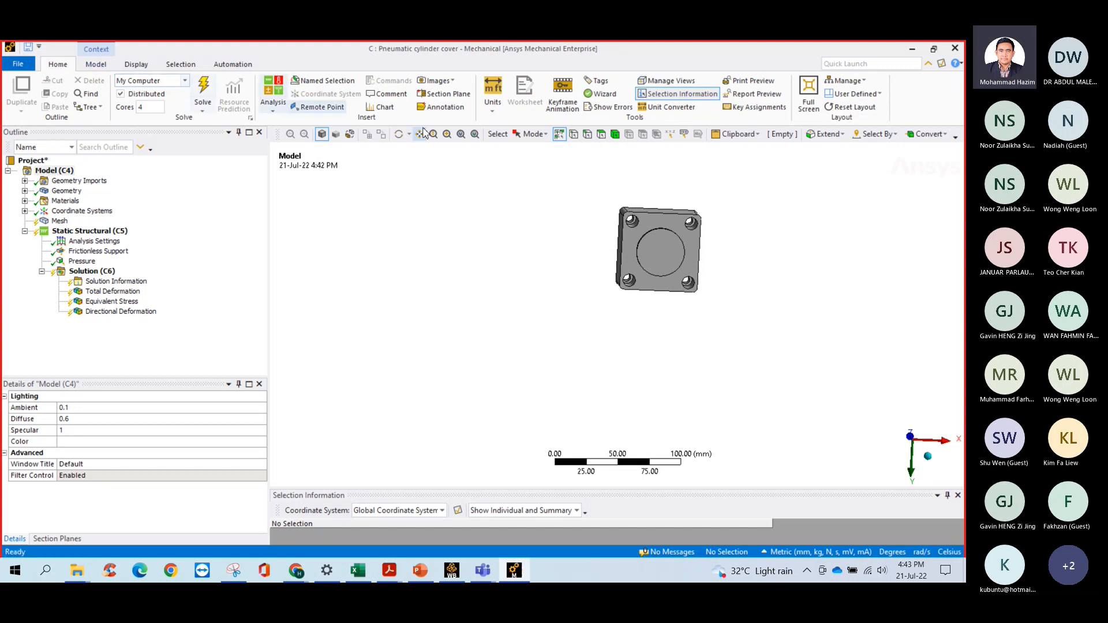
{"action": "left_click", "coordinate": [493, 103]}
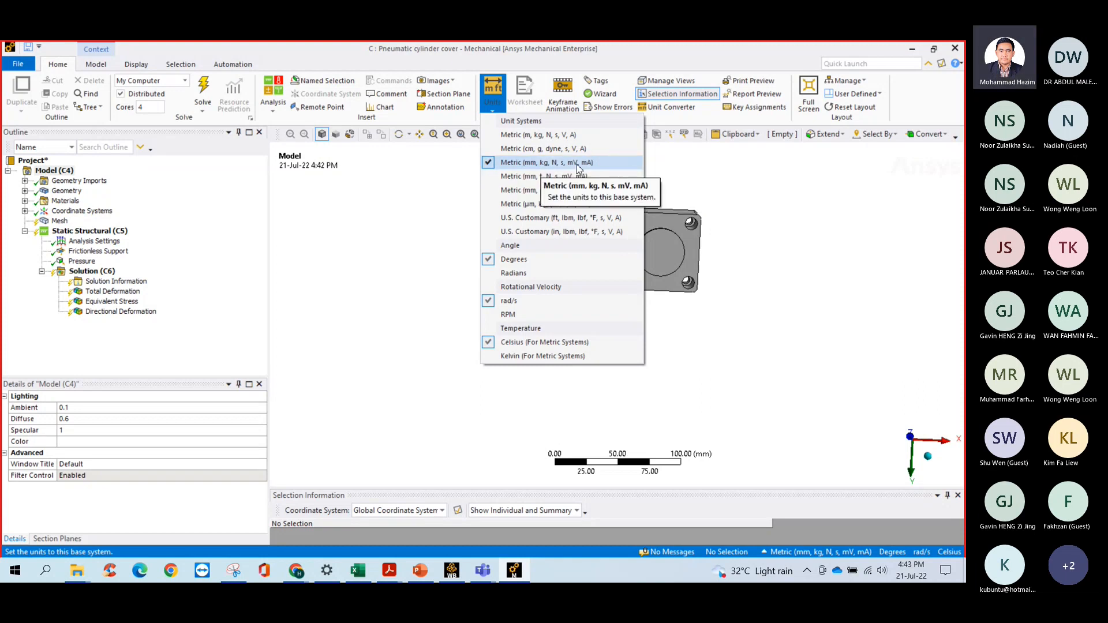
{"action": "left_click", "coordinate": [333, 207]}
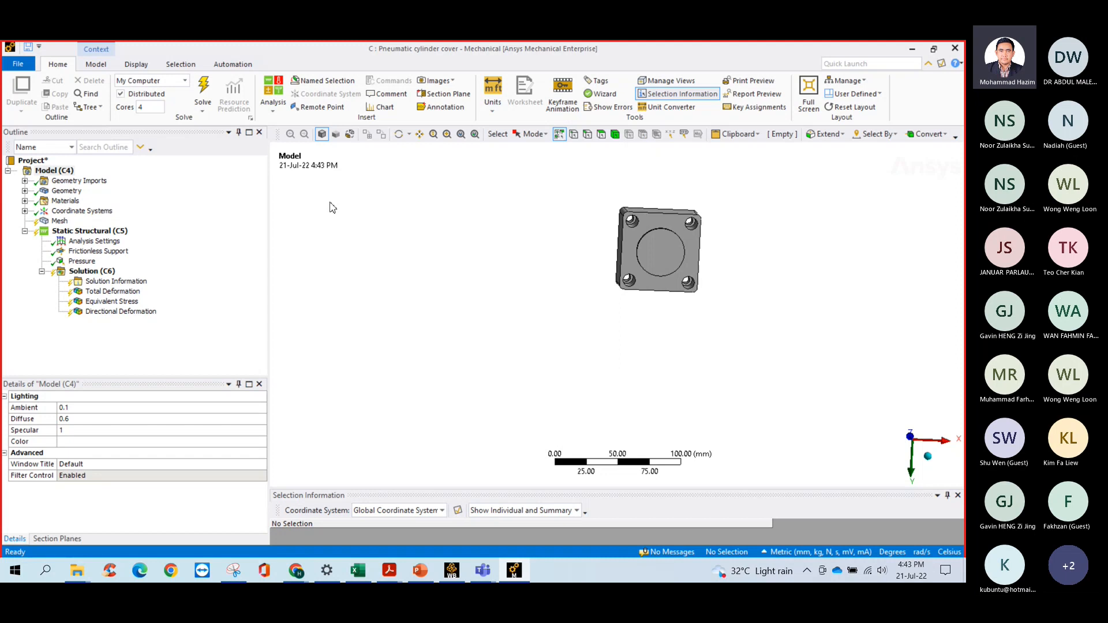
Assign the ABS Plastic material to the cover body SYS-2\1 in the geometry.
{"action": "left_click", "coordinate": [25, 201]}
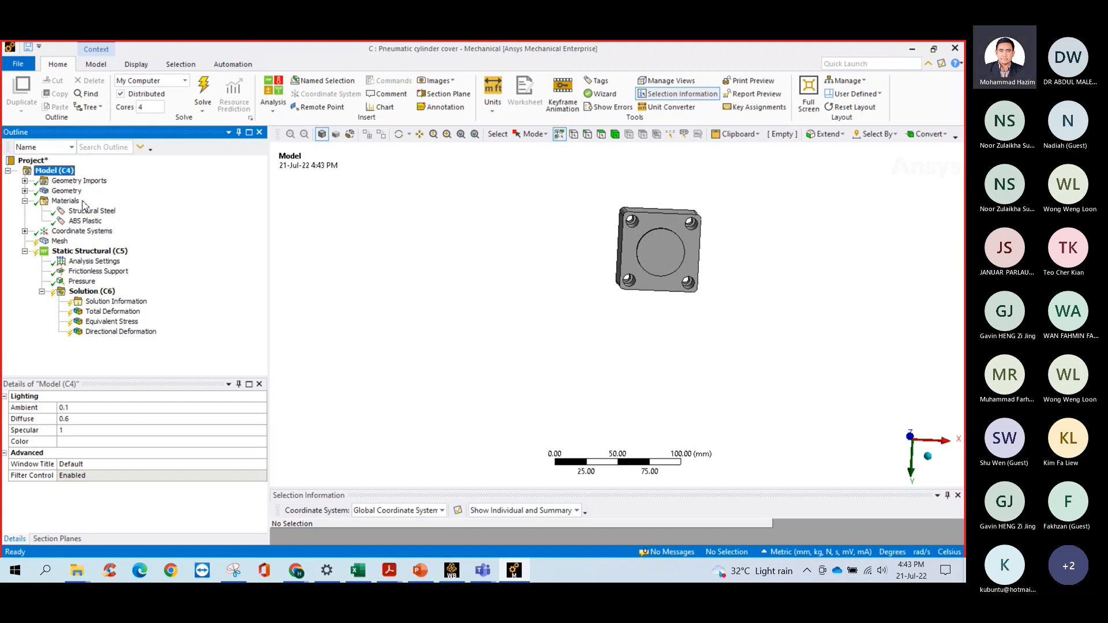
{"action": "left_click", "coordinate": [25, 191]}
{"action": "left_click", "coordinate": [80, 200]}
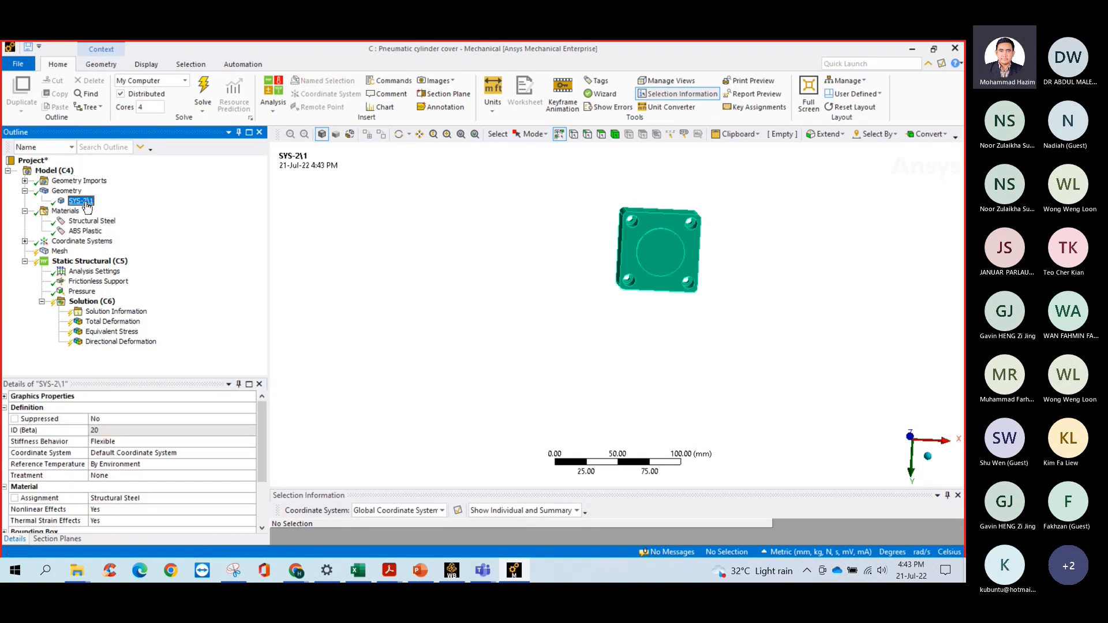
{"action": "middle_click_drag", "start_coordinate": [502, 265], "coordinate": [782, 309]}
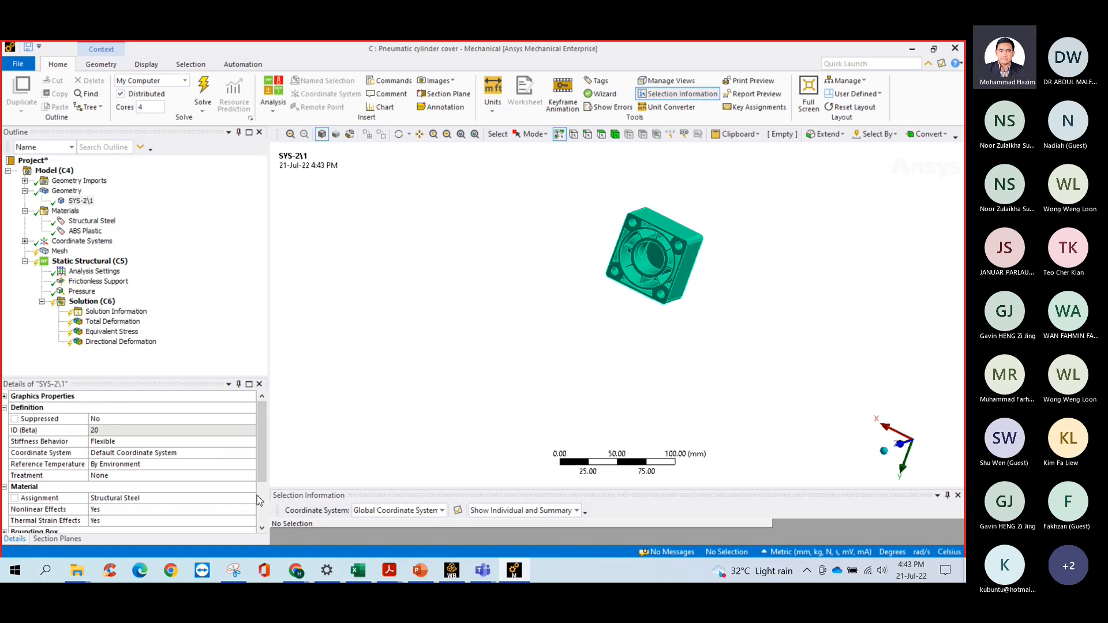
{"action": "left_click", "coordinate": [225, 498]}
{"action": "left_click", "coordinate": [250, 498]}
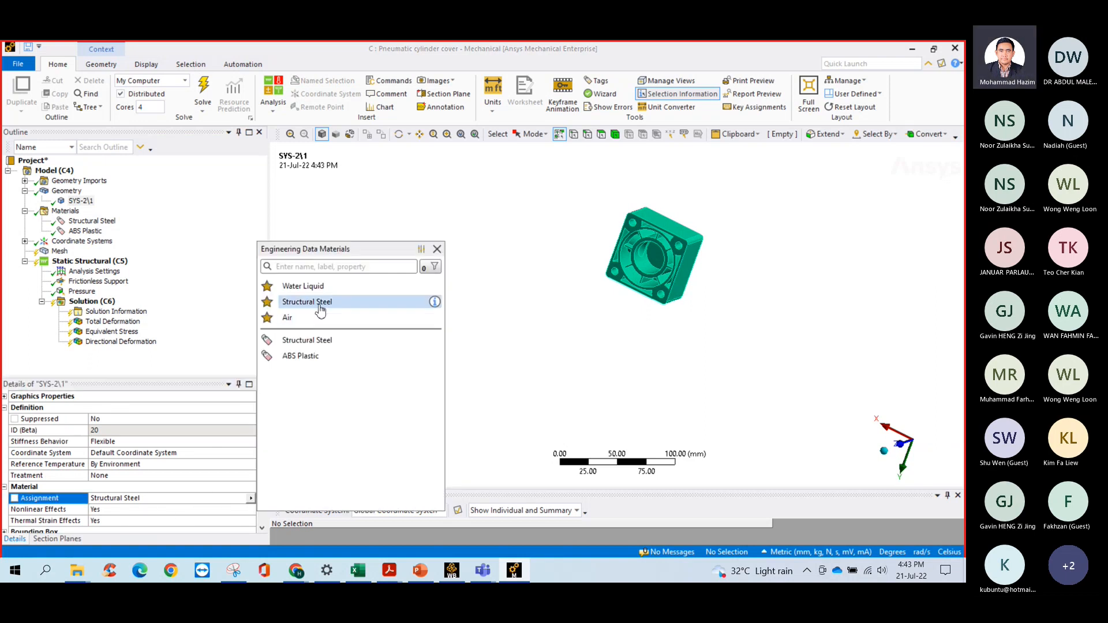
{"action": "left_click", "coordinate": [309, 362]}
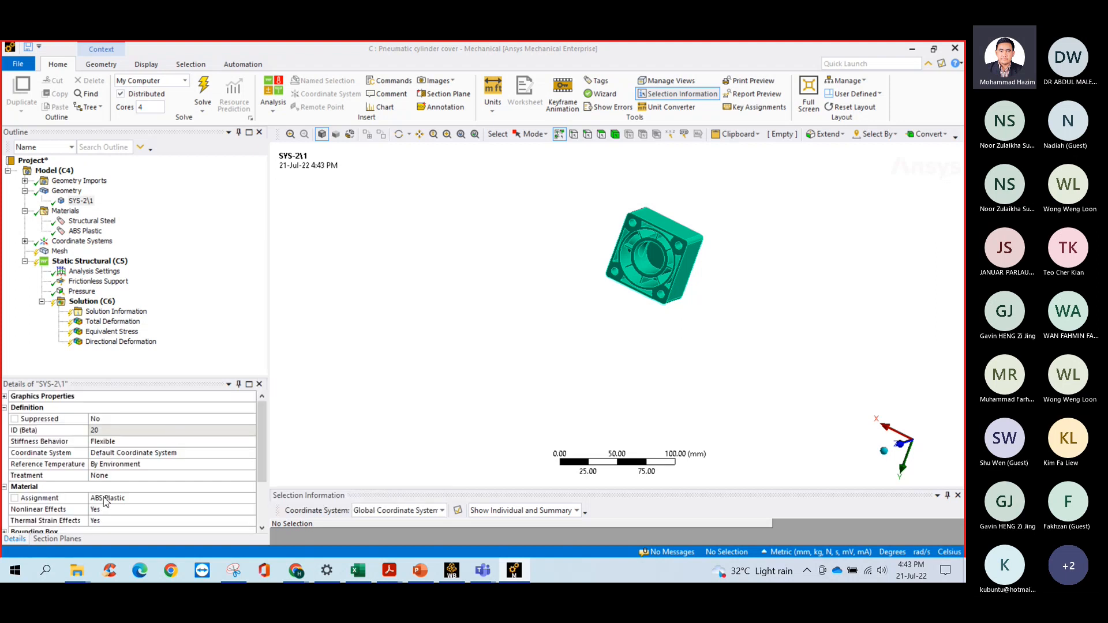
Generate the mesh of the cover with the default settings and display its elements on the model.
{"action": "middle_click_drag", "start_coordinate": [519, 297], "coordinate": [599, 301]}
{"action": "middle_click_drag", "start_coordinate": [564, 267], "coordinate": [413, 301]}
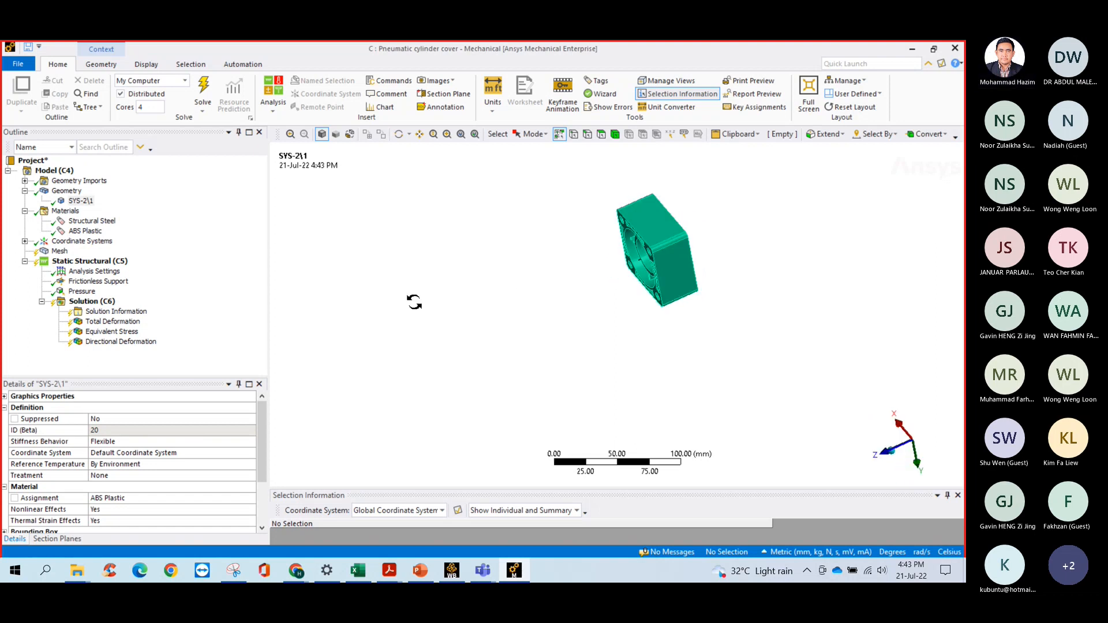
{"action": "left_click", "coordinate": [60, 251]}
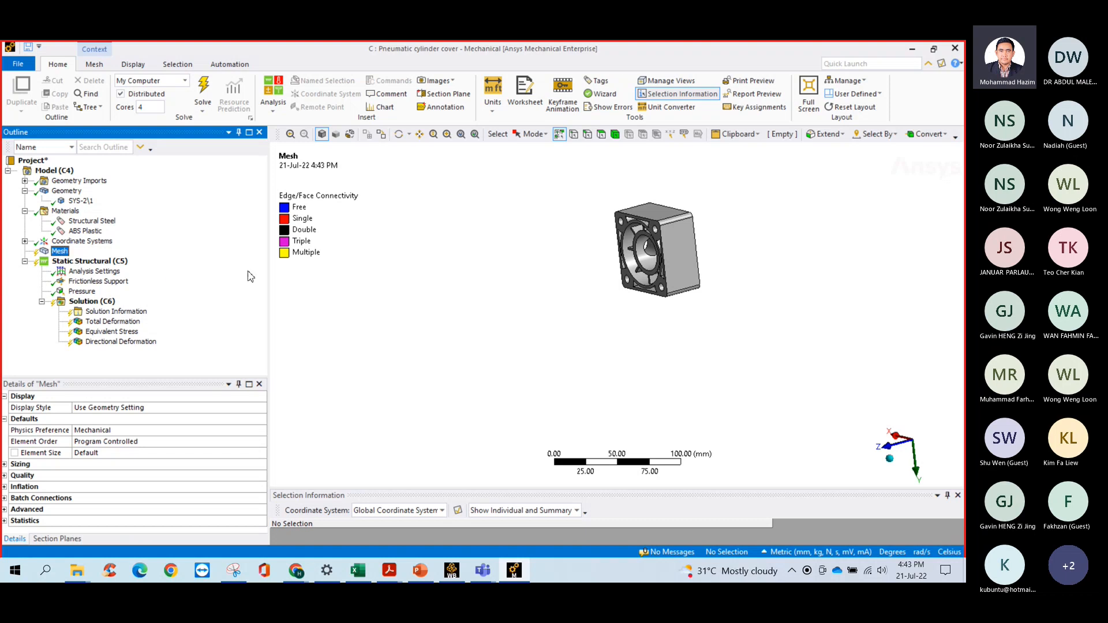
{"action": "right_click", "coordinate": [62, 253]}
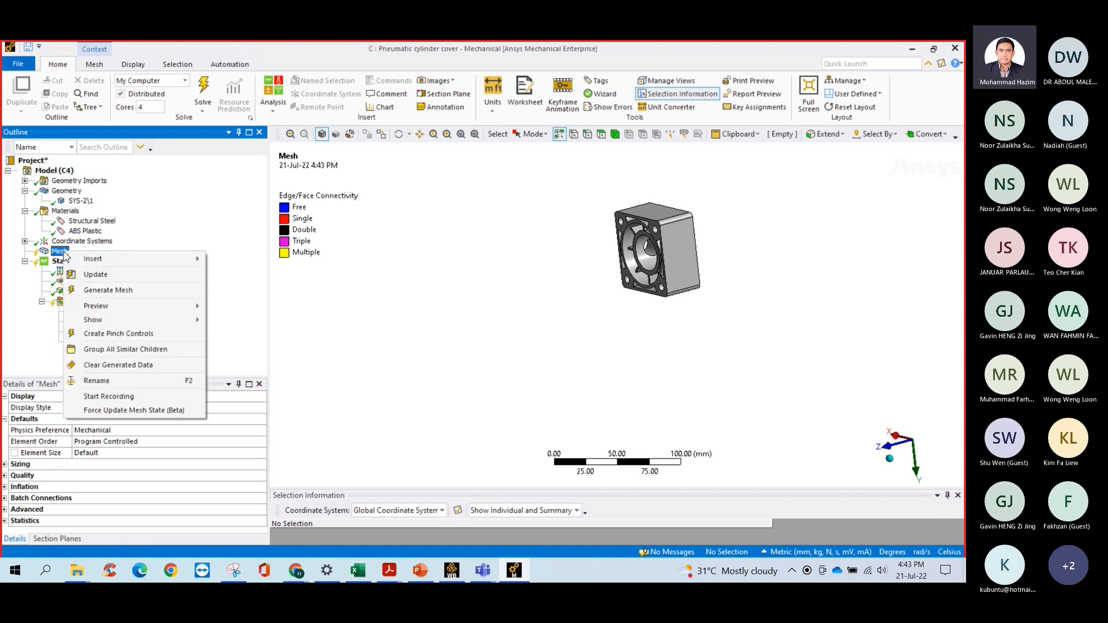
{"action": "left_click", "coordinate": [127, 294]}
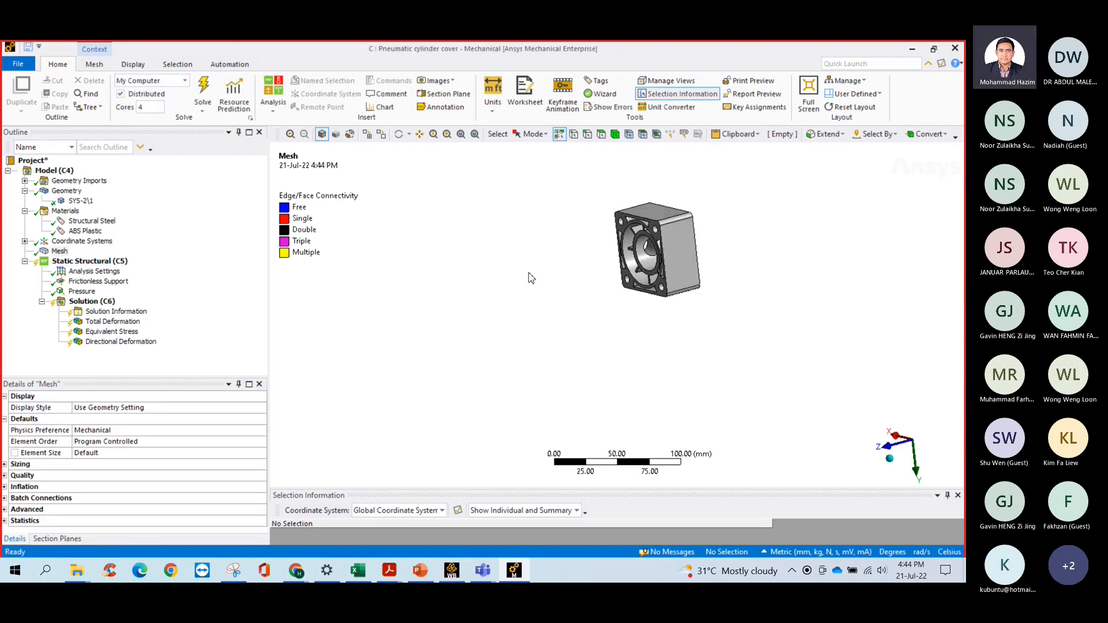
{"action": "middle_click_drag", "start_coordinate": [573, 280], "coordinate": [664, 260]}
{"action": "left_click", "coordinate": [370, 137]}
{"action": "scroll", "coordinate": [643, 248], "scroll_direction": "down", "scroll_amount": 2}
{"action": "scroll", "coordinate": [634, 245], "scroll_direction": "up", "scroll_amount": 6}
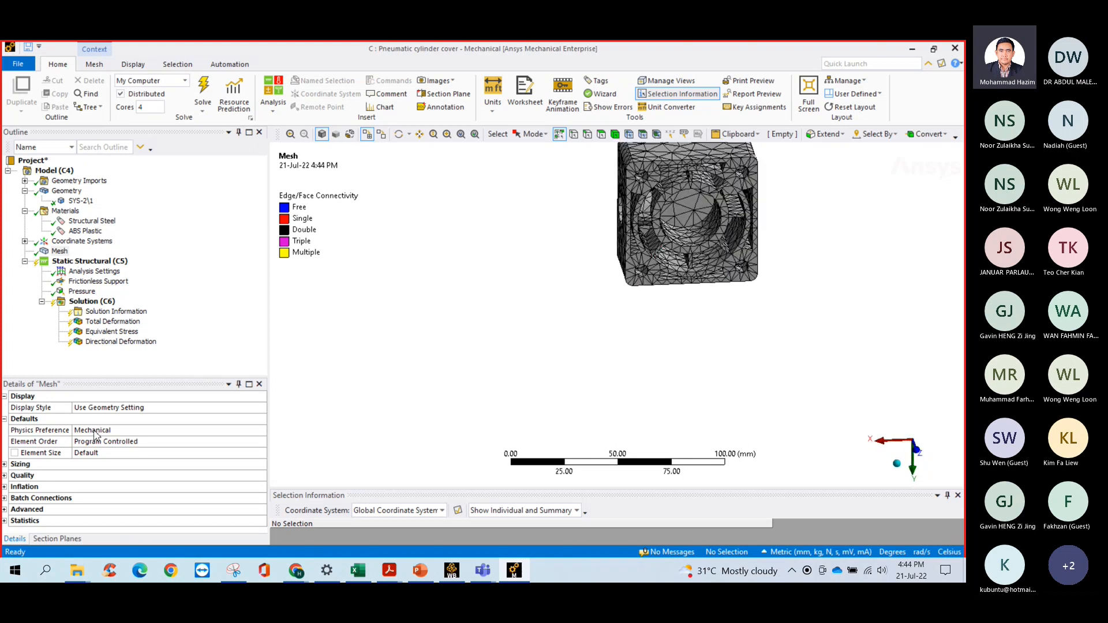
Review the sizing settings of the mesh and its node and element statistics.
{"action": "left_click", "coordinate": [5, 464]}
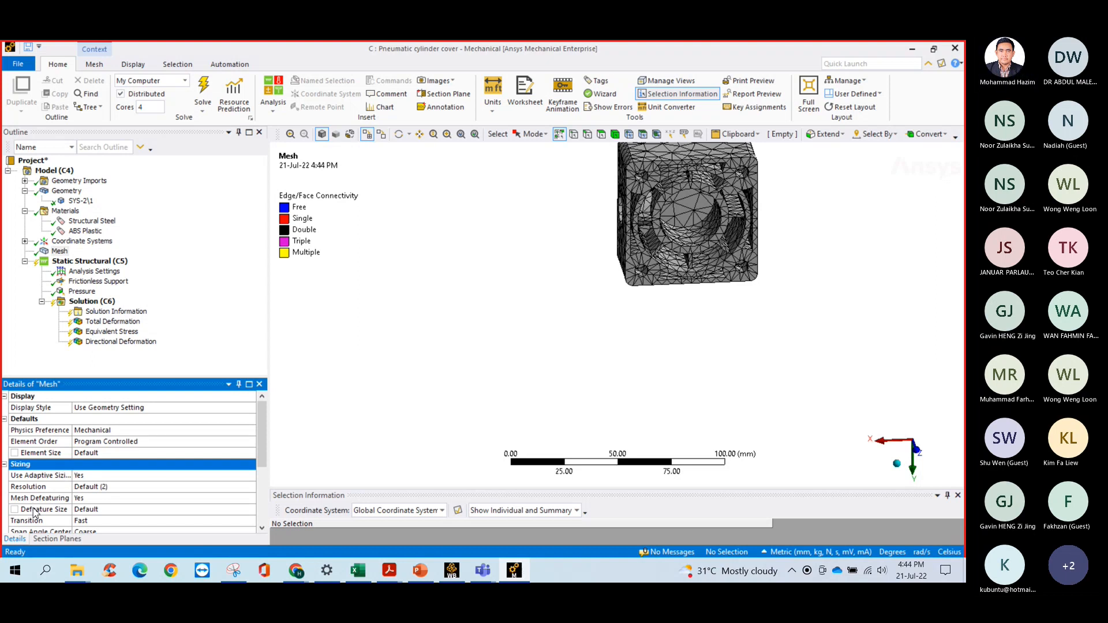
{"action": "scroll", "coordinate": [34, 511], "scroll_direction": "down", "scroll_amount": 3}
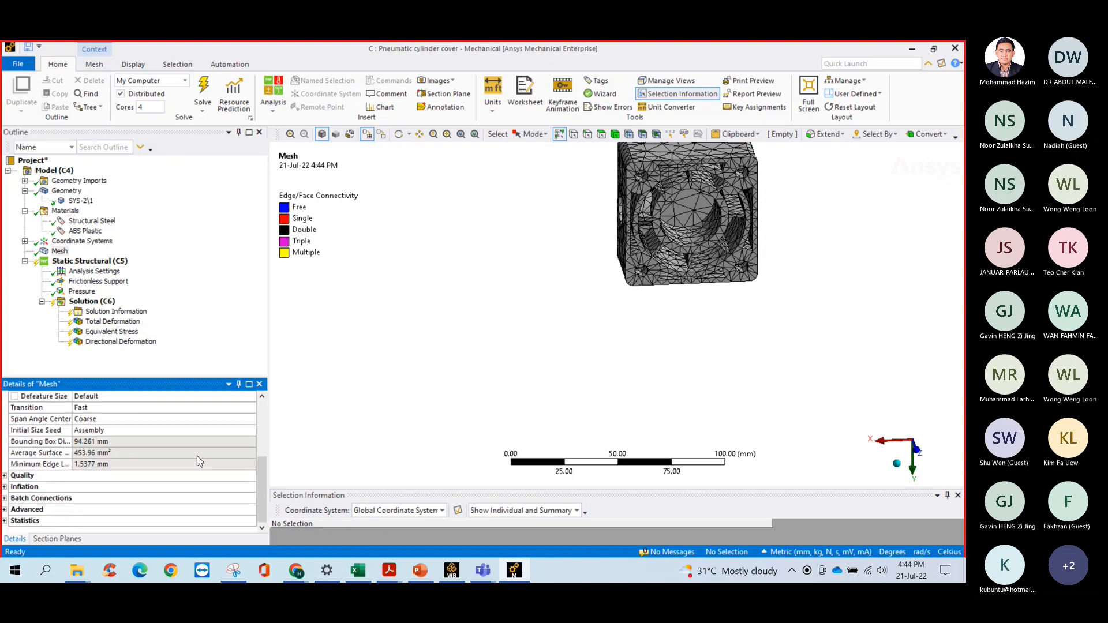
{"action": "double_click", "coordinate": [22, 523]}
{"action": "scroll", "coordinate": [116, 508], "scroll_direction": "down", "scroll_amount": 1}
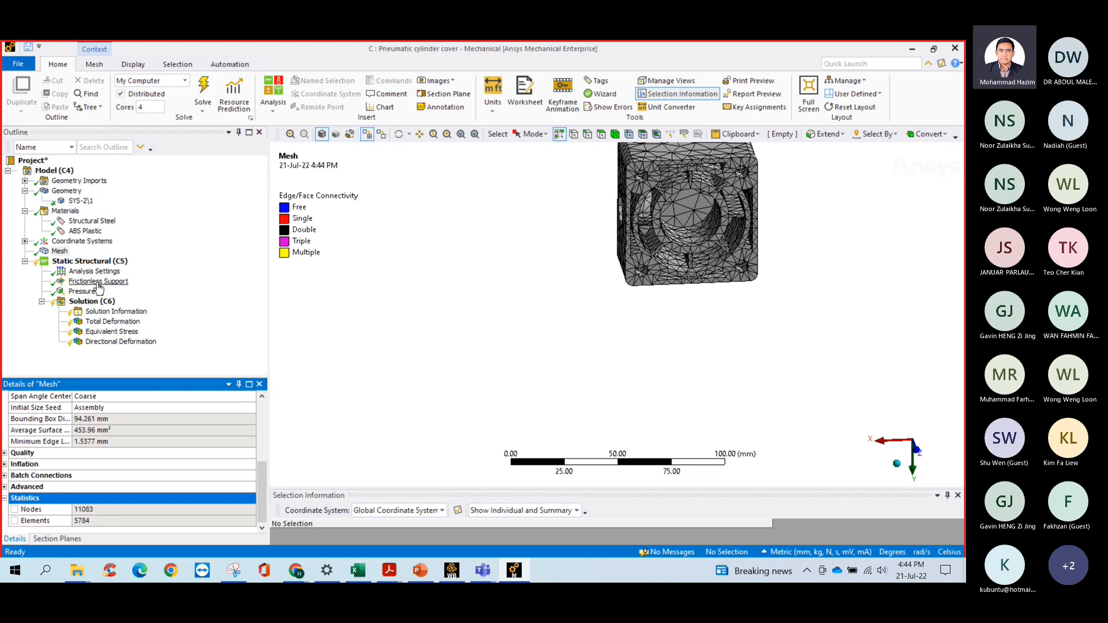
Set the mesh sizing resolution to 4 and regenerate the mesh.
{"action": "left_click", "coordinate": [60, 251]}
{"action": "scroll", "coordinate": [243, 462], "scroll_direction": "up", "scroll_amount": 2}
{"action": "left_click_drag", "start_coordinate": [264, 456], "coordinate": [263, 421]}
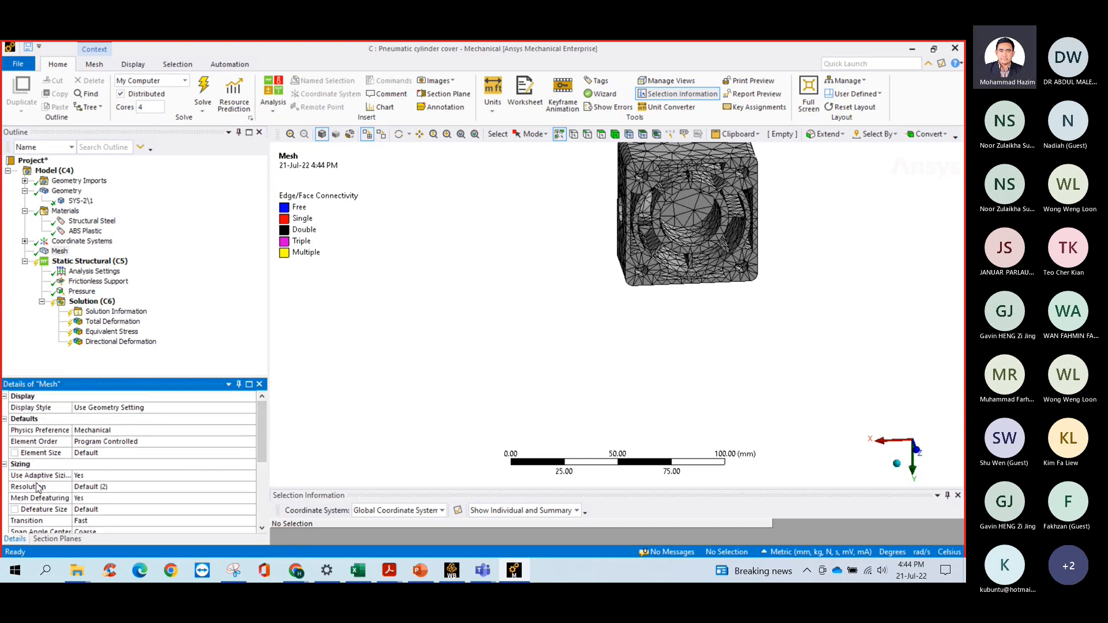
{"action": "left_click", "coordinate": [103, 491]}
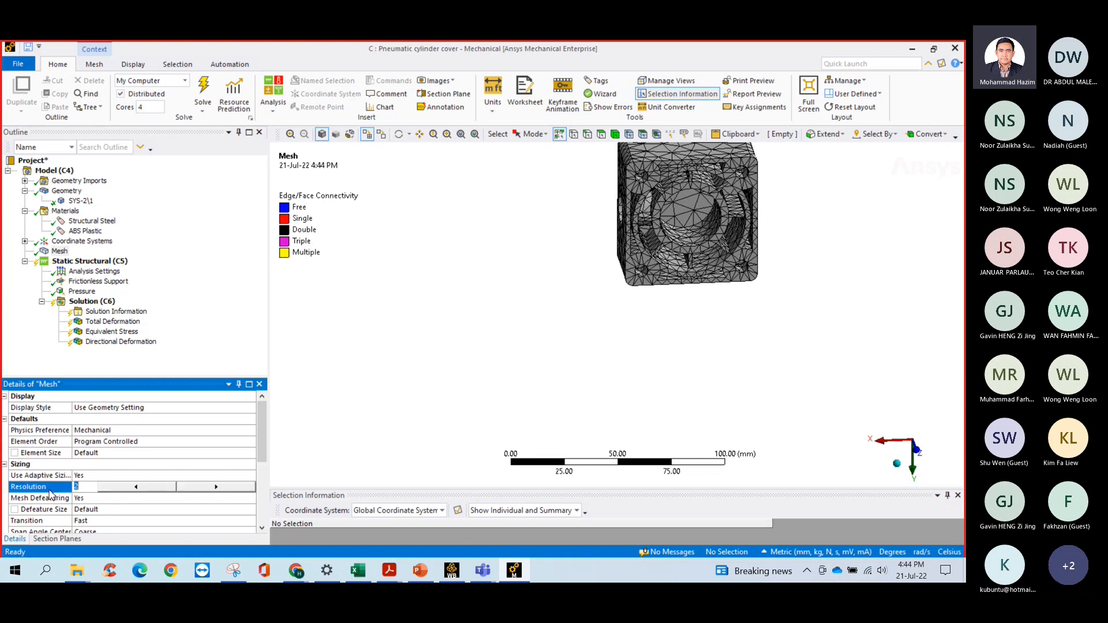
{"action": "left_click", "coordinate": [215, 489]}
{"action": "left_click", "coordinate": [215, 489]}
{"action": "left_click", "coordinate": [339, 397]}
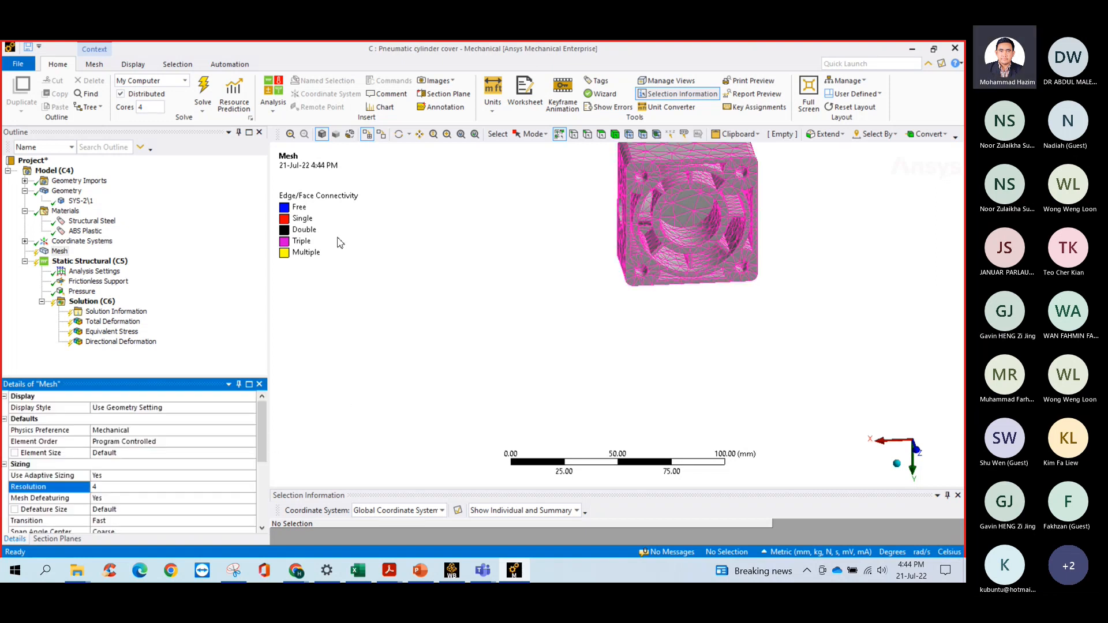
{"action": "right_click", "coordinate": [59, 251]}
{"action": "left_click", "coordinate": [120, 298]}
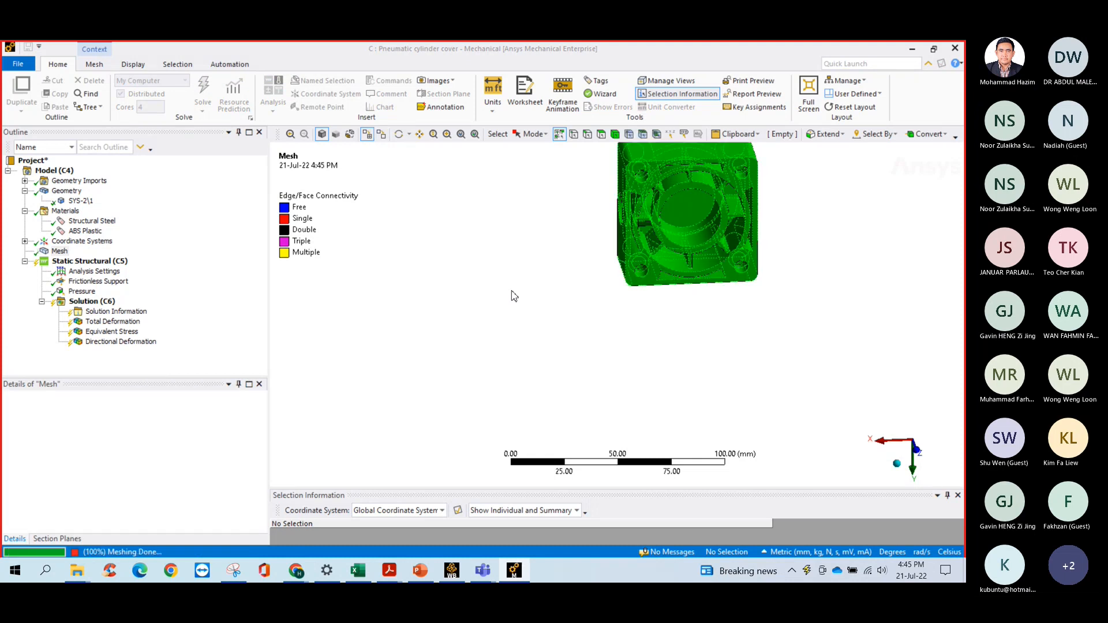
Examine the node and element statistics of the refined mesh and inspect its elements on the cover.
{"action": "scroll", "coordinate": [213, 429], "scroll_direction": "down", "scroll_amount": 10}
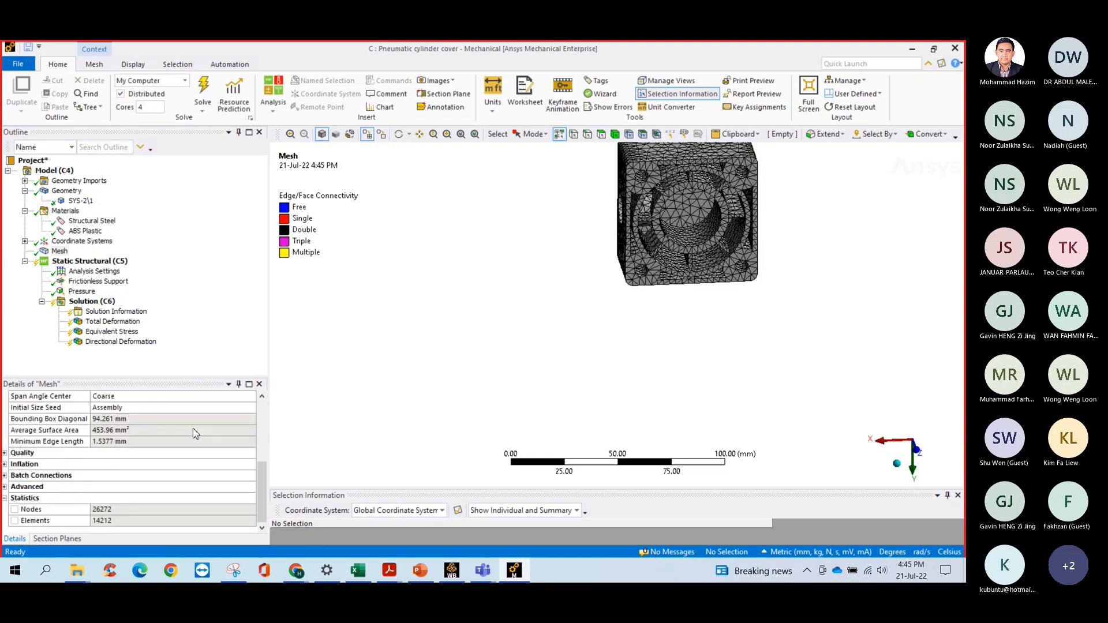
{"action": "scroll", "coordinate": [679, 245], "scroll_direction": "down", "scroll_amount": 2}
{"action": "scroll", "coordinate": [670, 230], "scroll_direction": "up", "scroll_amount": 3}
{"action": "scroll", "coordinate": [652, 225], "scroll_direction": "down", "scroll_amount": 2}
{"action": "scroll", "coordinate": [640, 251], "scroll_direction": "down", "scroll_amount": 2}
{"action": "middle_click_drag", "start_coordinate": [640, 251], "coordinate": [687, 184]}
{"action": "scroll", "coordinate": [687, 185], "scroll_direction": "up", "scroll_amount": 3}
{"action": "scroll", "coordinate": [686, 185], "scroll_direction": "up", "scroll_amount": 1}
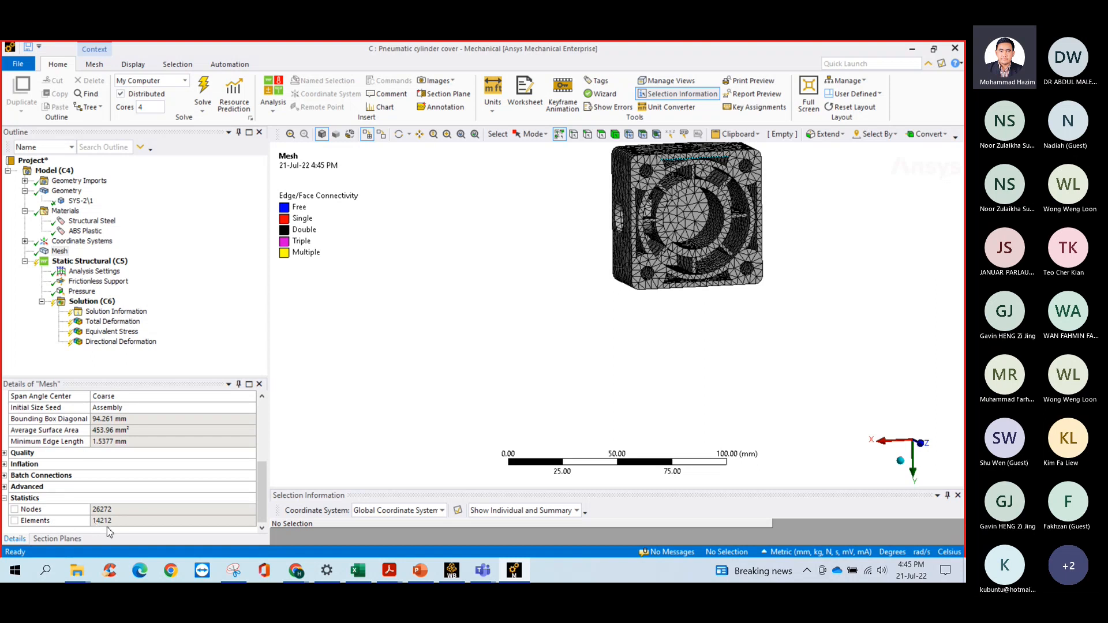
{"action": "middle_click_drag", "start_coordinate": [794, 310], "coordinate": [630, 259]}
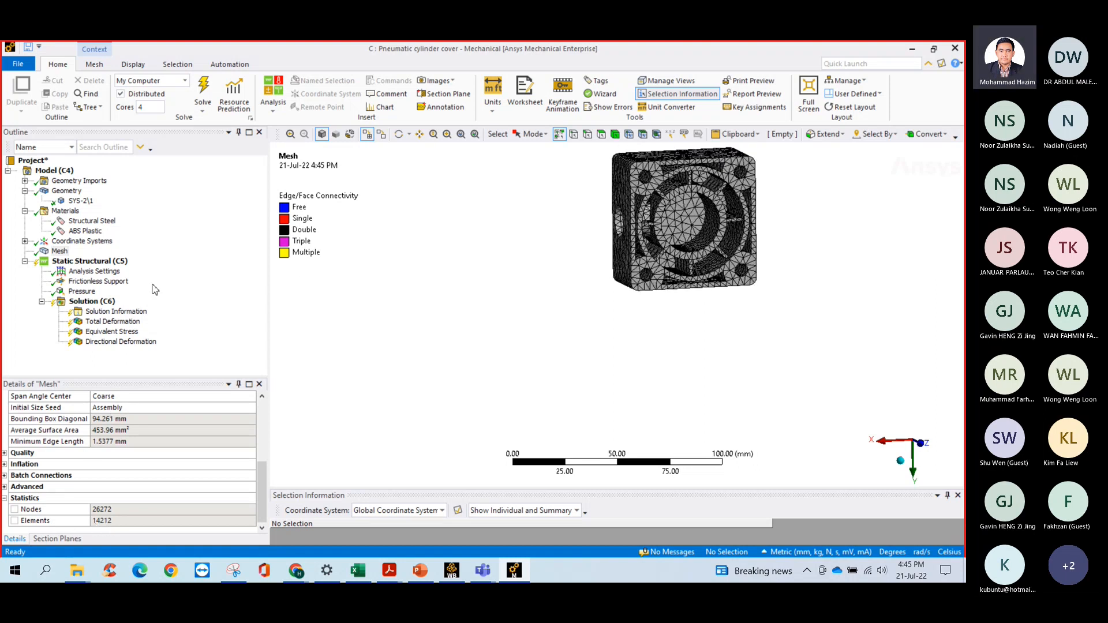
{"action": "right_click", "coordinate": [59, 253]}
{"action": "left_click", "coordinate": [184, 210]}
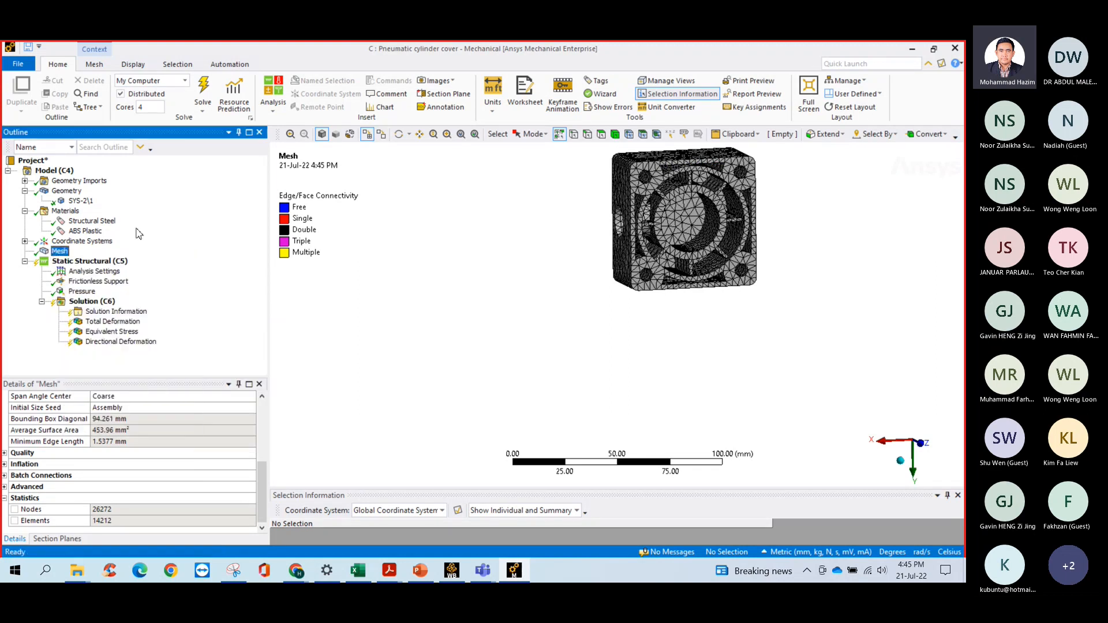
{"action": "left_click", "coordinate": [24, 241]}
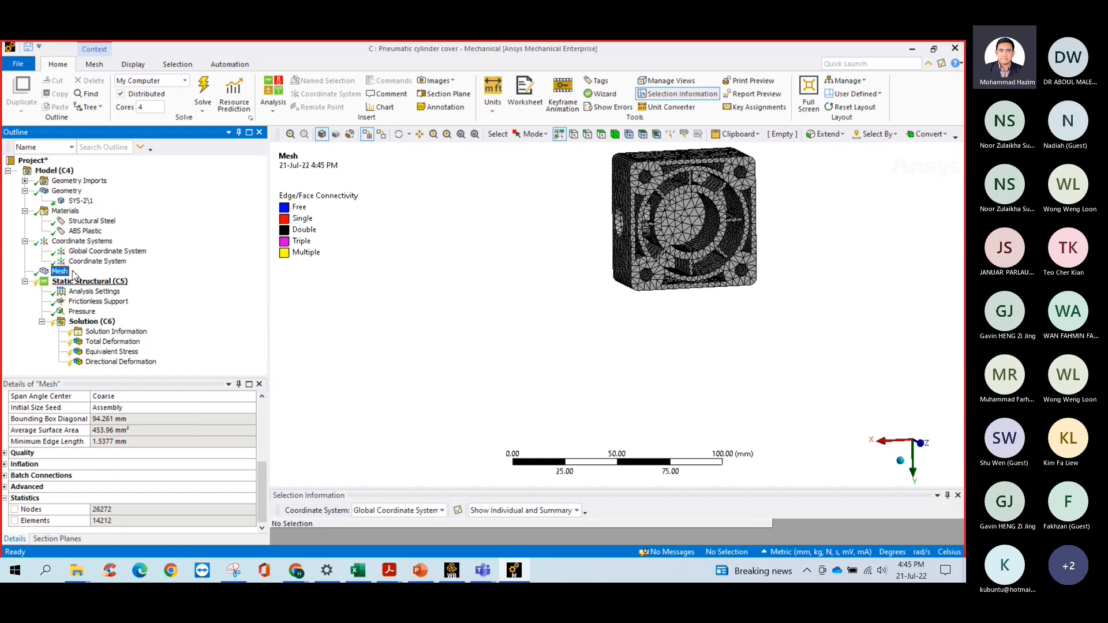
Set the mesh metric to Element Quality in the mesh quality settings.
{"action": "left_click", "coordinate": [4, 453]}
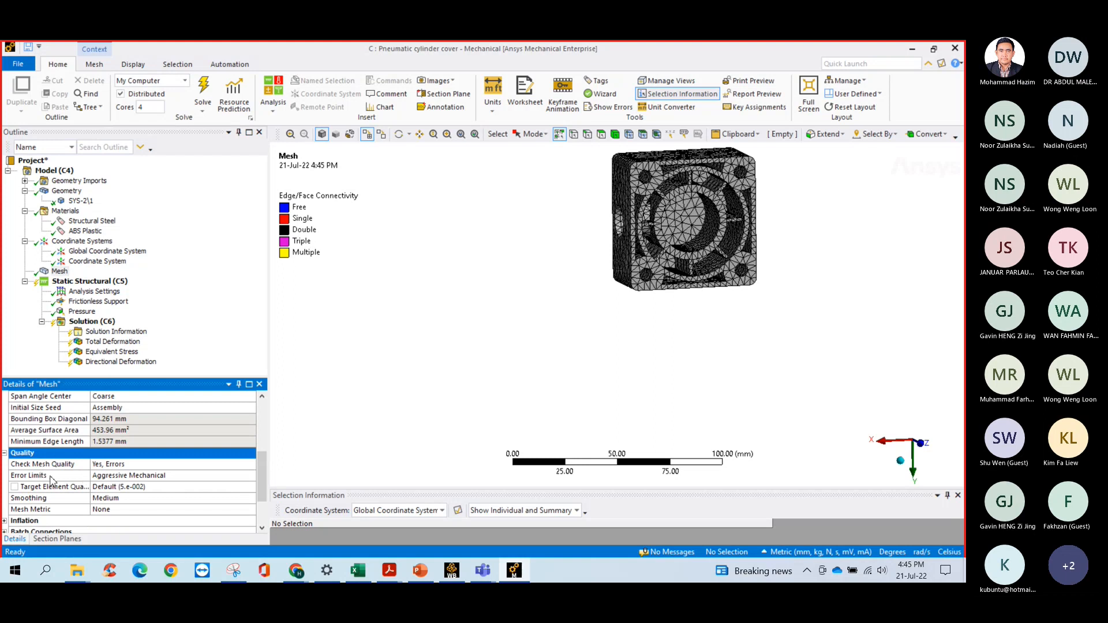
{"action": "left_click", "coordinate": [130, 509]}
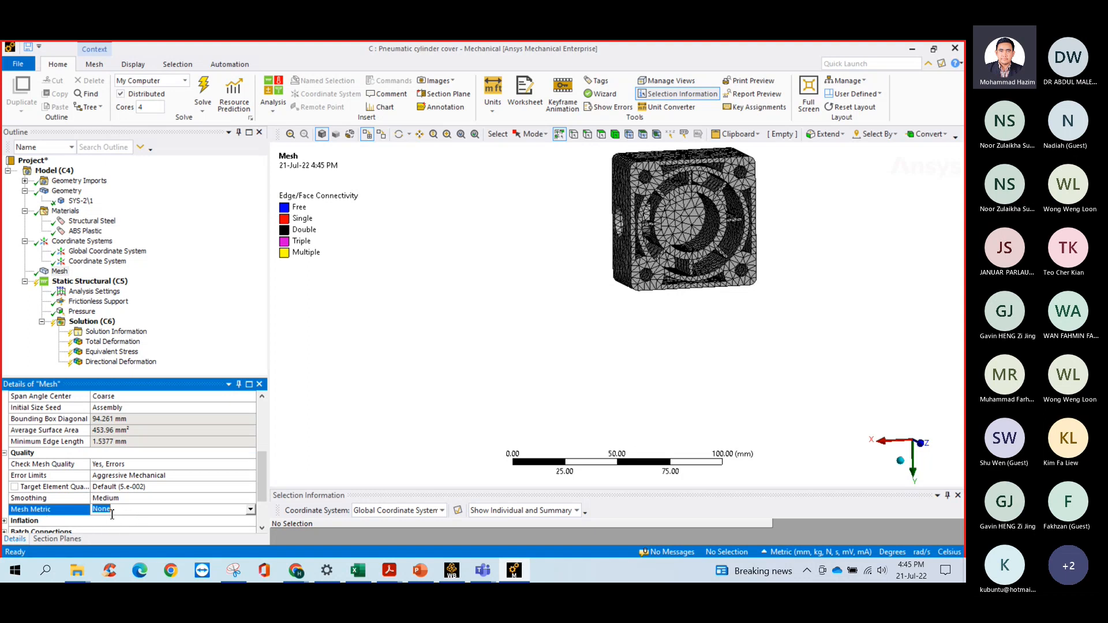
{"action": "left_click", "coordinate": [250, 509]}
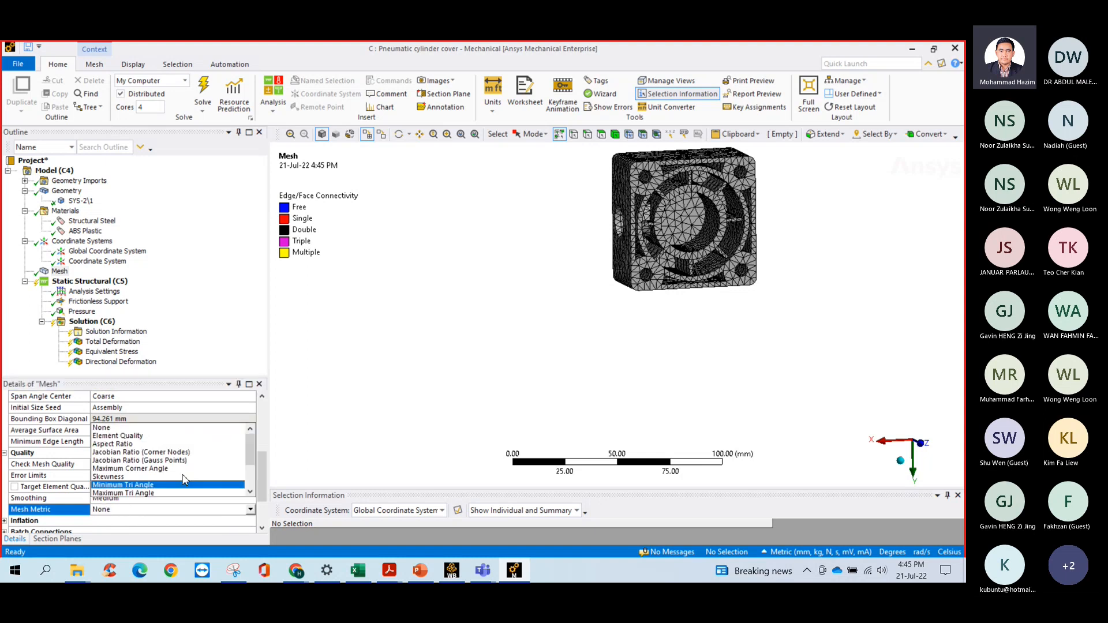
{"action": "left_click", "coordinate": [121, 437]}
{"action": "scroll", "coordinate": [664, 453], "scroll_direction": "down", "scroll_amount": 3}
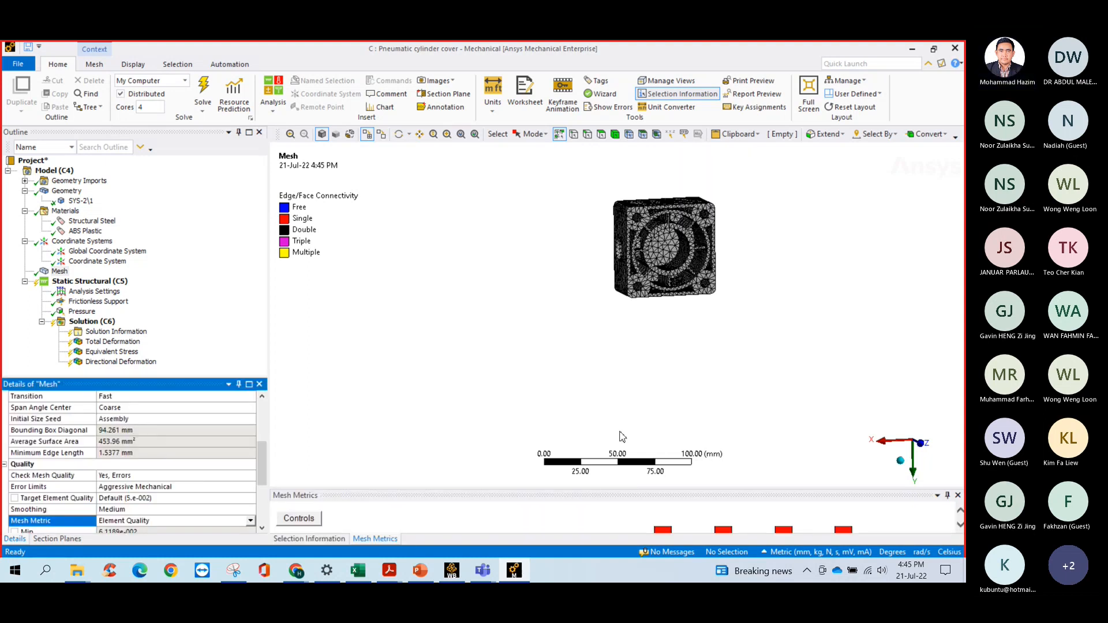
{"action": "scroll", "coordinate": [652, 265], "scroll_direction": "up", "scroll_amount": 3}
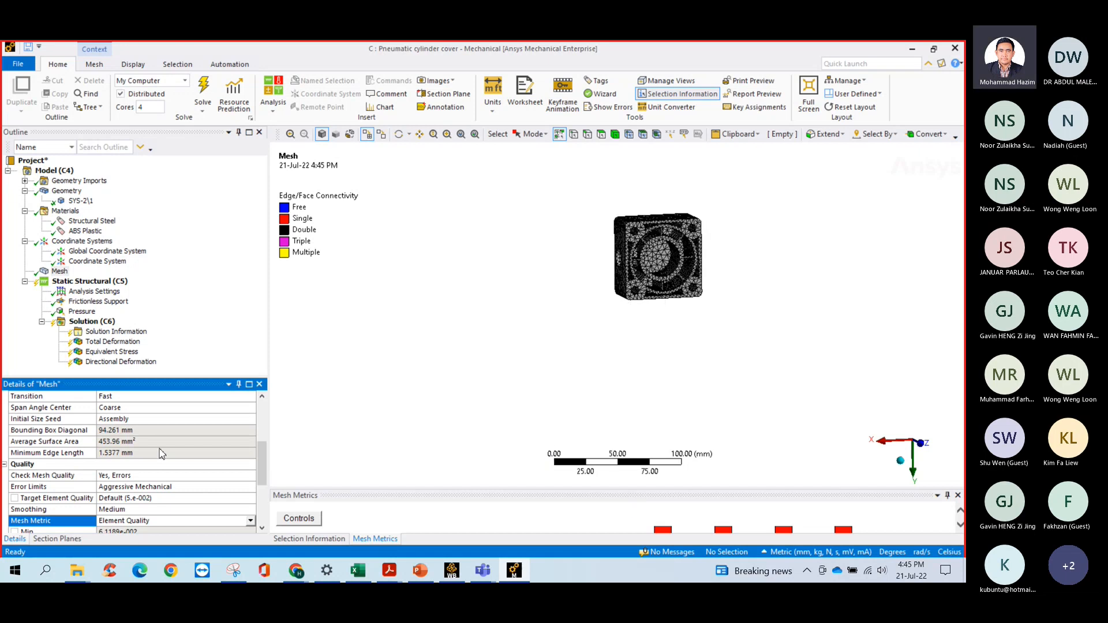
Enlarge the Mesh Metrics chart and review the minimum, maximum and average element quality.
{"action": "left_click", "coordinate": [538, 486]}
{"action": "left_click_drag", "start_coordinate": [533, 485], "coordinate": [542, 349]}
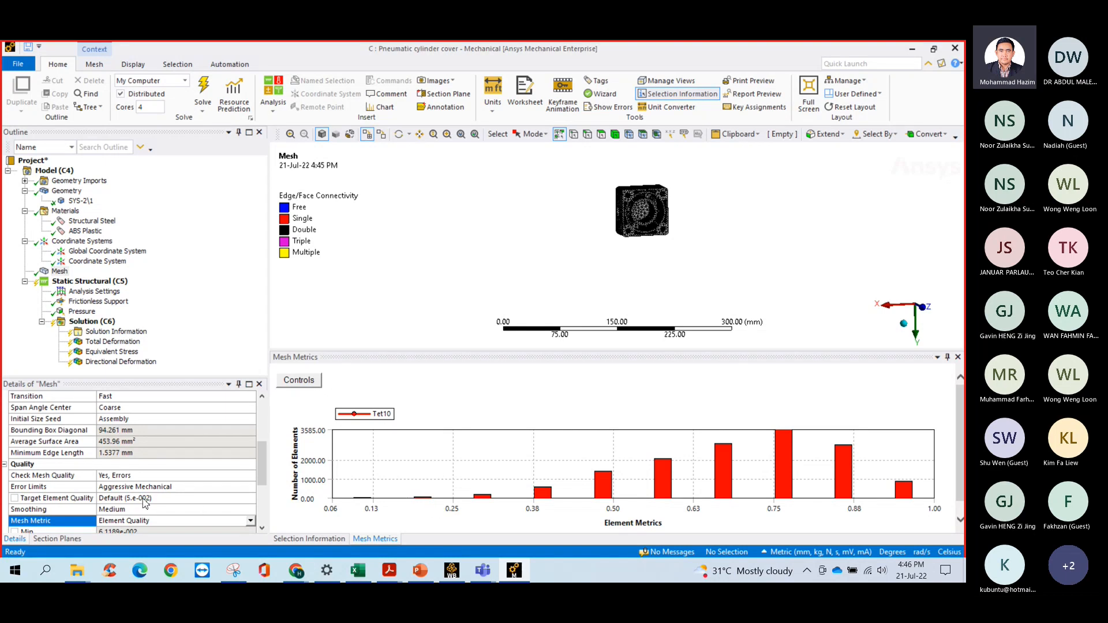
{"action": "scroll", "coordinate": [160, 502], "scroll_direction": "down", "scroll_amount": 1}
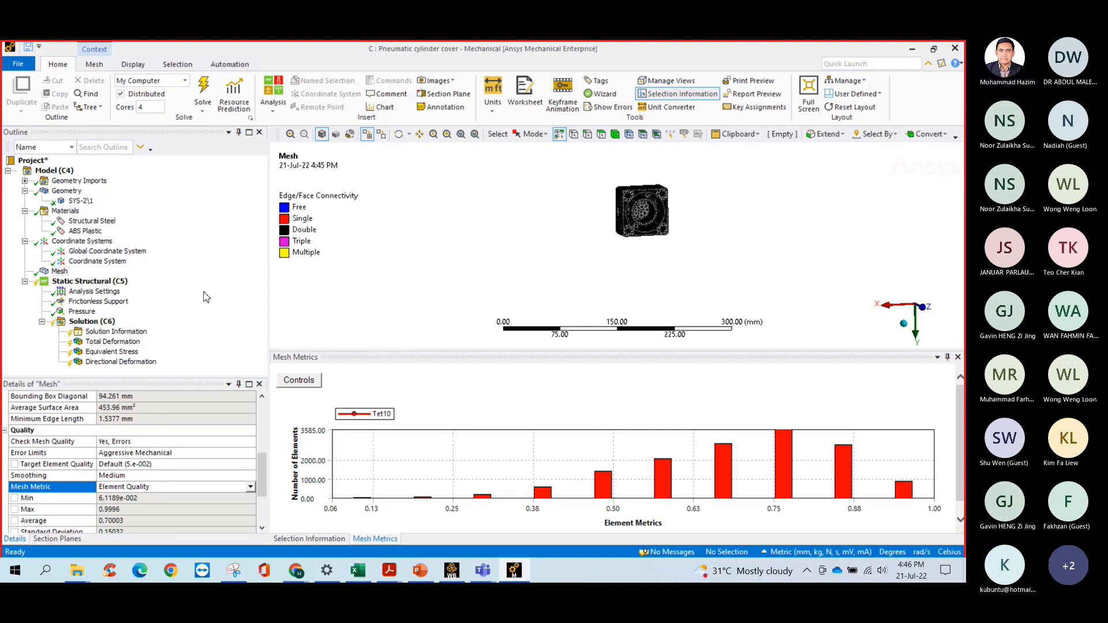
{"action": "scroll", "coordinate": [521, 191], "scroll_direction": "up", "scroll_amount": 5}
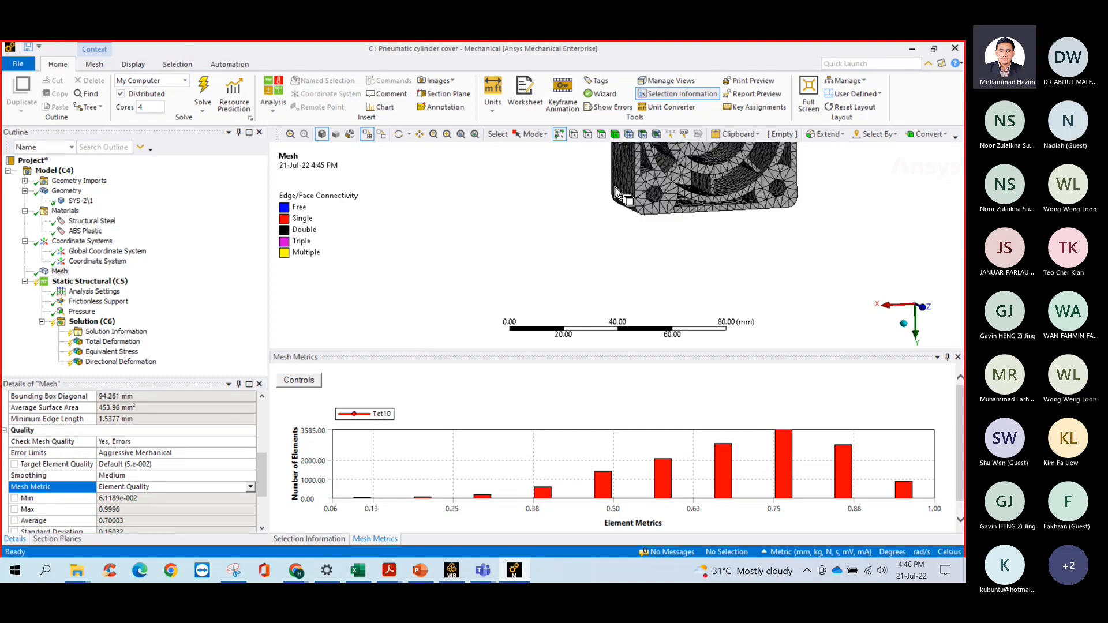
{"action": "middle_click_drag", "start_coordinate": [521, 192], "coordinate": [491, 217]}
{"action": "left_click", "coordinate": [587, 135]}
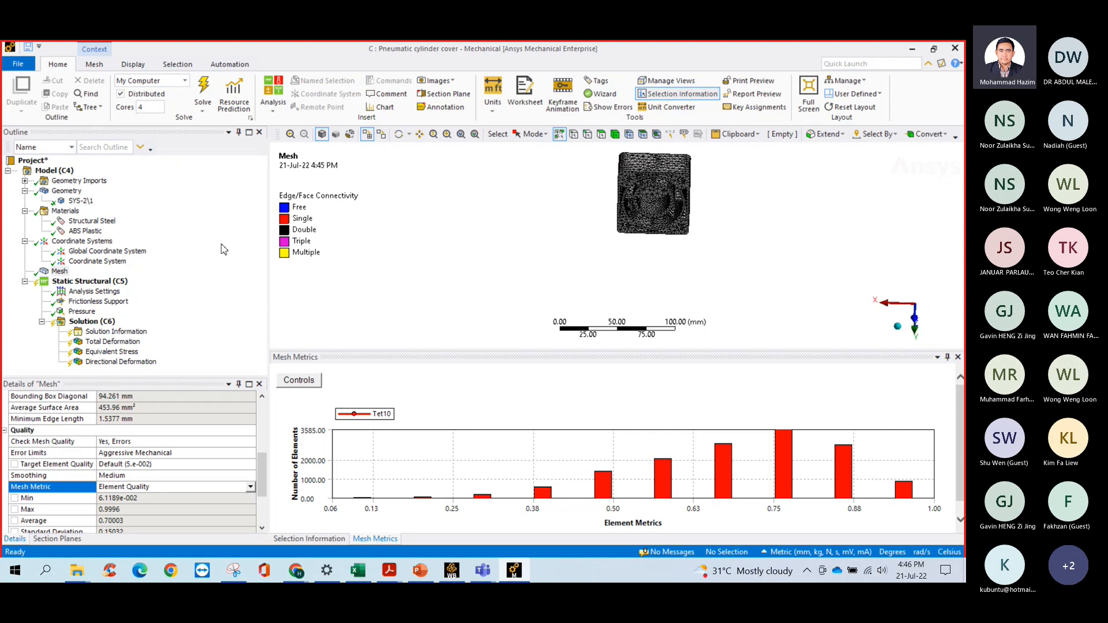
{"action": "left_click", "coordinate": [65, 281]}
{"action": "right_click", "coordinate": [96, 283]}
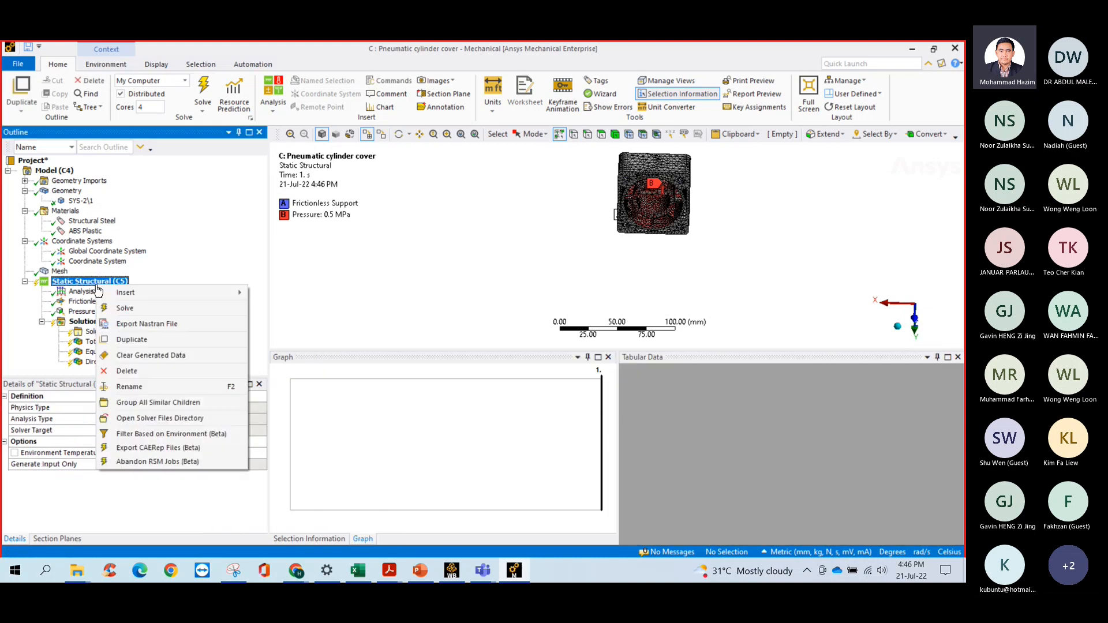
{"action": "mouse_move", "coordinate": [225, 295]}
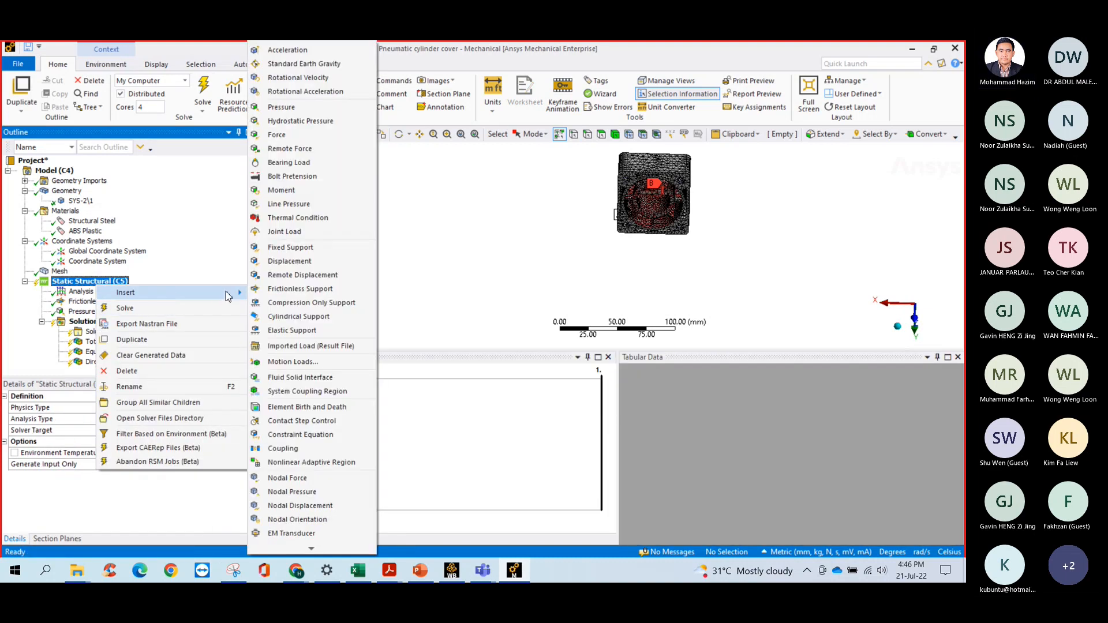
{"action": "left_click", "coordinate": [166, 282]}
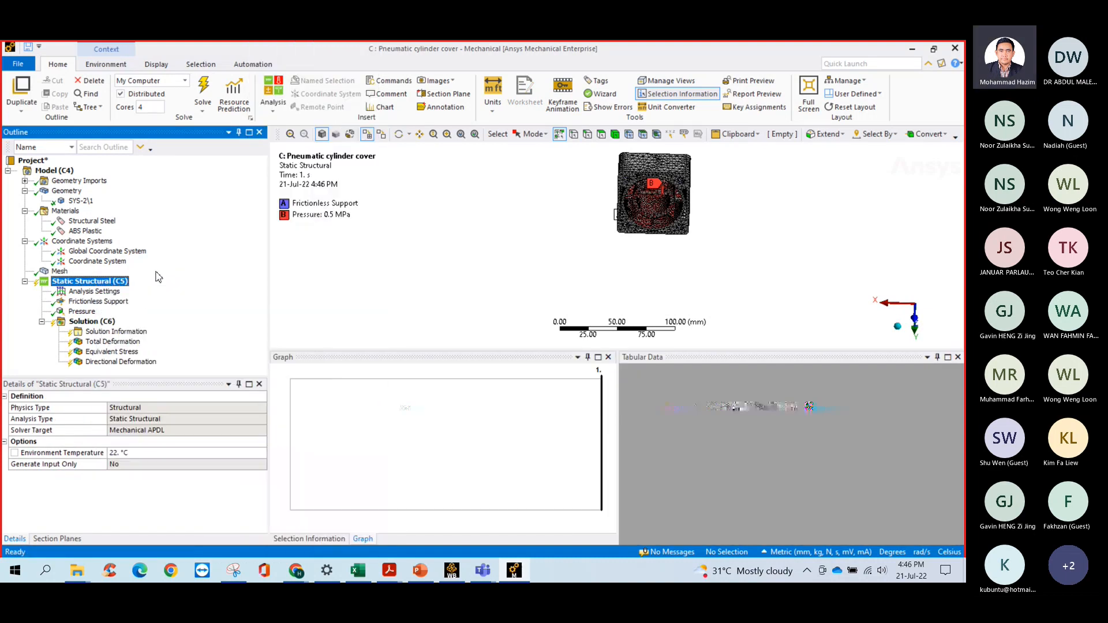
{"action": "right_click", "coordinate": [94, 285]}
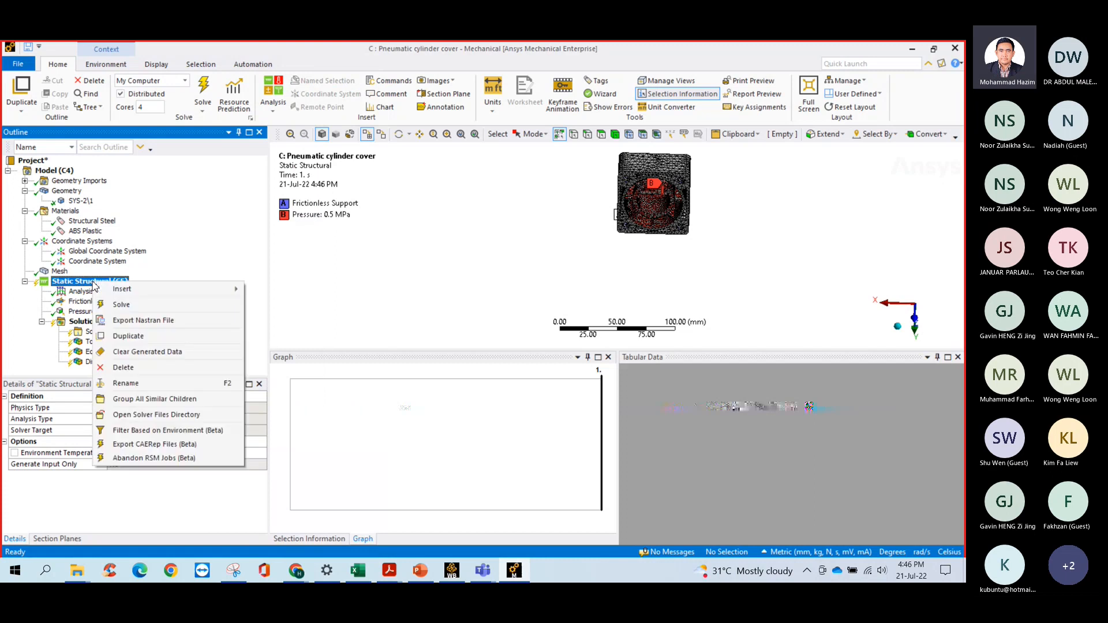
{"action": "left_click", "coordinate": [195, 268]}
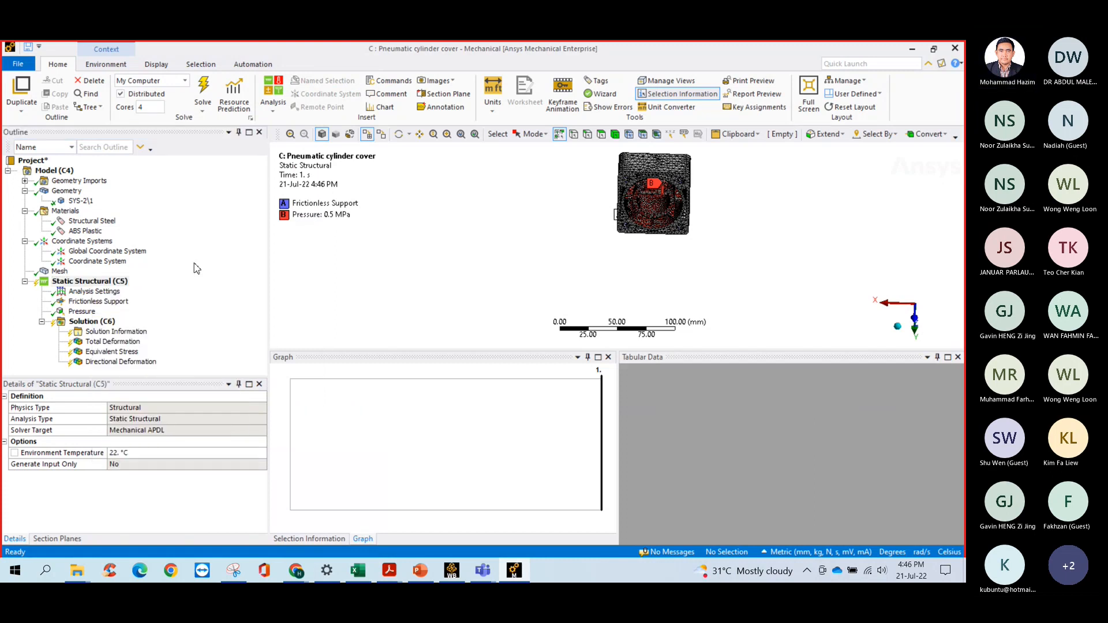
Delete the existing Frictionless Support and Pressure from the Static Structural analysis.
{"action": "left_click", "coordinate": [107, 301]}
{"action": "right_click", "coordinate": [70, 300]}
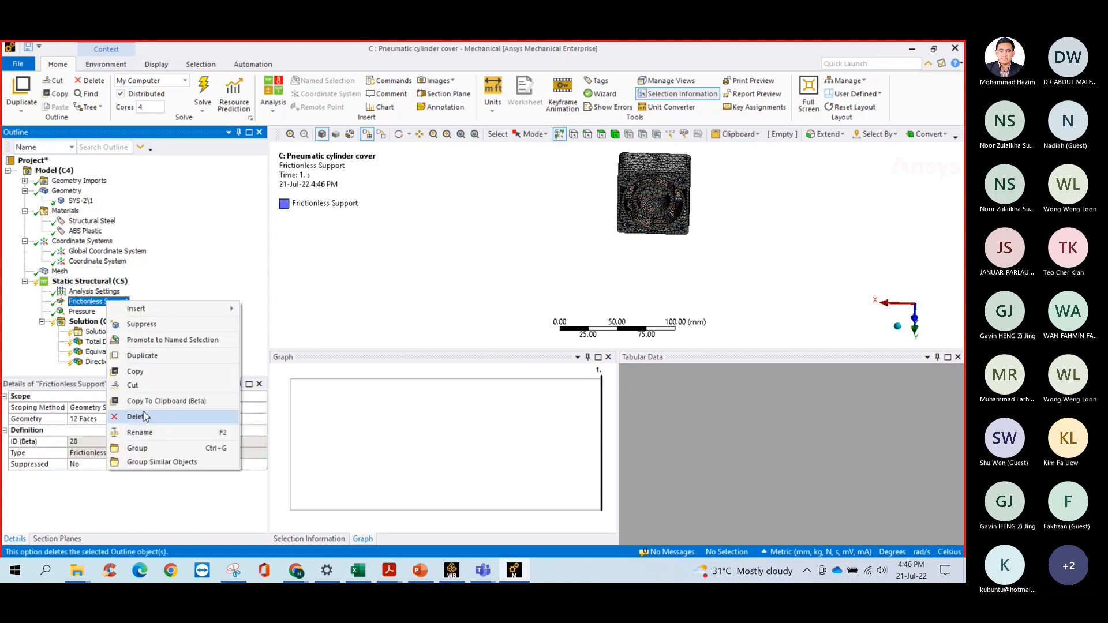
{"action": "left_click", "coordinate": [141, 416]}
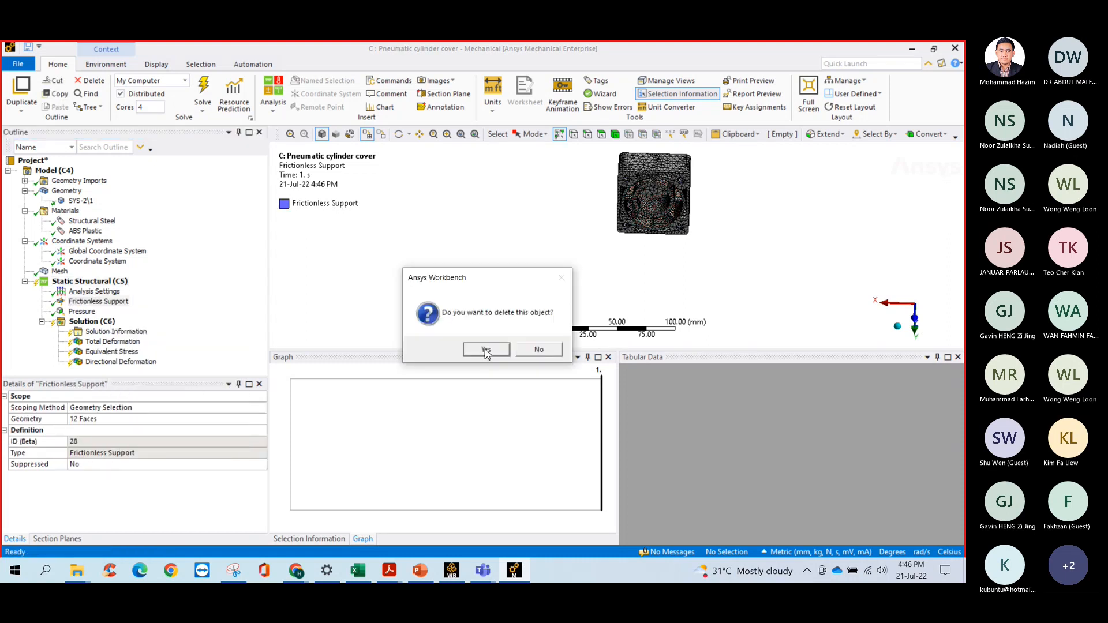
{"action": "left_click", "coordinate": [486, 350]}
{"action": "right_click", "coordinate": [83, 302]}
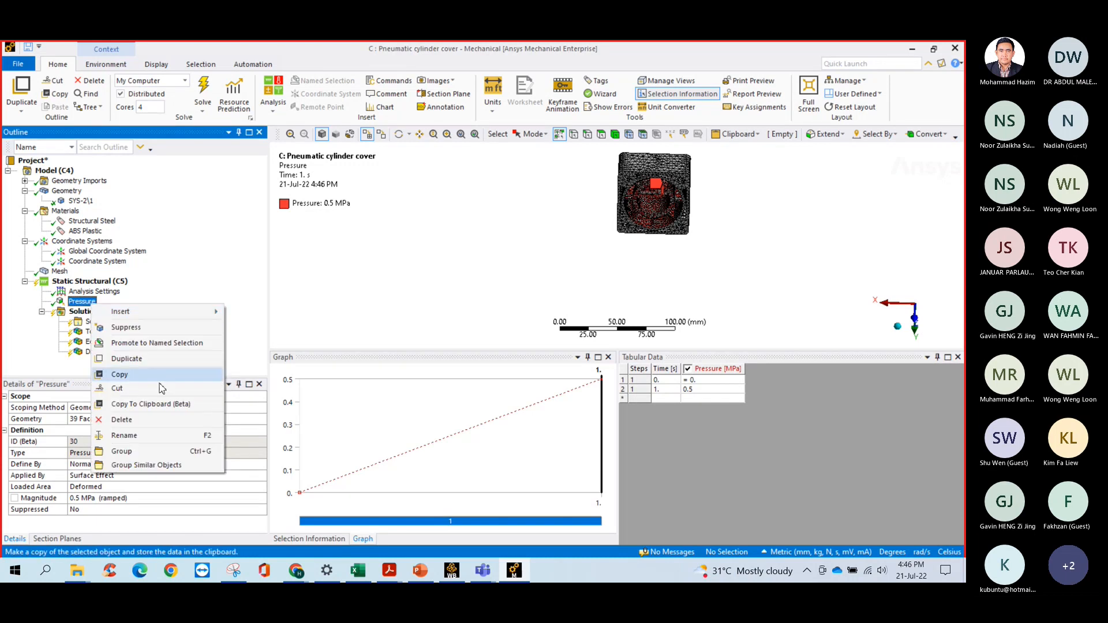
{"action": "left_click", "coordinate": [141, 419]}
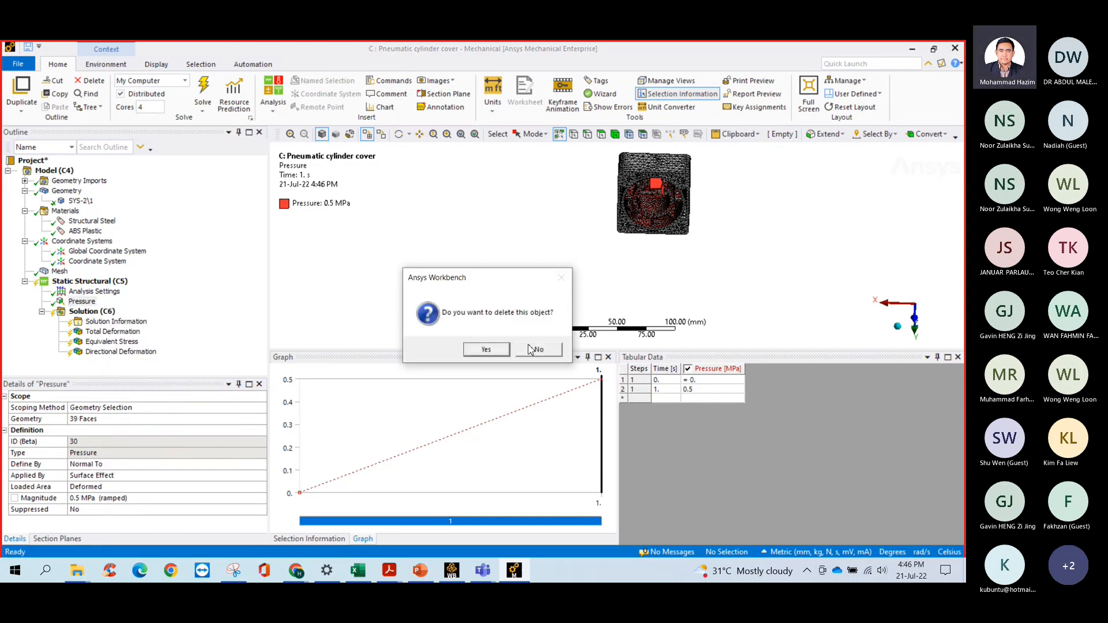
{"action": "left_click", "coordinate": [486, 349]}
Delete the Directional Deformation, Equivalent Stress and Total Deformation results from the Solution.
{"action": "right_click", "coordinate": [120, 283]}
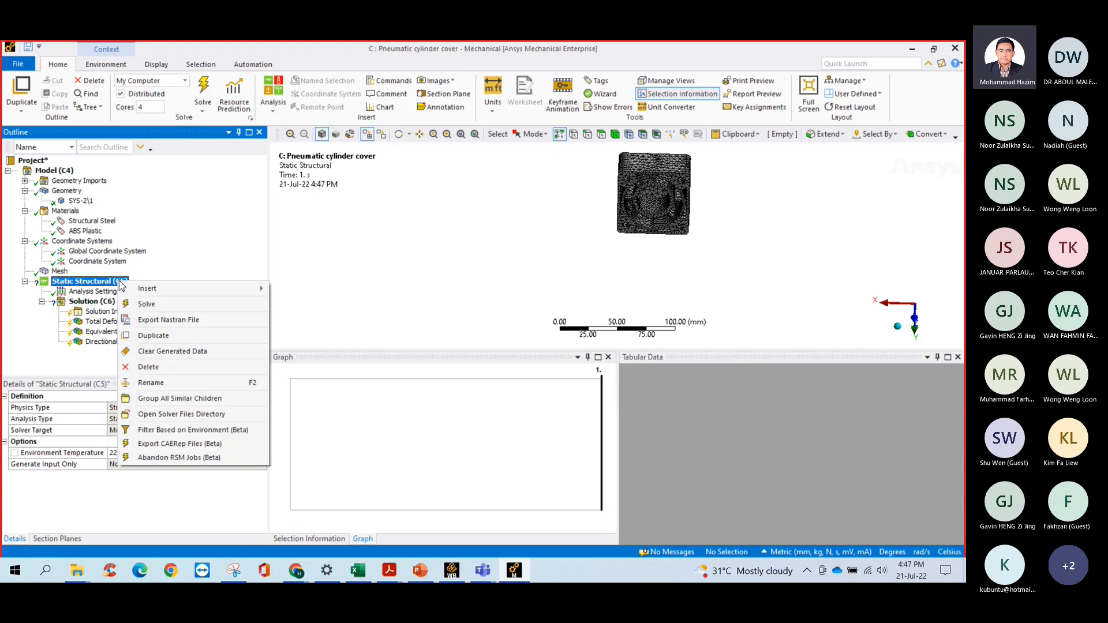
{"action": "left_click", "coordinate": [104, 343]}
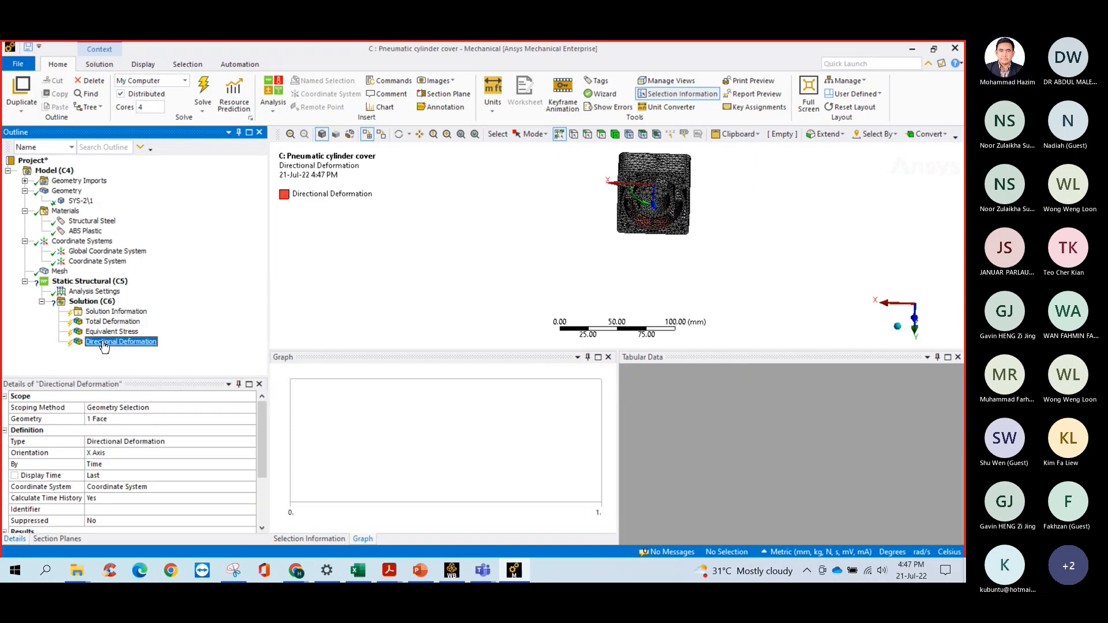
{"action": "right_click", "coordinate": [105, 343]}
{"action": "left_click", "coordinate": [132, 287]}
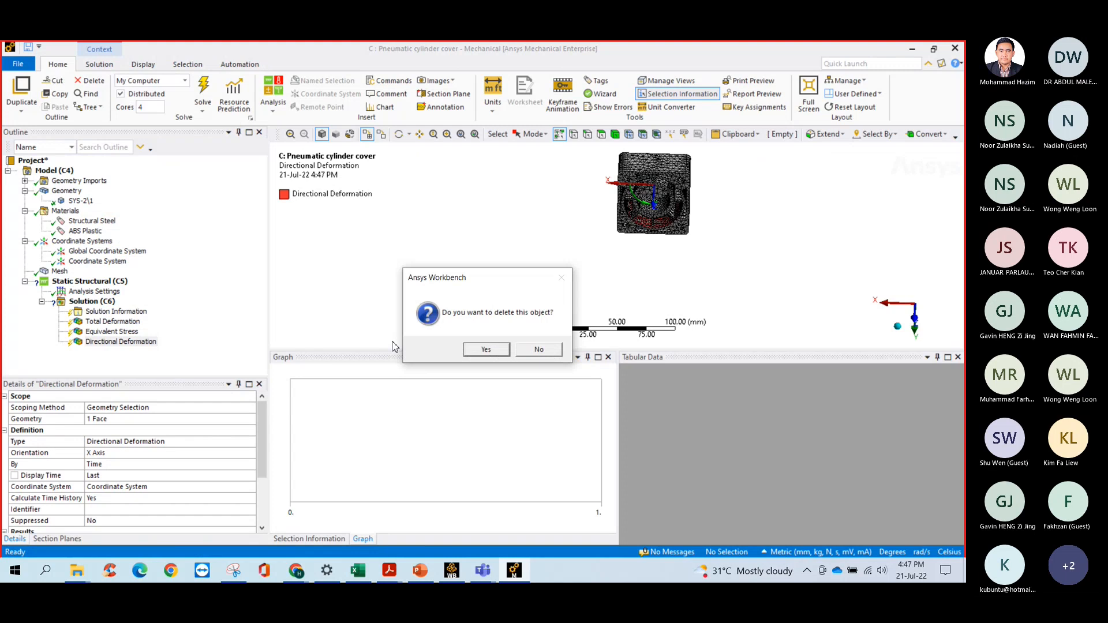
{"action": "left_click", "coordinate": [486, 349]}
{"action": "left_click", "coordinate": [111, 321]}
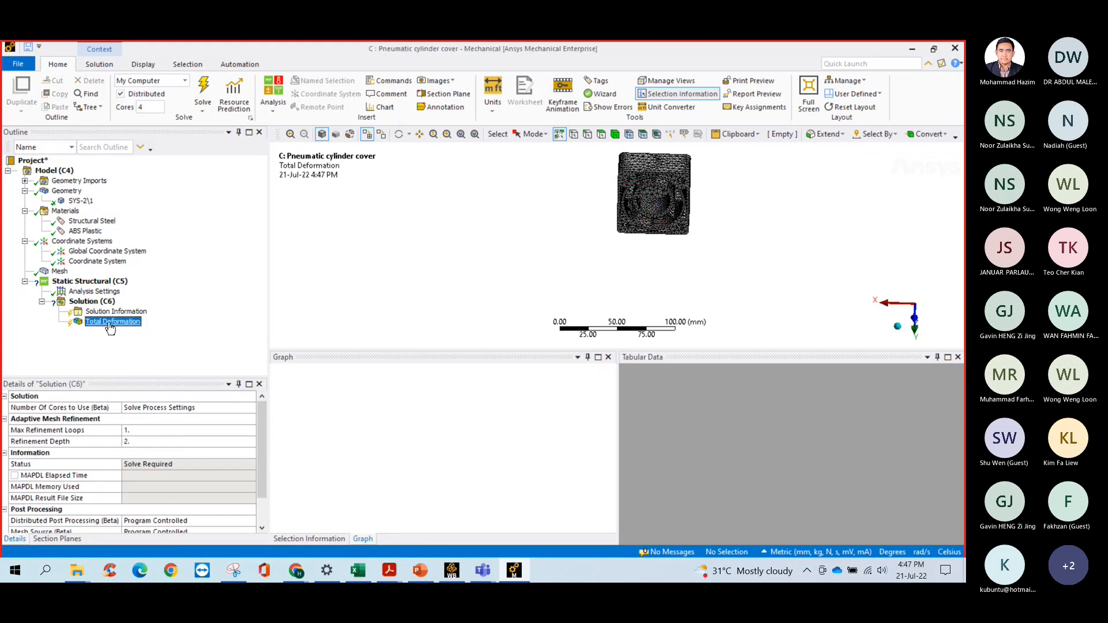
{"action": "right_click", "coordinate": [110, 321]}
{"action": "left_click", "coordinate": [138, 269]}
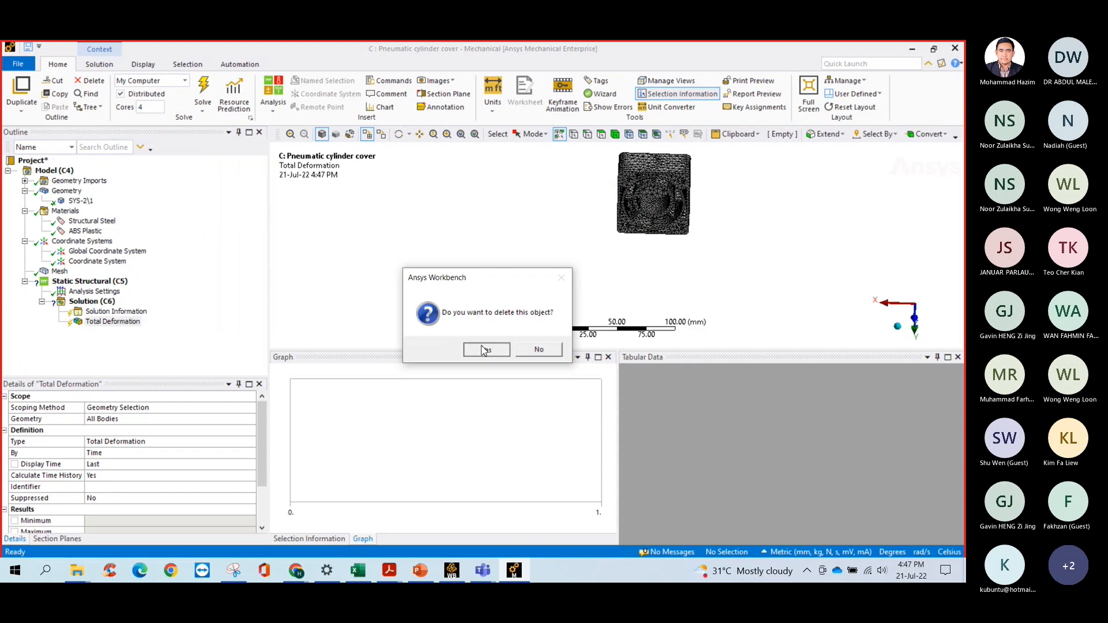
{"action": "left_click", "coordinate": [486, 349]}
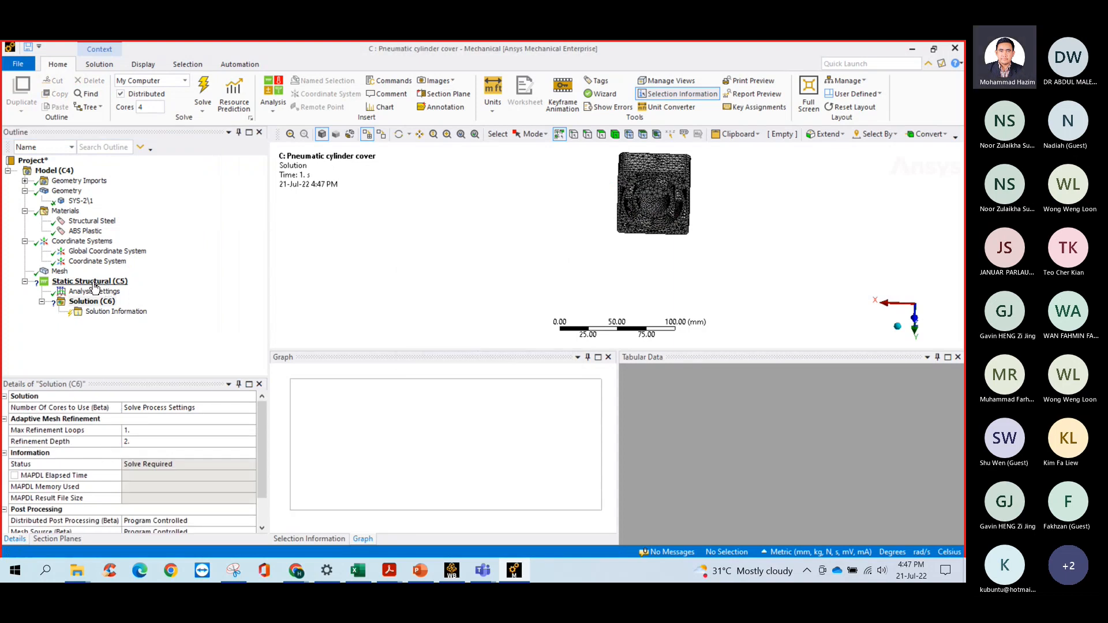
Insert a new Frictionless Support into the Static Structural analysis.
{"action": "left_click", "coordinate": [113, 283]}
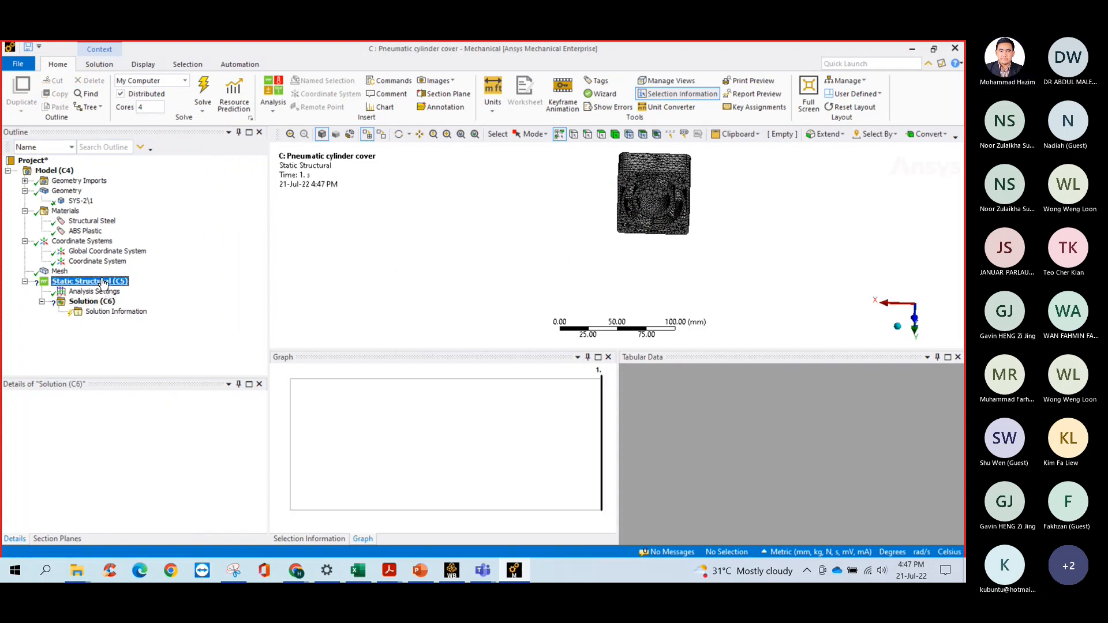
{"action": "right_click", "coordinate": [116, 285]}
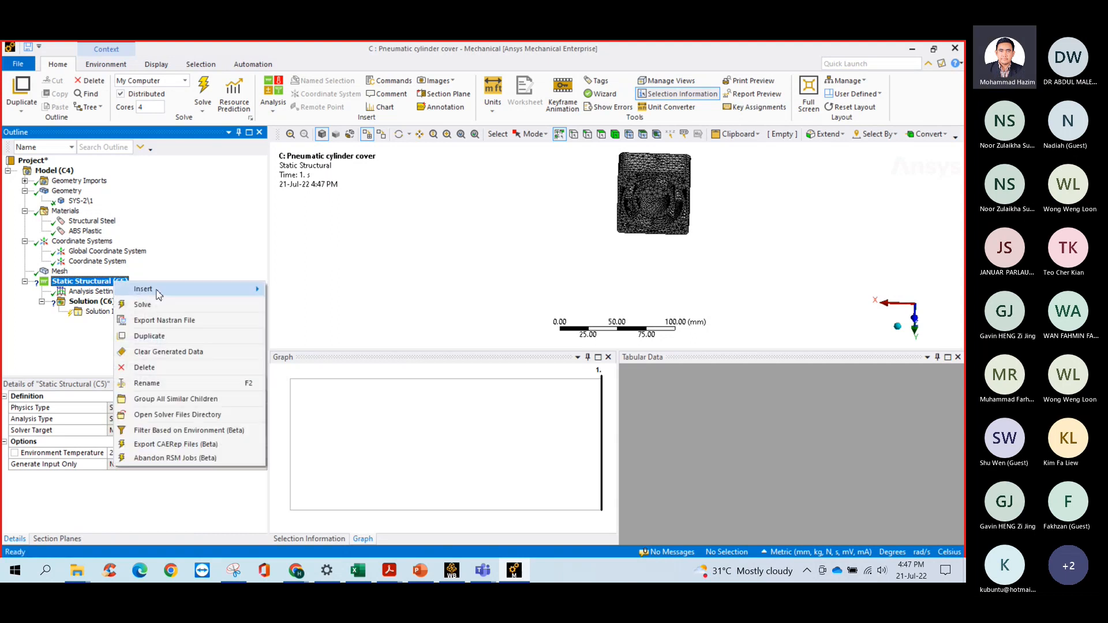
{"action": "mouse_move", "coordinate": [144, 288]}
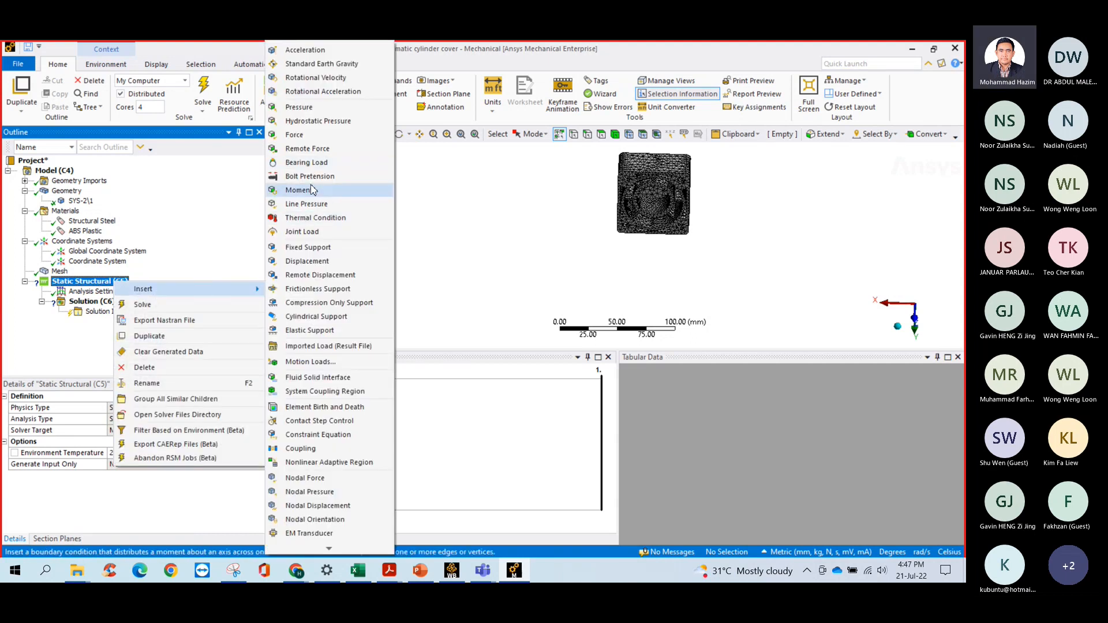
{"action": "left_click", "coordinate": [322, 294]}
Select the inner faces of the first corner bolt hole on the cover's flat side as the frictionless support's geometry.
{"action": "middle_click_drag", "start_coordinate": [370, 298], "coordinate": [413, 321]}
{"action": "scroll", "coordinate": [629, 177], "scroll_direction": "down", "scroll_amount": 1}
{"action": "scroll", "coordinate": [630, 178], "scroll_direction": "down", "scroll_amount": 2}
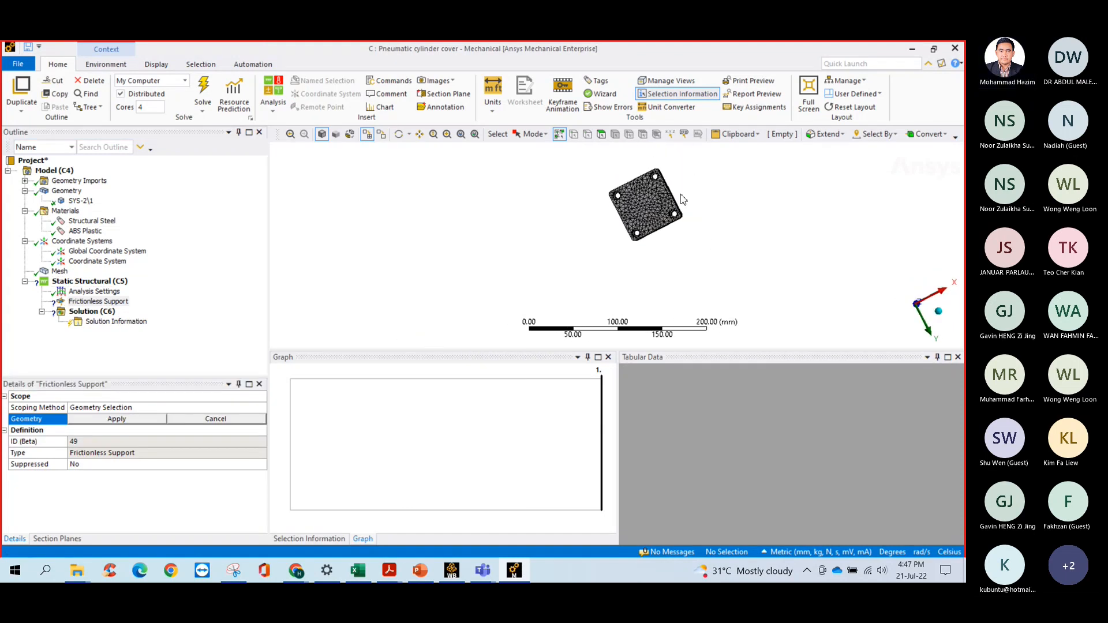
{"action": "left_click", "coordinate": [447, 134]}
{"action": "left_click_drag", "start_coordinate": [593, 168], "coordinate": [717, 247]}
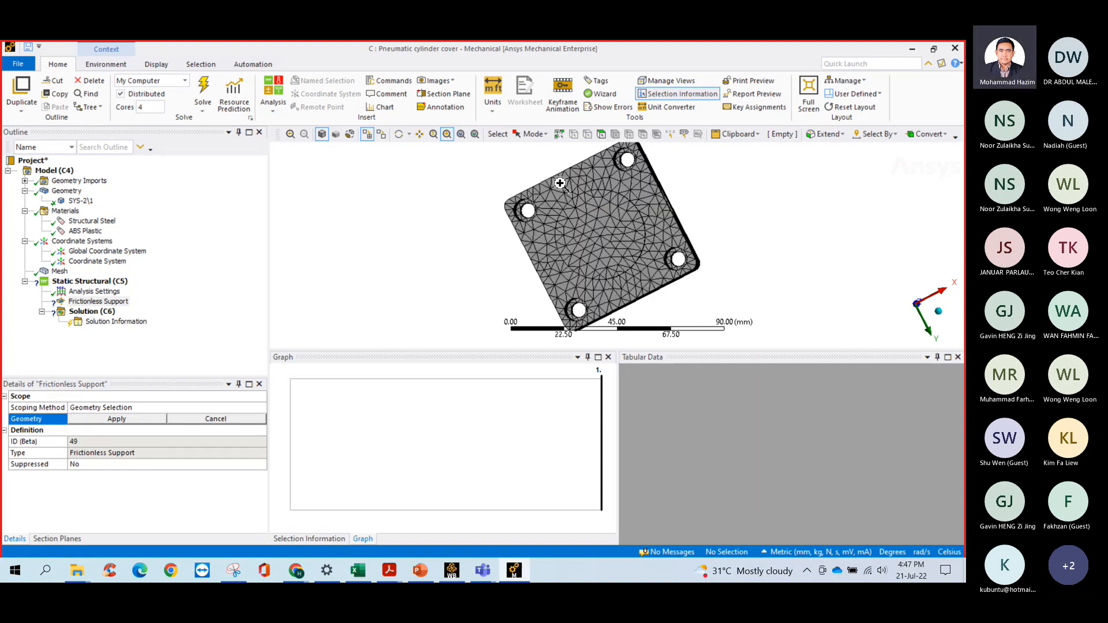
{"action": "scroll", "coordinate": [559, 183], "scroll_direction": "down", "scroll_amount": 1}
{"action": "middle_click_drag", "start_coordinate": [560, 183], "coordinate": [480, 202]}
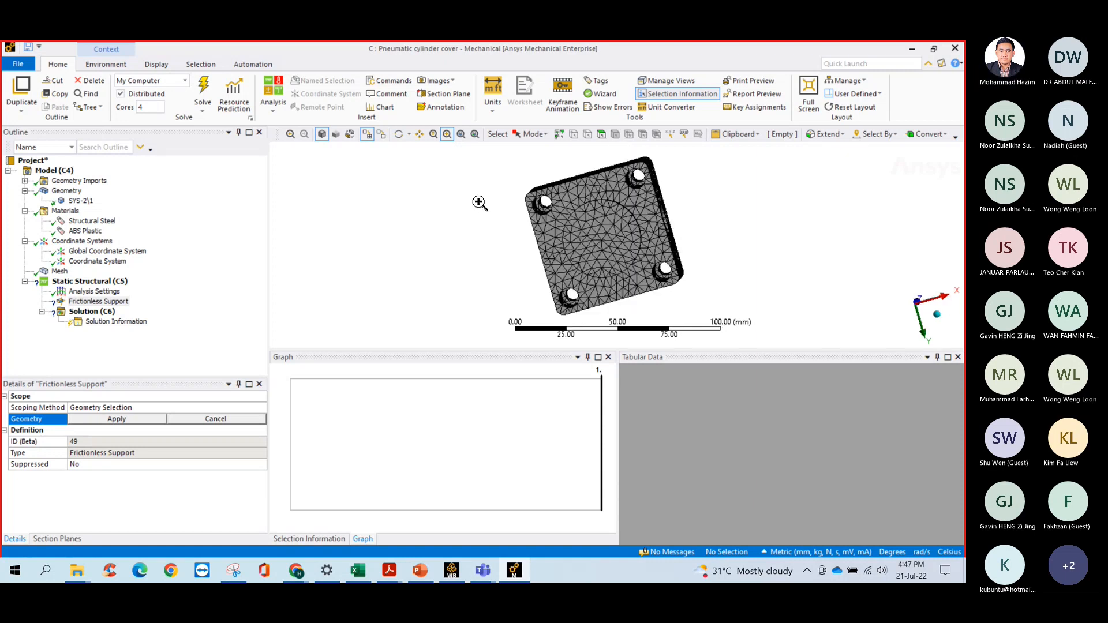
{"action": "left_click", "coordinate": [602, 134]}
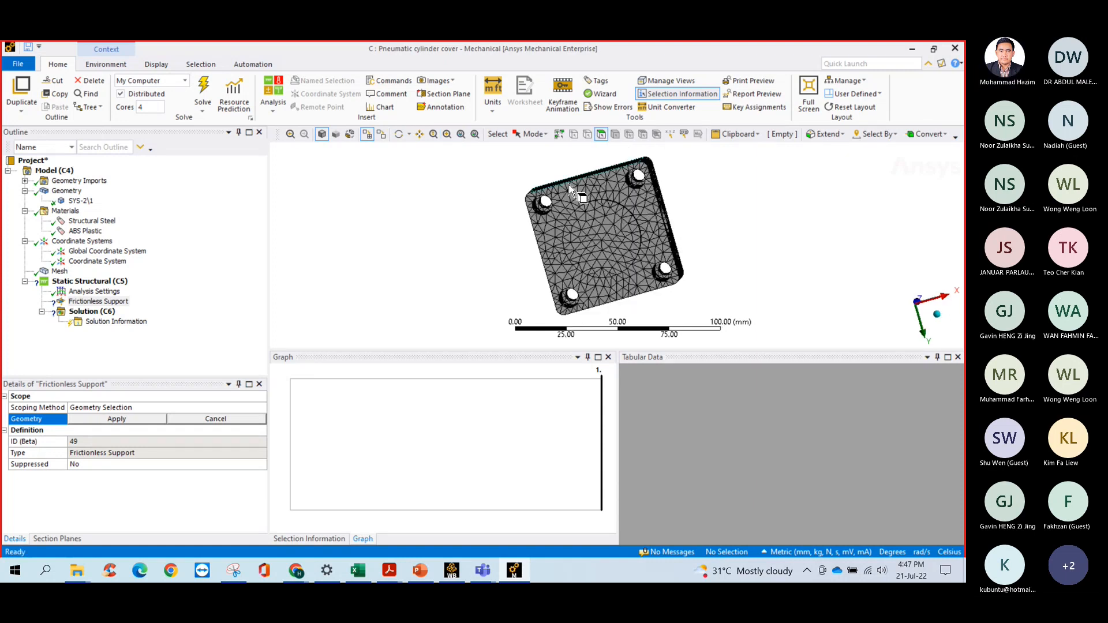
{"action": "scroll", "coordinate": [542, 215], "scroll_direction": "up", "scroll_amount": 3}
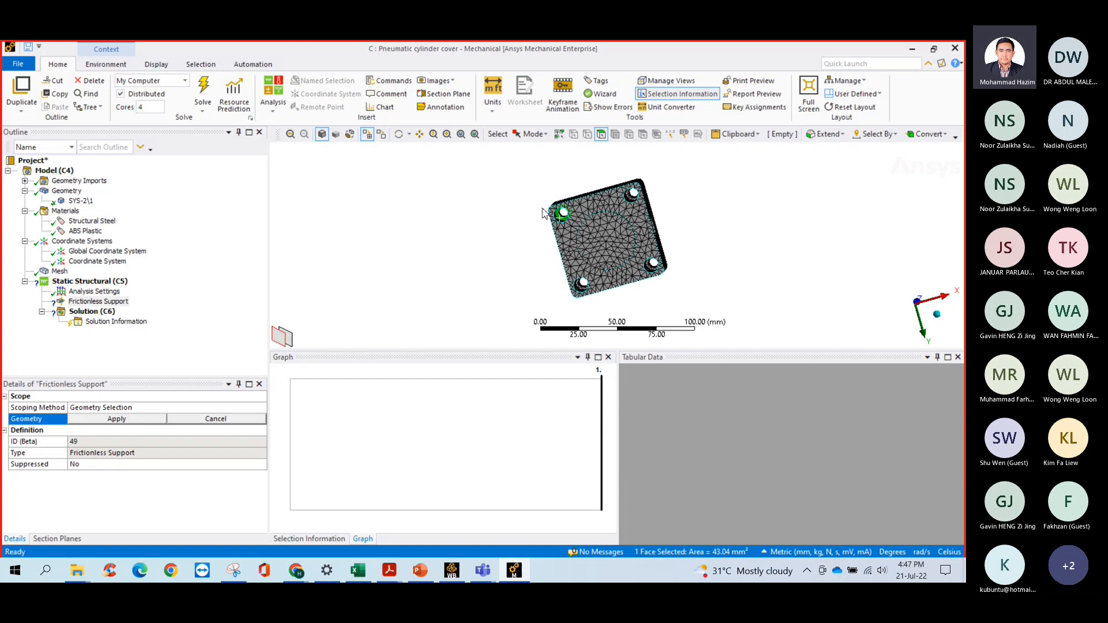
{"action": "left_click", "coordinate": [506, 196]}
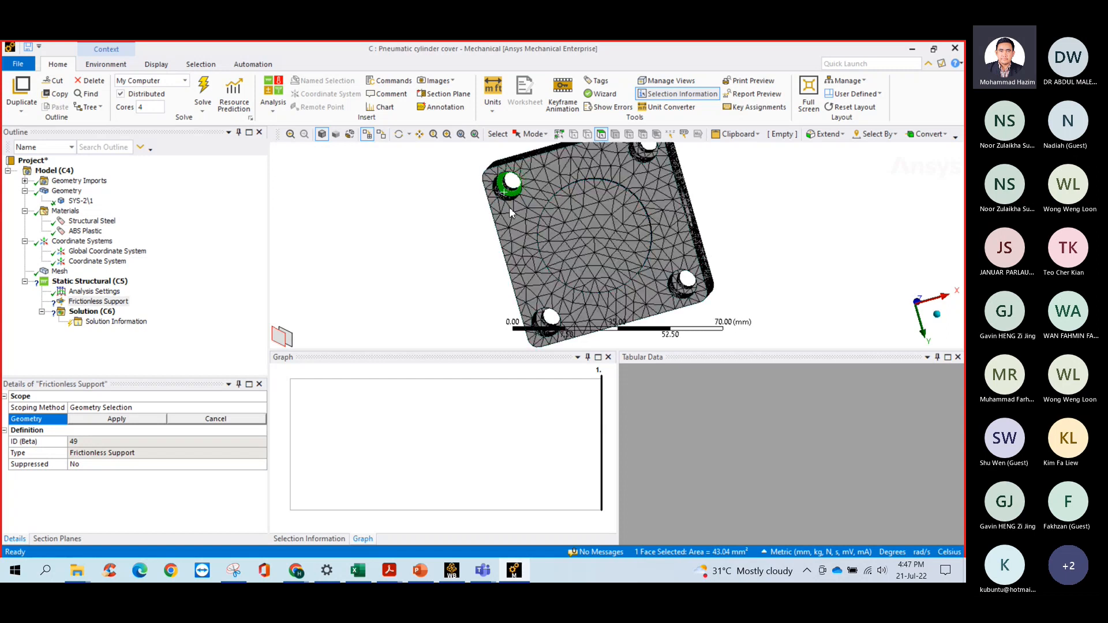
{"action": "left_click", "coordinate": [511, 189]}
{"action": "left_click", "coordinate": [501, 190], "text": "ctrl"}
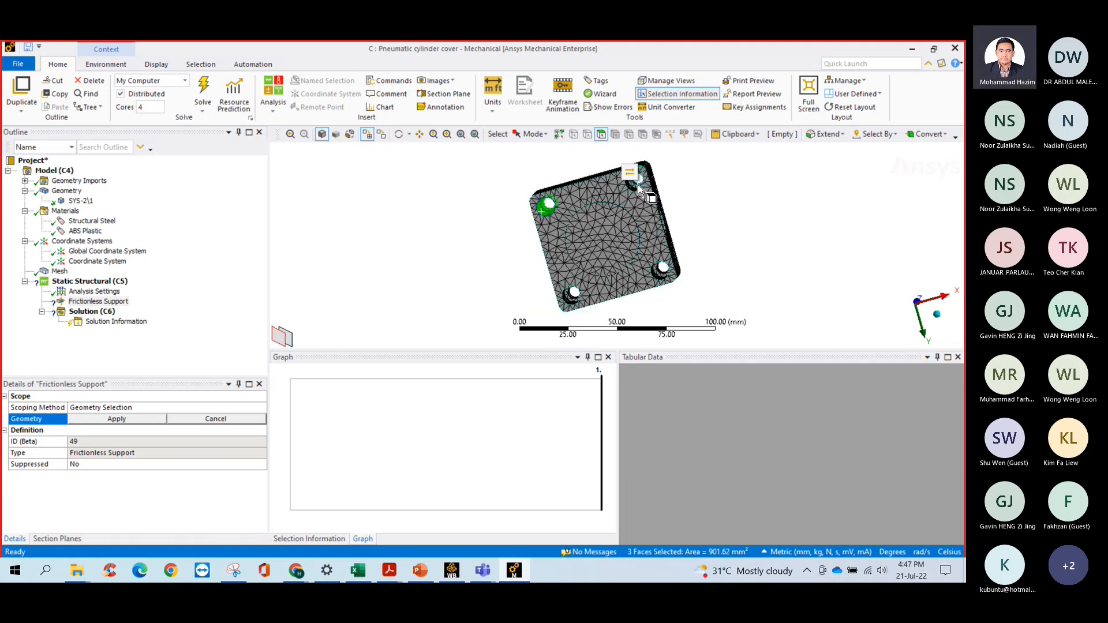
Add the faces of the other three corner bolt holes to the selection and apply it as the frictionless support's geometry.
{"action": "scroll", "coordinate": [626, 193], "scroll_direction": "up", "scroll_amount": 3}
{"action": "middle_click_drag", "start_coordinate": [631, 193], "coordinate": [642, 161]}
{"action": "left_click", "coordinate": [643, 161], "text": "ctrl"}
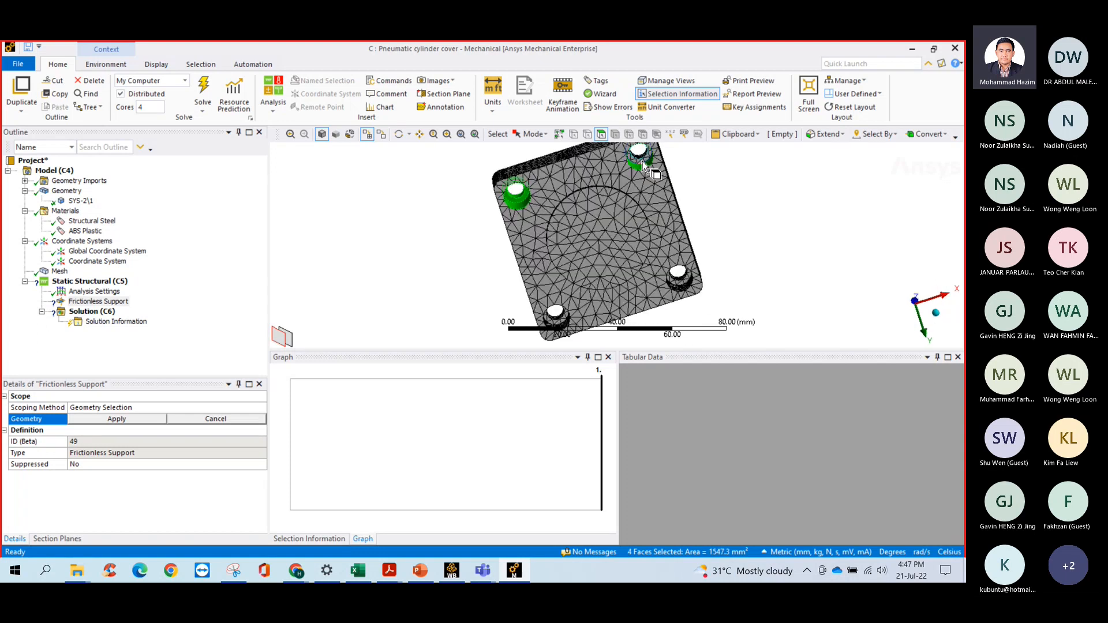
{"action": "left_click", "coordinate": [558, 323], "text": "ctrl"}
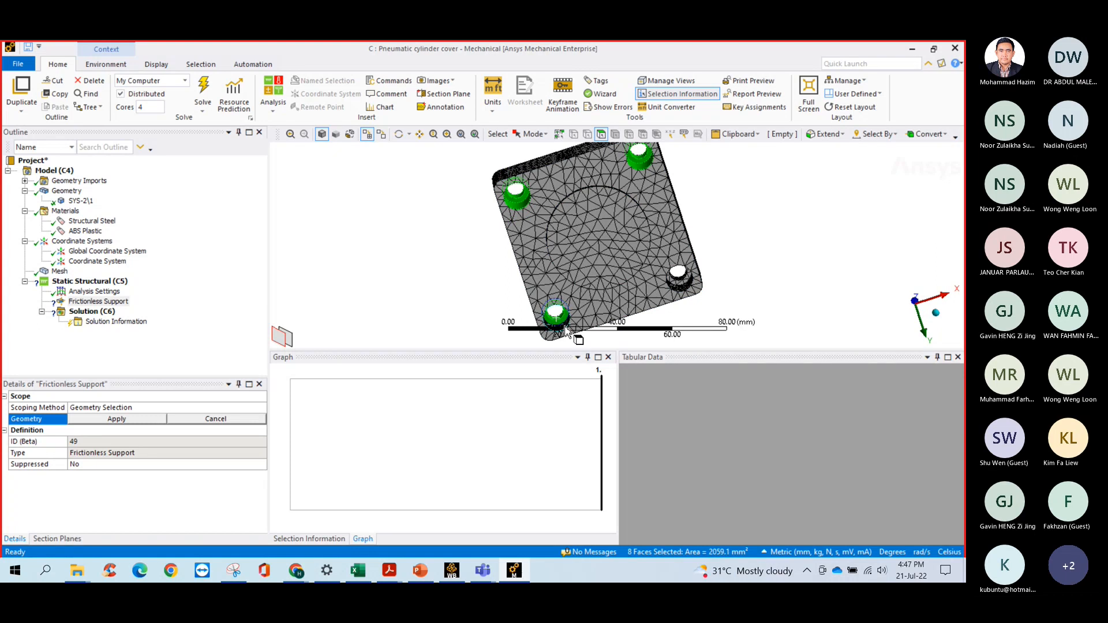
{"action": "left_click", "coordinate": [684, 287], "text": "ctrl"}
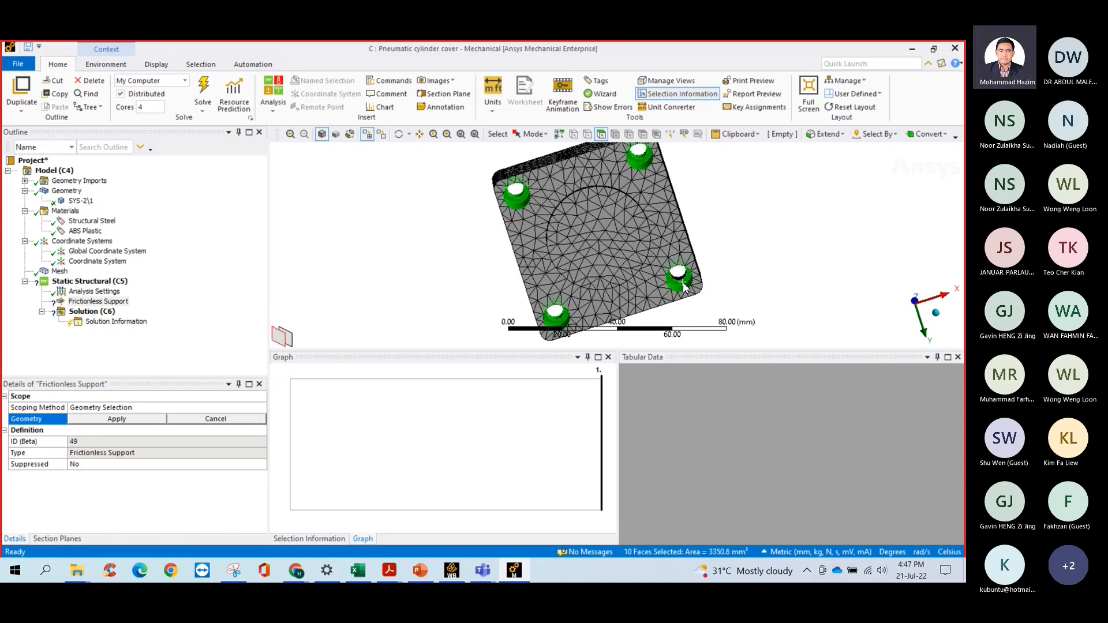
{"action": "left_click", "coordinate": [681, 281], "text": "ctrl"}
{"action": "middle_click_drag", "start_coordinate": [404, 248], "coordinate": [635, 249]}
{"action": "middle_click_drag", "start_coordinate": [418, 328], "coordinate": [469, 258]}
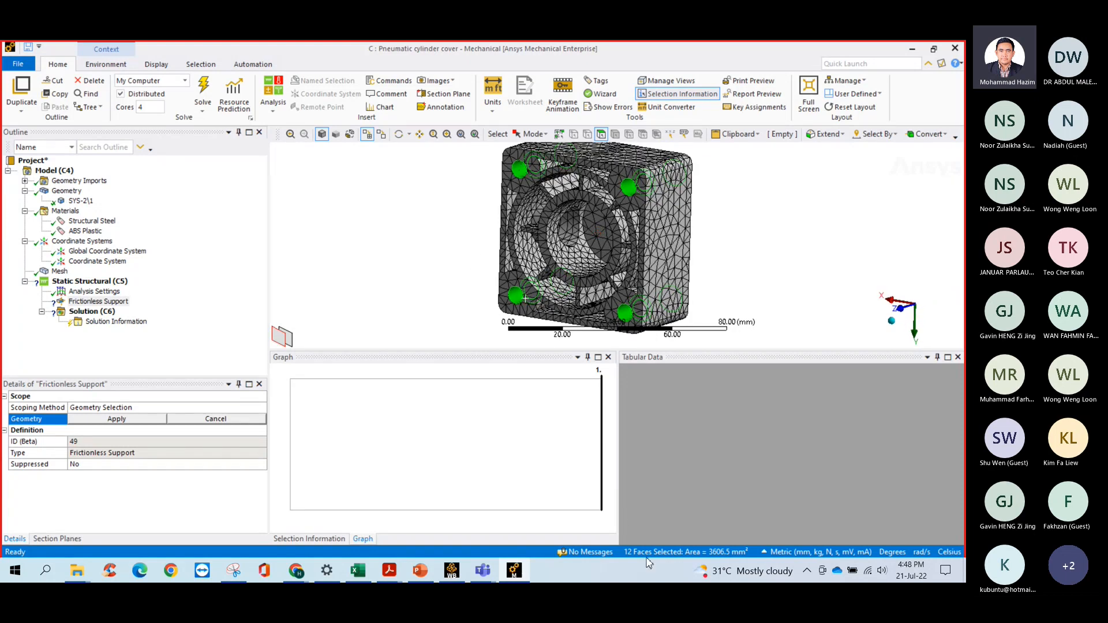
{"action": "middle_click_drag", "start_coordinate": [421, 222], "coordinate": [475, 237]}
{"action": "left_click", "coordinate": [125, 422]}
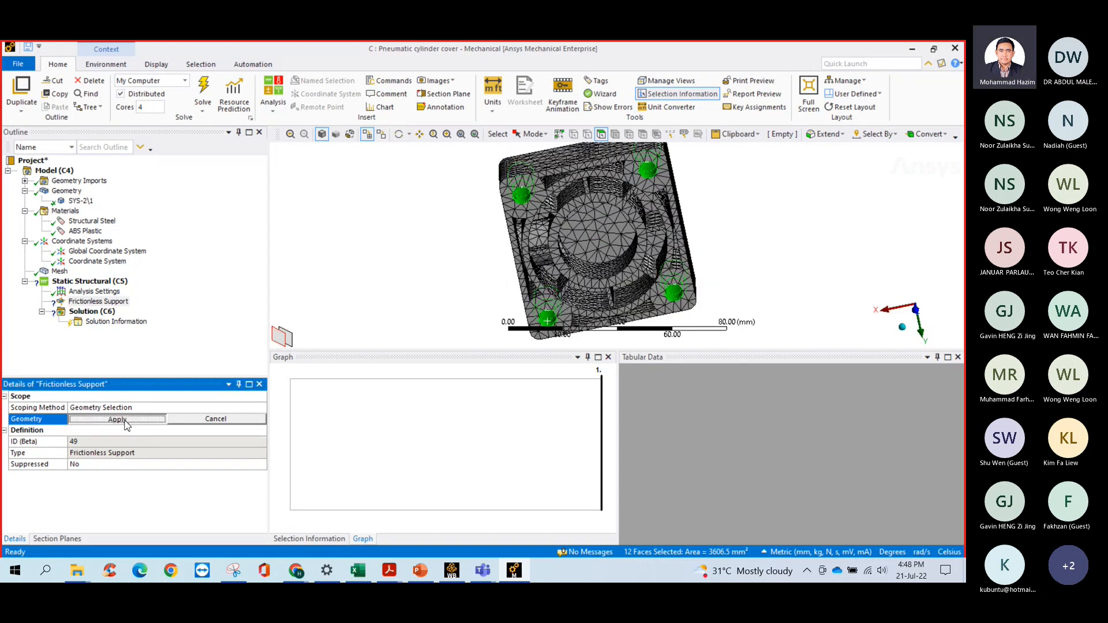
{"action": "middle_click_drag", "start_coordinate": [430, 202], "coordinate": [453, 208]}
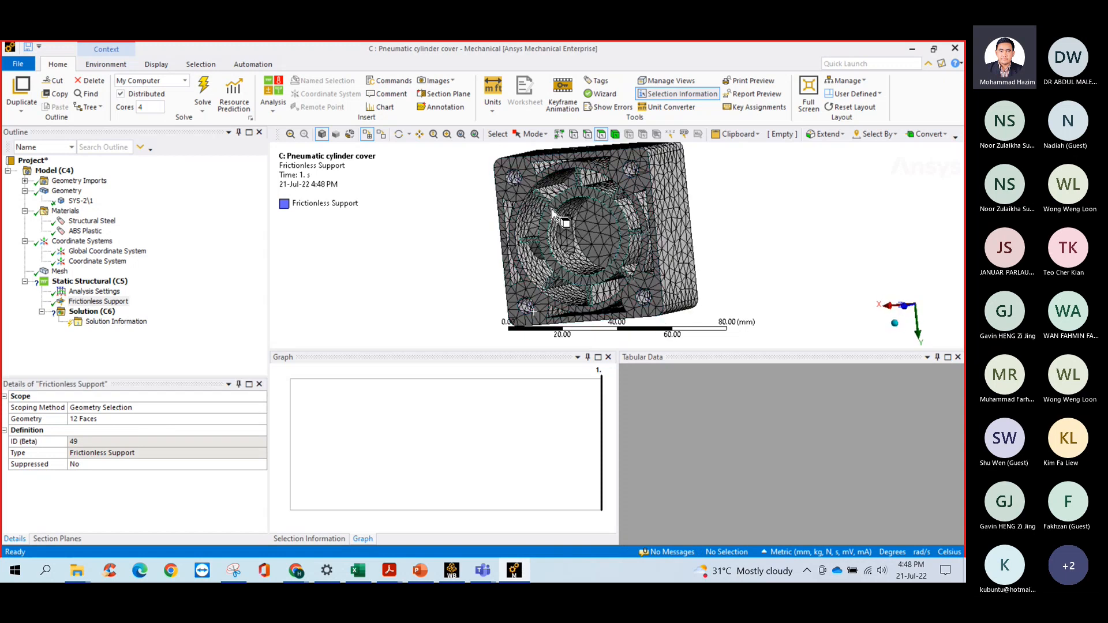
{"action": "middle_click_drag", "start_coordinate": [553, 213], "coordinate": [571, 213]}
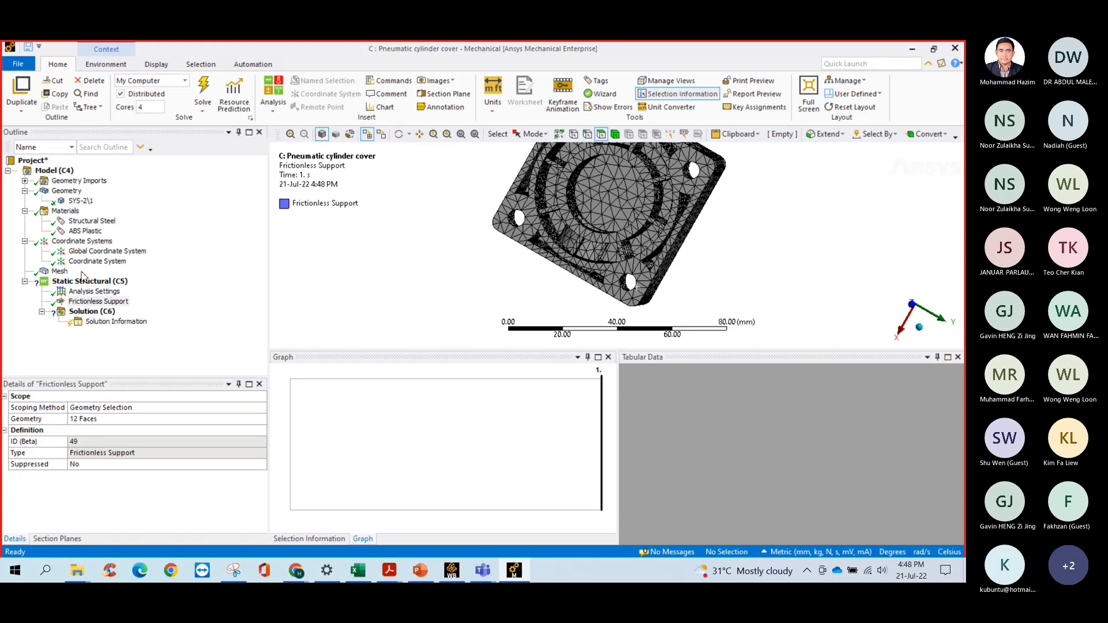
Insert a Pressure load under Static Structural and select the flat circular face at the centre of the cover's recessed side.
{"action": "right_click", "coordinate": [116, 283]}
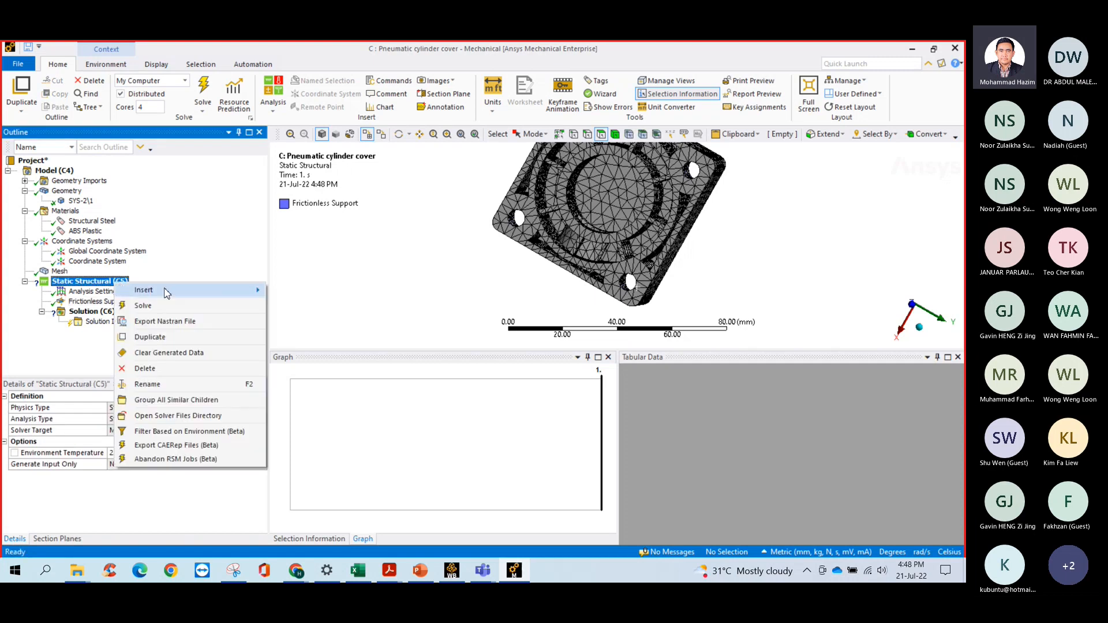
{"action": "mouse_move", "coordinate": [166, 290]}
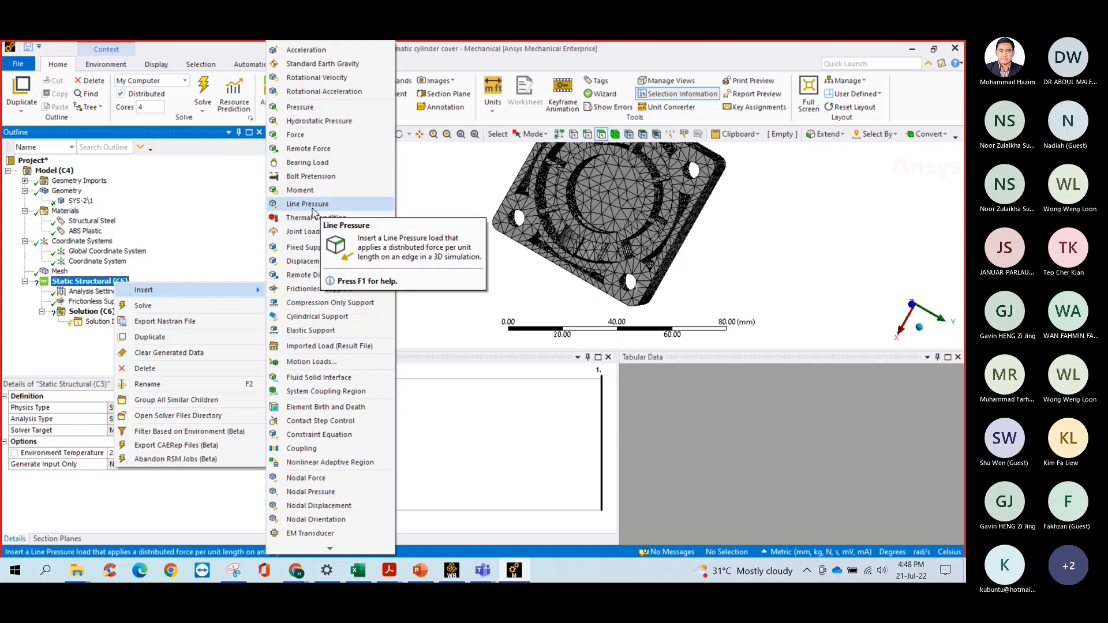
{"action": "left_click", "coordinate": [300, 107]}
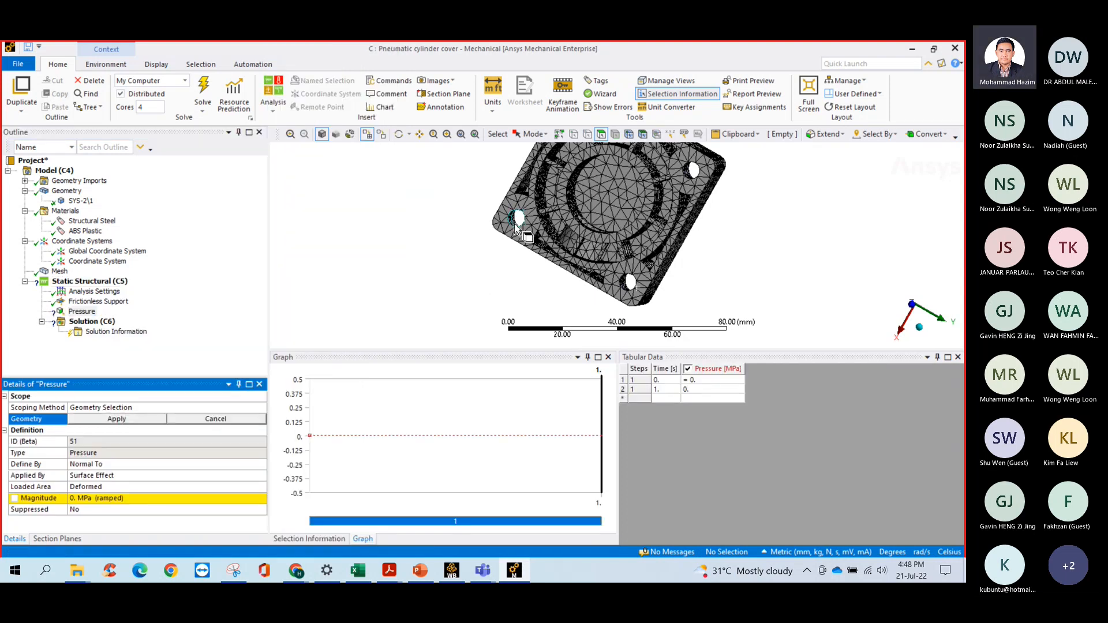
{"action": "middle_click_drag", "start_coordinate": [514, 224], "coordinate": [581, 272]}
{"action": "scroll", "coordinate": [581, 272], "scroll_direction": "down", "scroll_amount": 2}
{"action": "scroll", "coordinate": [586, 277], "scroll_direction": "up", "scroll_amount": 3}
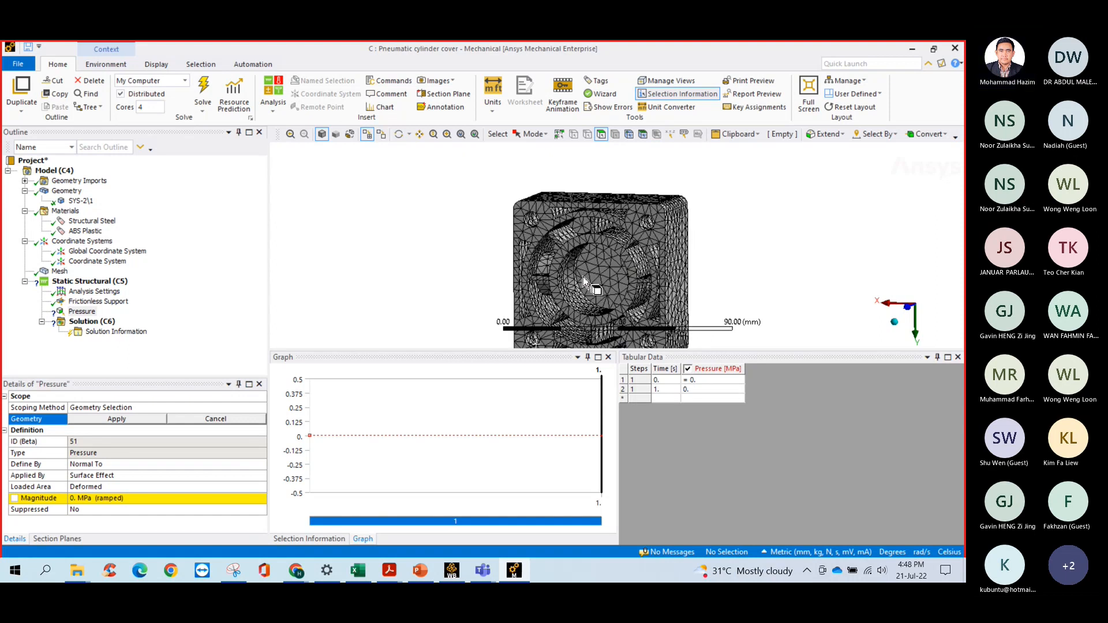
{"action": "left_click", "coordinate": [581, 272]}
{"action": "mouse_move", "coordinate": [596, 274]}
{"action": "middle_mouse_down"}
{"action": "mouse_move", "coordinate": [629, 262]}
{"action": "mouse_move", "coordinate": [606, 282]}
{"action": "mouse_move", "coordinate": [622, 286]}
{"action": "mouse_move", "coordinate": [611, 270]}
{"action": "middle_mouse_up"}
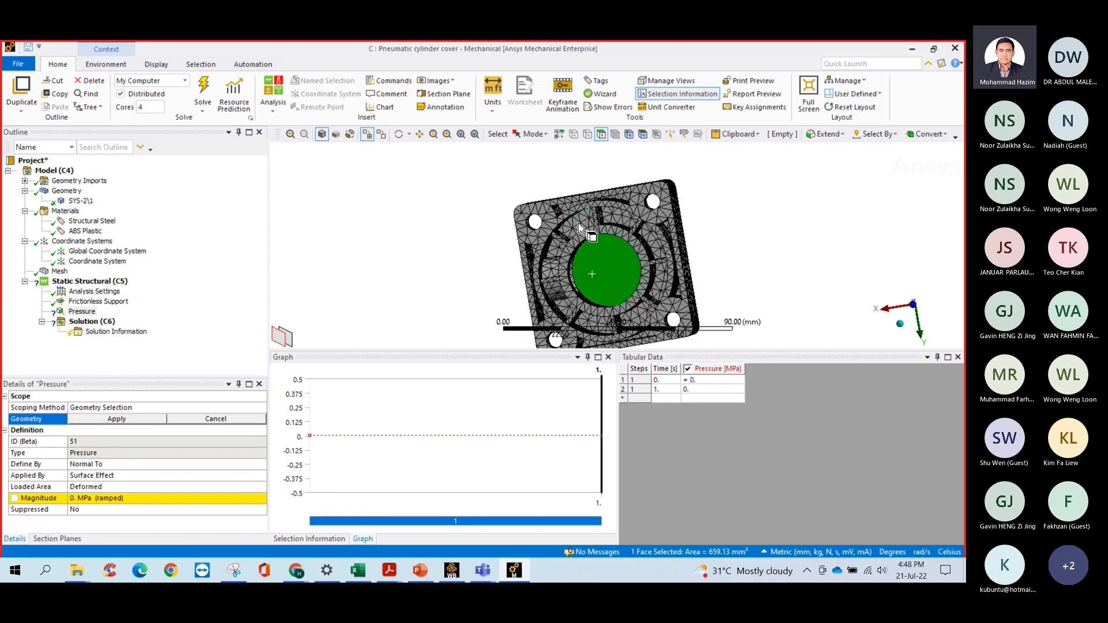
Add the recessed pocket faces around the central bore and the faces of the inner ring to the pressure selection.
{"action": "left_click_drag", "start_coordinate": [578, 223], "coordinate": [660, 280], "text": "ctrl"}
{"action": "middle_click_drag", "start_coordinate": [611, 265], "coordinate": [558, 250]}
{"action": "left_click", "coordinate": [531, 235], "text": "ctrl"}
{"action": "middle_click_drag", "start_coordinate": [540, 211], "coordinate": [561, 229]}
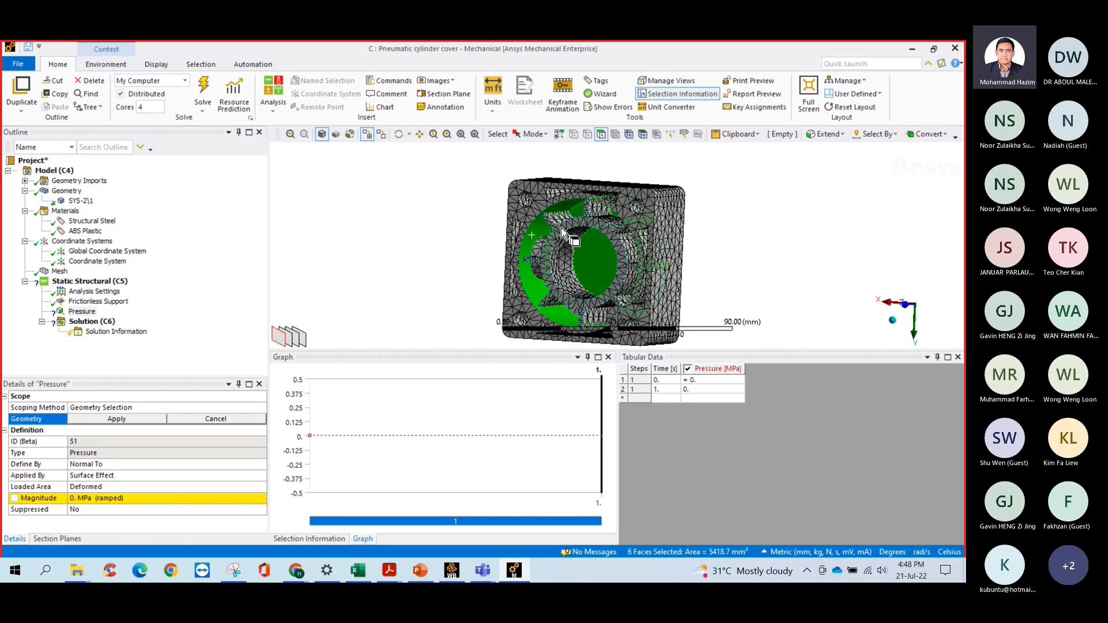
{"action": "left_click", "coordinate": [574, 267], "text": "ctrl"}
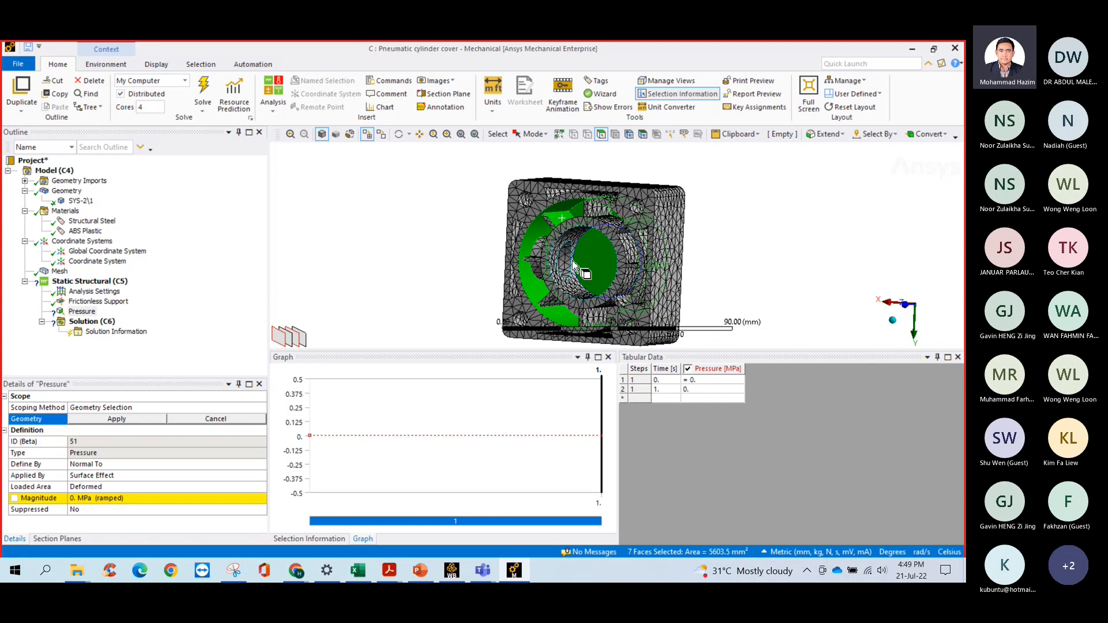
{"action": "left_click", "coordinate": [577, 270], "text": "ctrl"}
{"action": "left_click", "coordinate": [542, 256], "text": "ctrl"}
{"action": "middle_click_drag", "start_coordinate": [542, 252], "coordinate": [600, 262]}
{"action": "left_click", "coordinate": [553, 251], "text": "ctrl"}
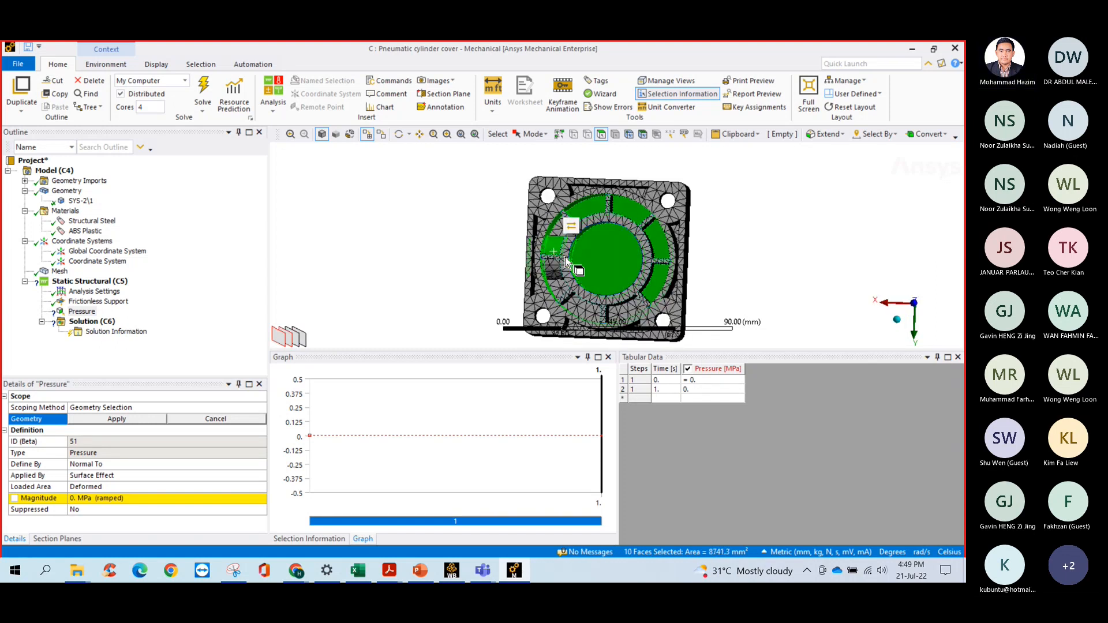
{"action": "left_click", "coordinate": [565, 258]}
{"action": "mouse_move", "coordinate": [562, 252]}
{"action": "left_mouse_down"}
{"action": "mouse_move", "coordinate": [569, 228]}
{"action": "mouse_move", "coordinate": [596, 216]}
{"action": "mouse_move", "coordinate": [661, 287]}
{"action": "mouse_move", "coordinate": [596, 309]}
{"action": "mouse_move", "coordinate": [551, 272]}
{"action": "mouse_move", "coordinate": [598, 258]}
{"action": "left_mouse_up"}
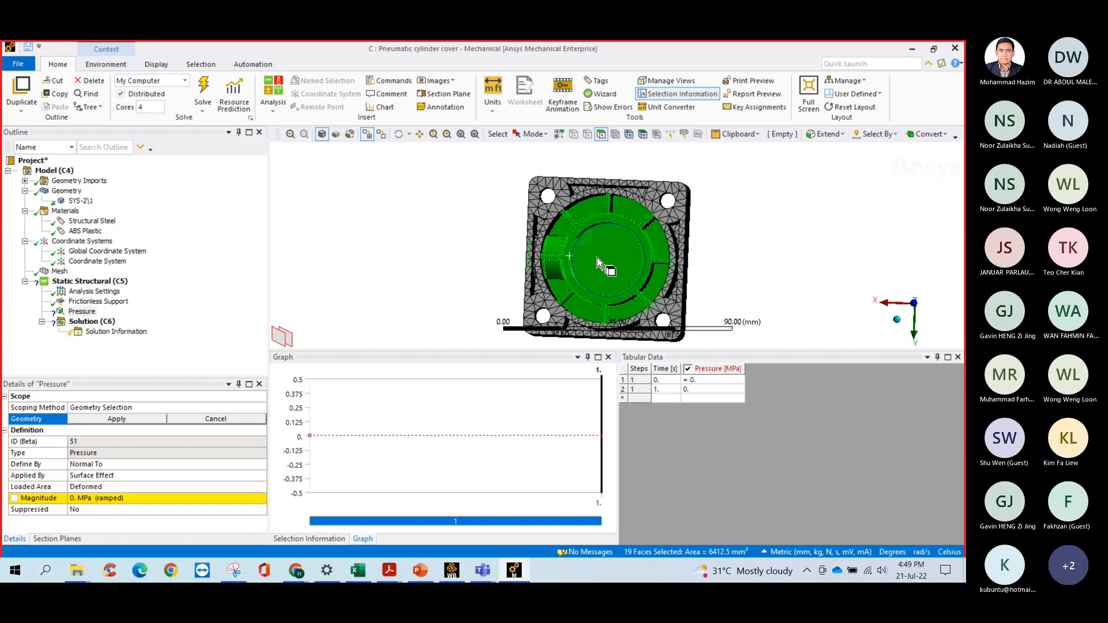
Add the remaining inner wall and rib faces of the round cavity and apply the selection as the pressure's geometry.
{"action": "scroll", "coordinate": [599, 259], "scroll_direction": "up", "scroll_amount": 1}
{"action": "middle_click_drag", "start_coordinate": [599, 259], "coordinate": [573, 257]}
{"action": "left_click", "coordinate": [540, 229], "text": "ctrl"}
{"action": "mouse_move", "coordinate": [540, 229]}
{"action": "left_mouse_down", "text": "ctrl"}
{"action": "mouse_move", "coordinate": [610, 213]}
{"action": "mouse_move", "coordinate": [635, 247]}
{"action": "mouse_move", "coordinate": [589, 318]}
{"action": "left_mouse_up", "text": "ctrl"}
{"action": "scroll", "coordinate": [591, 265], "scroll_direction": "down", "scroll_amount": 2}
{"action": "middle_click_drag", "start_coordinate": [591, 266], "coordinate": [663, 271]}
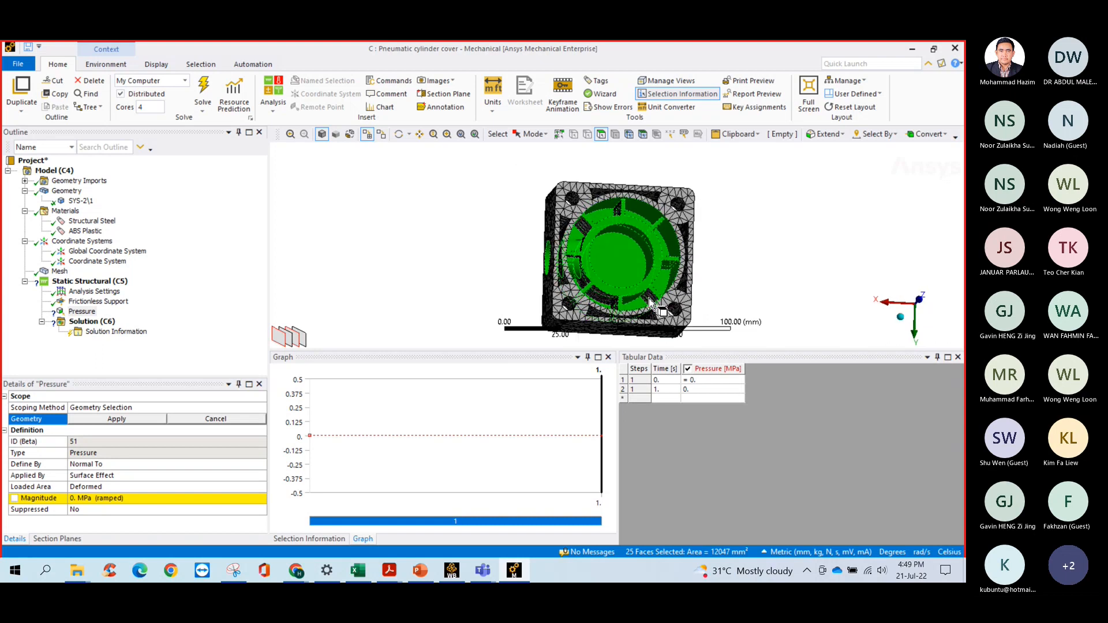
{"action": "left_click_drag", "start_coordinate": [575, 257], "coordinate": [619, 210], "text": "ctrl"}
{"action": "middle_click_drag", "start_coordinate": [628, 245], "coordinate": [622, 278]}
{"action": "mouse_move", "coordinate": [576, 304]}
{"action": "left_mouse_down", "text": "ctrl"}
{"action": "mouse_move", "coordinate": [584, 313]}
{"action": "mouse_move", "coordinate": [664, 280]}
{"action": "mouse_move", "coordinate": [641, 249]}
{"action": "mouse_move", "coordinate": [569, 282]}
{"action": "left_mouse_up", "text": "ctrl"}
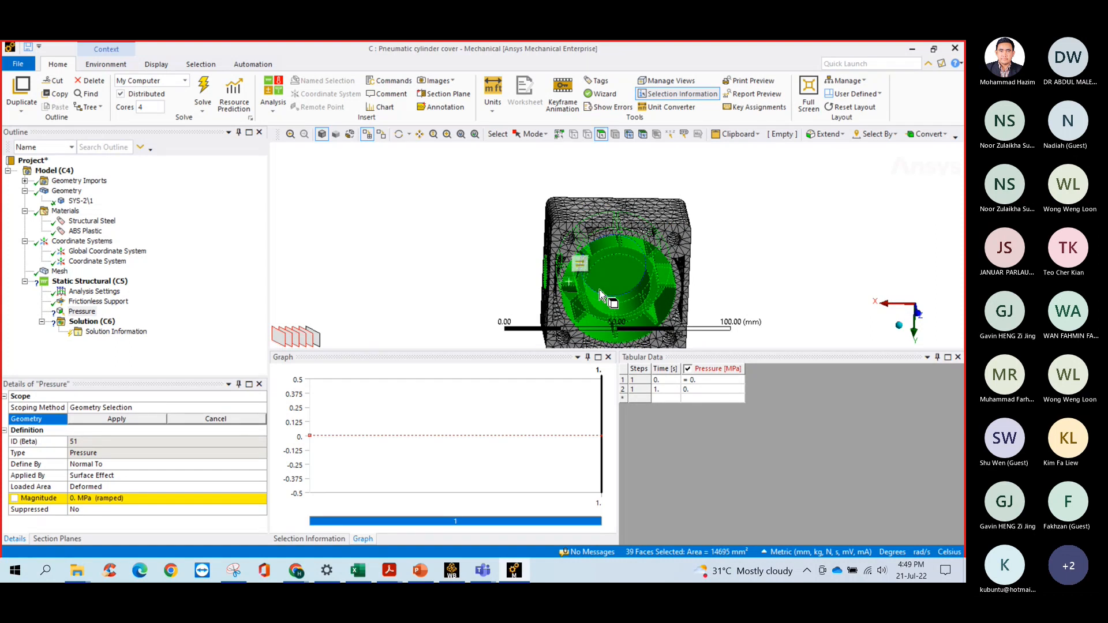
{"action": "middle_click_drag", "start_coordinate": [601, 295], "coordinate": [619, 285]}
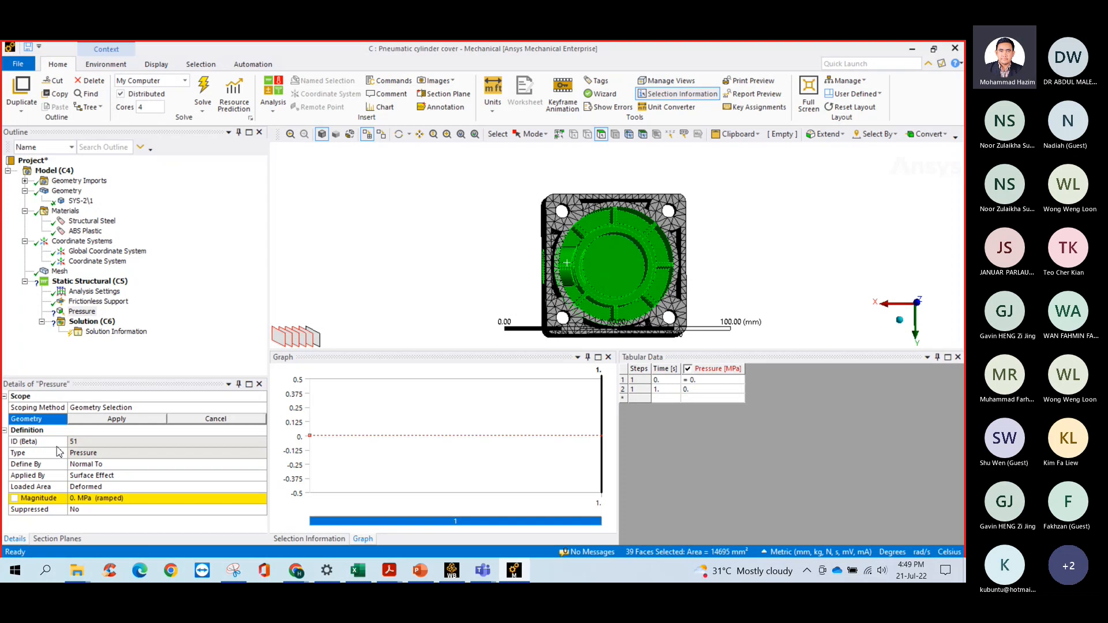
{"action": "left_click", "coordinate": [105, 425]}
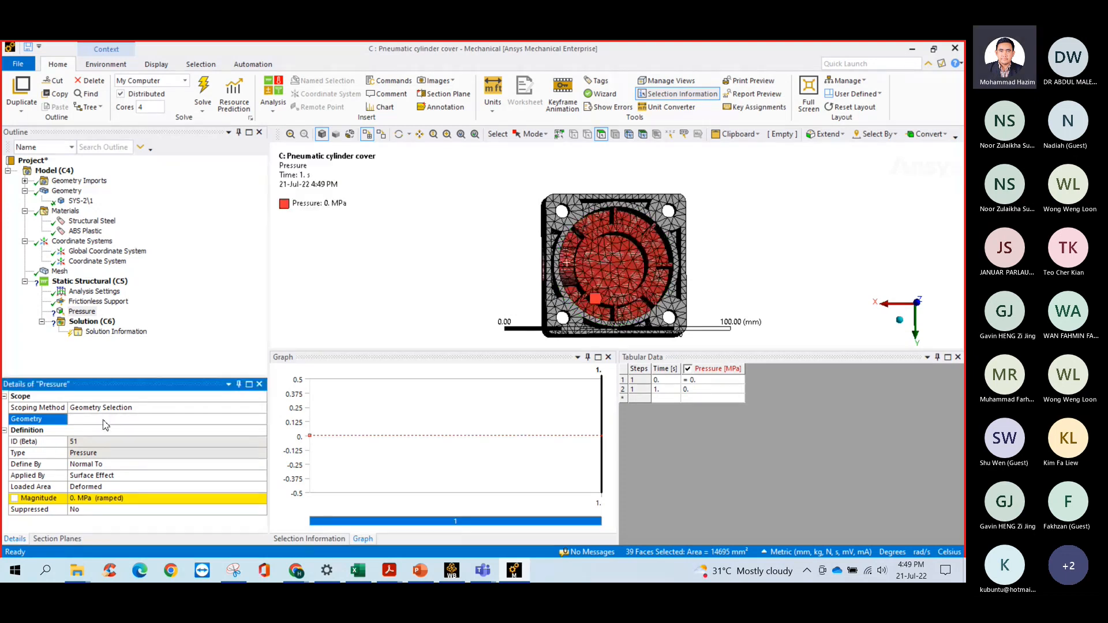
Set the pressure magnitude to 0.5 MPa.
{"action": "left_click", "coordinate": [96, 498]}
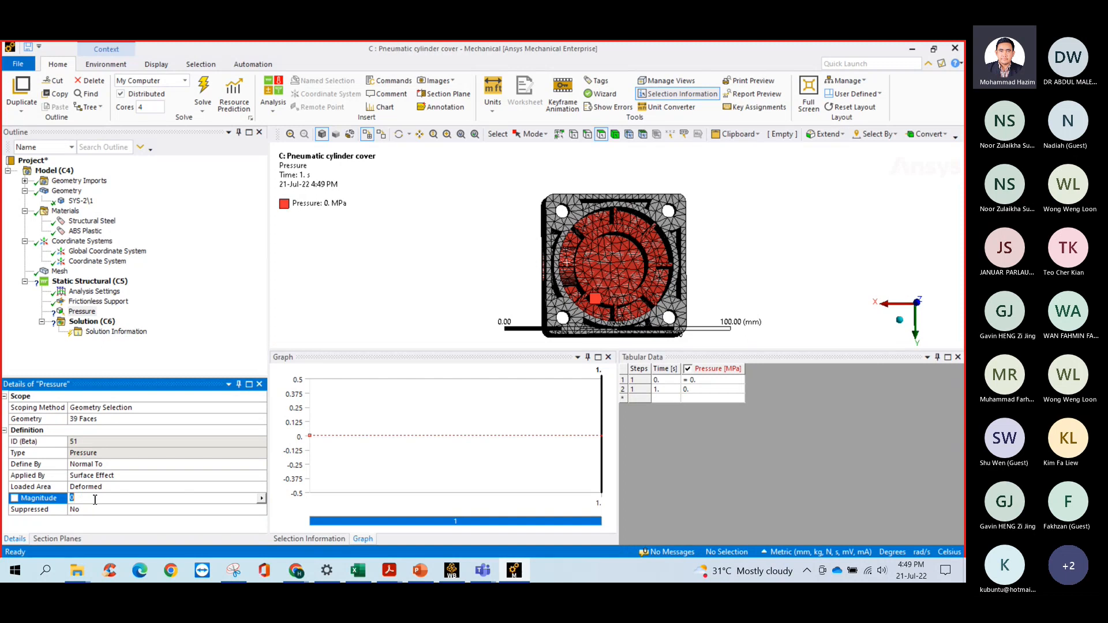
{"action": "type", "text": "0.5"}
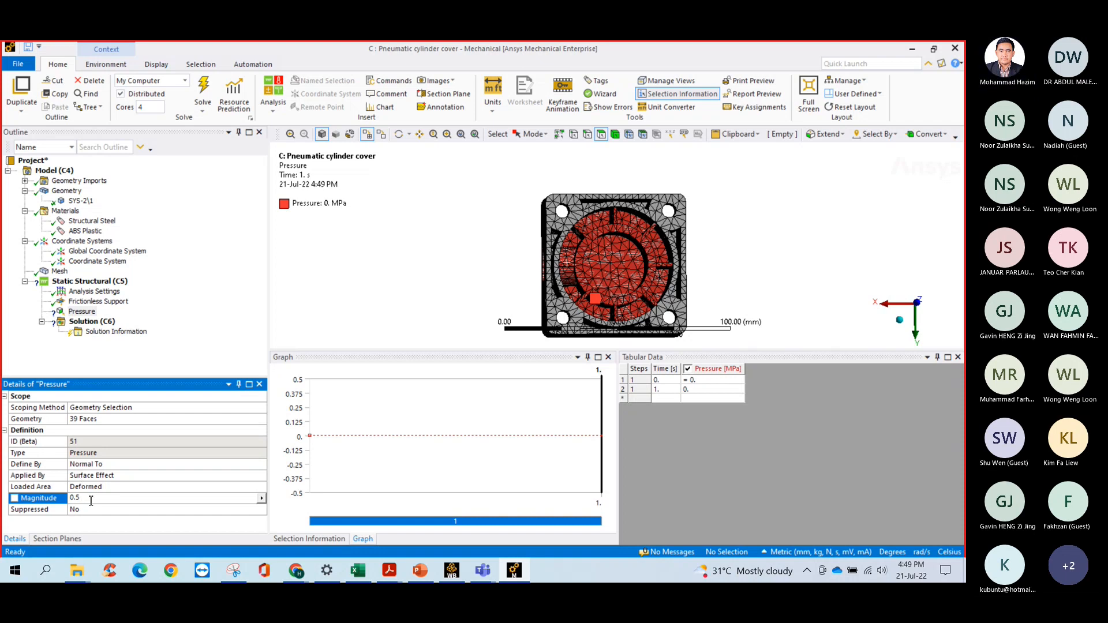
{"action": "key", "text": "Return"}
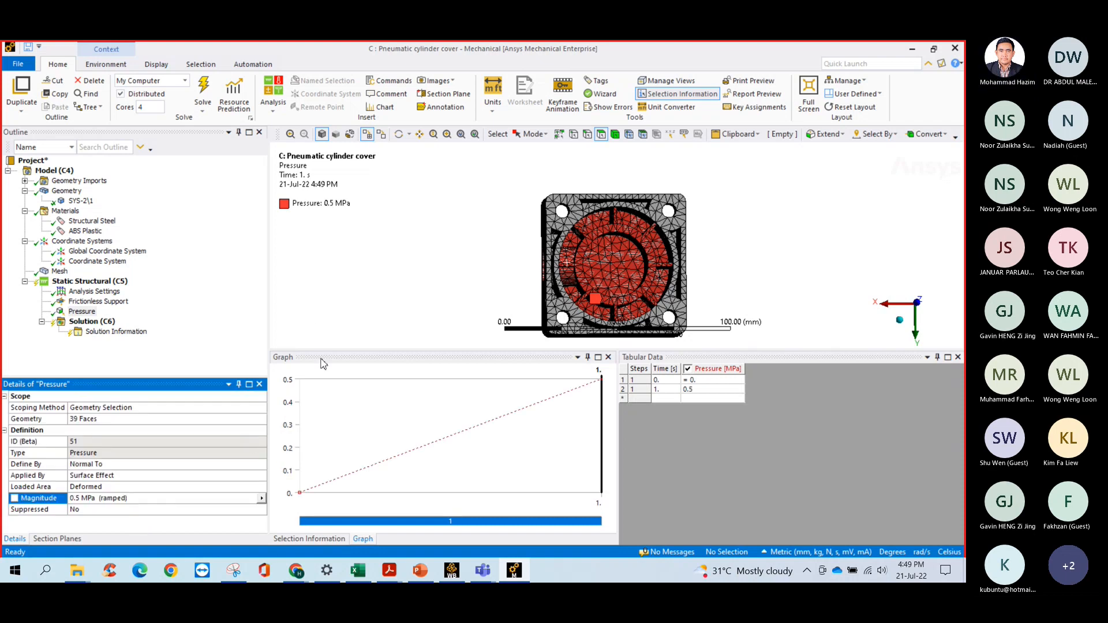
Insert a Total Deformation result under the Solution.
{"action": "right_click", "coordinate": [97, 324]}
{"action": "mouse_move", "coordinate": [147, 335]}
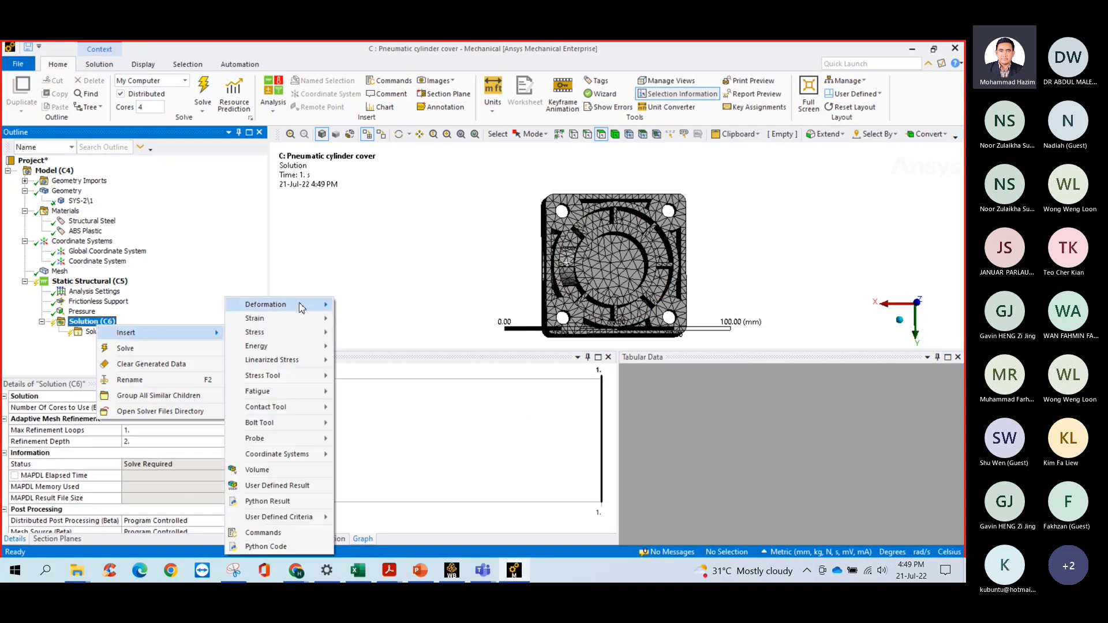
{"action": "mouse_move", "coordinate": [321, 306]}
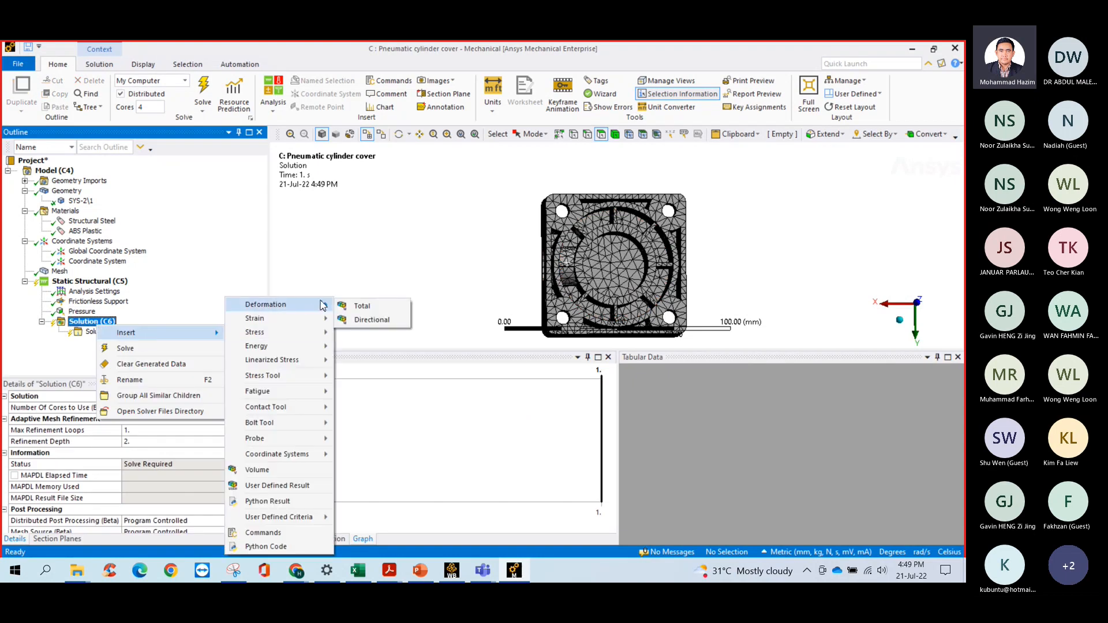
{"action": "left_click", "coordinate": [362, 306]}
Insert an Equivalent (von-Mises) stress result under the Solution.
{"action": "right_click", "coordinate": [121, 342]}
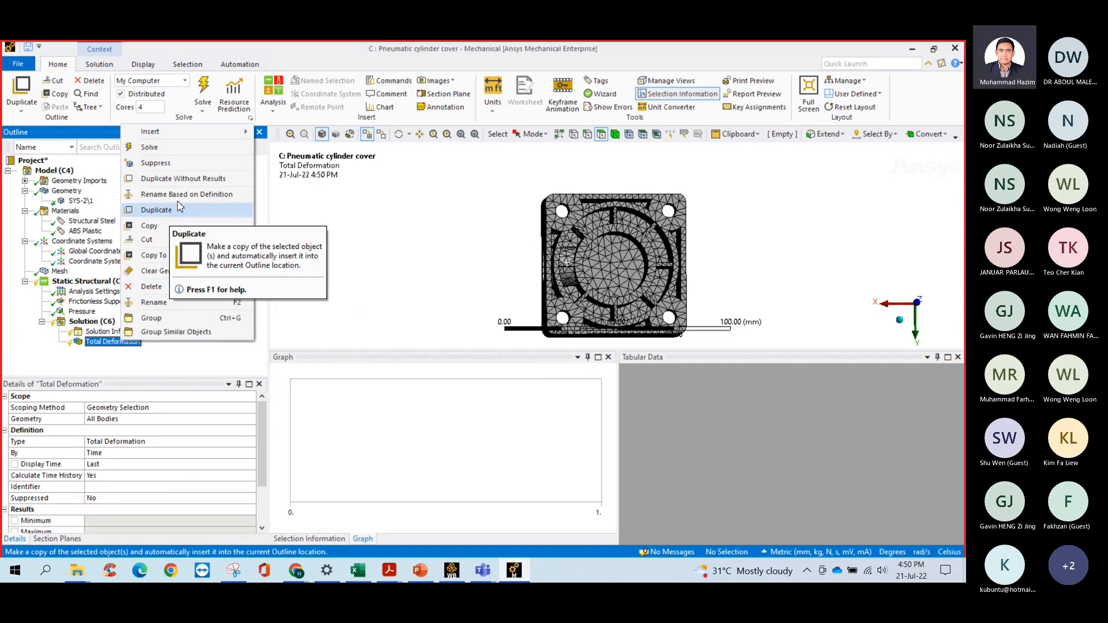
{"action": "left_click", "coordinate": [98, 325]}
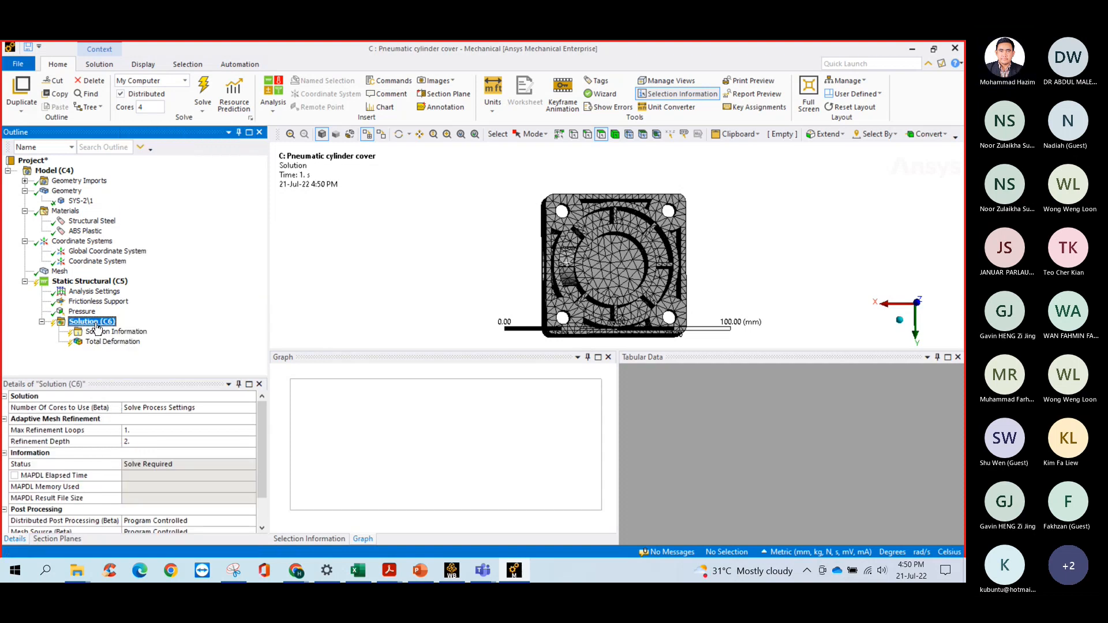
{"action": "right_click", "coordinate": [98, 325]}
{"action": "mouse_move", "coordinate": [193, 333]}
{"action": "mouse_move", "coordinate": [265, 333]}
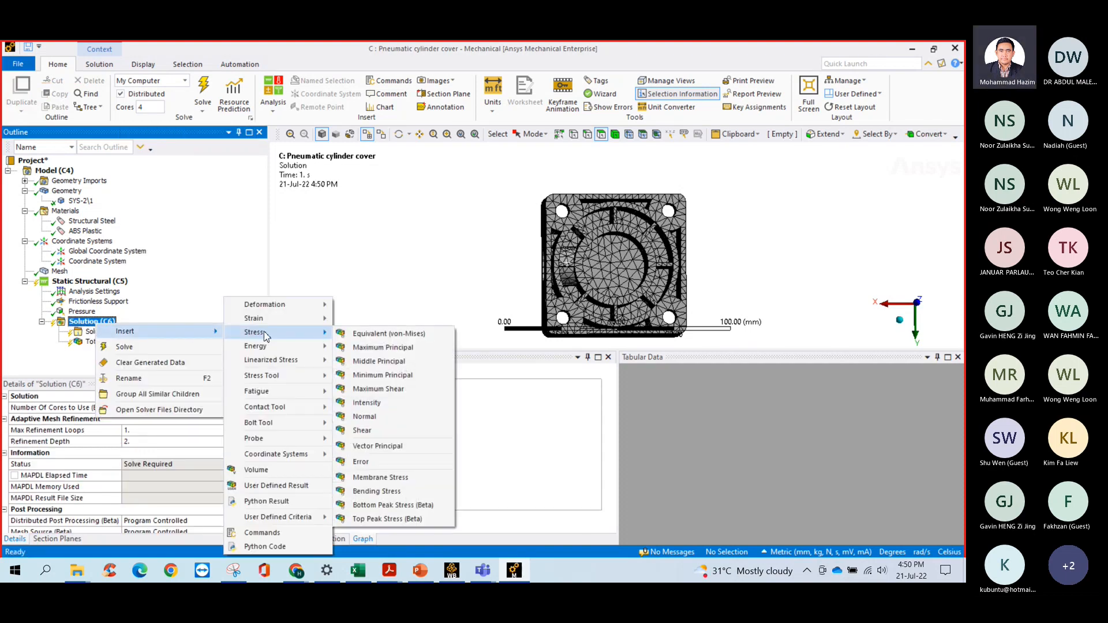
{"action": "left_click", "coordinate": [358, 334]}
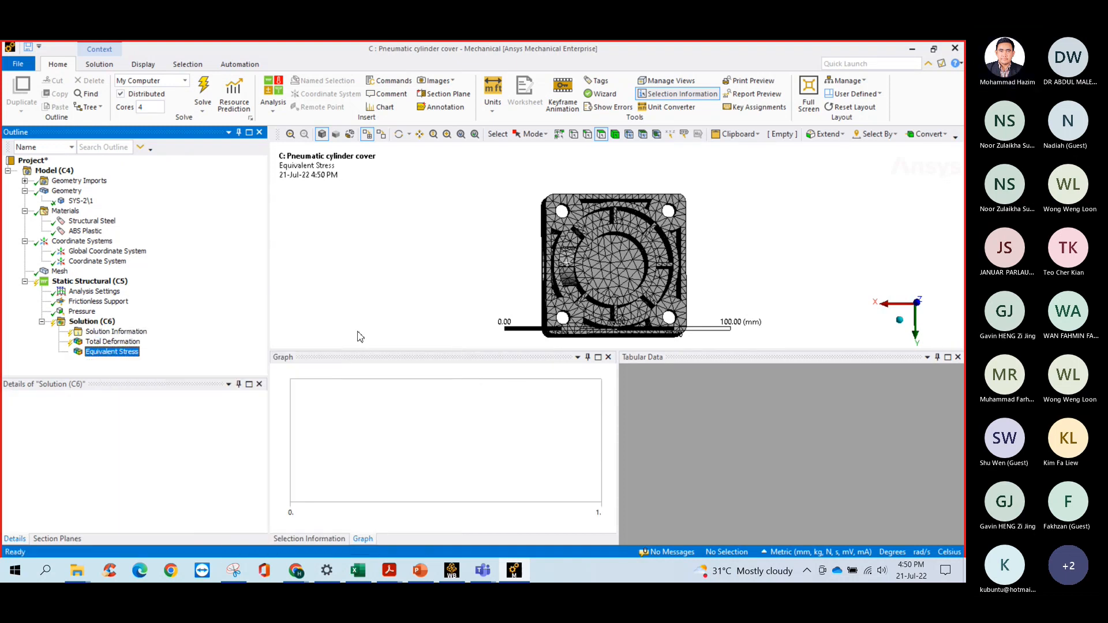
Insert a stress Error result alongside the equivalent stress result in the Solution.
{"action": "right_click", "coordinate": [119, 350]}
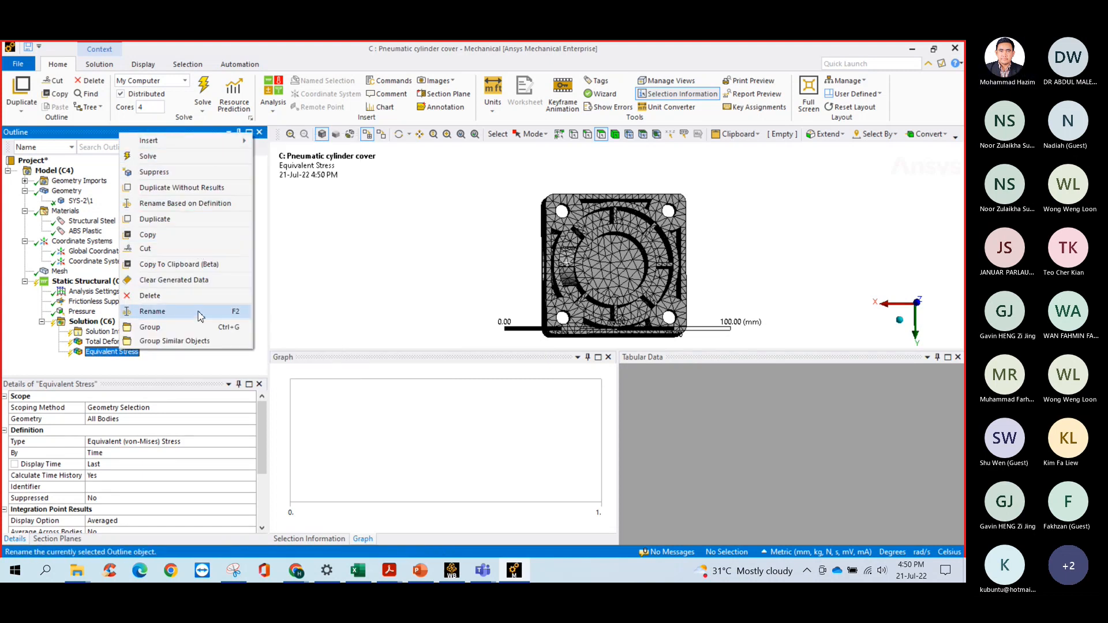
{"action": "mouse_move", "coordinate": [191, 141]}
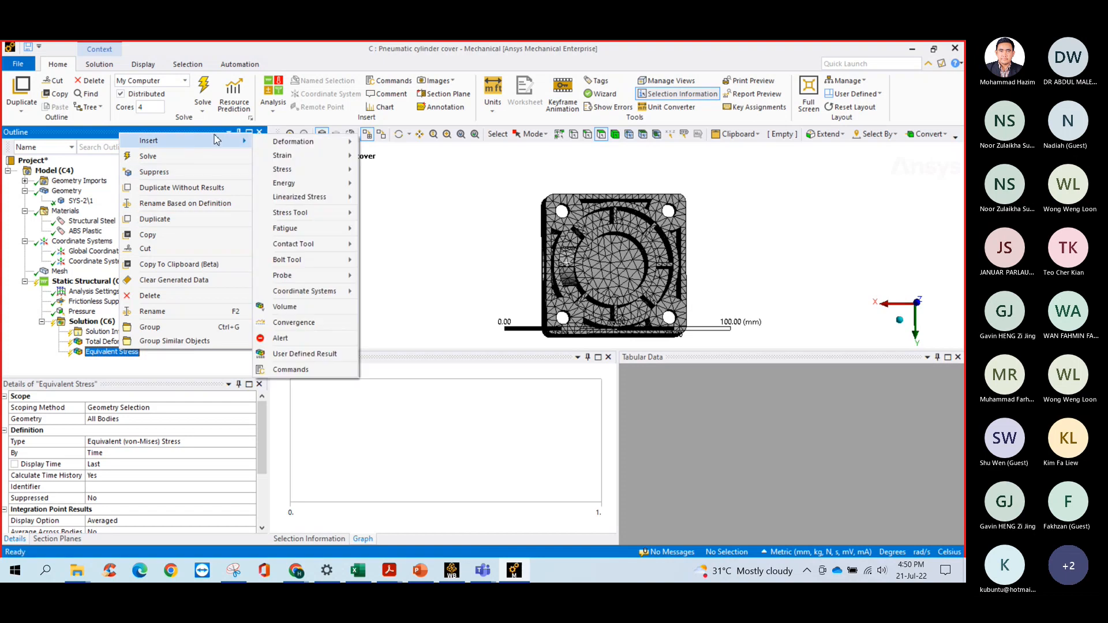
{"action": "mouse_move", "coordinate": [300, 288]}
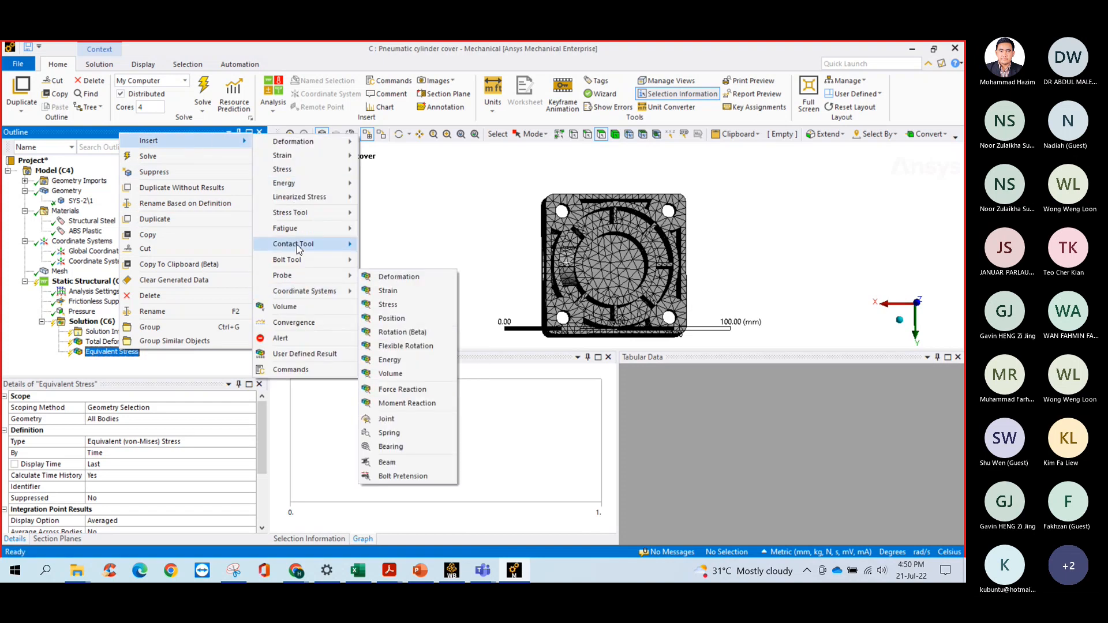
{"action": "mouse_move", "coordinate": [283, 201]}
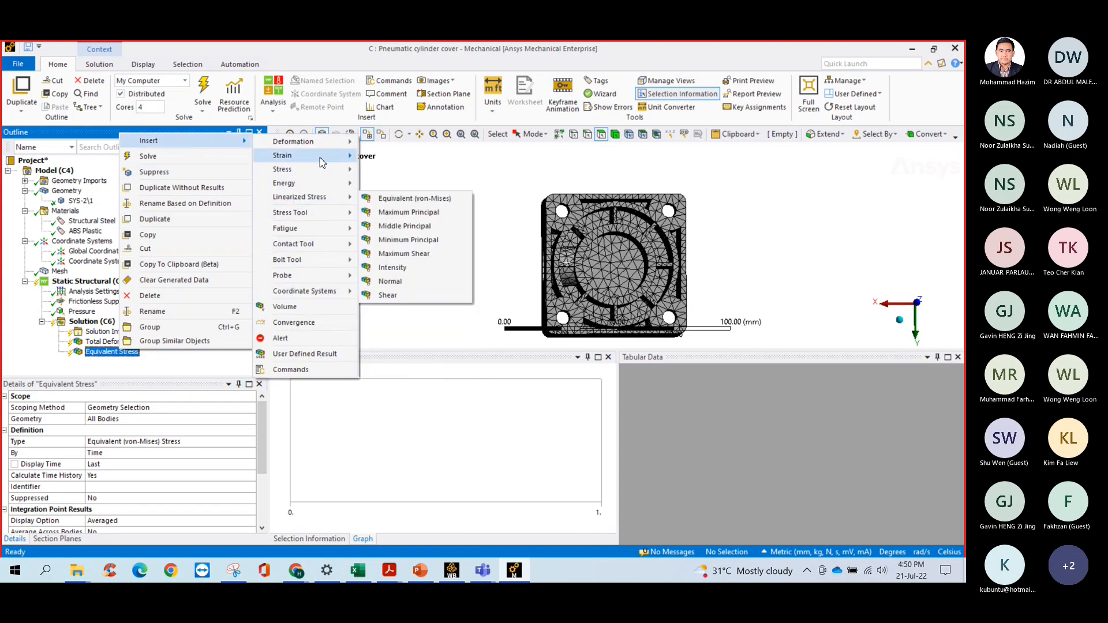
{"action": "mouse_move", "coordinate": [289, 169]}
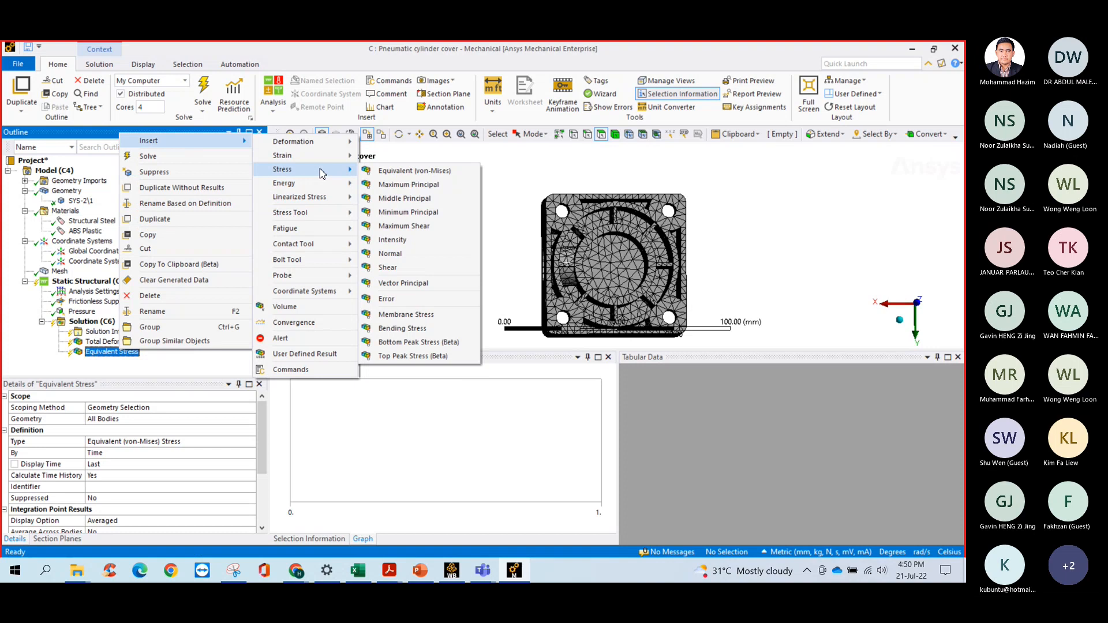
{"action": "left_click", "coordinate": [399, 300]}
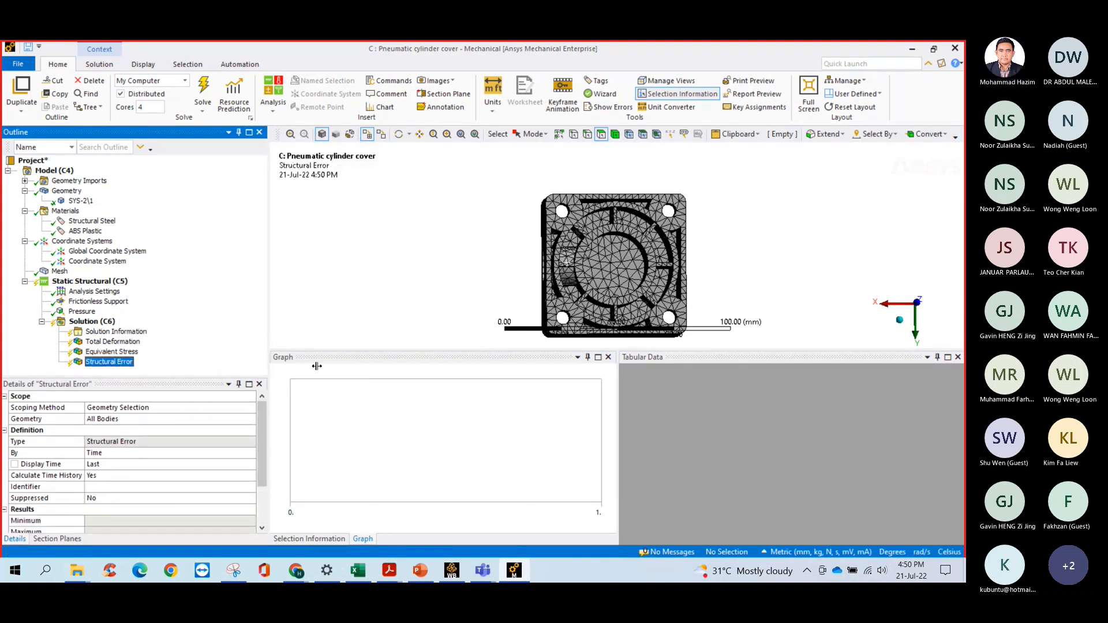
Solve the static structural analysis of the cylinder cover.
{"action": "middle_click_drag", "start_coordinate": [527, 247], "coordinate": [544, 268]}
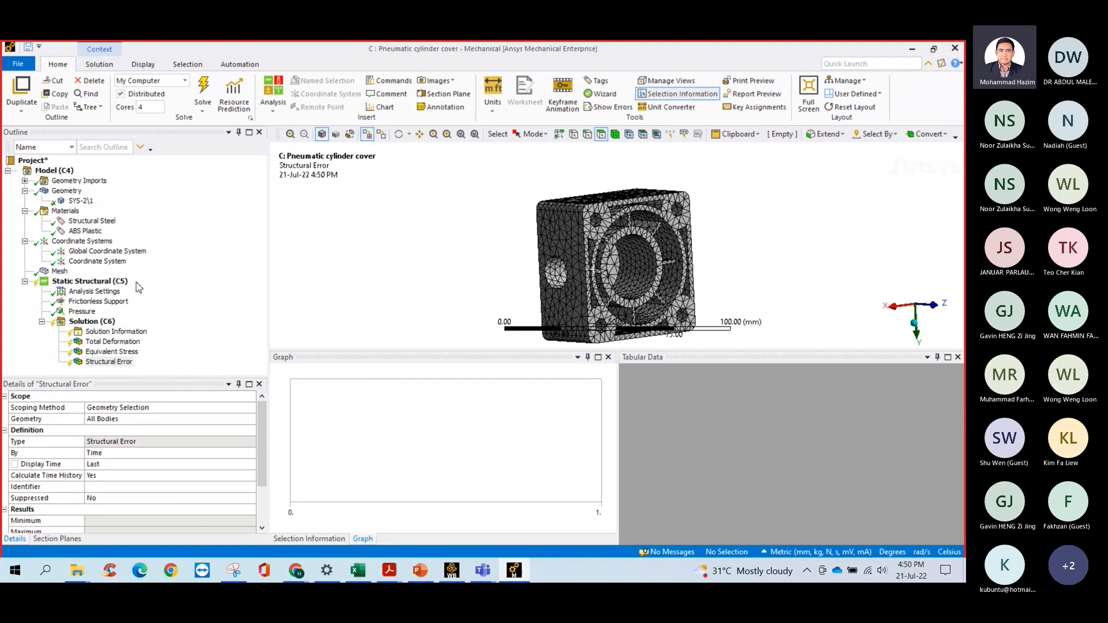
{"action": "scroll", "coordinate": [461, 270], "scroll_direction": "down", "scroll_amount": 4}
{"action": "mouse_move", "coordinate": [505, 261]}
{"action": "middle_mouse_down"}
{"action": "mouse_move", "coordinate": [524, 258]}
{"action": "mouse_move", "coordinate": [508, 258]}
{"action": "middle_mouse_up"}
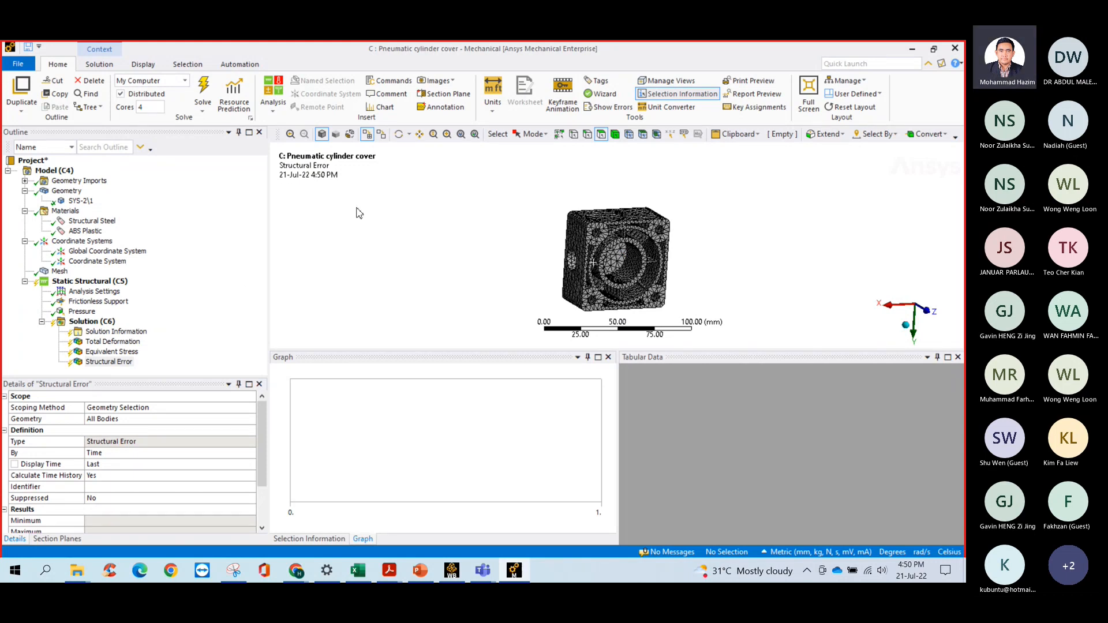
{"action": "left_click", "coordinate": [201, 86]}
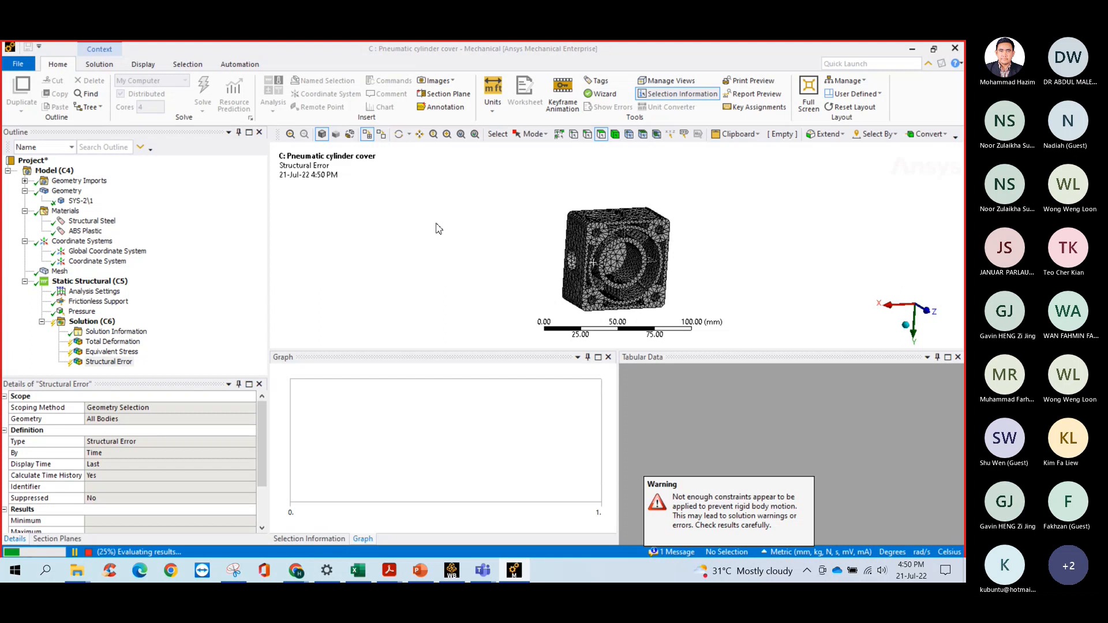
Examine the Structural Error contours on the cover's front face and inner ribs from several angles.
{"action": "mouse_move", "coordinate": [634, 243]}
{"action": "middle_mouse_down"}
{"action": "mouse_move", "coordinate": [590, 224]}
{"action": "mouse_move", "coordinate": [612, 256]}
{"action": "mouse_move", "coordinate": [643, 260]}
{"action": "middle_mouse_up"}
{"action": "scroll", "coordinate": [590, 225], "scroll_direction": "up", "scroll_amount": 3}
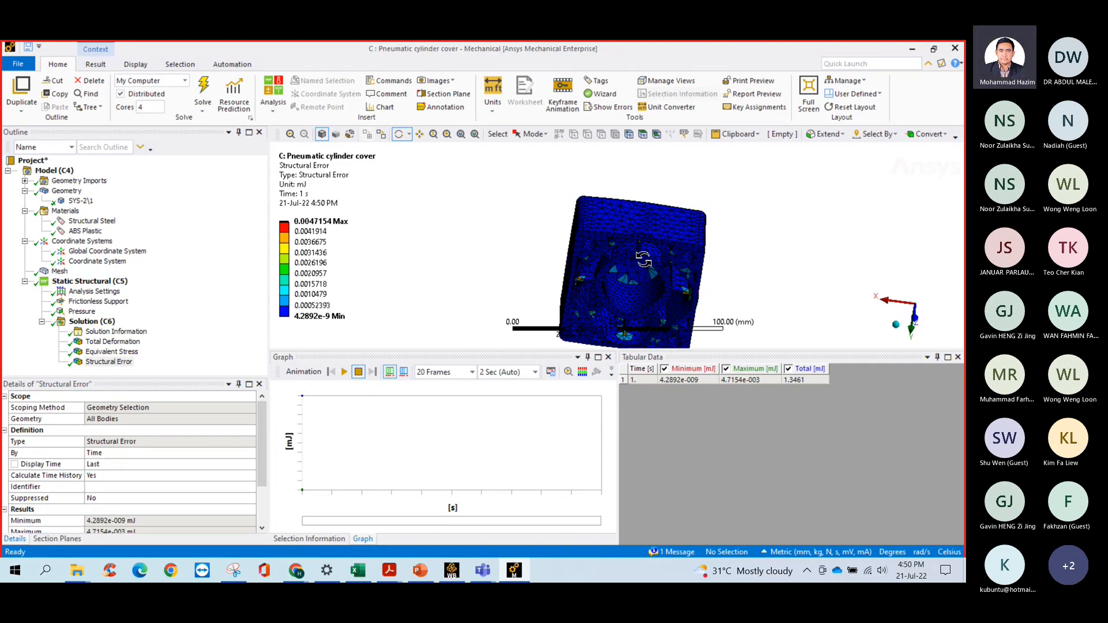
{"action": "middle_click_drag", "start_coordinate": [644, 259], "coordinate": [635, 234]}
{"action": "scroll", "coordinate": [635, 234], "scroll_direction": "down", "scroll_amount": 1}
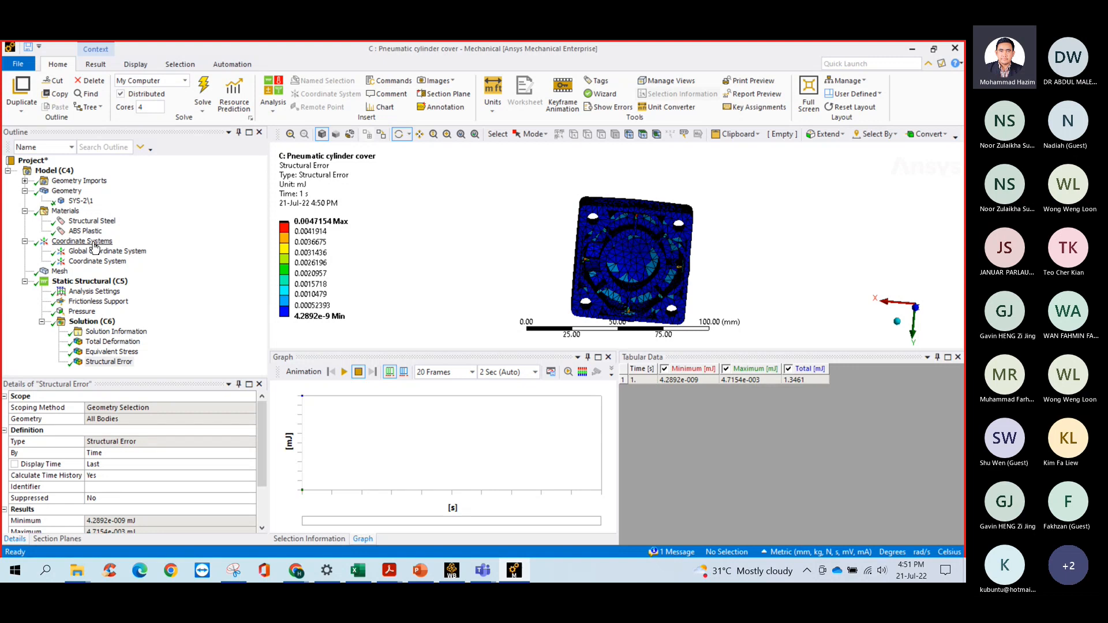
{"action": "left_click_drag", "start_coordinate": [594, 254], "coordinate": [614, 246]}
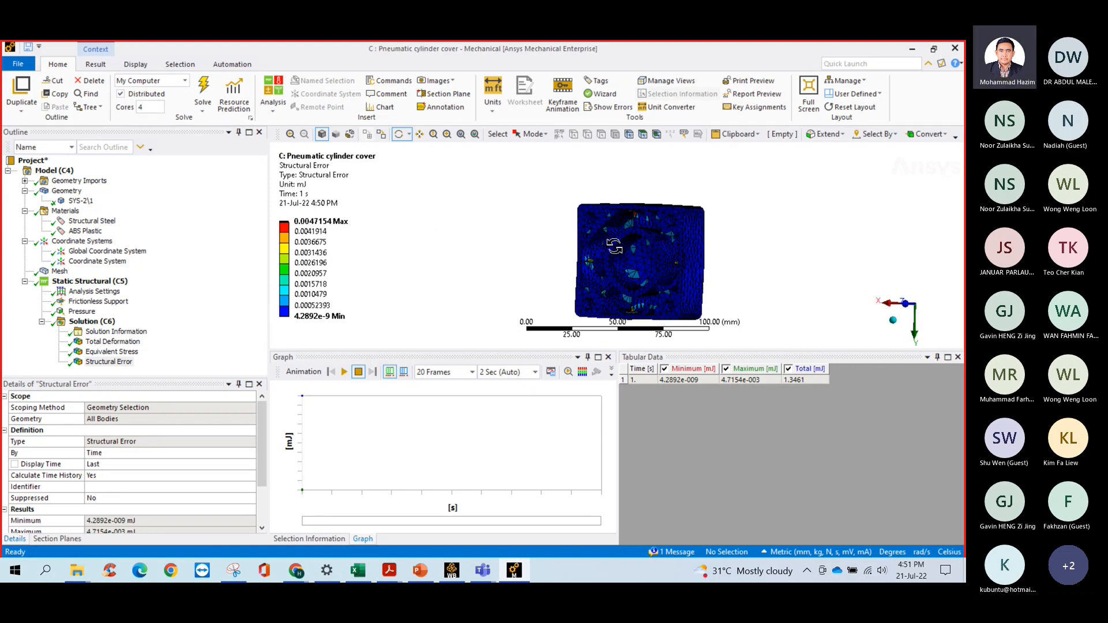
{"action": "scroll", "coordinate": [613, 246], "scroll_direction": "up", "scroll_amount": 5}
{"action": "scroll", "coordinate": [567, 245], "scroll_direction": "down", "scroll_amount": 3}
{"action": "scroll", "coordinate": [566, 245], "scroll_direction": "down", "scroll_amount": 1}
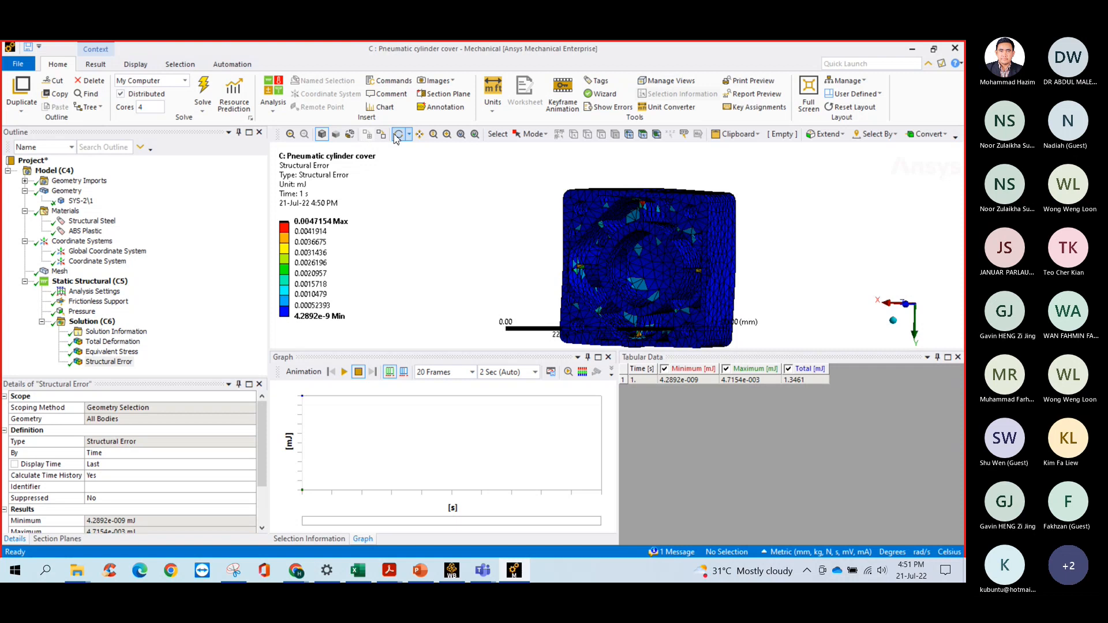
Check the global coordinate system's axes on the model and insert a new coordinate system under Coordinate Systems.
{"action": "left_click", "coordinate": [79, 252]}
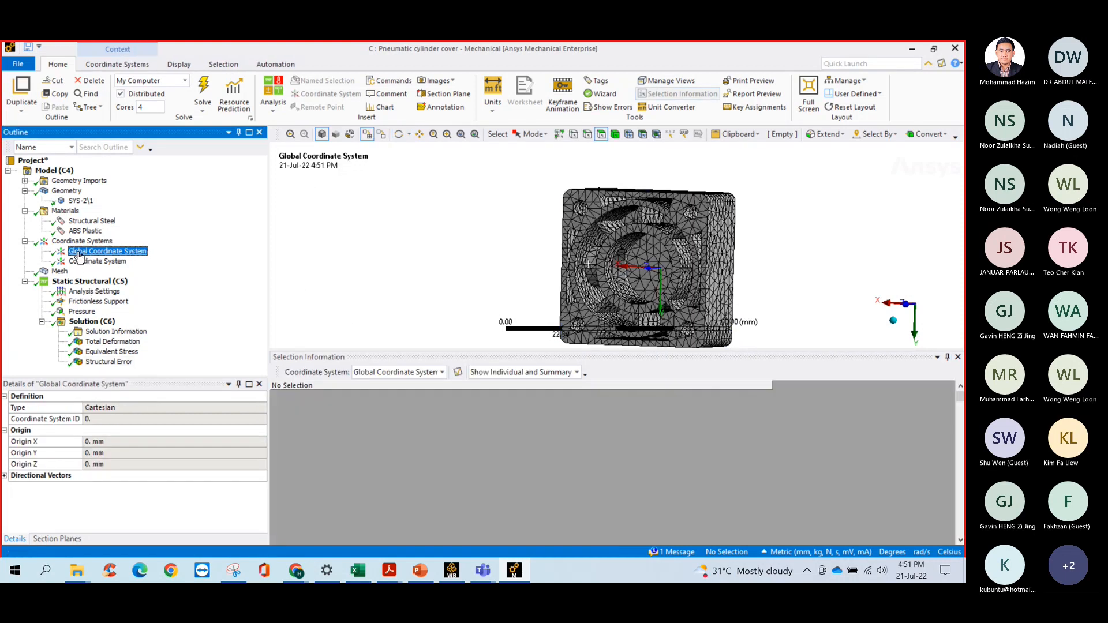
{"action": "middle_click_drag", "start_coordinate": [577, 263], "coordinate": [602, 229]}
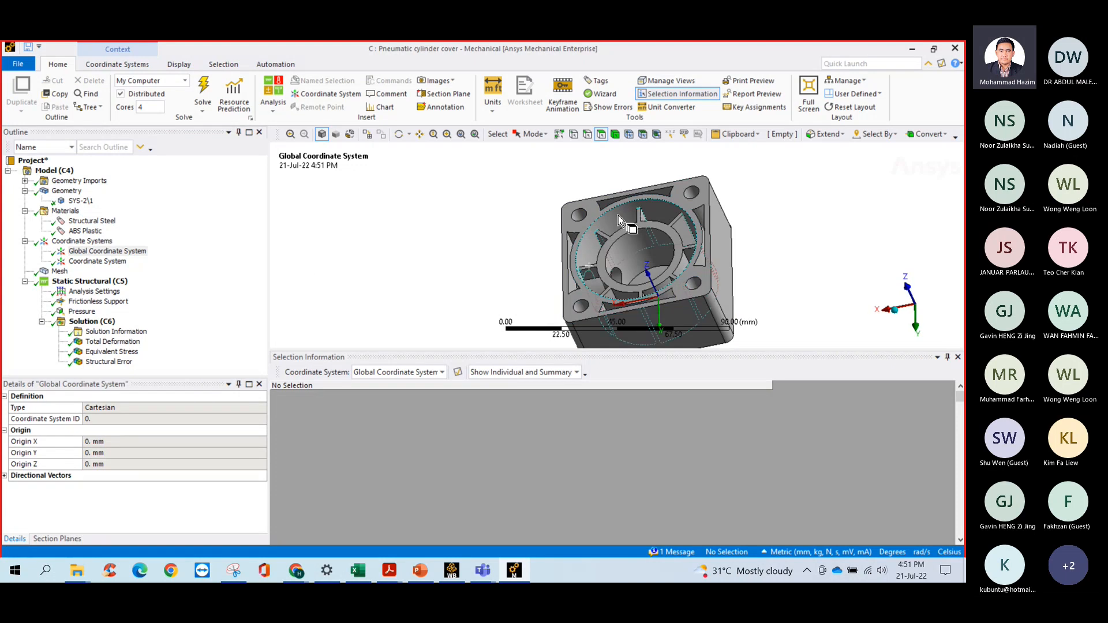
{"action": "middle_click_drag", "start_coordinate": [618, 216], "coordinate": [620, 223]}
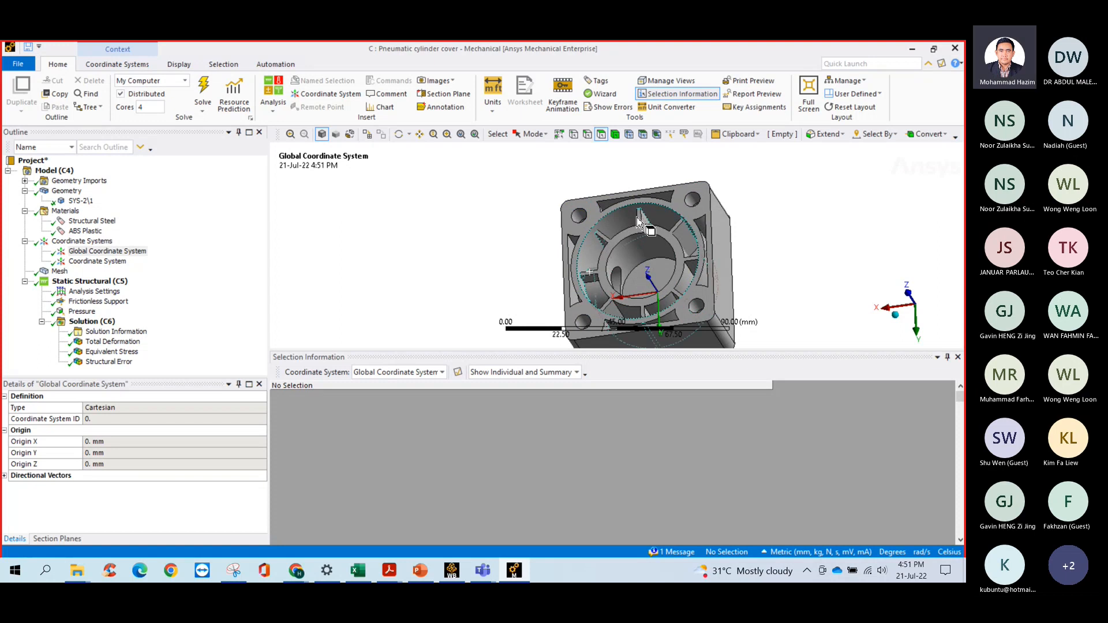
{"action": "middle_click_drag", "start_coordinate": [618, 220], "coordinate": [627, 225]}
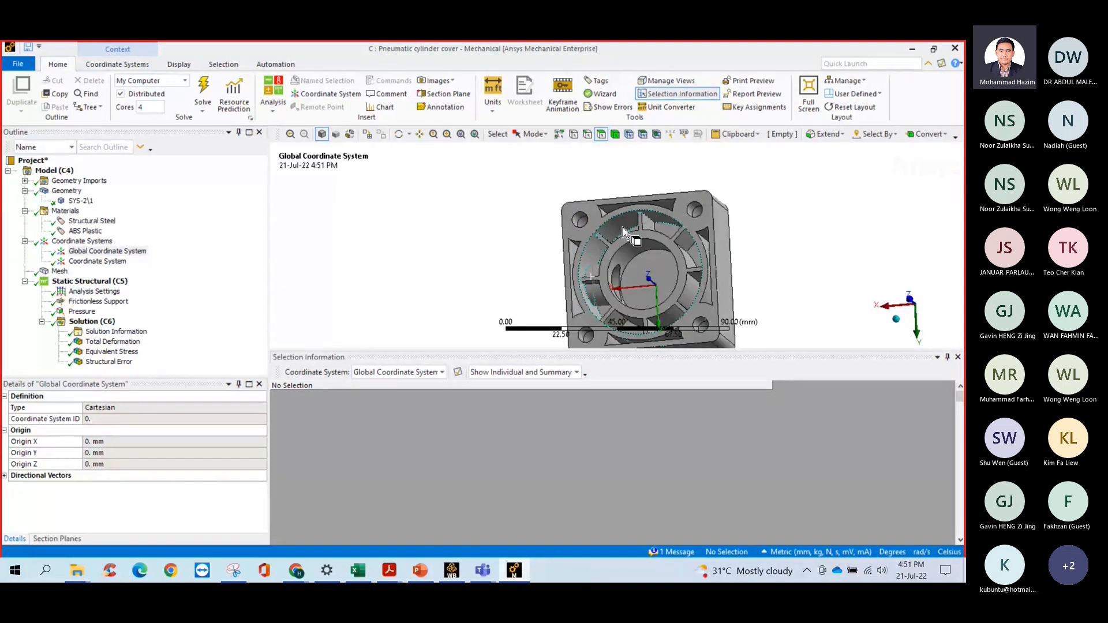
{"action": "right_click", "coordinate": [99, 245]}
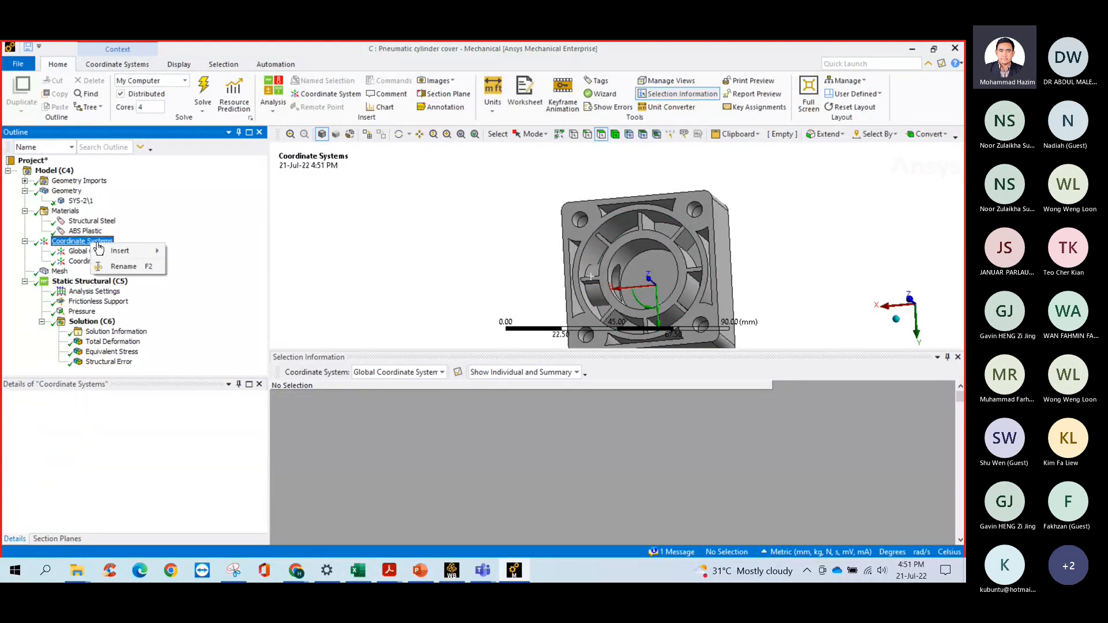
{"action": "mouse_move", "coordinate": [147, 250]}
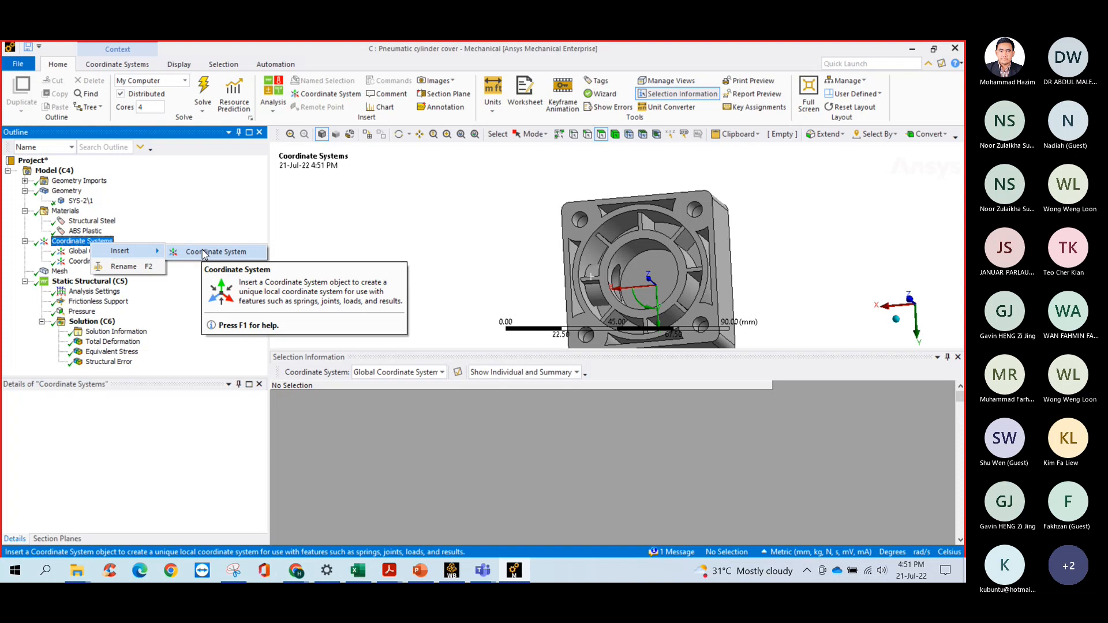
{"action": "left_click", "coordinate": [203, 252]}
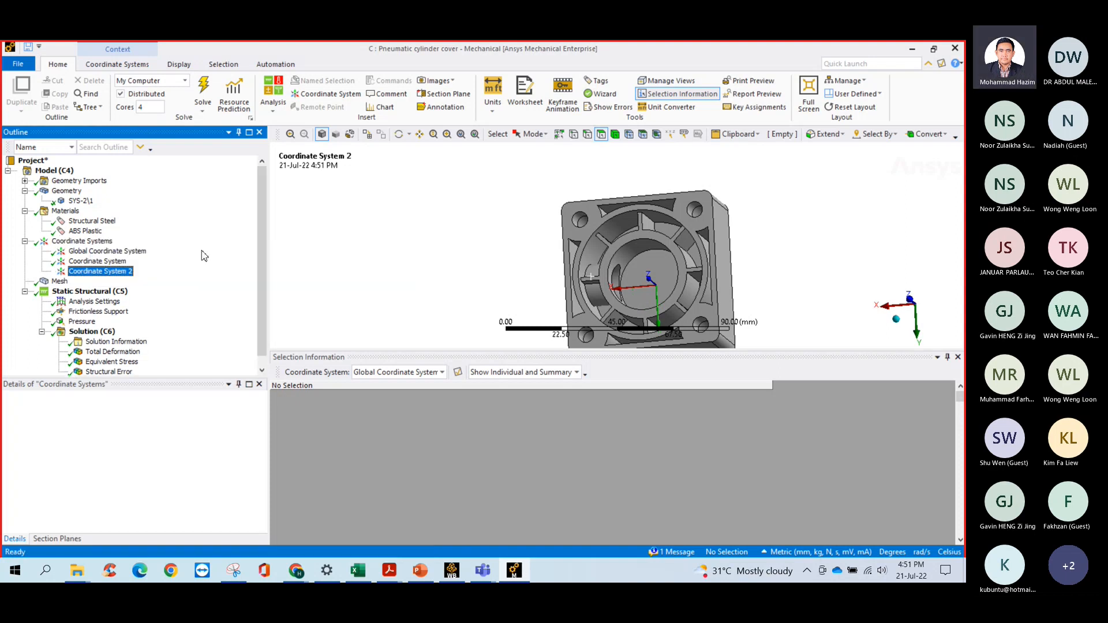
Delete the older user-defined Coordinate System, keeping Coordinate System 2.
{"action": "right_click", "coordinate": [107, 263]}
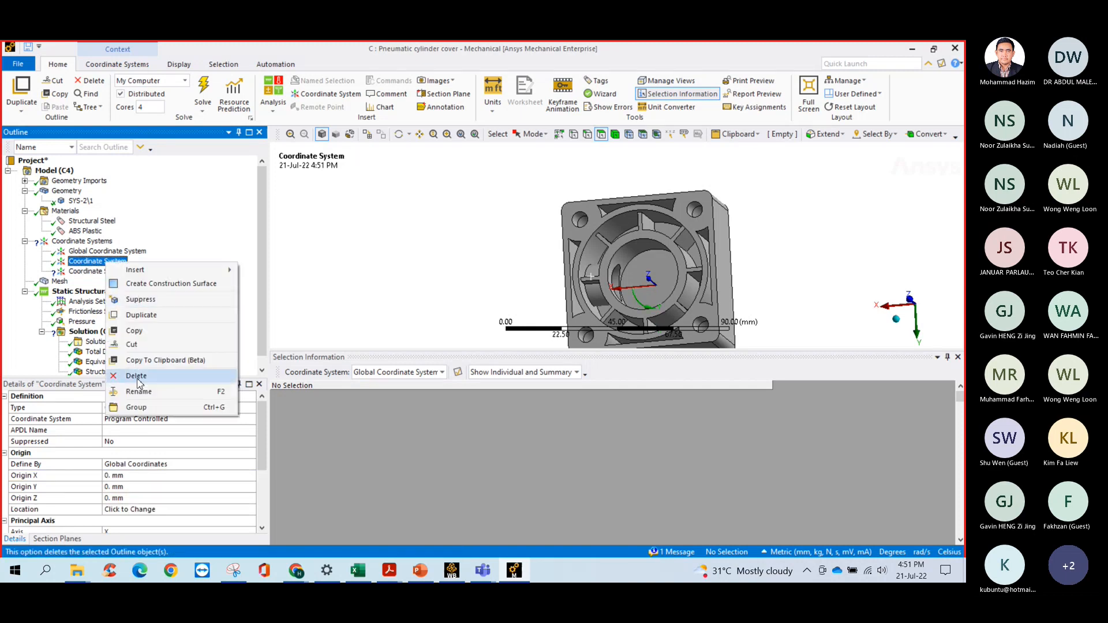
{"action": "left_click", "coordinate": [137, 376]}
{"action": "left_click", "coordinate": [496, 349]}
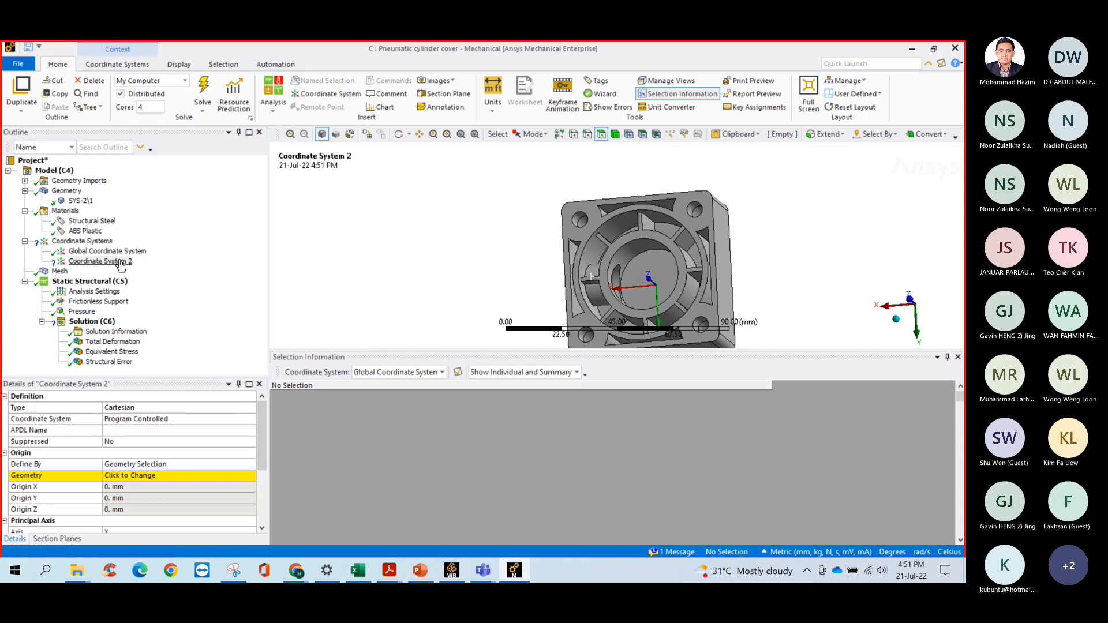
Set the type of Coordinate System 2 to Cylindrical.
{"action": "left_click", "coordinate": [114, 265]}
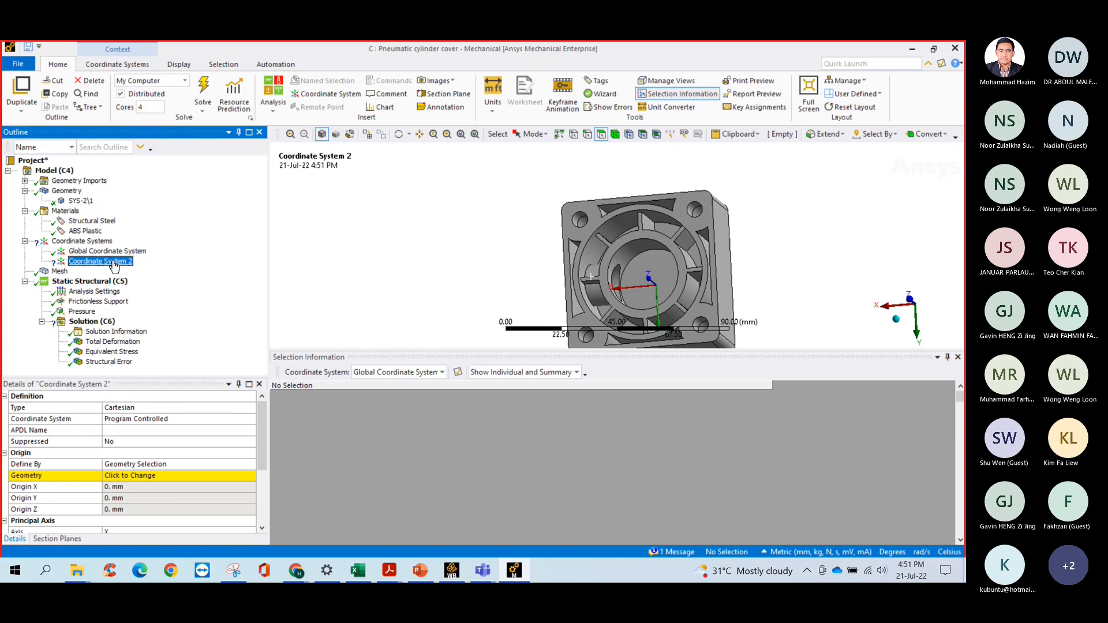
{"action": "left_click", "coordinate": [145, 476]}
{"action": "left_click", "coordinate": [136, 464]}
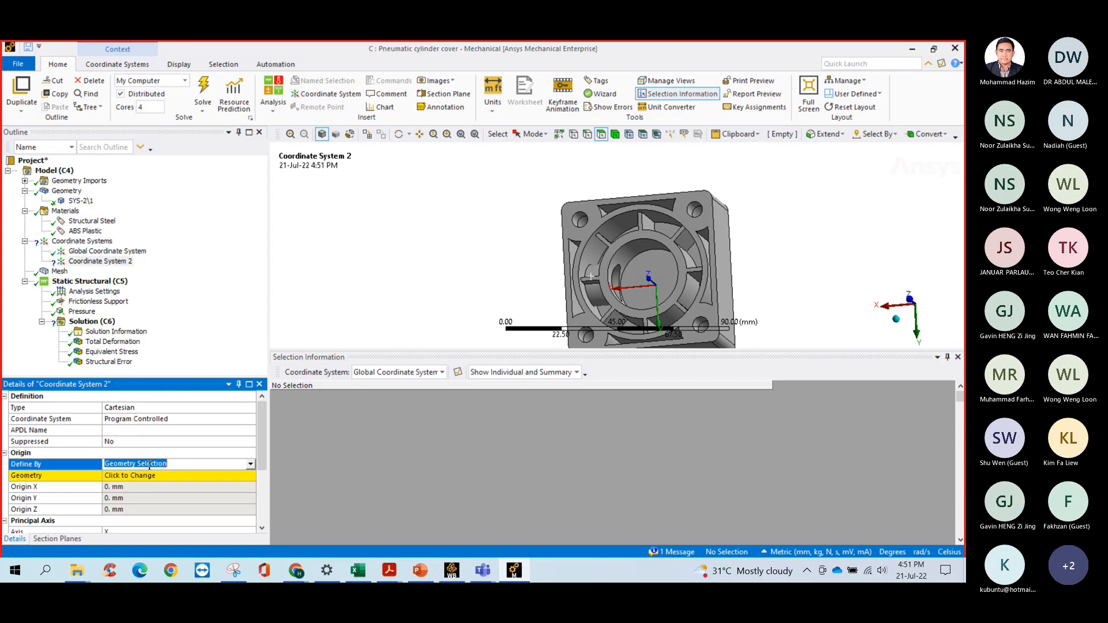
{"action": "left_click", "coordinate": [139, 408]}
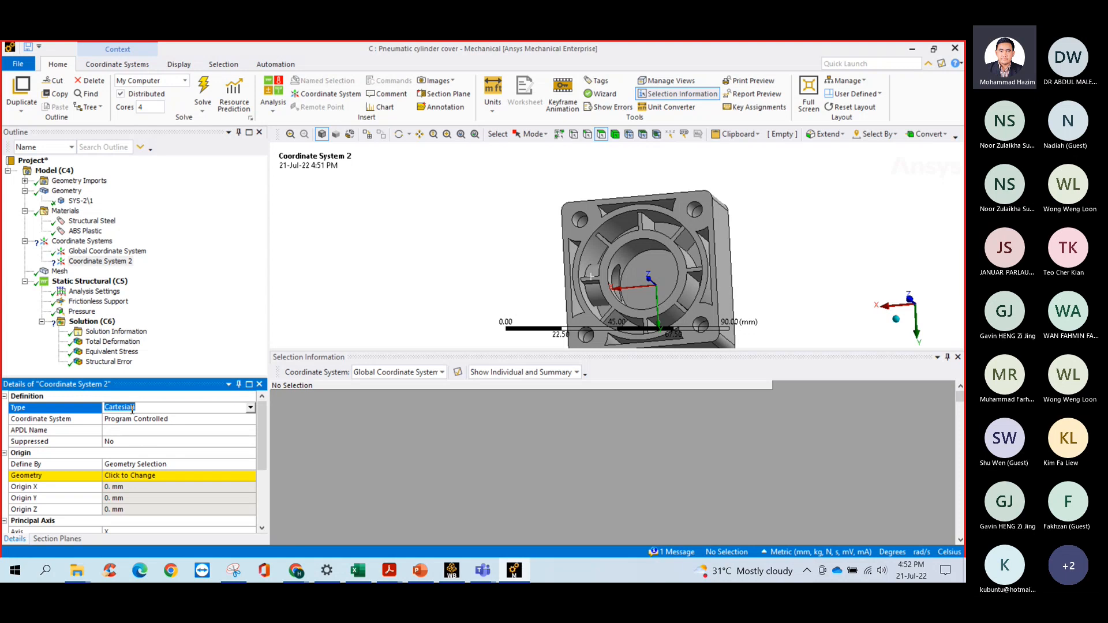
{"action": "left_click", "coordinate": [252, 409]}
{"action": "left_click", "coordinate": [155, 428]}
{"action": "left_click", "coordinate": [124, 479]}
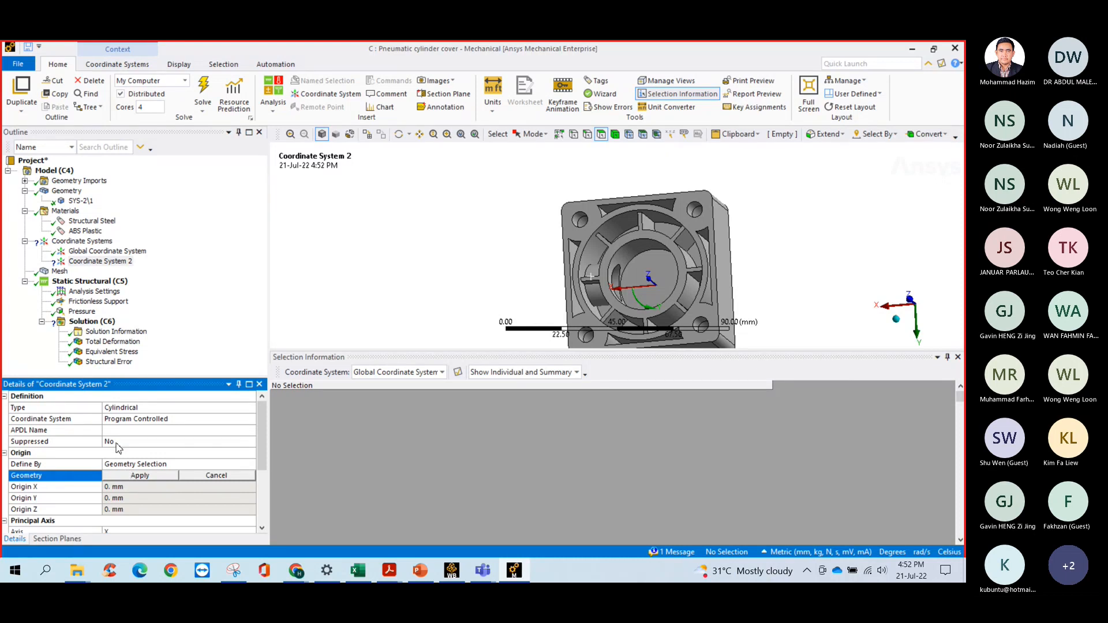
{"action": "left_click", "coordinate": [141, 478]}
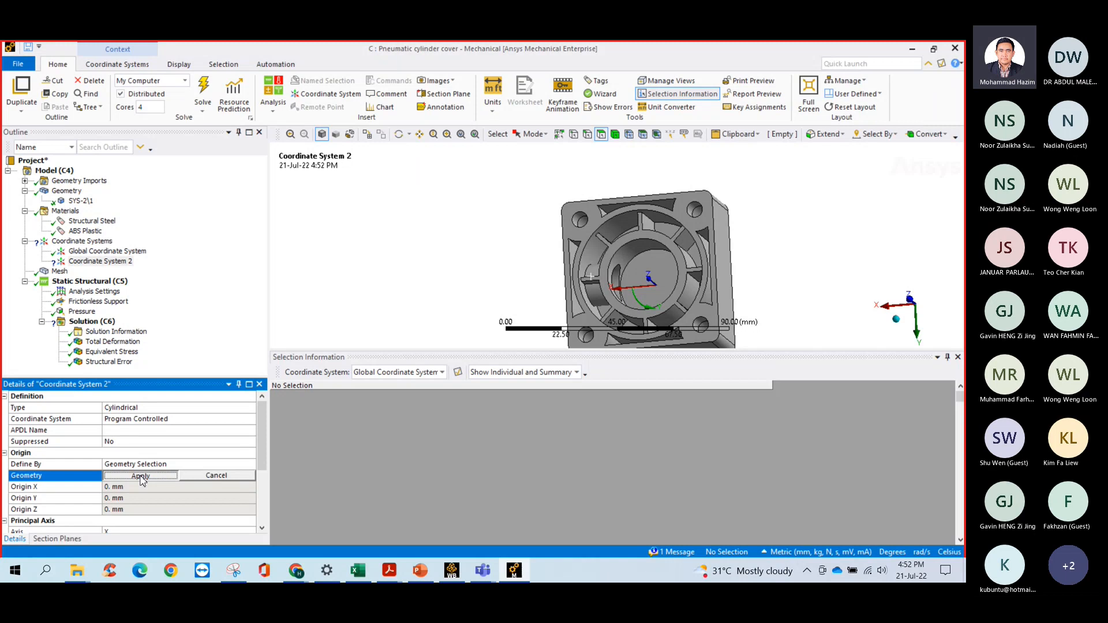
{"action": "left_click", "coordinate": [142, 478]}
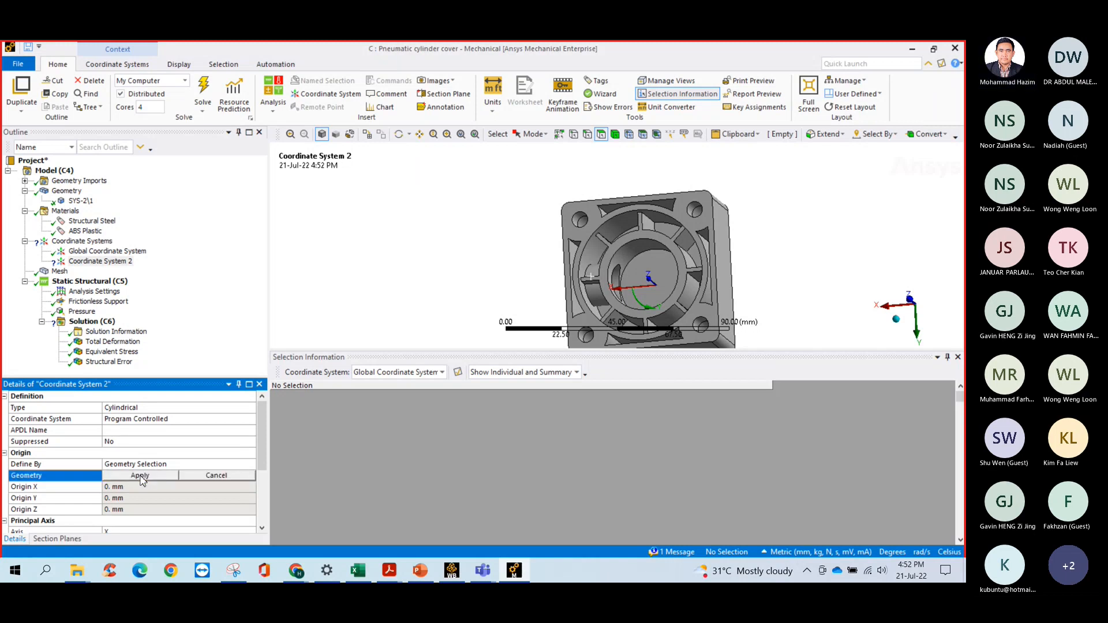
{"action": "scroll", "coordinate": [324, 319], "scroll_direction": "down", "scroll_amount": 1}
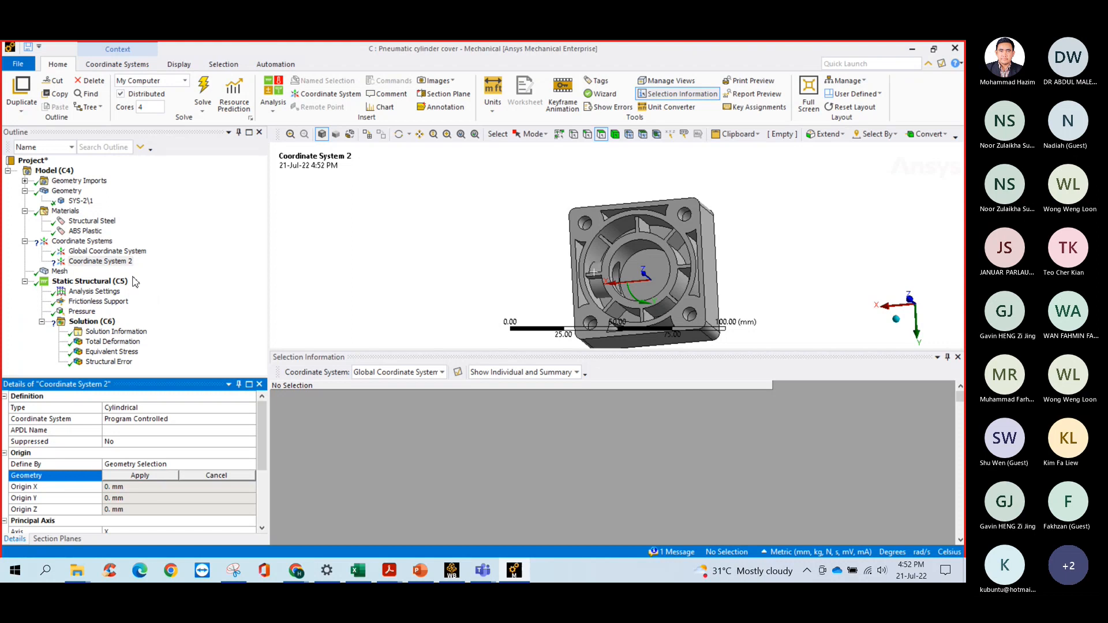
{"action": "left_click", "coordinate": [160, 283]}
{"action": "left_click", "coordinate": [137, 476]}
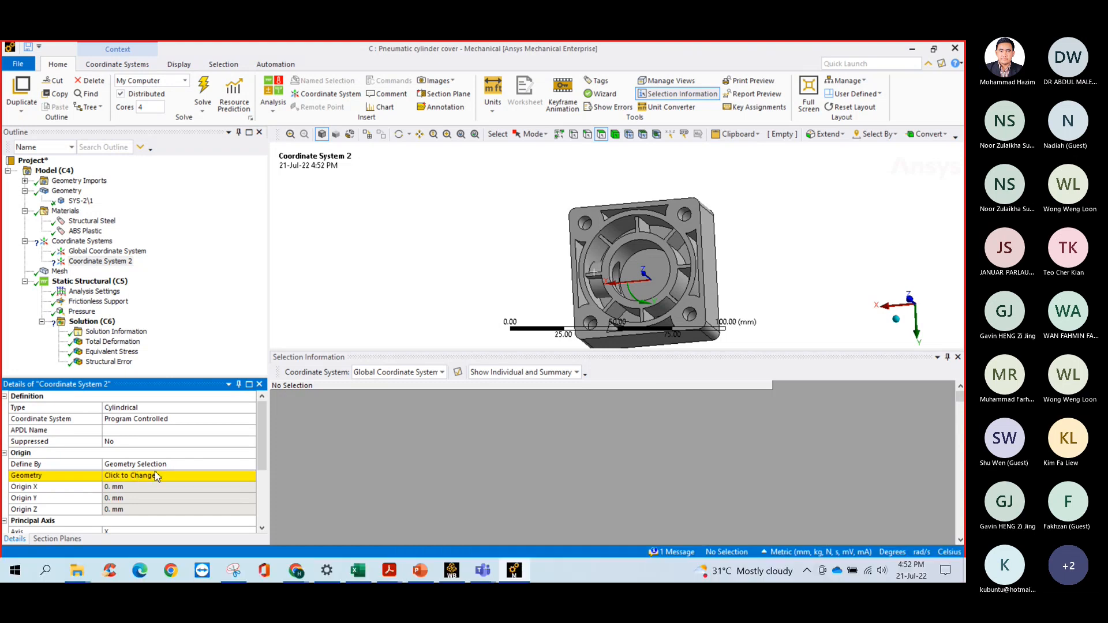
{"action": "left_click", "coordinate": [108, 251]}
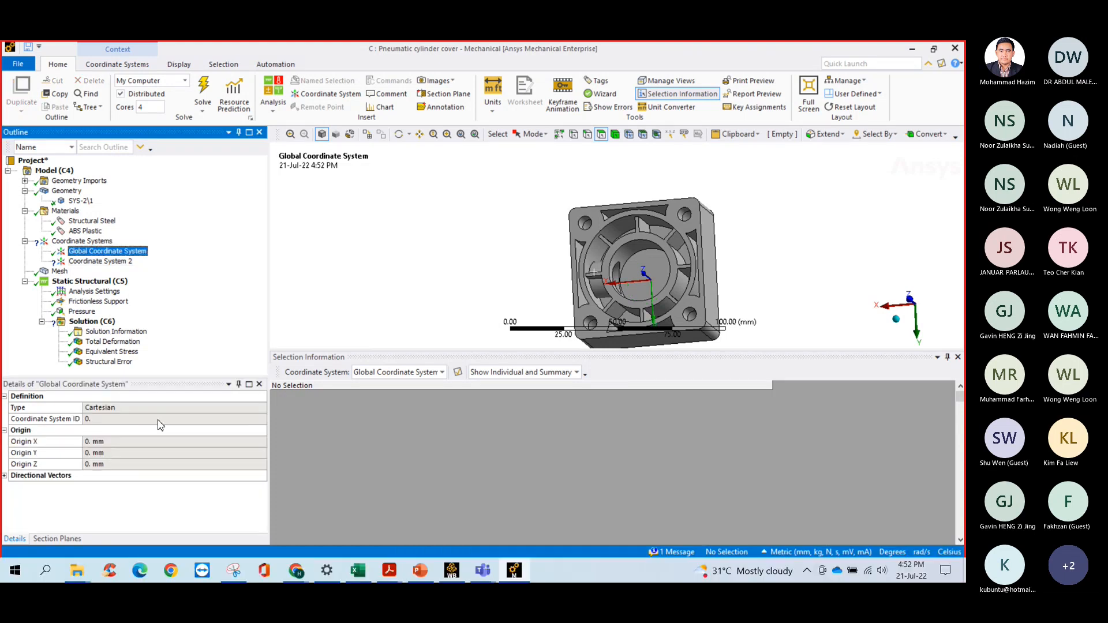
Define the origin of Coordinate System 2 by geometry selection, using the whole cylinder cover body.
{"action": "left_click", "coordinate": [108, 261]}
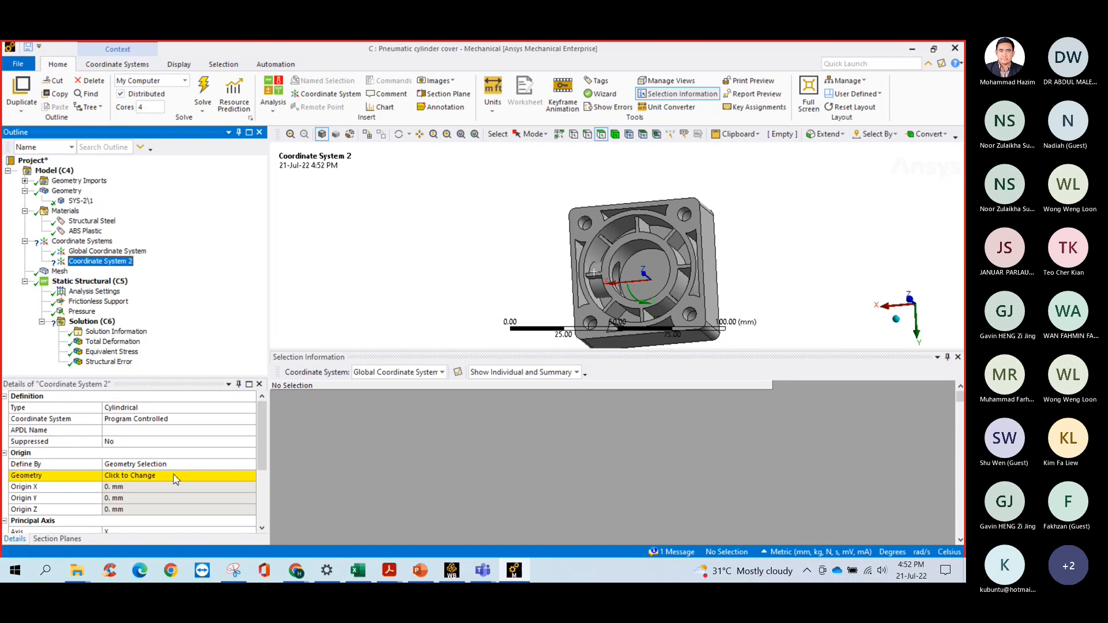
{"action": "left_click", "coordinate": [155, 476]}
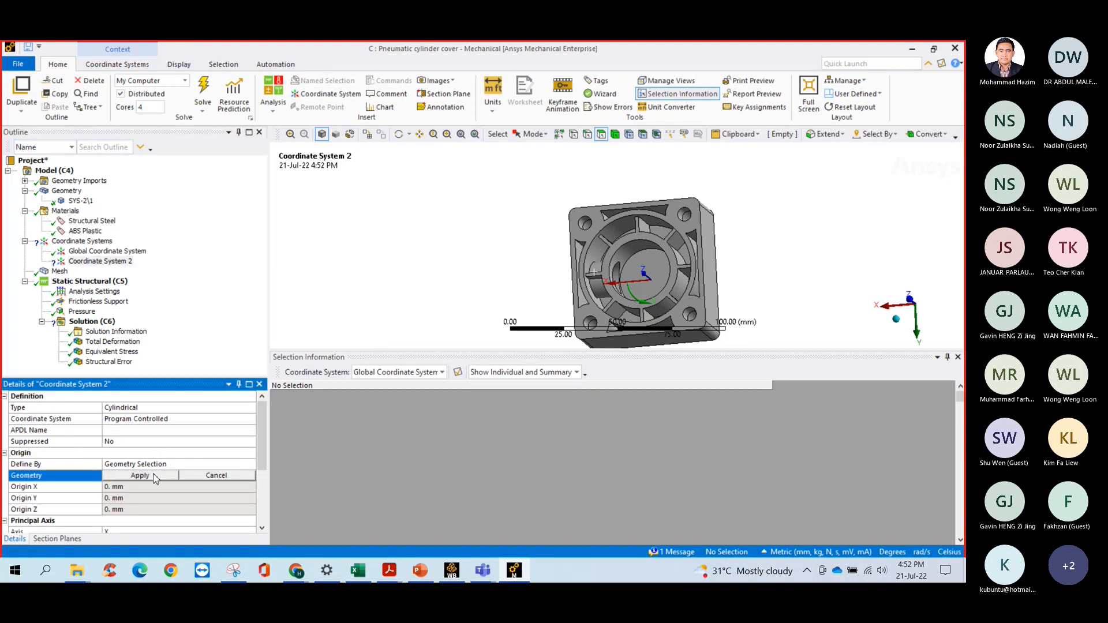
{"action": "scroll", "coordinate": [153, 479], "scroll_direction": "down", "scroll_amount": 3}
{"action": "scroll", "coordinate": [151, 481], "scroll_direction": "up", "scroll_amount": 2}
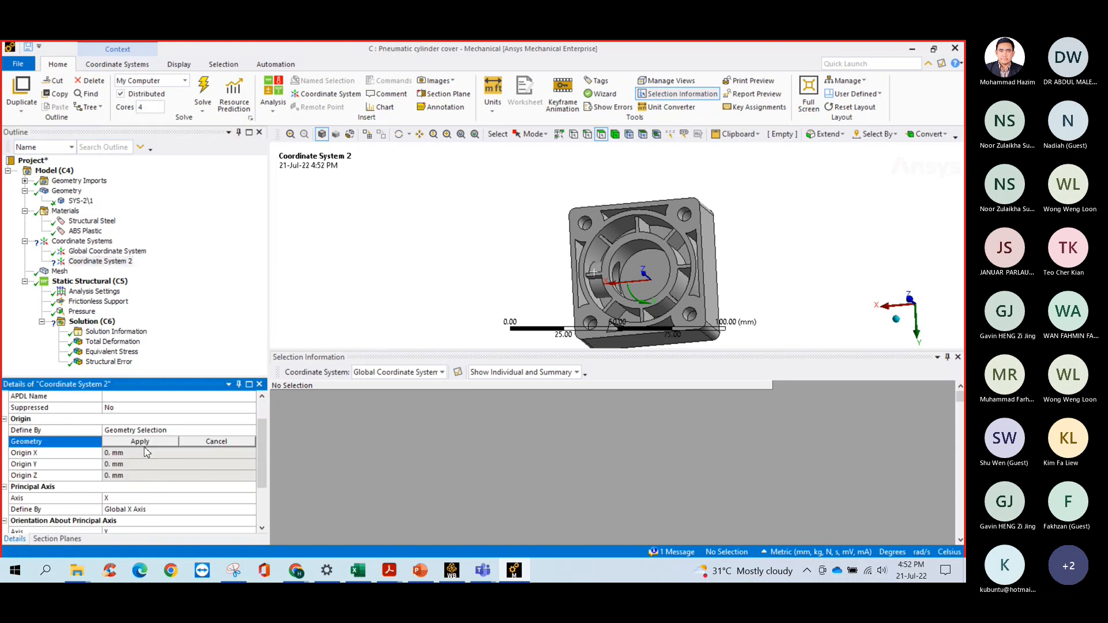
{"action": "left_click", "coordinate": [597, 271]}
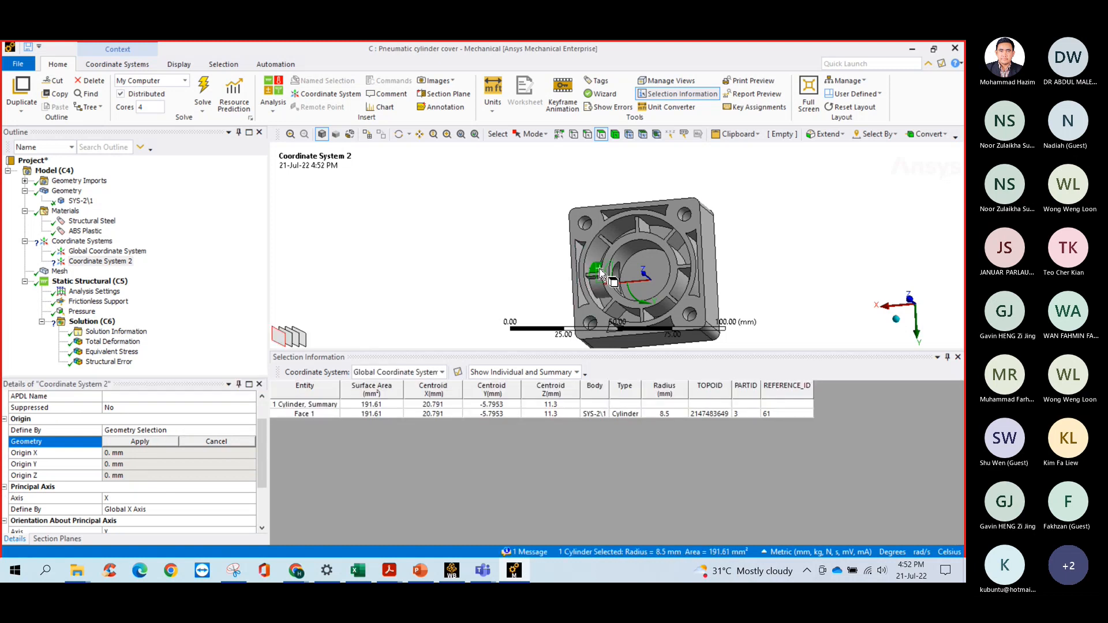
{"action": "left_click", "coordinate": [615, 134]}
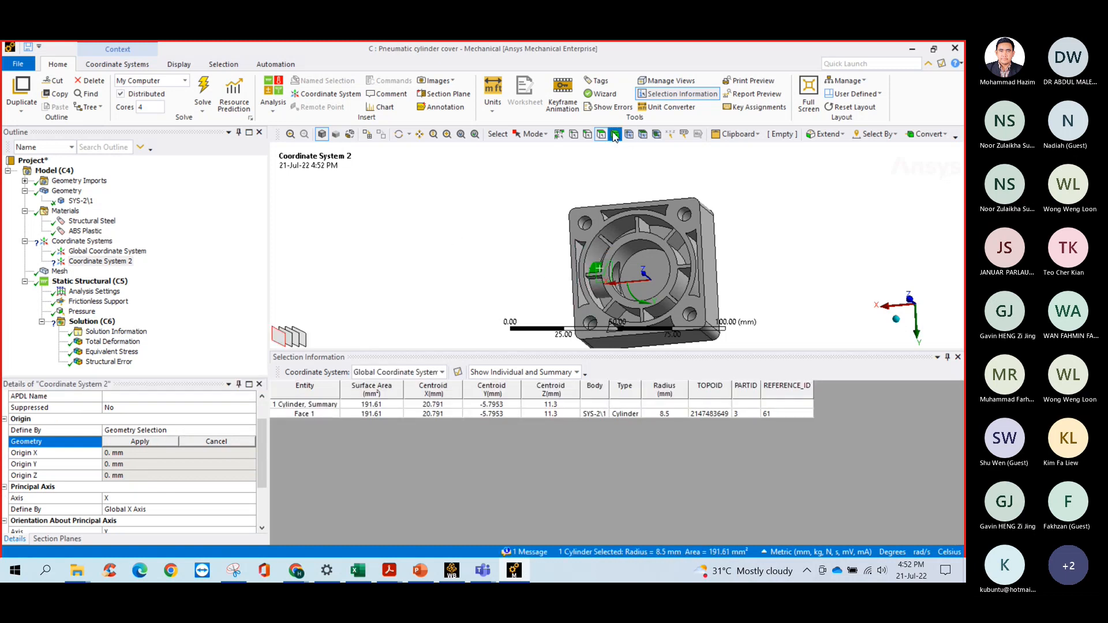
{"action": "left_click", "coordinate": [697, 226]}
{"action": "left_click", "coordinate": [140, 441]}
Examine the origin and axes of Coordinate System 2 on the cover, looking straight along the +Z axis.
{"action": "mouse_move", "coordinate": [404, 283]}
{"action": "middle_mouse_down"}
{"action": "mouse_move", "coordinate": [433, 279]}
{"action": "mouse_move", "coordinate": [366, 287]}
{"action": "mouse_move", "coordinate": [407, 289]}
{"action": "middle_mouse_up"}
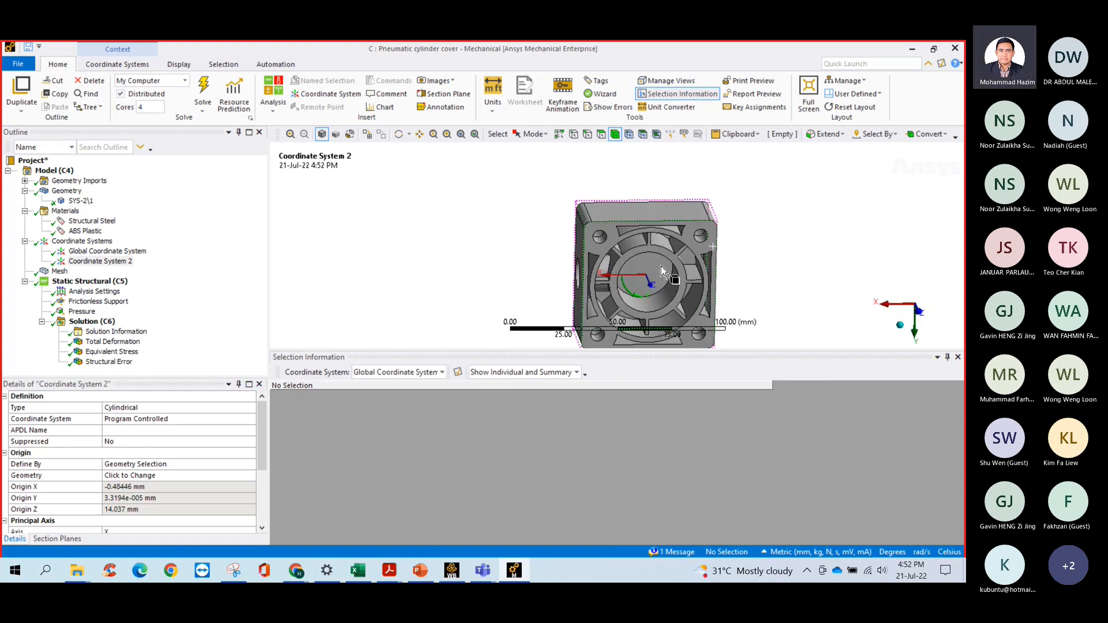
{"action": "middle_click_drag", "start_coordinate": [631, 284], "coordinate": [582, 307]}
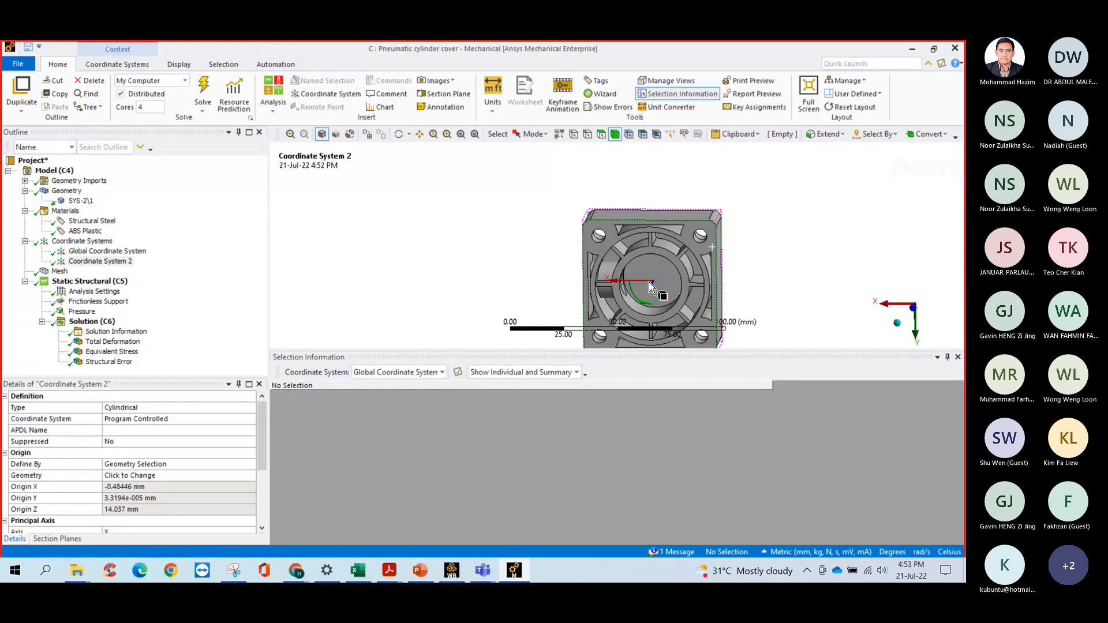
{"action": "middle_click_drag", "start_coordinate": [598, 289], "coordinate": [628, 295]}
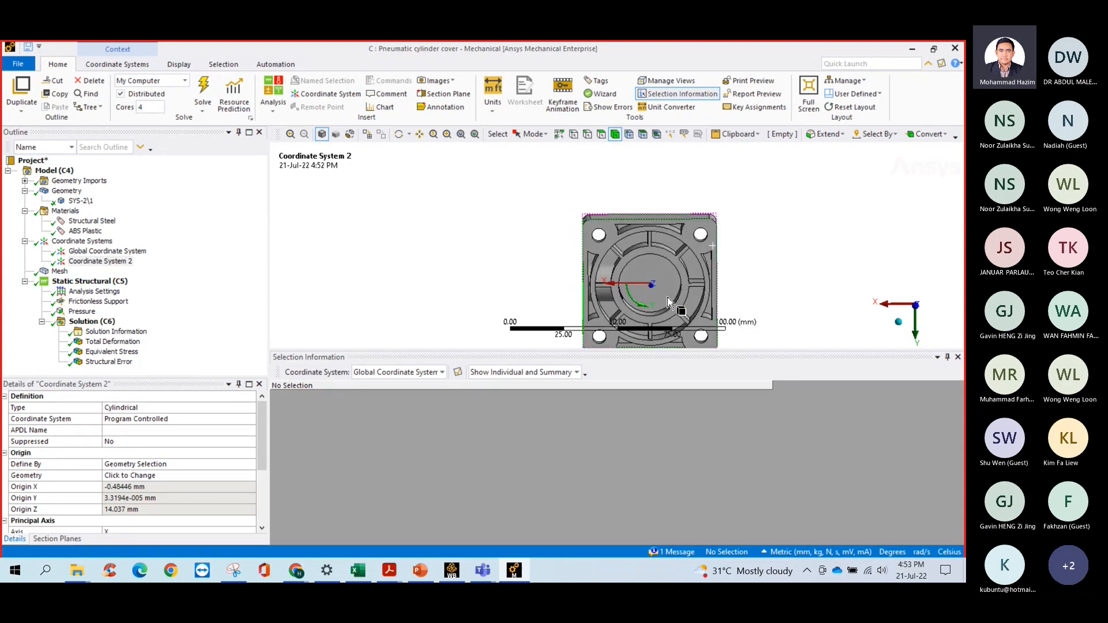
{"action": "left_click", "coordinate": [899, 322]}
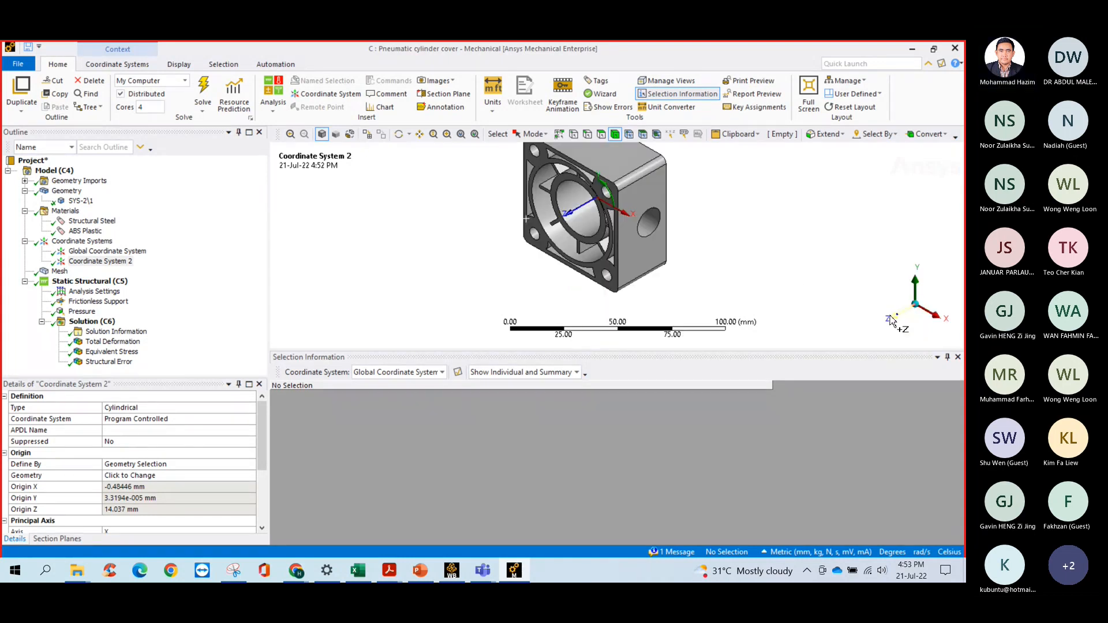
{"action": "left_click", "coordinate": [898, 323]}
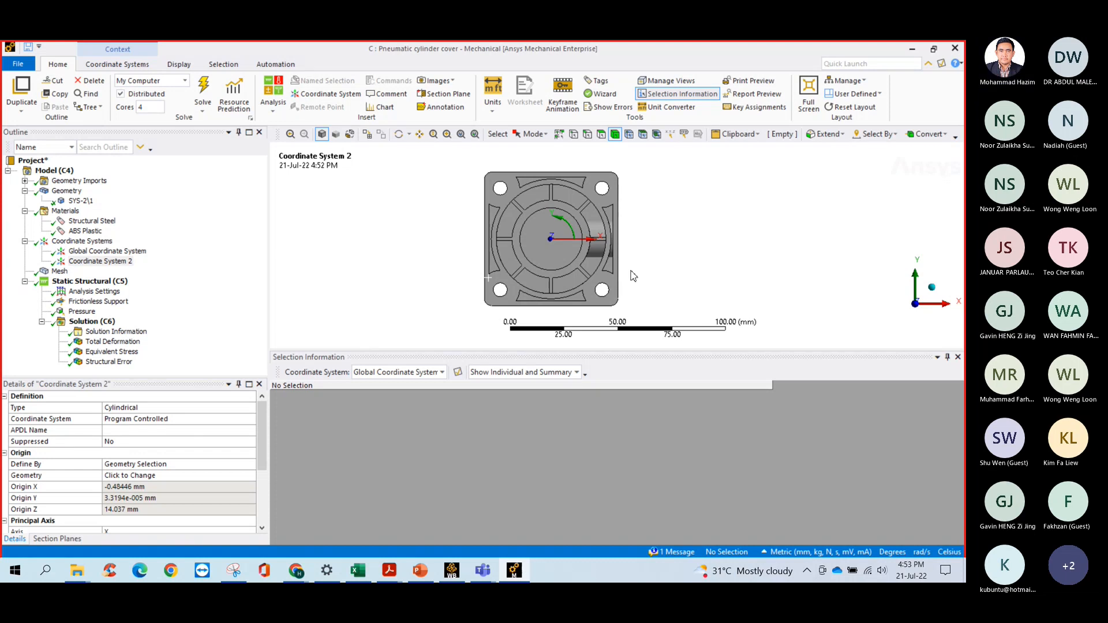
Add a Directional Deformation result to the solution, scoped to the cover's inner cylindrical face with the 25.4 mm radius.
{"action": "left_click", "coordinate": [91, 321]}
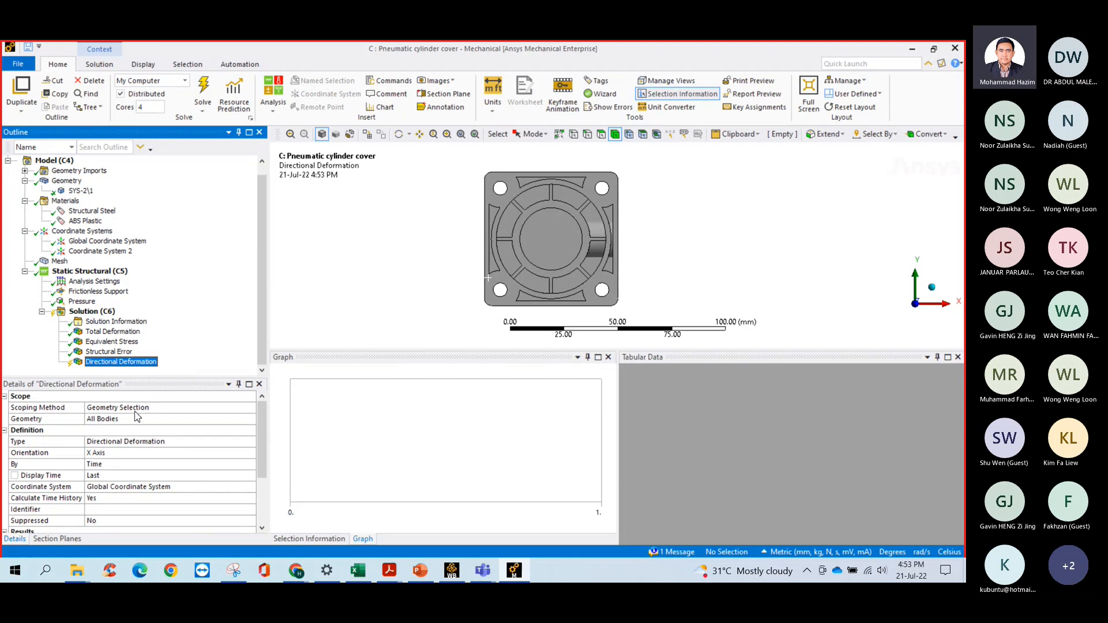
{"action": "left_click", "coordinate": [251, 441]}
{"action": "left_click", "coordinate": [251, 442]}
{"action": "left_click", "coordinate": [170, 419]}
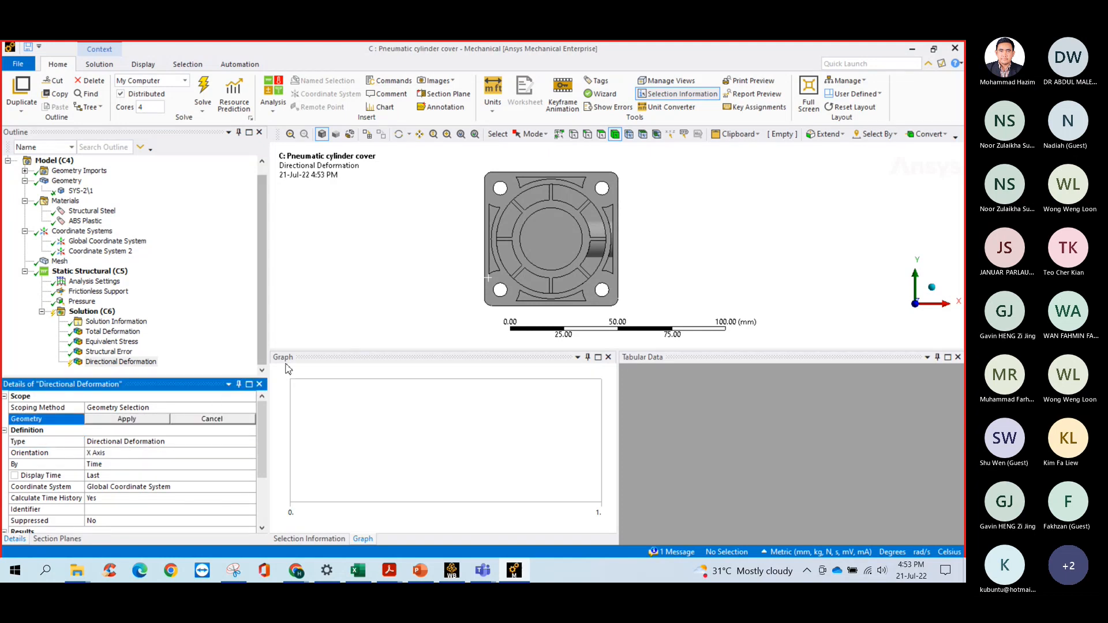
{"action": "left_click", "coordinate": [367, 299]}
{"action": "middle_click_drag", "start_coordinate": [367, 294], "coordinate": [321, 304]}
{"action": "left_click", "coordinate": [601, 134]}
{"action": "left_click", "coordinate": [500, 219]}
{"action": "middle_click_drag", "start_coordinate": [569, 233], "coordinate": [599, 225]}
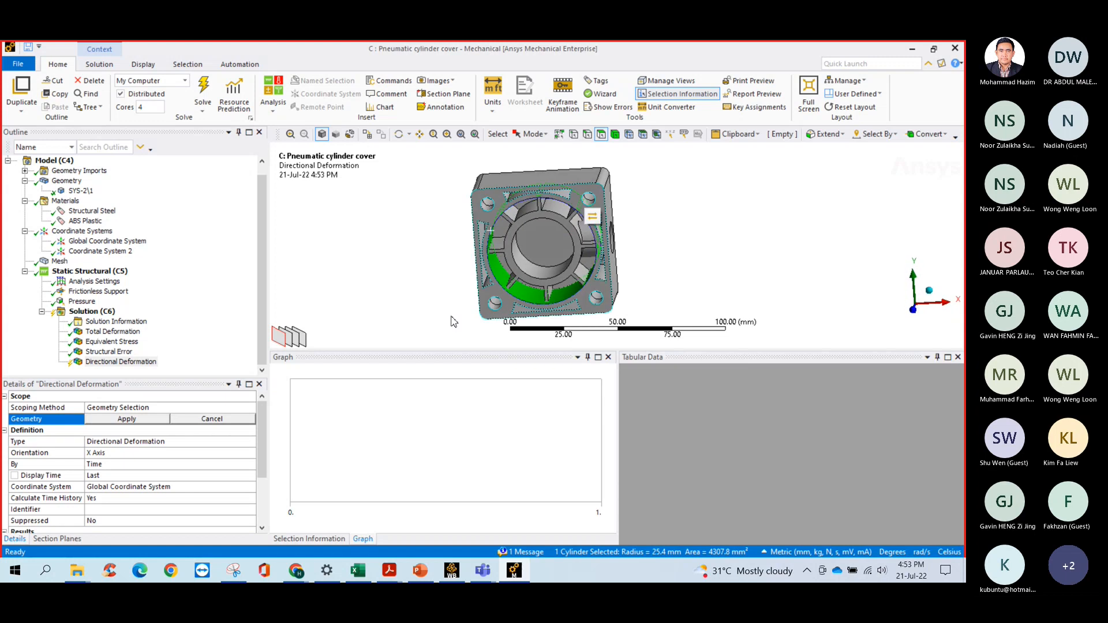
{"action": "left_click", "coordinate": [159, 419]}
Set the coordinate system of the Directional Deformation result to Coordinate System 2.
{"action": "left_click", "coordinate": [130, 488]}
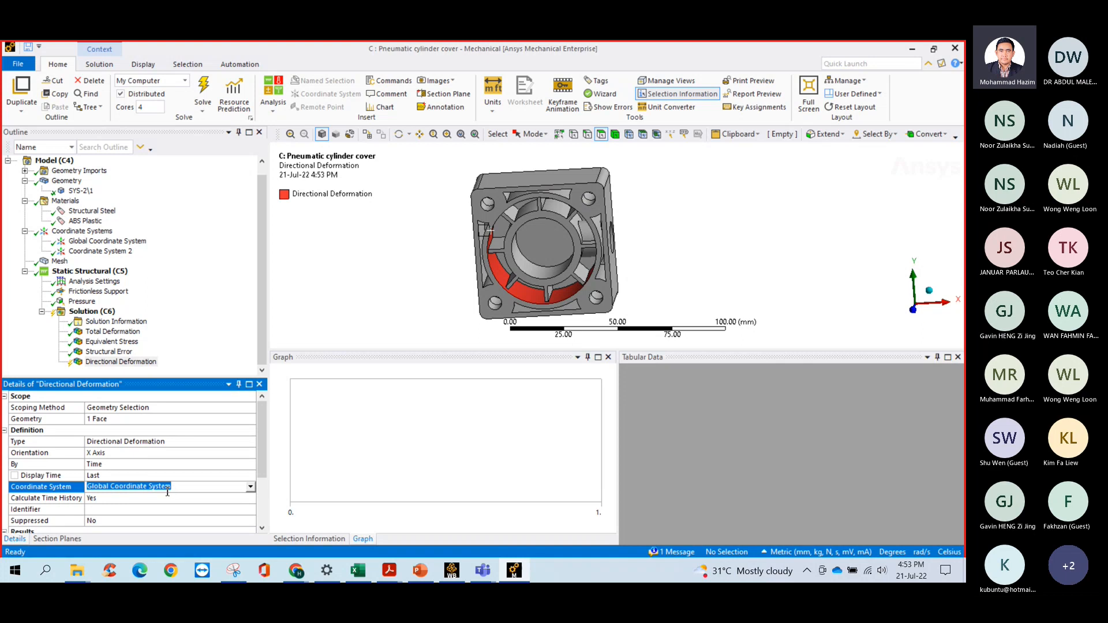
{"action": "left_click", "coordinate": [250, 487]}
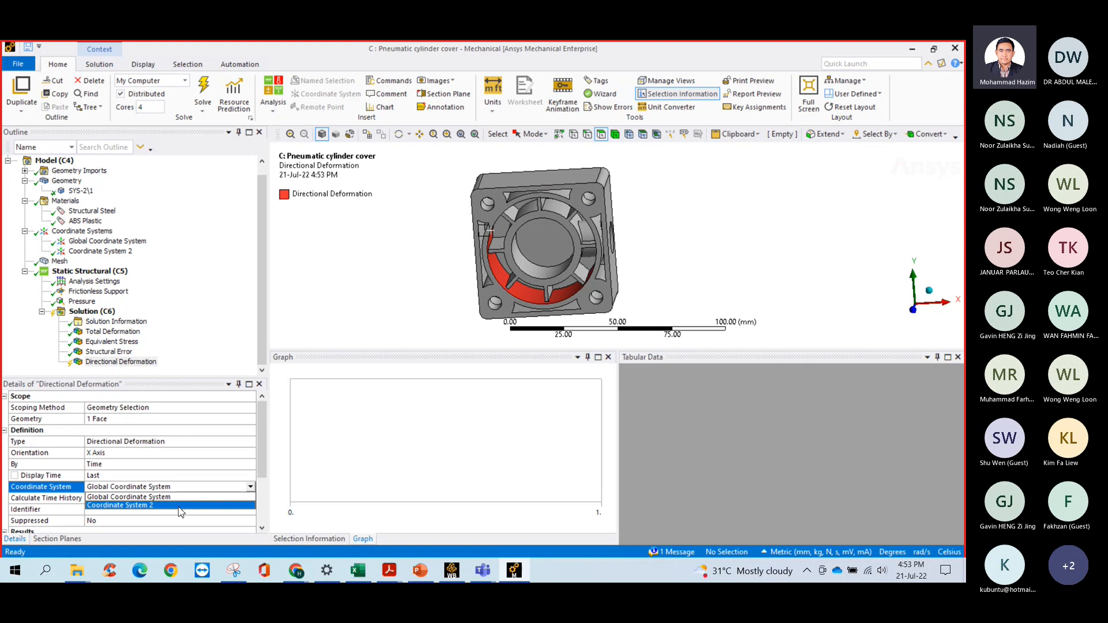
{"action": "left_click", "coordinate": [180, 505]}
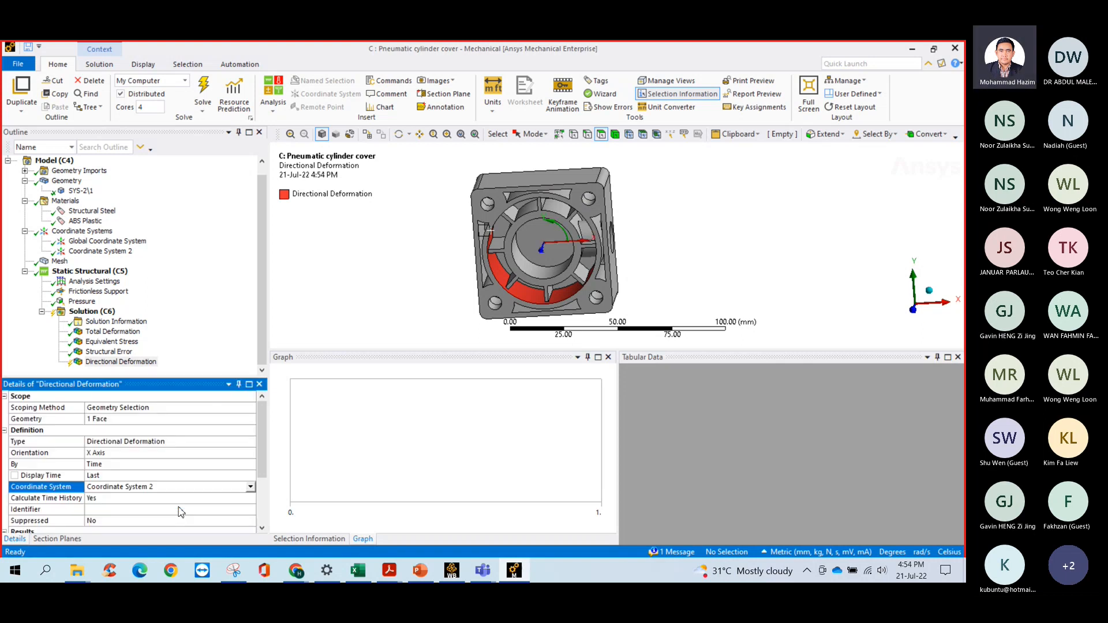
Evaluate all results to compute the X-axis directional deformation on the selected face.
{"action": "left_click", "coordinate": [209, 309]}
{"action": "middle_click_drag", "start_coordinate": [273, 309], "coordinate": [317, 311]}
{"action": "scroll", "coordinate": [315, 310], "scroll_direction": "up", "scroll_amount": 5}
{"action": "scroll", "coordinate": [255, 298], "scroll_direction": "up", "scroll_amount": 1}
{"action": "scroll", "coordinate": [255, 298], "scroll_direction": "down", "scroll_amount": 1}
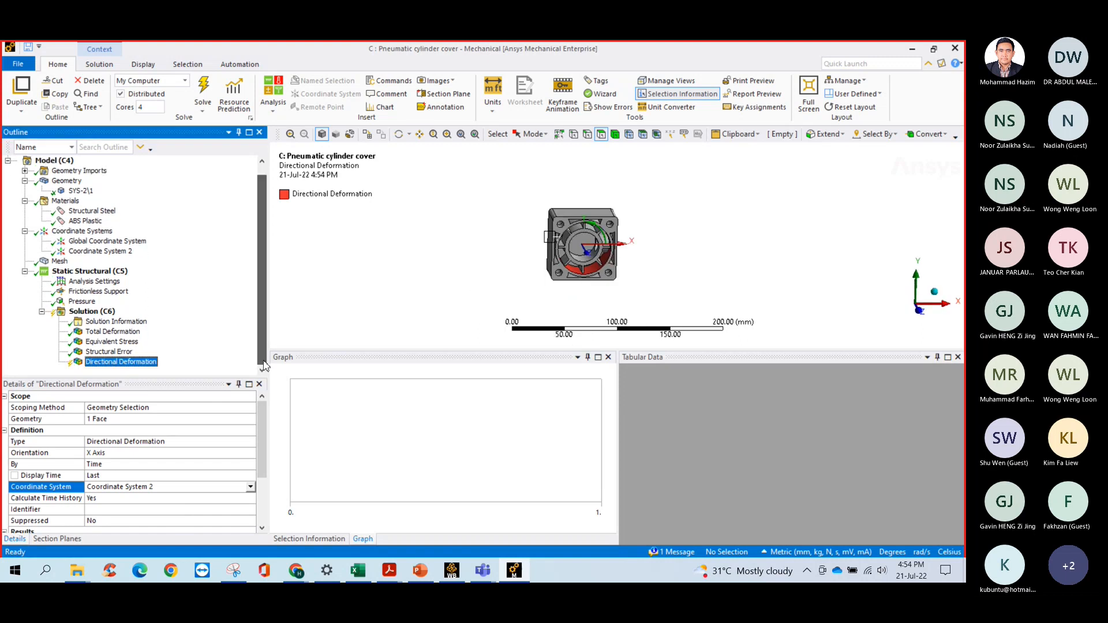
{"action": "right_click", "coordinate": [140, 363]}
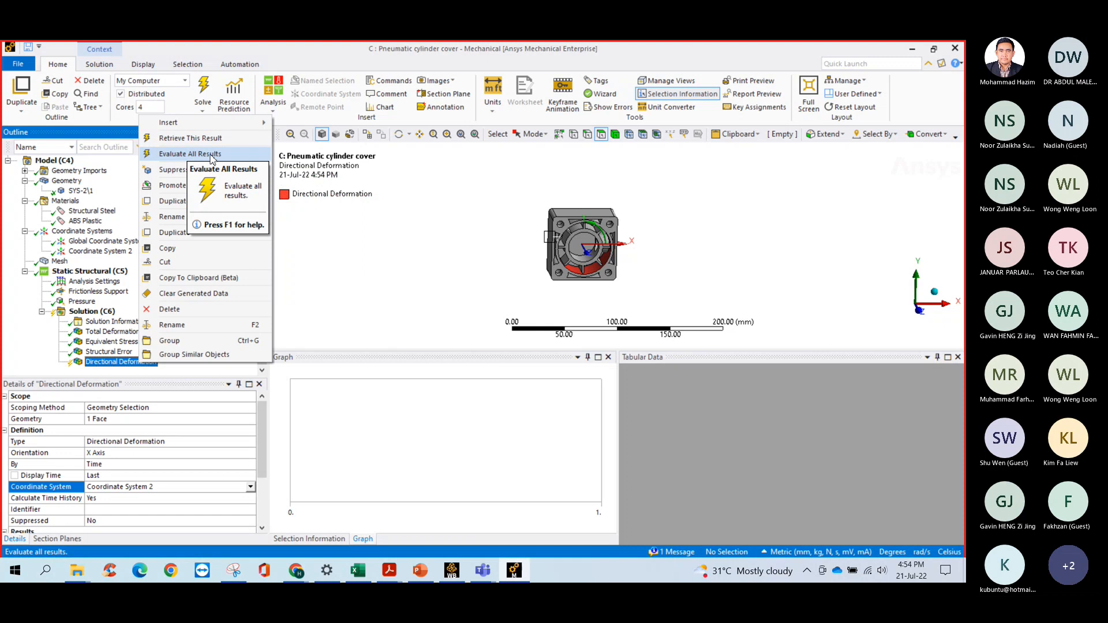
{"action": "left_click", "coordinate": [169, 155]}
Examine the directional deformation contours around the cover's inner cylindrical face from several angles.
{"action": "middle_click_drag", "start_coordinate": [404, 264], "coordinate": [597, 228]}
{"action": "scroll", "coordinate": [601, 225], "scroll_direction": "down", "scroll_amount": 3}
{"action": "scroll", "coordinate": [602, 222], "scroll_direction": "up", "scroll_amount": 8}
{"action": "middle_click_drag", "start_coordinate": [501, 243], "coordinate": [530, 174]}
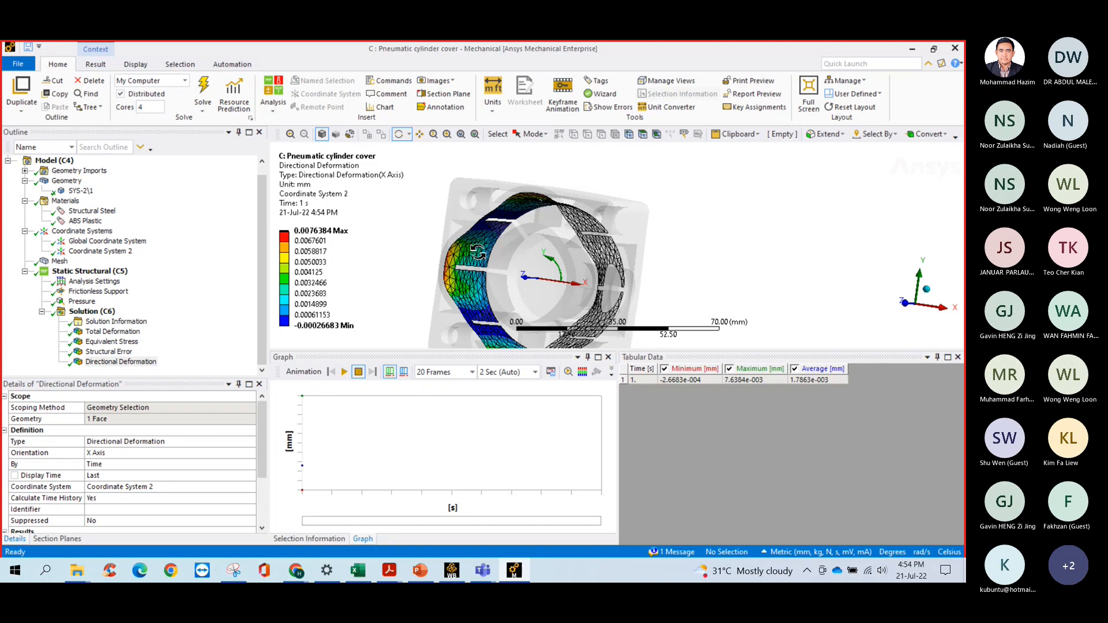
{"action": "left_click_drag", "start_coordinate": [478, 252], "coordinate": [525, 243]}
{"action": "left_click_drag", "start_coordinate": [612, 264], "coordinate": [594, 282]}
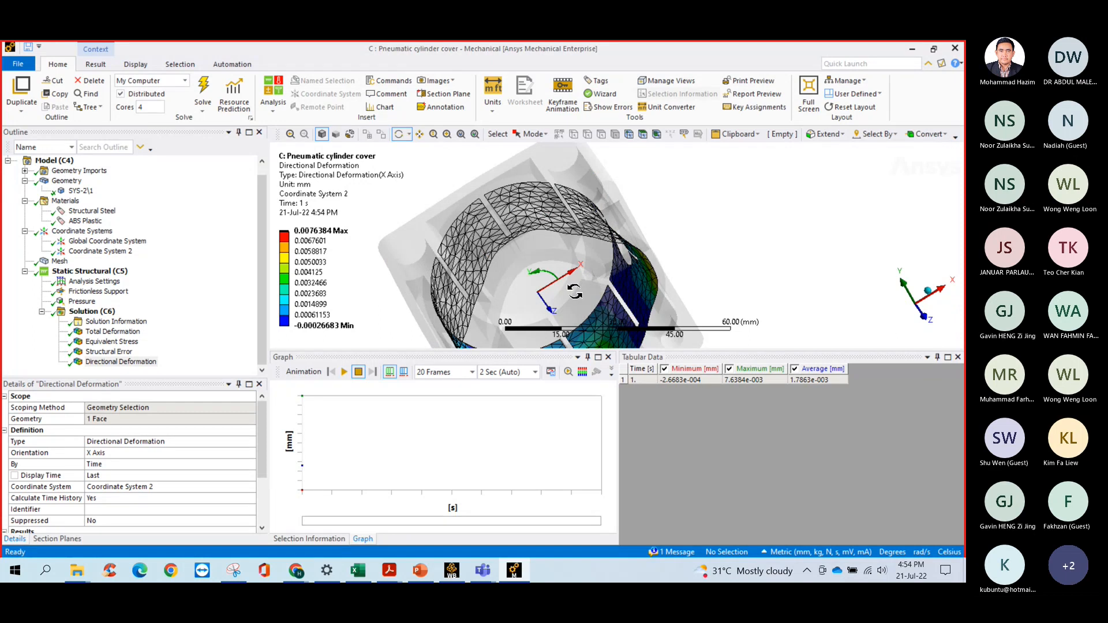
{"action": "scroll", "coordinate": [645, 251], "scroll_direction": "down", "scroll_amount": 5}
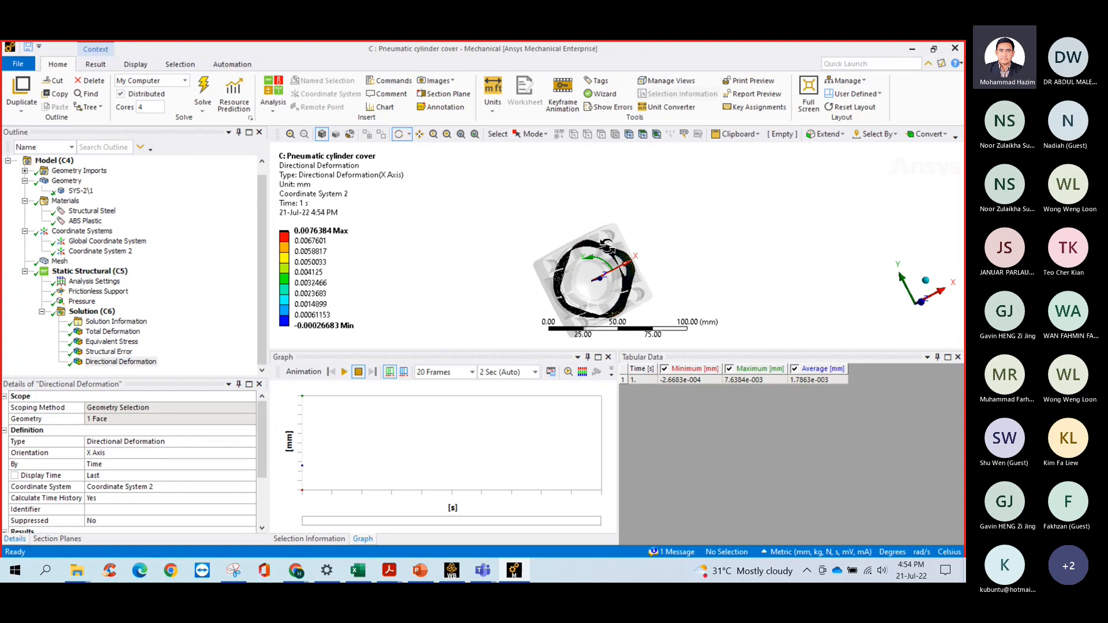
Close the pneumatic cylinder cover model and open the Model of the Clevis Pin static structural system.
{"action": "left_click", "coordinate": [953, 50]}
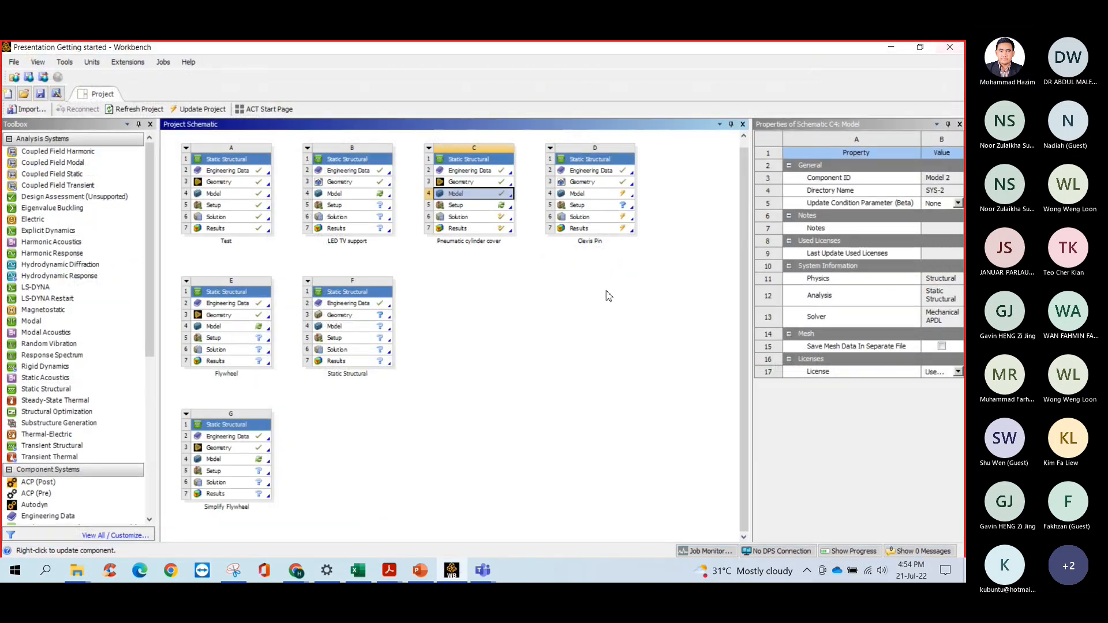
{"action": "left_click", "coordinate": [536, 457]}
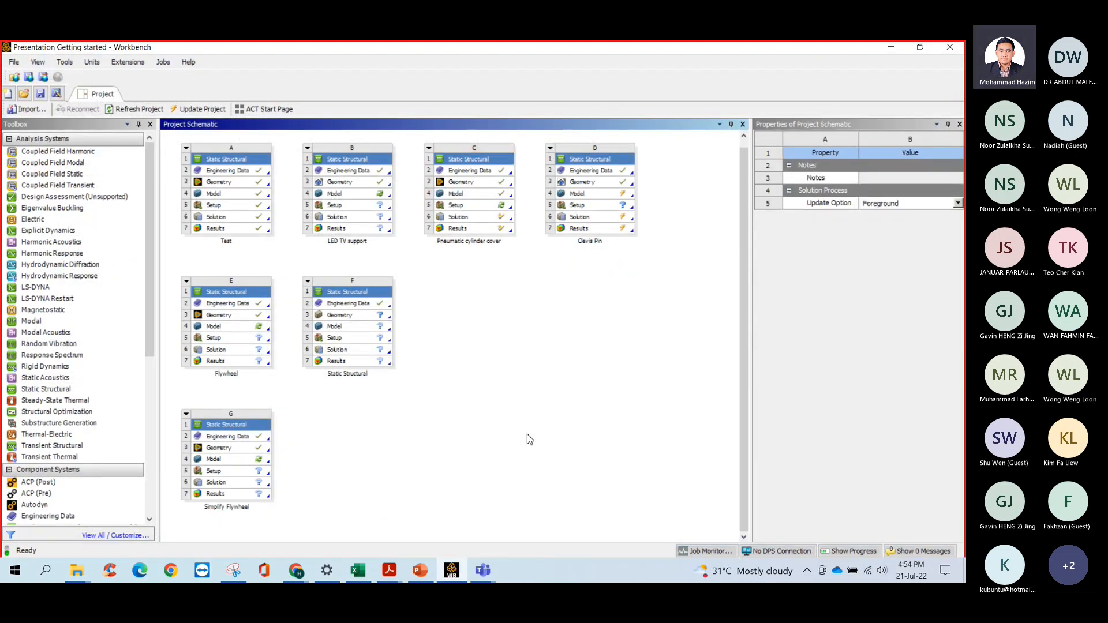
{"action": "double_click", "coordinate": [589, 197]}
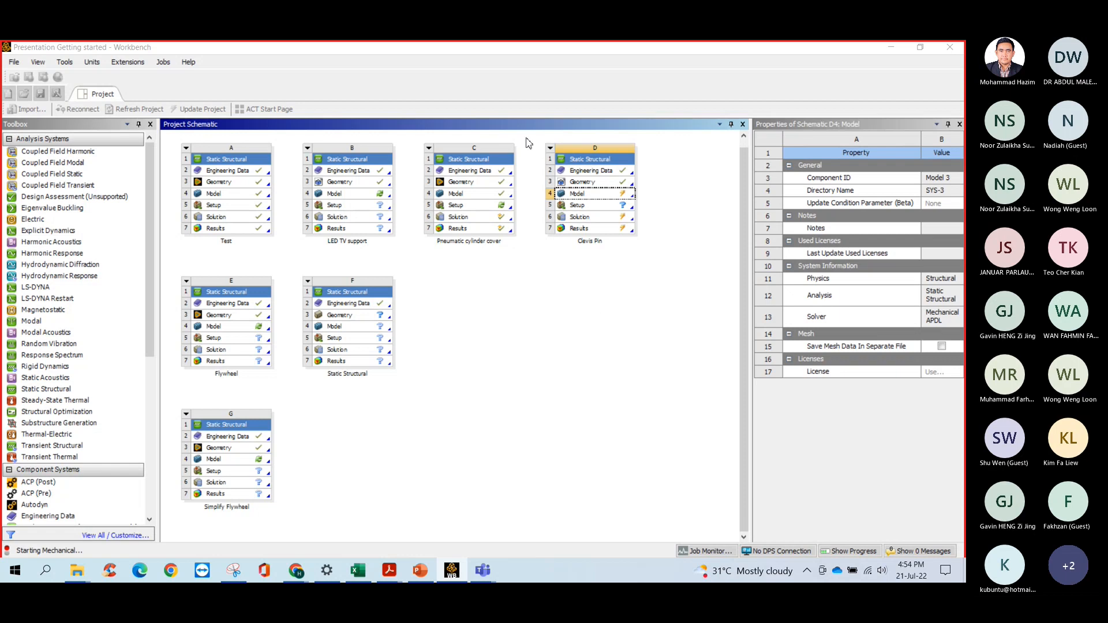
{"action": "left_click", "coordinate": [588, 198]}
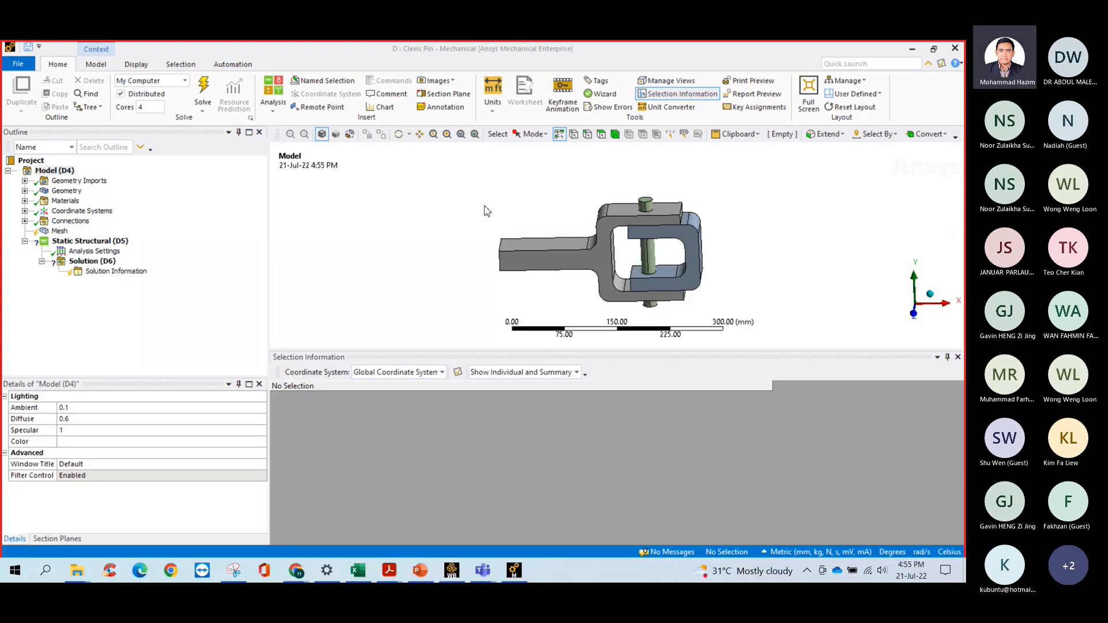
Examine the clevis pin assembly and the contact and target faces of the contact region between the yoke and the U-shape.
{"action": "scroll", "coordinate": [567, 261], "scroll_direction": "up", "scroll_amount": 3}
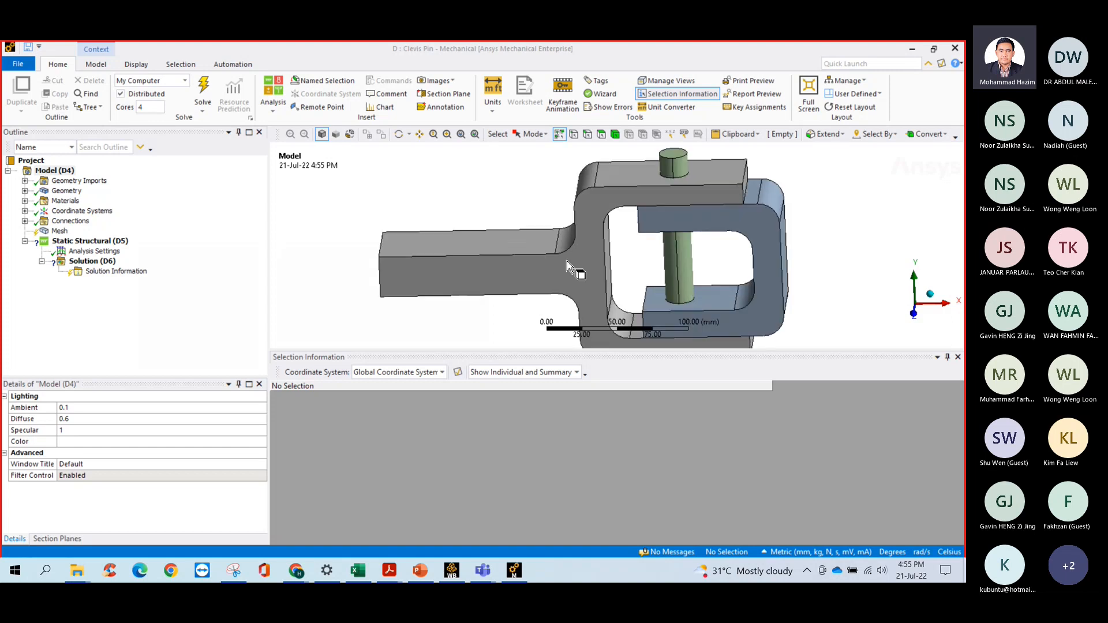
{"action": "scroll", "coordinate": [547, 231], "scroll_direction": "down", "scroll_amount": 2}
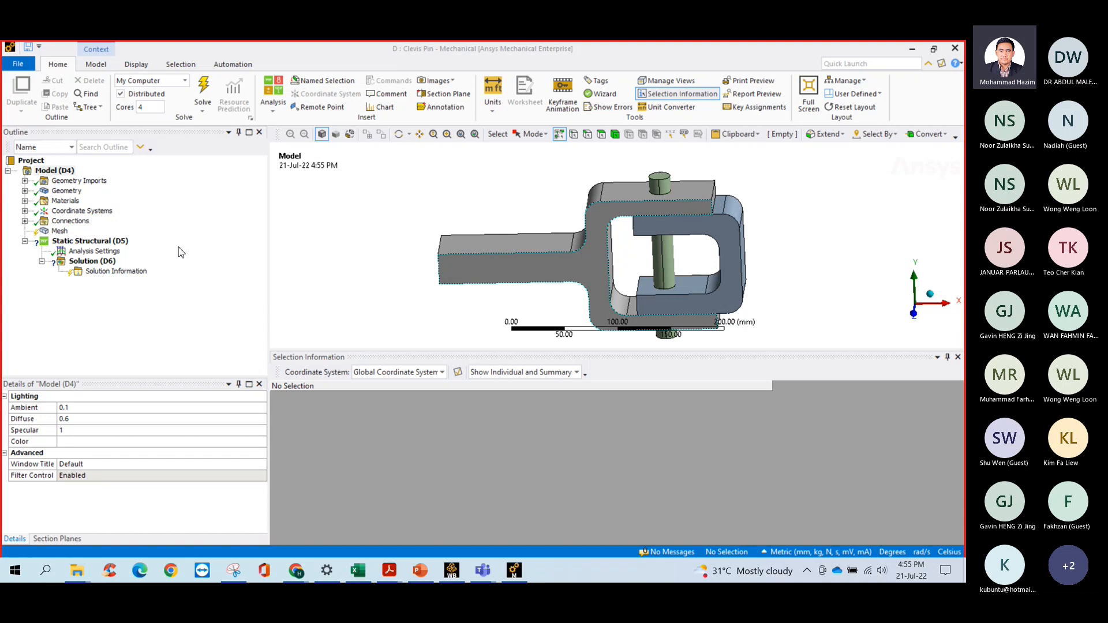
{"action": "left_click", "coordinate": [24, 221]}
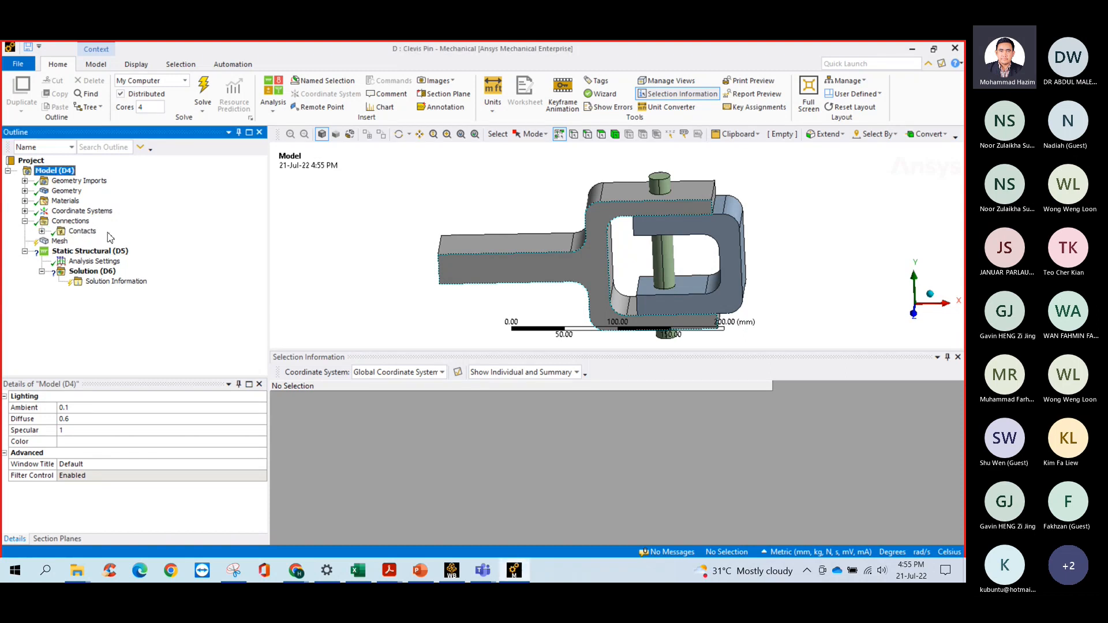
{"action": "left_click", "coordinate": [81, 231]}
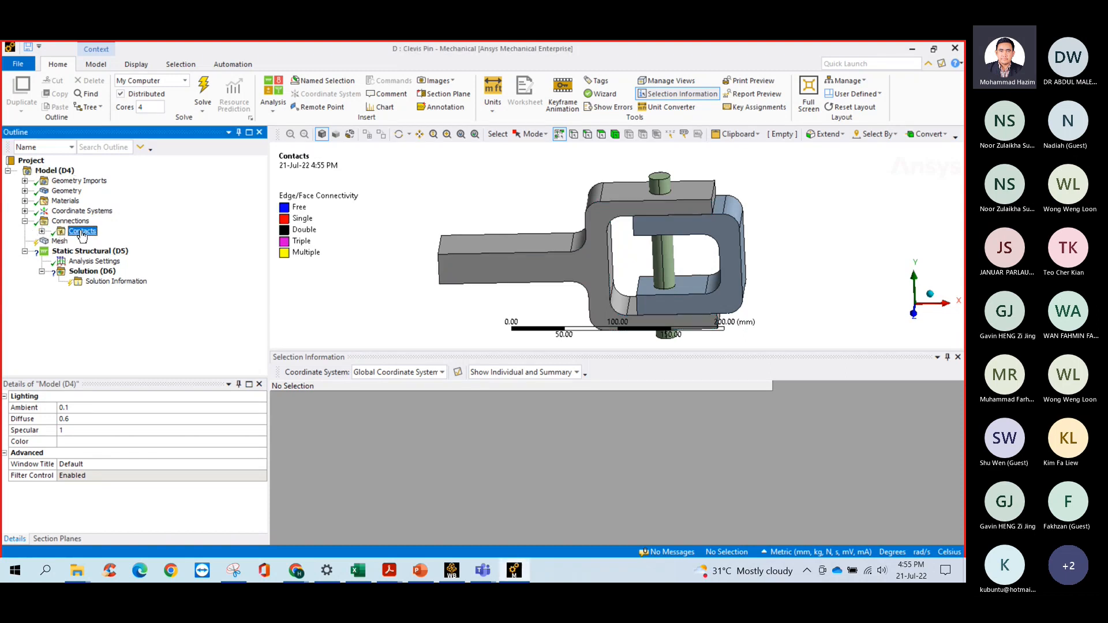
{"action": "left_click", "coordinate": [41, 231]}
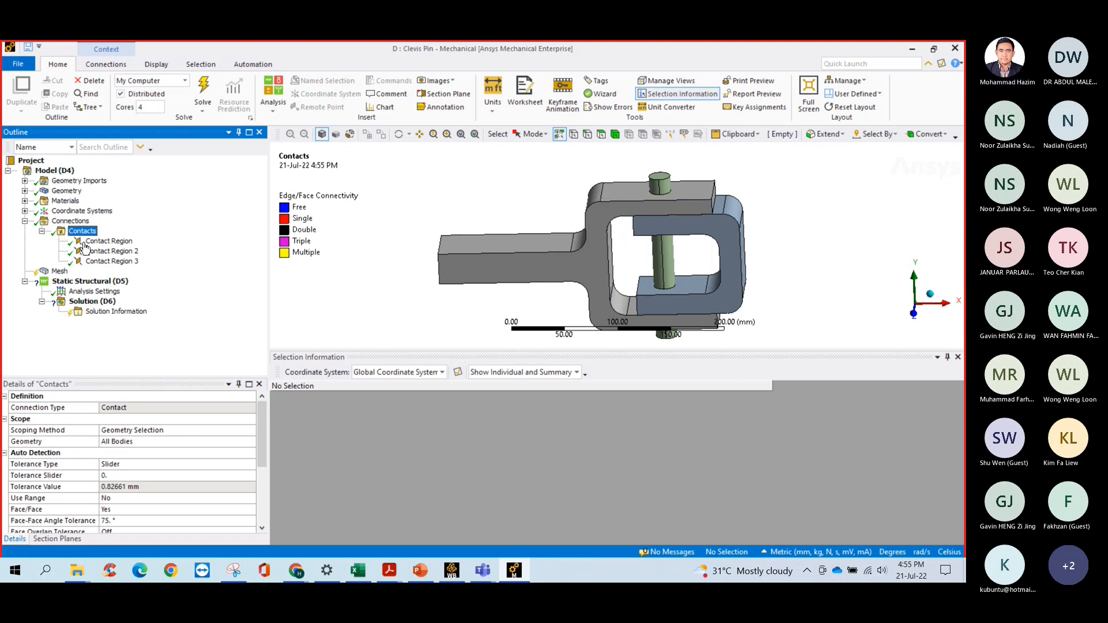
{"action": "left_click", "coordinate": [109, 241]}
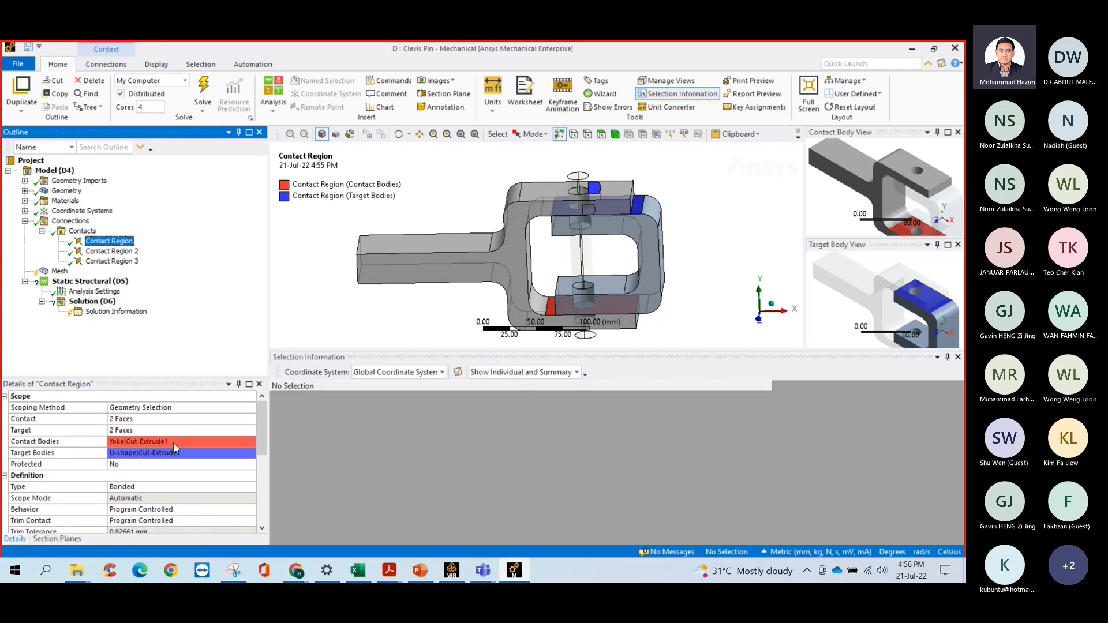
{"action": "middle_click_drag", "start_coordinate": [512, 276], "coordinate": [449, 277]}
{"action": "scroll", "coordinate": [576, 258], "scroll_direction": "up", "scroll_amount": 3}
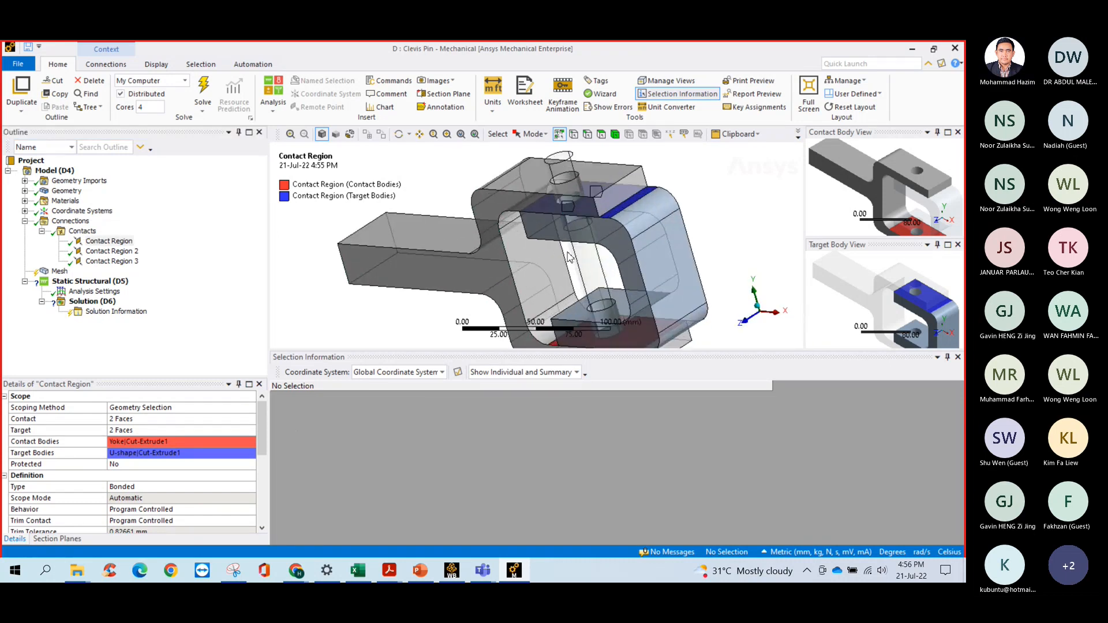
{"action": "scroll", "coordinate": [583, 254], "scroll_direction": "down", "scroll_amount": 5}
{"action": "middle_click_drag", "start_coordinate": [588, 252], "coordinate": [632, 261]}
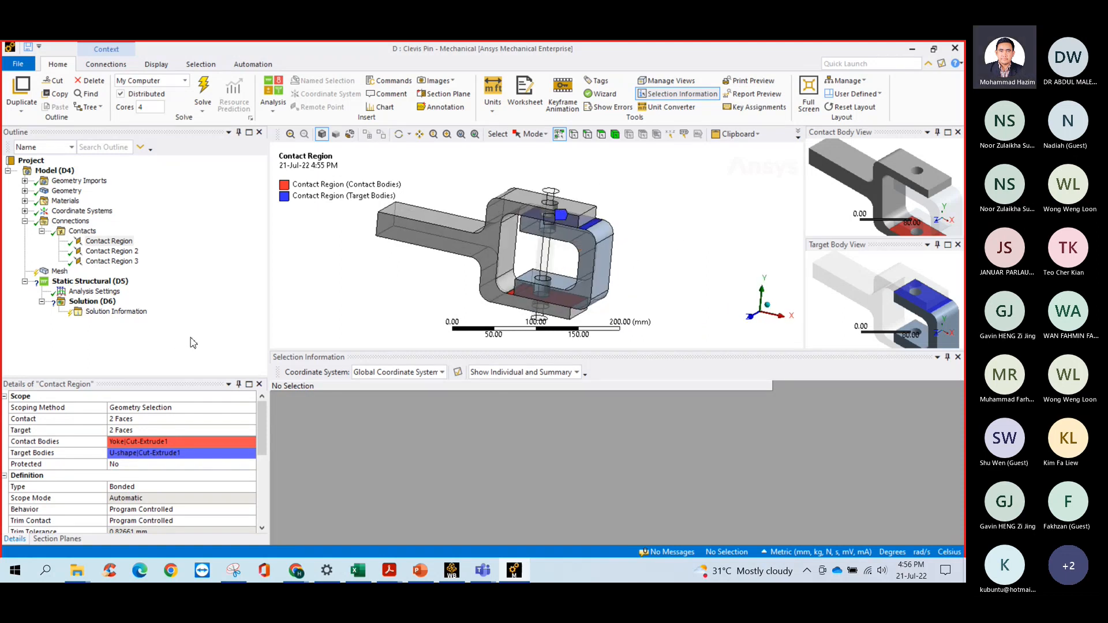
Set the contact type between the yoke and the U-shape to No Separation.
{"action": "left_click", "coordinate": [140, 490]}
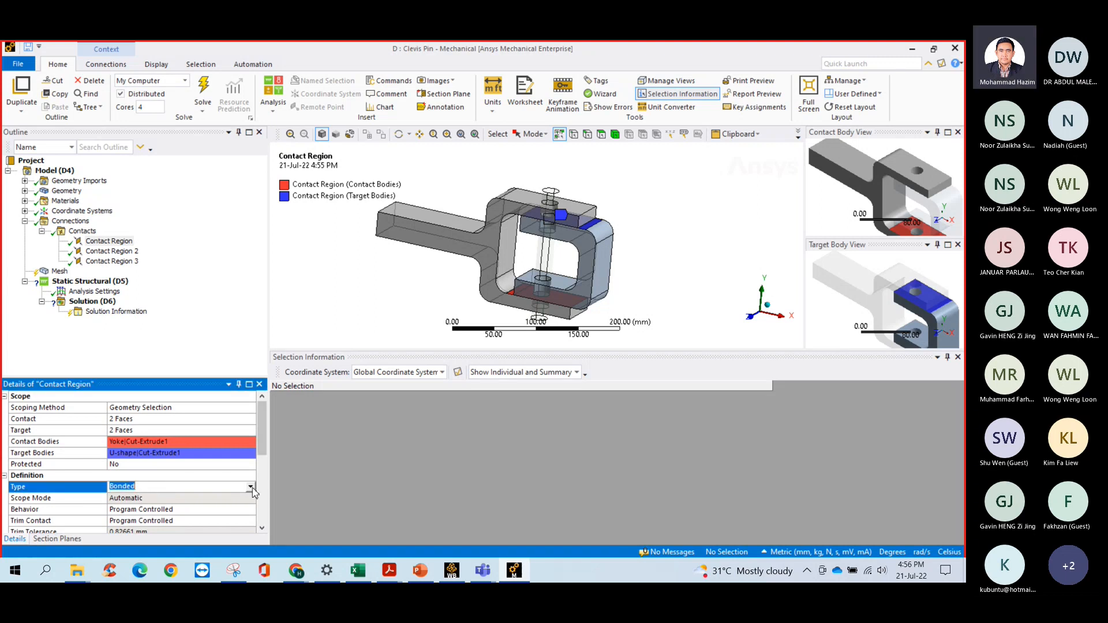
{"action": "left_click", "coordinate": [251, 488]}
{"action": "left_click", "coordinate": [252, 488]}
{"action": "left_click", "coordinate": [251, 488]}
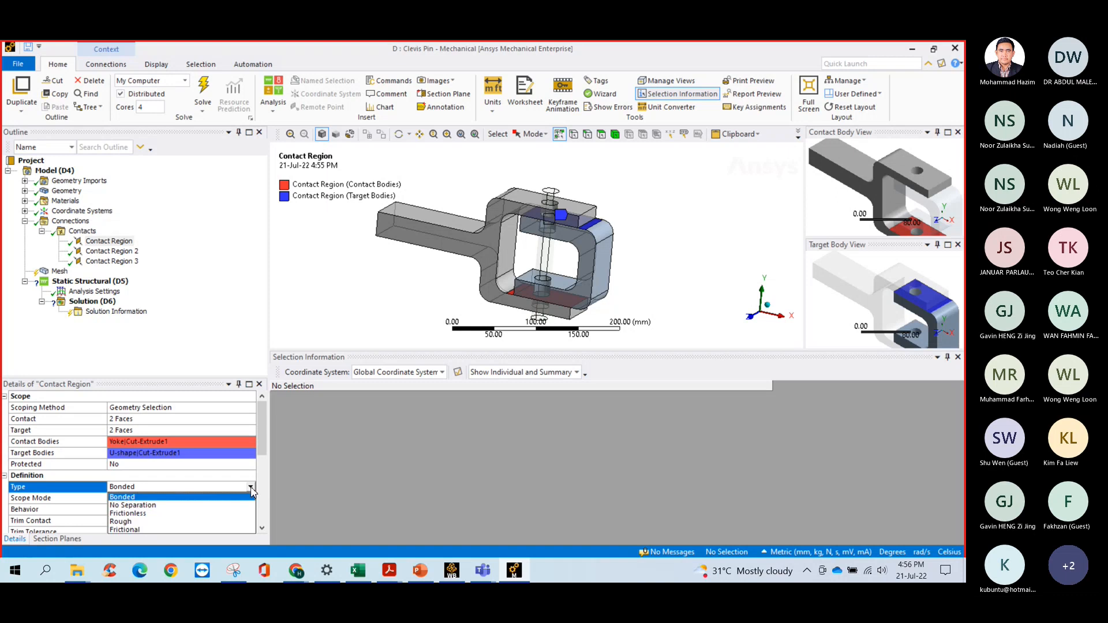
{"action": "left_click", "coordinate": [201, 488]}
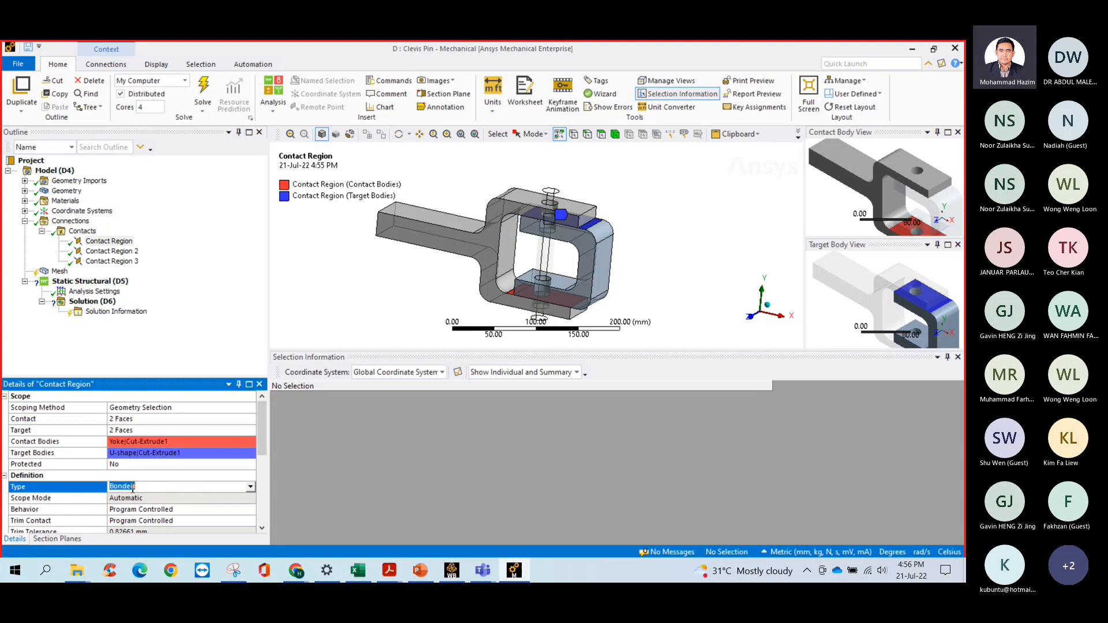
{"action": "left_click", "coordinate": [251, 488]}
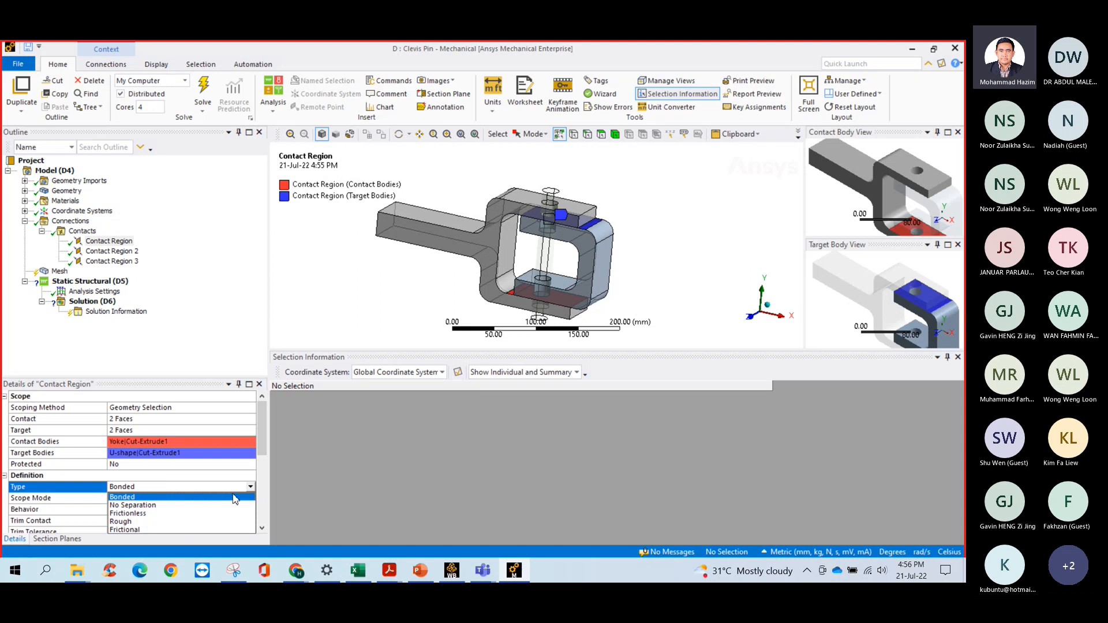
{"action": "left_click", "coordinate": [144, 501]}
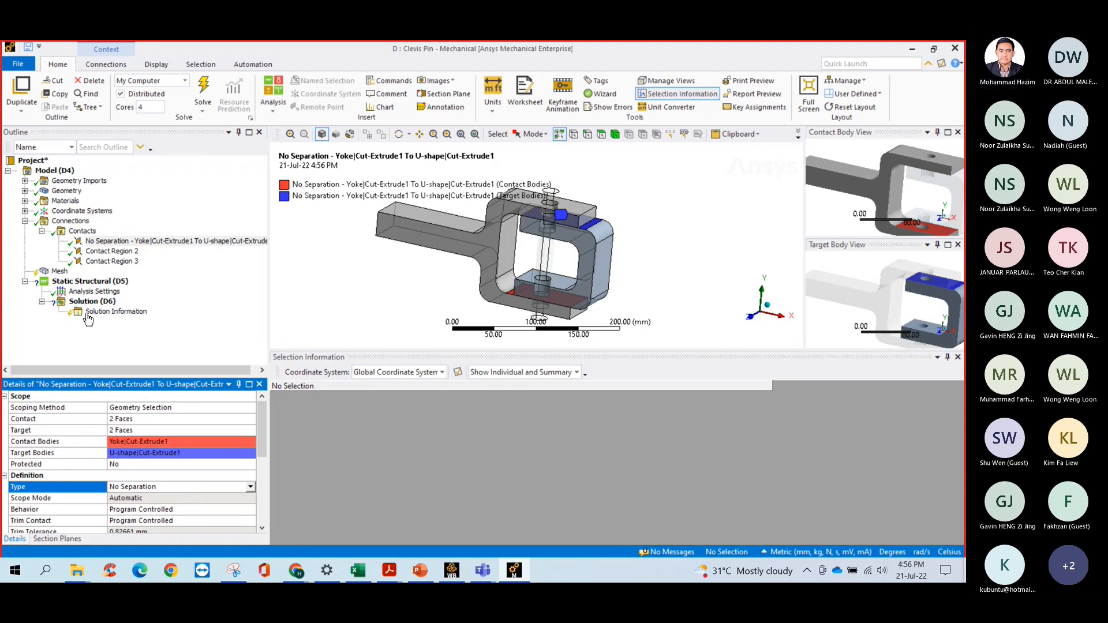
Set the type of Contact Region 2, between the yoke and the pin, to No Separation.
{"action": "left_click", "coordinate": [111, 251]}
{"action": "left_click", "coordinate": [136, 487]}
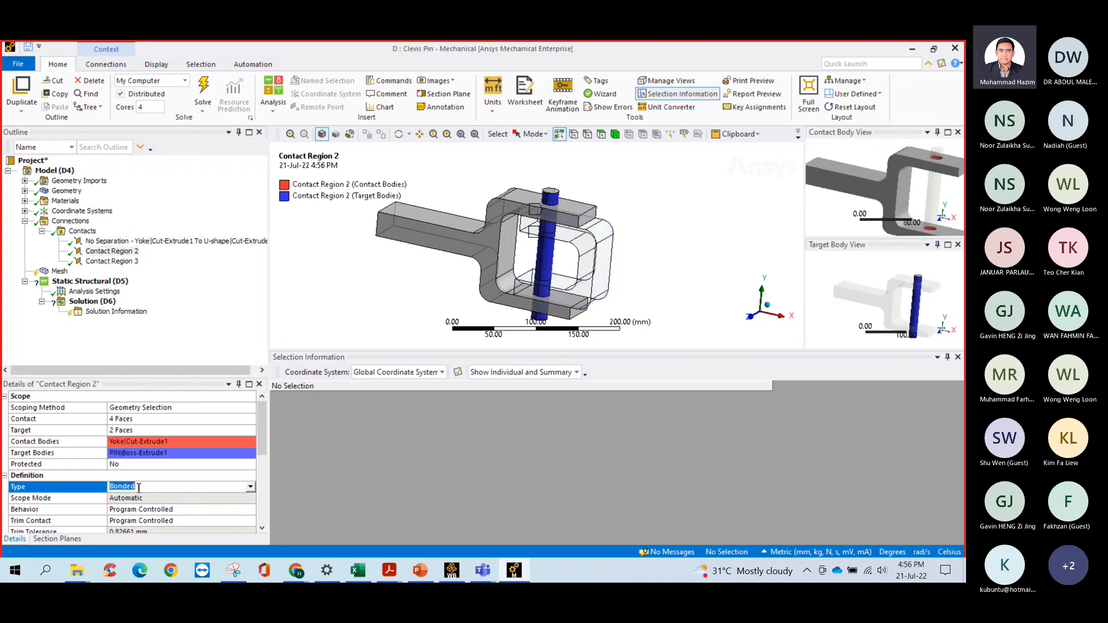
{"action": "left_click", "coordinate": [136, 487]}
{"action": "left_click", "coordinate": [136, 506]}
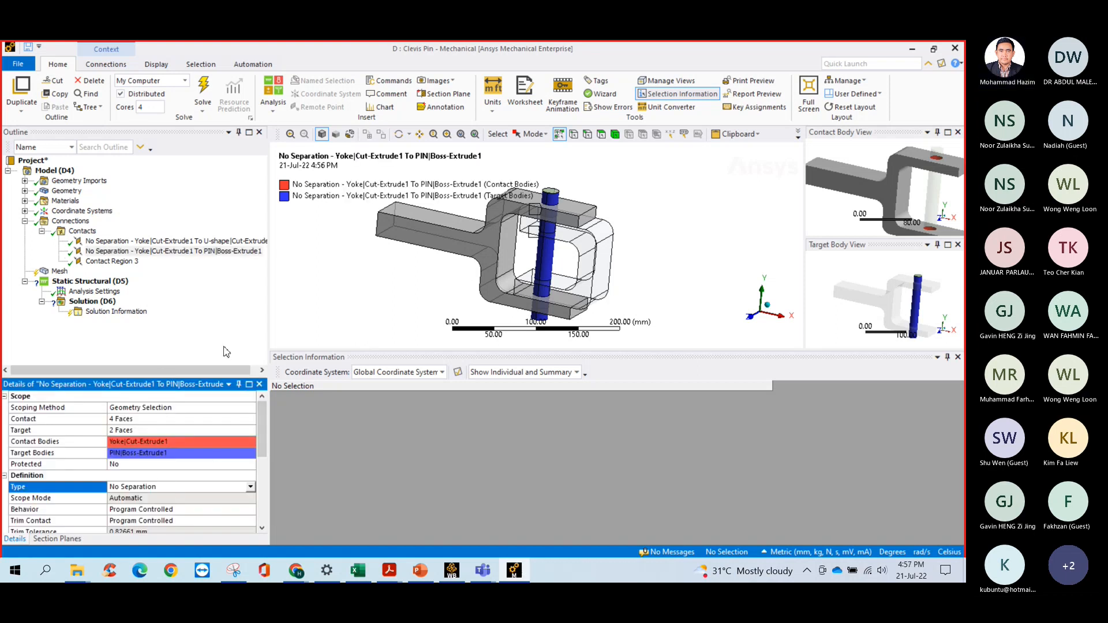
{"action": "left_click", "coordinate": [250, 488]}
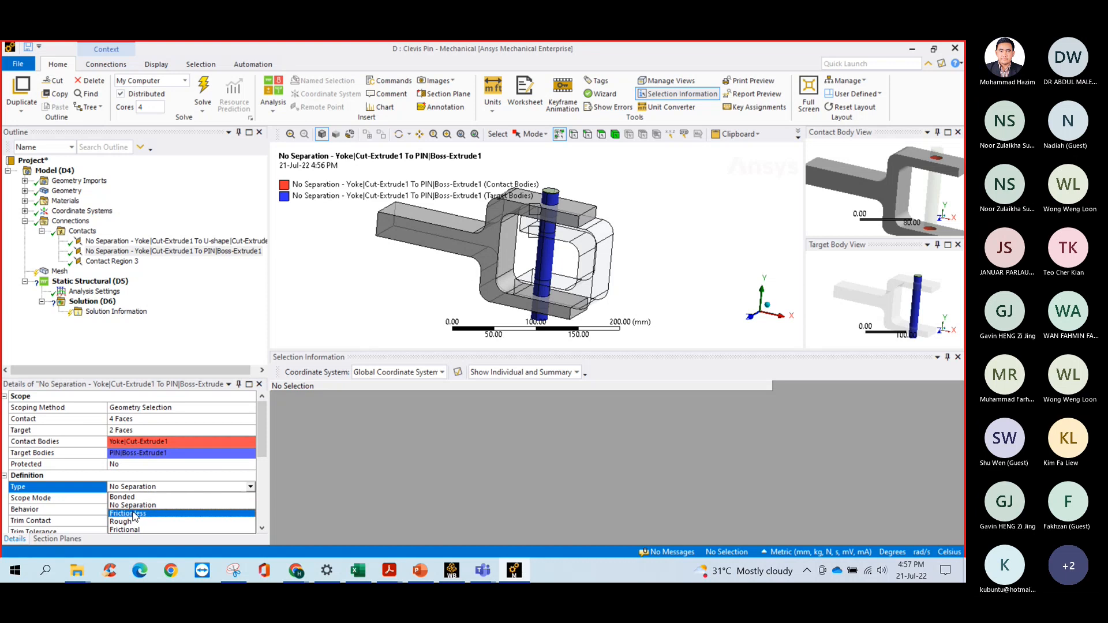
{"action": "left_click", "coordinate": [230, 349]}
Set the type of Contact Region 3, between the U-shape and the pin, to No Separation.
{"action": "left_click", "coordinate": [112, 261]}
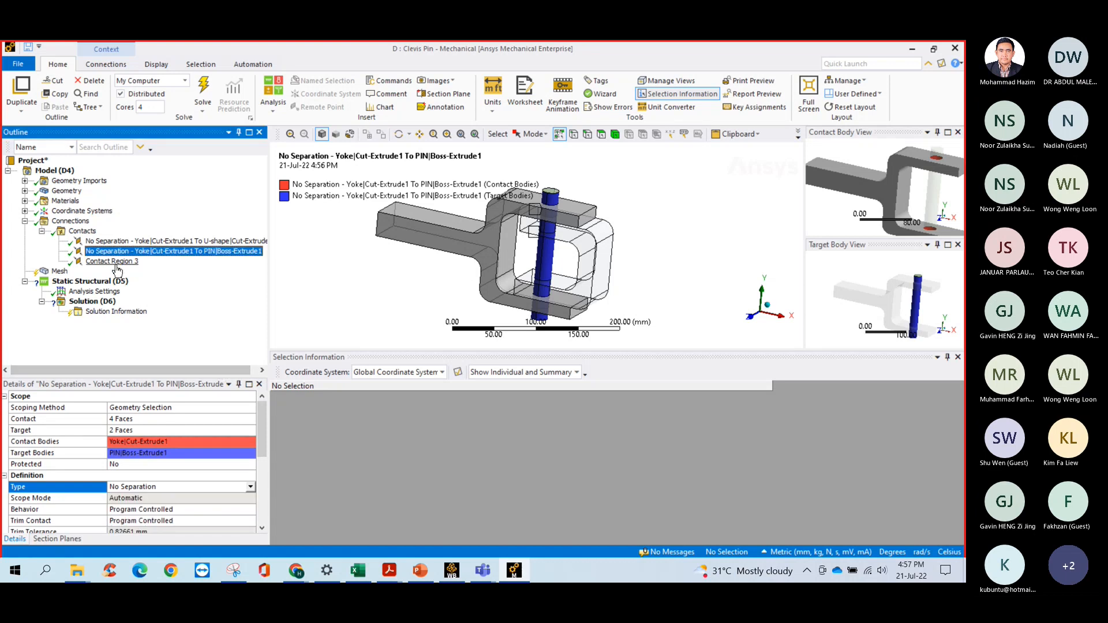
{"action": "left_click", "coordinate": [159, 485]}
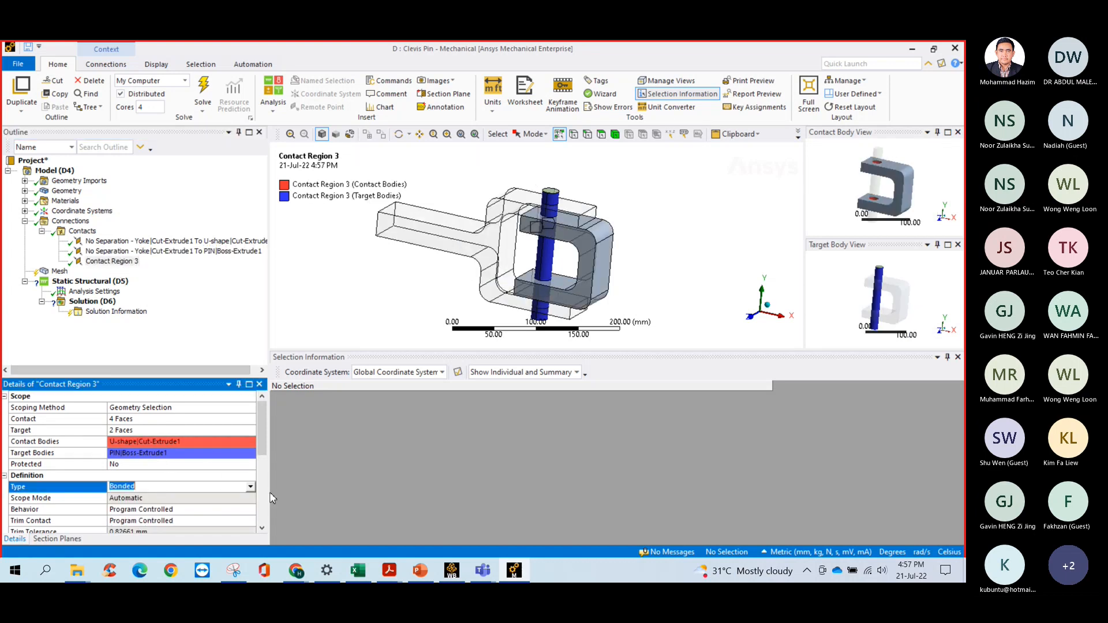
{"action": "left_click", "coordinate": [159, 486]}
{"action": "left_click", "coordinate": [152, 508]}
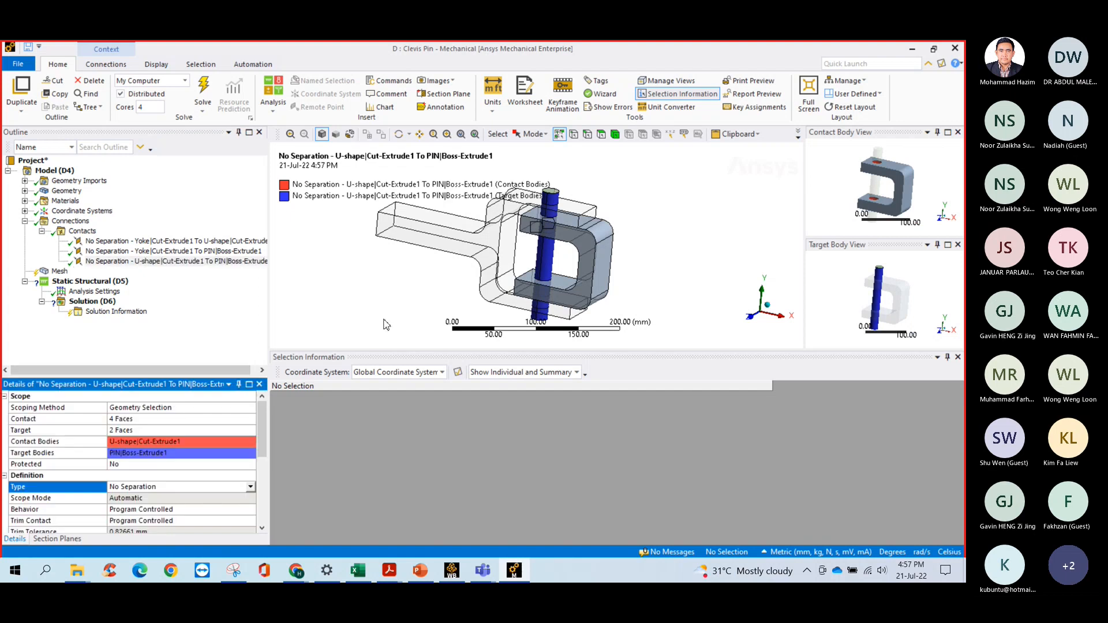
{"action": "scroll", "coordinate": [332, 312], "scroll_direction": "down", "scroll_amount": 3}
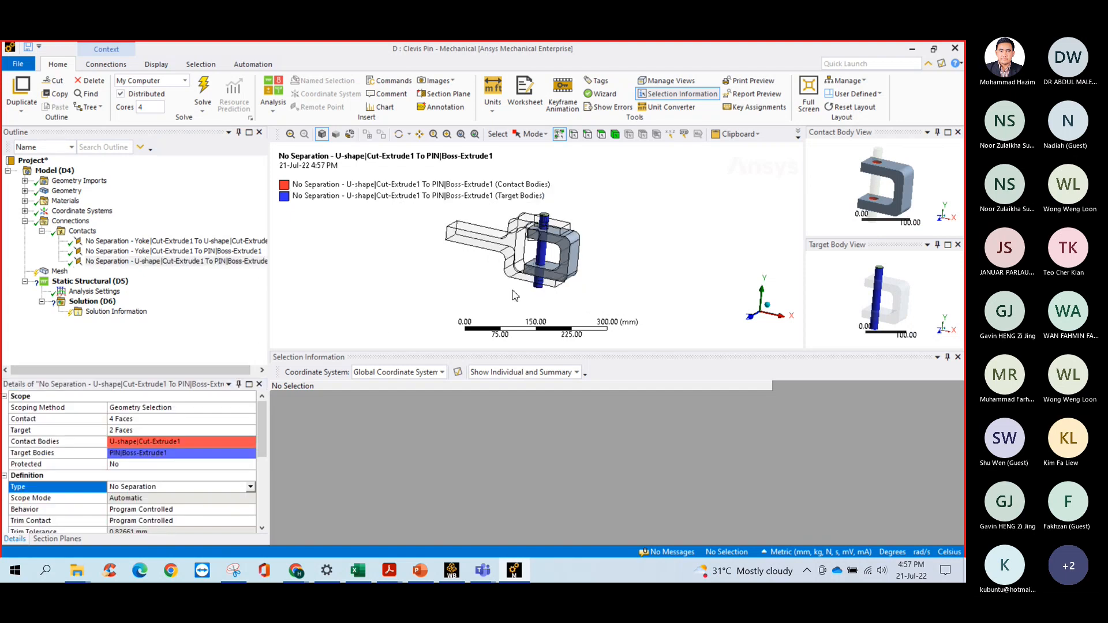
Examine the detail settings of the contact between the U-shape and the pin, the assembly, and its assigned material.
{"action": "middle_click_drag", "start_coordinate": [515, 295], "coordinate": [465, 291]}
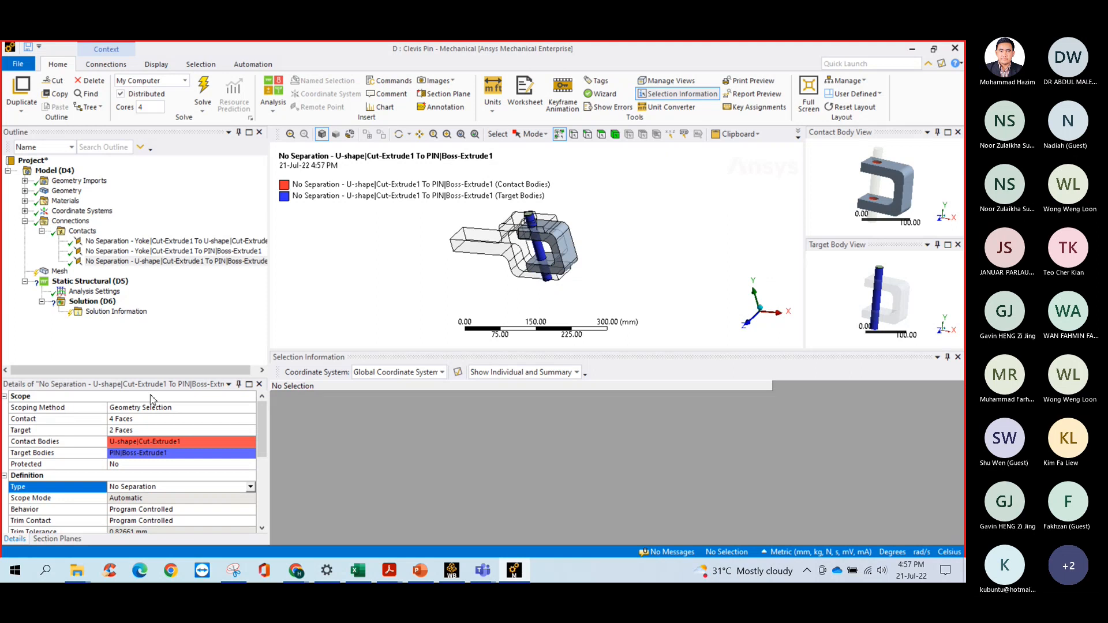
{"action": "scroll", "coordinate": [138, 470], "scroll_direction": "down", "scroll_amount": 3}
{"action": "scroll", "coordinate": [138, 470], "scroll_direction": "up", "scroll_amount": 1}
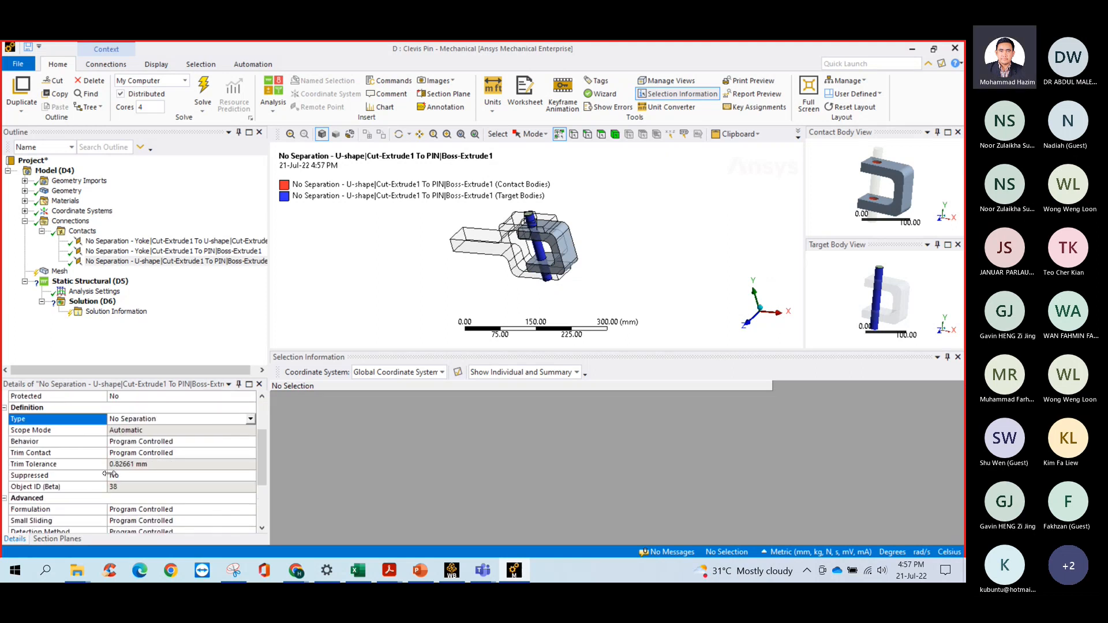
{"action": "scroll", "coordinate": [145, 502], "scroll_direction": "down", "scroll_amount": 3}
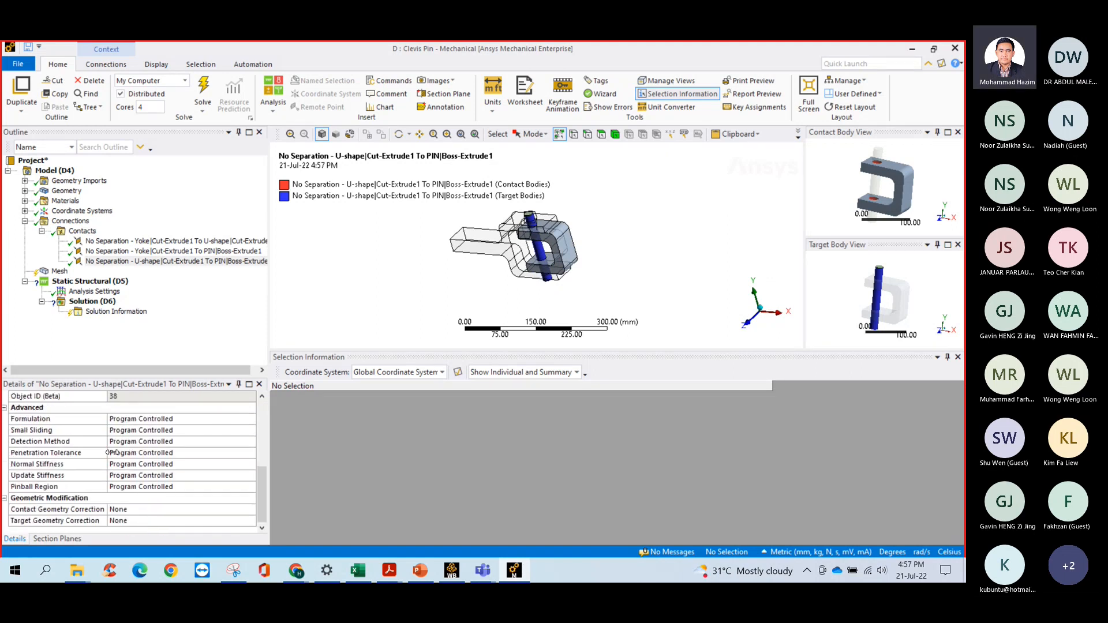
{"action": "scroll", "coordinate": [153, 488], "scroll_direction": "up", "scroll_amount": 1}
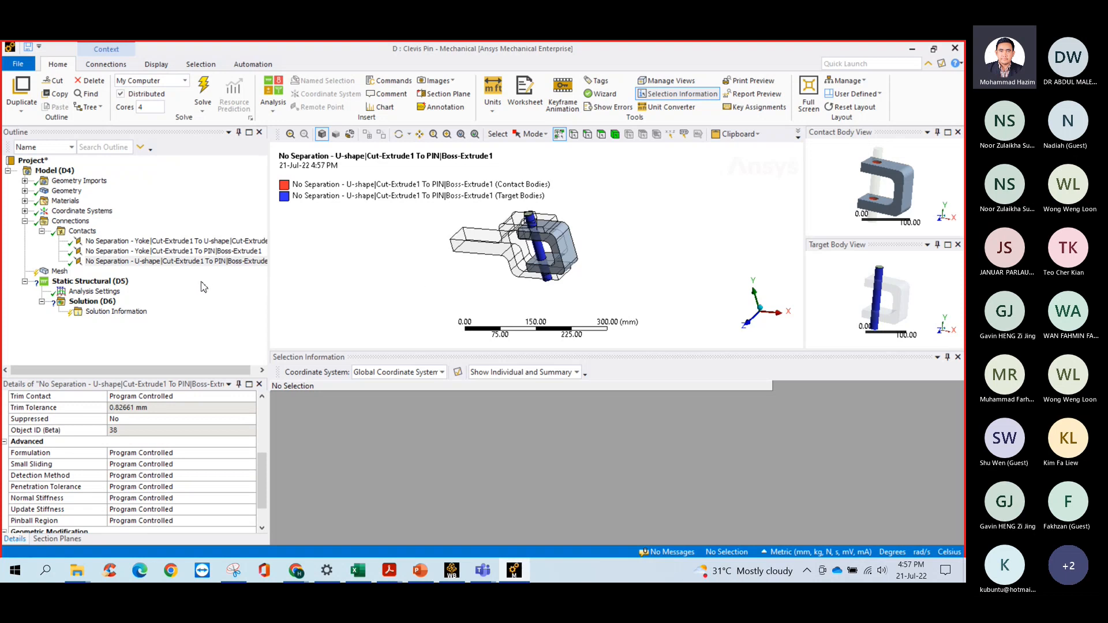
{"action": "middle_click_drag", "start_coordinate": [444, 243], "coordinate": [440, 233]}
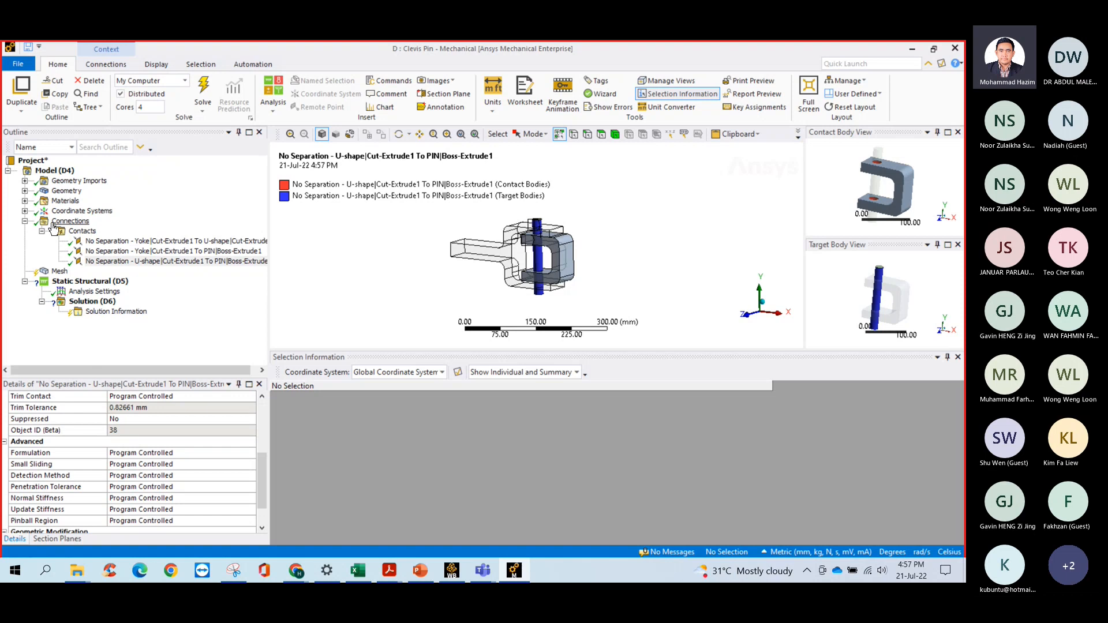
{"action": "scroll", "coordinate": [498, 223], "scroll_direction": "up", "scroll_amount": 2}
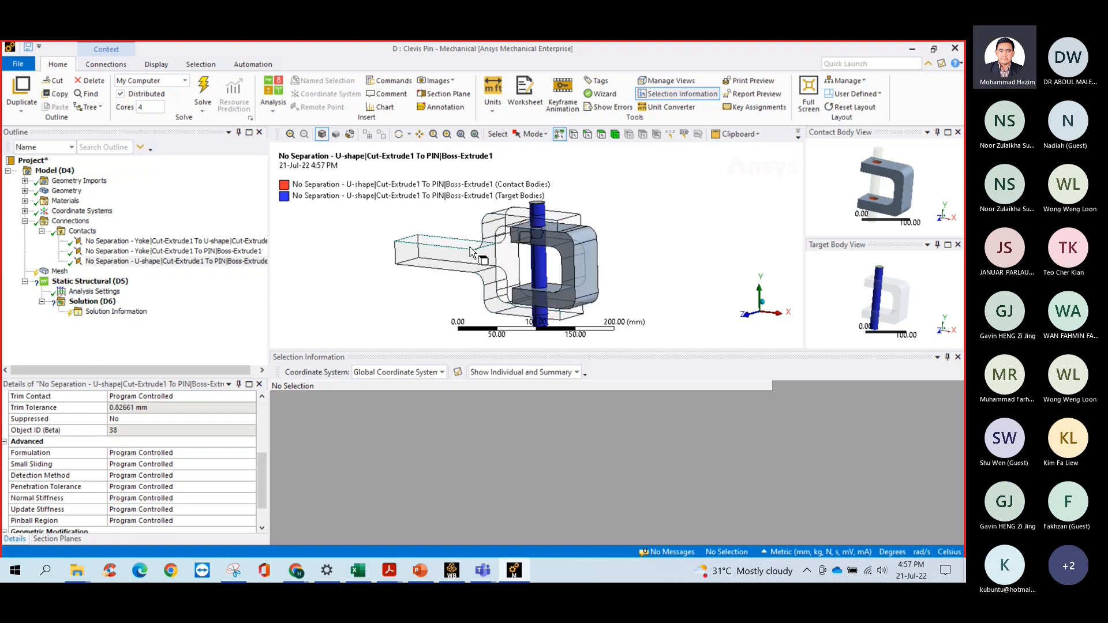
{"action": "scroll", "coordinate": [471, 252], "scroll_direction": "up", "scroll_amount": 2}
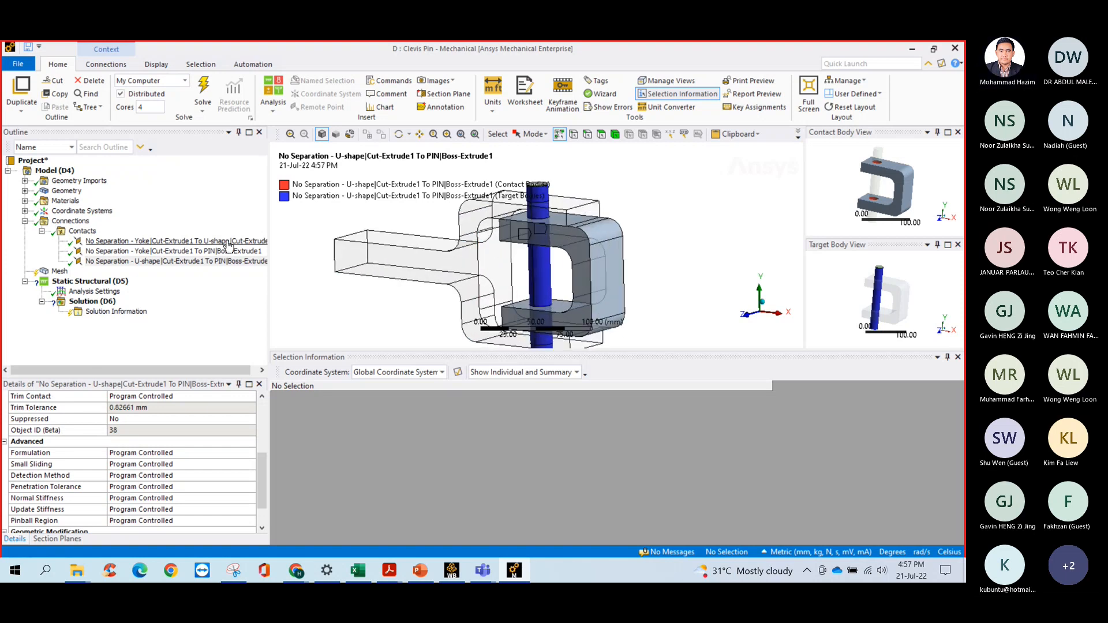
{"action": "left_click", "coordinate": [24, 201]}
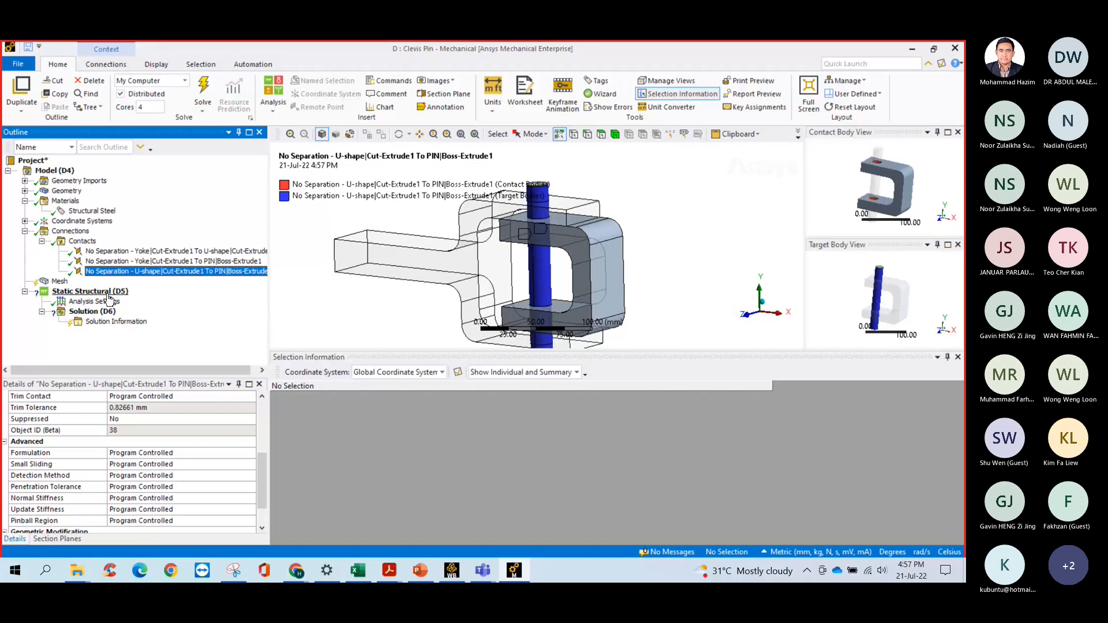
Generate the mesh with default settings and display its elements on the assembly.
{"action": "left_click", "coordinate": [60, 282]}
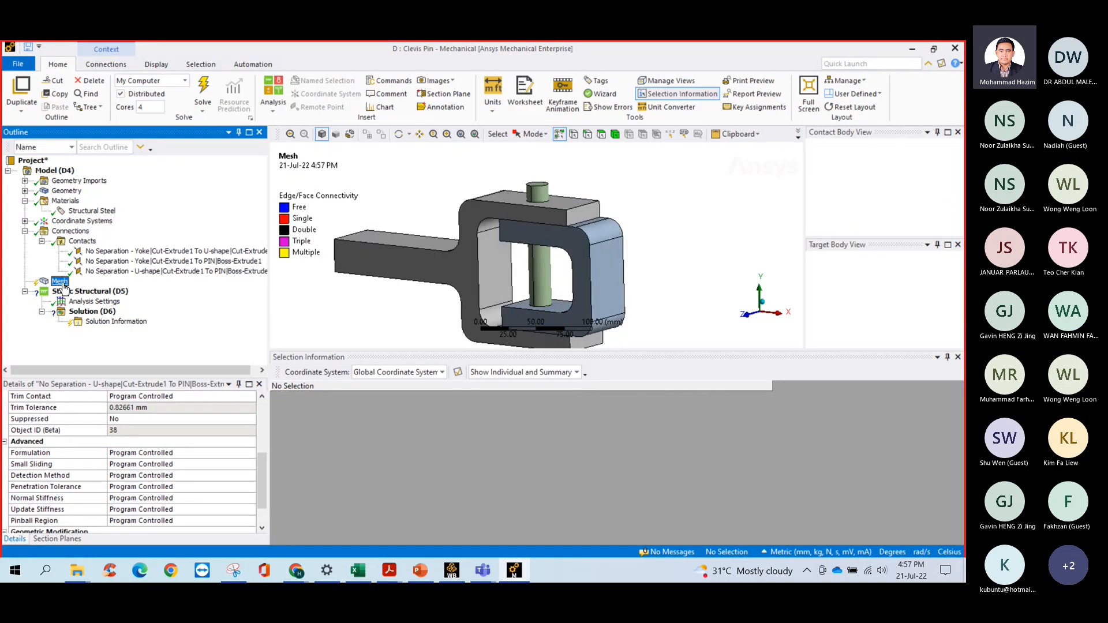
{"action": "right_click", "coordinate": [61, 282]}
{"action": "key", "text": "Escape"}
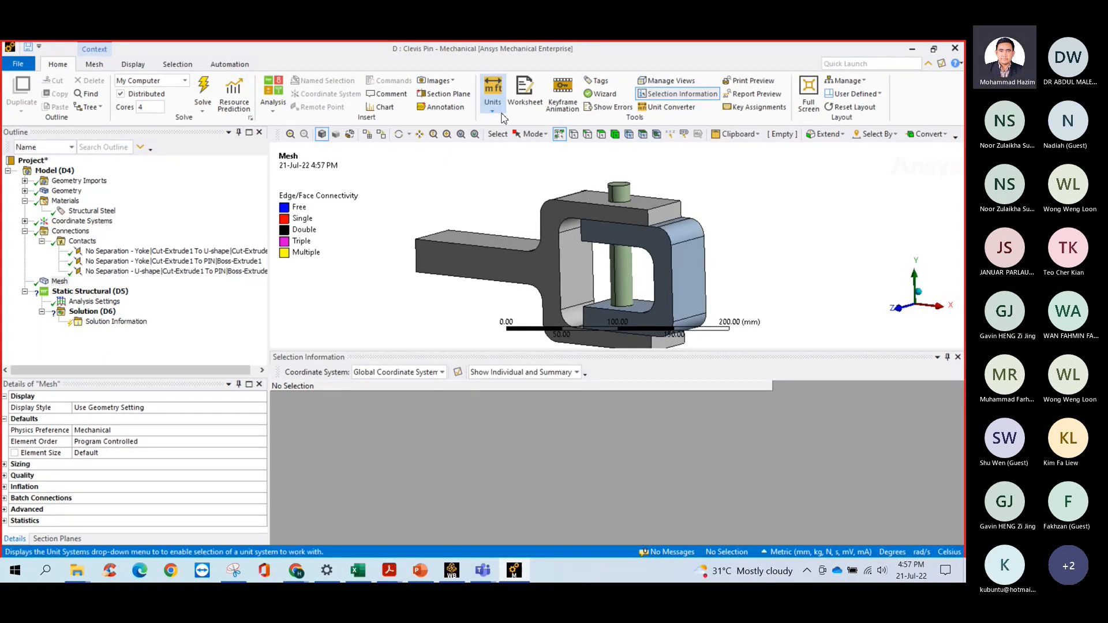
{"action": "left_click", "coordinate": [367, 134]}
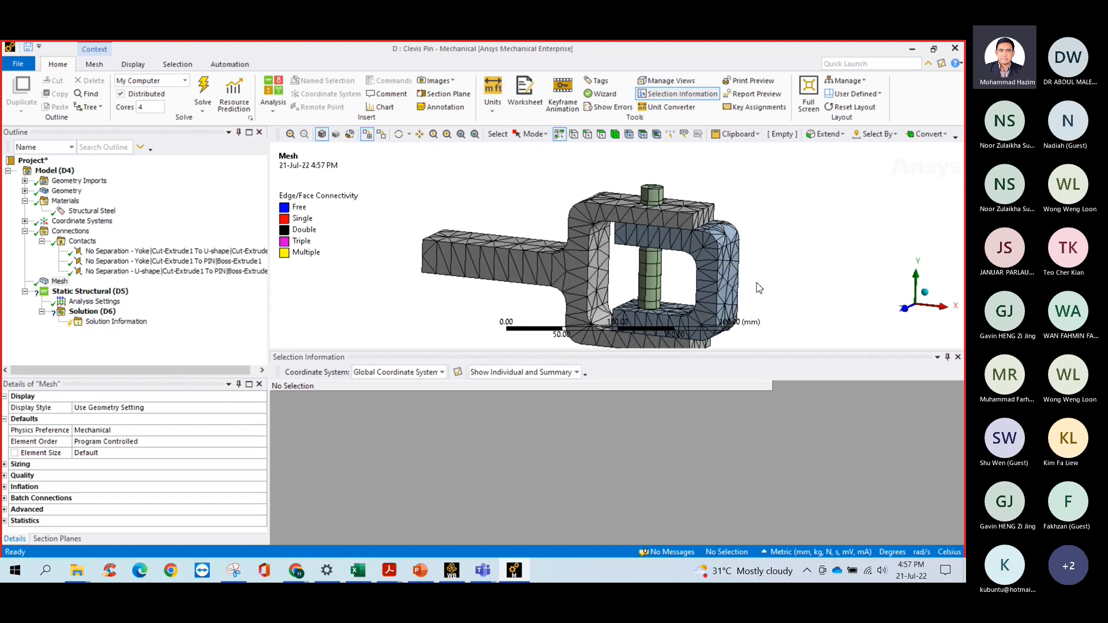
Insert a Refinement control under the mesh.
{"action": "right_click", "coordinate": [60, 282]}
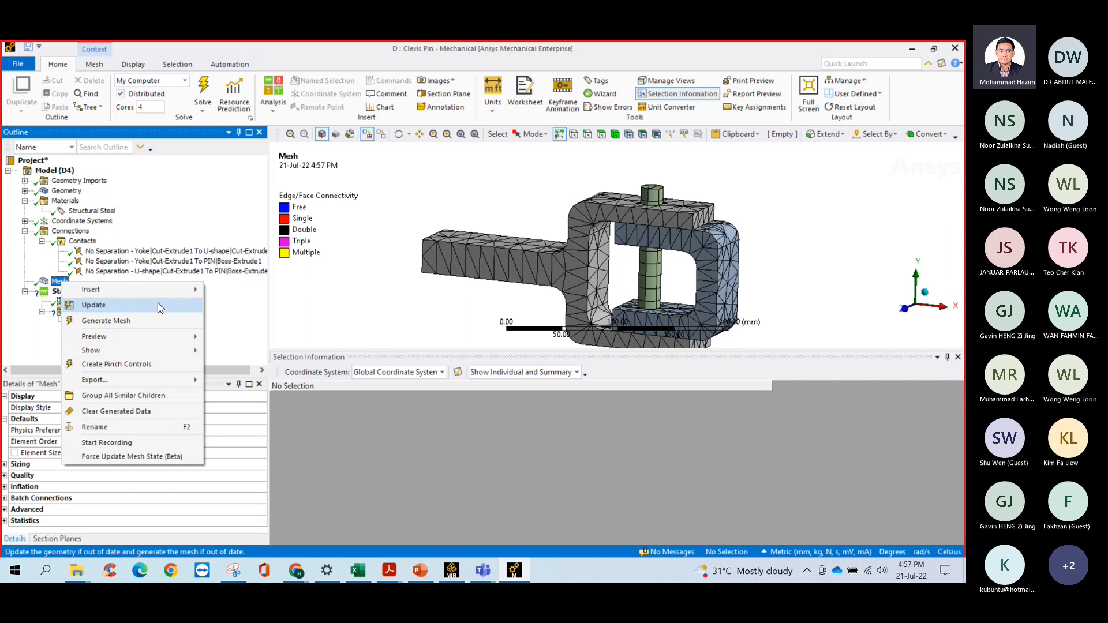
{"action": "mouse_move", "coordinate": [173, 290]}
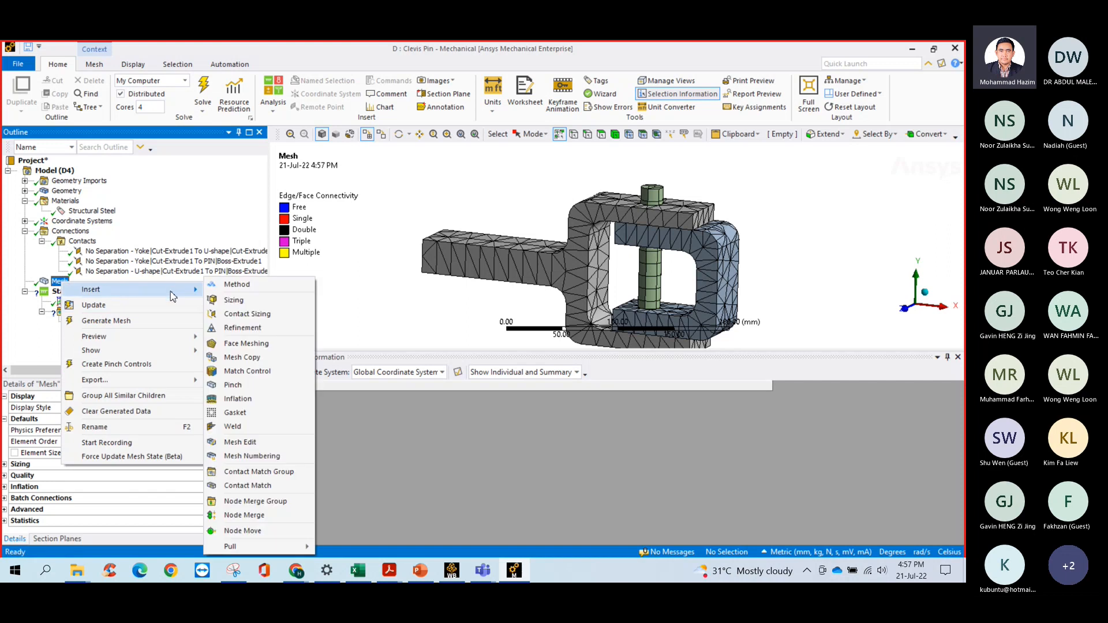
{"action": "left_click", "coordinate": [246, 327]}
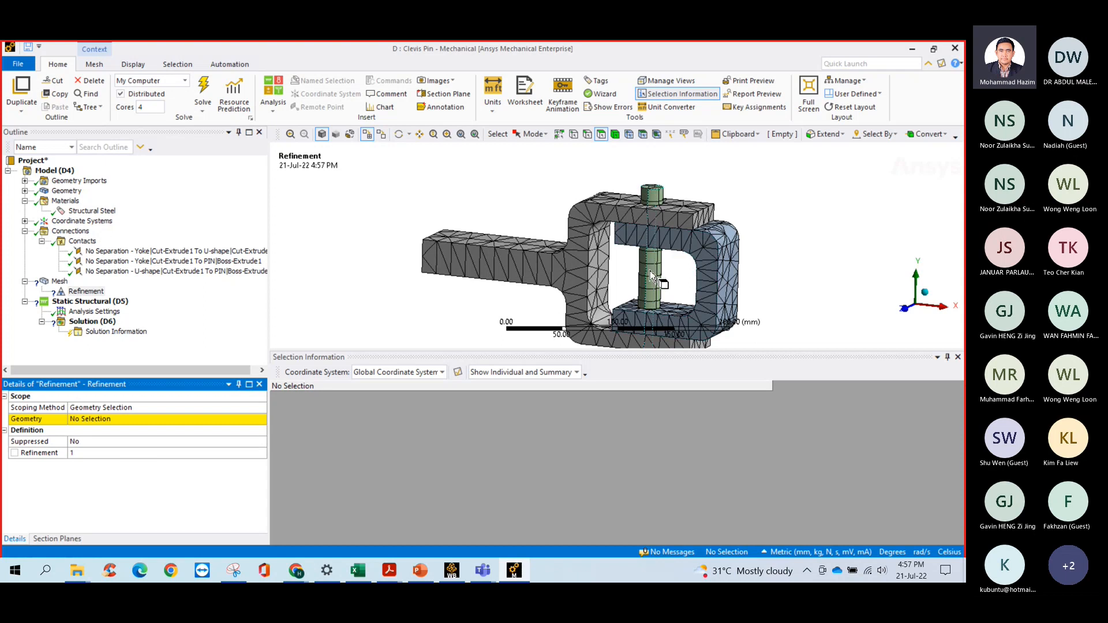
{"action": "middle_click_drag", "start_coordinate": [655, 280], "coordinate": [664, 276]}
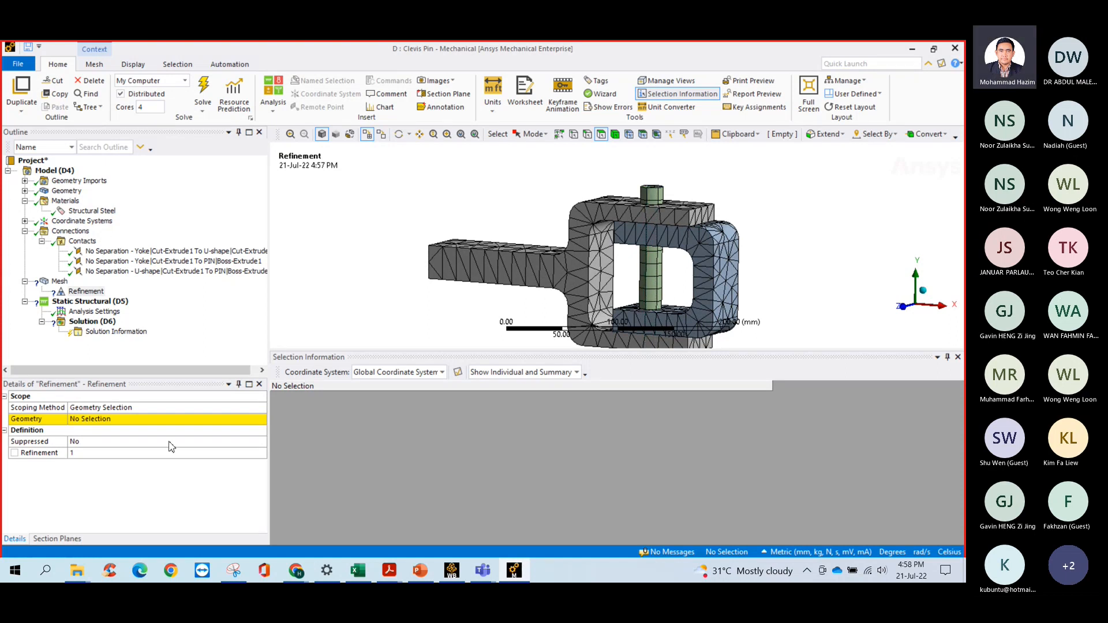
Try to scope the refinement to the pin with the mesh displayed, picking its body and then its cylindrical face.
{"action": "left_click", "coordinate": [615, 134]}
{"action": "left_click", "coordinate": [654, 289]}
{"action": "left_click", "coordinate": [130, 420]}
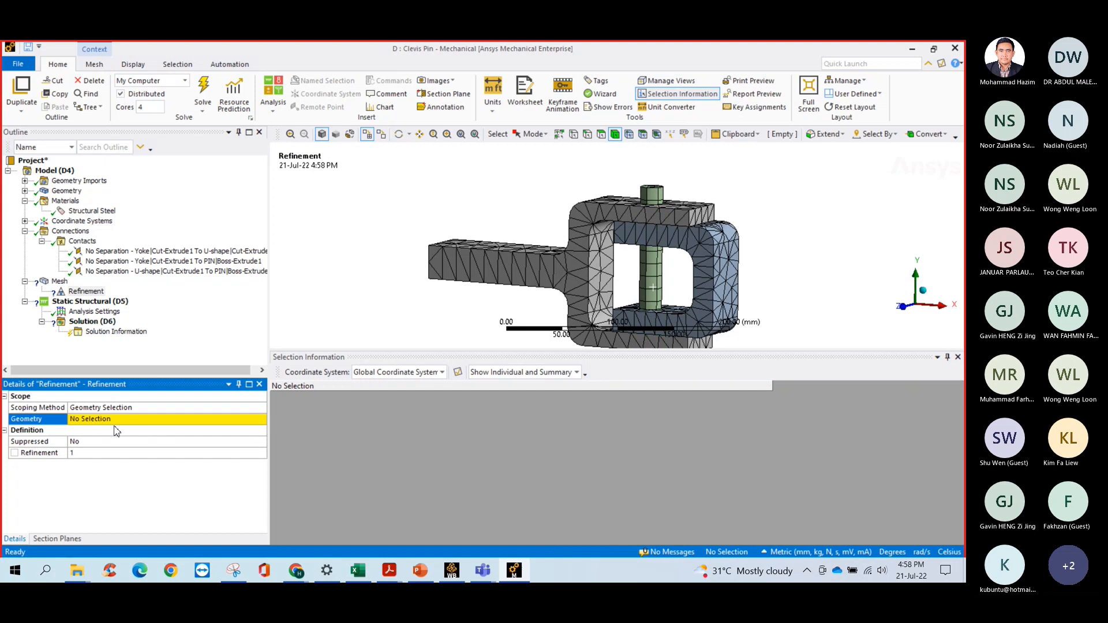
{"action": "left_click", "coordinate": [116, 420]}
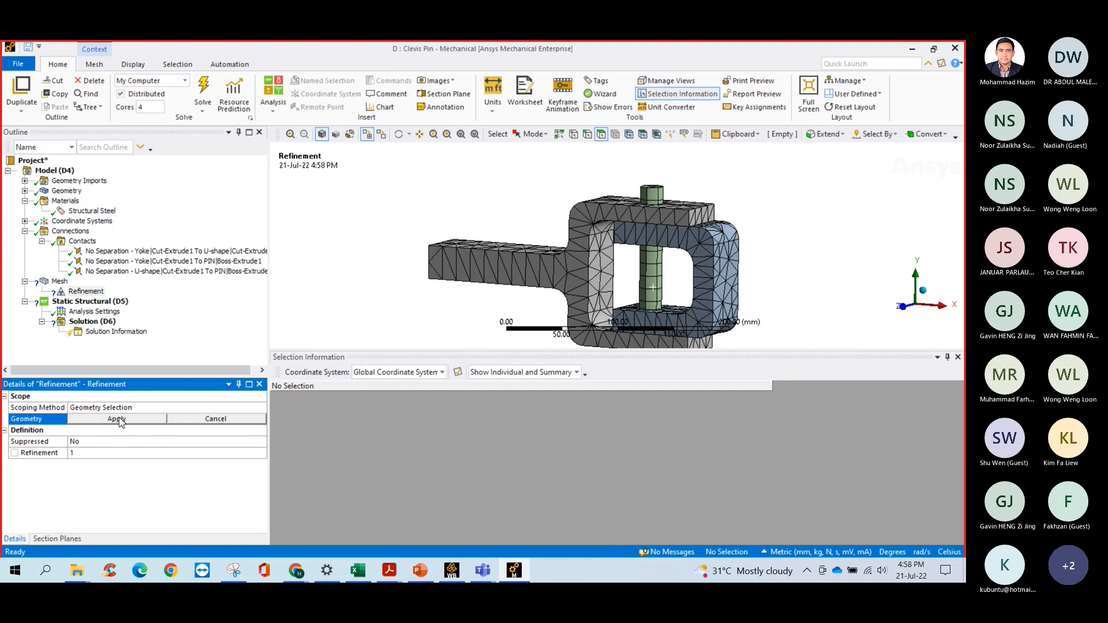
{"action": "left_click", "coordinate": [642, 260]}
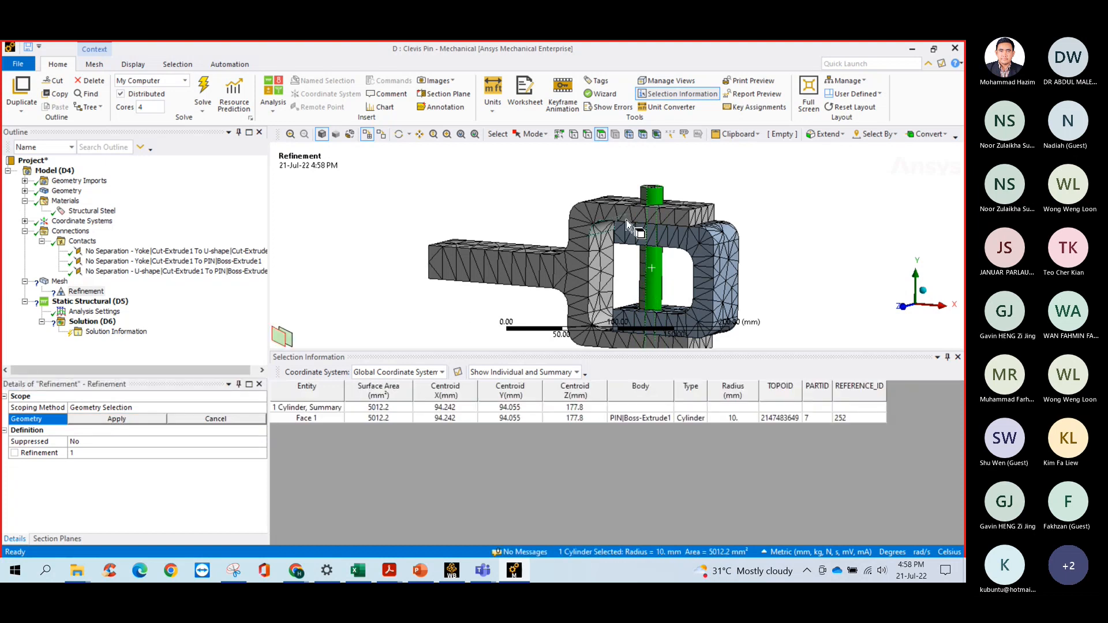
{"action": "left_click", "coordinate": [702, 172]}
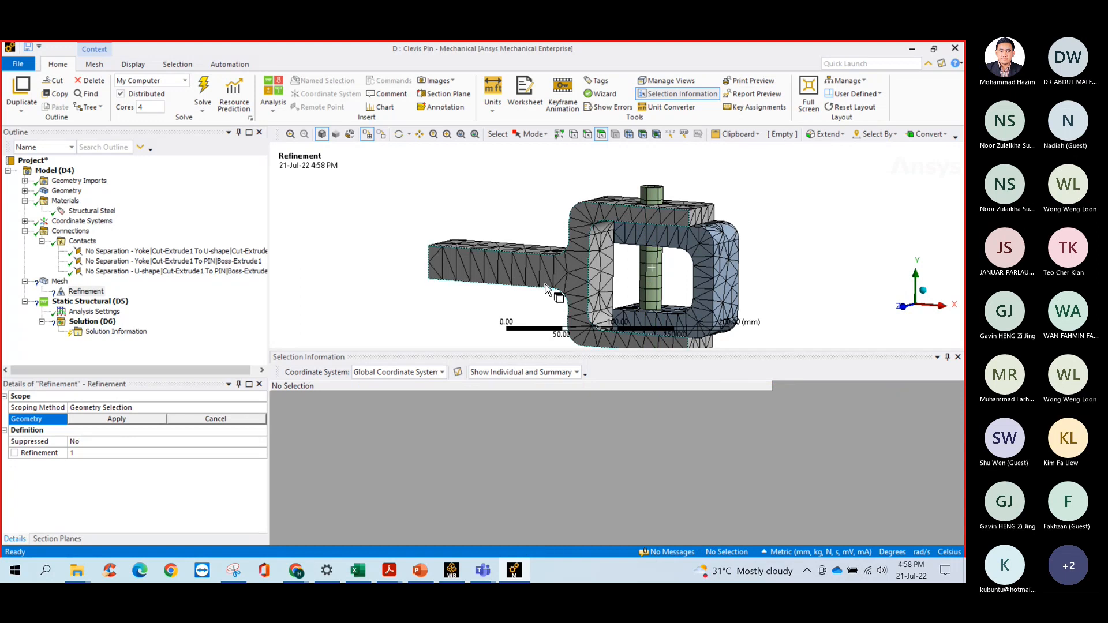
{"action": "left_click", "coordinate": [136, 421]}
{"action": "left_click", "coordinate": [136, 420]}
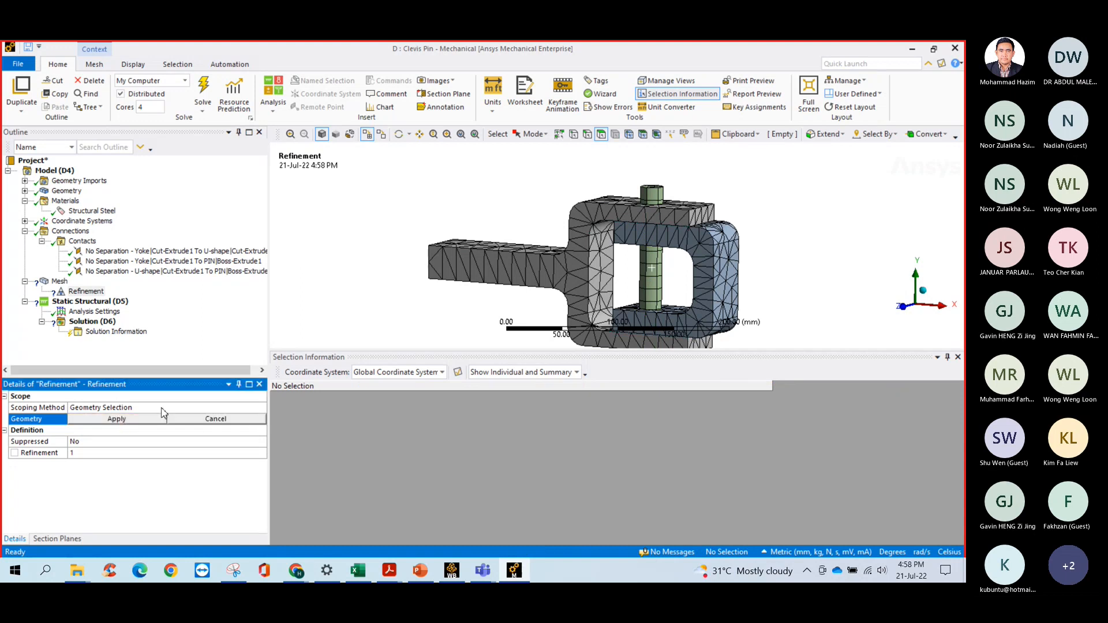
Hide the mesh display and try to scope the refinement to the whole pin body.
{"action": "left_click", "coordinate": [367, 136]}
{"action": "left_click", "coordinate": [616, 134]}
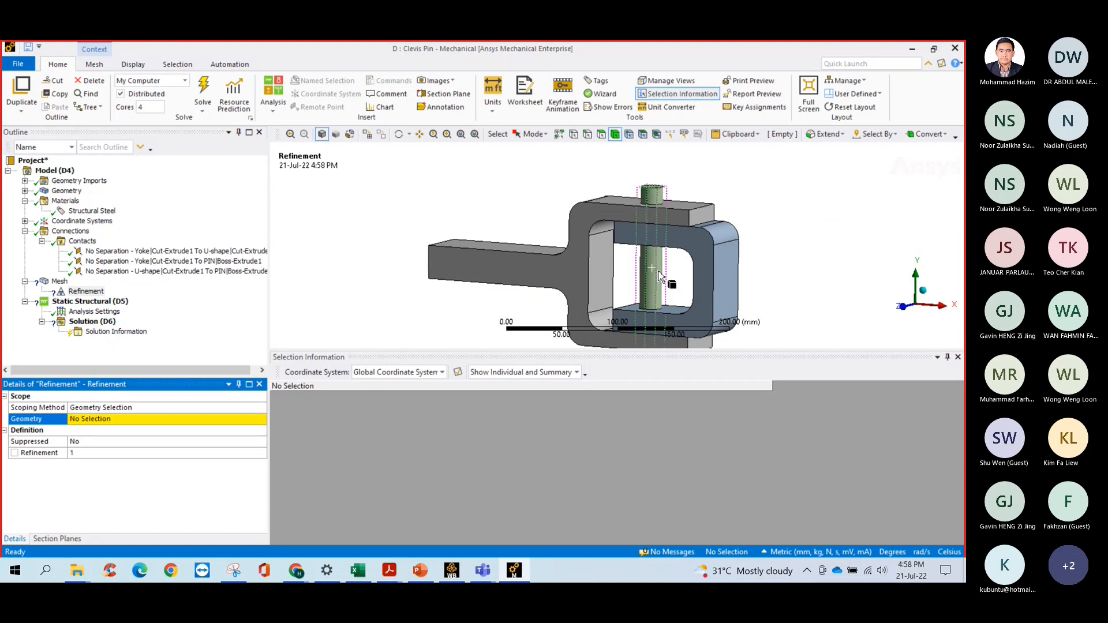
{"action": "left_click", "coordinate": [659, 272]}
{"action": "left_click", "coordinate": [120, 419]}
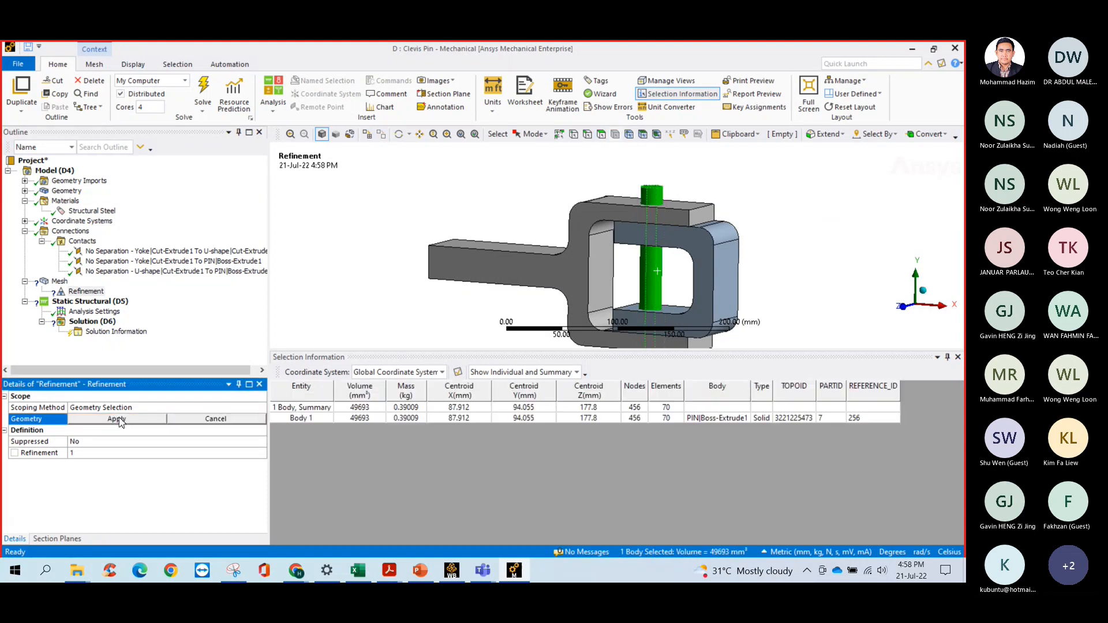
{"action": "left_click", "coordinate": [120, 421]}
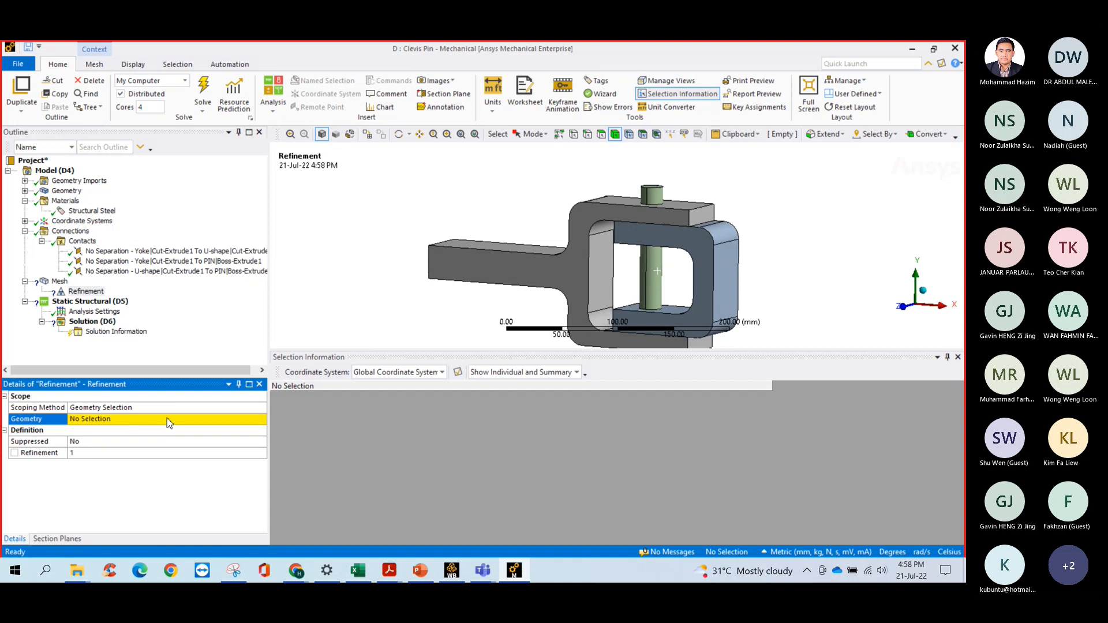
Scope the refinement to the two cylindrical faces of the pin.
{"action": "left_click", "coordinate": [601, 134]}
{"action": "left_click", "coordinate": [660, 281]}
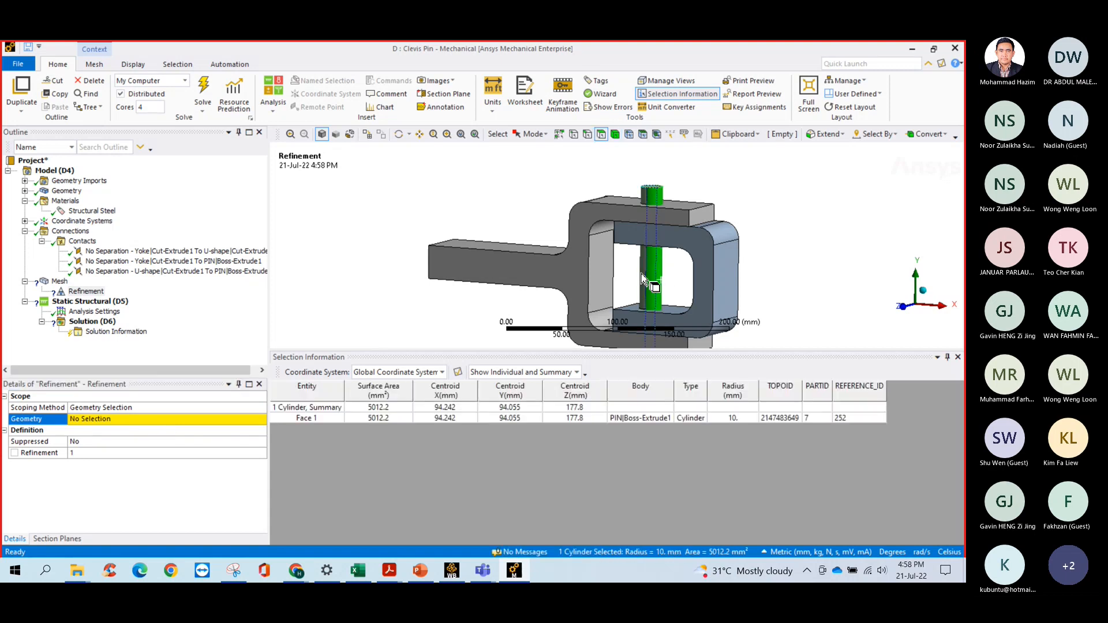
{"action": "left_click", "coordinate": [642, 274], "text": "ctrl"}
{"action": "middle_click_drag", "start_coordinate": [645, 281], "coordinate": [649, 259]}
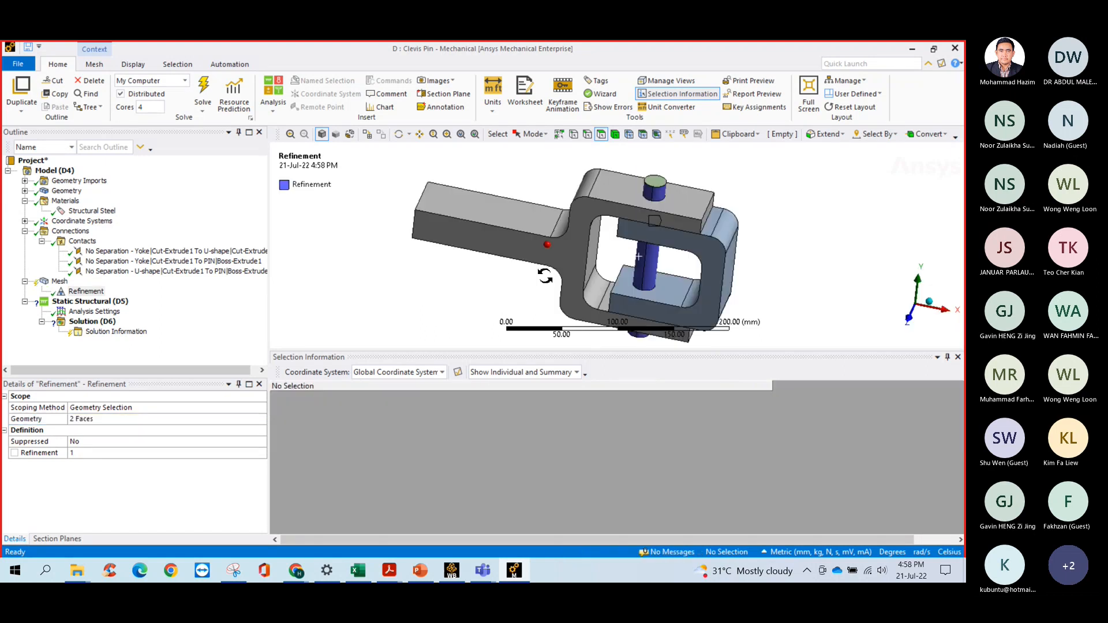
{"action": "middle_click_drag", "start_coordinate": [544, 275], "coordinate": [548, 273]}
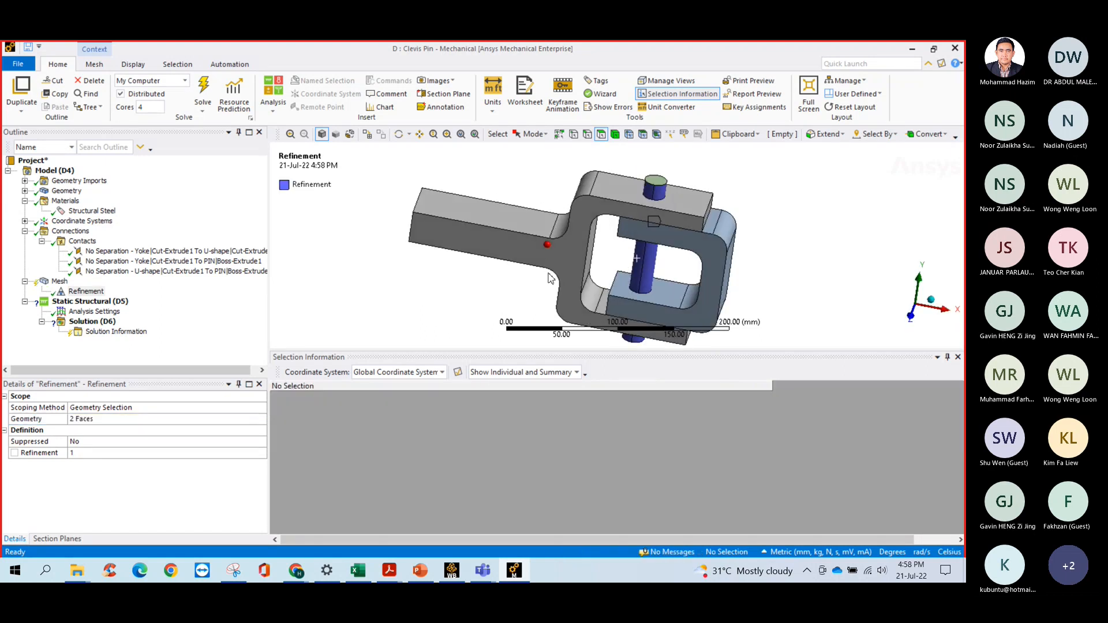
Set the refinement level on the pin faces to 3.
{"action": "left_click", "coordinate": [78, 453]}
{"action": "left_click", "coordinate": [219, 453]}
{"action": "left_click", "coordinate": [215, 452]}
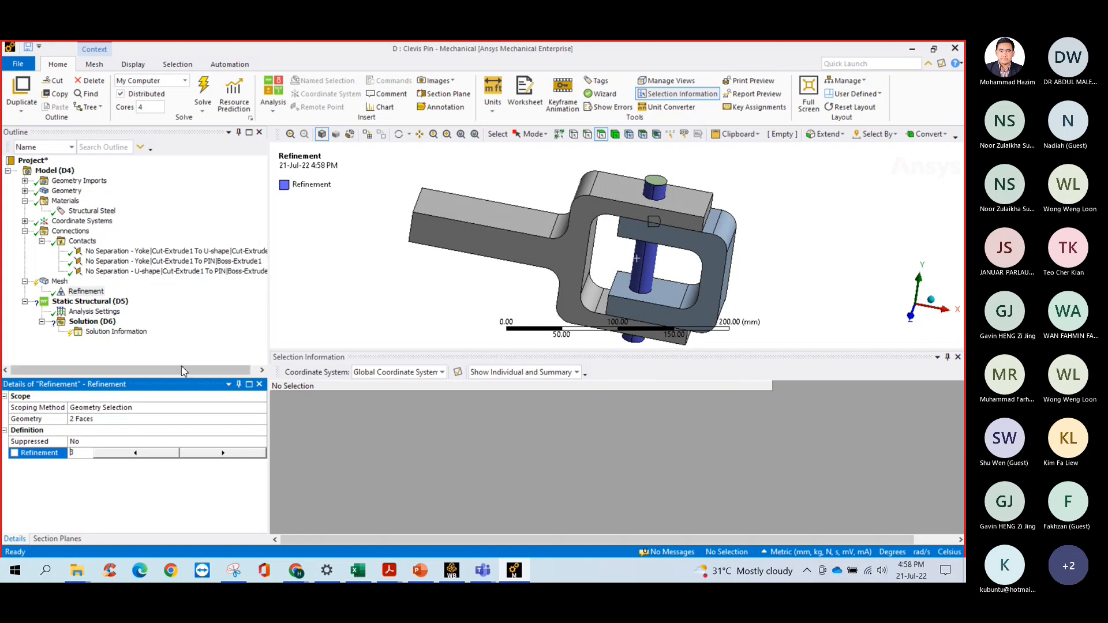
{"action": "left_click", "coordinate": [217, 312]}
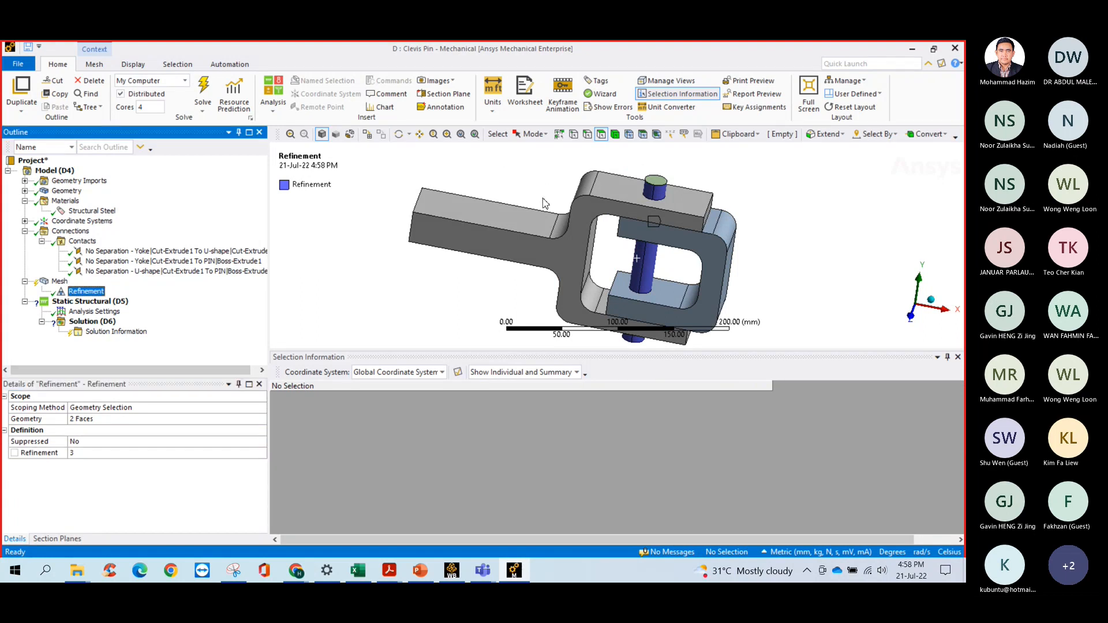
Add the pin's two flat end faces to the refinement scope.
{"action": "left_click", "coordinate": [116, 420]}
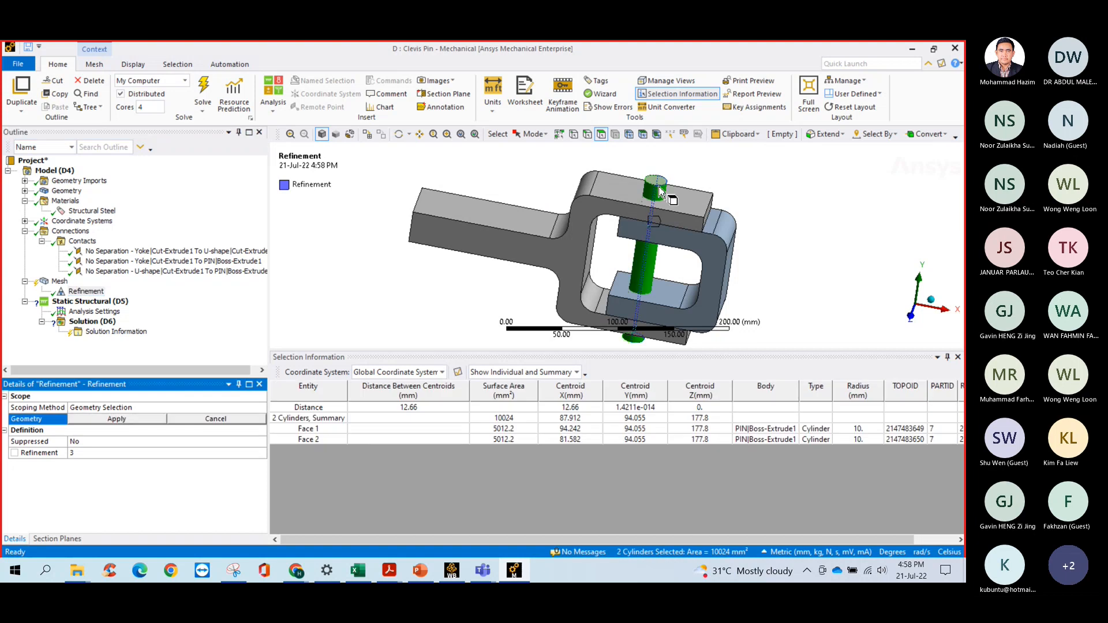
{"action": "middle_click_drag", "start_coordinate": [588, 227], "coordinate": [615, 164]}
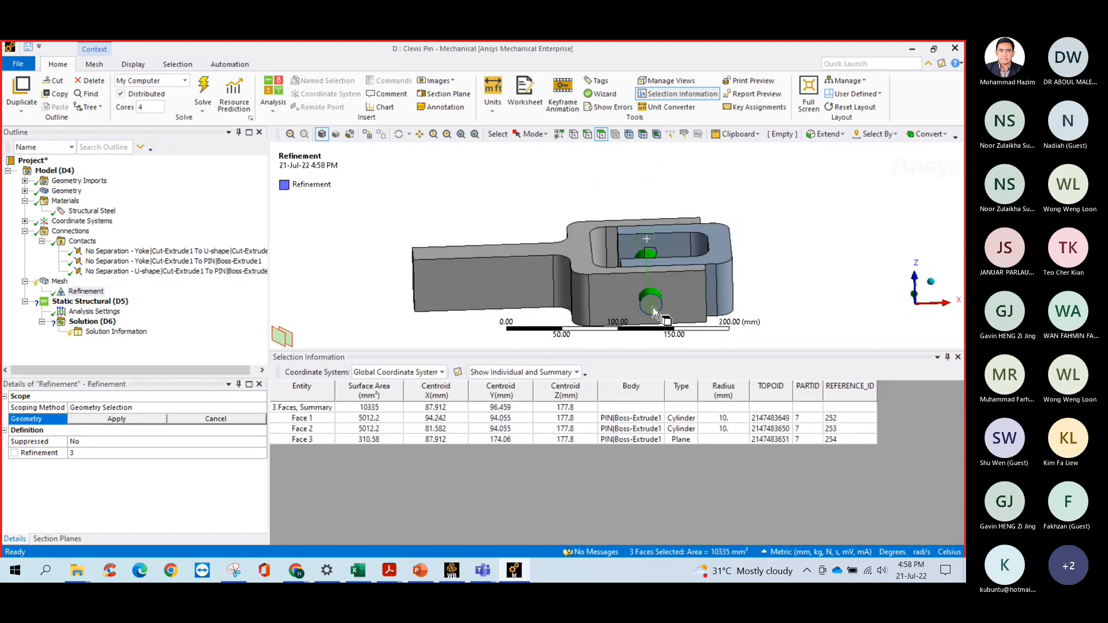
{"action": "left_click", "coordinate": [652, 306], "text": "ctrl"}
{"action": "scroll", "coordinate": [511, 255], "scroll_direction": "down", "scroll_amount": 1}
{"action": "middle_click_drag", "start_coordinate": [512, 255], "coordinate": [477, 300]}
{"action": "left_click", "coordinate": [97, 421]}
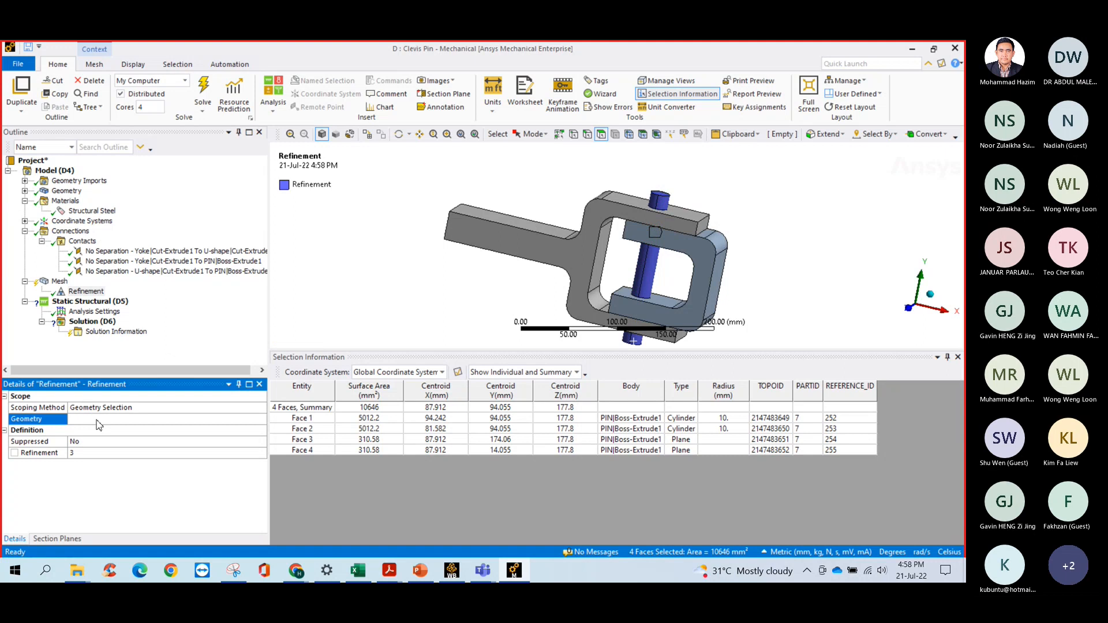
Inspect the pin faces and their refinement value, and regenerate the mesh with the refinement applied.
{"action": "middle_click_drag", "start_coordinate": [567, 272], "coordinate": [475, 274]}
{"action": "left_click", "coordinate": [86, 450]}
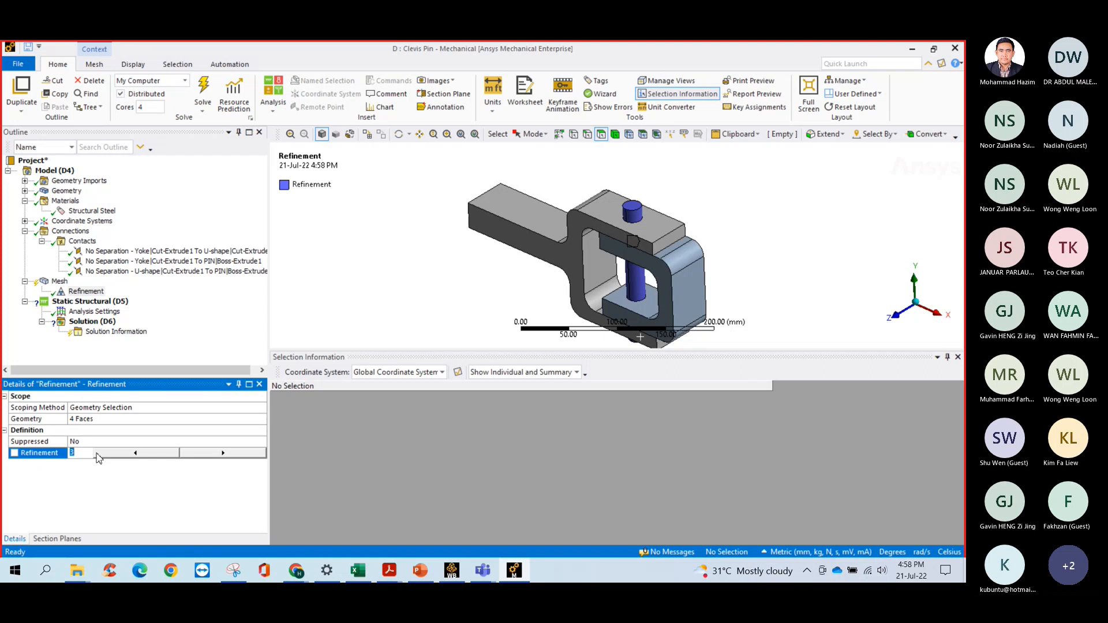
{"action": "middle_click_drag", "start_coordinate": [471, 271], "coordinate": [453, 280]}
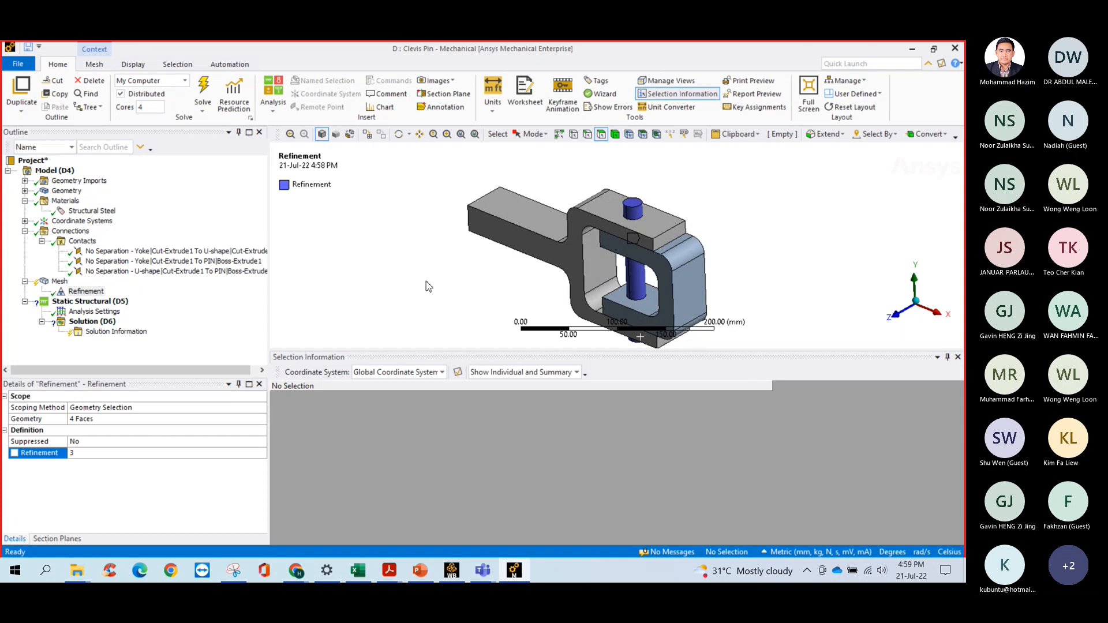
{"action": "right_click", "coordinate": [59, 281]}
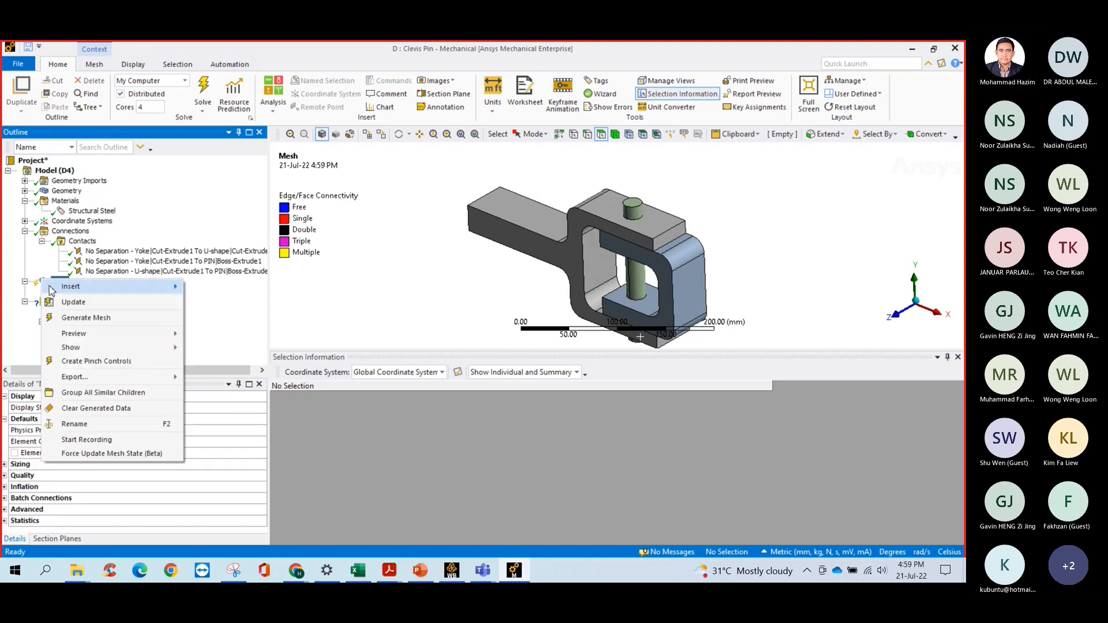
{"action": "left_click", "coordinate": [87, 318]}
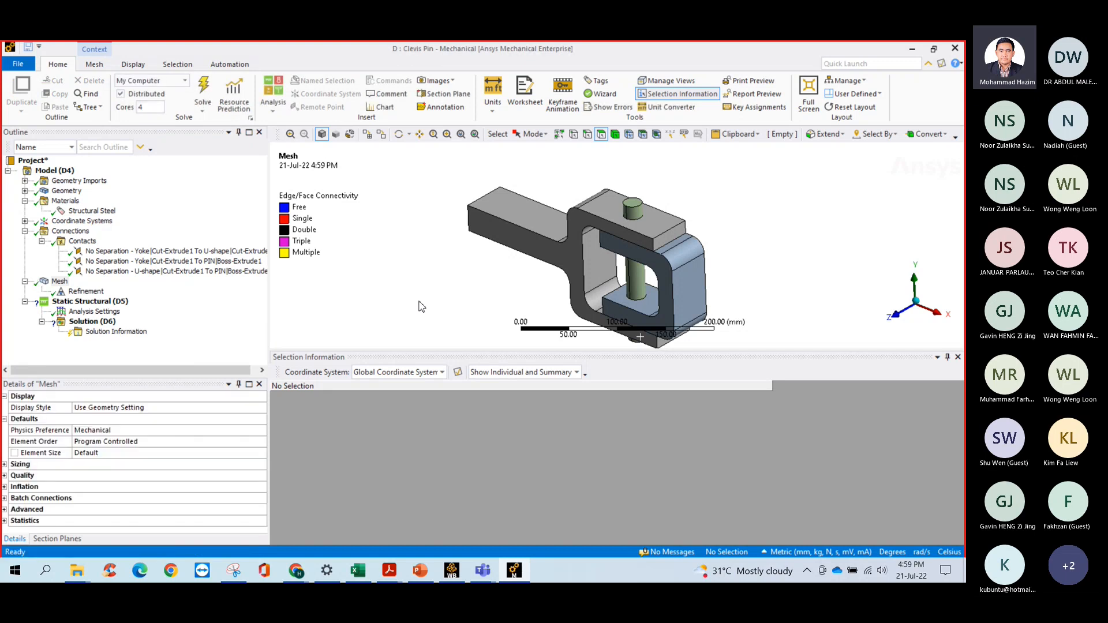
Show the mesh on the clevis assembly and inspect the refined pin elements from several angles.
{"action": "left_click", "coordinate": [368, 136]}
{"action": "middle_click_drag", "start_coordinate": [437, 234], "coordinate": [494, 239]}
{"action": "middle_click_drag", "start_coordinate": [658, 263], "coordinate": [601, 248]}
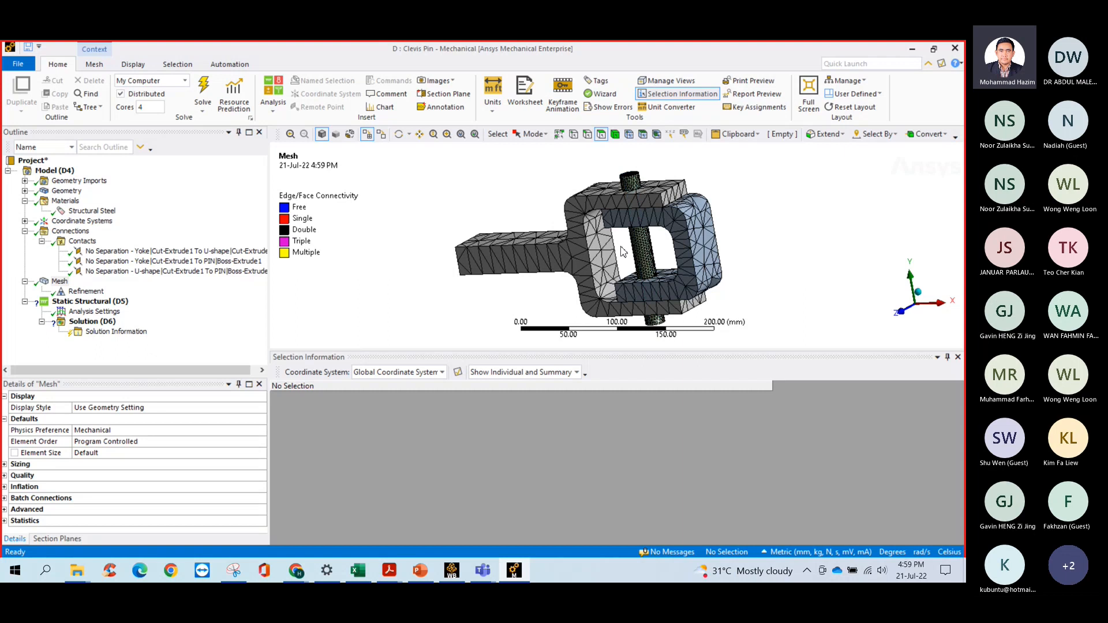
{"action": "middle_click_drag", "start_coordinate": [629, 252], "coordinate": [654, 264]}
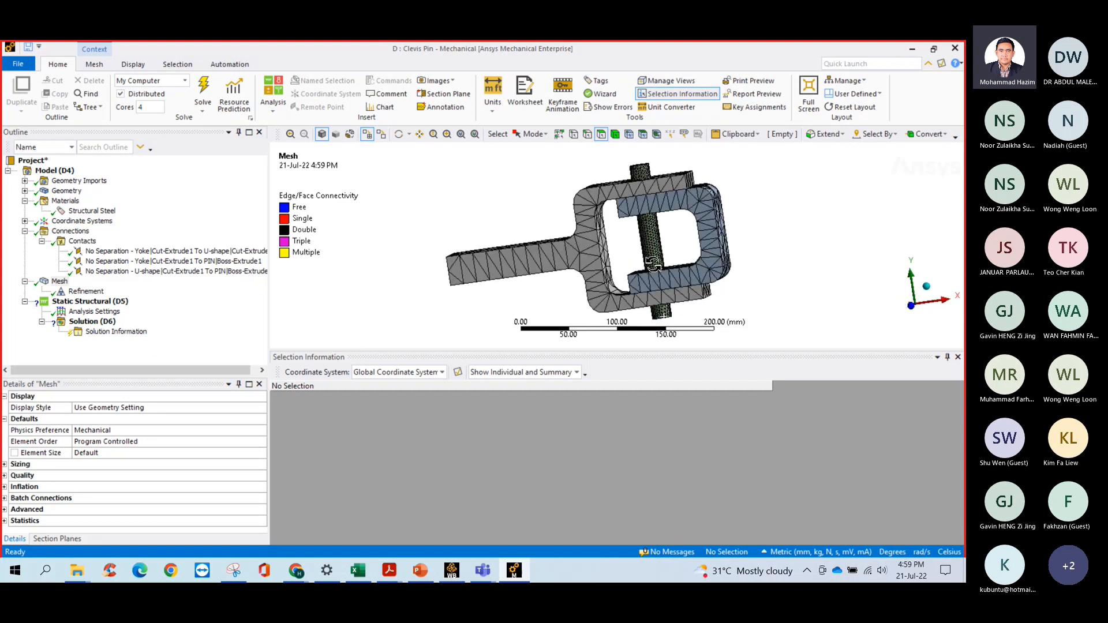
Add a Fixed Support to the static structural analysis on the flat end face of the yoke's arm.
{"action": "left_click", "coordinate": [90, 301]}
{"action": "right_click", "coordinate": [94, 301]}
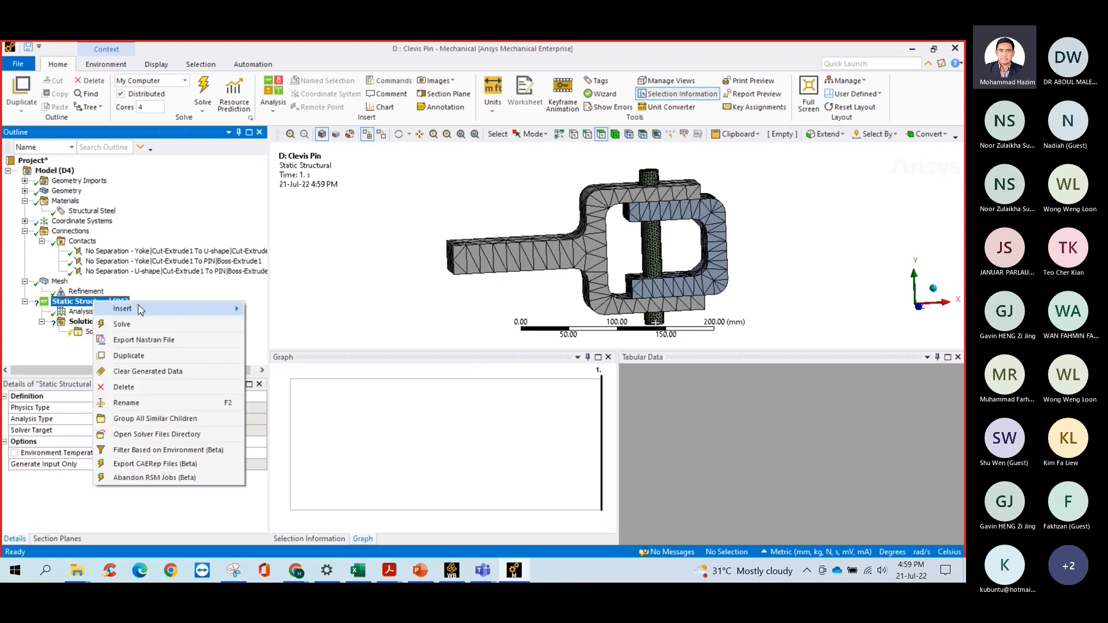
{"action": "mouse_move", "coordinate": [142, 309]}
{"action": "left_click", "coordinate": [277, 247]}
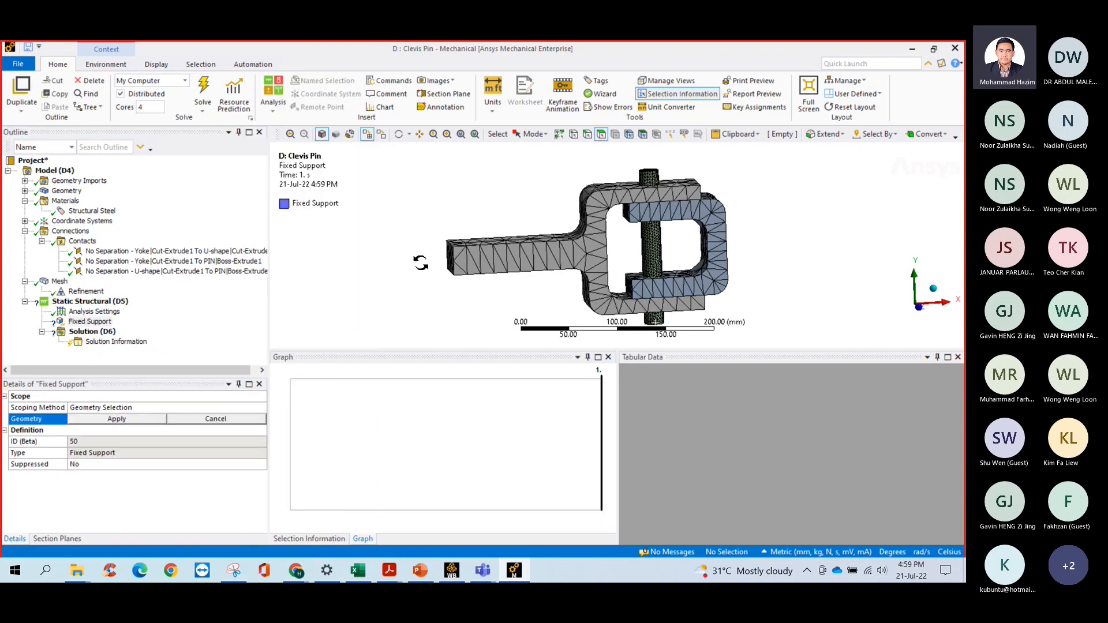
{"action": "left_click", "coordinate": [460, 266]}
{"action": "left_click", "coordinate": [116, 419]}
{"action": "middle_click_drag", "start_coordinate": [531, 259], "coordinate": [398, 266]}
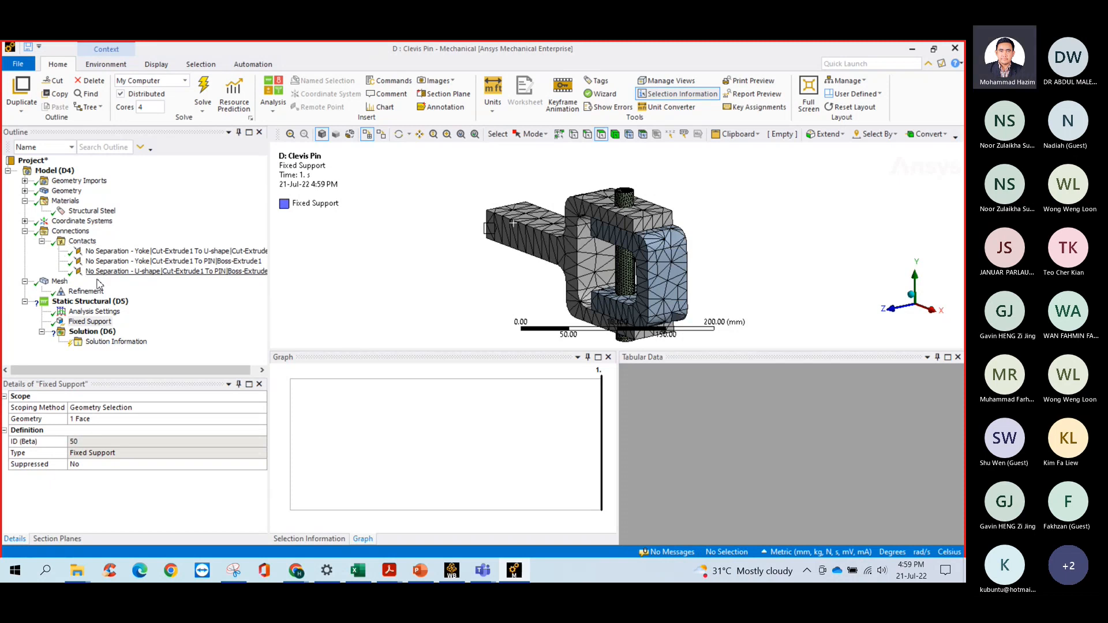
{"action": "right_click", "coordinate": [66, 282]}
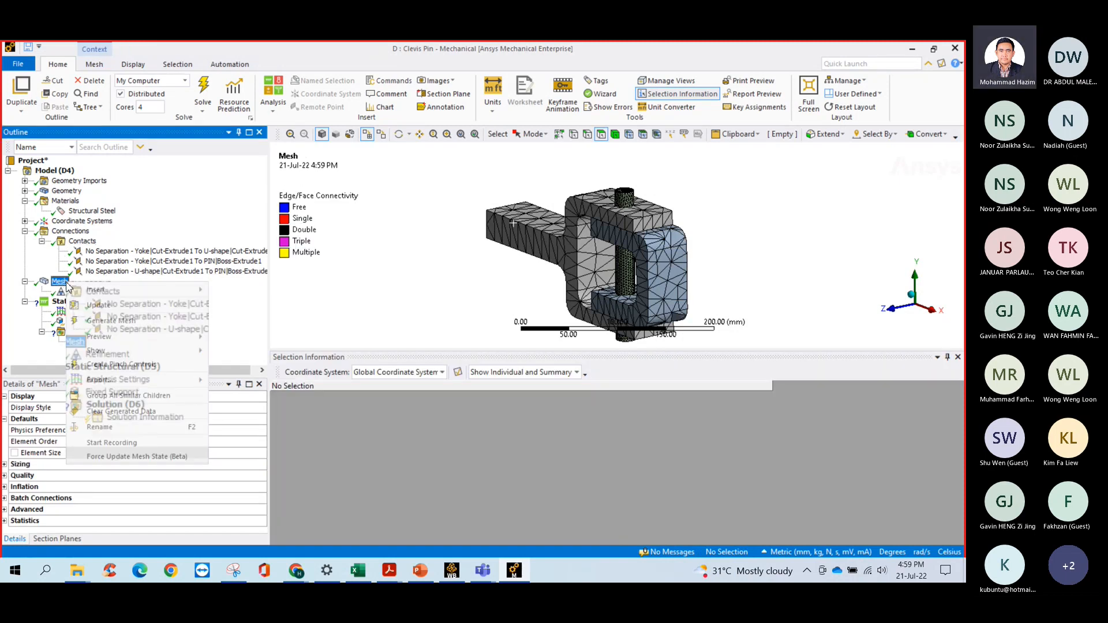
{"action": "left_click", "coordinate": [238, 211]}
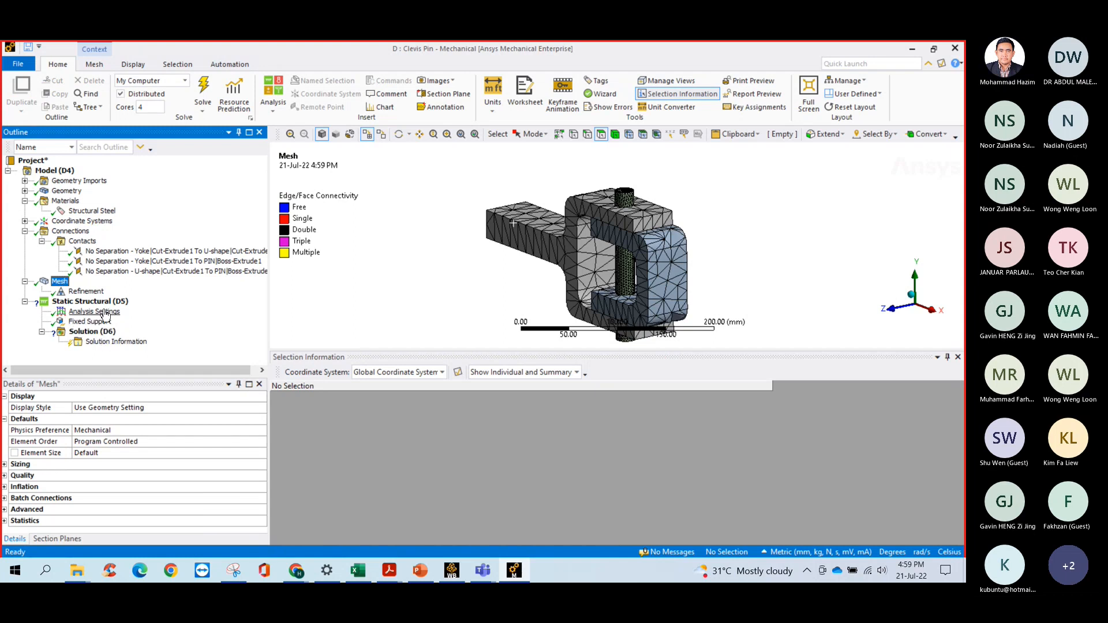
Add a Pressure load of 1 MPa on the flat outer end face of the U-shape part.
{"action": "left_click", "coordinate": [87, 302]}
{"action": "right_click", "coordinate": [111, 302]}
{"action": "mouse_move", "coordinate": [211, 316]}
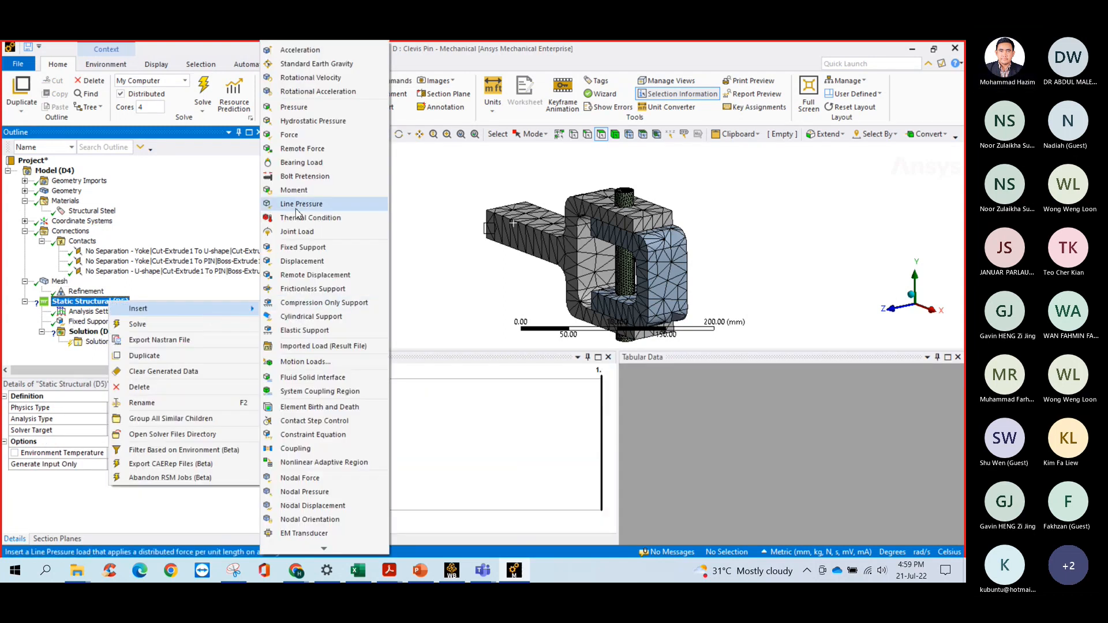
{"action": "left_click", "coordinate": [293, 106]}
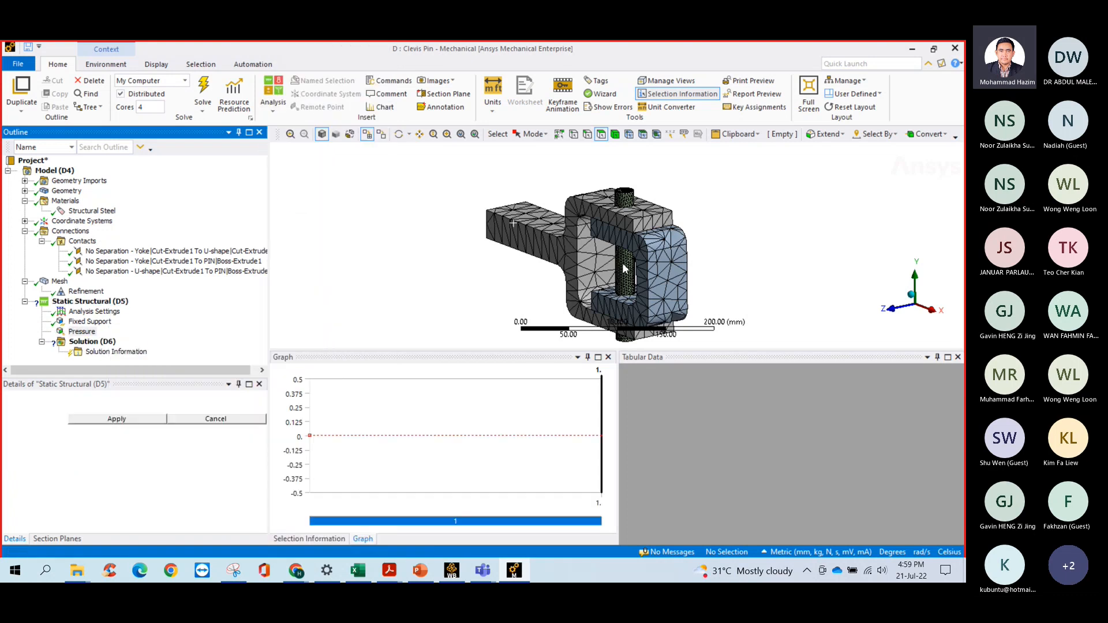
{"action": "left_click", "coordinate": [666, 282]}
{"action": "middle_click_drag", "start_coordinate": [666, 281], "coordinate": [697, 263]}
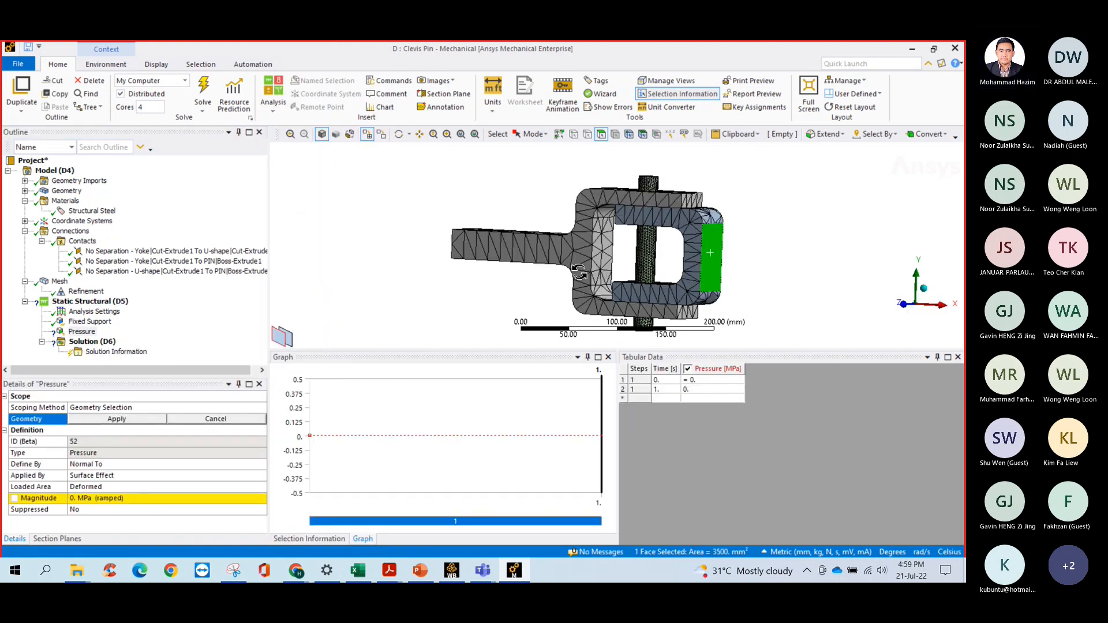
{"action": "left_click", "coordinate": [126, 422]}
{"action": "left_click", "coordinate": [88, 497]}
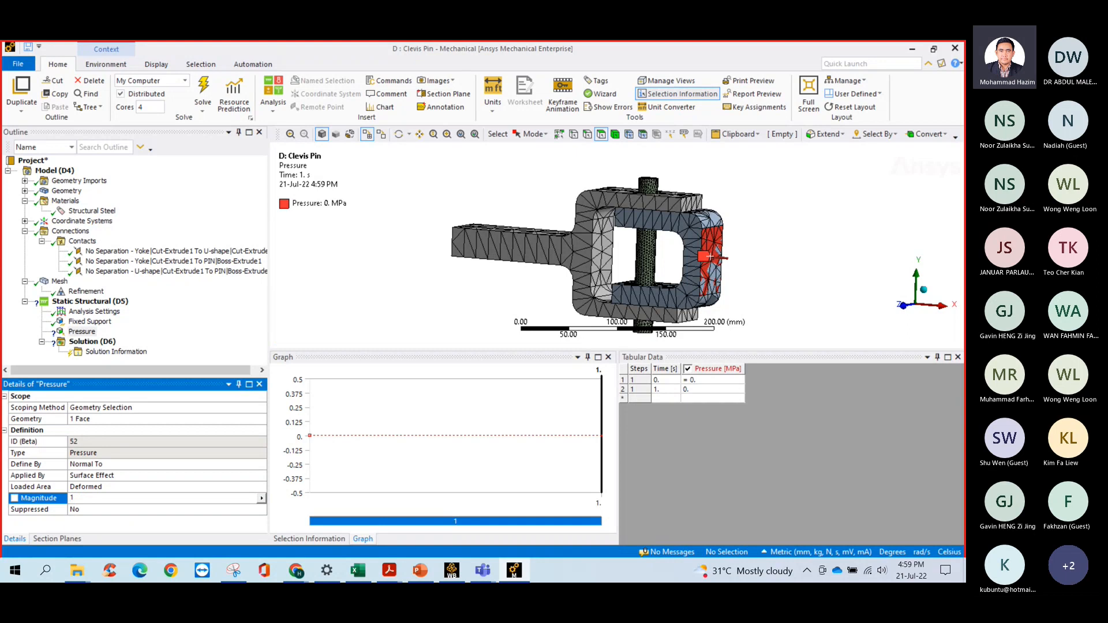
{"action": "type", "text": "1"}
{"action": "key", "text": "Return"}
Add Total Deformation and Equivalent (von-Mises) Stress results for all bodies to the solution.
{"action": "left_click", "coordinate": [87, 342]}
{"action": "right_click", "coordinate": [91, 344]}
{"action": "mouse_move", "coordinate": [168, 348]}
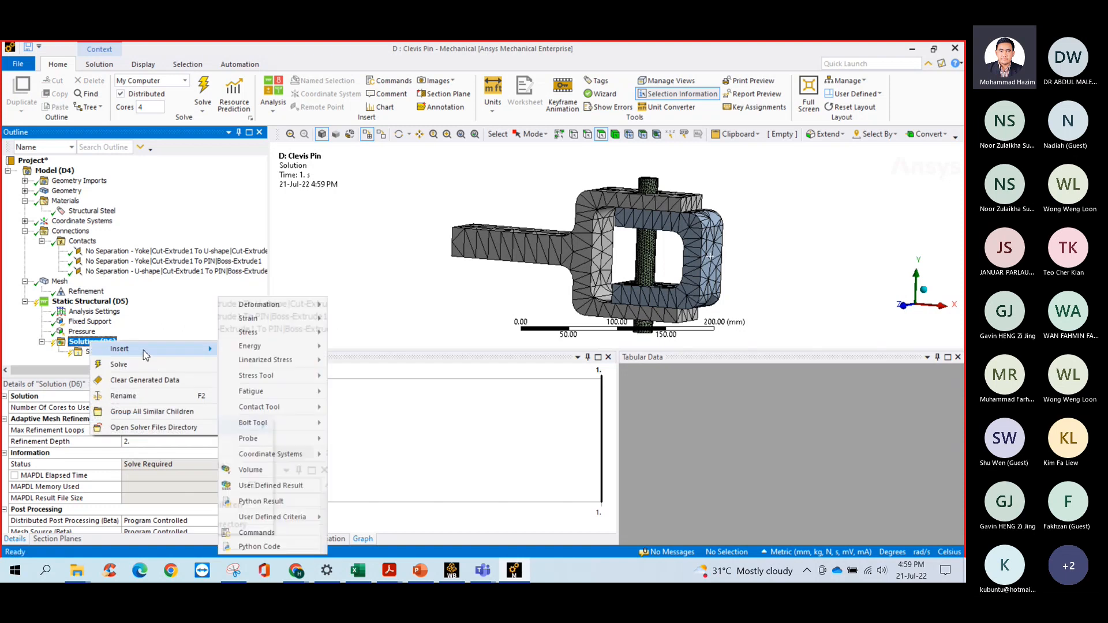
{"action": "mouse_move", "coordinate": [265, 305]}
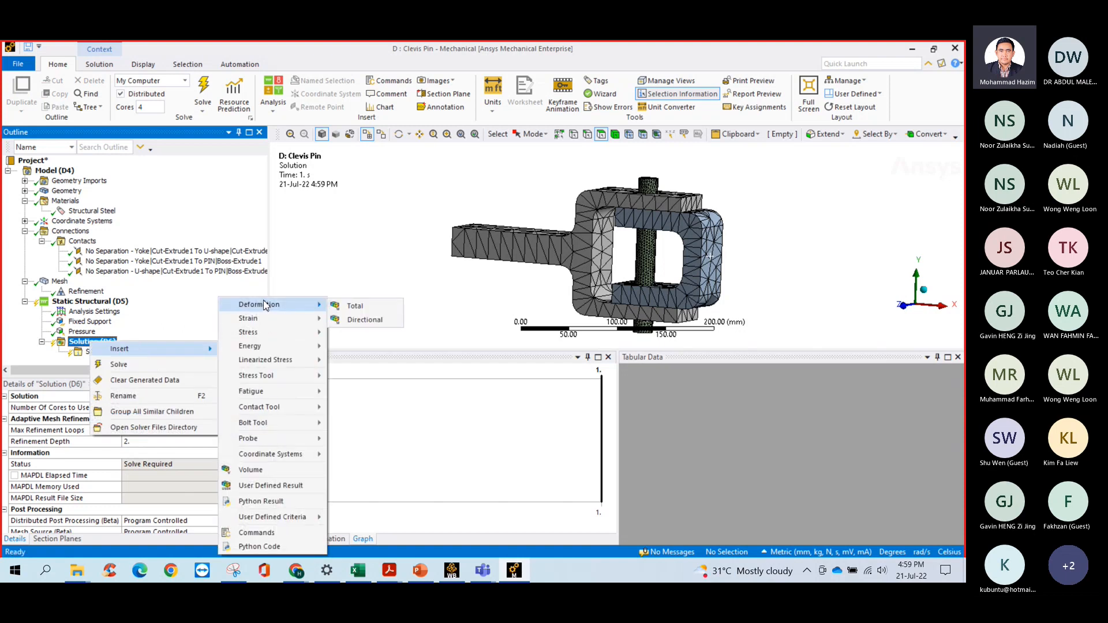
{"action": "left_click", "coordinate": [364, 307]}
{"action": "right_click", "coordinate": [110, 354]}
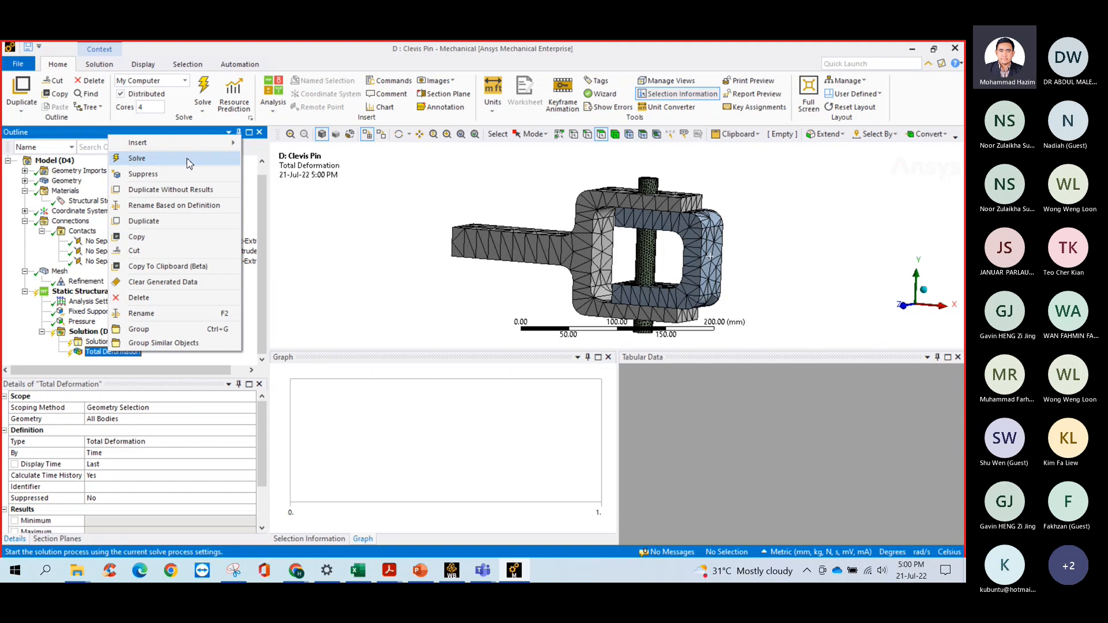
{"action": "mouse_move", "coordinate": [196, 142]}
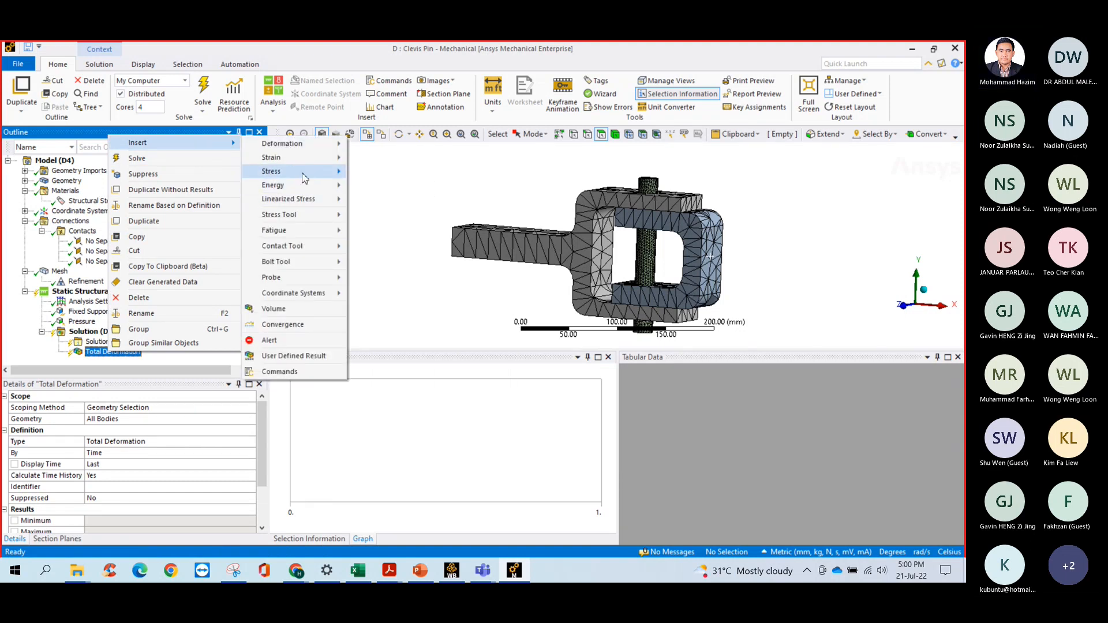
{"action": "mouse_move", "coordinate": [312, 171]}
{"action": "left_click", "coordinate": [408, 174]}
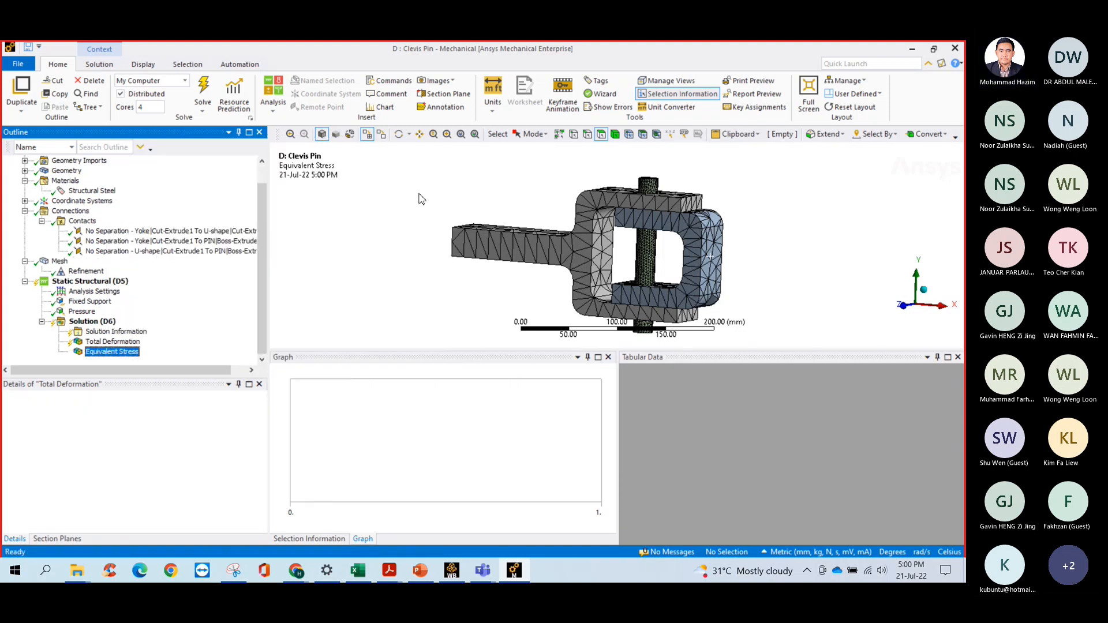
Add a Contact Tool covering all contacts to the solution and solve the analysis.
{"action": "right_click", "coordinate": [87, 321]}
{"action": "mouse_move", "coordinate": [202, 330]}
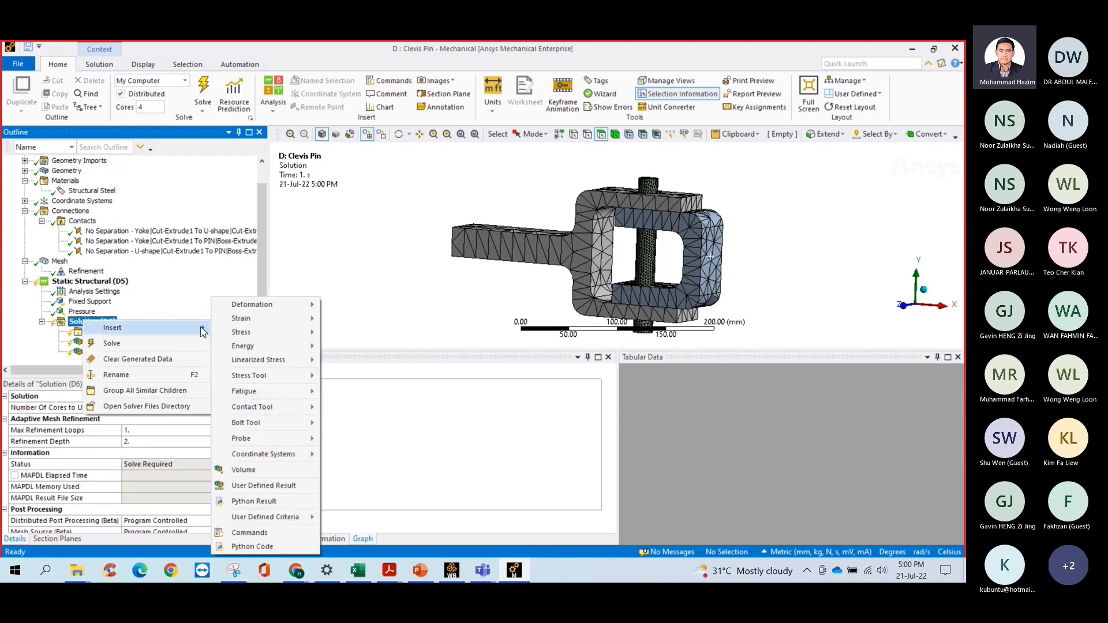
{"action": "mouse_move", "coordinate": [271, 410]}
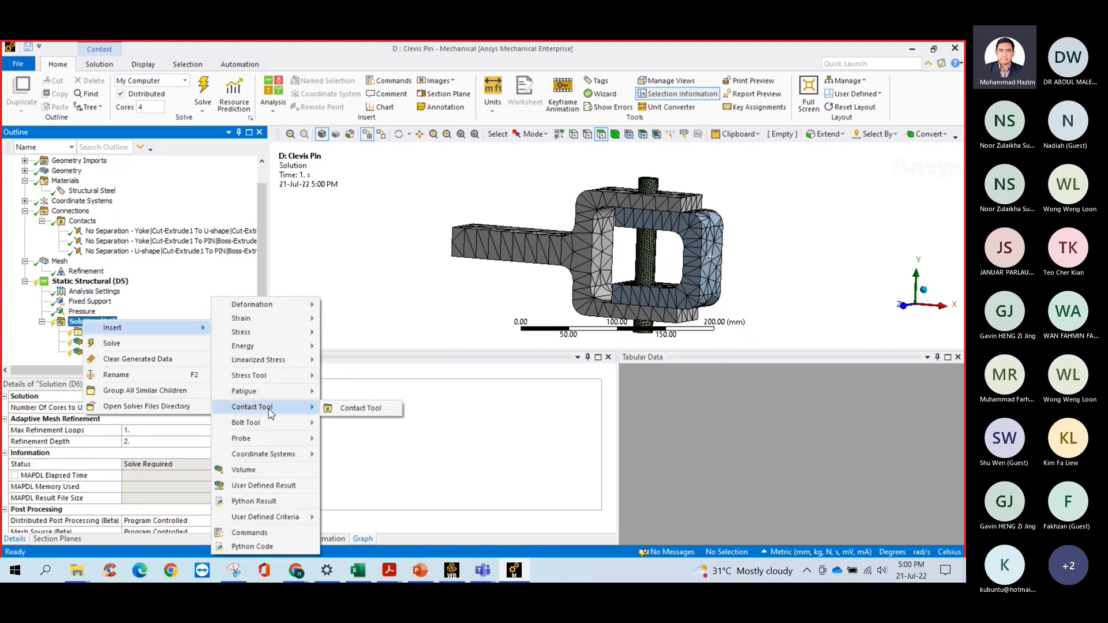
{"action": "left_click", "coordinate": [360, 408]}
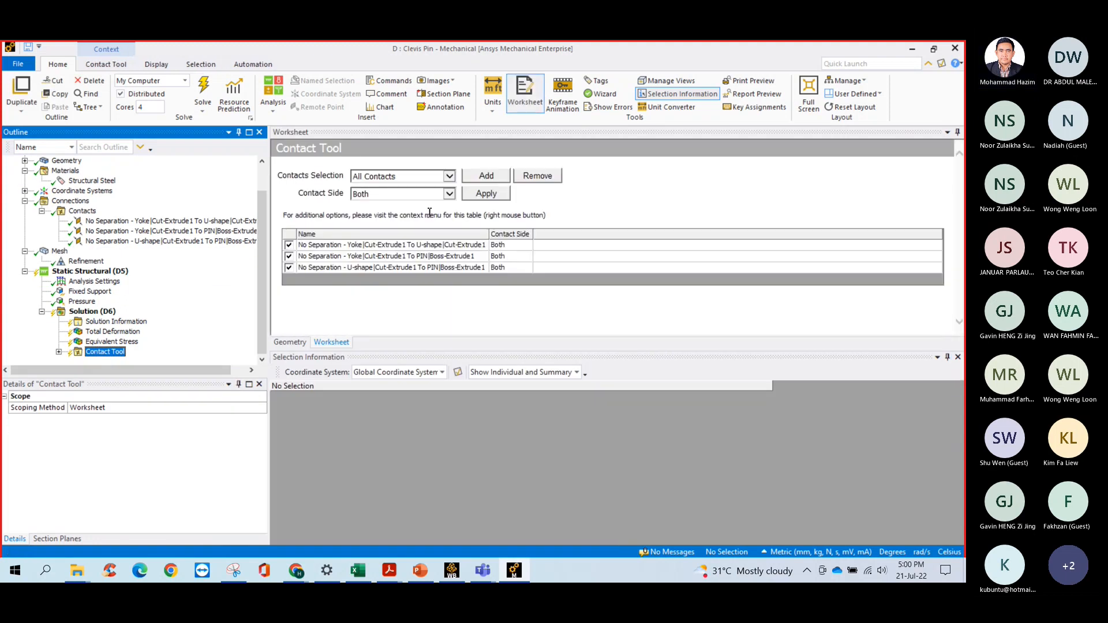
{"action": "left_click", "coordinate": [126, 352]}
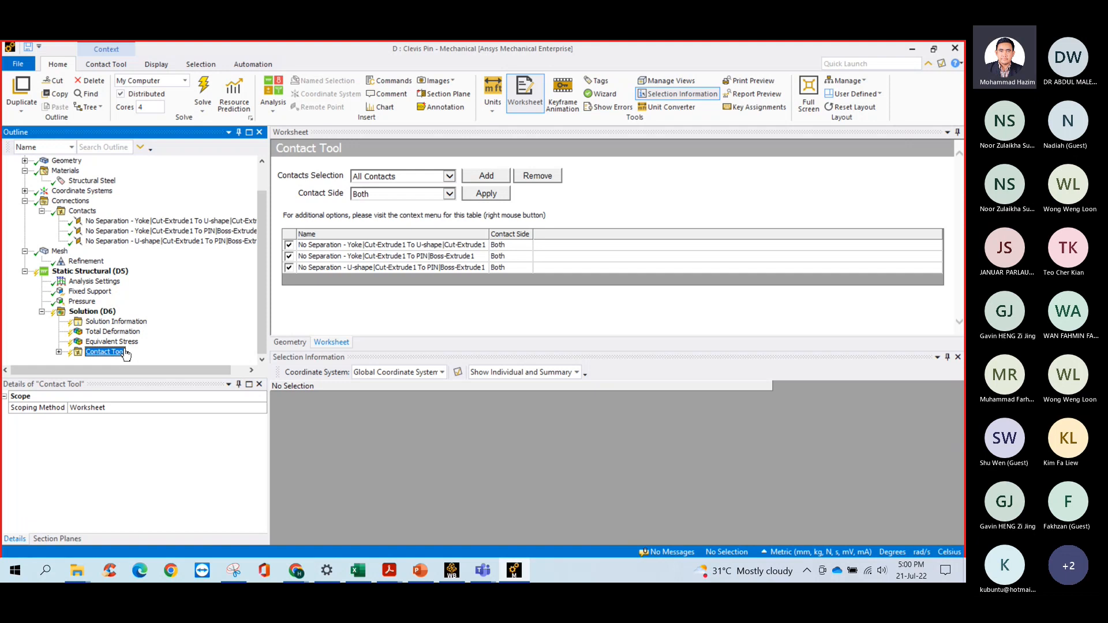
{"action": "left_click", "coordinate": [203, 87]}
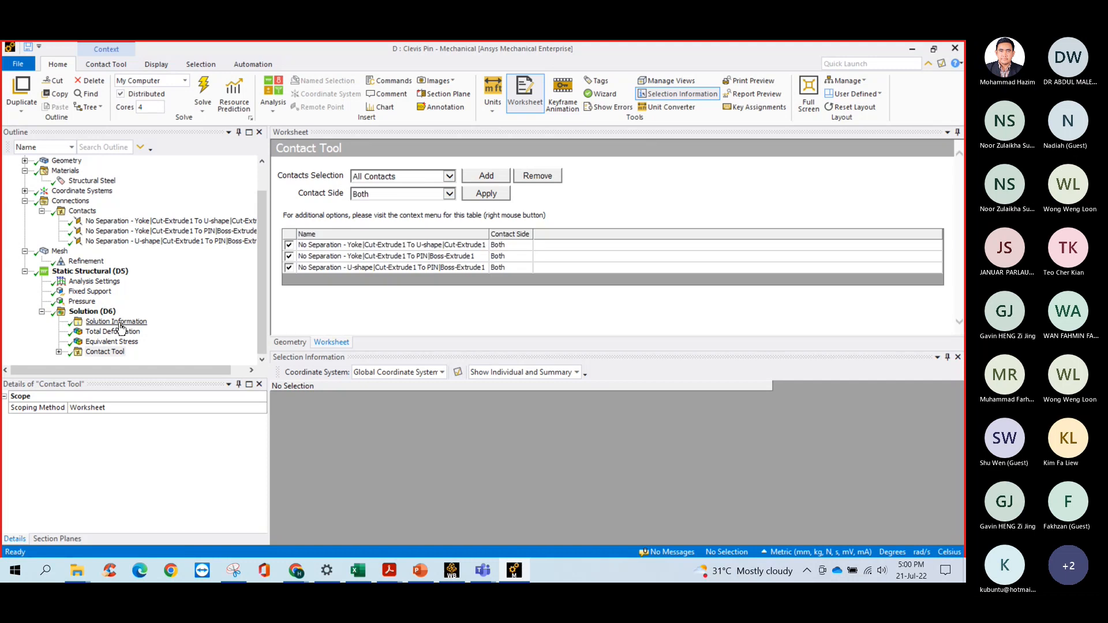
Review the Total Deformation and Equivalent Stress contour plots of the clevis assembly.
{"action": "left_click", "coordinate": [103, 353]}
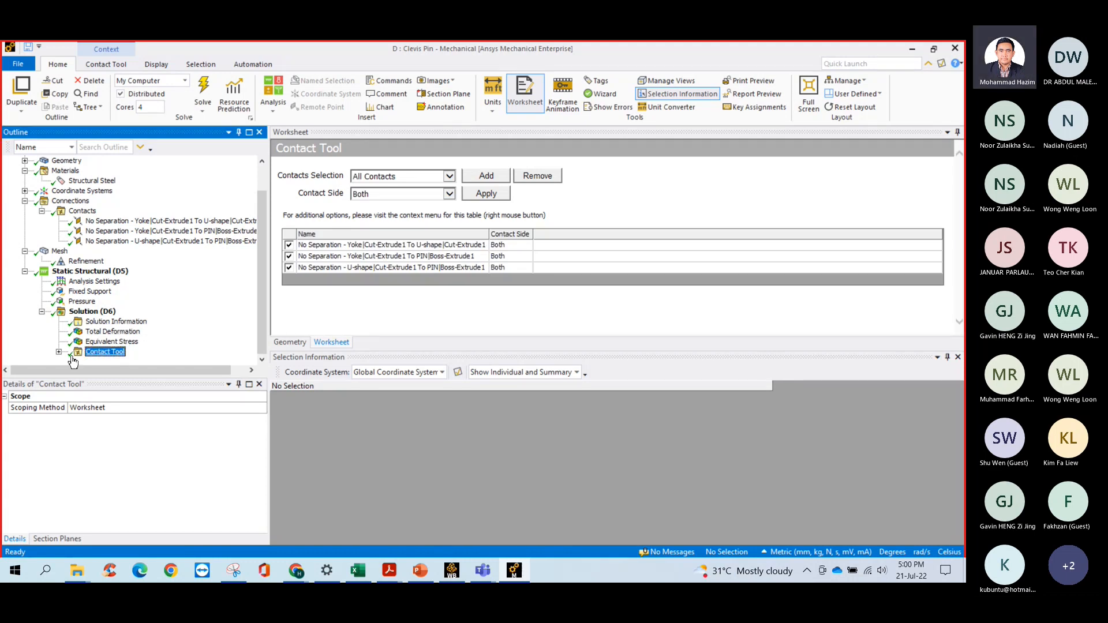
{"action": "key", "text": "Up"}
{"action": "key", "text": "Up"}
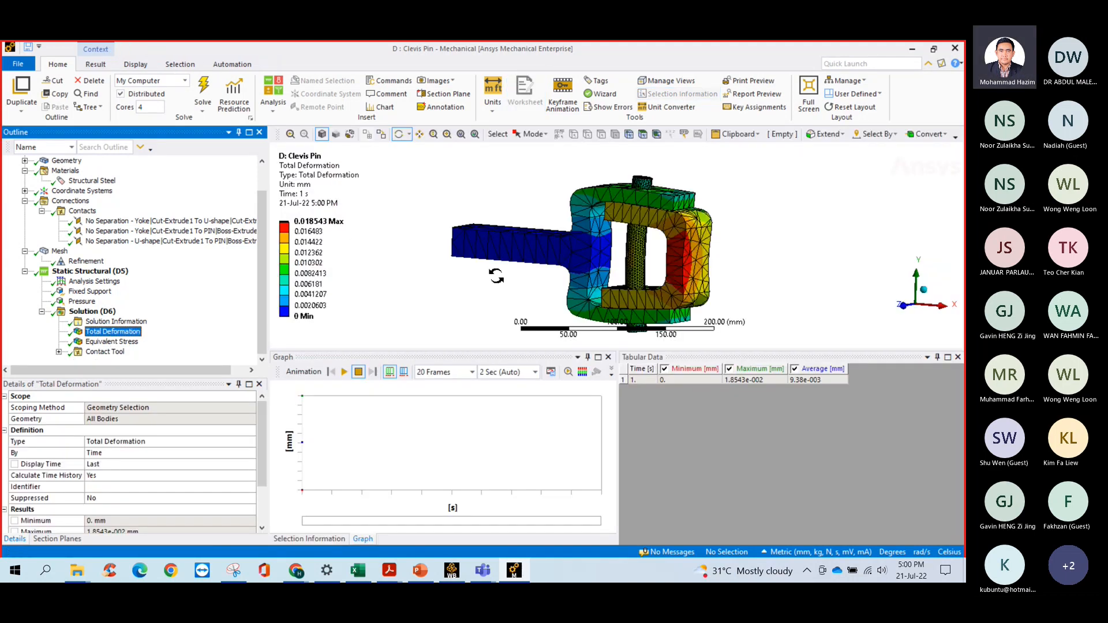
{"action": "scroll", "coordinate": [496, 276], "scroll_direction": "down", "scroll_amount": 1}
{"action": "mouse_move", "coordinate": [486, 272]}
{"action": "middle_mouse_down"}
{"action": "mouse_move", "coordinate": [530, 272]}
{"action": "mouse_move", "coordinate": [488, 279]}
{"action": "middle_mouse_up"}
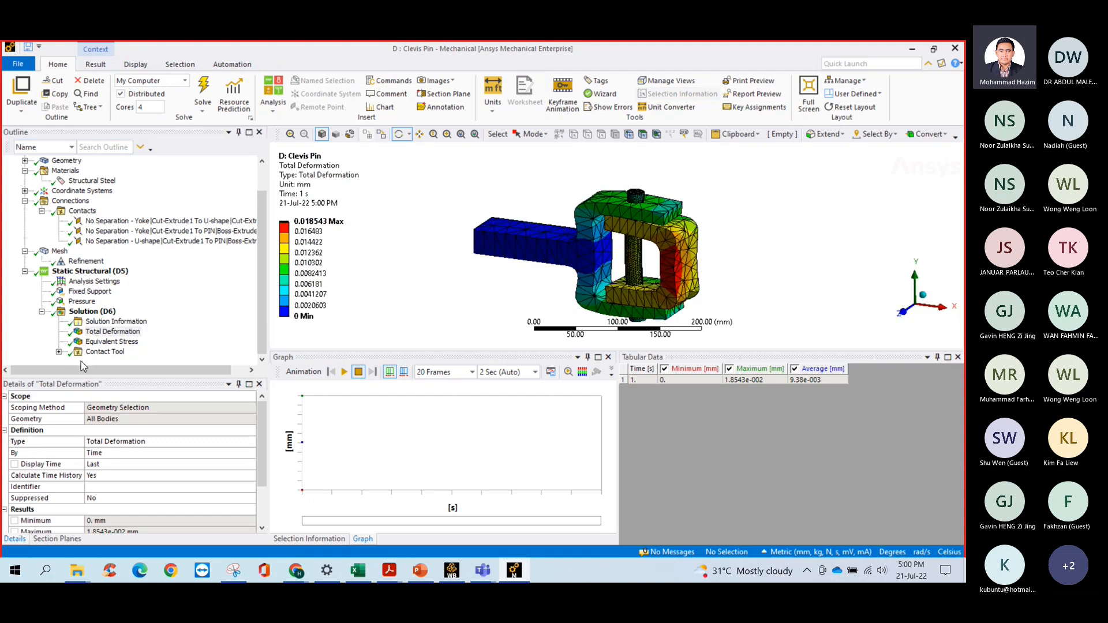
{"action": "left_click", "coordinate": [112, 341]}
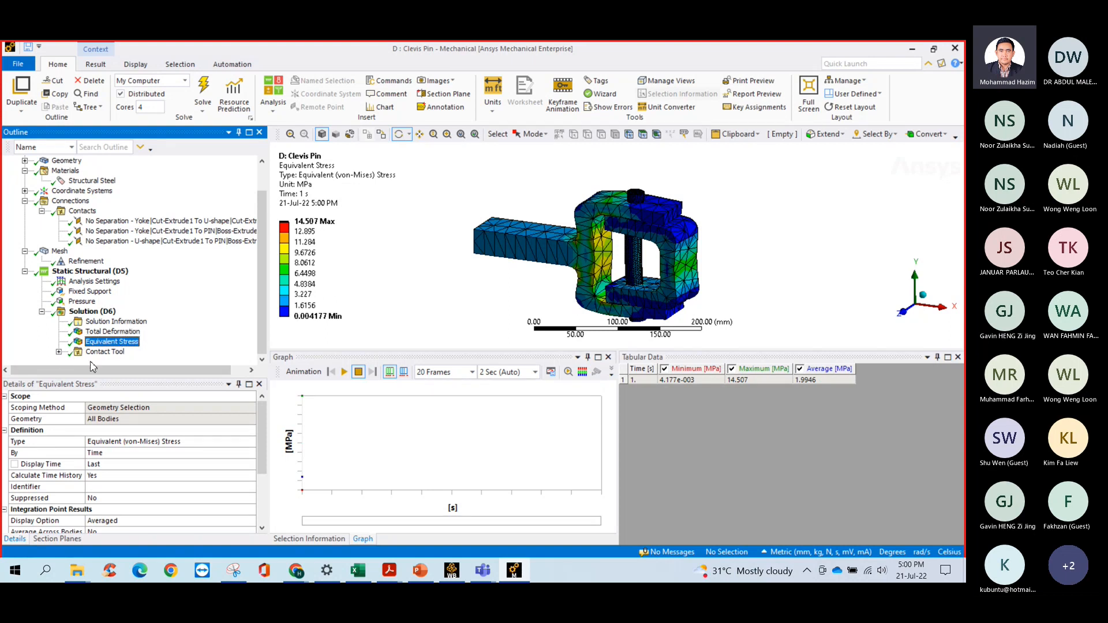
Examine the Contact Tool's Status result on the pin and yoke contact faces from several angles, comparing it with the legend.
{"action": "left_click", "coordinate": [58, 352]}
{"action": "left_click", "coordinate": [112, 353]}
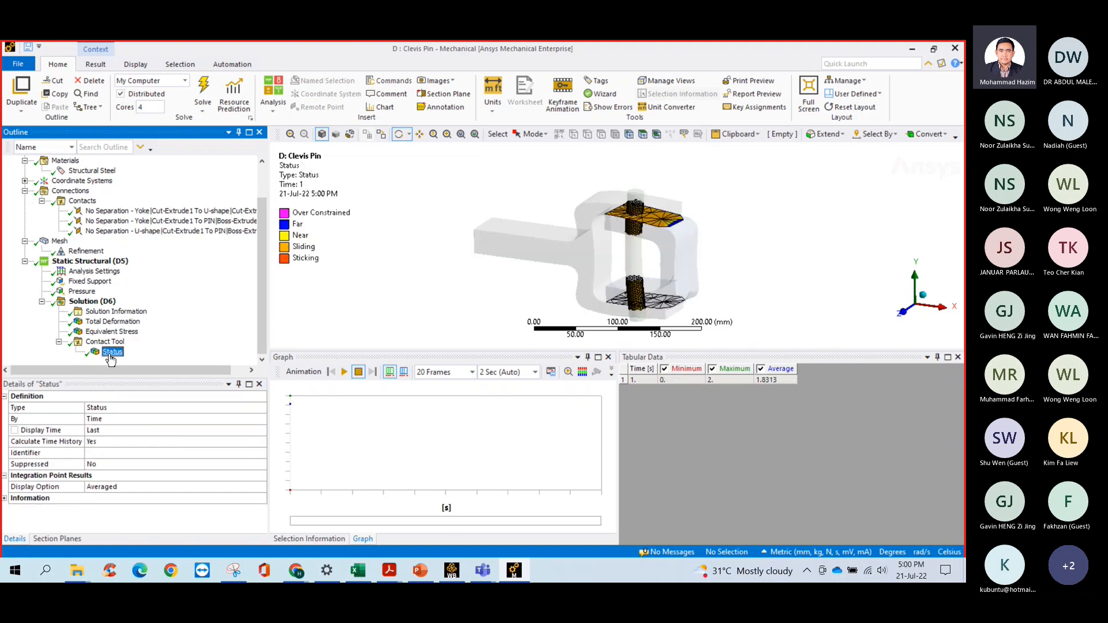
{"action": "left_click_drag", "start_coordinate": [553, 263], "coordinate": [570, 262]}
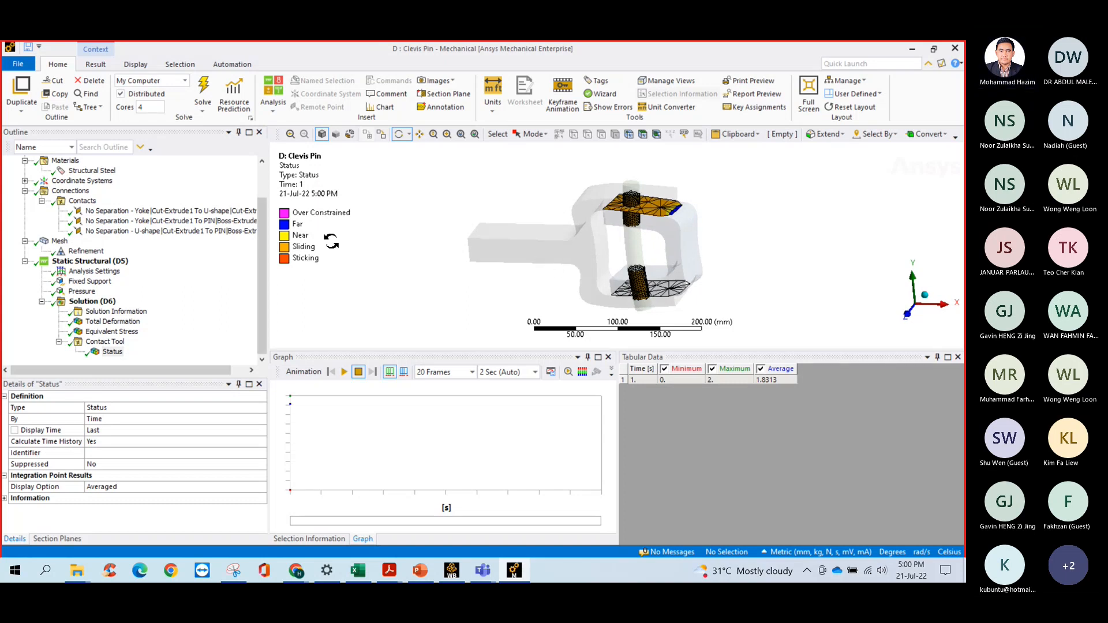
{"action": "left_click_drag", "start_coordinate": [554, 240], "coordinate": [585, 260]}
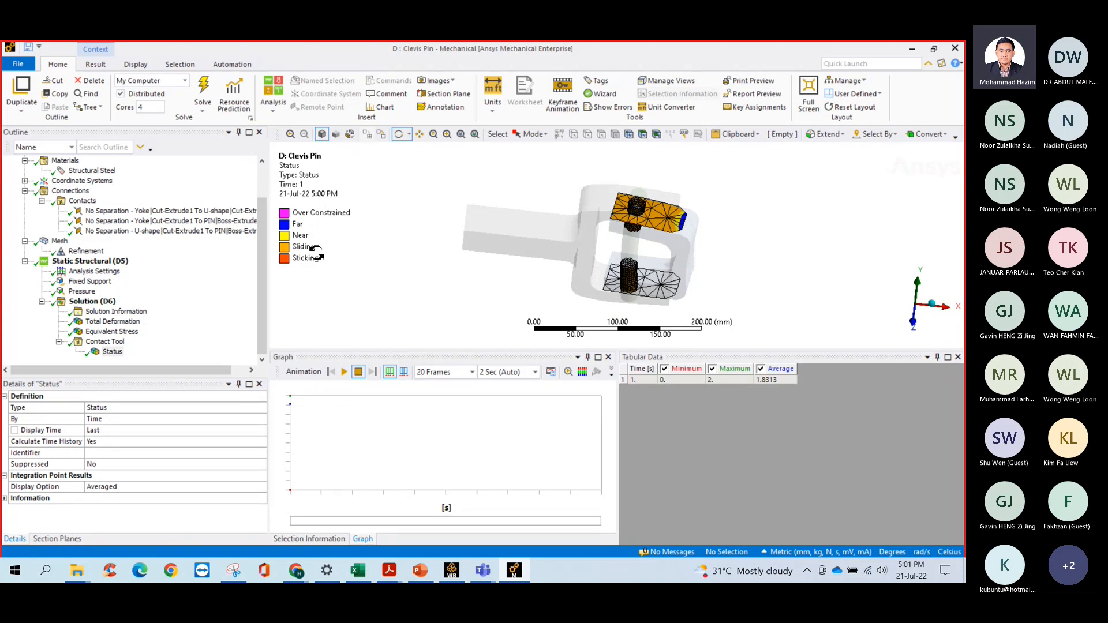
{"action": "left_click_drag", "start_coordinate": [664, 260], "coordinate": [659, 241]}
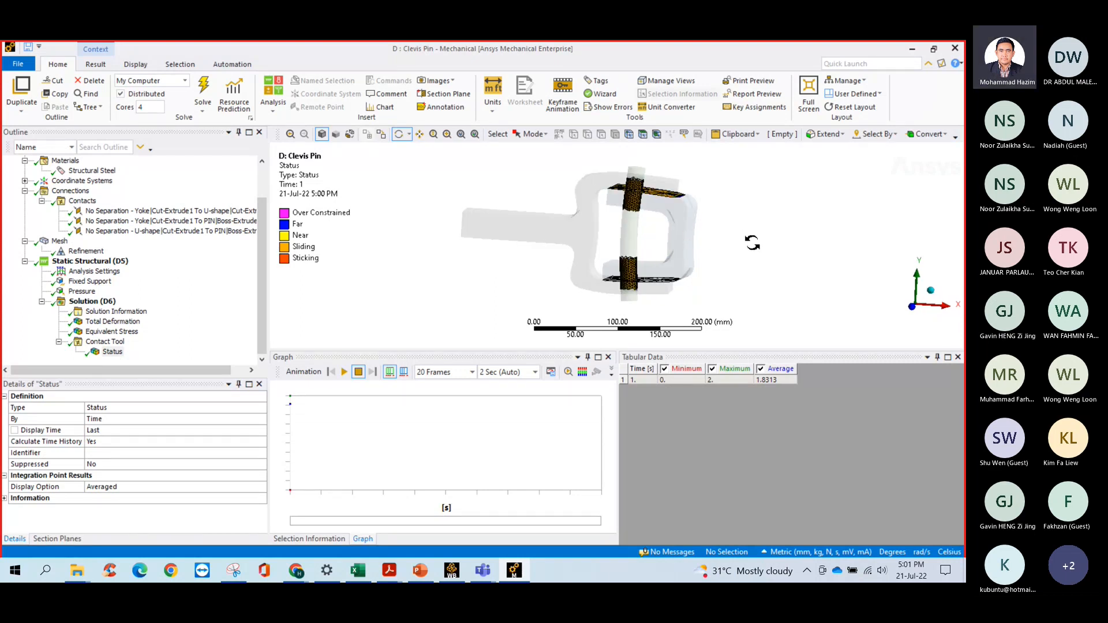
{"action": "scroll", "coordinate": [639, 249], "scroll_direction": "up", "scroll_amount": 3}
{"action": "left_click_drag", "start_coordinate": [639, 249], "coordinate": [587, 244]}
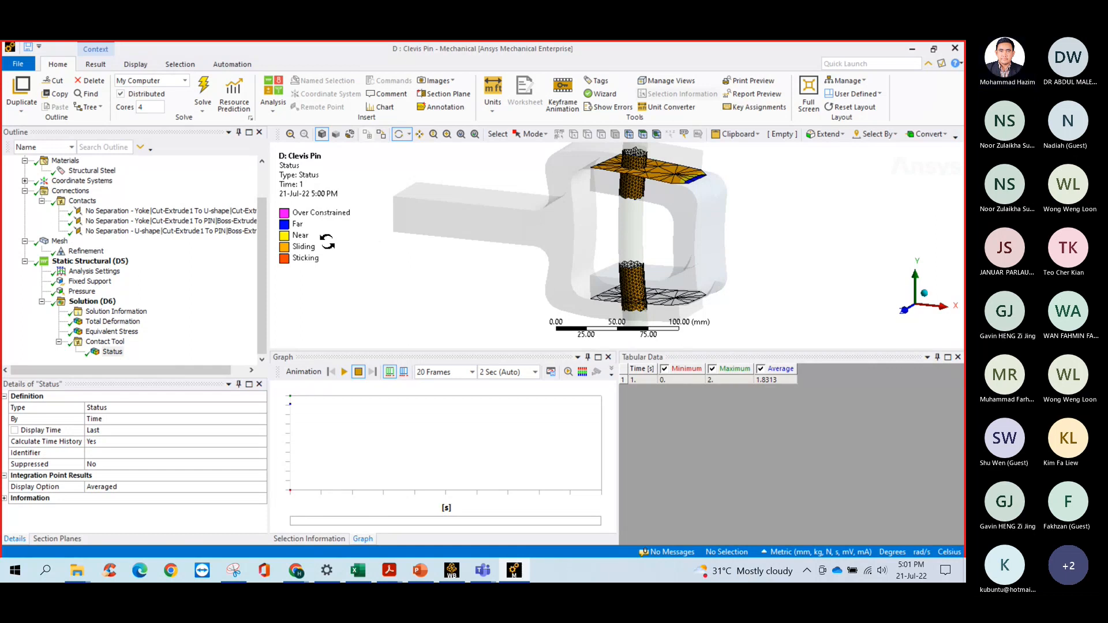
{"action": "left_click_drag", "start_coordinate": [319, 253], "coordinate": [638, 235]}
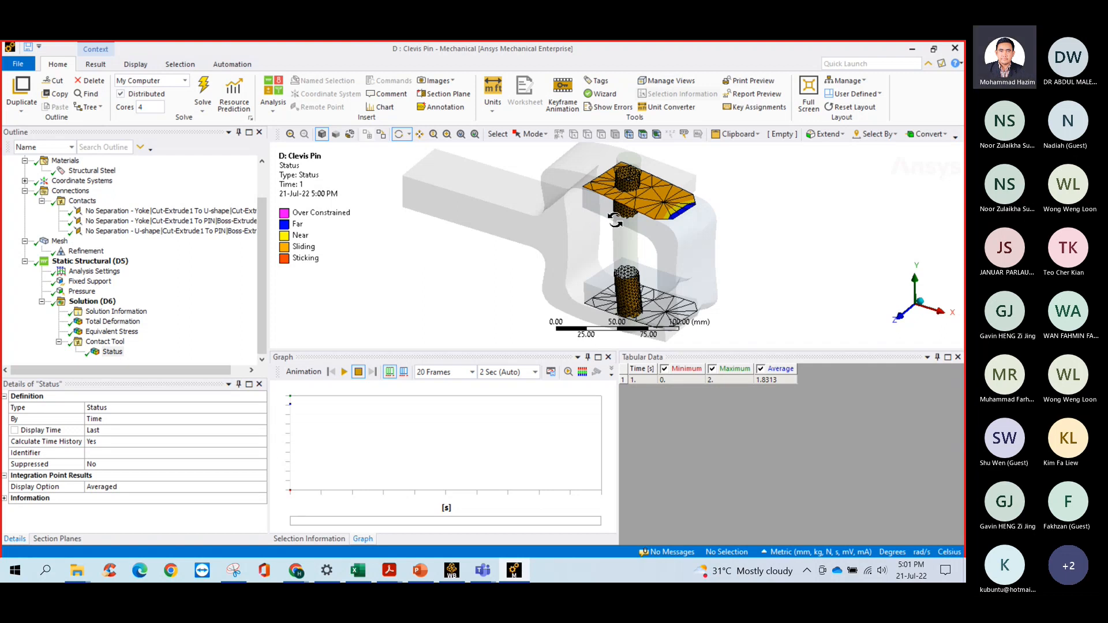
{"action": "left_click_drag", "start_coordinate": [559, 223], "coordinate": [662, 209]}
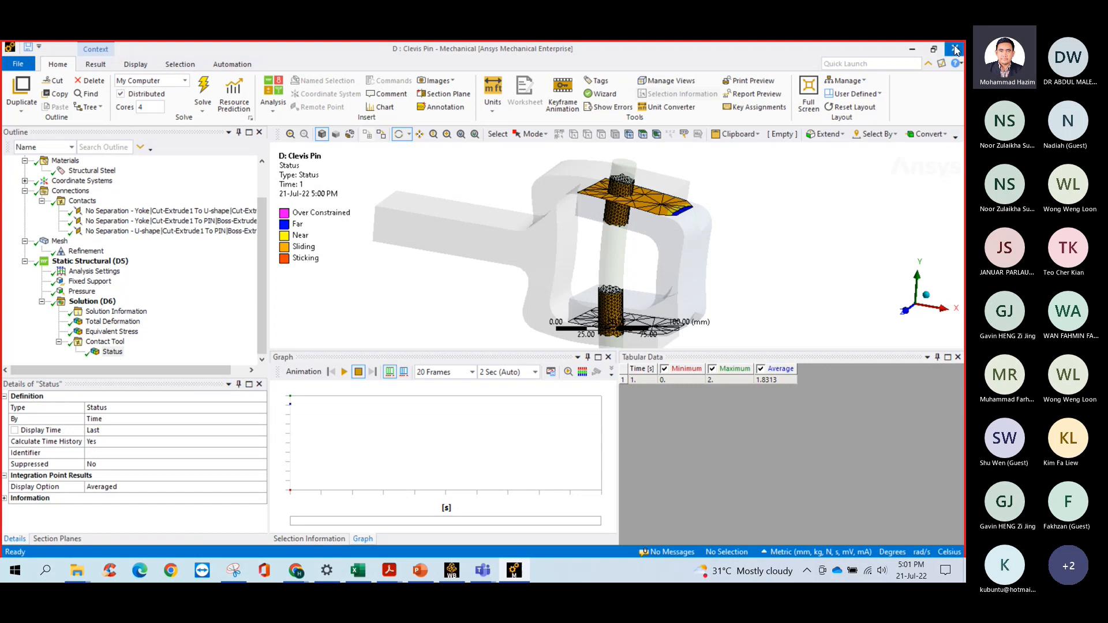
Close the Clevis Pin analysis and open the Model of the Flywheel system from the Workbench project schematic.
{"action": "left_click", "coordinate": [955, 51]}
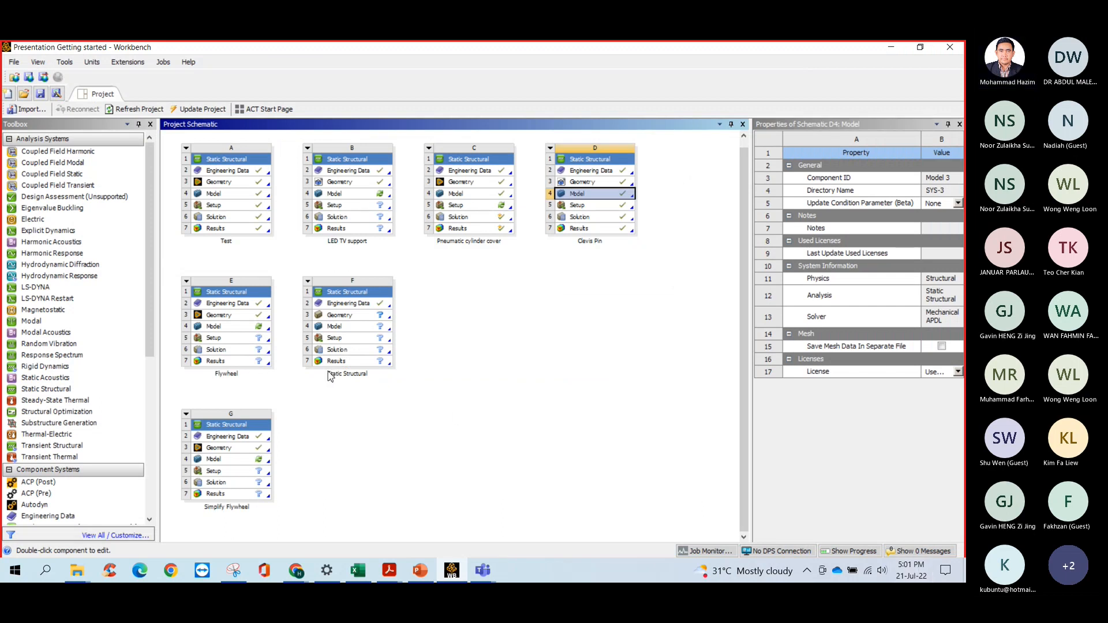
{"action": "mouse_move", "coordinate": [913, 569]}
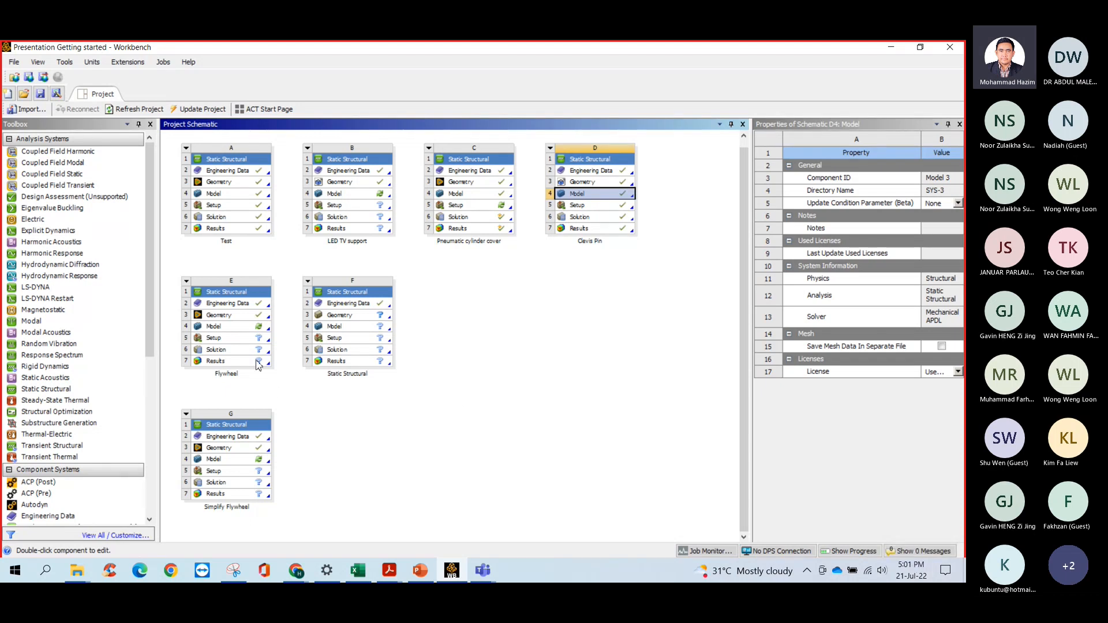
{"action": "left_click", "coordinate": [216, 327]}
{"action": "double_click", "coordinate": [217, 328]}
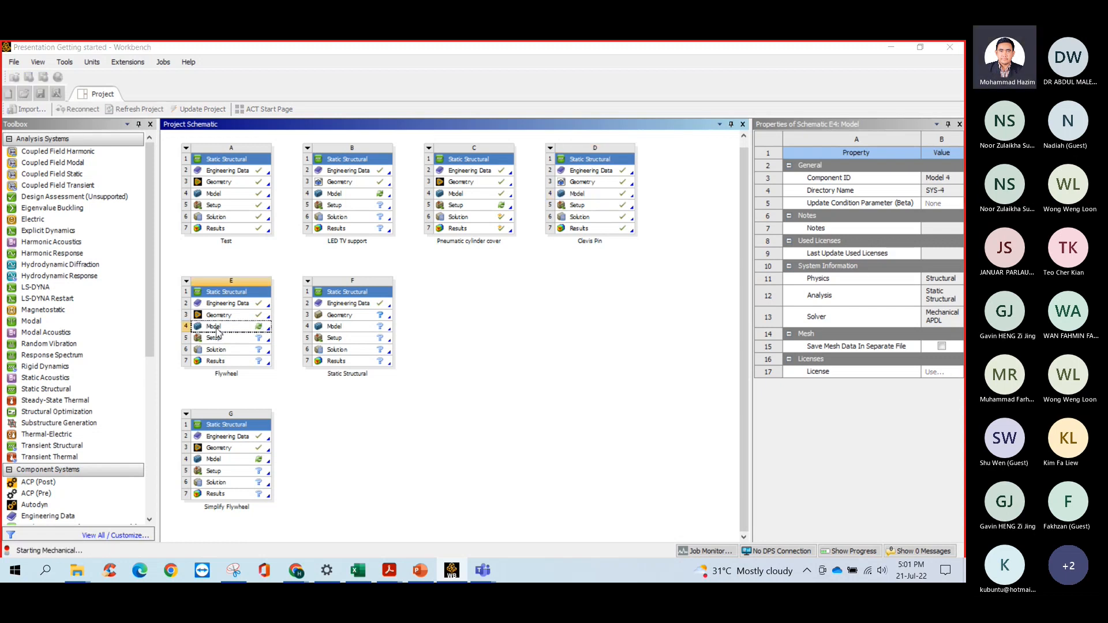
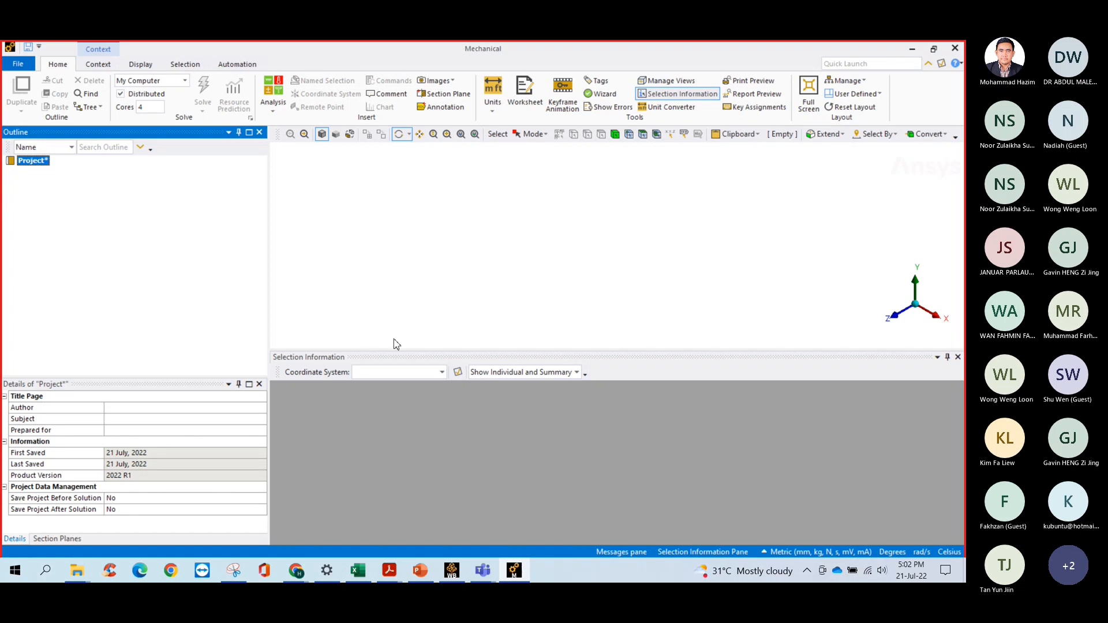
{"action": "left_click", "coordinate": [515, 578]}
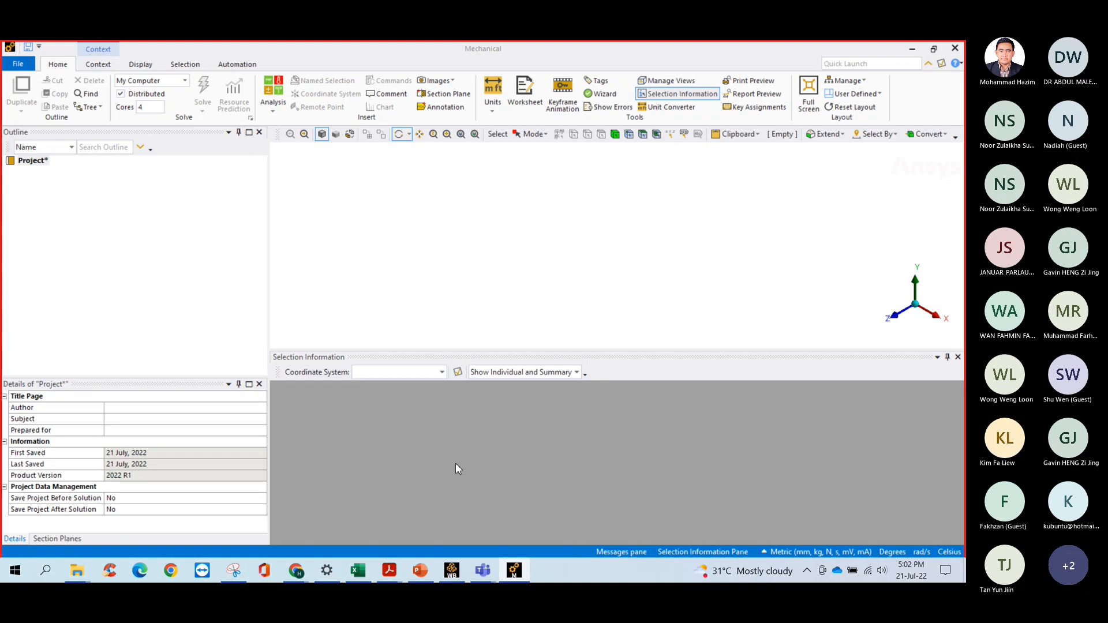
{"action": "left_click", "coordinate": [453, 573]}
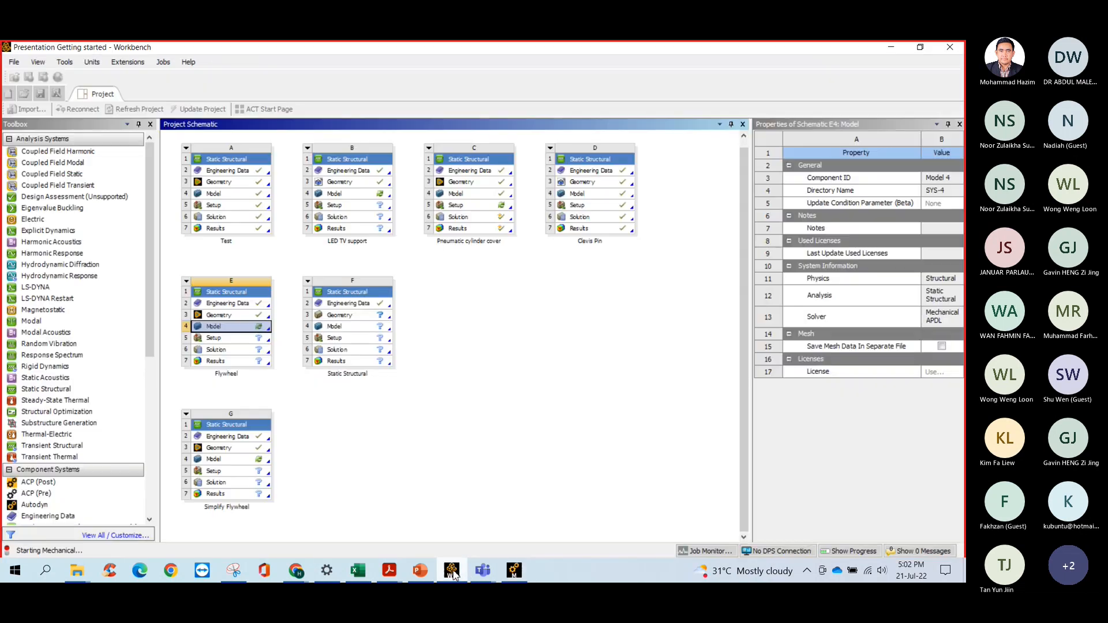
{"action": "left_click", "coordinate": [524, 571]}
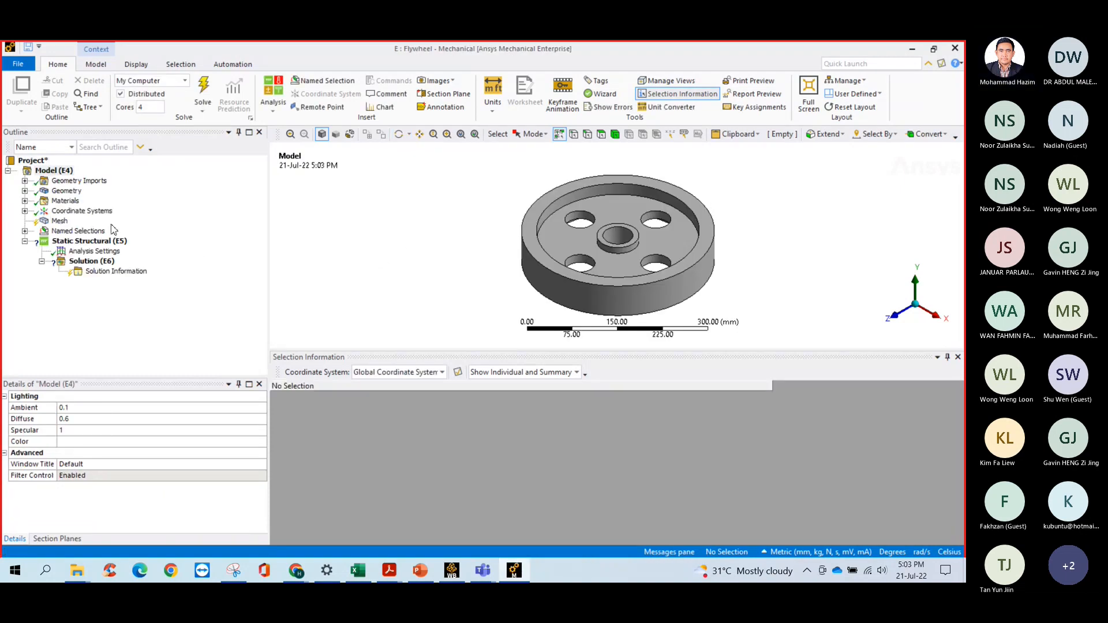
Add a Fixed Support to the static structural analysis, scoped to the inner cylindrical face of the flywheel's hub bore.
{"action": "middle_click_drag", "start_coordinate": [462, 218], "coordinate": [492, 237]}
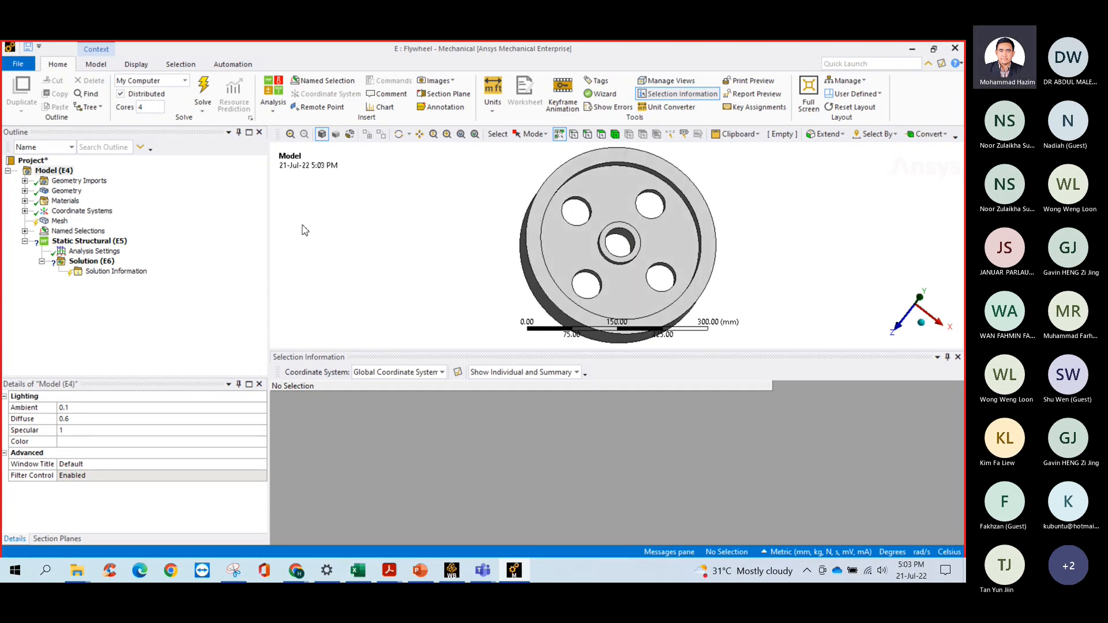
{"action": "right_click", "coordinate": [100, 241]}
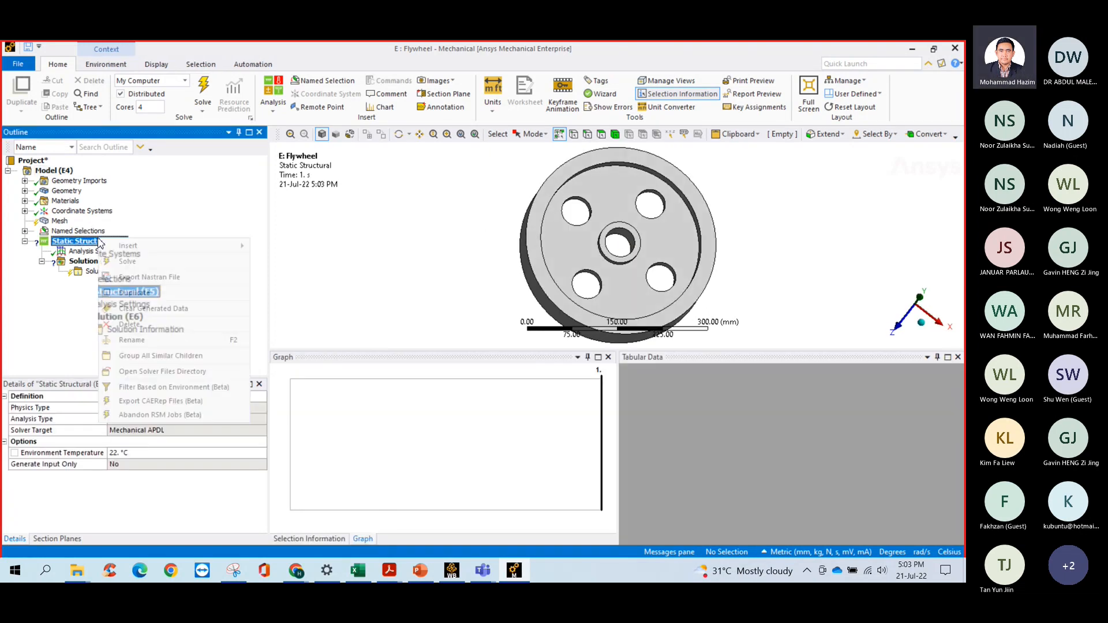
{"action": "mouse_move", "coordinate": [226, 246]}
{"action": "left_click", "coordinate": [296, 245]}
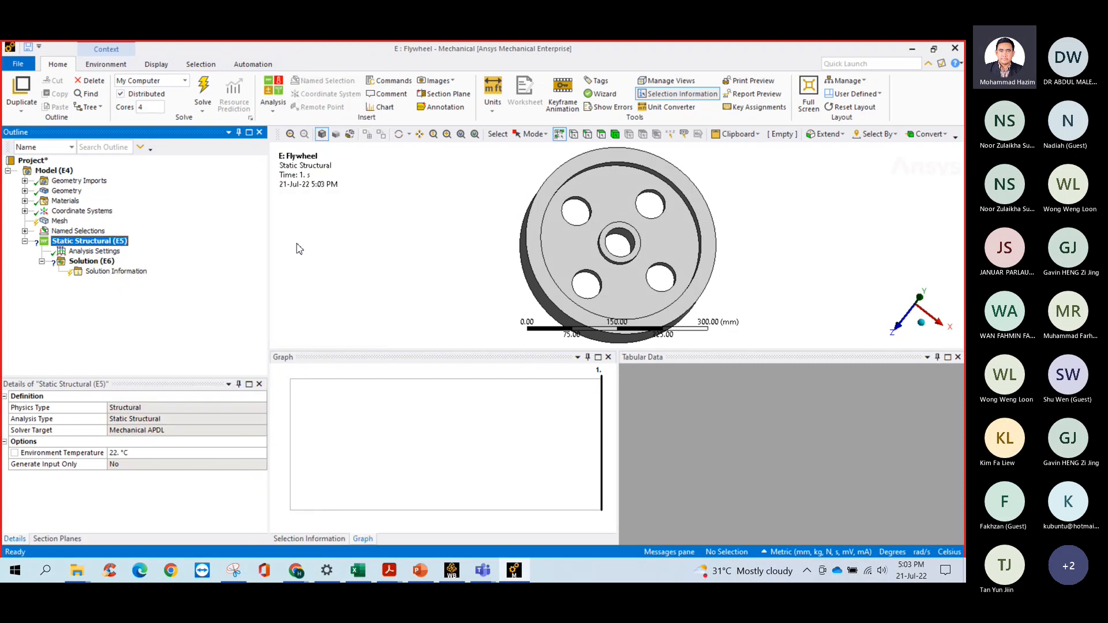
{"action": "left_click", "coordinate": [635, 246]}
{"action": "middle_click_drag", "start_coordinate": [491, 285], "coordinate": [483, 257]}
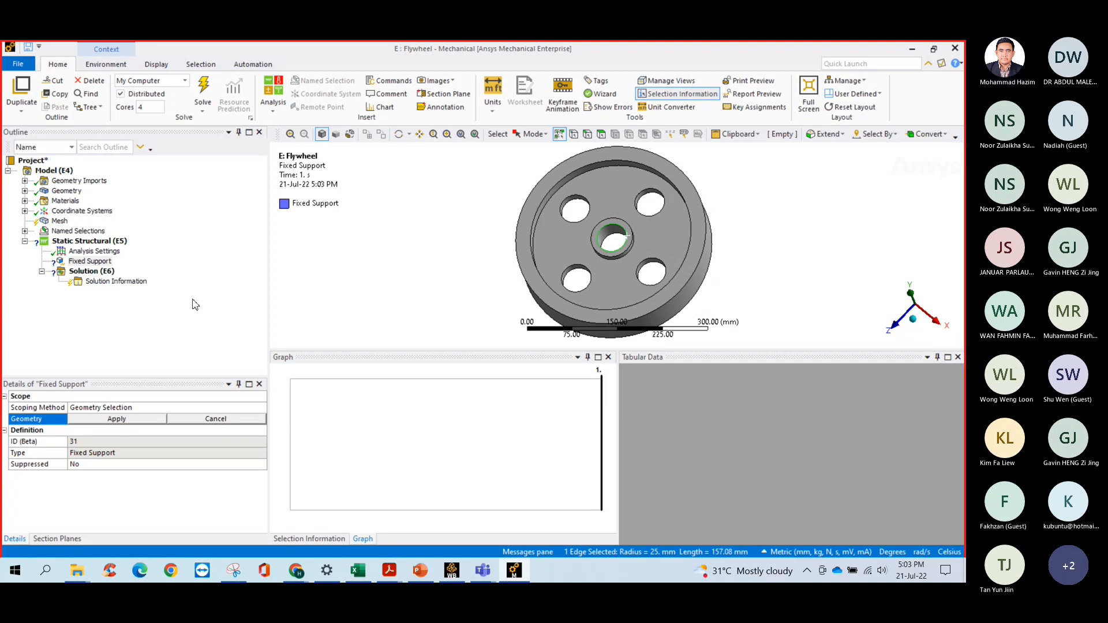
{"action": "left_click", "coordinate": [213, 419]}
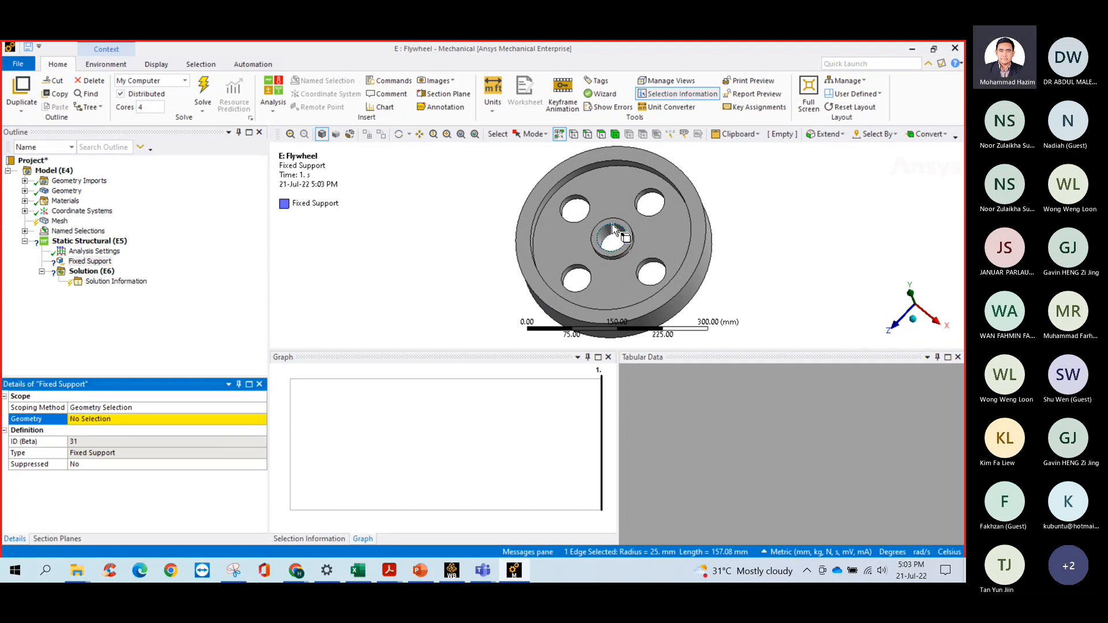
{"action": "left_click", "coordinate": [603, 136]}
{"action": "left_click", "coordinate": [612, 238]}
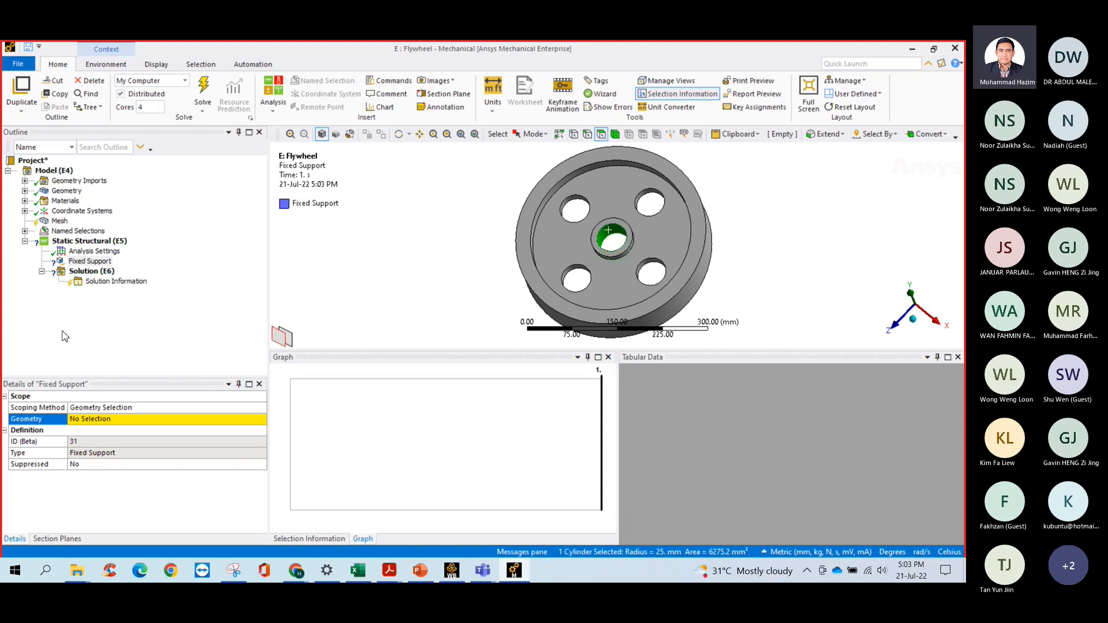
{"action": "left_click", "coordinate": [92, 420]}
{"action": "left_click", "coordinate": [139, 419]}
Add a Rotational Velocity load on all bodies of the flywheel and define it by Components.
{"action": "middle_click_drag", "start_coordinate": [369, 269], "coordinate": [407, 271]}
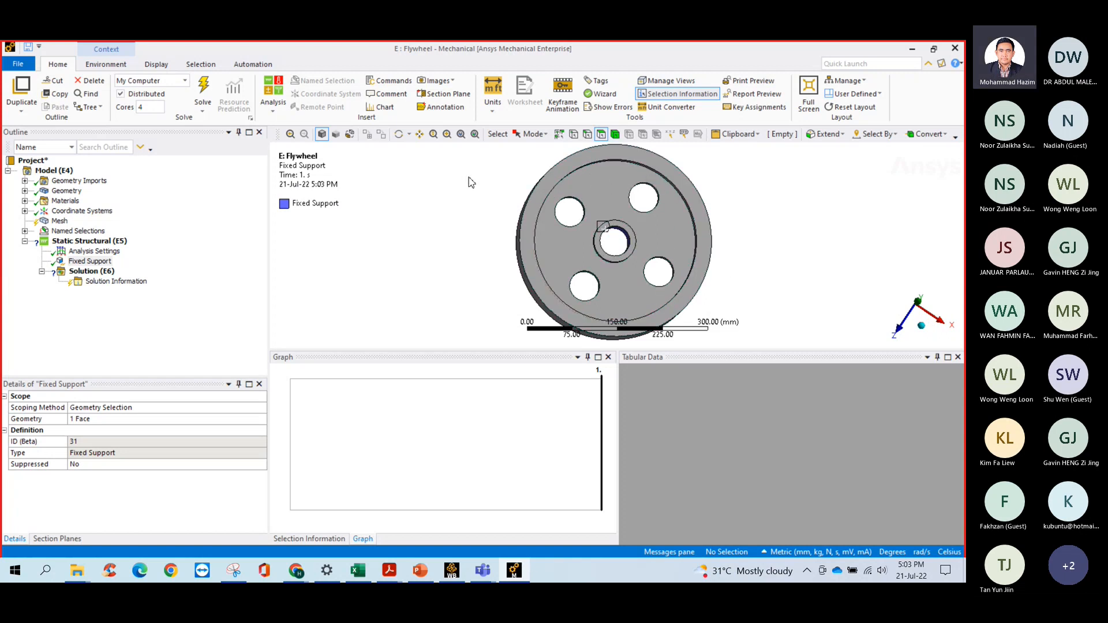
{"action": "left_click", "coordinate": [91, 242]}
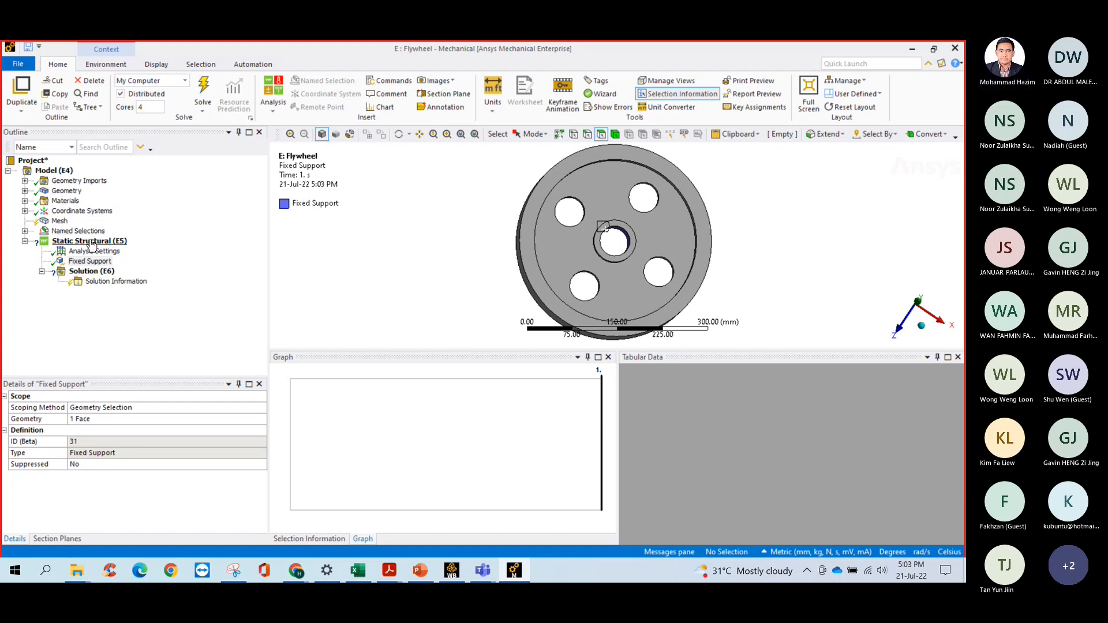
{"action": "right_click", "coordinate": [90, 242]}
{"action": "mouse_move", "coordinate": [229, 248]}
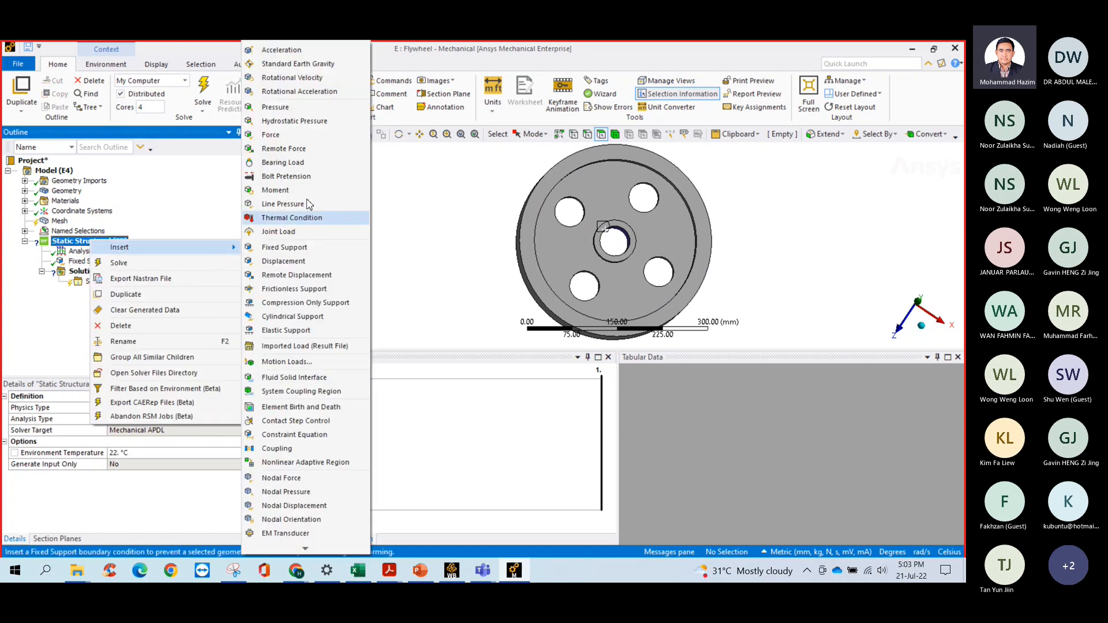
{"action": "left_click", "coordinate": [292, 77]}
{"action": "left_click", "coordinate": [166, 454]}
{"action": "left_click", "coordinate": [176, 442]}
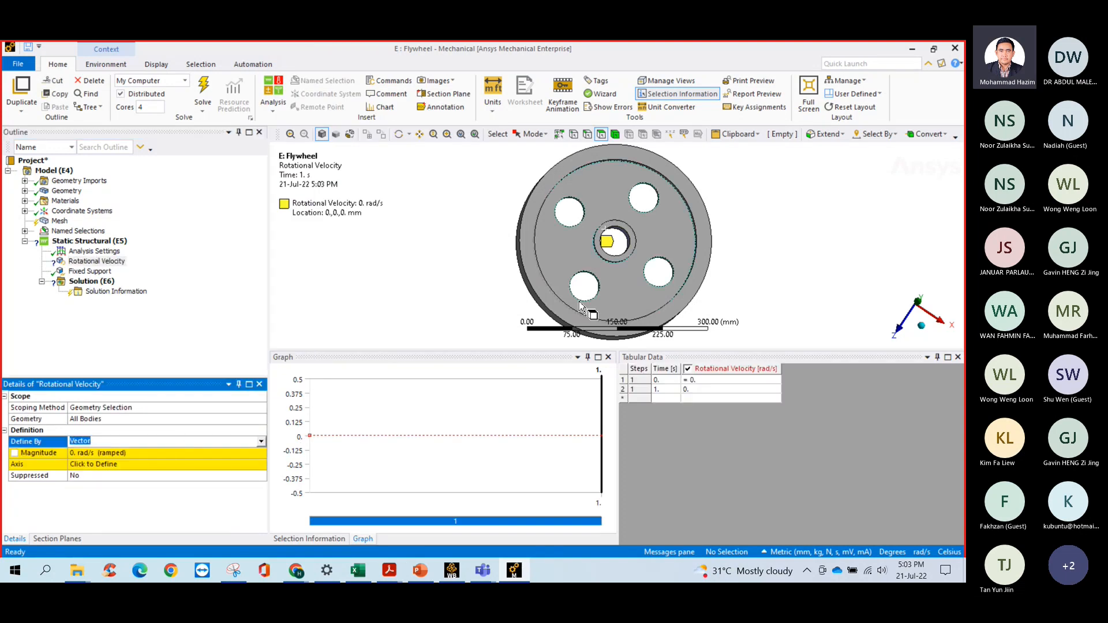
{"action": "mouse_move", "coordinate": [608, 249]}
{"action": "middle_mouse_down"}
{"action": "mouse_move", "coordinate": [605, 228]}
{"action": "mouse_move", "coordinate": [599, 238]}
{"action": "middle_mouse_up"}
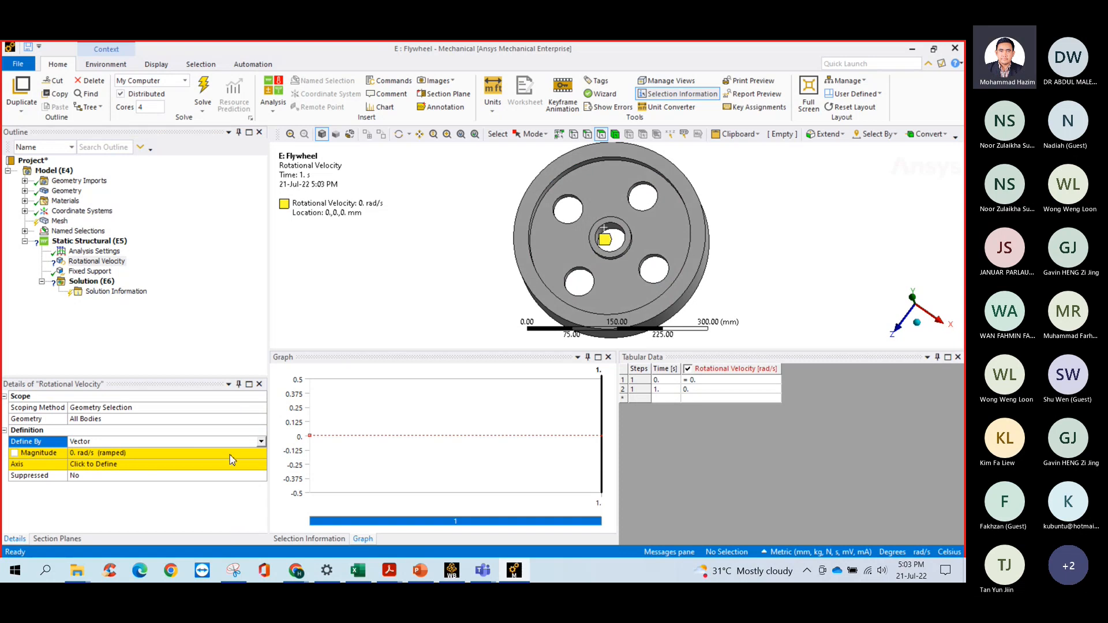
{"action": "left_click", "coordinate": [261, 442]}
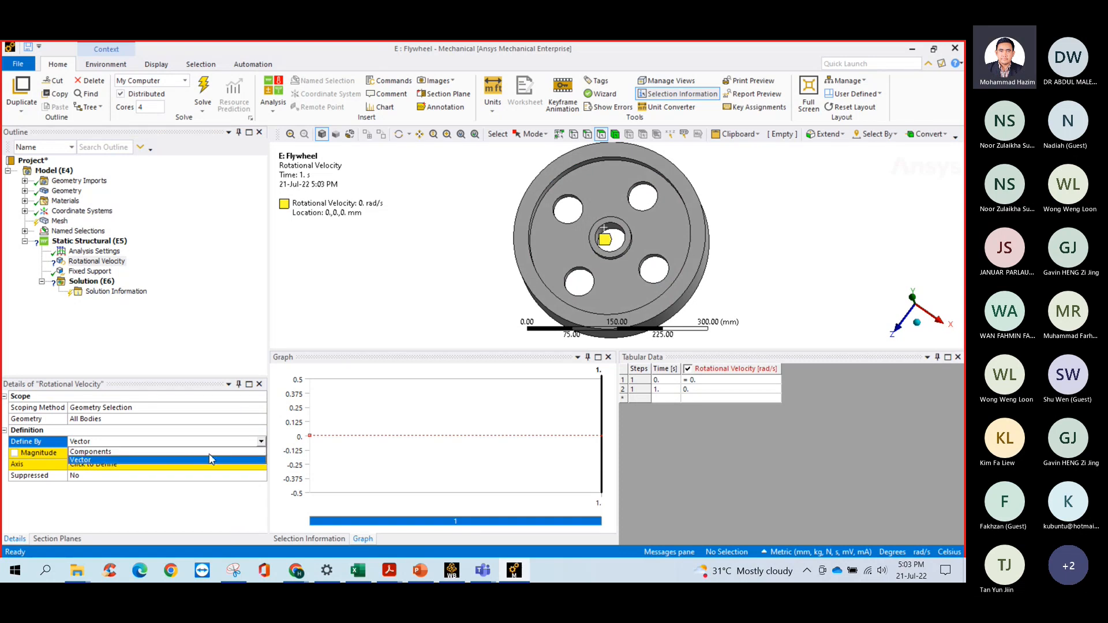
{"action": "left_click", "coordinate": [107, 453]}
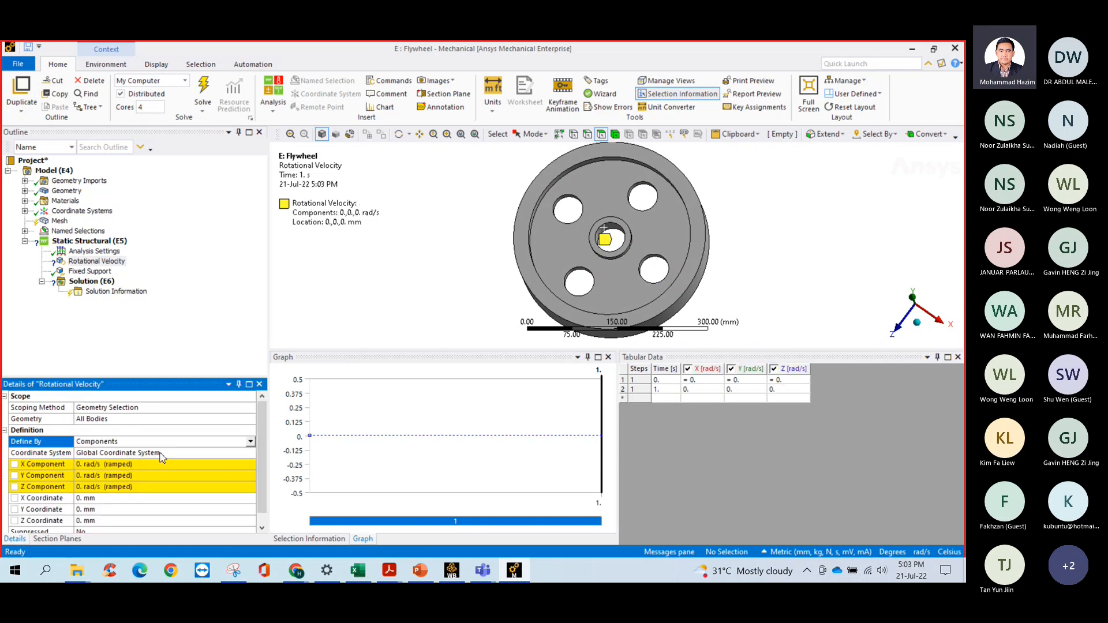
Check the flywheel's rotation axis against the coordinate axes and set the rotational velocity's Y Component to 100 rad/s.
{"action": "left_click", "coordinate": [127, 475]}
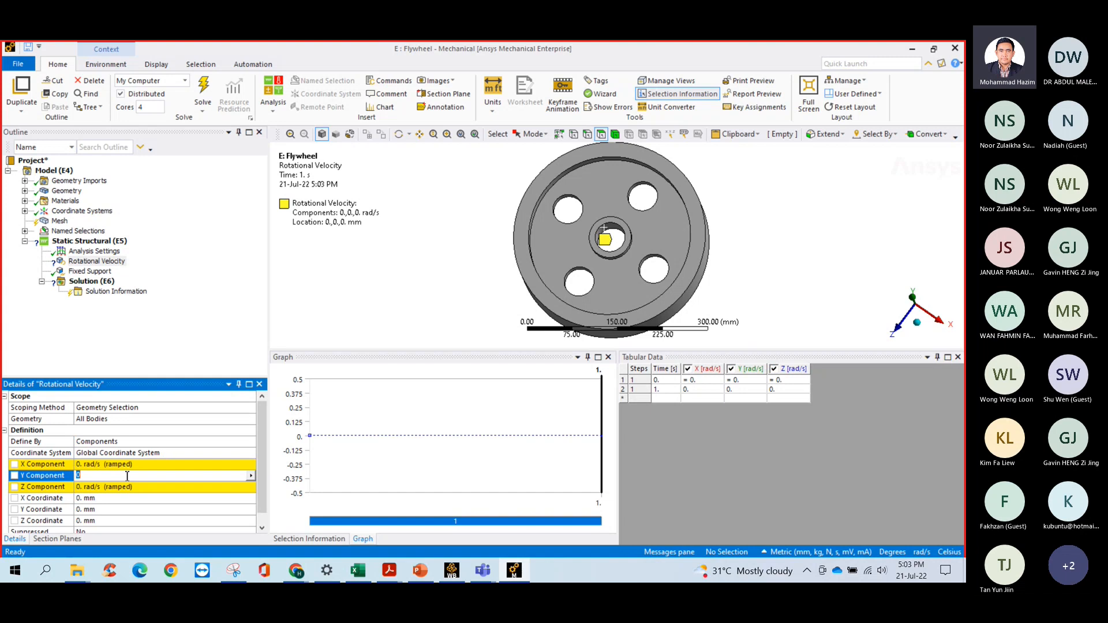
{"action": "left_click", "coordinate": [917, 323]}
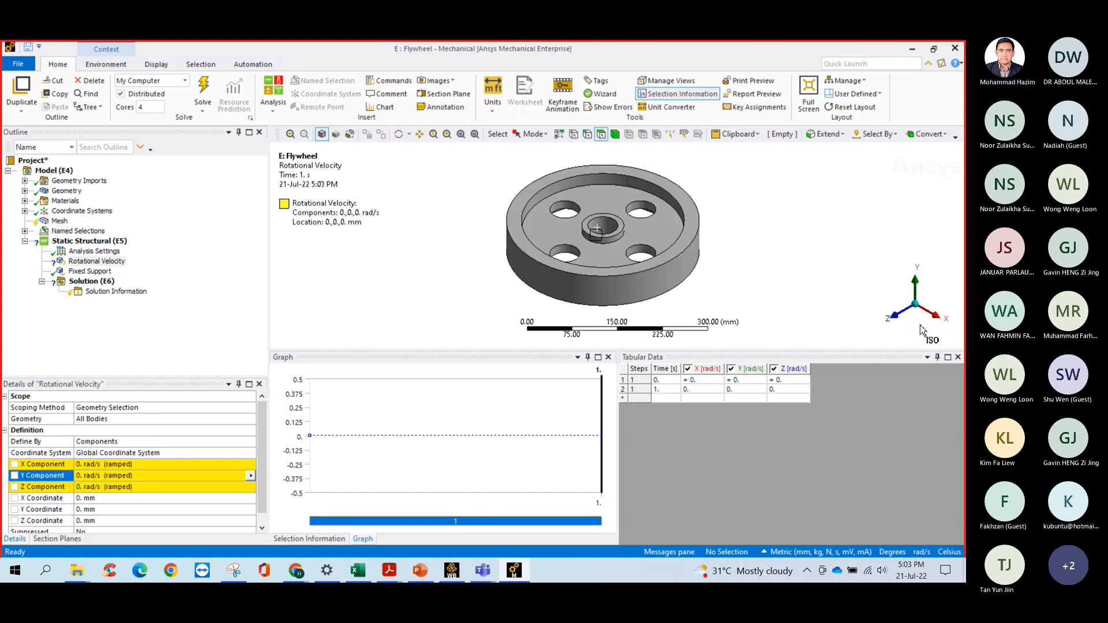
{"action": "left_click", "coordinate": [899, 318]}
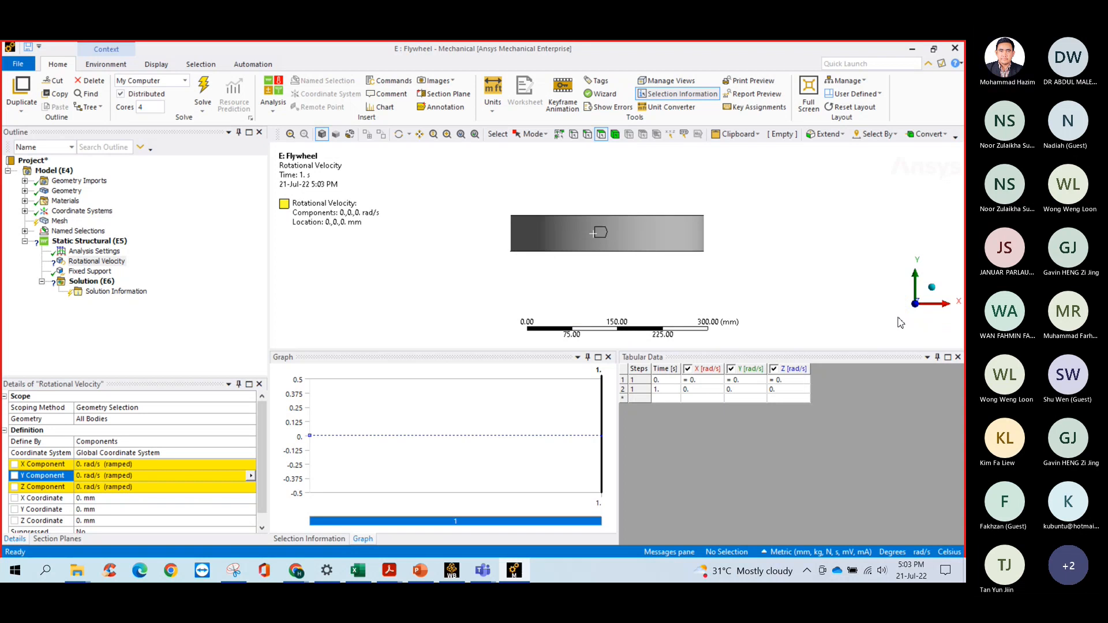
{"action": "left_click", "coordinate": [901, 322]}
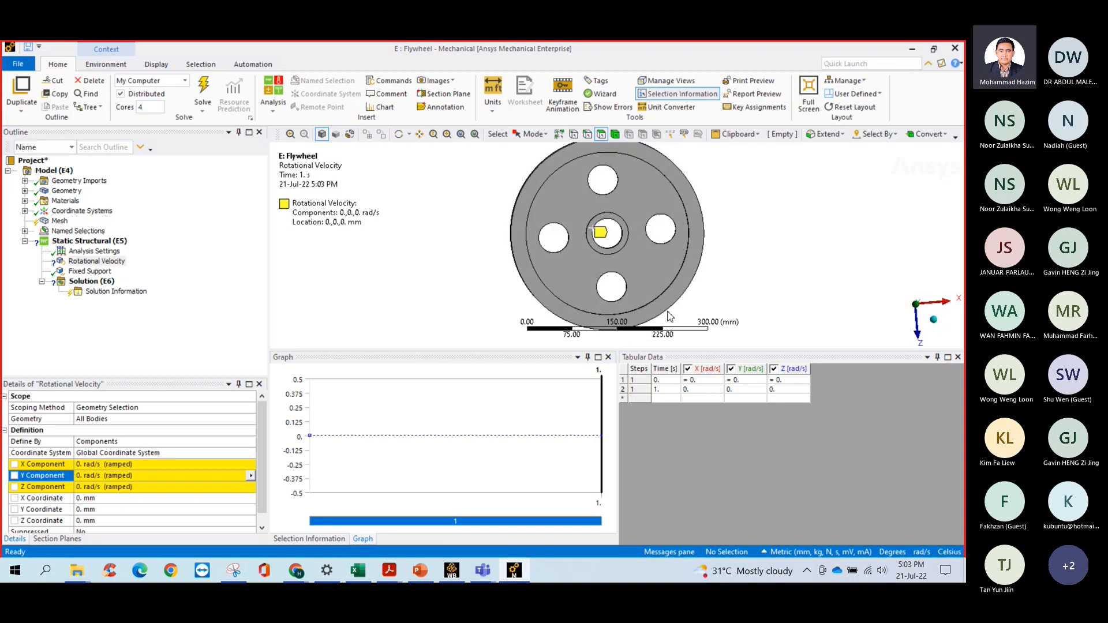
{"action": "left_click", "coordinate": [144, 475]}
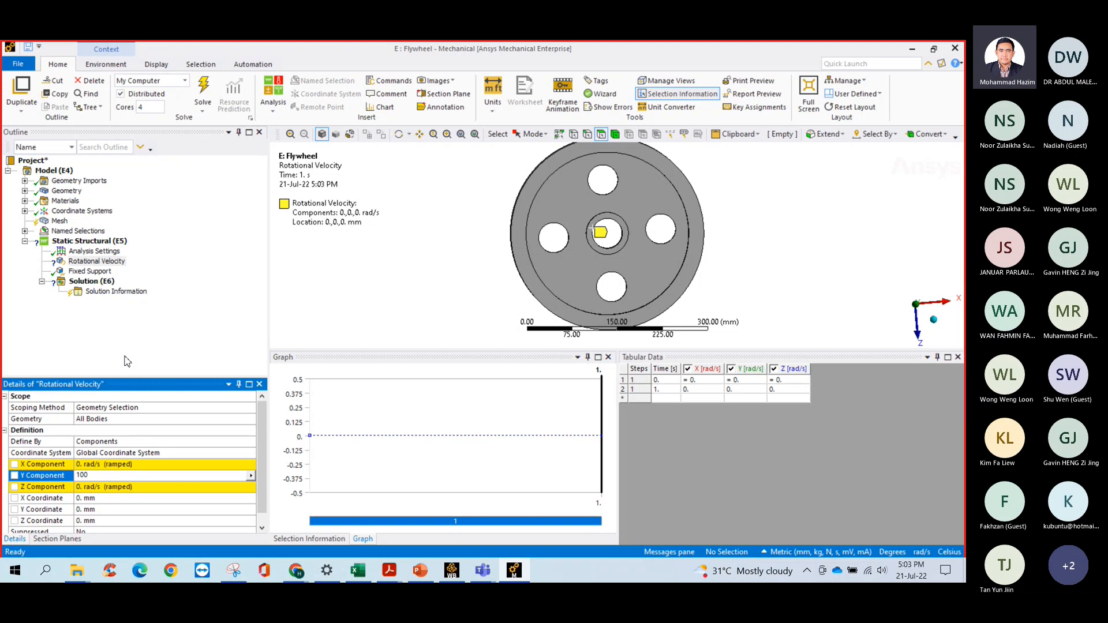
{"action": "left_click", "coordinate": [141, 350]}
Add a Directional Deformation result along the X Axis to the flywheel solution.
{"action": "right_click", "coordinate": [93, 282]}
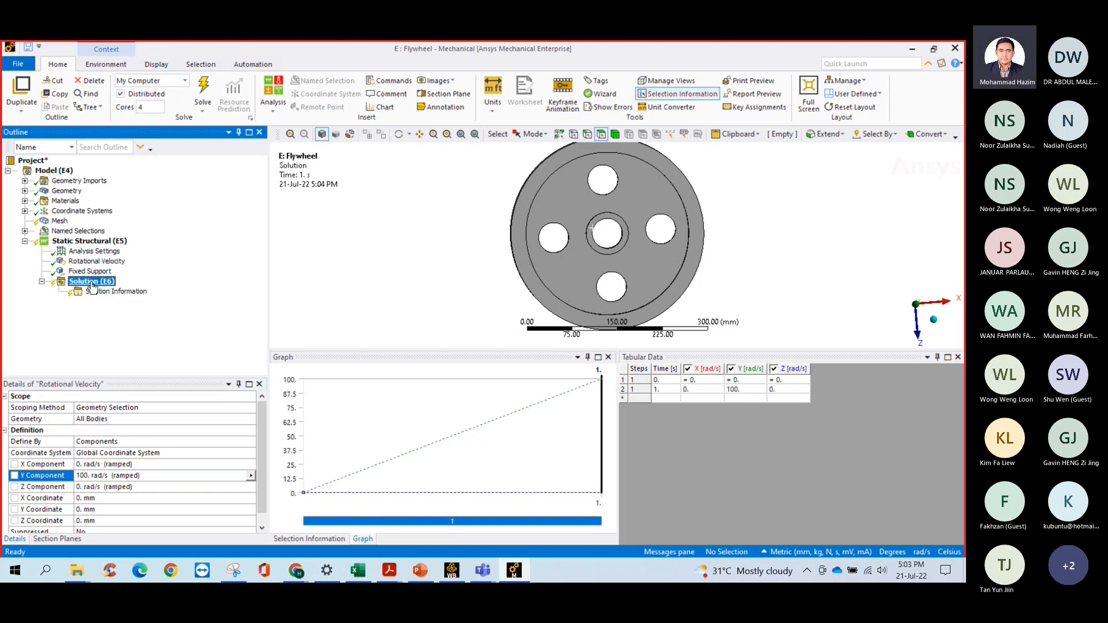
{"action": "mouse_move", "coordinate": [133, 290]}
{"action": "mouse_move", "coordinate": [268, 295]}
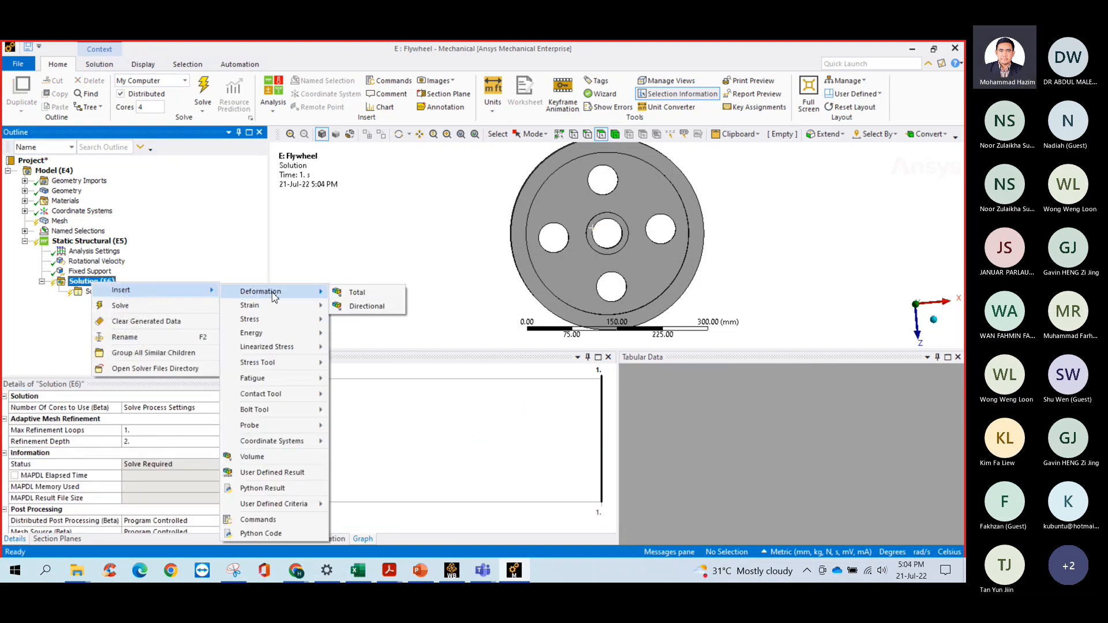
{"action": "left_click", "coordinate": [365, 306]}
{"action": "right_click", "coordinate": [145, 304]}
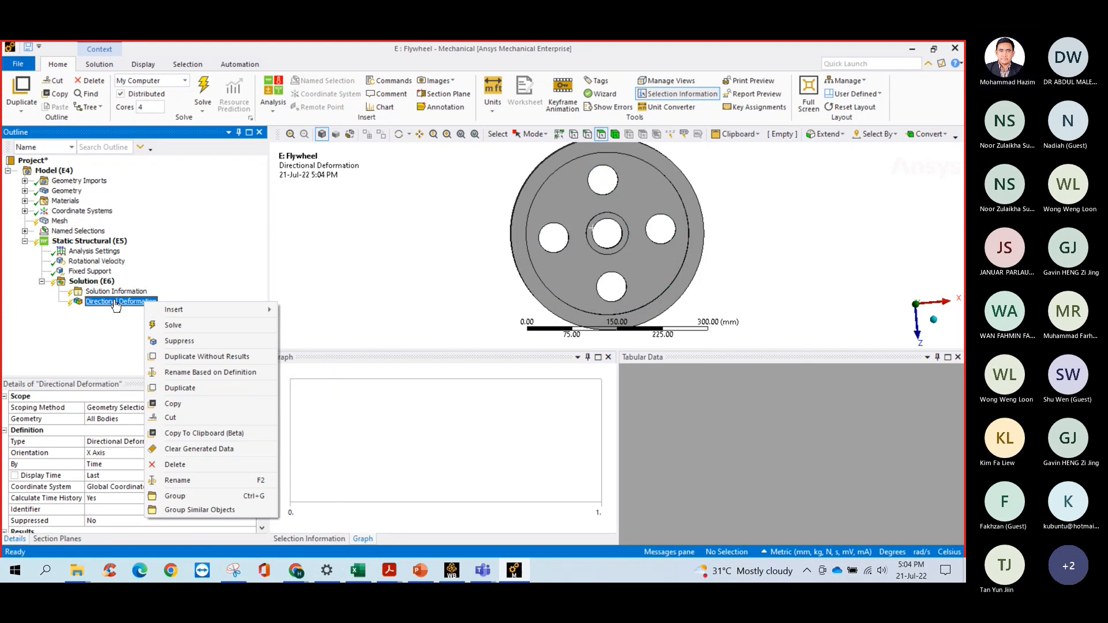
{"action": "left_click", "coordinate": [106, 453]}
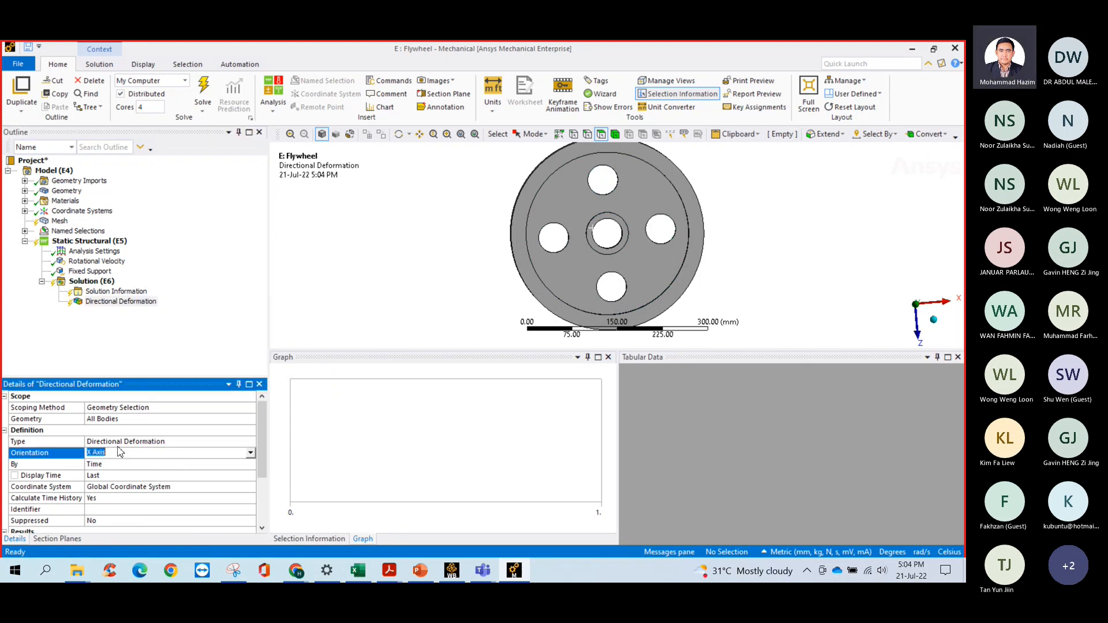
Rename the directional deformation result to "Radial Directional Deformation".
{"action": "left_click", "coordinate": [87, 303]}
{"action": "right_click", "coordinate": [87, 302]}
{"action": "left_click", "coordinate": [122, 482]}
{"action": "left_click", "coordinate": [87, 301]}
{"action": "type", "text": "ra"}
{"action": "key", "text": "BackSpace"}
{"action": "key", "text": "BackSpace"}
{"action": "type", "text": "Radial"}
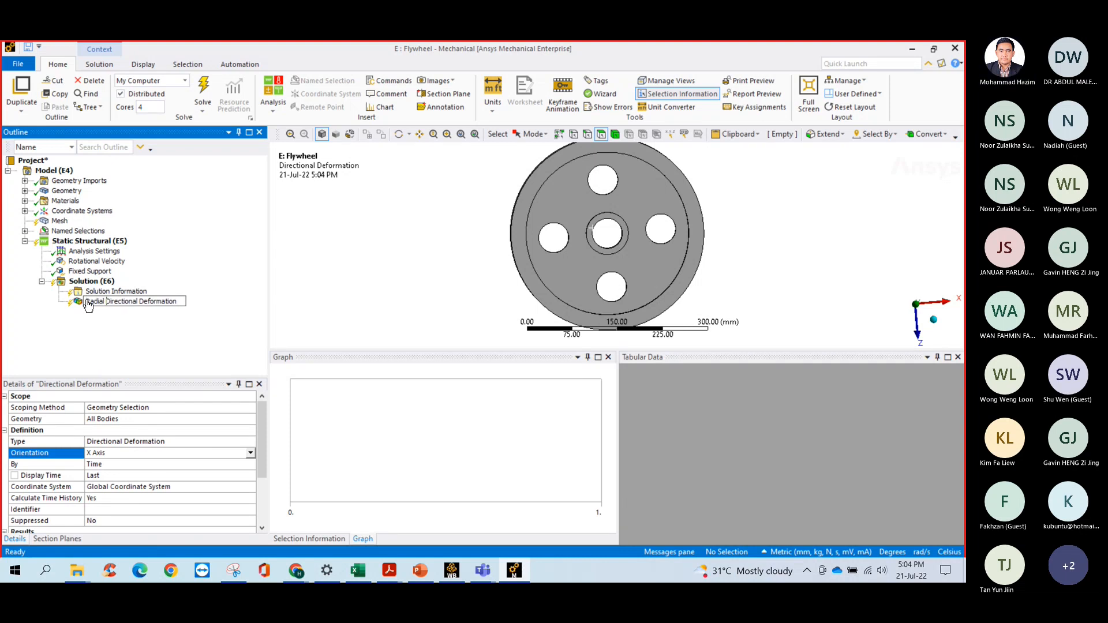
{"action": "key", "text": "Return"}
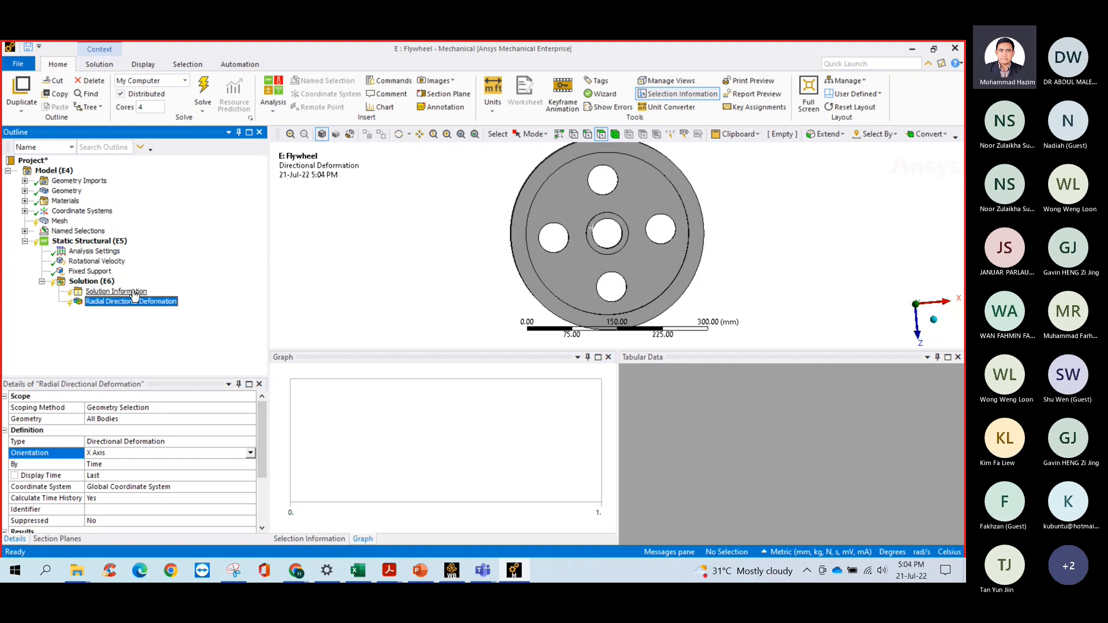
Add an Equivalent (von-Mises) Stress result for all bodies and solve the flywheel analysis.
{"action": "right_click", "coordinate": [124, 301]}
{"action": "mouse_move", "coordinate": [152, 308]}
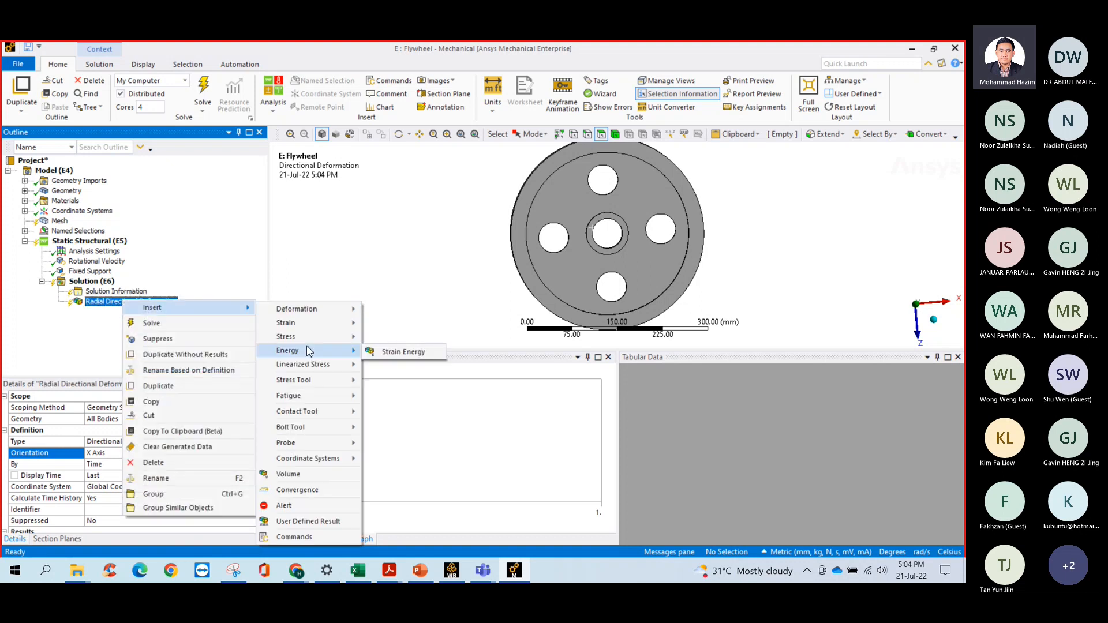
{"action": "mouse_move", "coordinate": [295, 336]}
{"action": "left_click", "coordinate": [428, 343]}
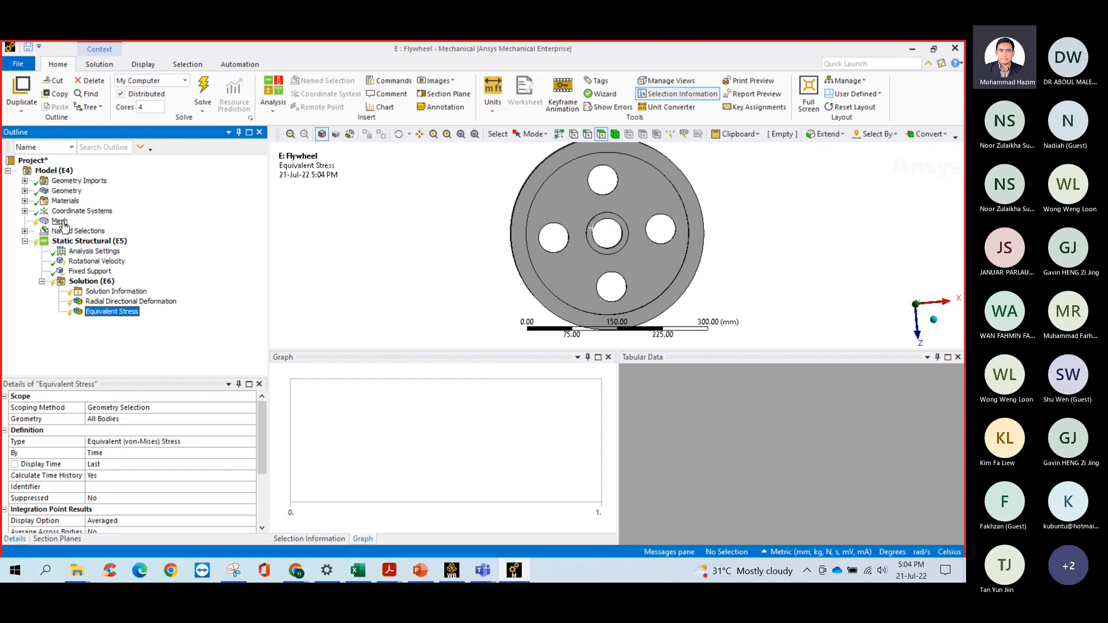
{"action": "left_click", "coordinate": [207, 88]}
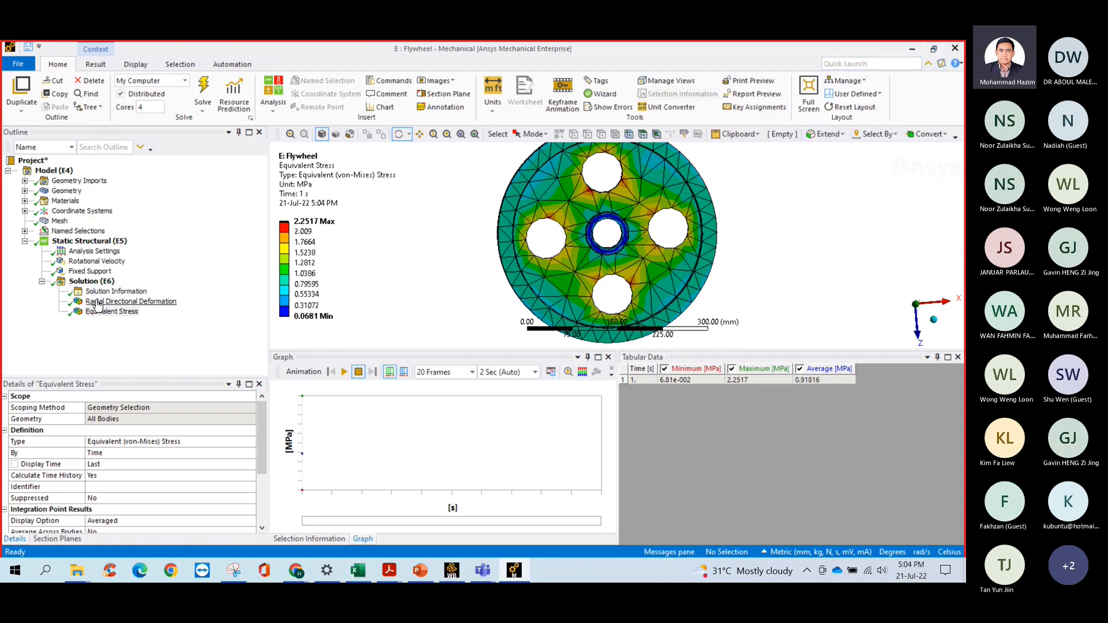
Check the node and element statistics of the flywheel mesh, and close the Flywheel analysis.
{"action": "left_click", "coordinate": [59, 221]}
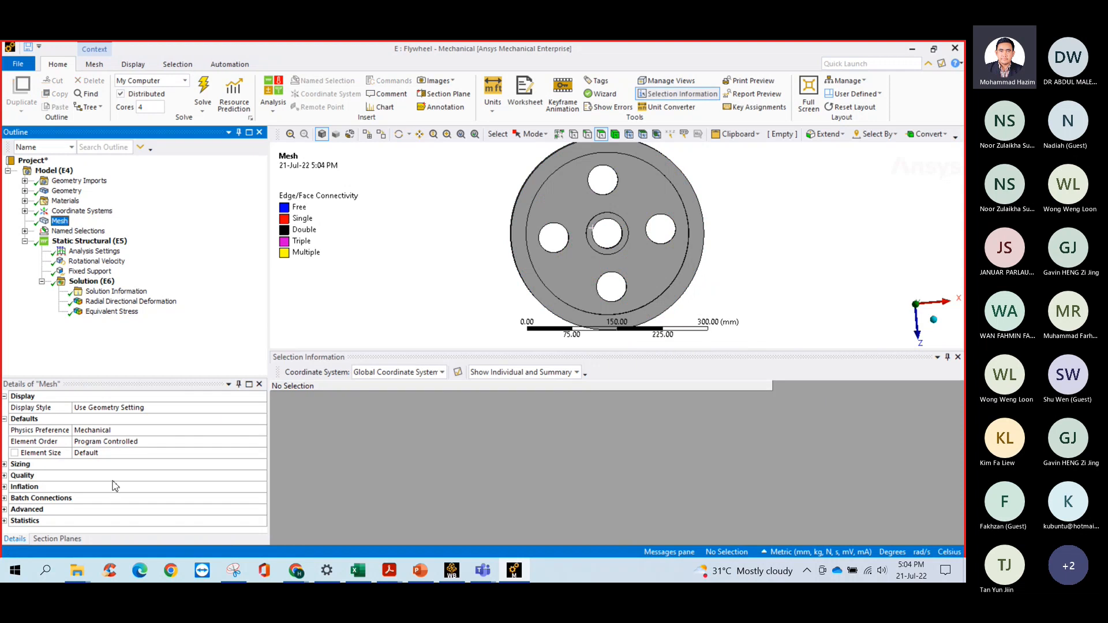
{"action": "left_click", "coordinate": [5, 521]}
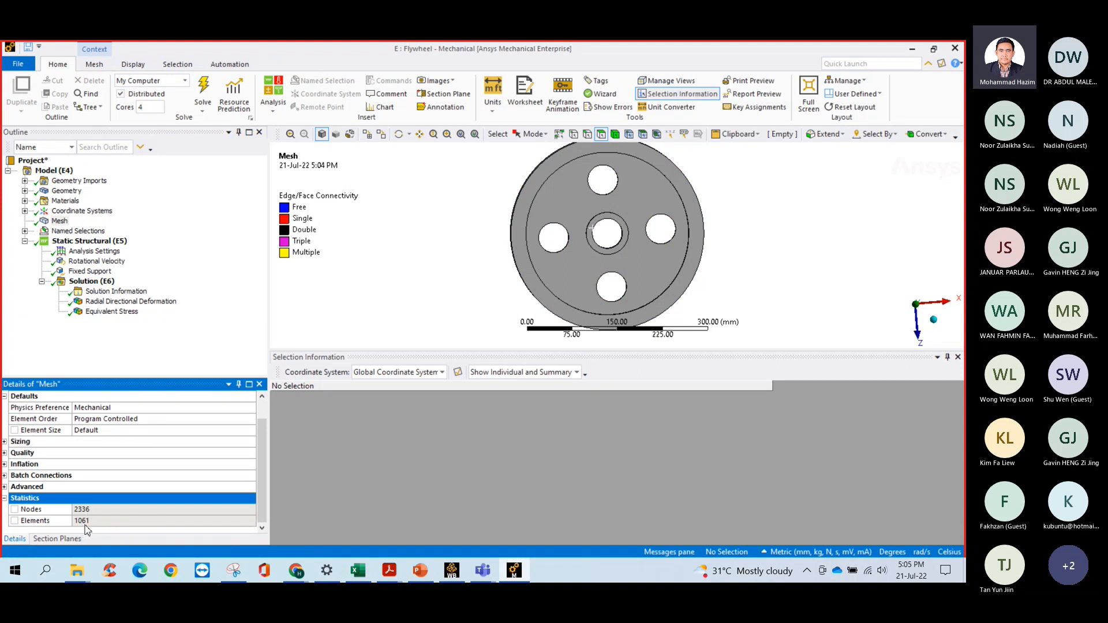
{"action": "scroll", "coordinate": [335, 257], "scroll_direction": "up", "scroll_amount": 1}
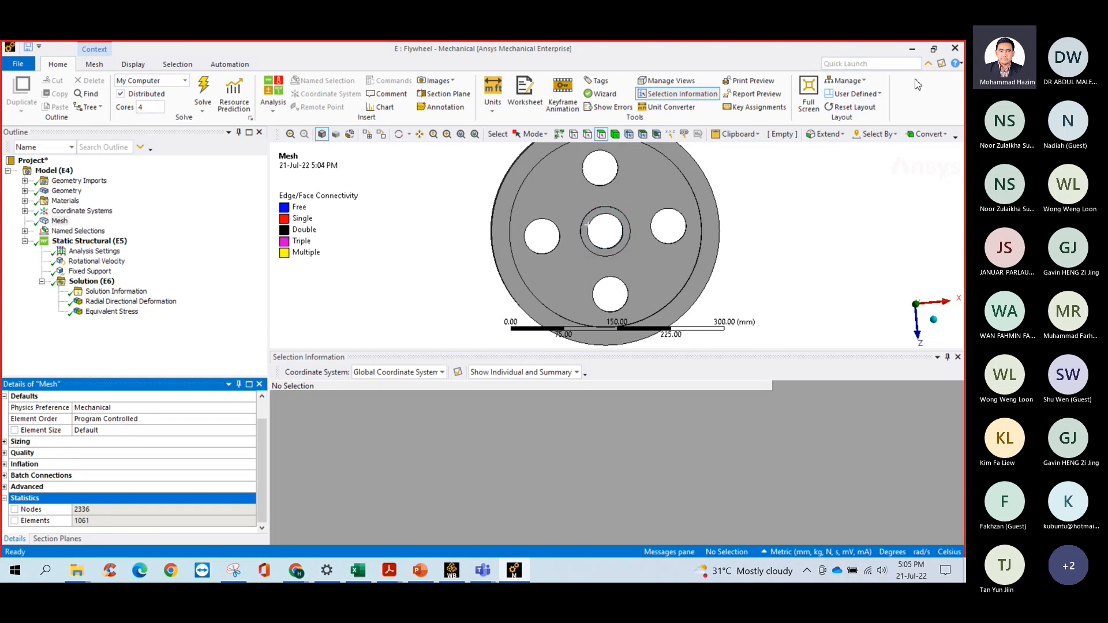
{"action": "left_click", "coordinate": [956, 50]}
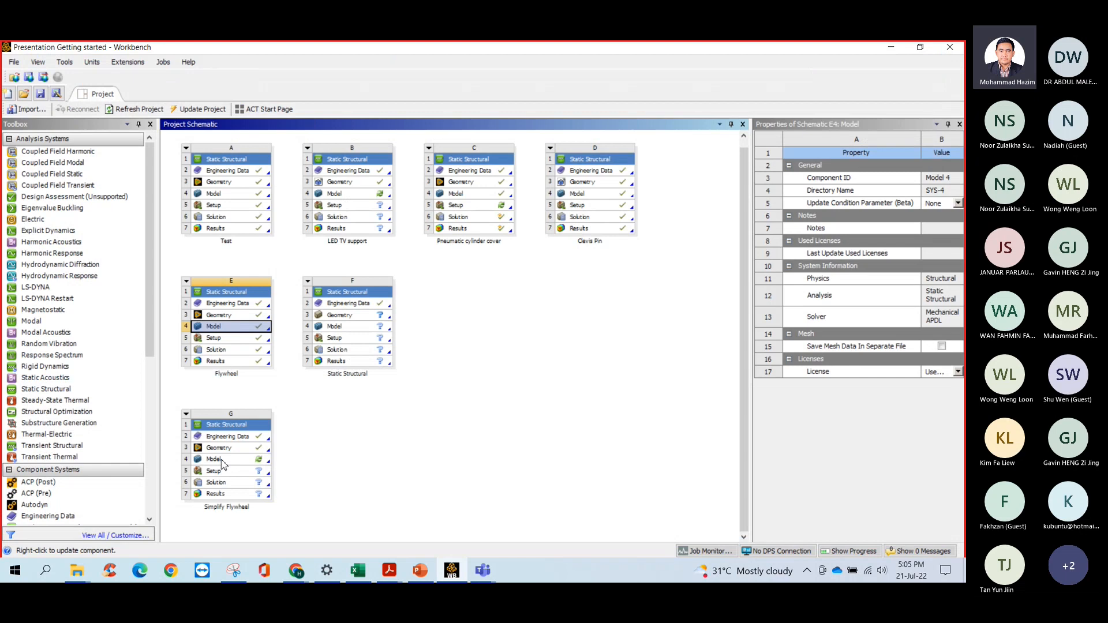
Open the Simplify Flywheel geometry in DesignModeler and generate its imported geometry.
{"action": "left_click", "coordinate": [222, 460]}
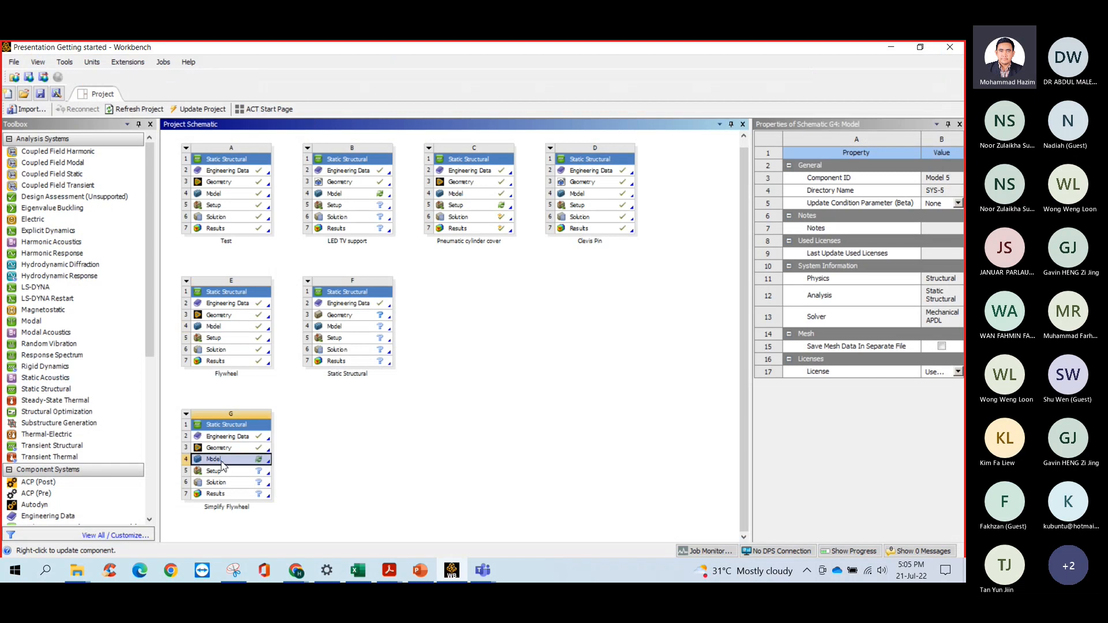
{"action": "left_click", "coordinate": [220, 449]}
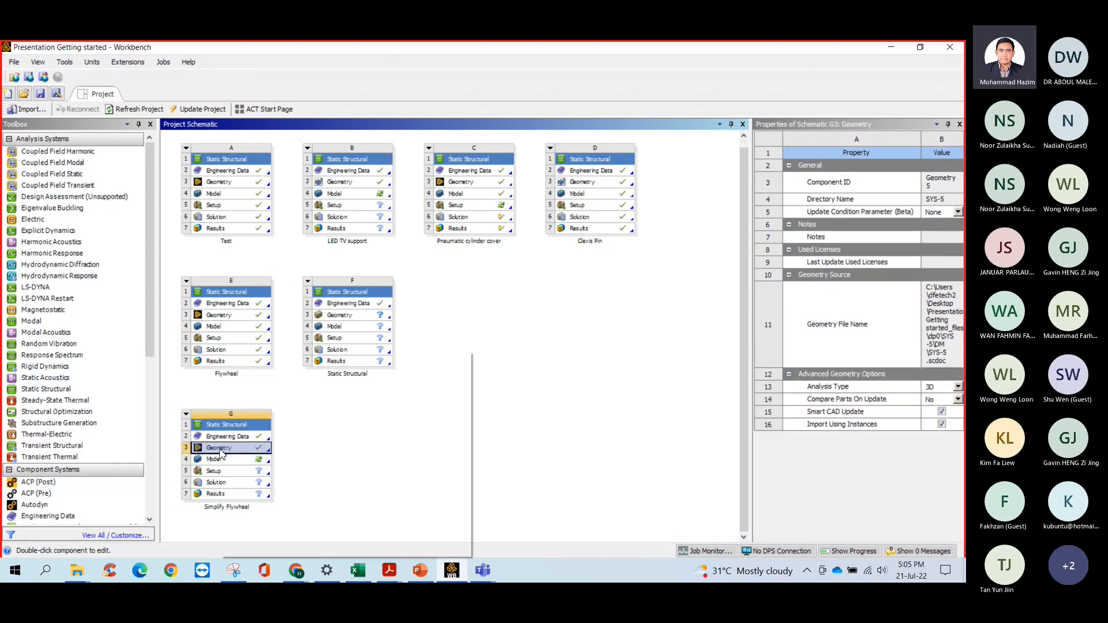
{"action": "right_click", "coordinate": [221, 451]}
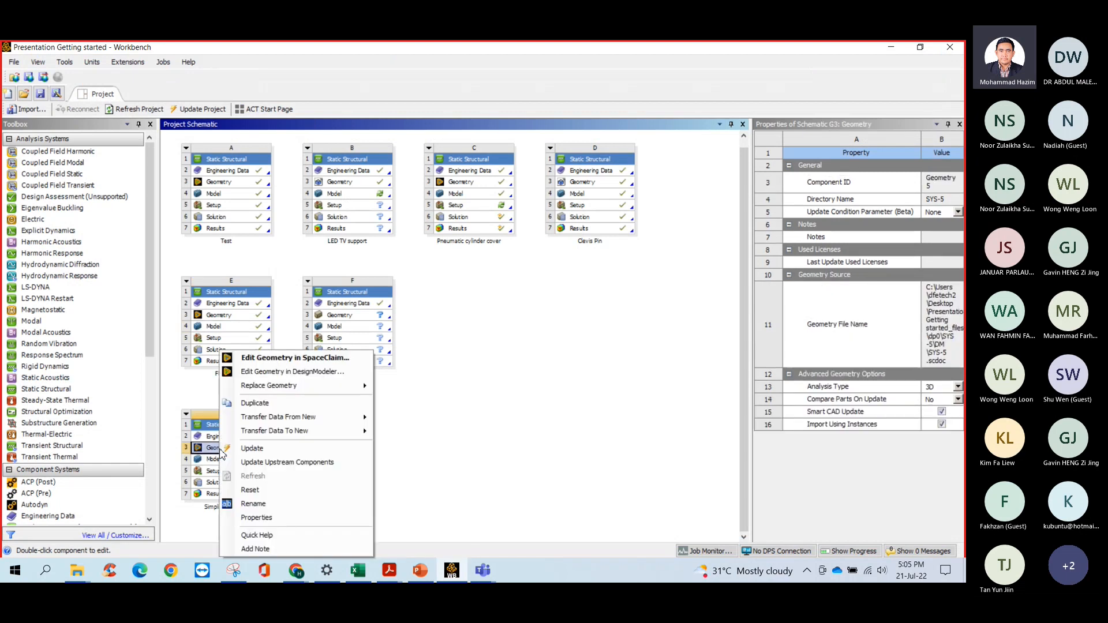
{"action": "left_click", "coordinate": [292, 372]}
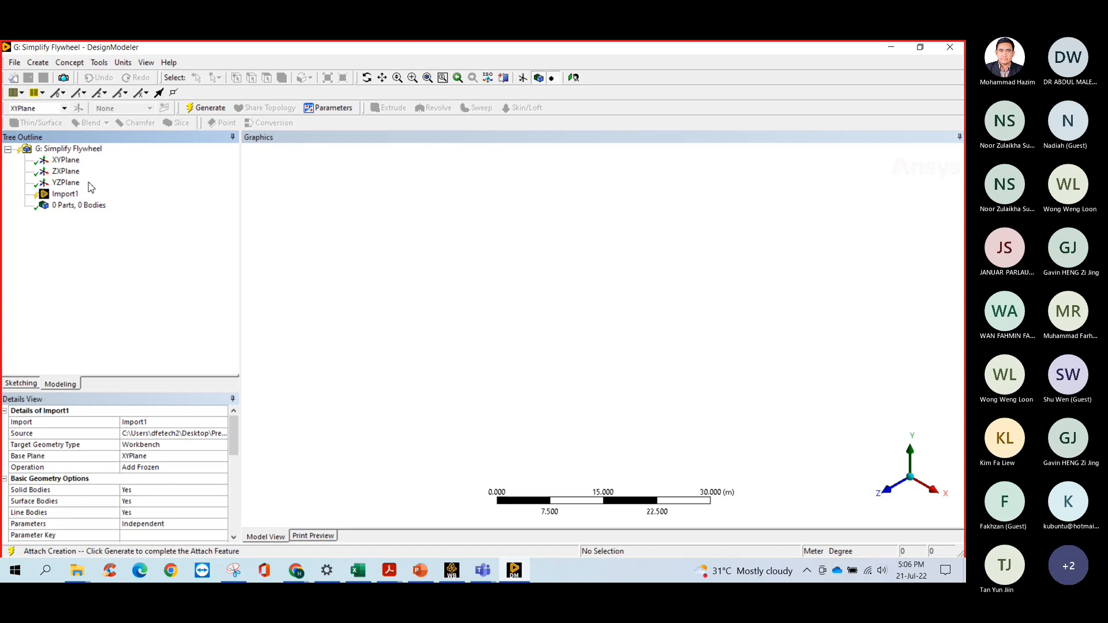
{"action": "right_click", "coordinate": [66, 196]}
{"action": "left_click", "coordinate": [97, 213]}
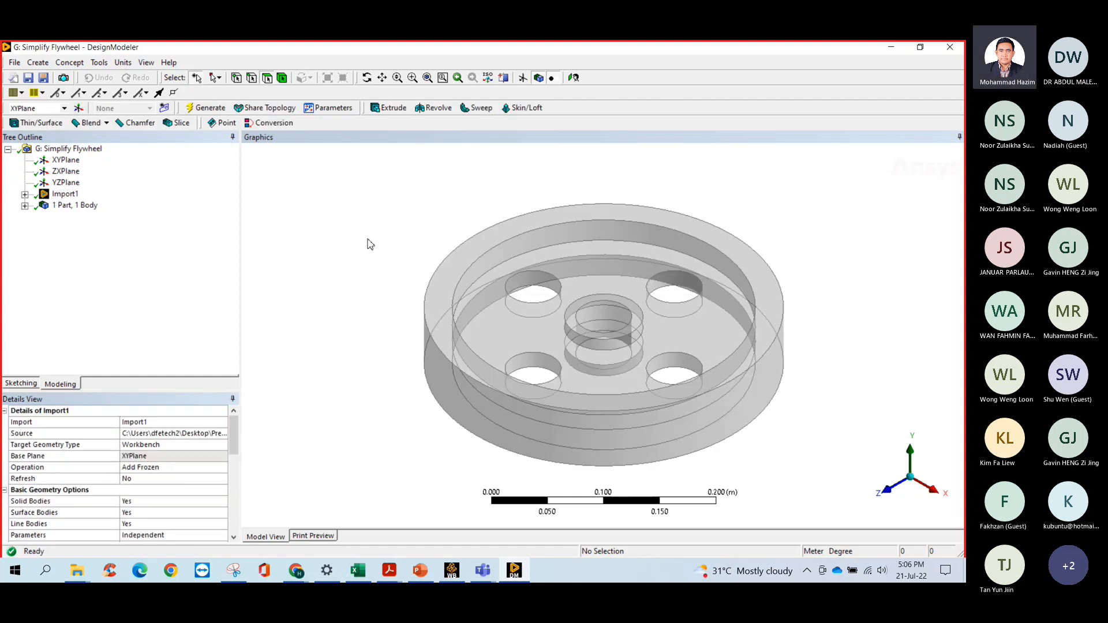
Switch off the transparent display of the frozen flywheel body so it is drawn as an opaque solid.
{"action": "middle_click_drag", "start_coordinate": [366, 239], "coordinate": [358, 279]}
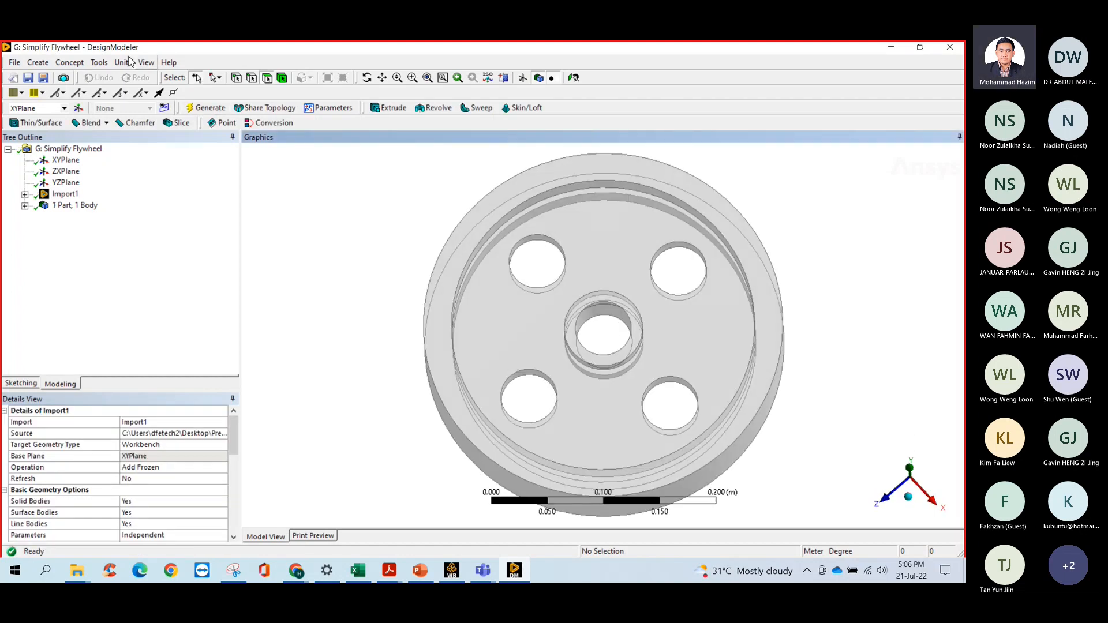
{"action": "left_click", "coordinate": [147, 63]}
{"action": "left_click", "coordinate": [170, 133]}
{"action": "mouse_move", "coordinate": [408, 225]}
{"action": "middle_mouse_down"}
{"action": "mouse_move", "coordinate": [508, 228]}
{"action": "mouse_move", "coordinate": [431, 245]}
{"action": "mouse_move", "coordinate": [586, 291]}
{"action": "mouse_move", "coordinate": [577, 291]}
{"action": "middle_mouse_up"}
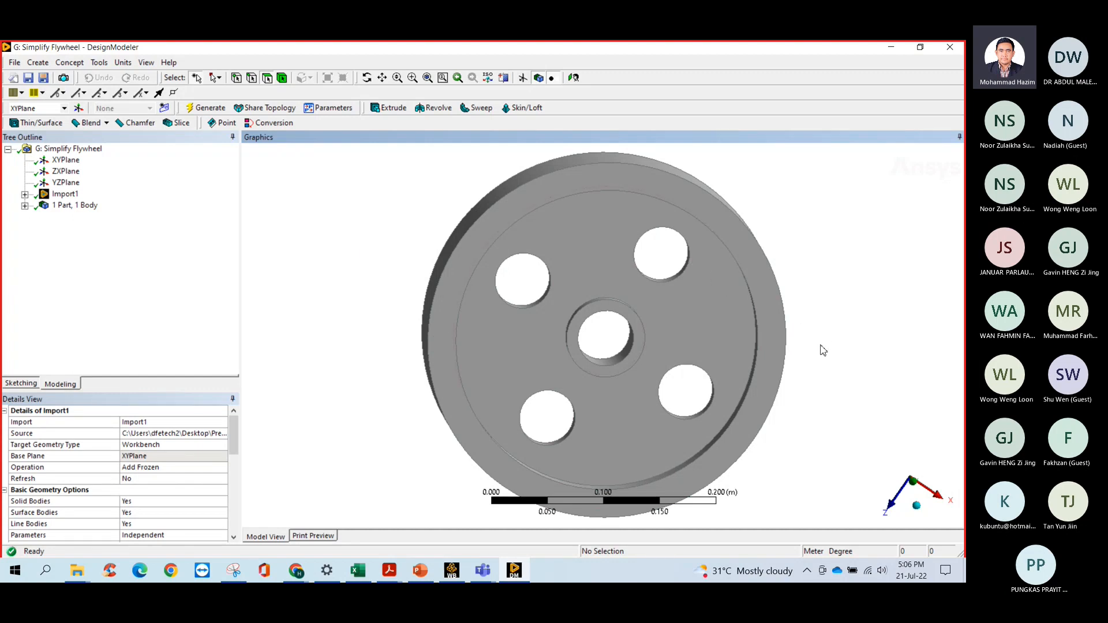
Add a Symmetry feature that uses the XYPlane as its symmetry plane and generate it to halve the flywheel.
{"action": "left_click", "coordinate": [94, 65]}
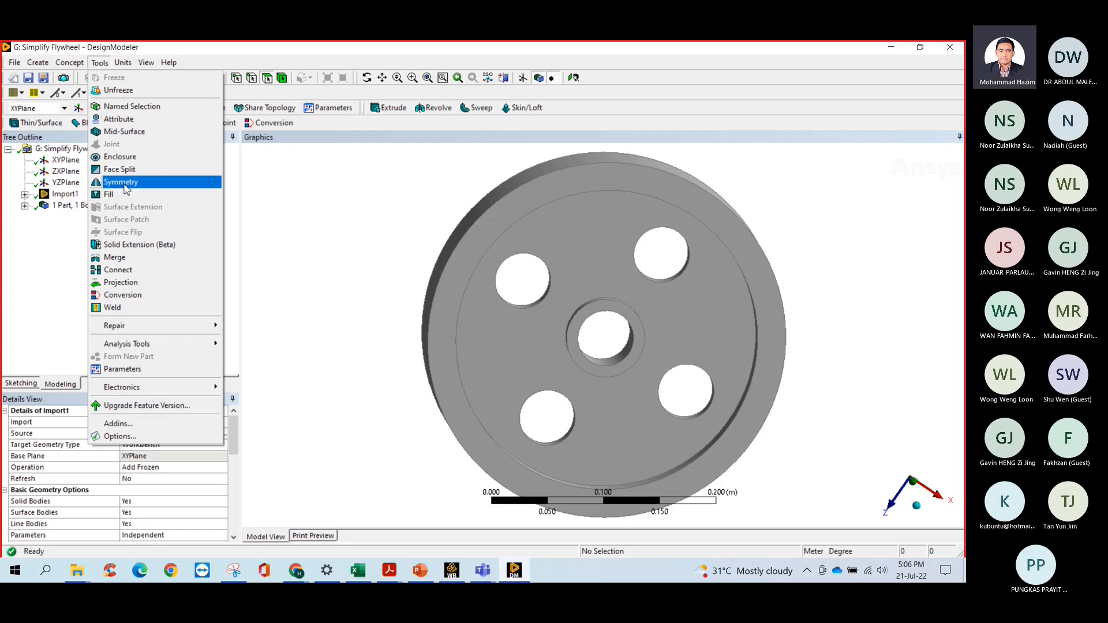
{"action": "left_click", "coordinate": [126, 188]}
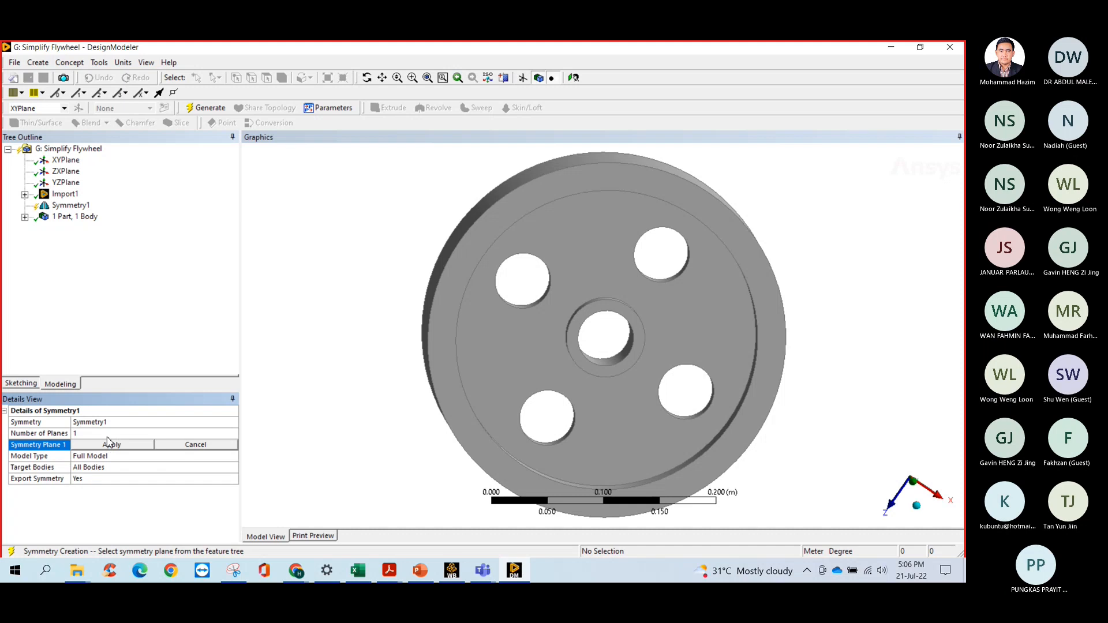
{"action": "left_click", "coordinate": [112, 446]}
{"action": "left_click", "coordinate": [66, 164]}
{"action": "mouse_move", "coordinate": [292, 307]}
{"action": "middle_mouse_down"}
{"action": "mouse_move", "coordinate": [239, 314]}
{"action": "mouse_move", "coordinate": [260, 294]}
{"action": "mouse_move", "coordinate": [242, 344]}
{"action": "mouse_move", "coordinate": [225, 344]}
{"action": "mouse_move", "coordinate": [219, 392]}
{"action": "middle_mouse_up"}
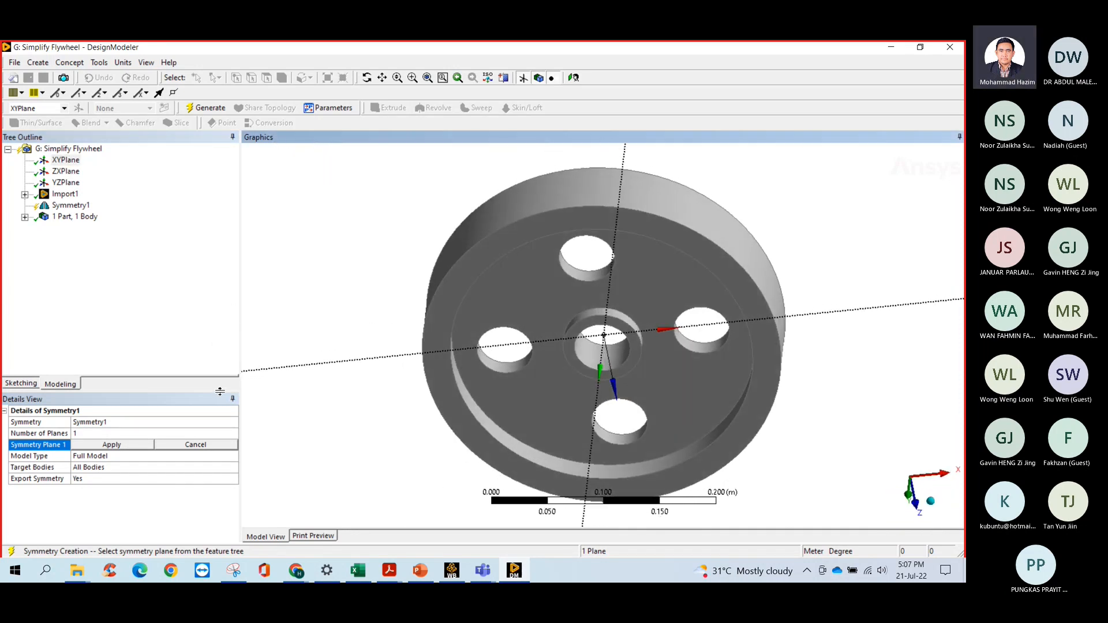
{"action": "left_click", "coordinate": [128, 445]}
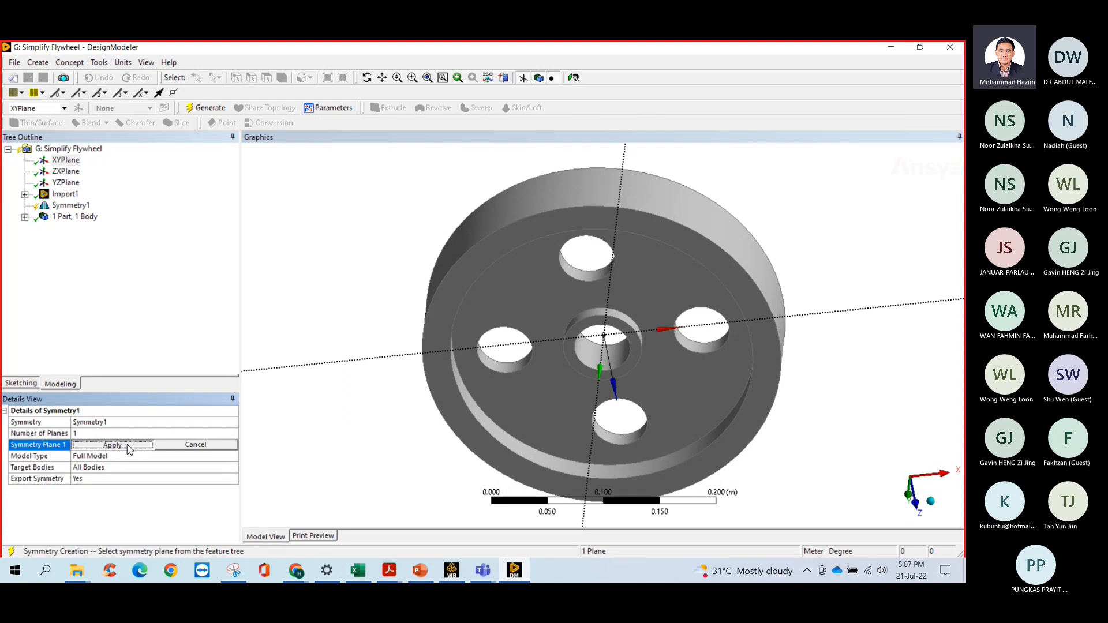
{"action": "left_click", "coordinate": [127, 444]}
{"action": "left_click", "coordinate": [105, 446]}
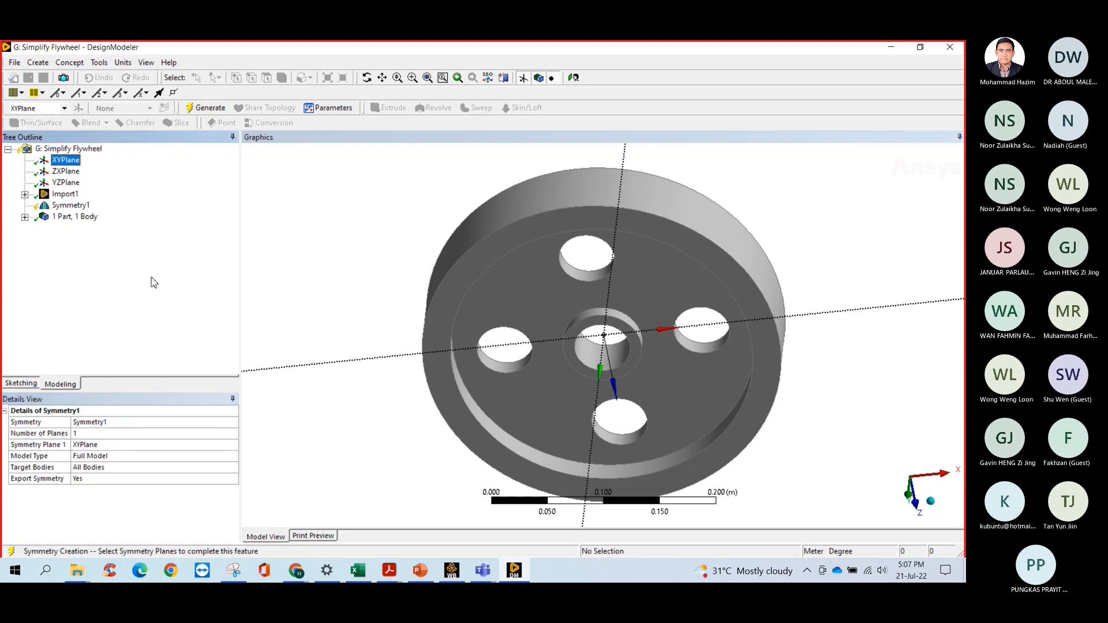
{"action": "right_click", "coordinate": [72, 206]}
{"action": "left_click", "coordinate": [123, 229]}
{"action": "middle_click_drag", "start_coordinate": [434, 301], "coordinate": [582, 316]}
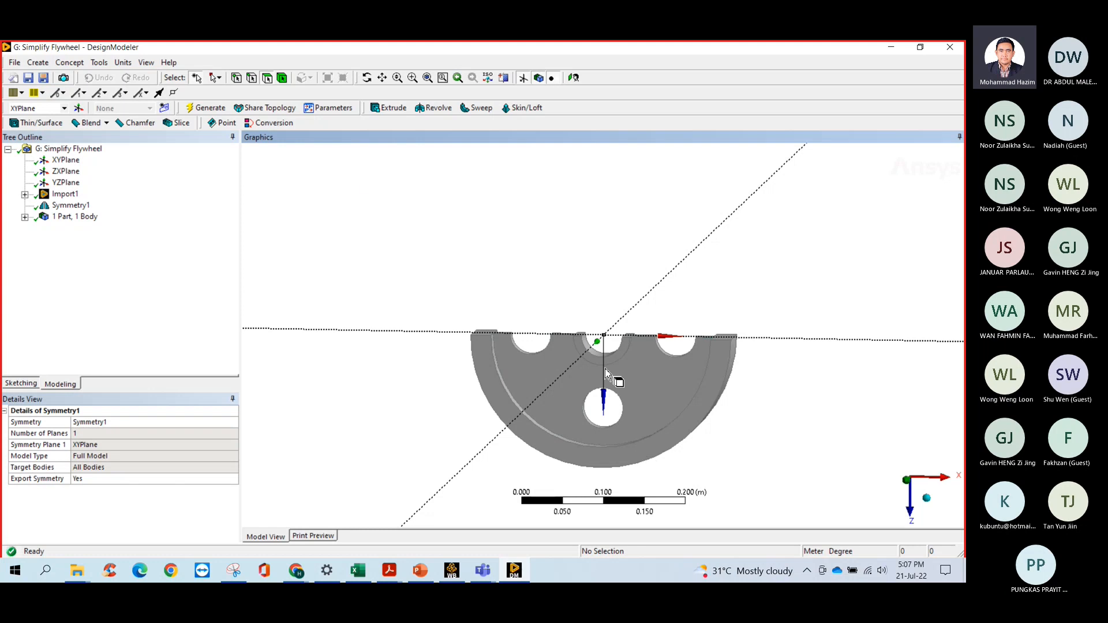
Add a second Symmetry feature using the YZPlane and generate it to reduce the half flywheel to a quarter.
{"action": "left_click", "coordinate": [99, 62]}
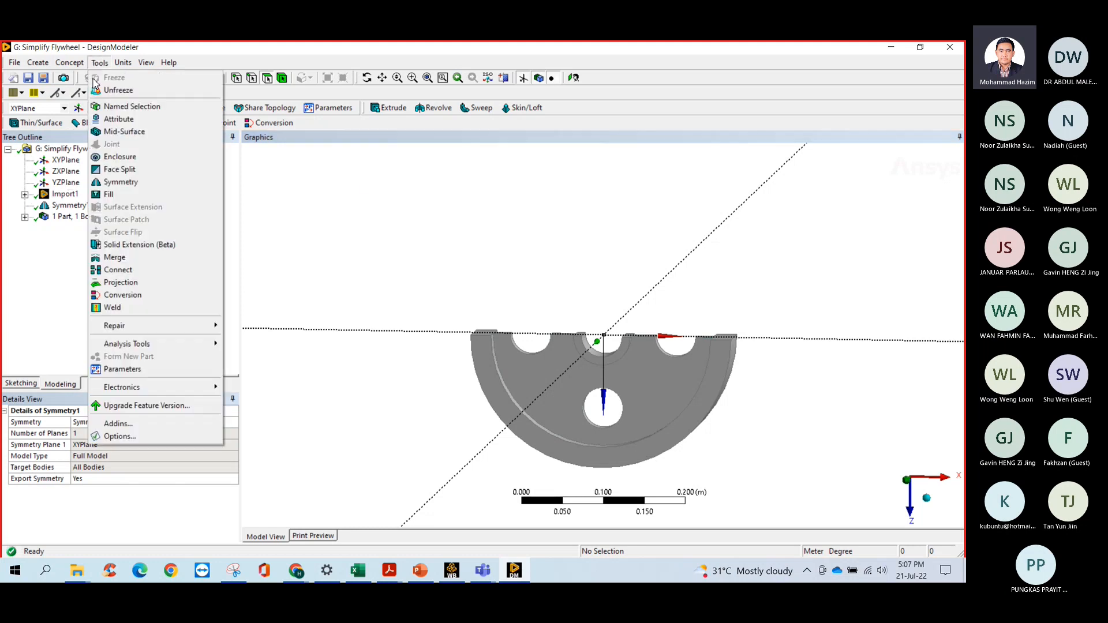
{"action": "left_click", "coordinate": [118, 182]}
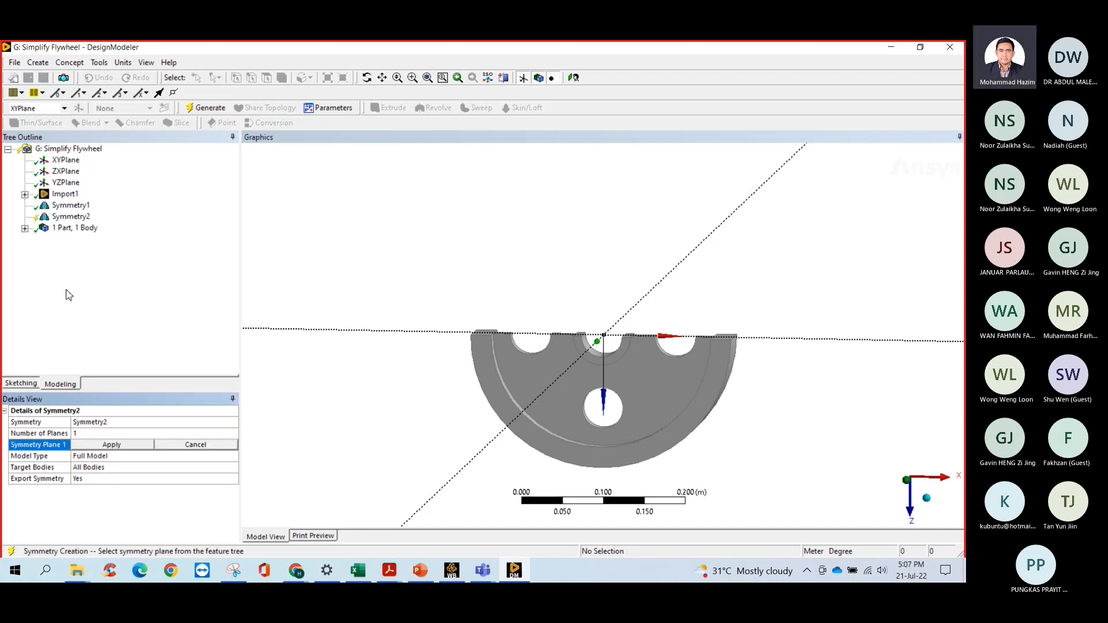
{"action": "left_click", "coordinate": [74, 183]}
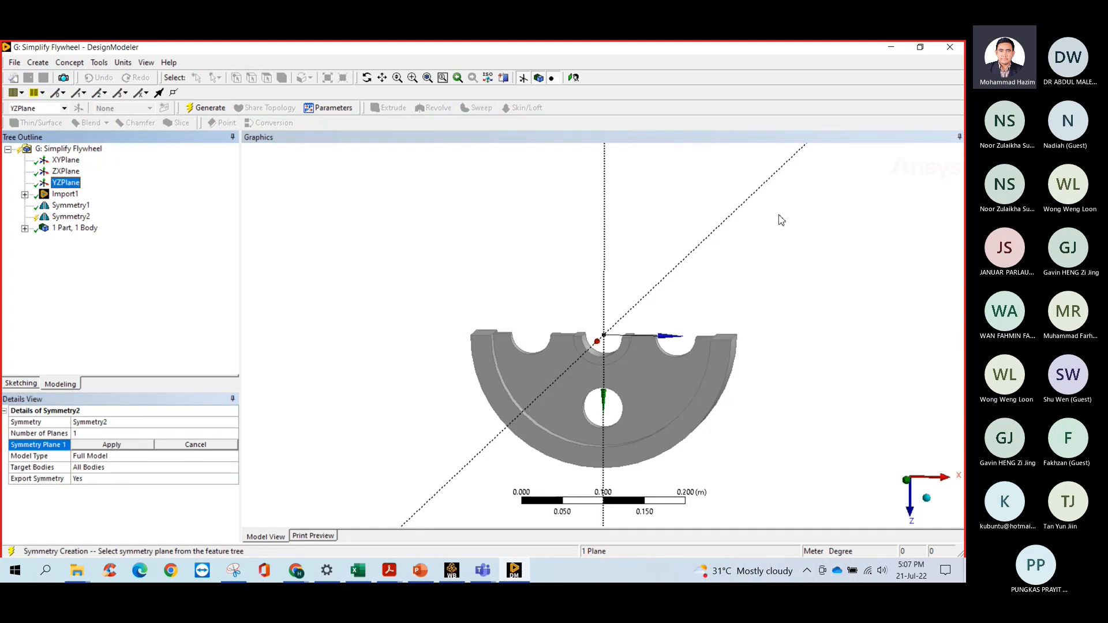
{"action": "left_click", "coordinate": [128, 447]}
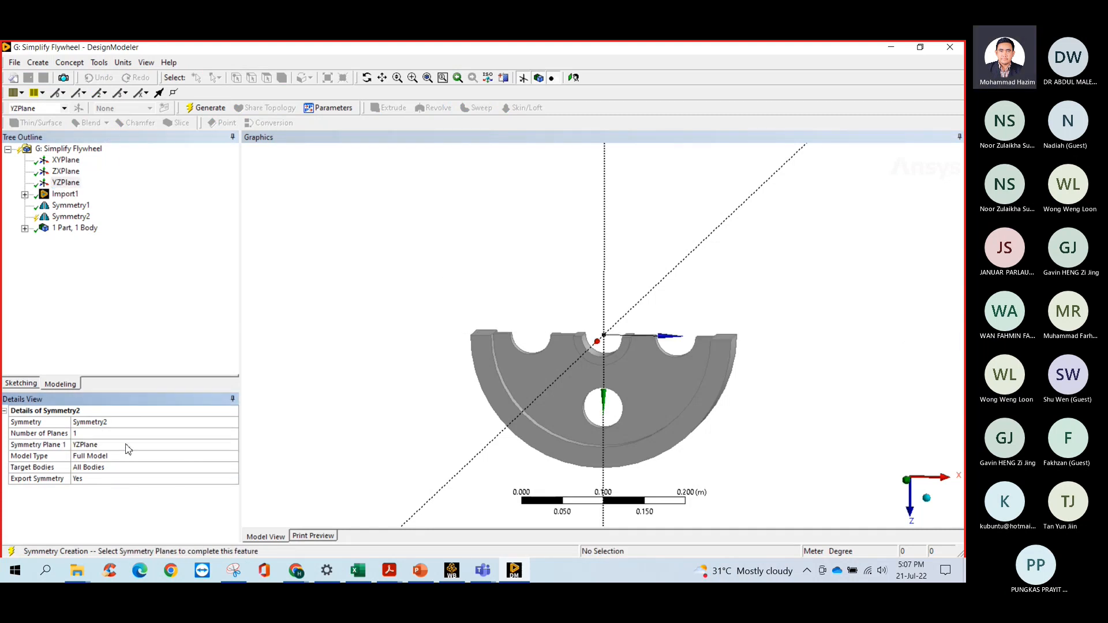
{"action": "right_click", "coordinate": [72, 218]}
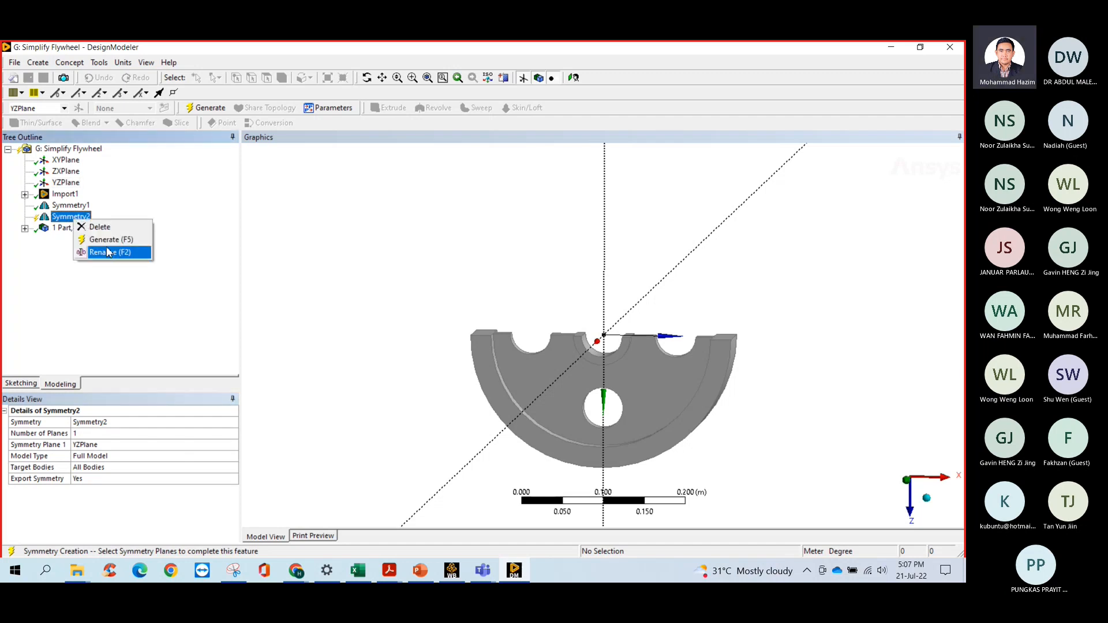
{"action": "left_click", "coordinate": [109, 240]}
{"action": "middle_click_drag", "start_coordinate": [595, 400], "coordinate": [565, 360]}
{"action": "middle_click_drag", "start_coordinate": [654, 386], "coordinate": [634, 385]}
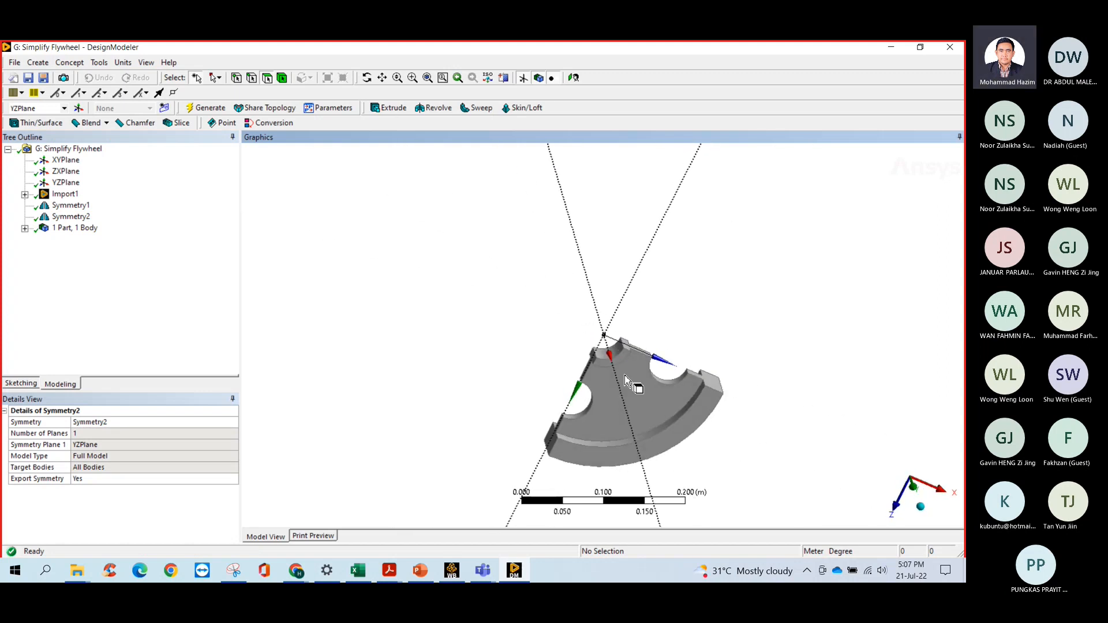
{"action": "middle_click_drag", "start_coordinate": [558, 336], "coordinate": [511, 329]}
{"action": "middle_click_drag", "start_coordinate": [632, 372], "coordinate": [630, 320]}
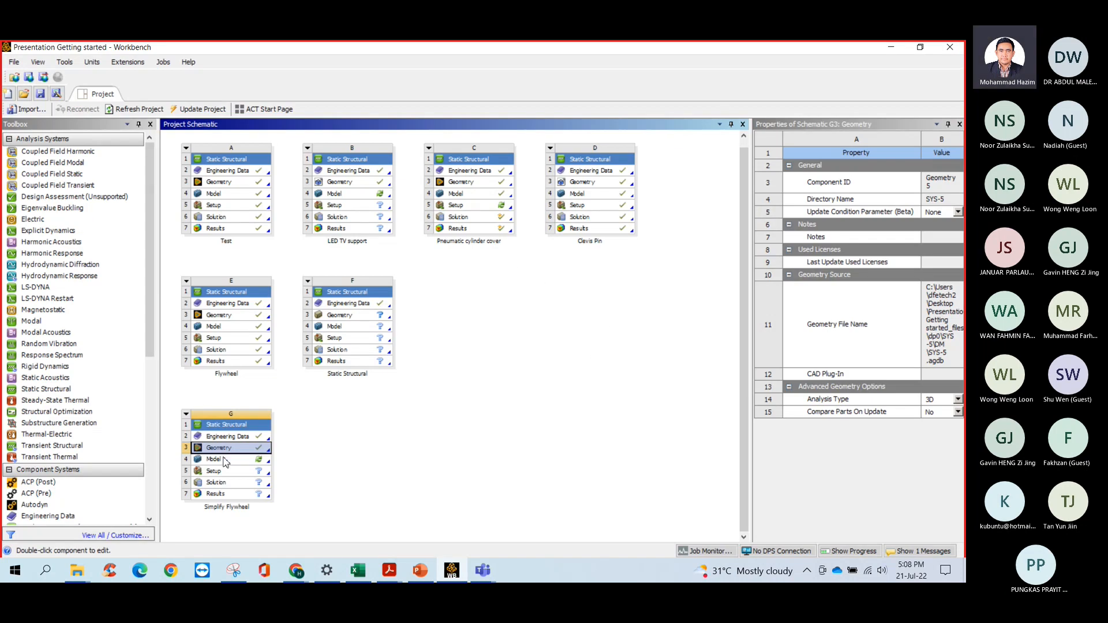
Open the Simplify Flywheel model in Mechanical and check the symmetry regions transferred from the geometry.
{"action": "double_click", "coordinate": [225, 461]}
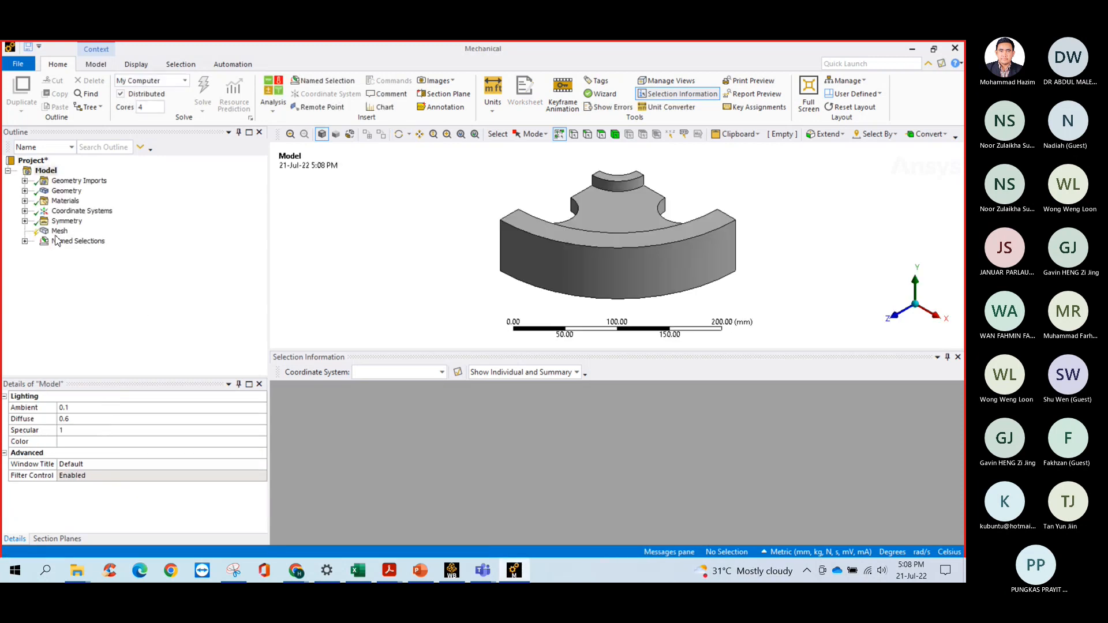
{"action": "middle_click_drag", "start_coordinate": [542, 227], "coordinate": [510, 236]}
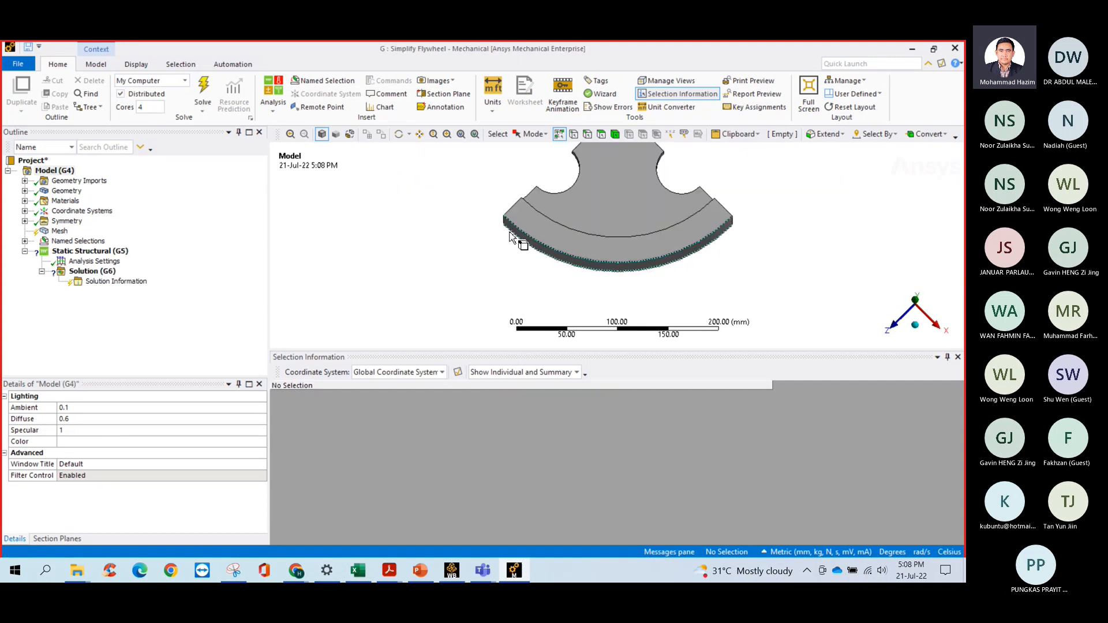
{"action": "scroll", "coordinate": [510, 237], "scroll_direction": "down", "scroll_amount": 3}
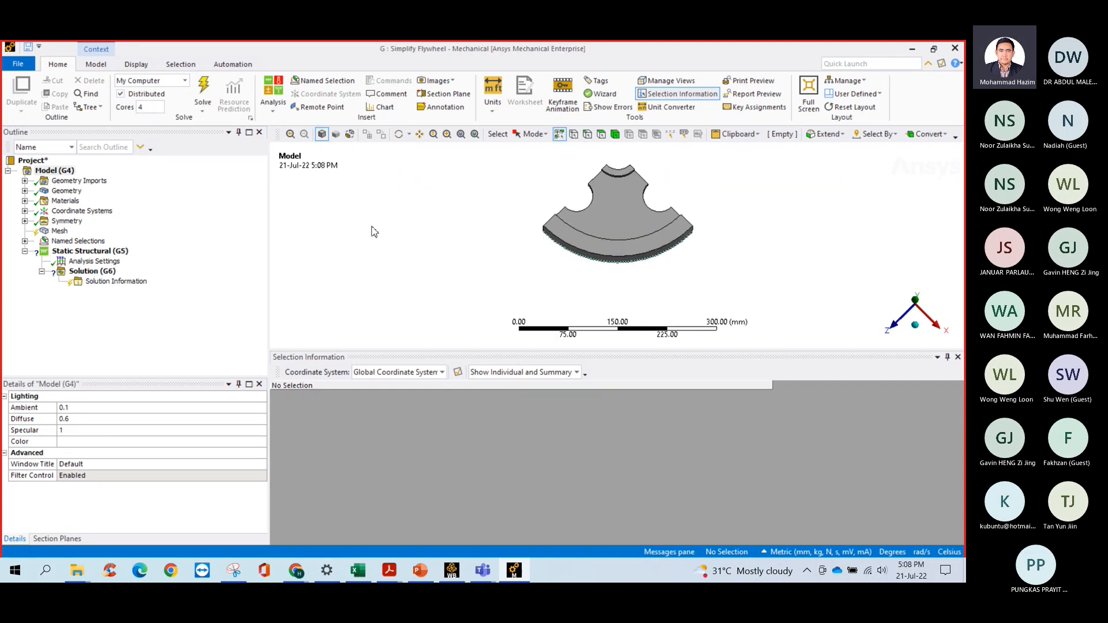
{"action": "left_click", "coordinate": [24, 222]}
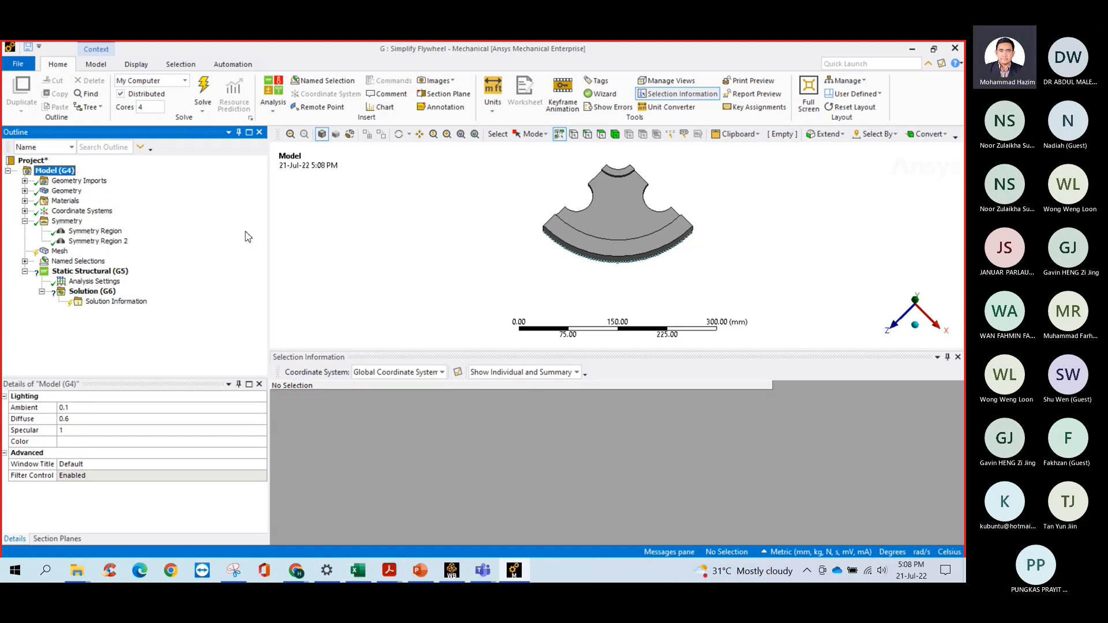
{"action": "middle_click_drag", "start_coordinate": [500, 223], "coordinate": [477, 215]}
Generate the quarter flywheel's mesh with the default settings and check its node and element statistics.
{"action": "left_click", "coordinate": [59, 251]}
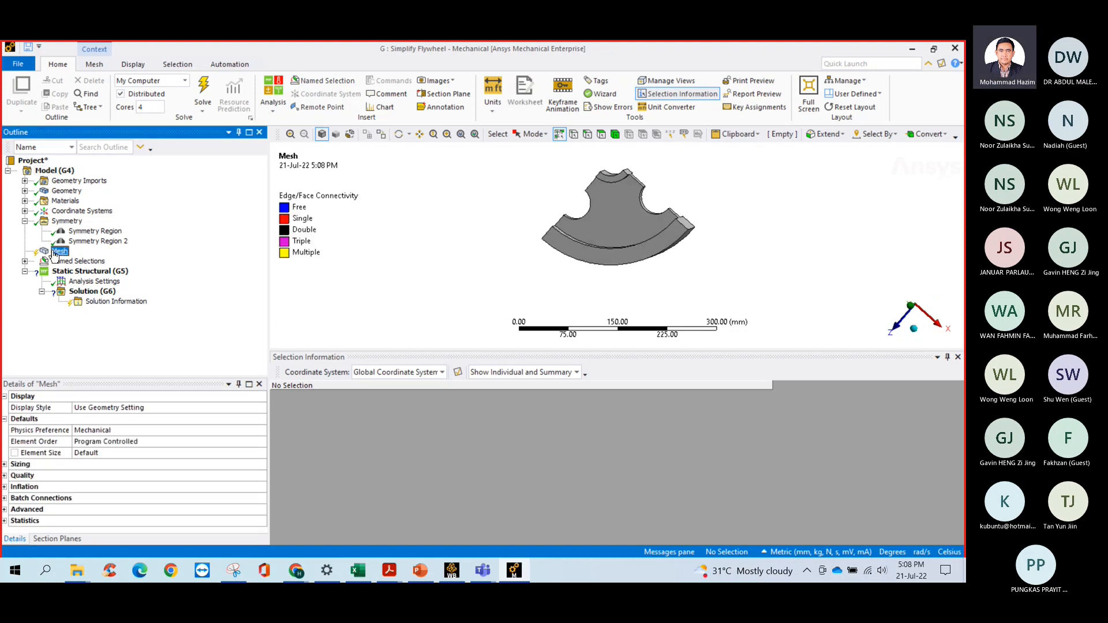
{"action": "right_click", "coordinate": [53, 254]}
{"action": "left_click", "coordinate": [104, 286]}
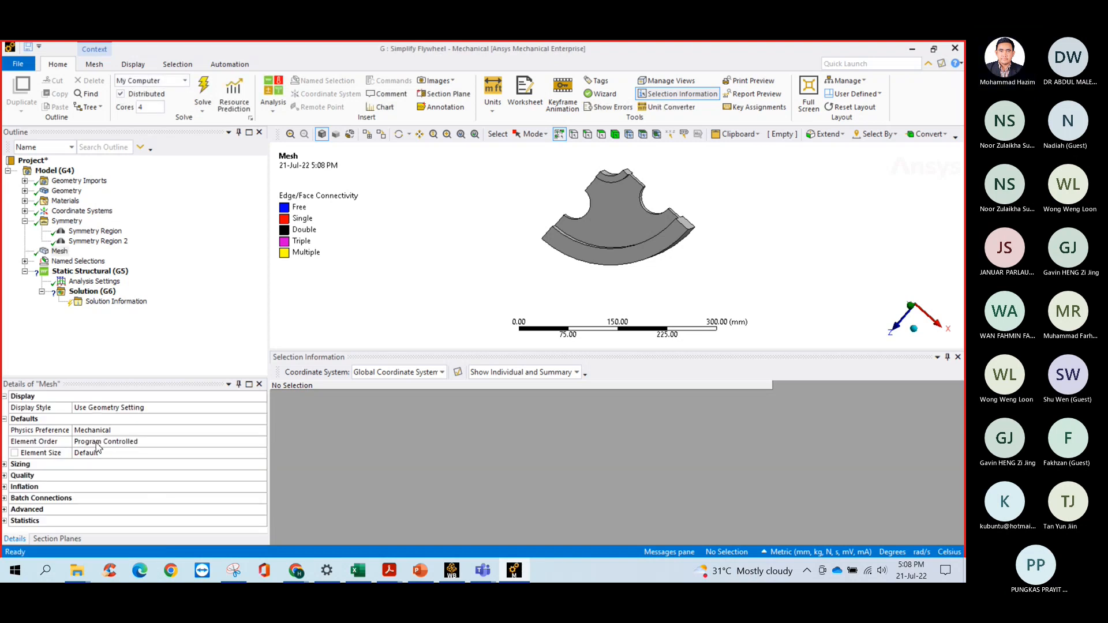
{"action": "left_click", "coordinate": [4, 521]}
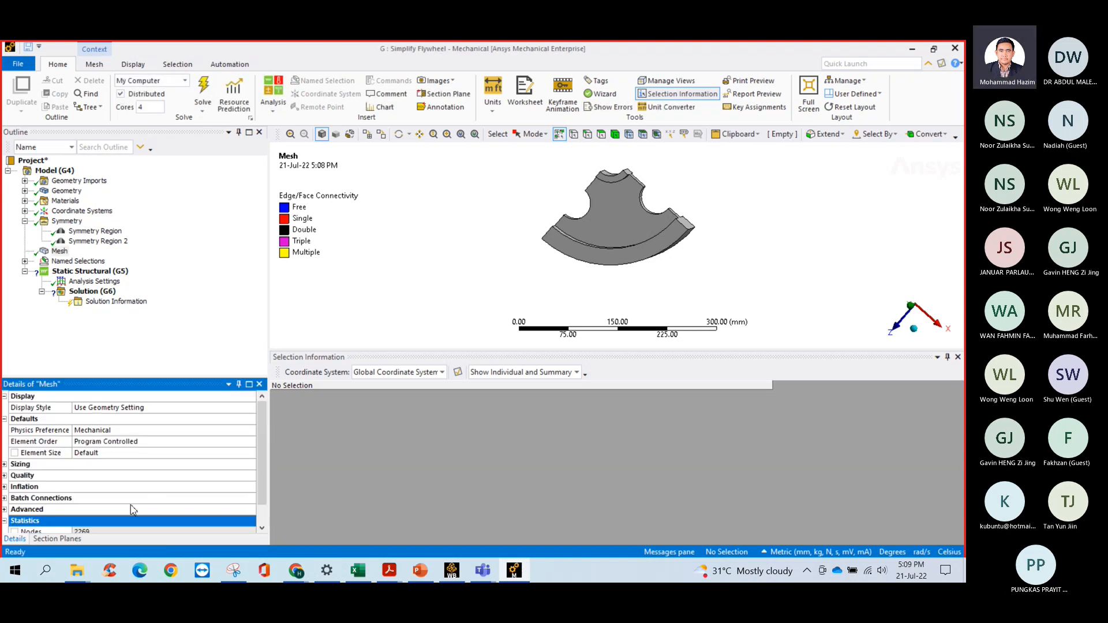
{"action": "scroll", "coordinate": [133, 510], "scroll_direction": "down", "scroll_amount": 2}
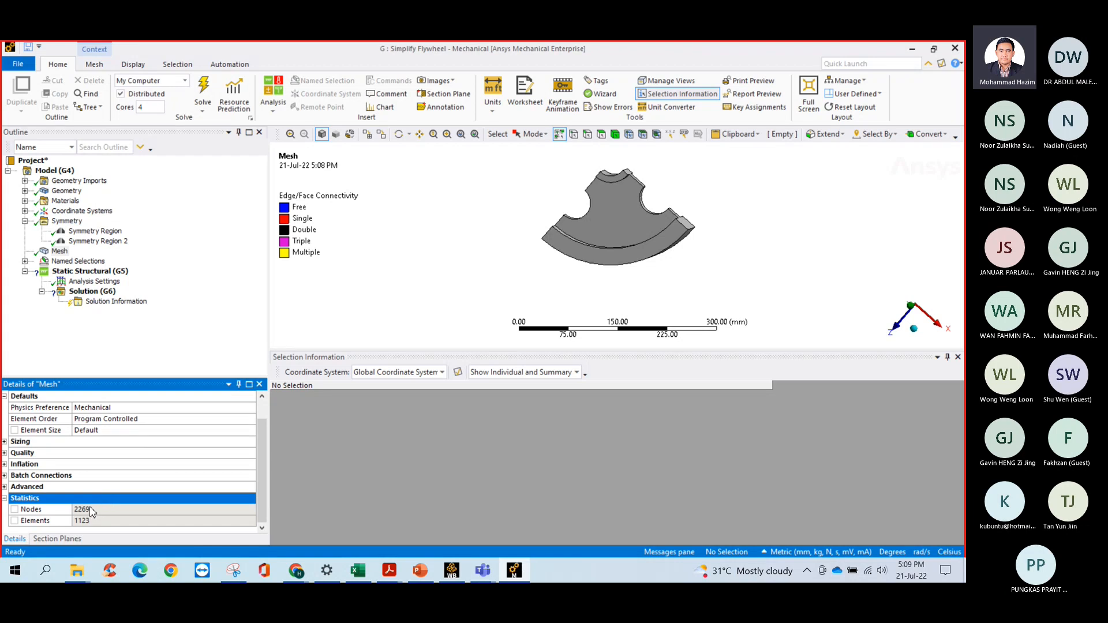
{"action": "left_click", "coordinate": [168, 343]}
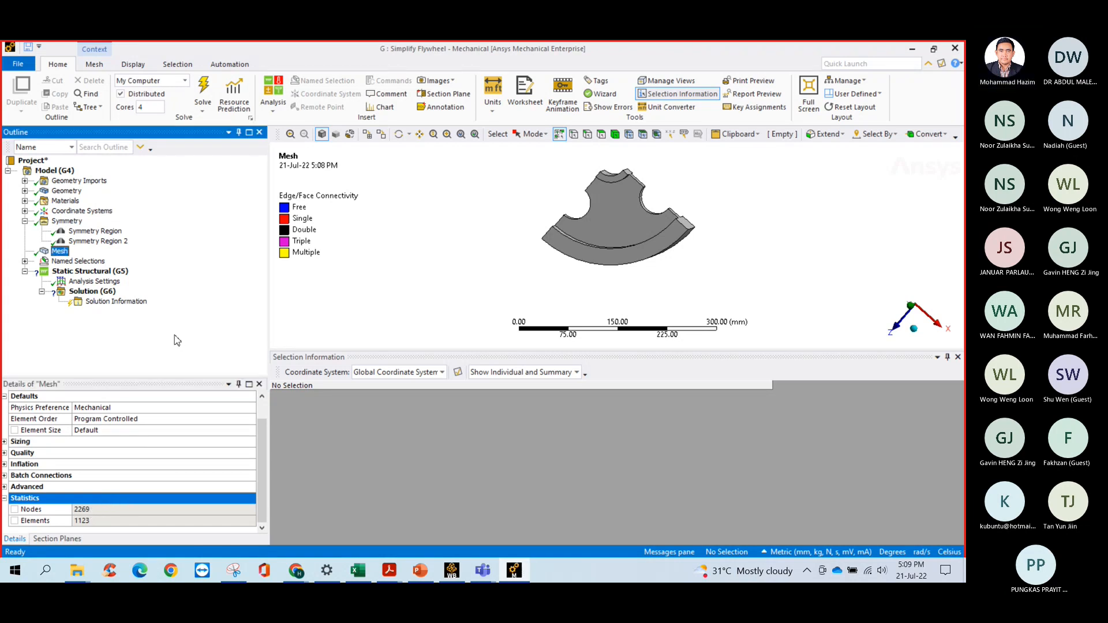
Insert a Fixed Support in the static structural analysis and apply it to the quarter flywheel's inner cylindrical bore face.
{"action": "middle_click_drag", "start_coordinate": [500, 237], "coordinate": [456, 288]}
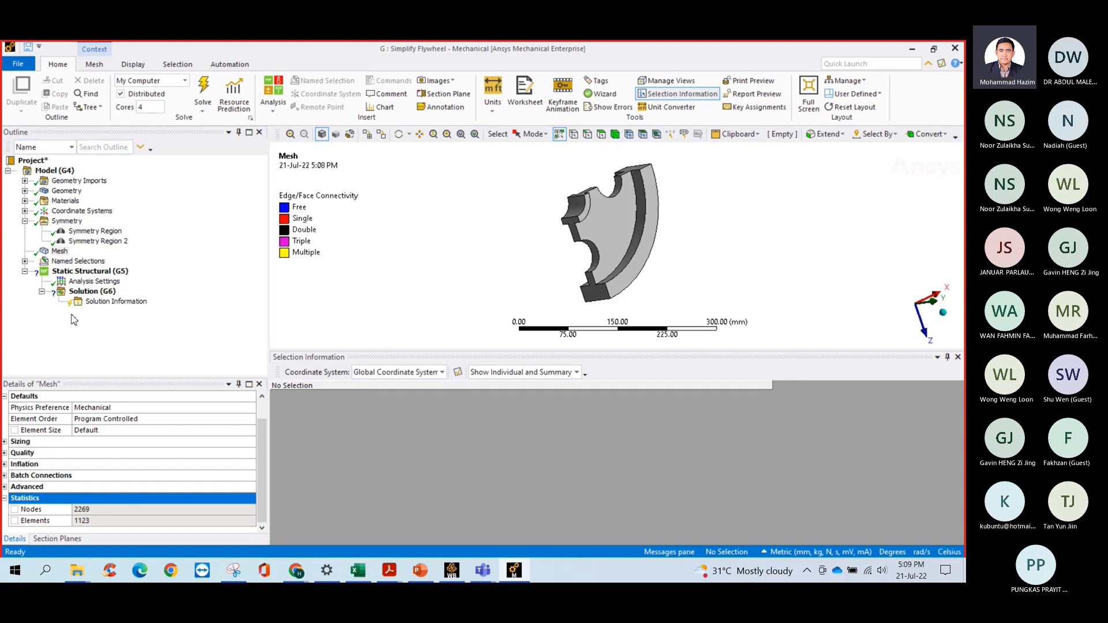
{"action": "right_click", "coordinate": [72, 271]}
{"action": "mouse_move", "coordinate": [174, 277]}
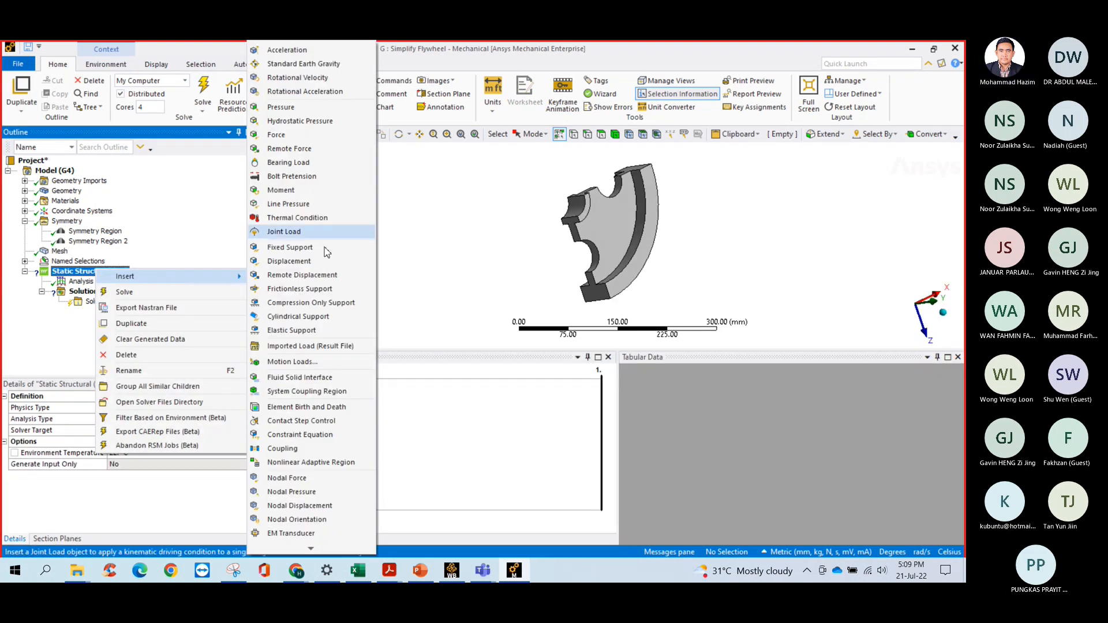
{"action": "left_click", "coordinate": [297, 247]}
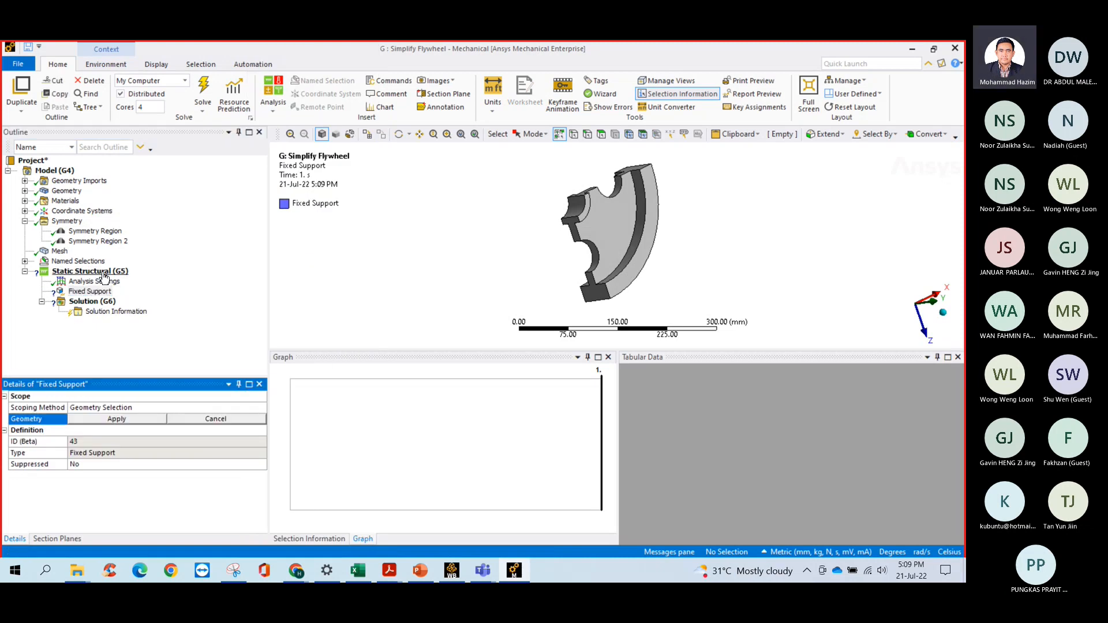
{"action": "right_click", "coordinate": [103, 273]}
{"action": "mouse_move", "coordinate": [173, 279]}
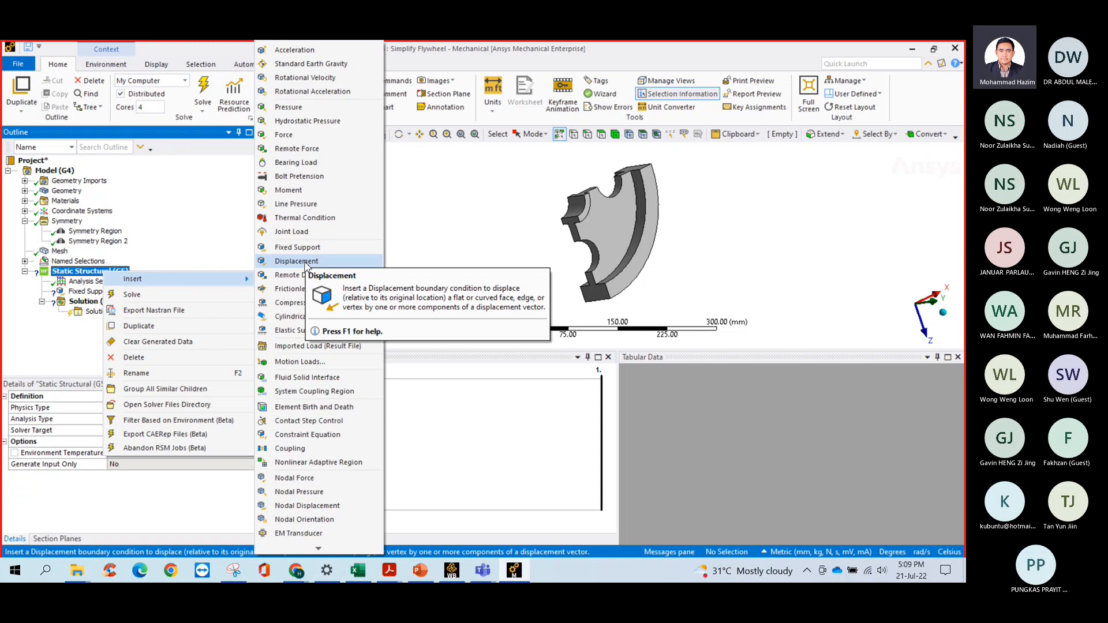
{"action": "left_click", "coordinate": [498, 241]}
{"action": "left_click", "coordinate": [89, 291]}
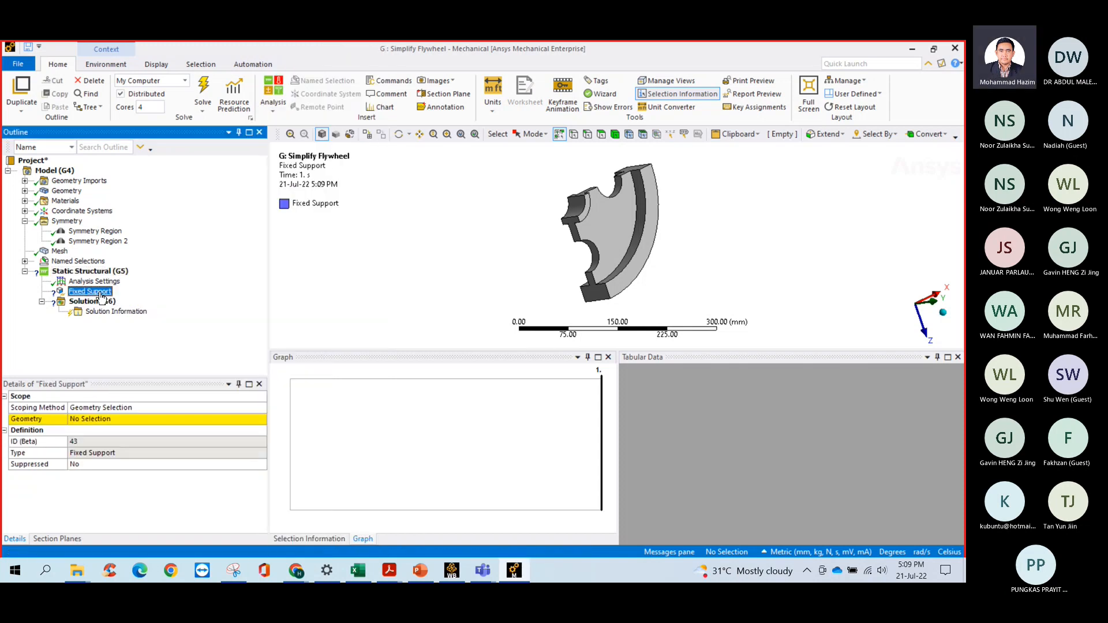
{"action": "left_click", "coordinate": [575, 209]}
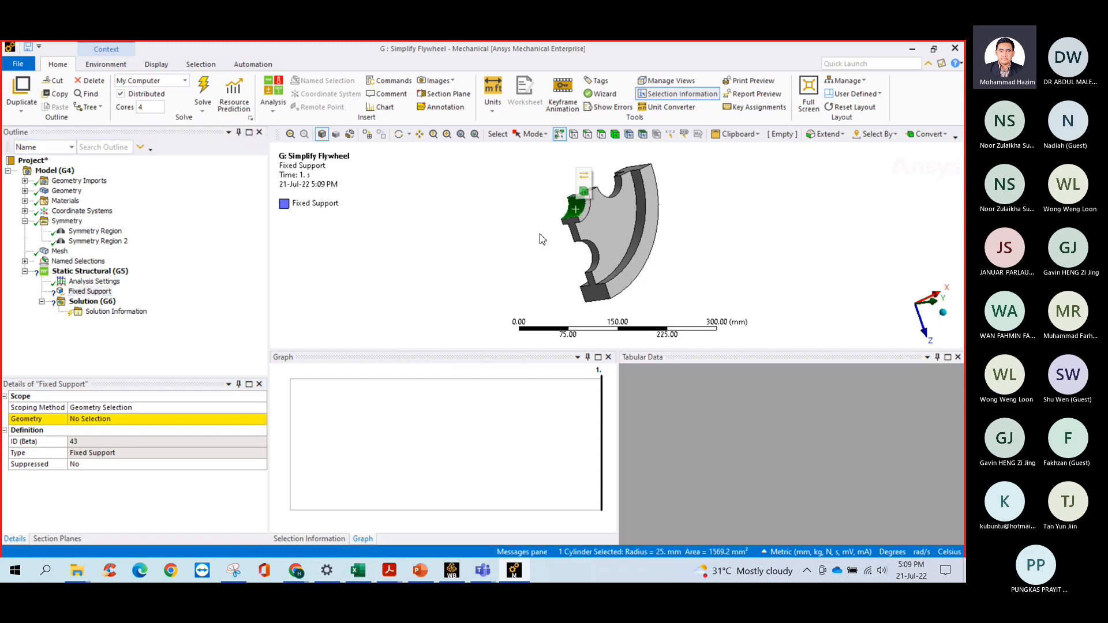
{"action": "left_click", "coordinate": [150, 418]}
{"action": "left_click", "coordinate": [135, 420]}
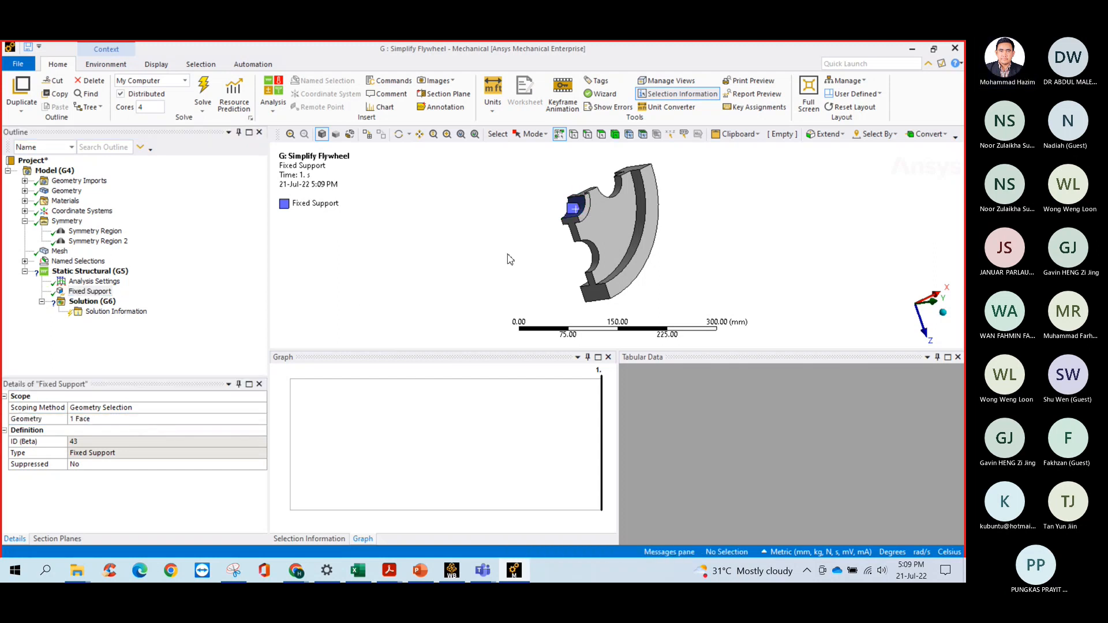
Add a Rotational Velocity load on all bodies, defined by components, with a Y component of 100 rad/s.
{"action": "middle_click_drag", "start_coordinate": [508, 256], "coordinate": [425, 269]}
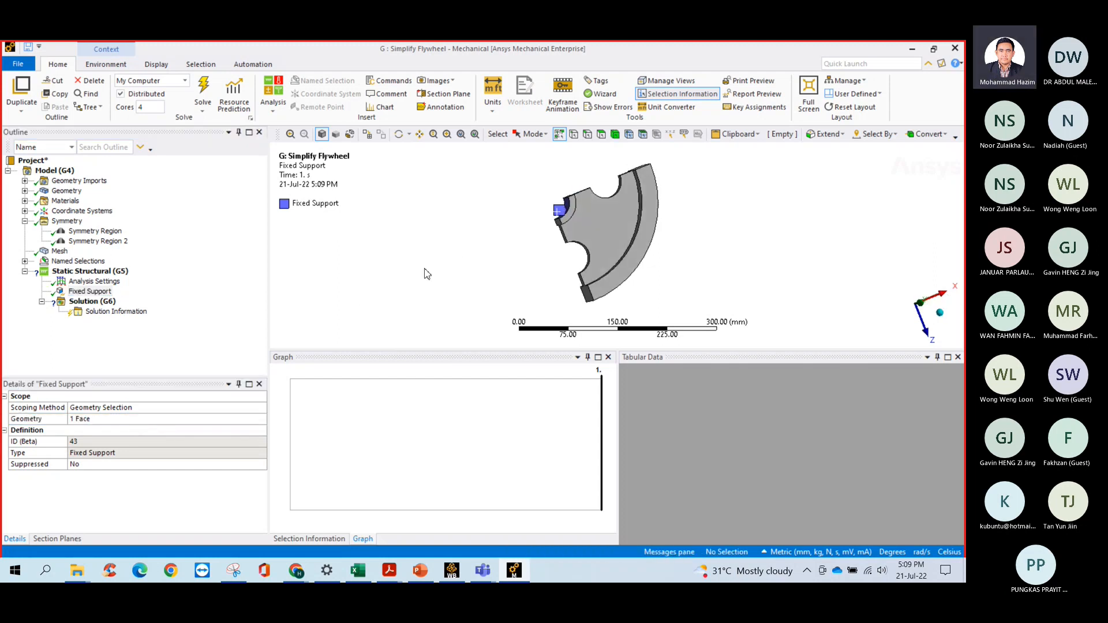
{"action": "right_click", "coordinate": [94, 271]}
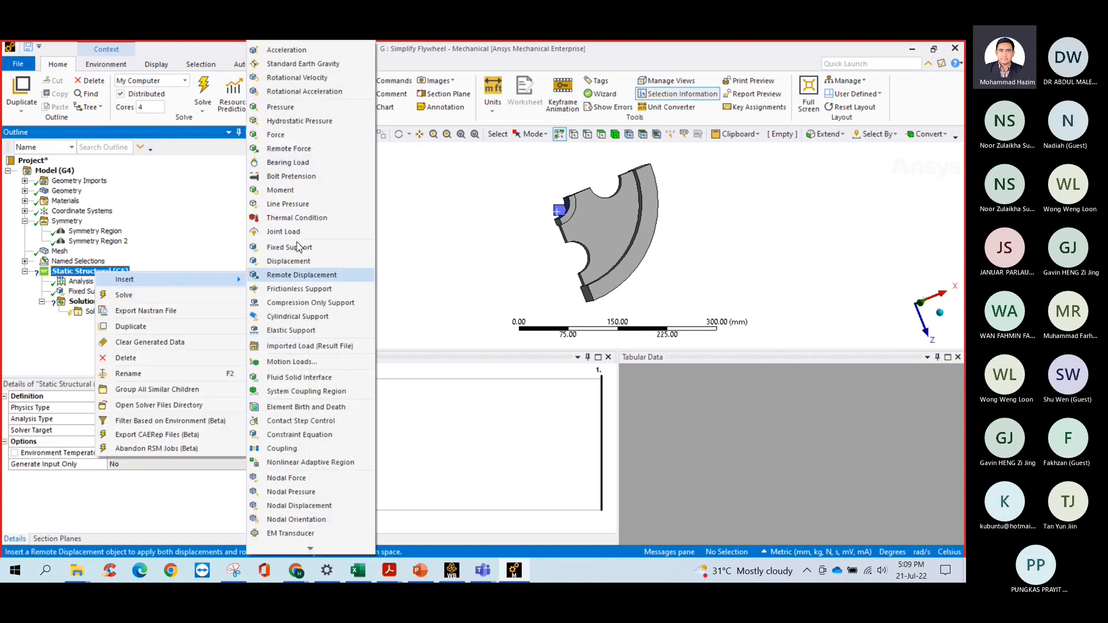
{"action": "left_click", "coordinate": [292, 88]}
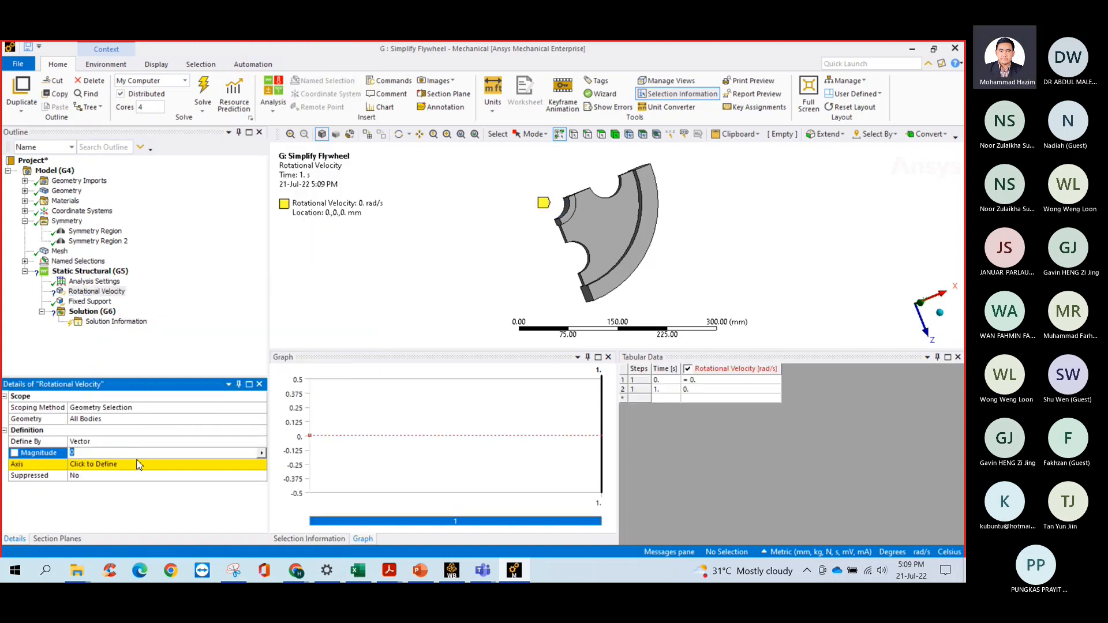
{"action": "left_click", "coordinate": [198, 442]}
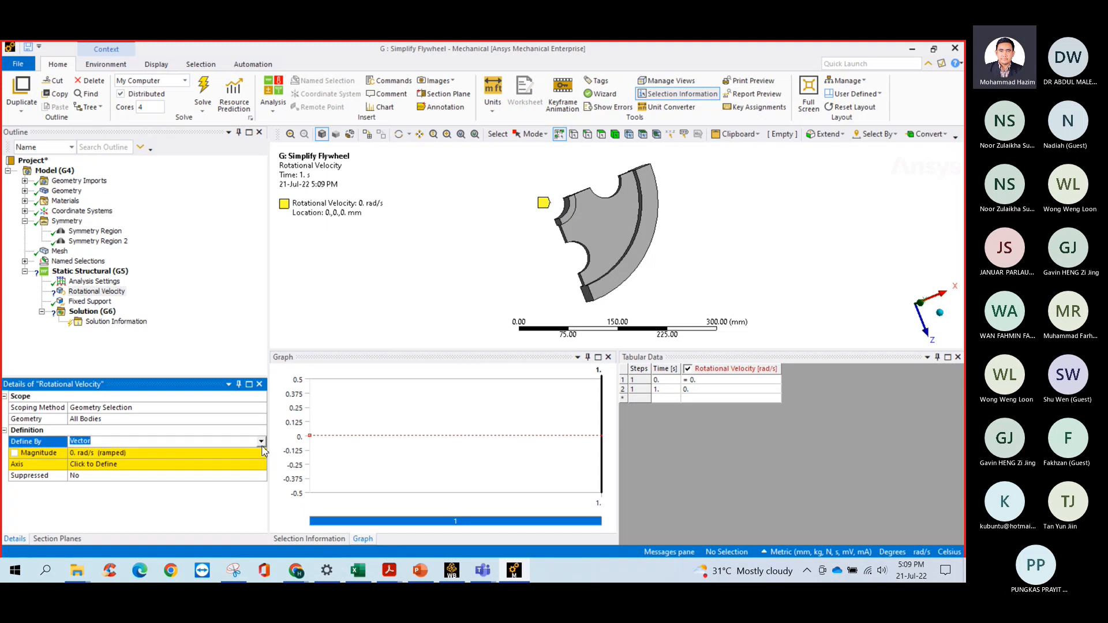
{"action": "left_click", "coordinate": [262, 443]}
{"action": "left_click", "coordinate": [128, 452]}
{"action": "left_click", "coordinate": [104, 476]}
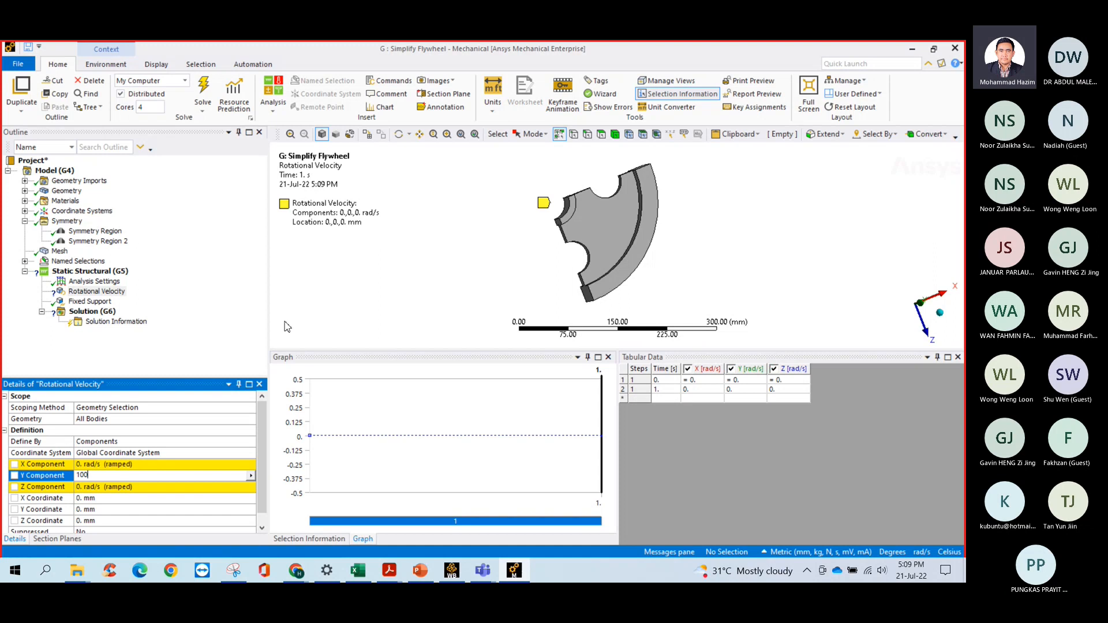
{"action": "key", "text": "Return"}
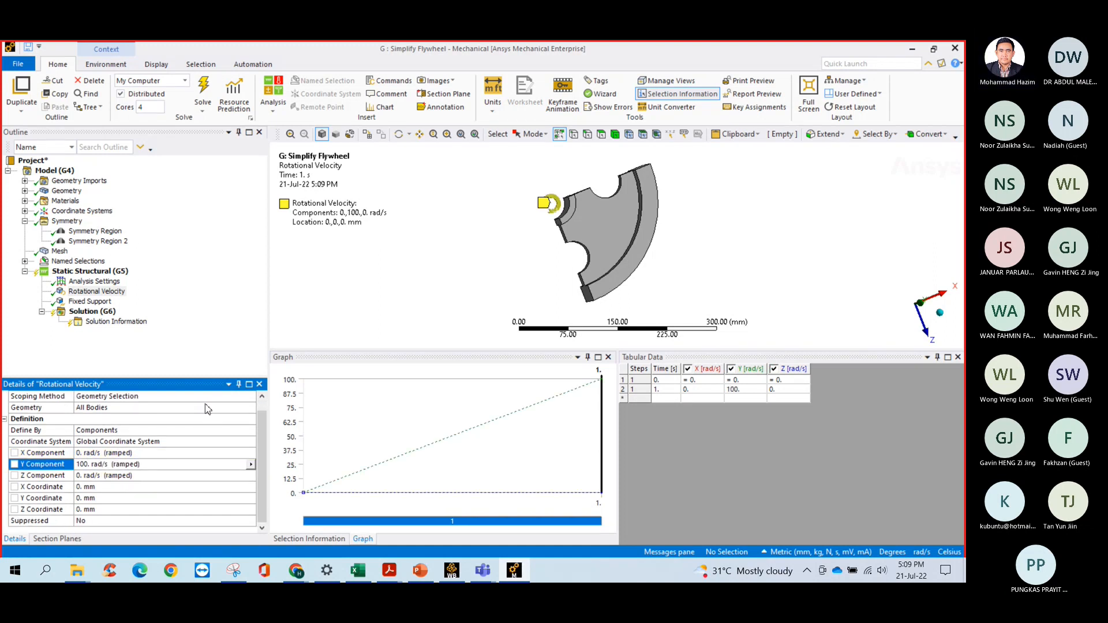
Add a directional deformation result, rename it Radial Directional Deformation, and solve the quarter flywheel model.
{"action": "left_click", "coordinate": [91, 311]}
{"action": "right_click", "coordinate": [98, 312]}
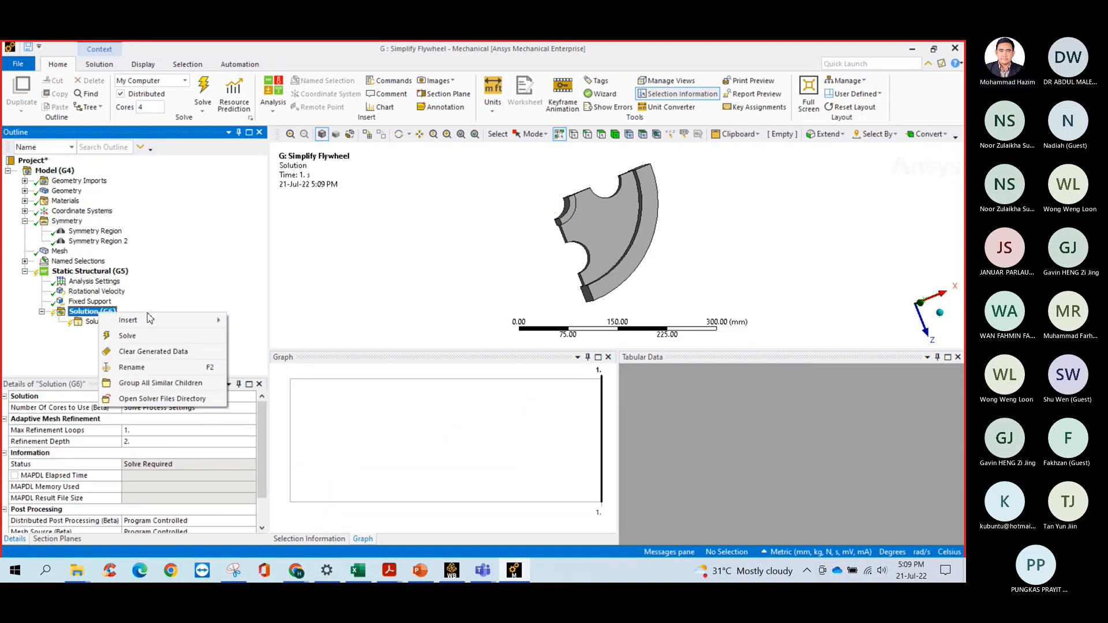
{"action": "mouse_move", "coordinate": [152, 318]}
{"action": "mouse_move", "coordinate": [300, 304]}
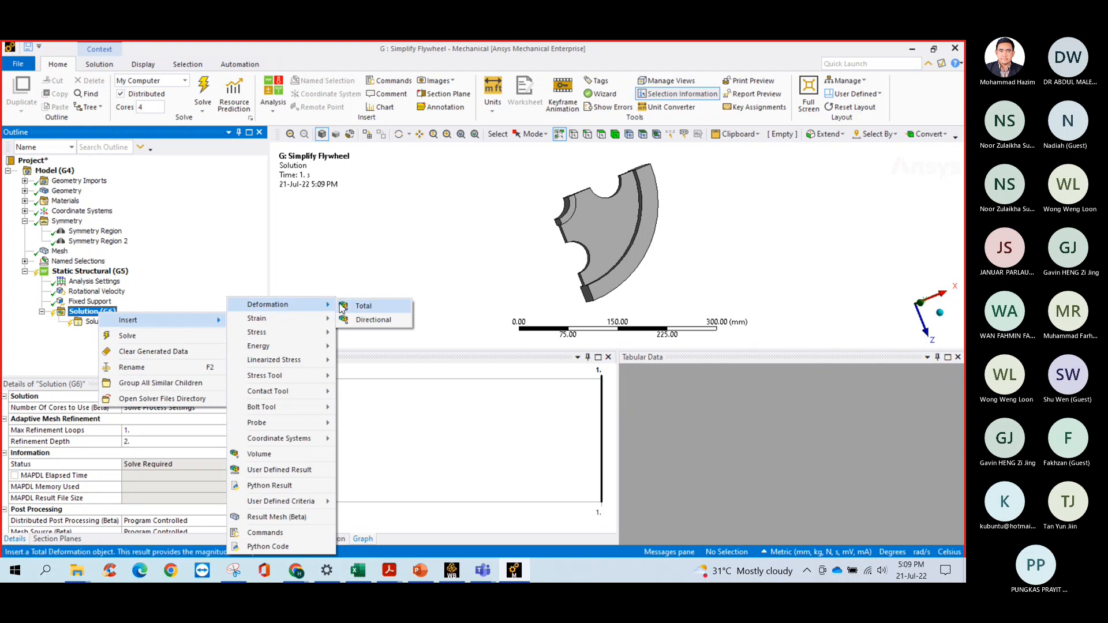
{"action": "left_click", "coordinate": [373, 320]}
{"action": "right_click", "coordinate": [102, 333]}
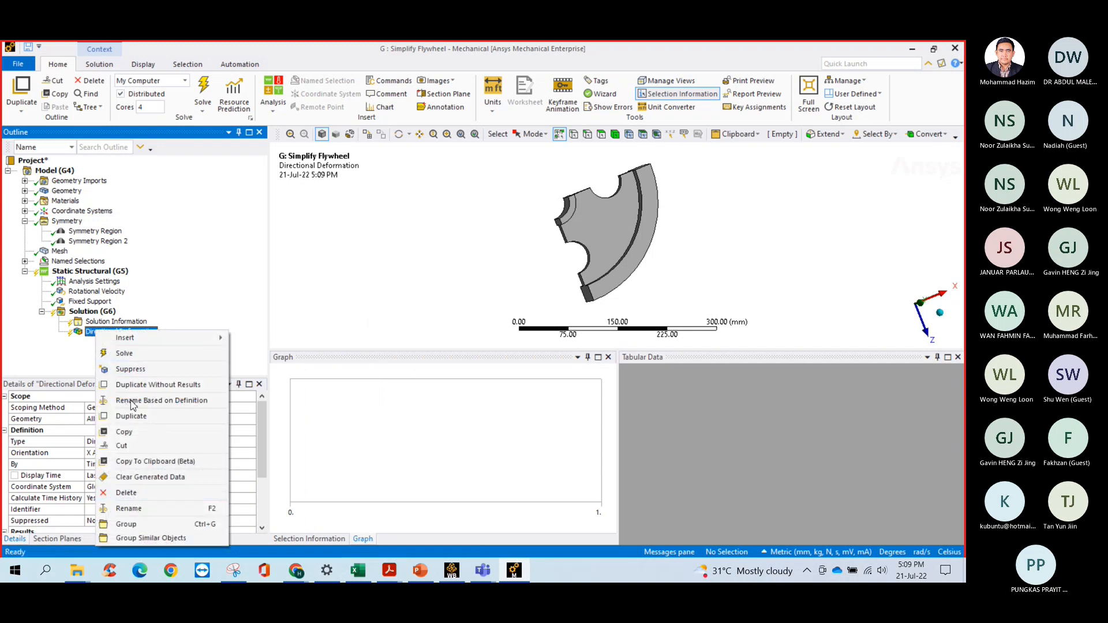
{"action": "left_click", "coordinate": [128, 508]}
{"action": "left_click", "coordinate": [88, 335]}
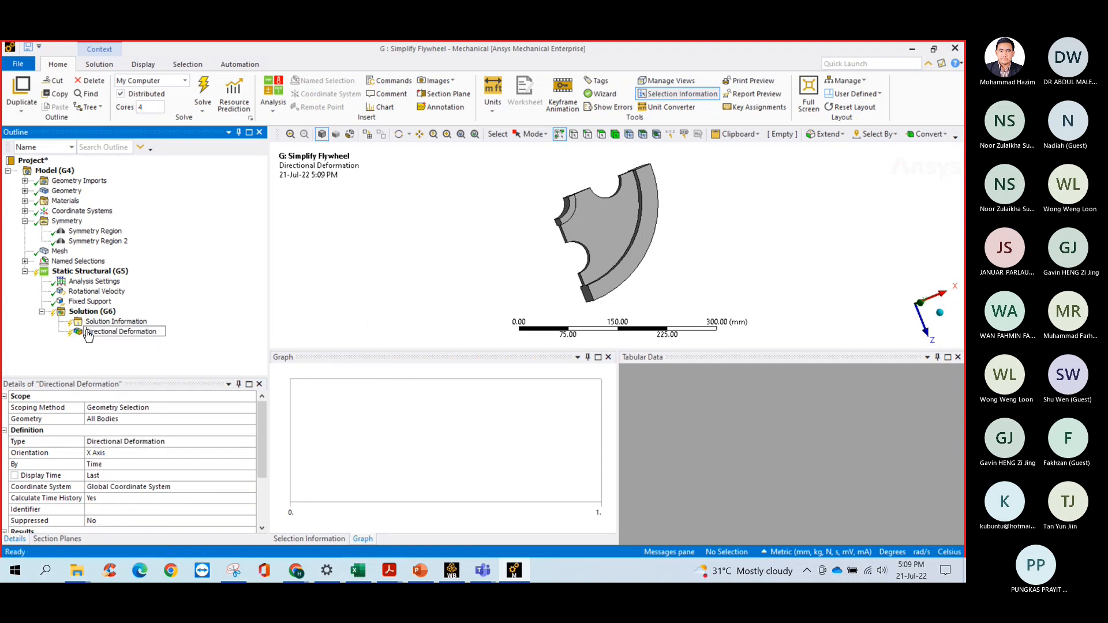
{"action": "type", "text": "Radial"}
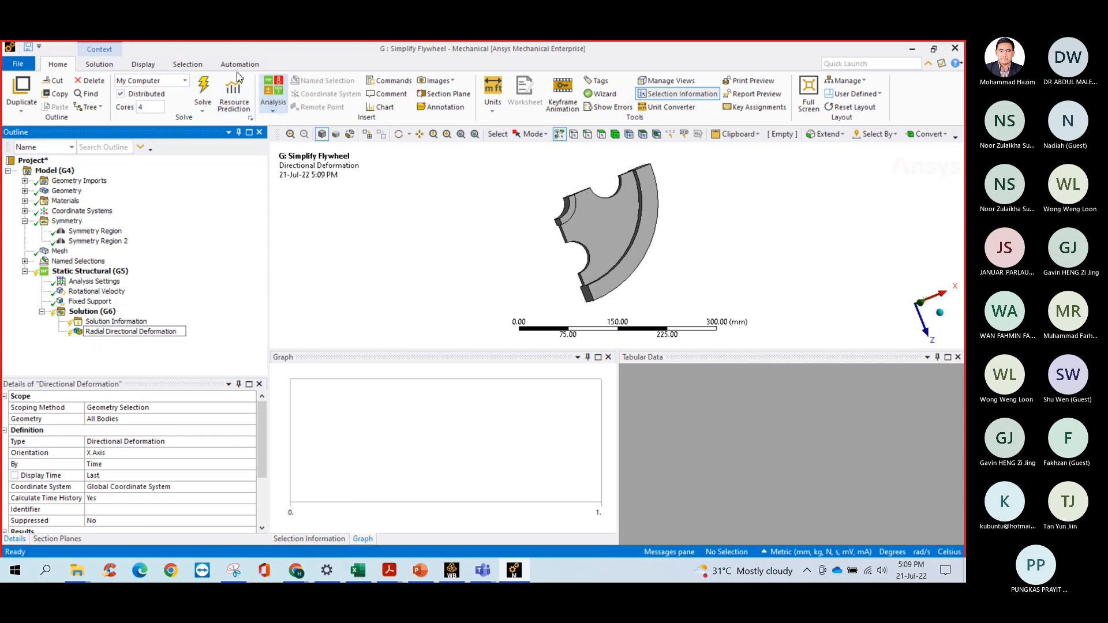
{"action": "left_click", "coordinate": [203, 90]}
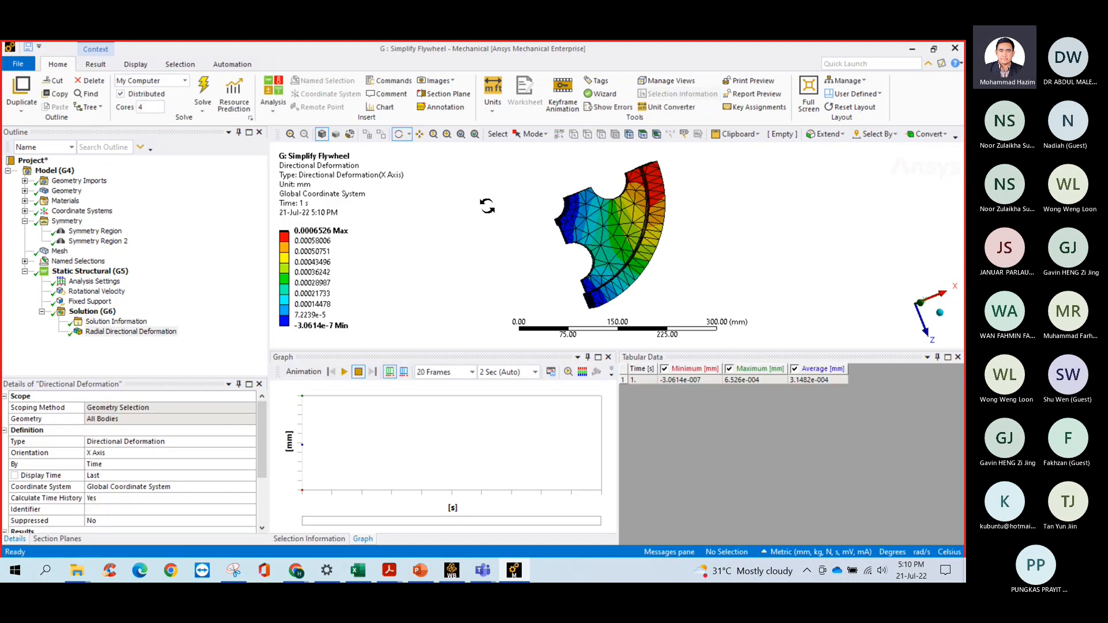
Examine the radial directional deformation contour from several angles along with its minimum, maximum and average results.
{"action": "left_click_drag", "start_coordinate": [495, 207], "coordinate": [548, 227]}
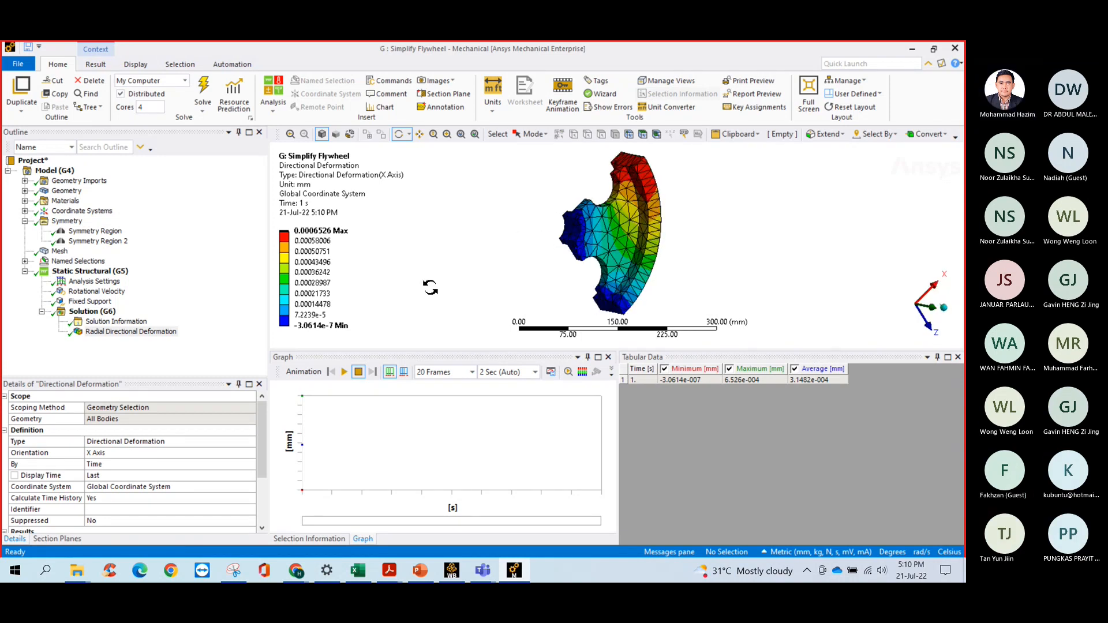
{"action": "left_click", "coordinate": [262, 516]}
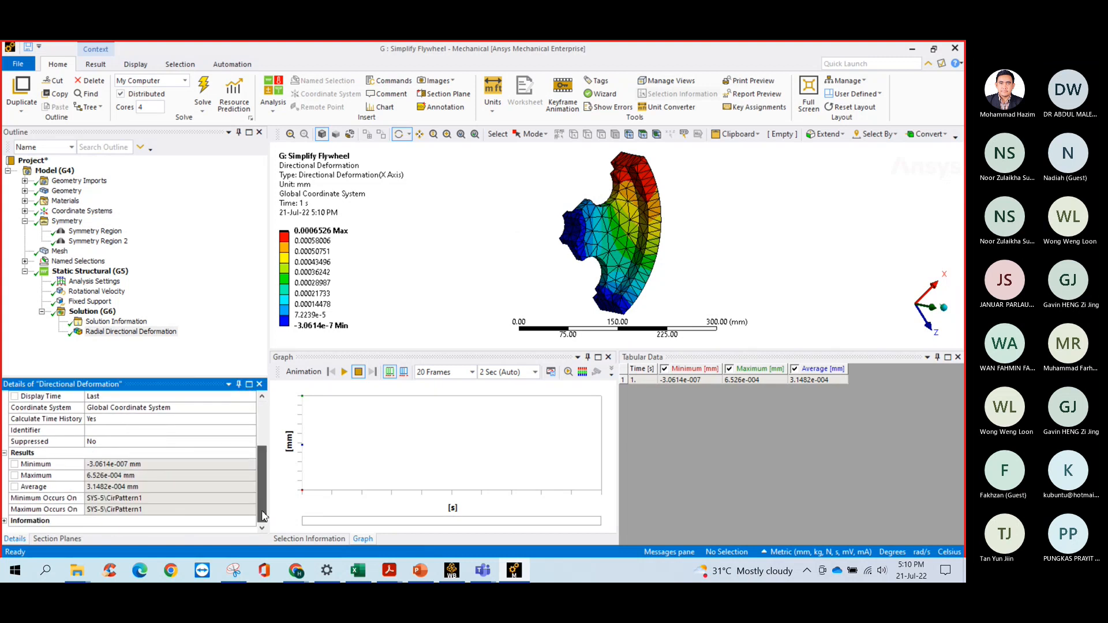
{"action": "scroll", "coordinate": [404, 236], "scroll_direction": "up", "scroll_amount": 5}
{"action": "left_click_drag", "start_coordinate": [418, 232], "coordinate": [667, 204]}
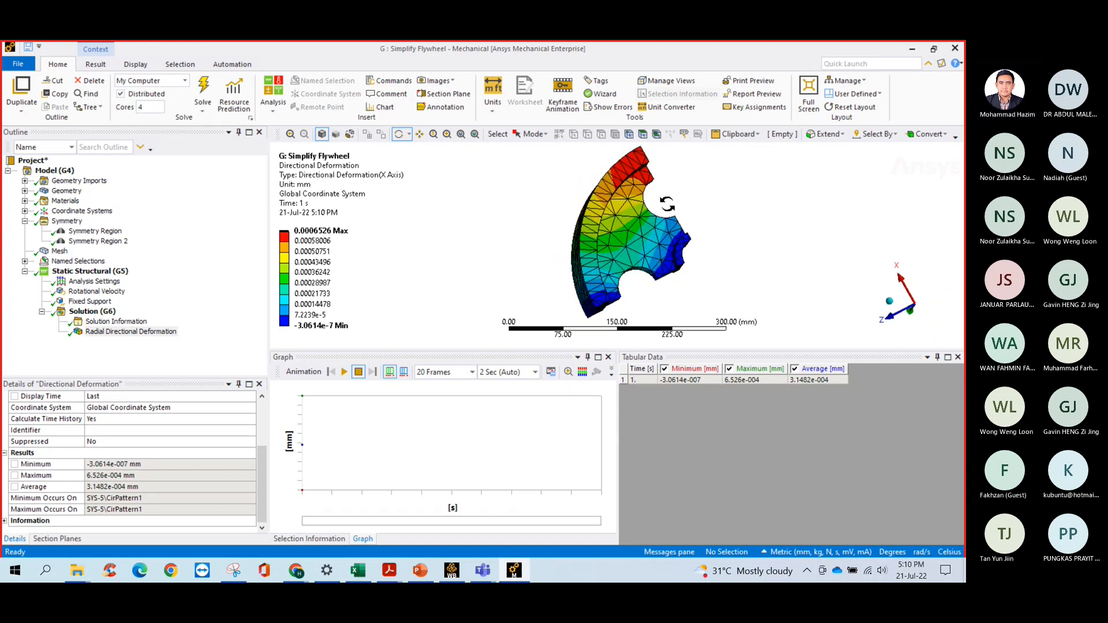
{"action": "left_click_drag", "start_coordinate": [667, 204], "coordinate": [608, 211]}
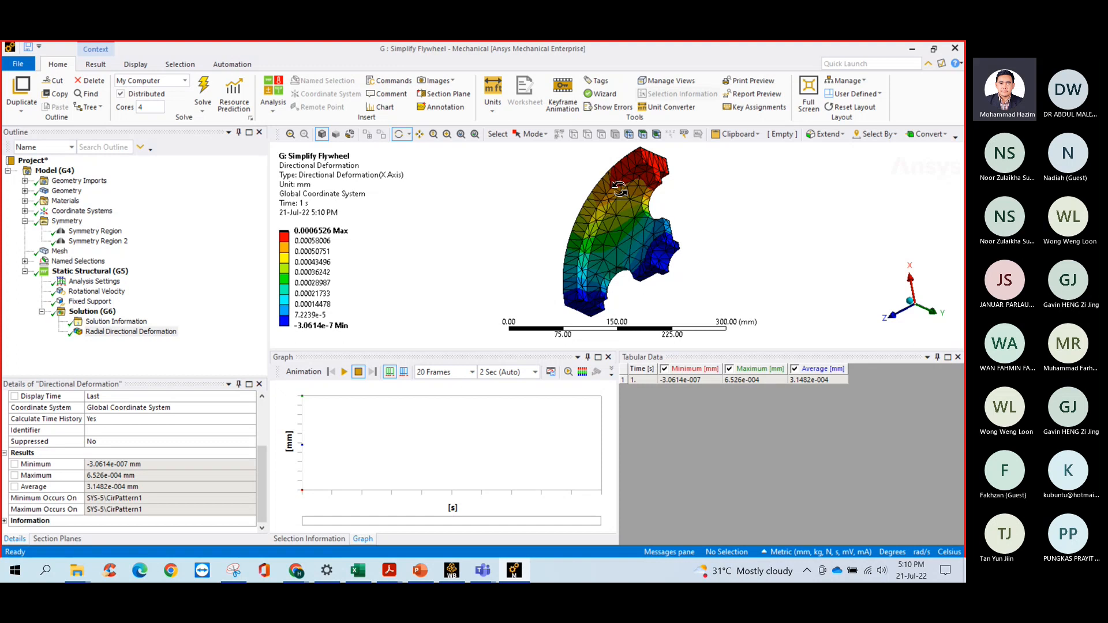
{"action": "left_click_drag", "start_coordinate": [624, 186], "coordinate": [502, 247]}
{"action": "scroll", "coordinate": [211, 442], "scroll_direction": "up", "scroll_amount": 5}
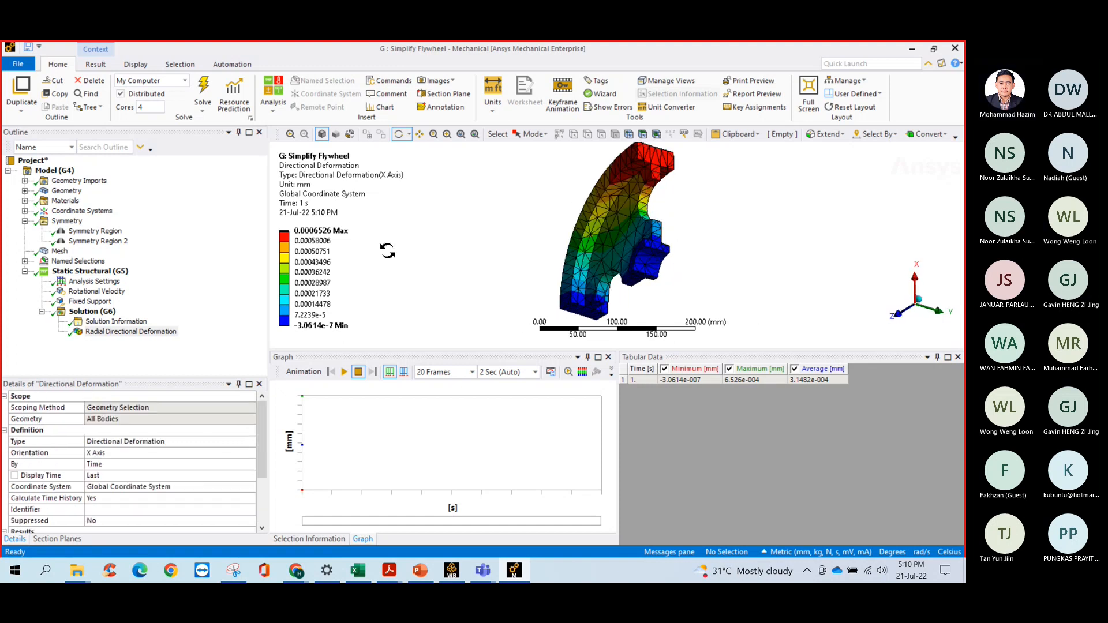
{"action": "left_click_drag", "start_coordinate": [481, 211], "coordinate": [471, 271]}
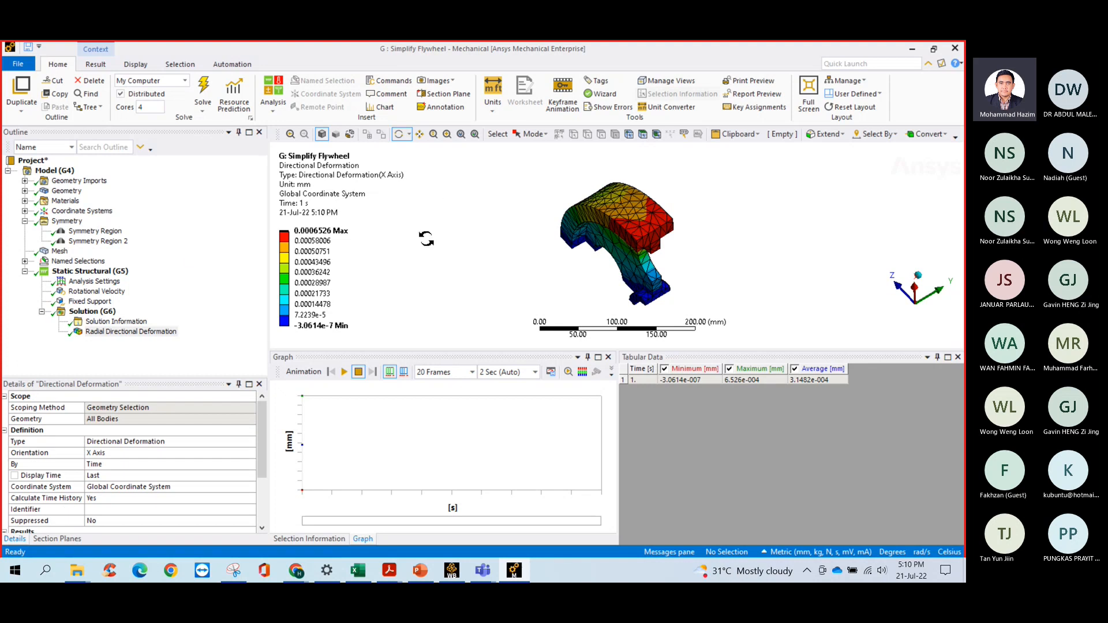
{"action": "left_click_drag", "start_coordinate": [433, 240], "coordinate": [530, 230]}
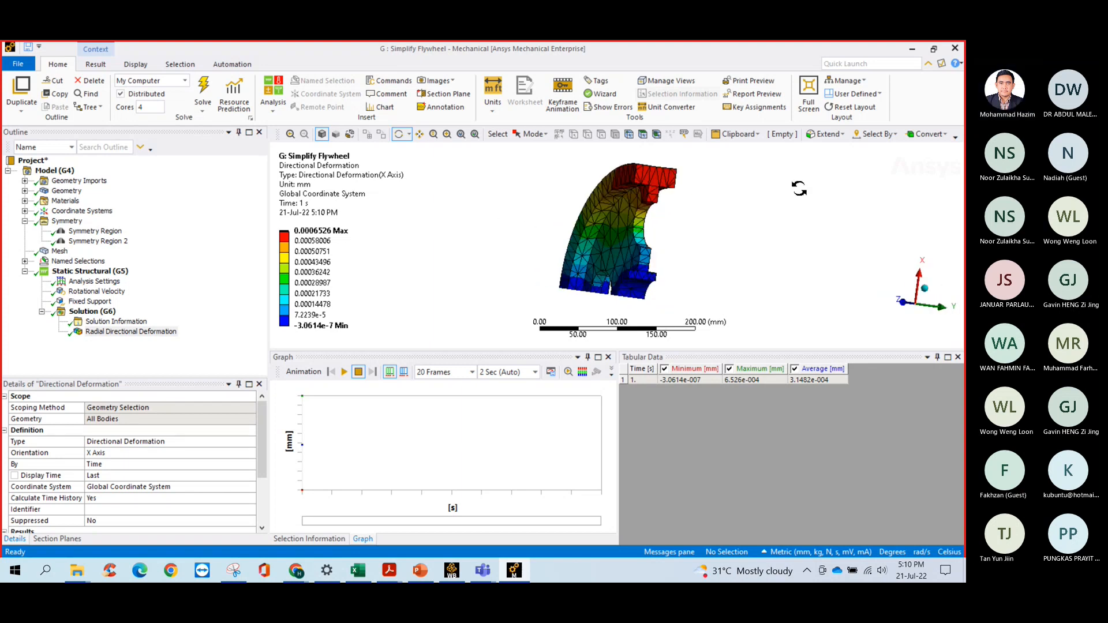
Close the Simplify Flywheel model in Mechanical and return to the Workbench project schematic.
{"action": "left_click", "coordinate": [955, 51]}
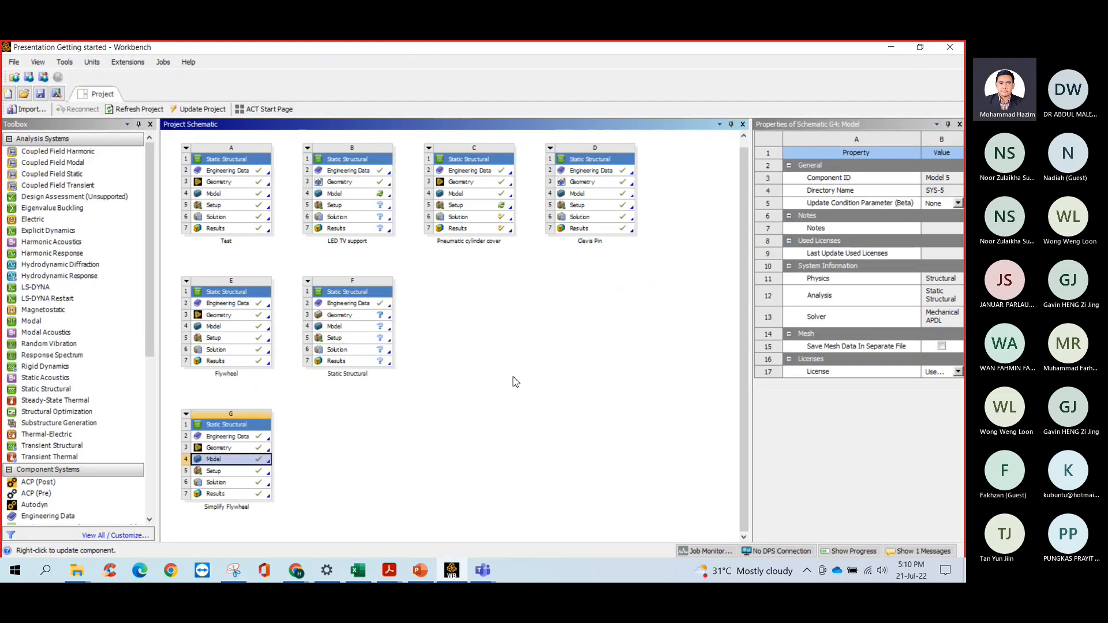
{"action": "left_click", "coordinate": [515, 383]}
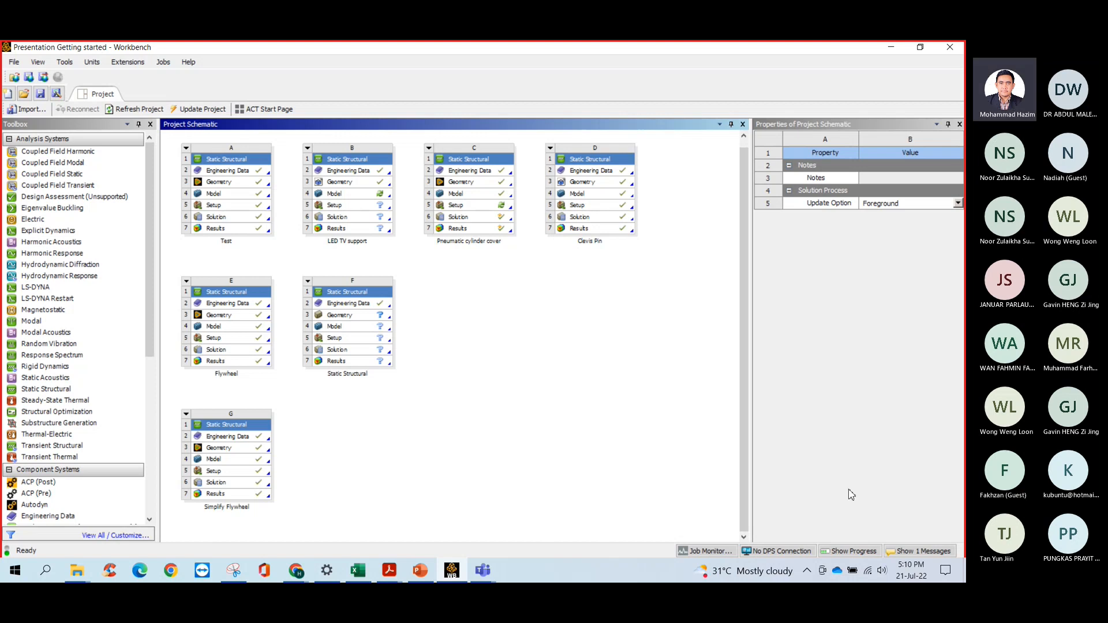
Switch from Workbench to the Ansys Mechanical webinar call window in Microsoft Teams.
{"action": "mouse_move", "coordinate": [907, 573]}
{"action": "mouse_move", "coordinate": [454, 574]}
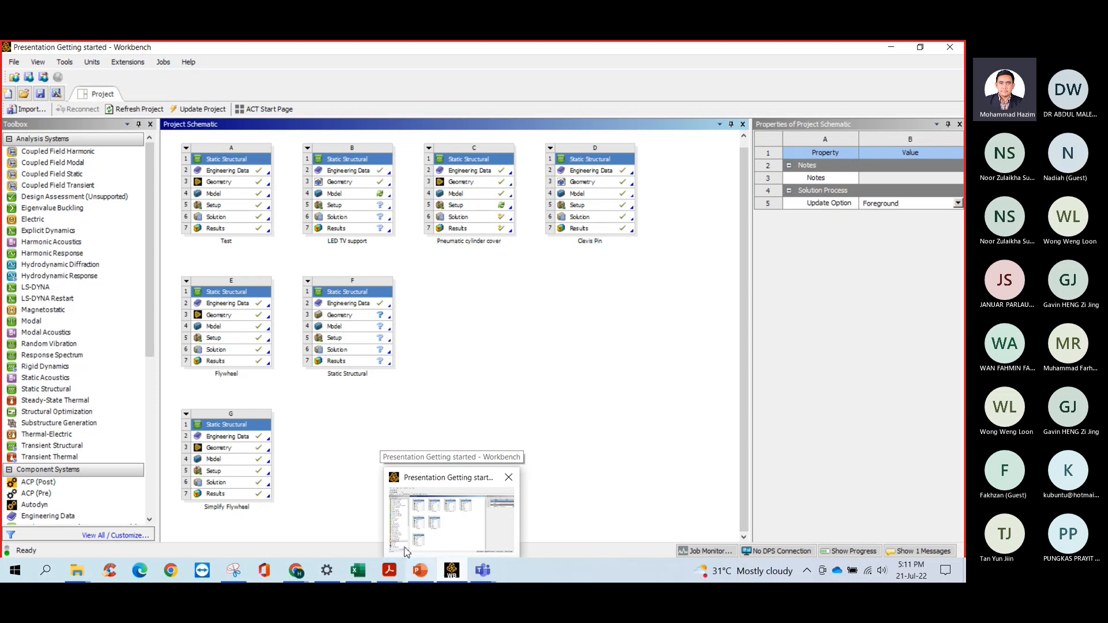
{"action": "left_click", "coordinate": [389, 572]}
{"action": "mouse_move", "coordinate": [348, 540]}
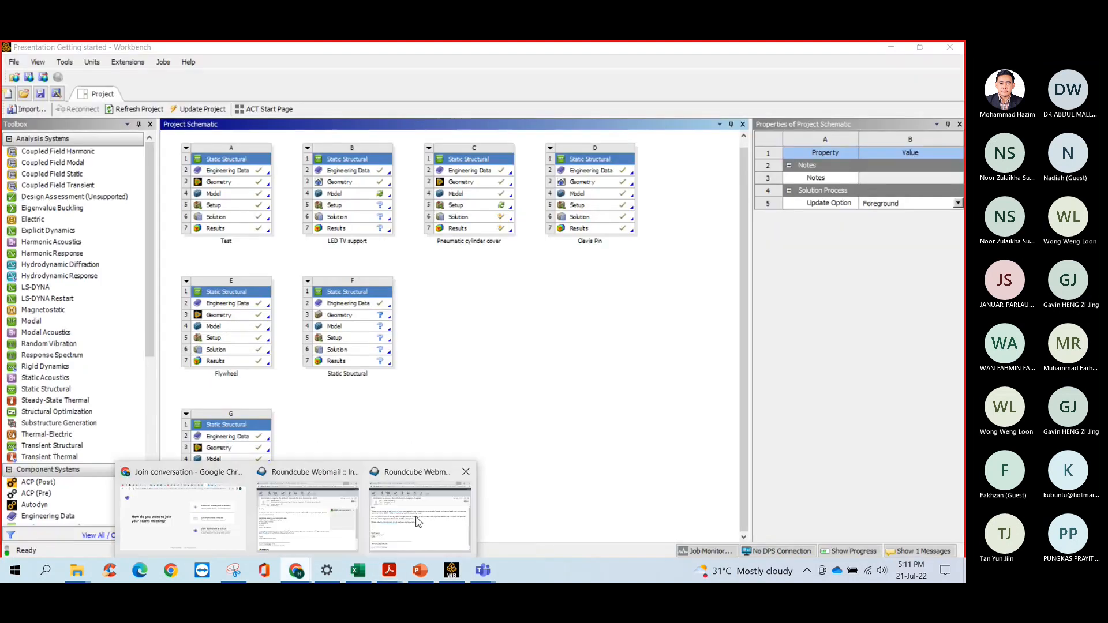
{"action": "mouse_move", "coordinate": [483, 572]}
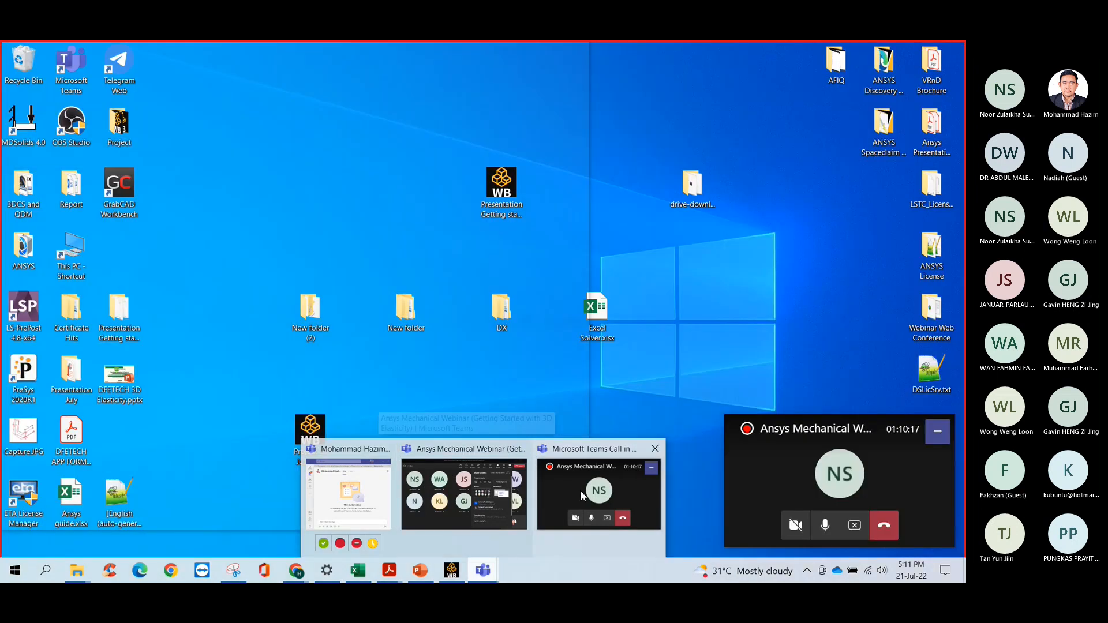
{"action": "left_click", "coordinate": [580, 490]}
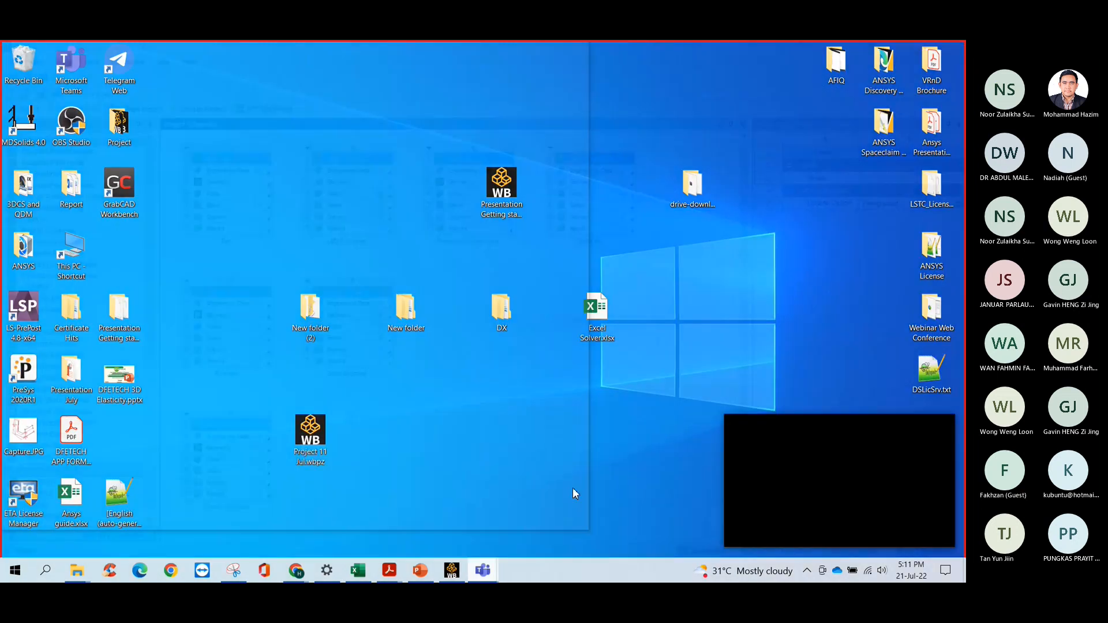